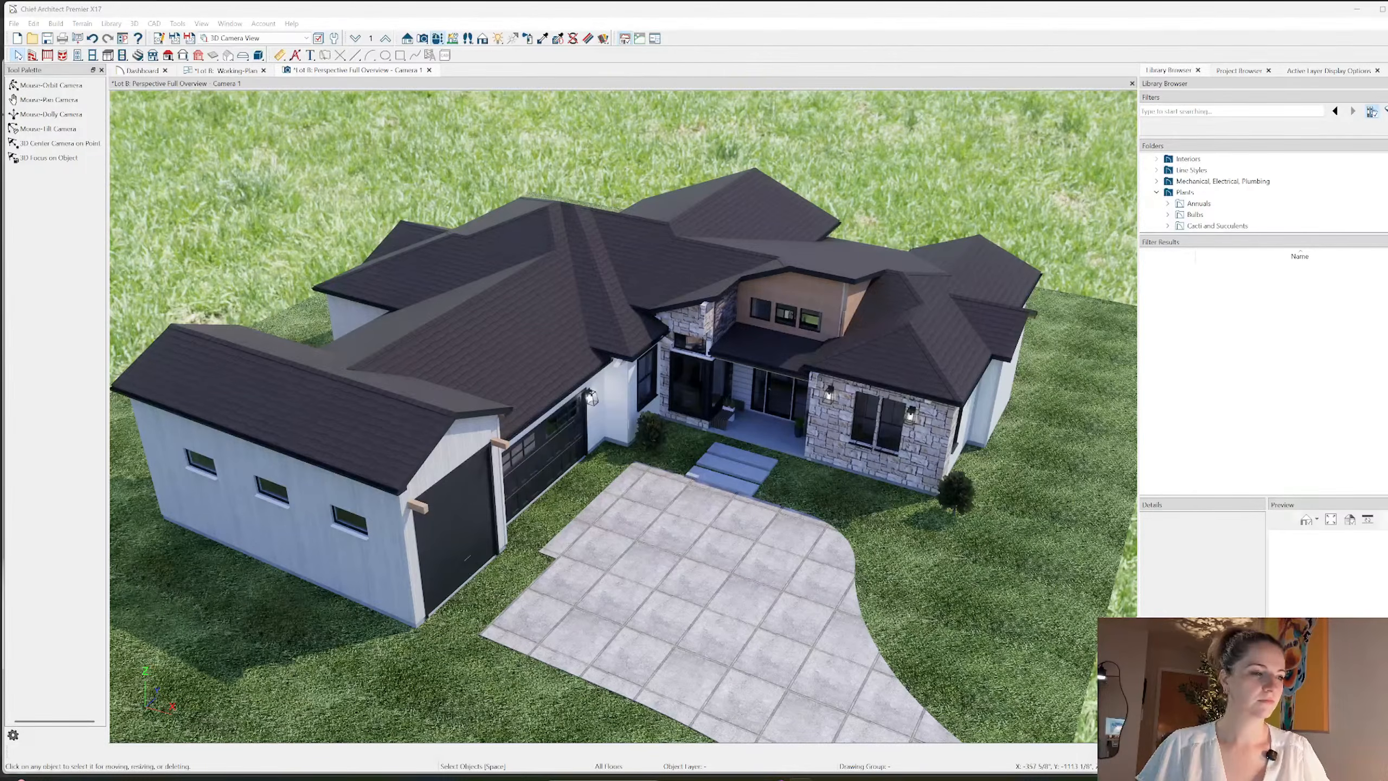
- Review the client's revision PDF in the browser, including the exterior reference photos and the requested roof-line changes
key("alt+Tab")
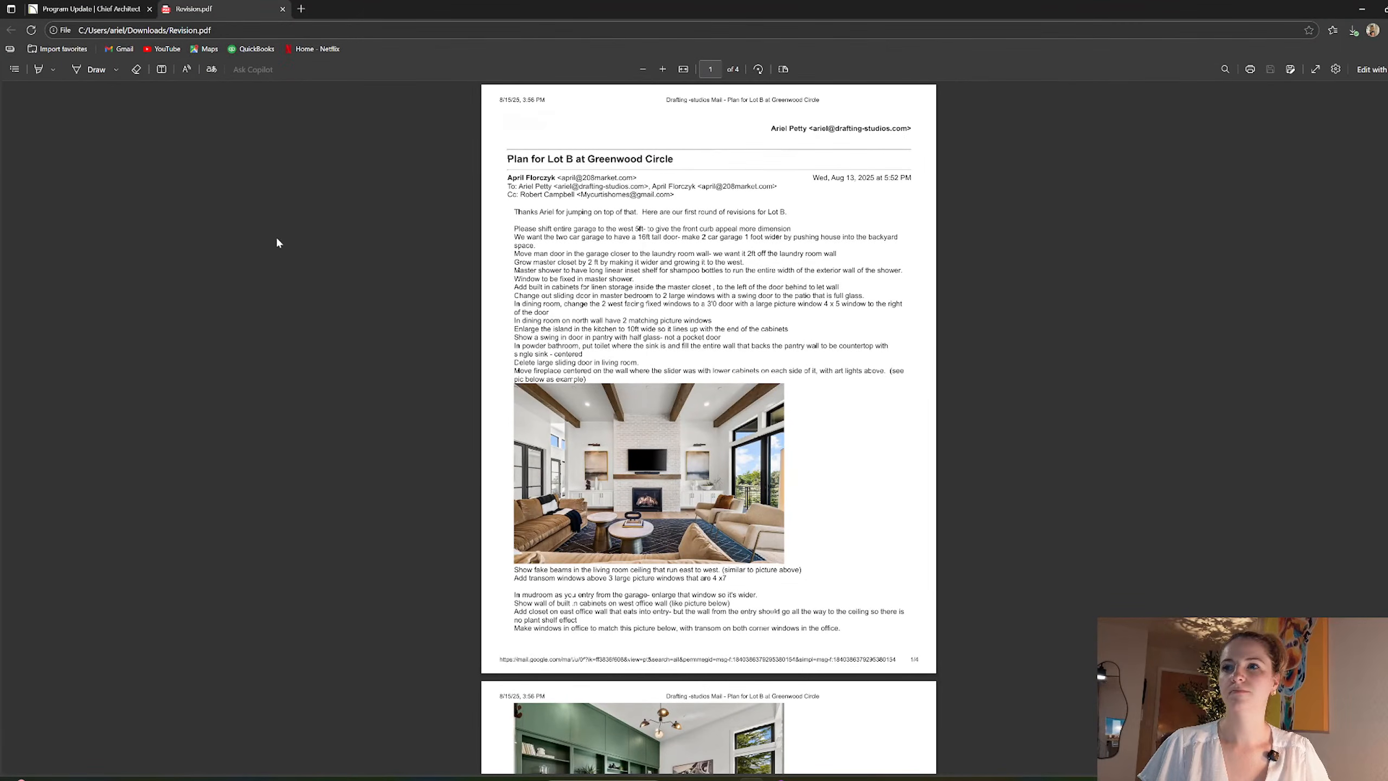
scroll(276, 220, "down", 15)
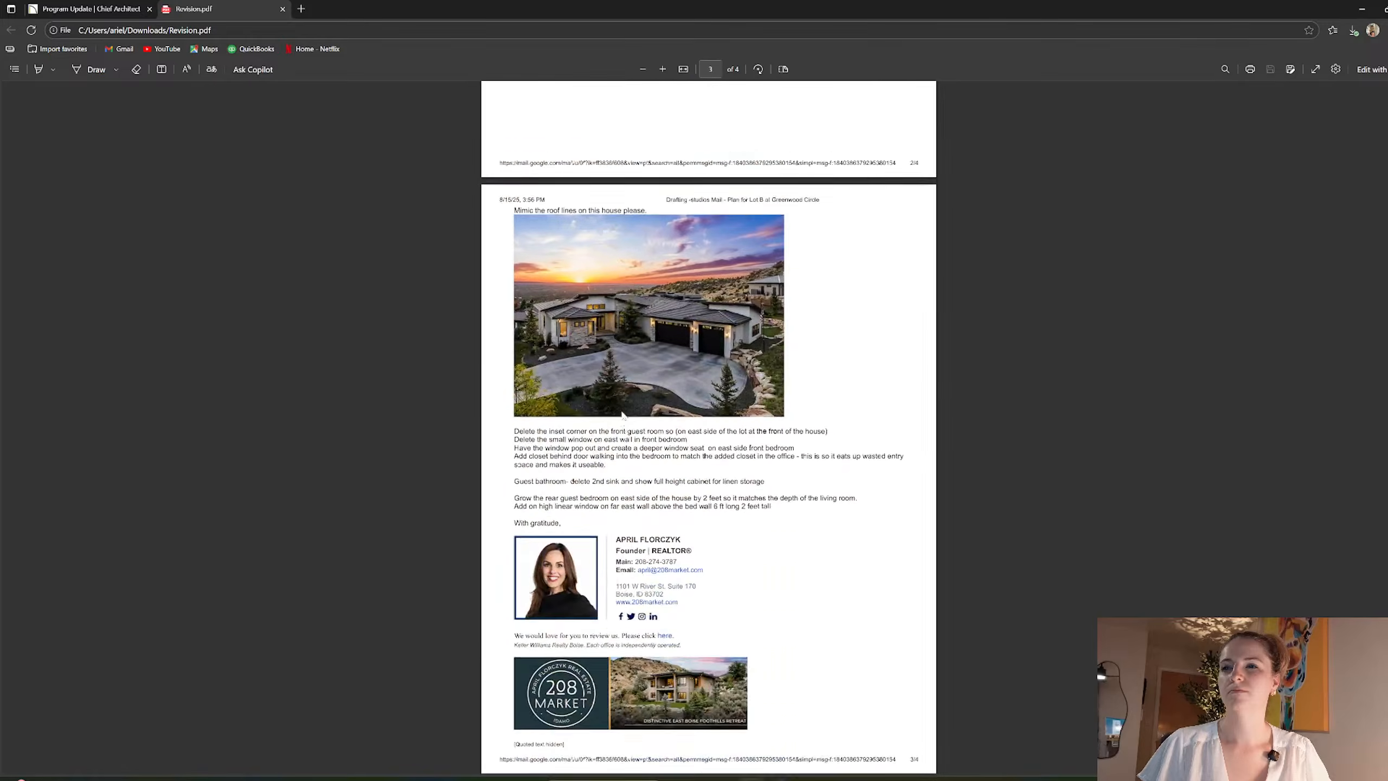
scroll(623, 416, "up", 6)
left_click(282, 8)
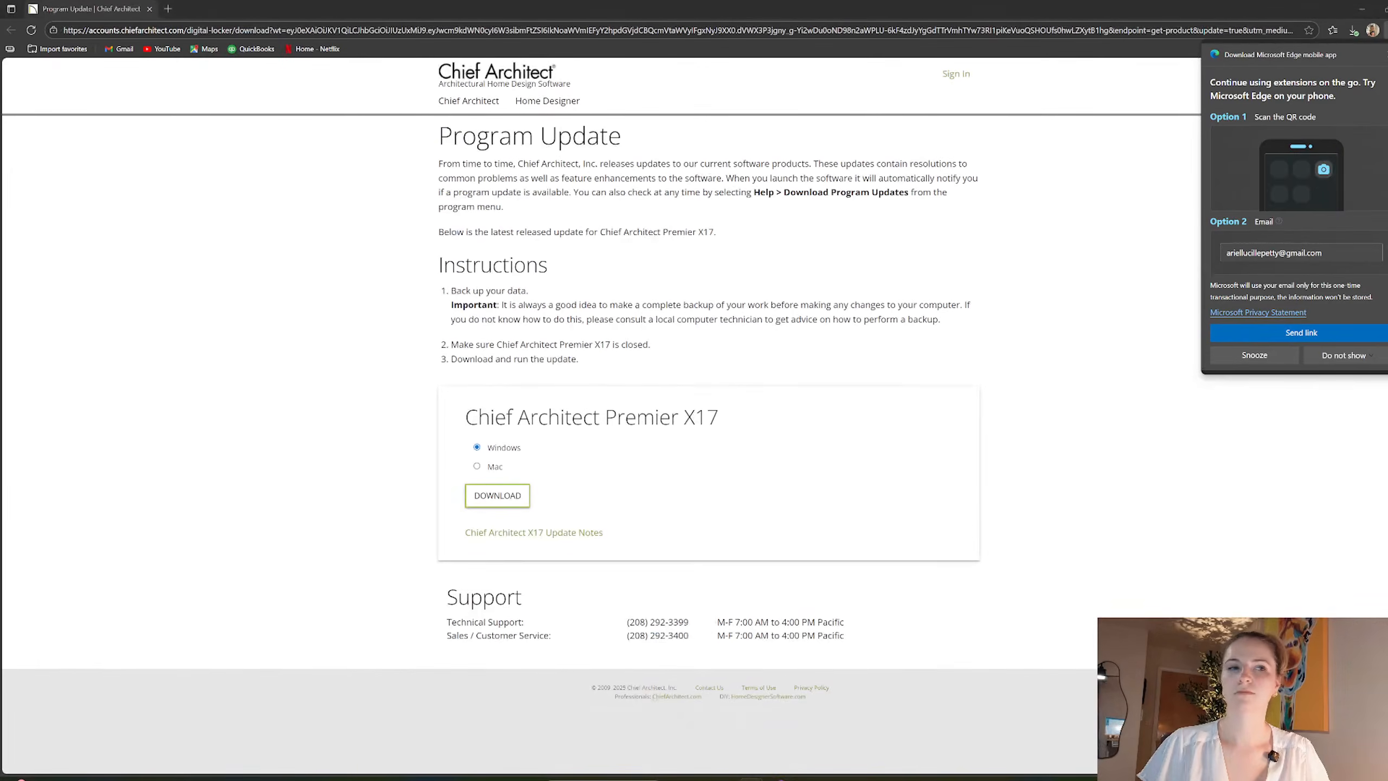
key("alt+Tab")
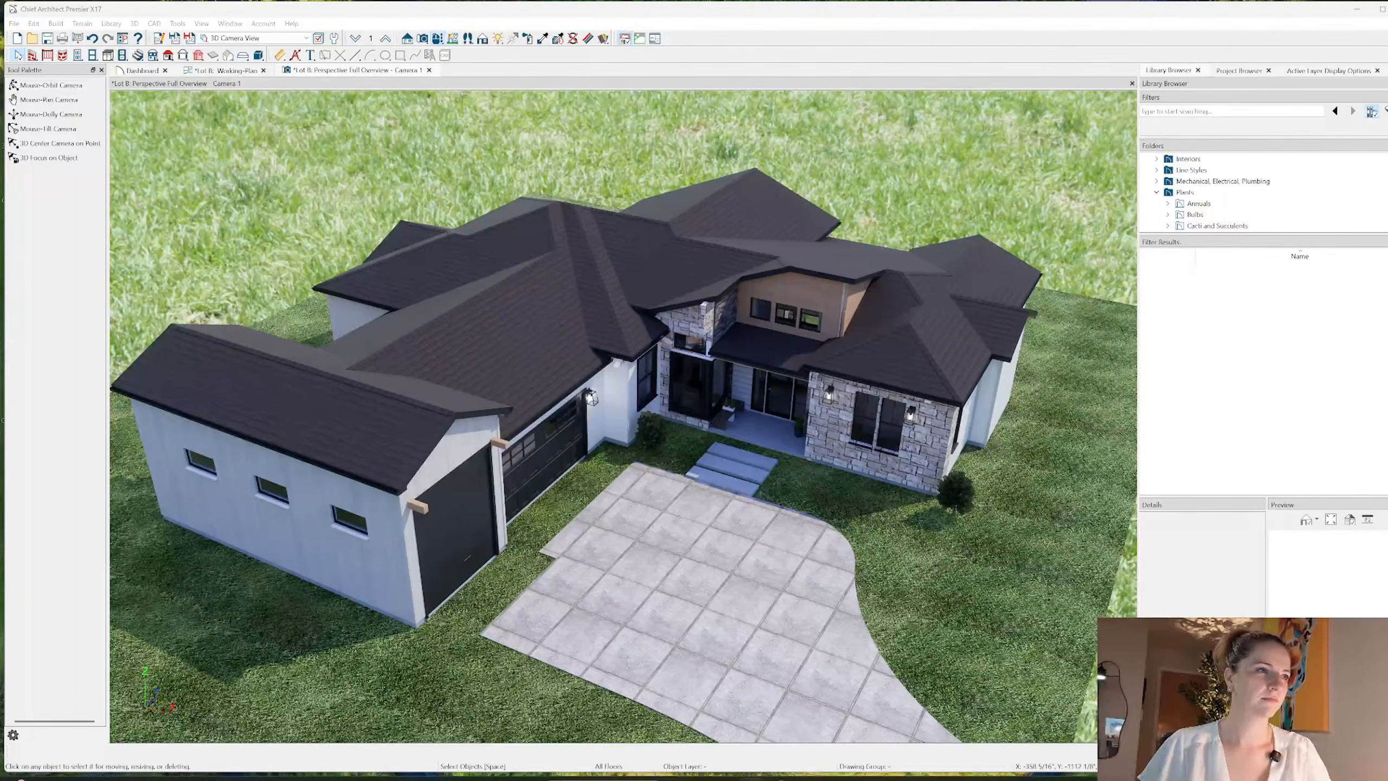
left_click_drag(1, 546, 1353, 25)
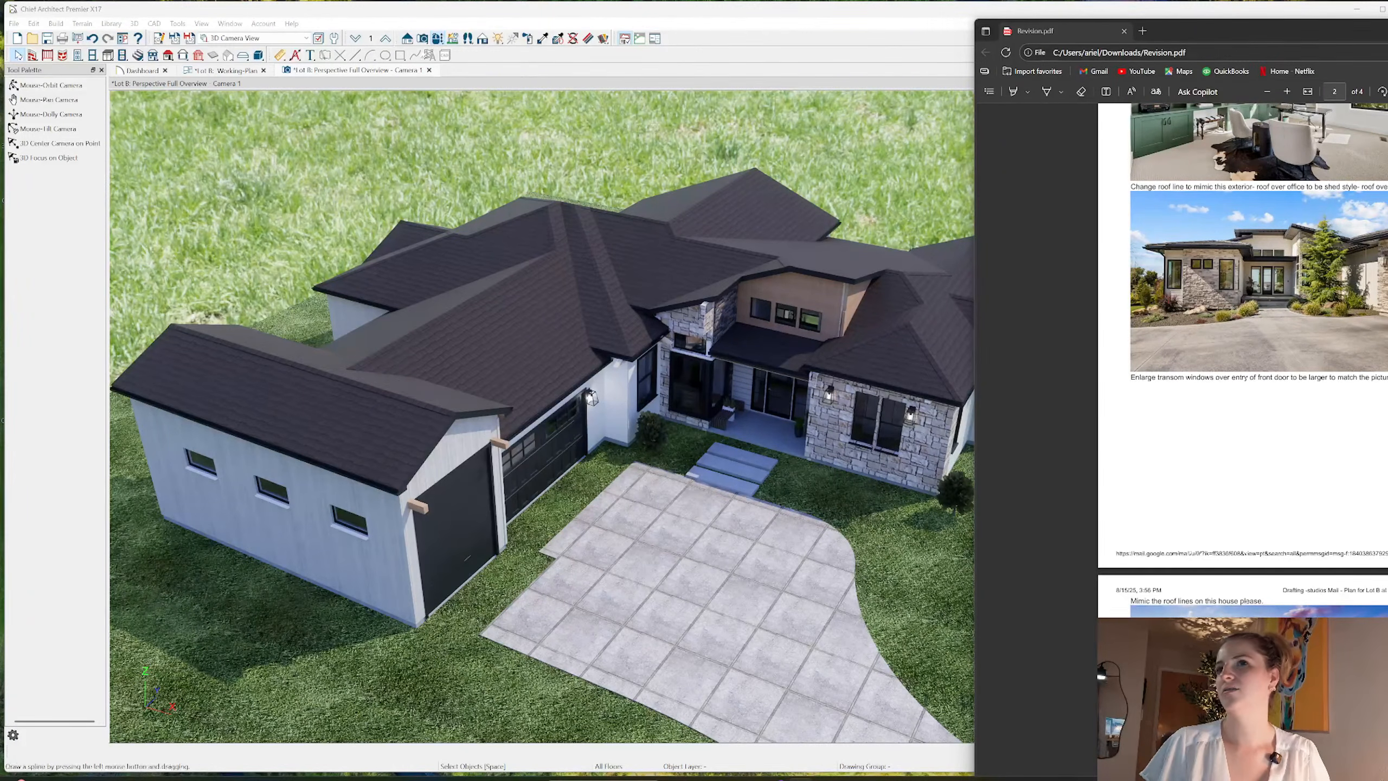
- Replace the wood material on the raised entry walls with lap vinyl siding across the whole plan
left_click(50, 85)
left_click_drag(570, 291, 576, 448)
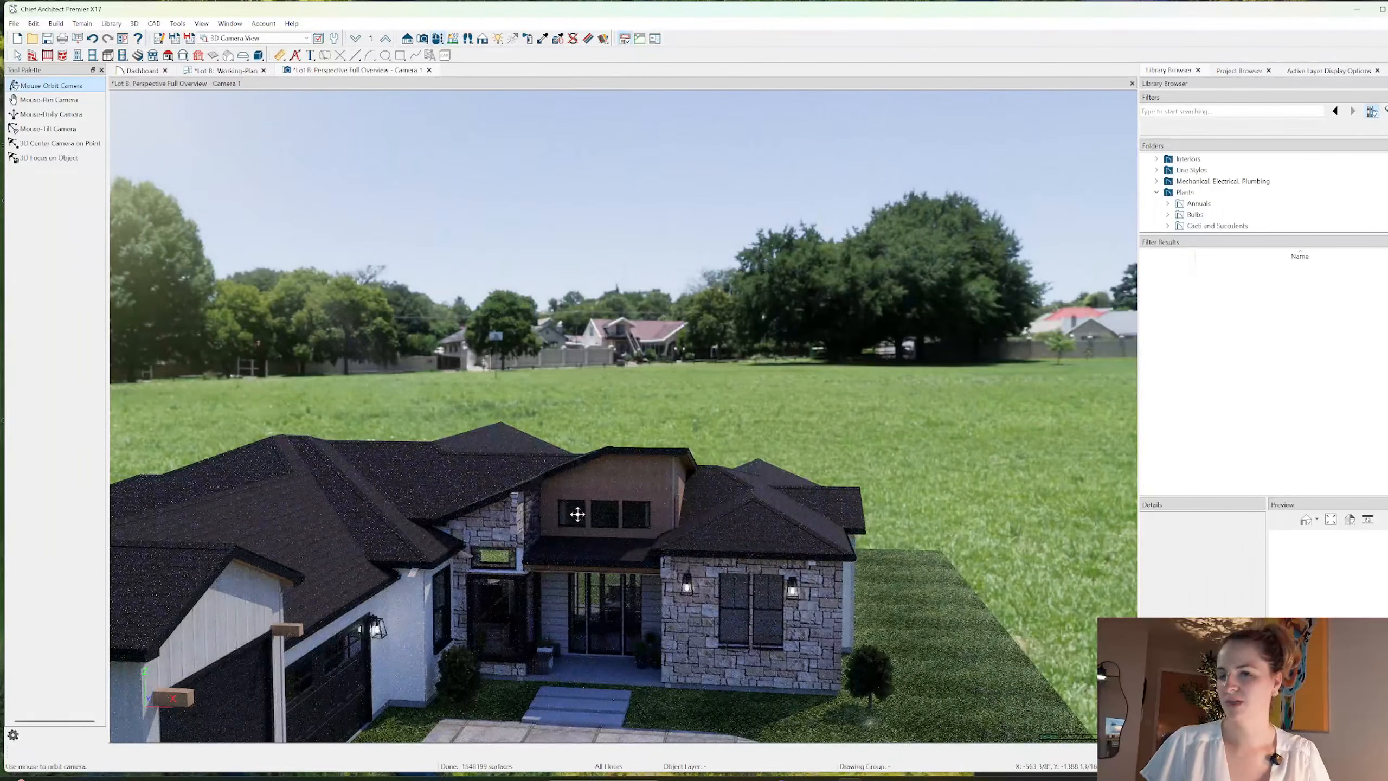
left_click_drag(724, 537, 722, 475)
middle_click_drag(724, 584, 724, 519)
left_click_drag(725, 519, 721, 561)
left_click(548, 40)
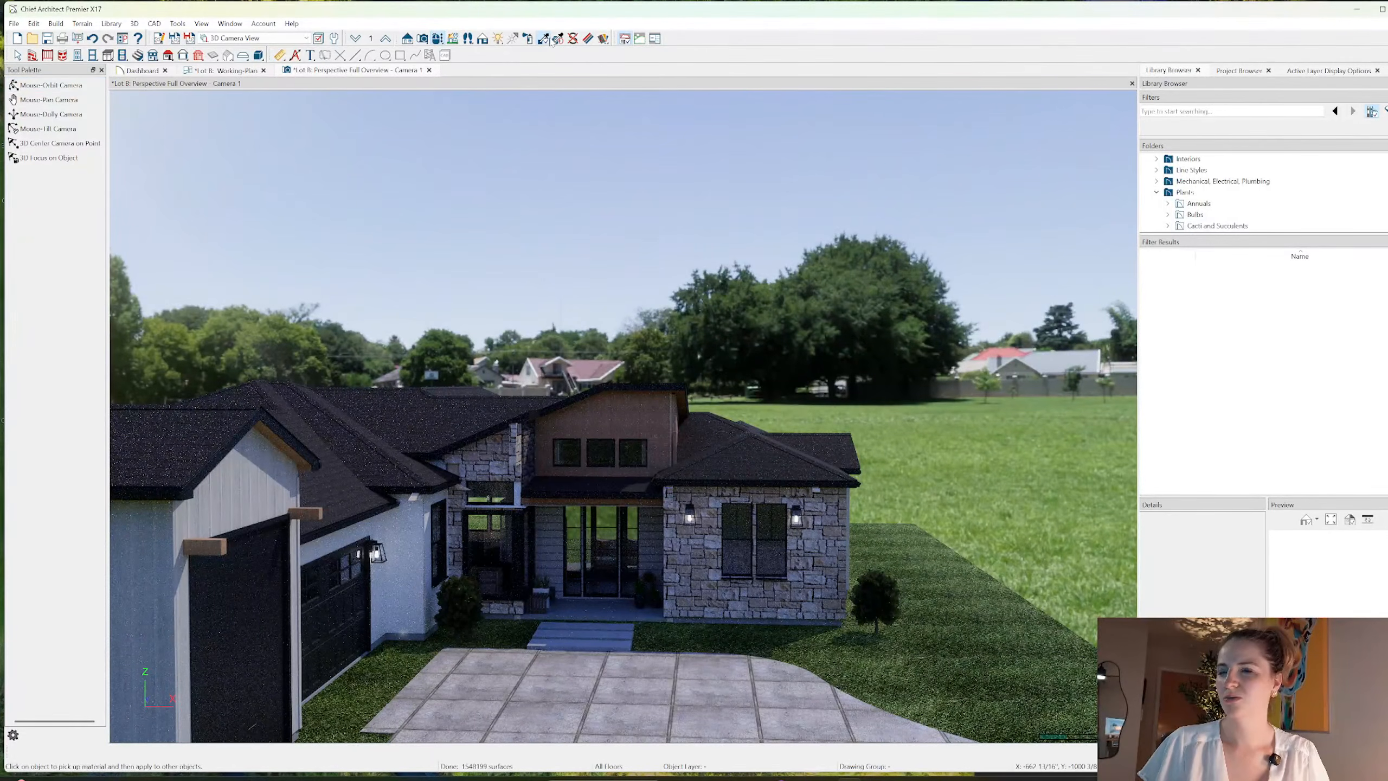
left_click(548, 443)
left_click(551, 448)
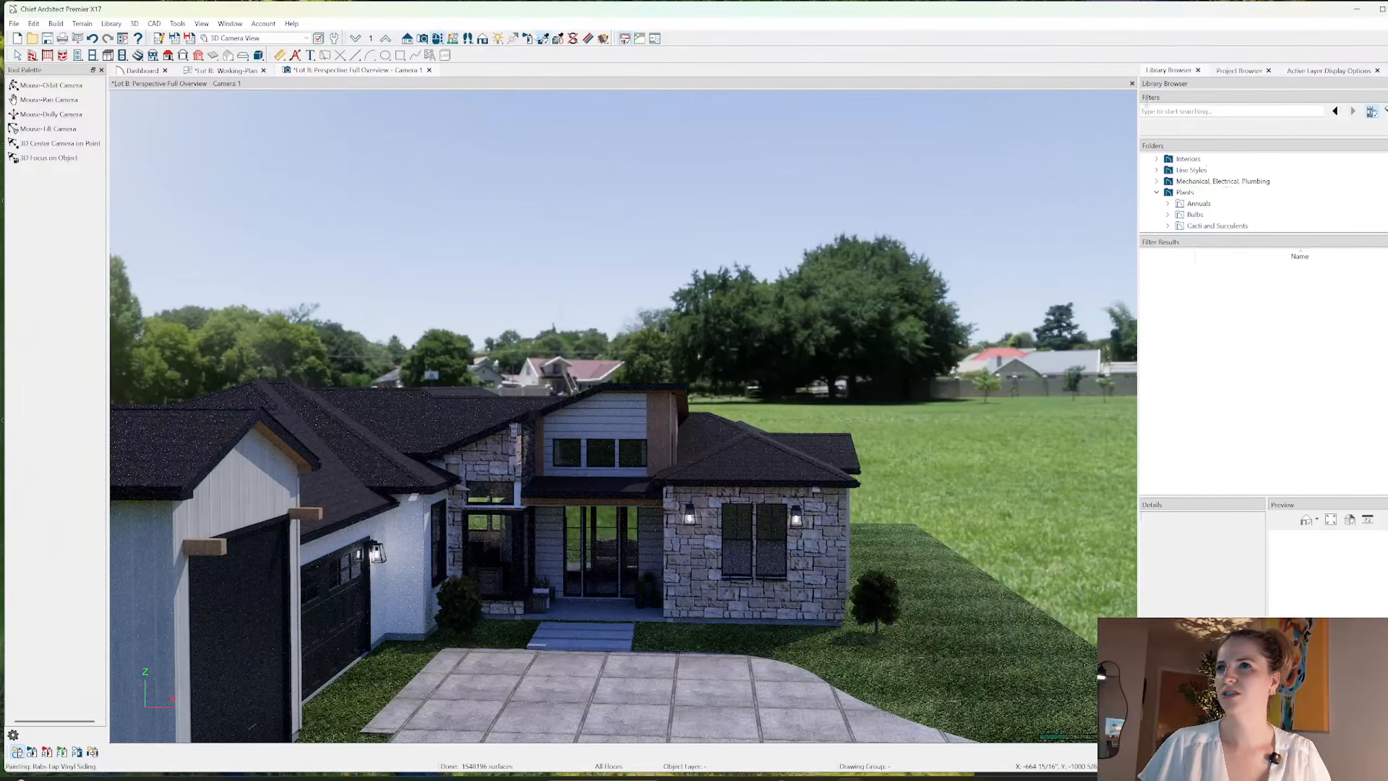
left_click(77, 752)
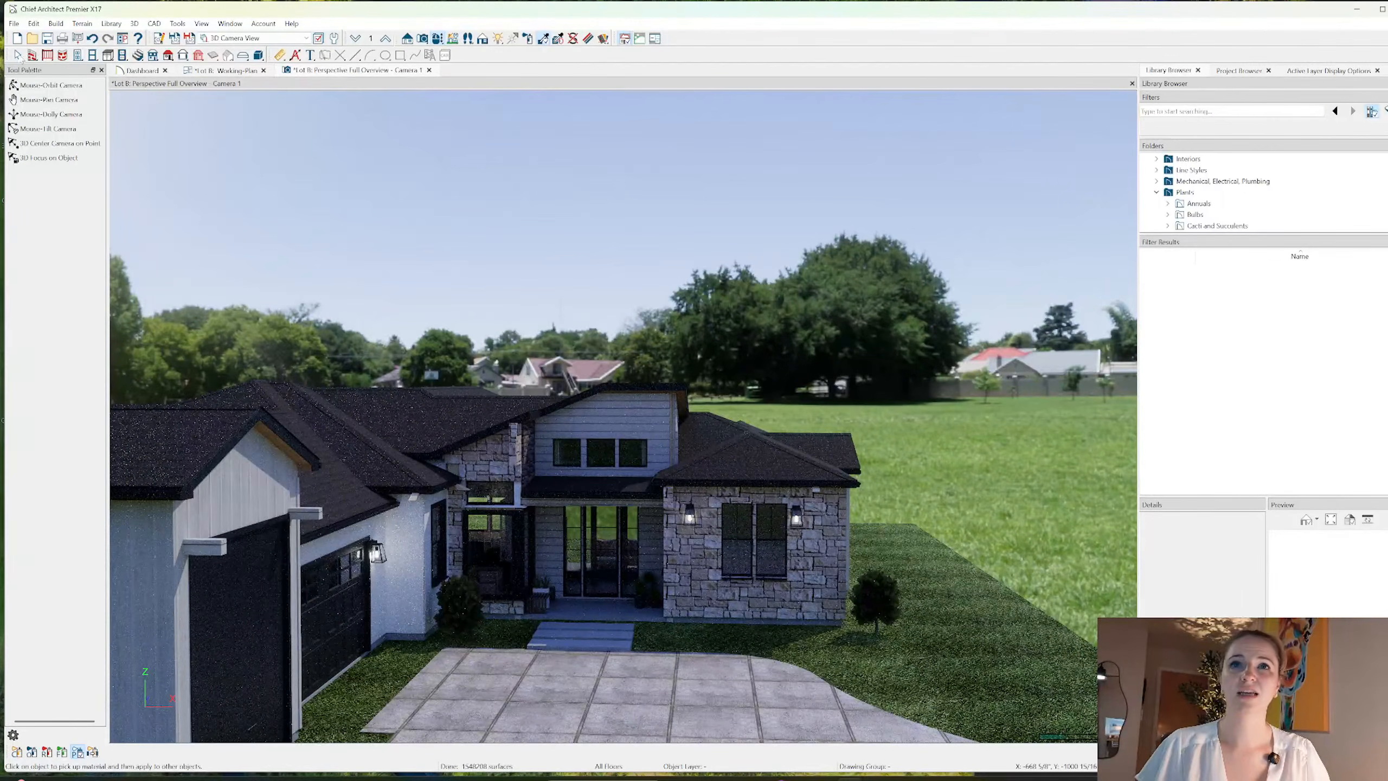
key("Escape")
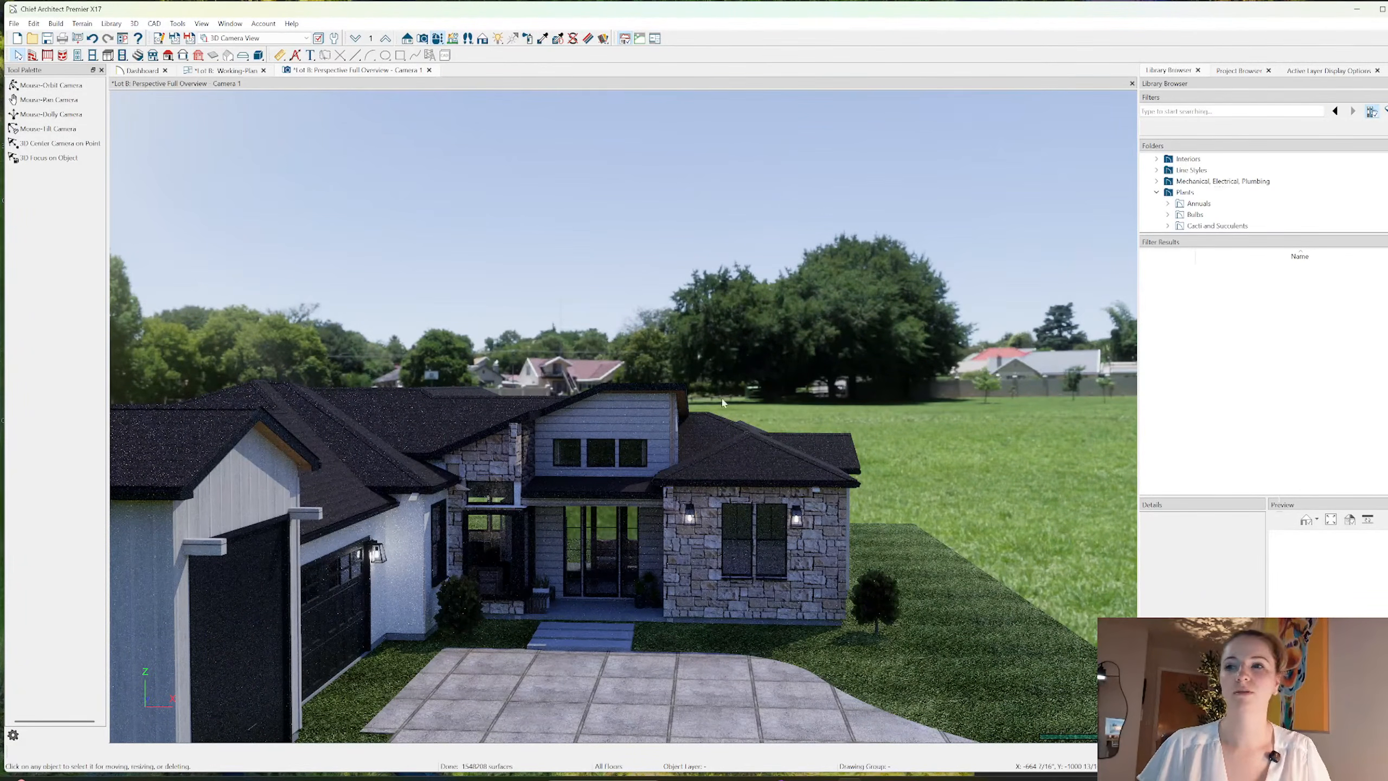
- In the working plan, delete the narrow strip and the front sloped ceiling plane over the vaulted entry
left_click(51, 85)
left_click(227, 71)
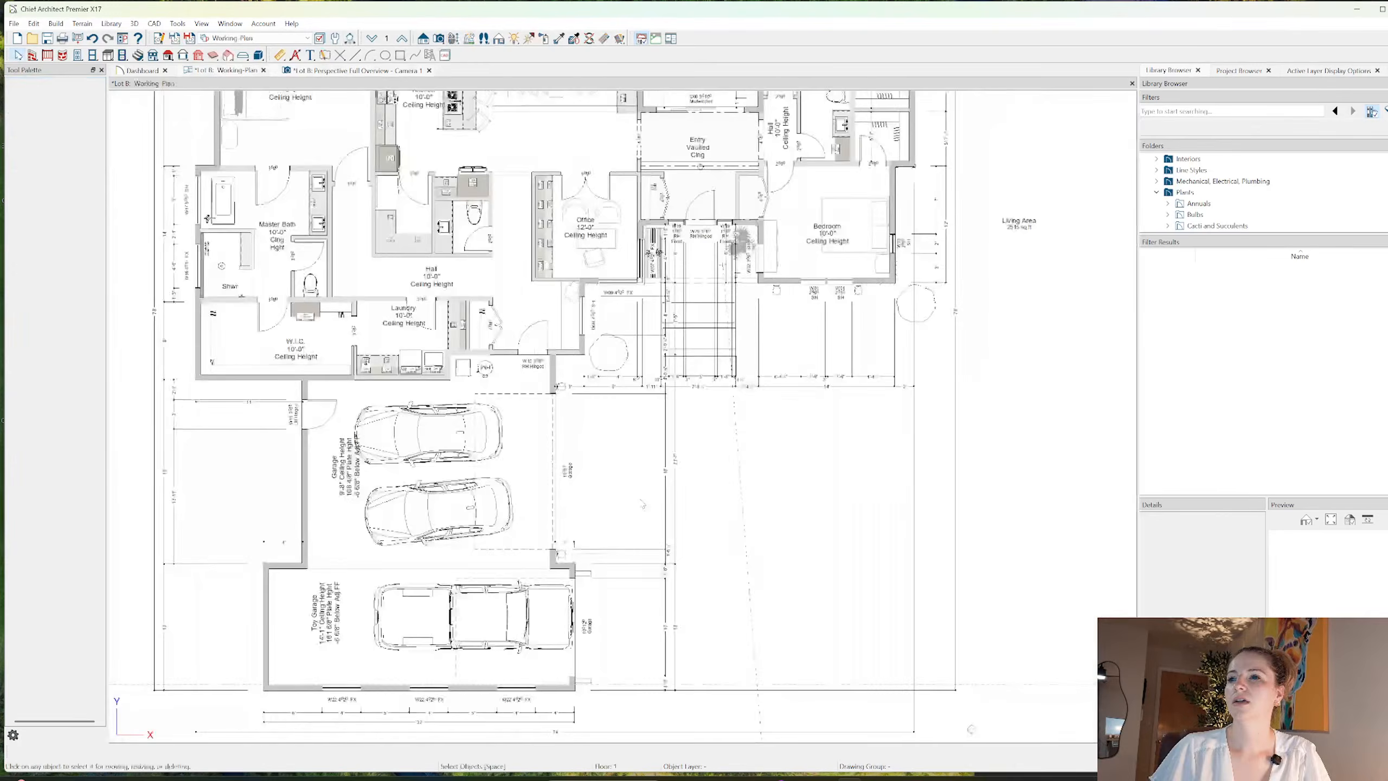
scroll(655, 310, "down", 1)
scroll(664, 298, "up", 5)
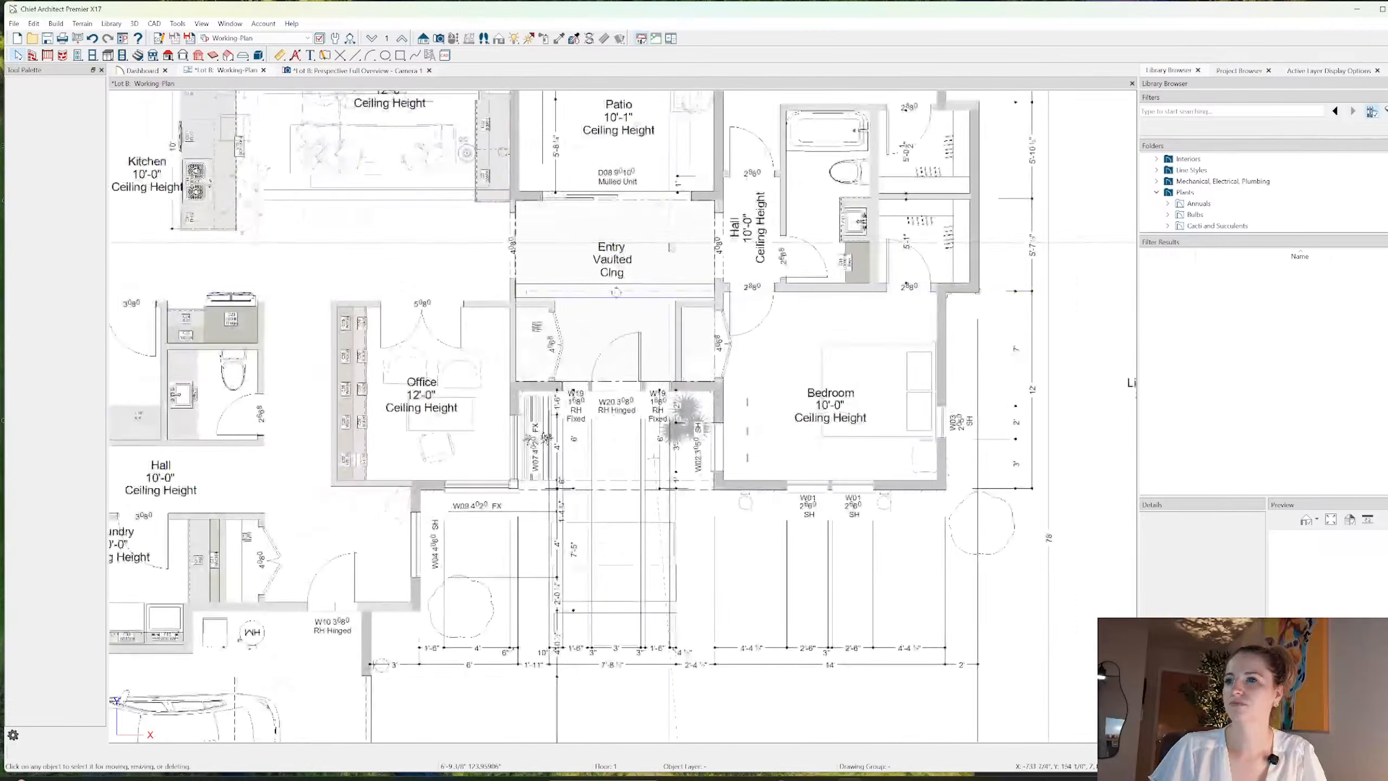
left_click(668, 290)
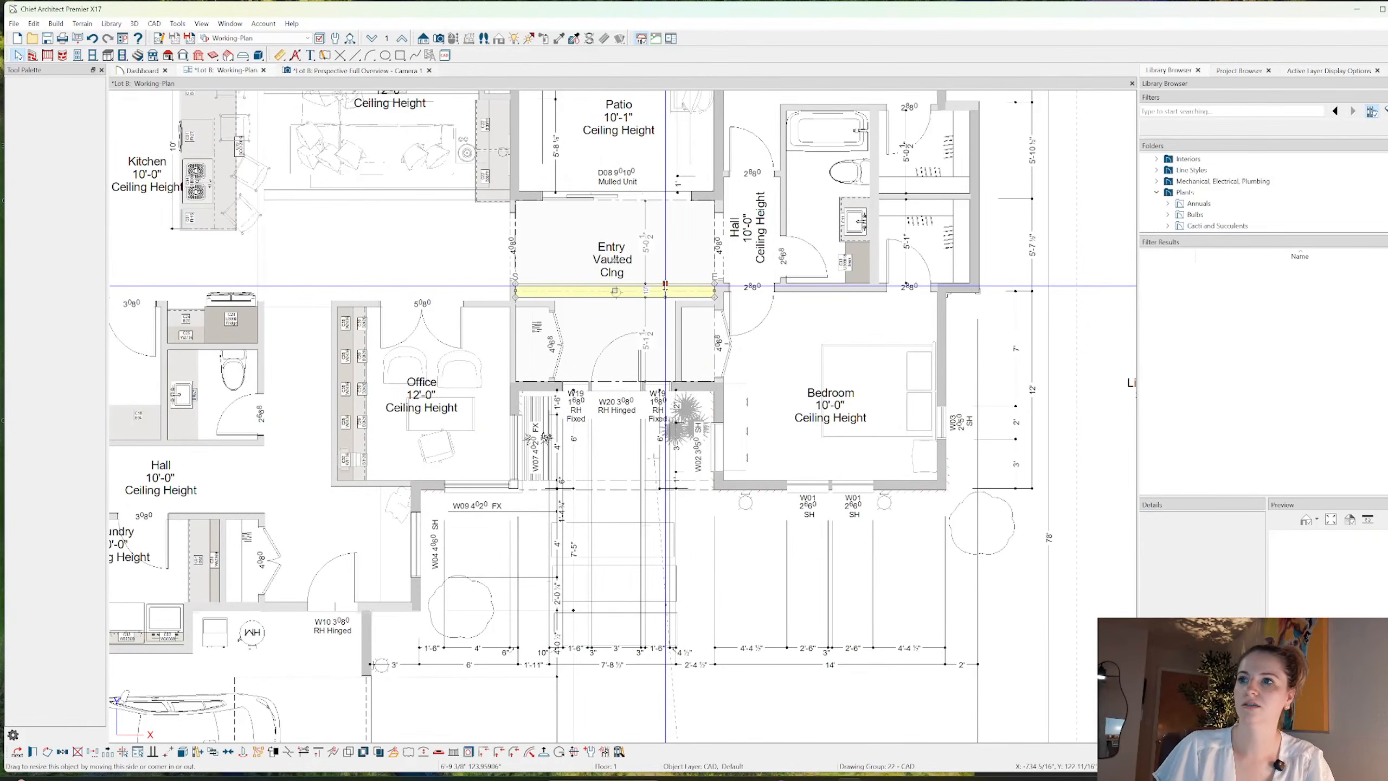
left_click(644, 295)
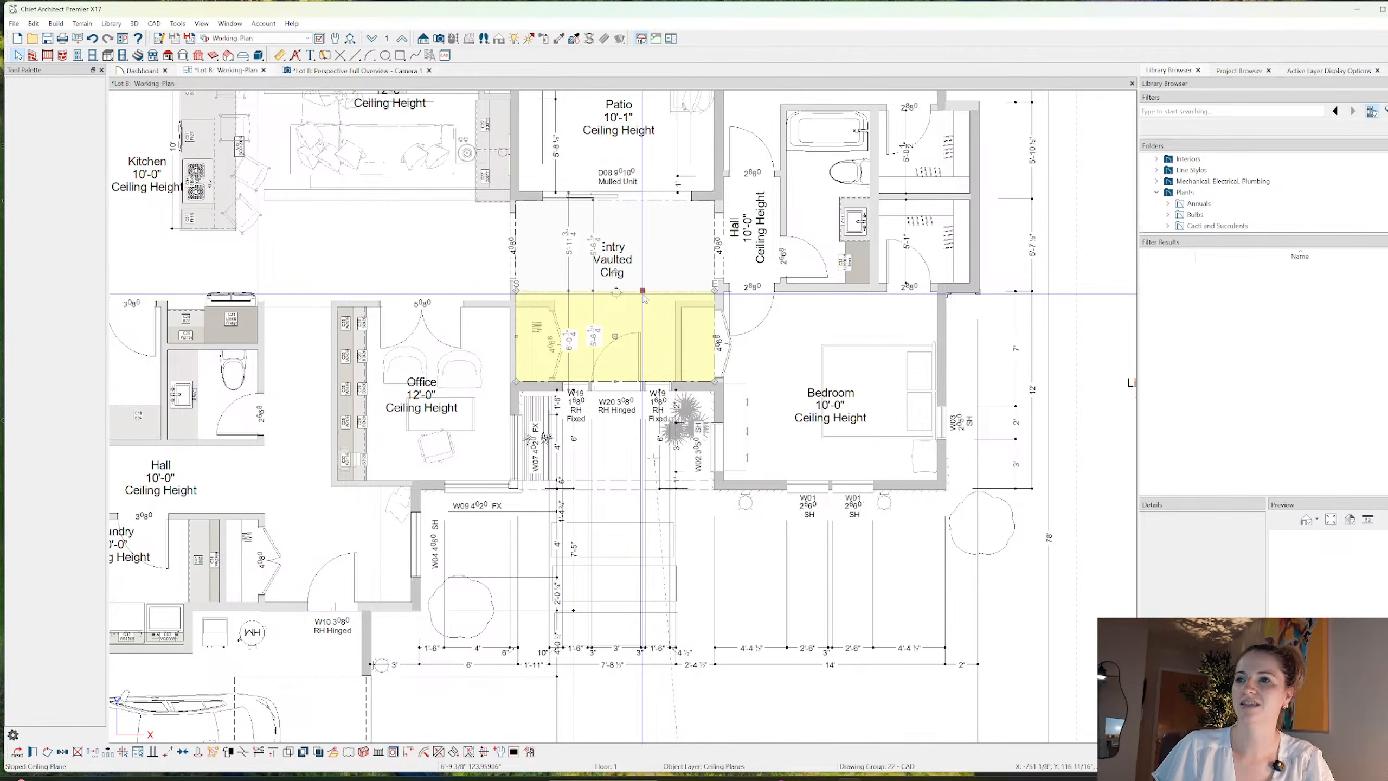
- Extend the rear sloped ceiling plane over the entry forward to the front door wall
left_click(661, 273)
left_click(660, 287)
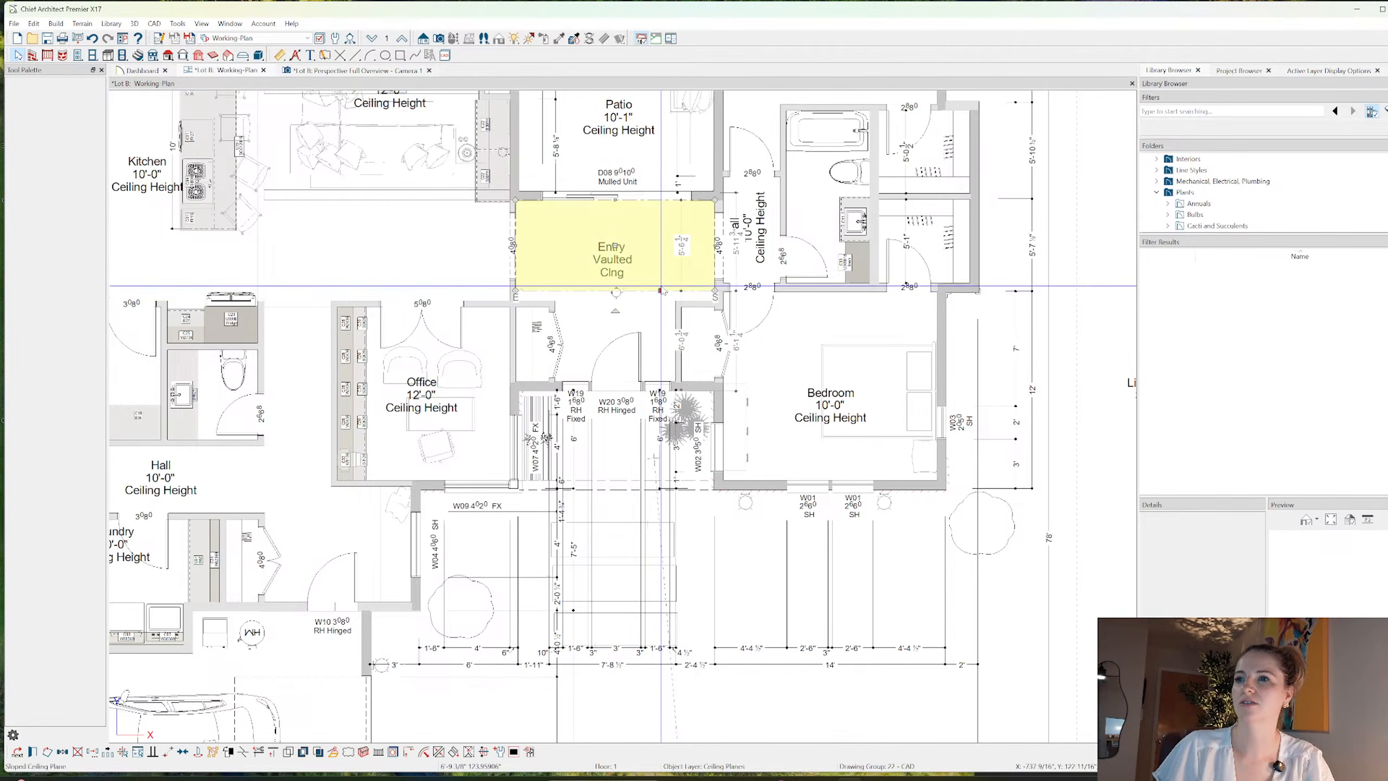
left_click_drag(661, 290, 681, 382)
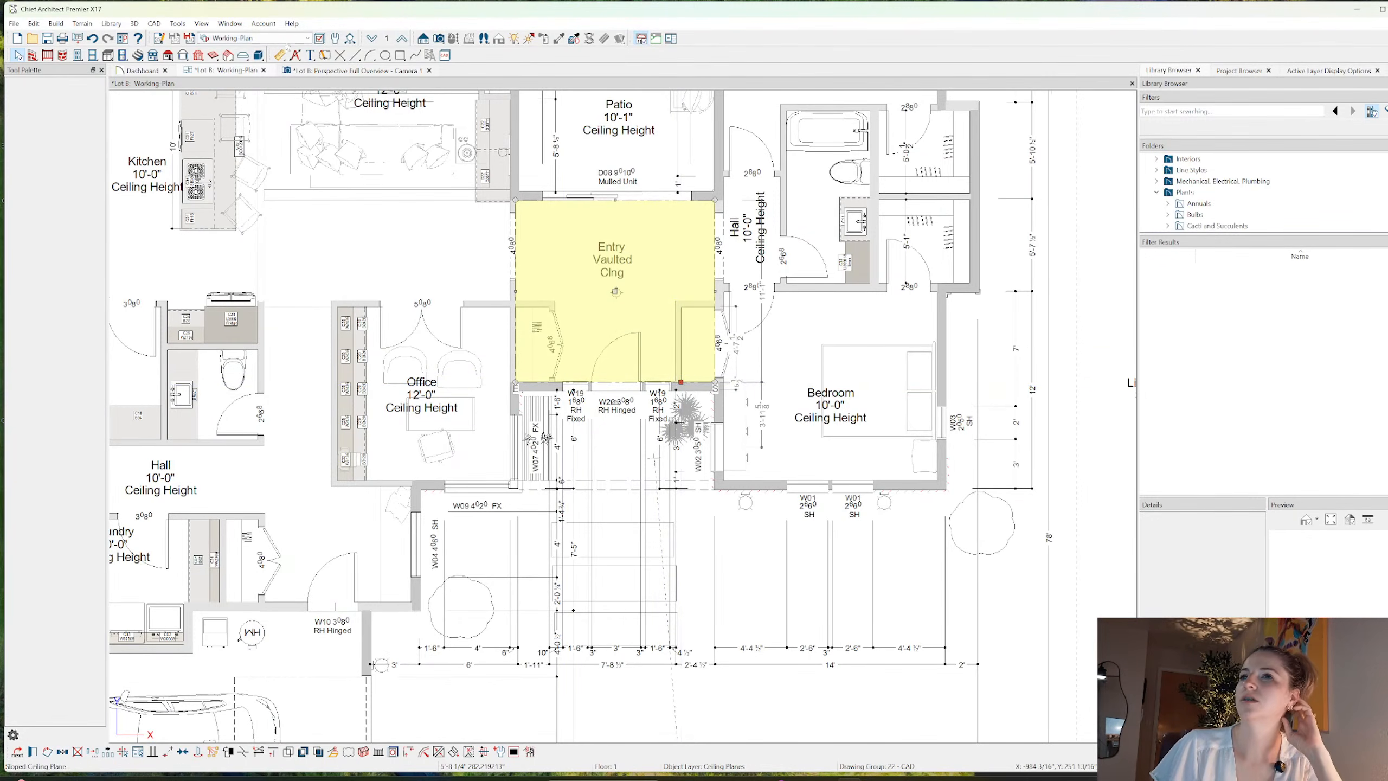
- Set both windows on the front bedroom's stone wall to 1 lite across
left_click(328, 70)
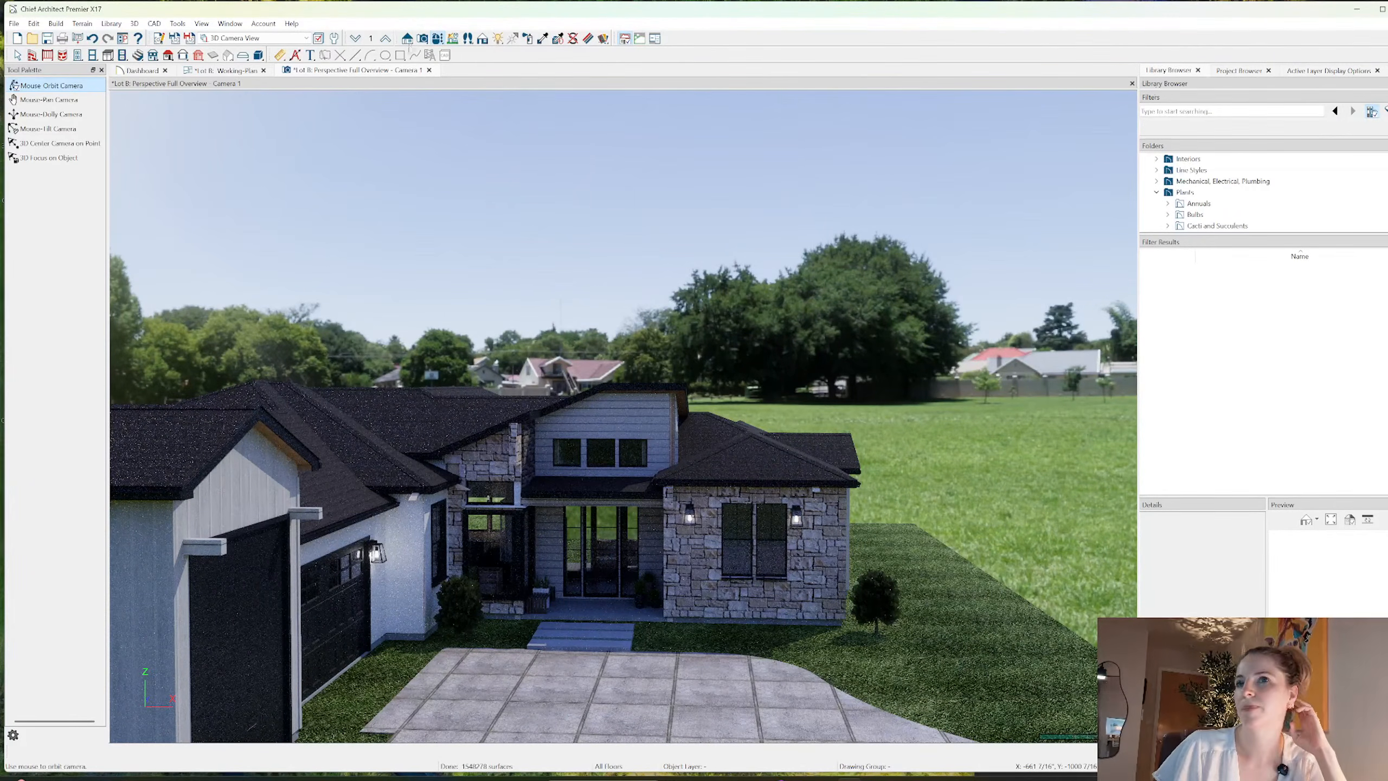
key("space")
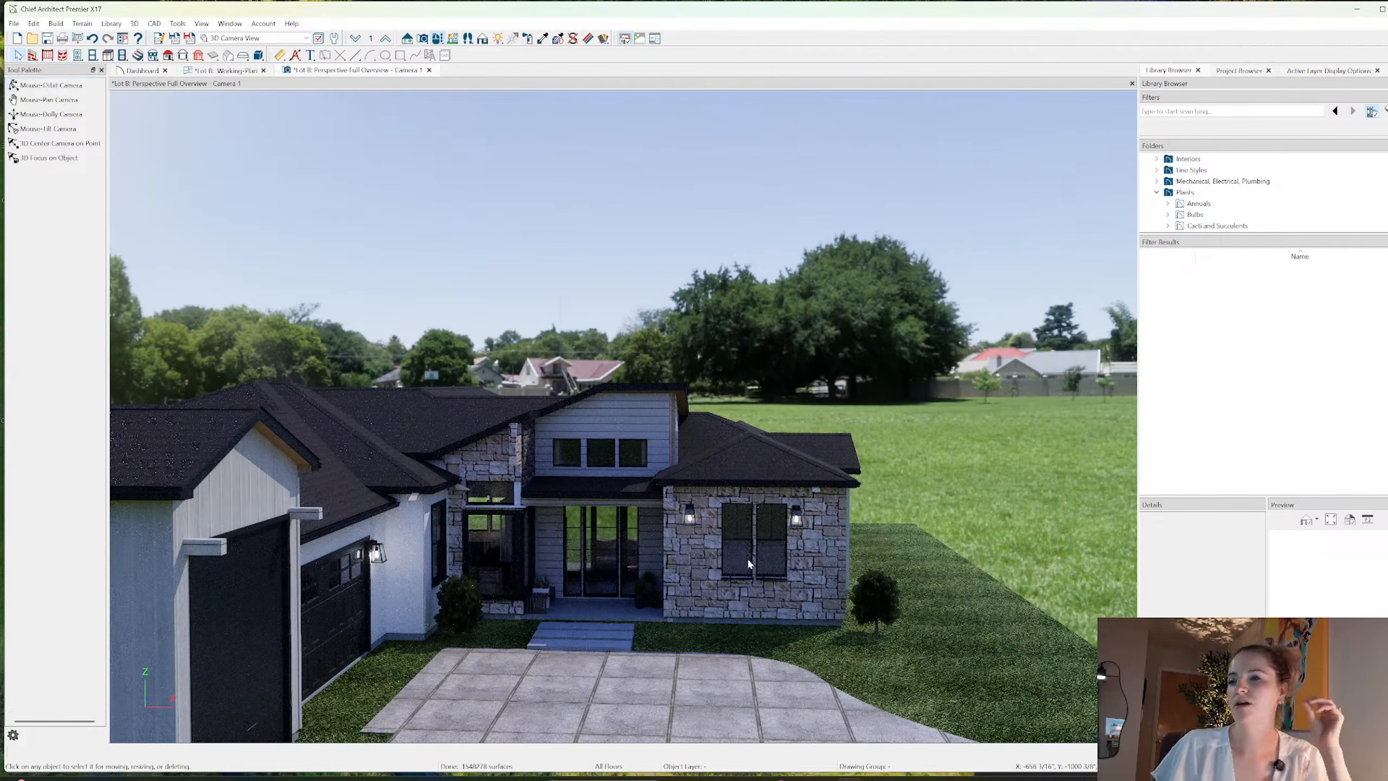
left_click(748, 554)
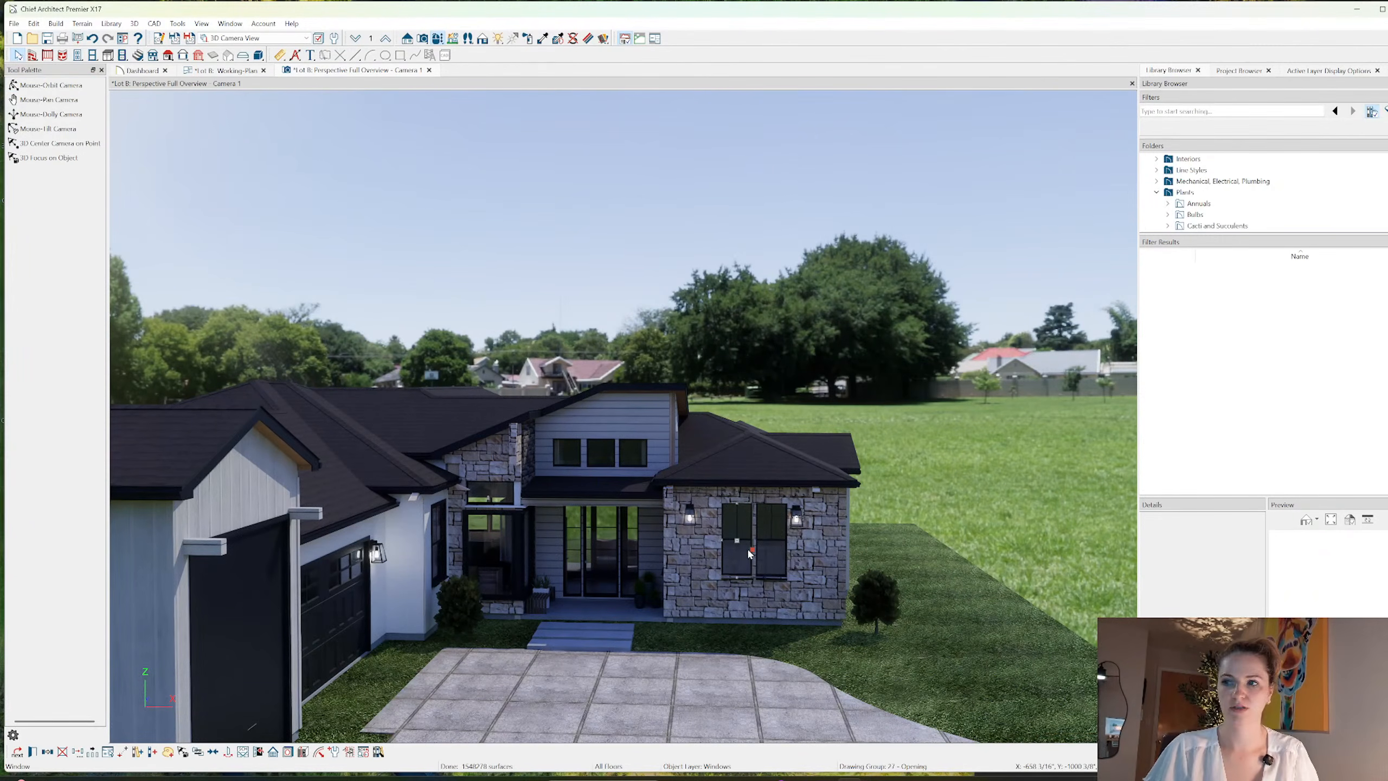
left_click(772, 553, "shift")
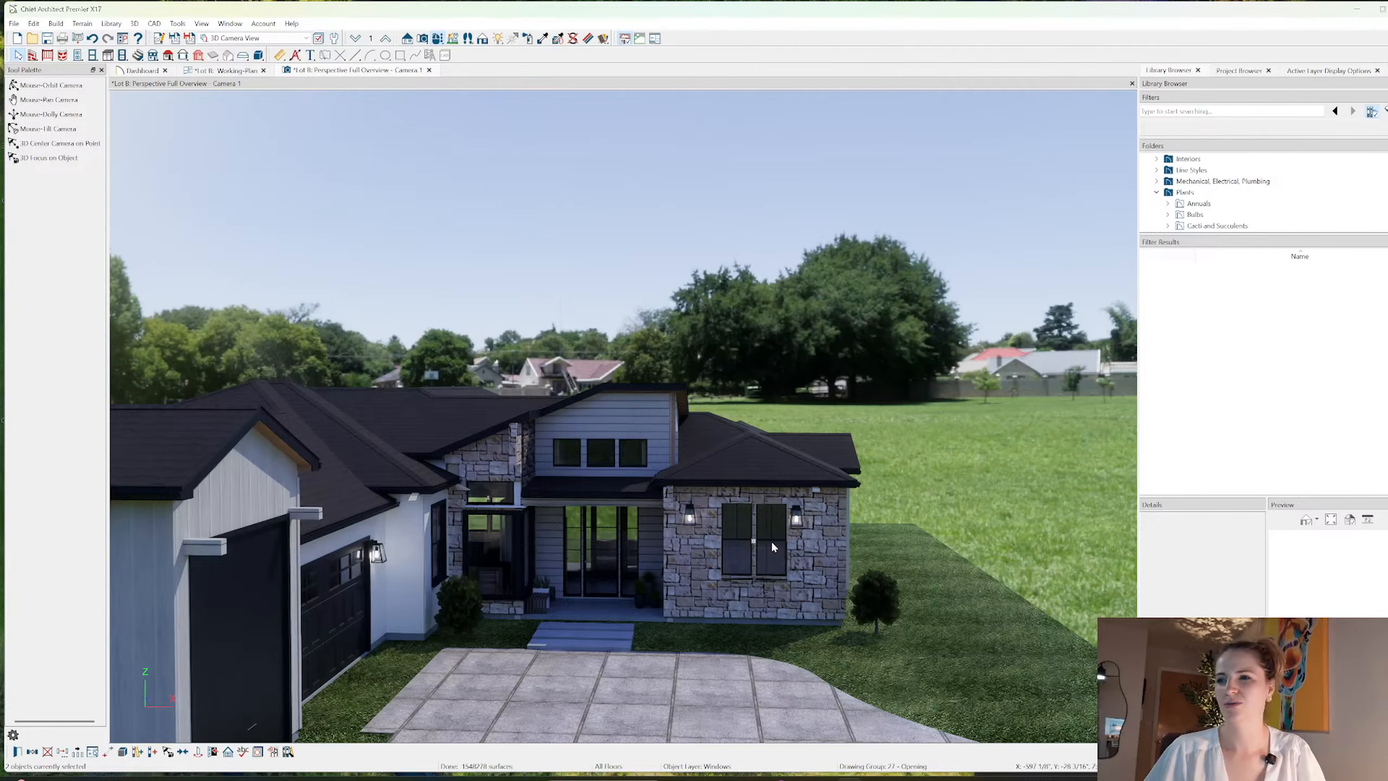
key("ctrl+e")
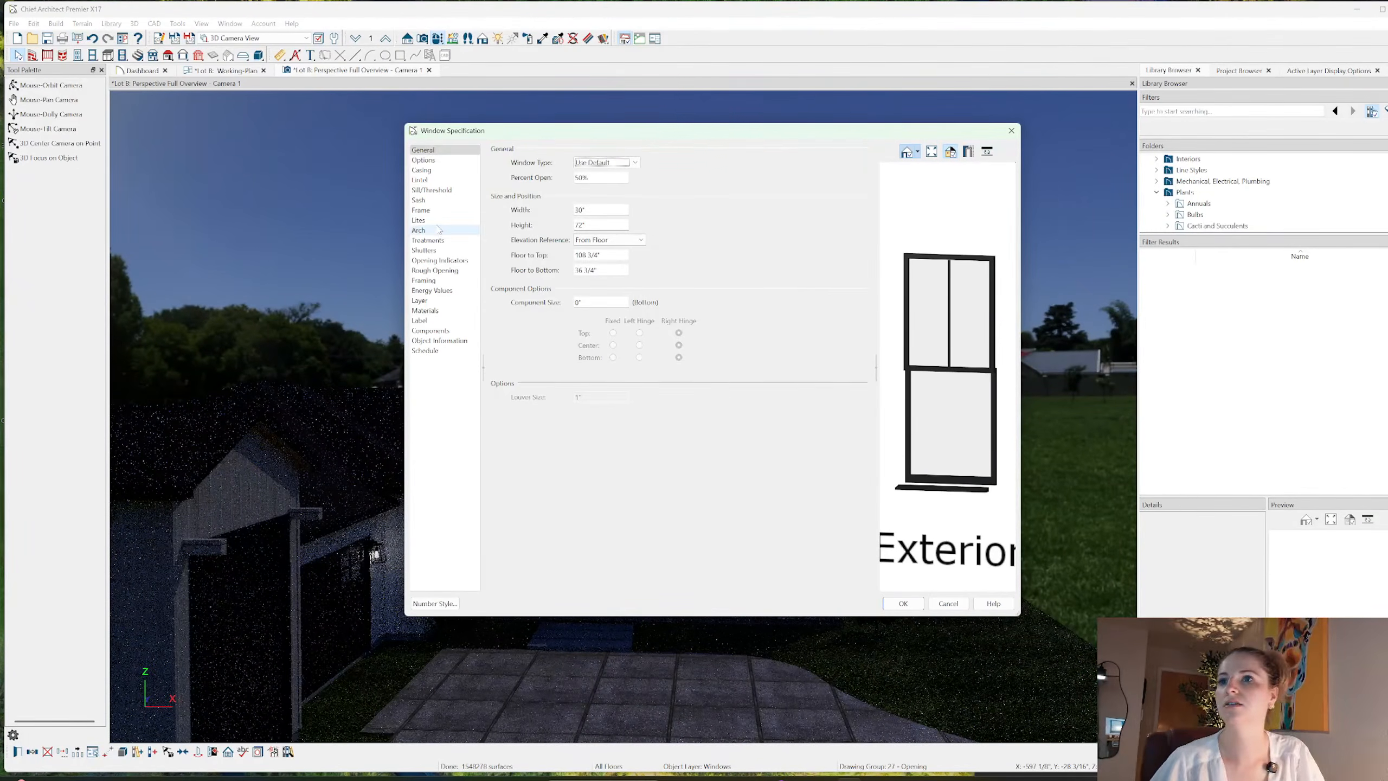
left_click(419, 219)
left_click(627, 179)
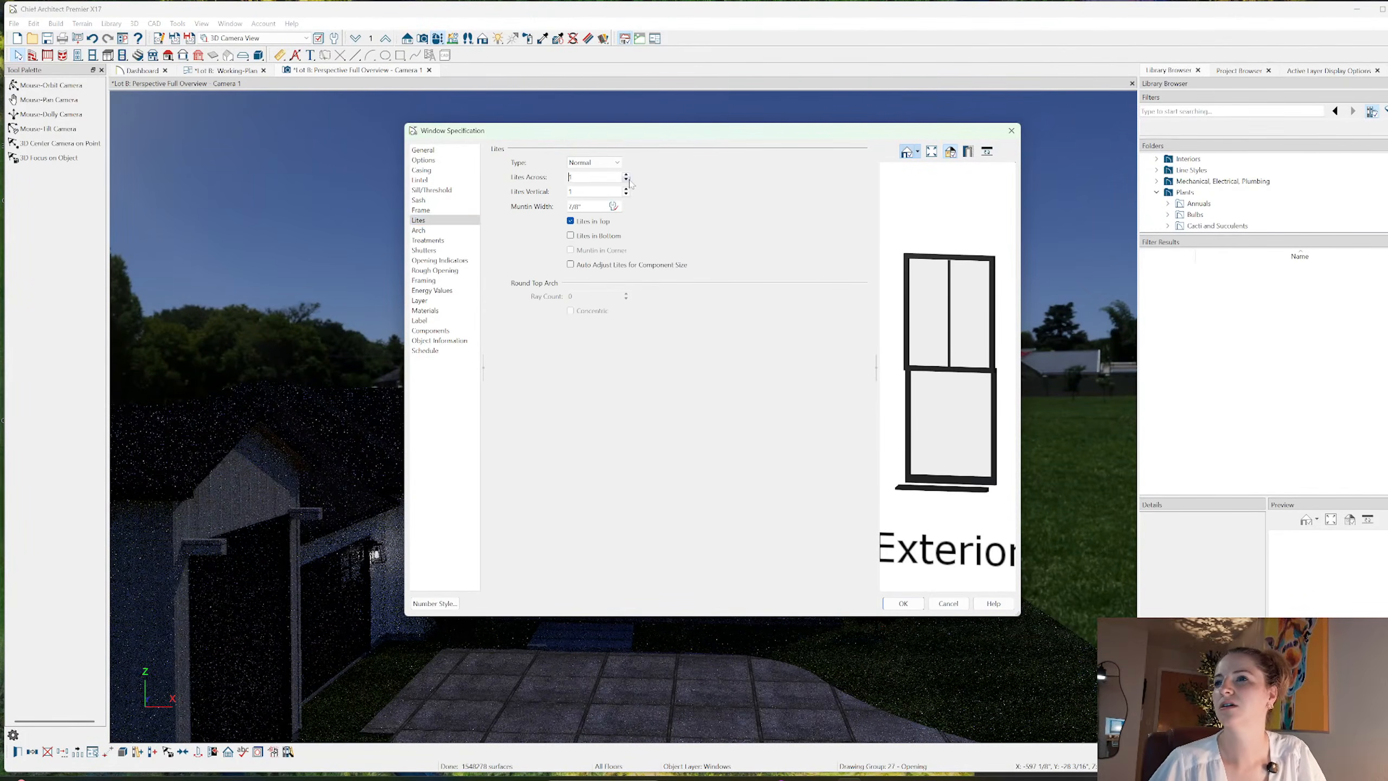
left_click(904, 602)
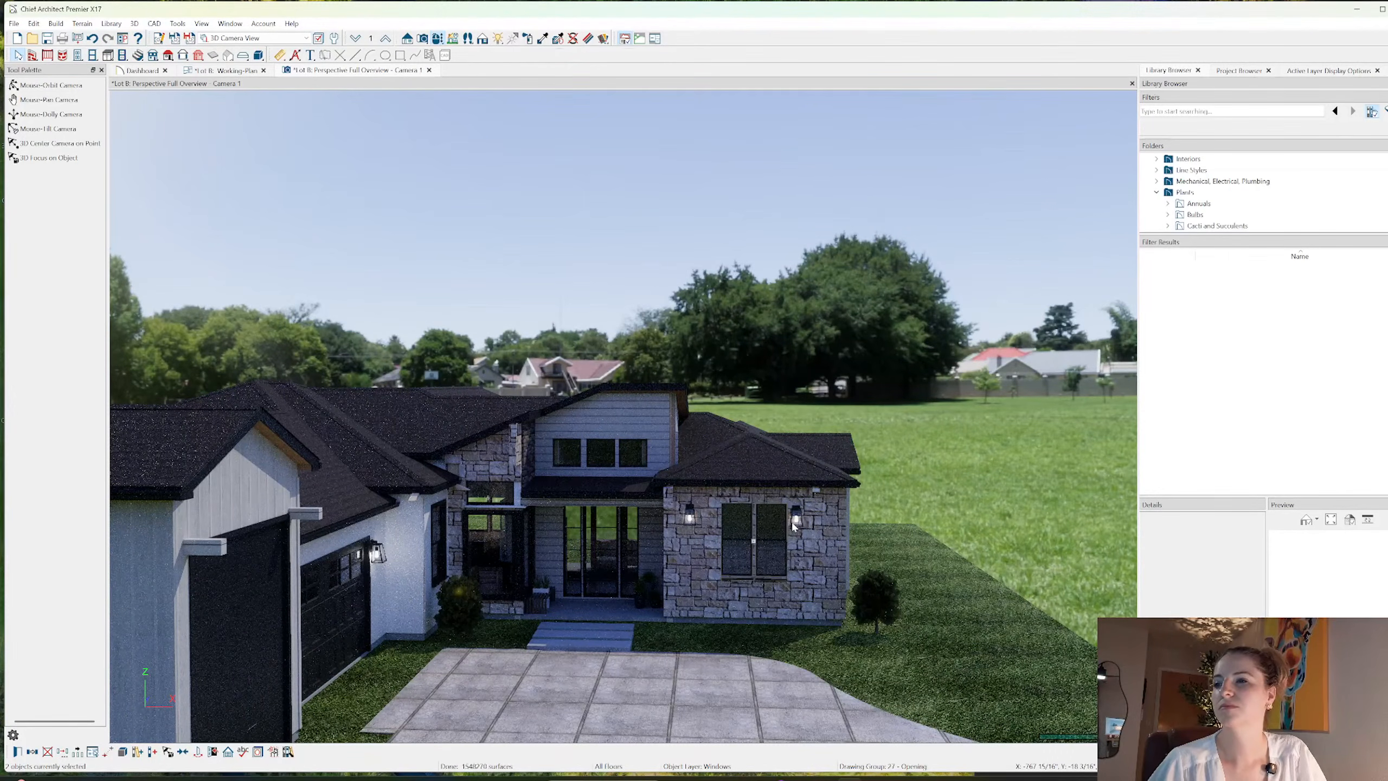
- Move the outer exterior light on the bedroom's front wall away from the window, toward the house corner
key("ctrl+Tab")
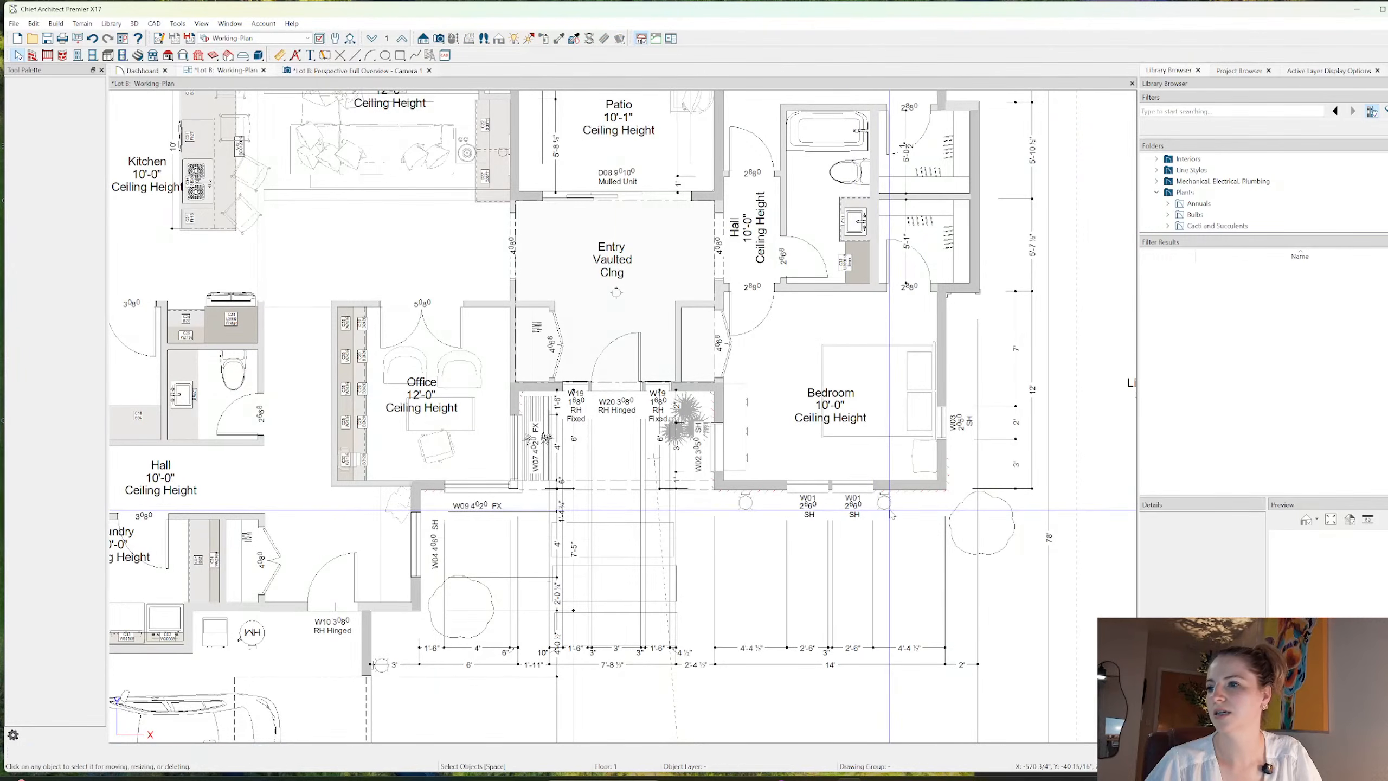
left_click(747, 503)
left_click_drag(749, 507, 924, 502)
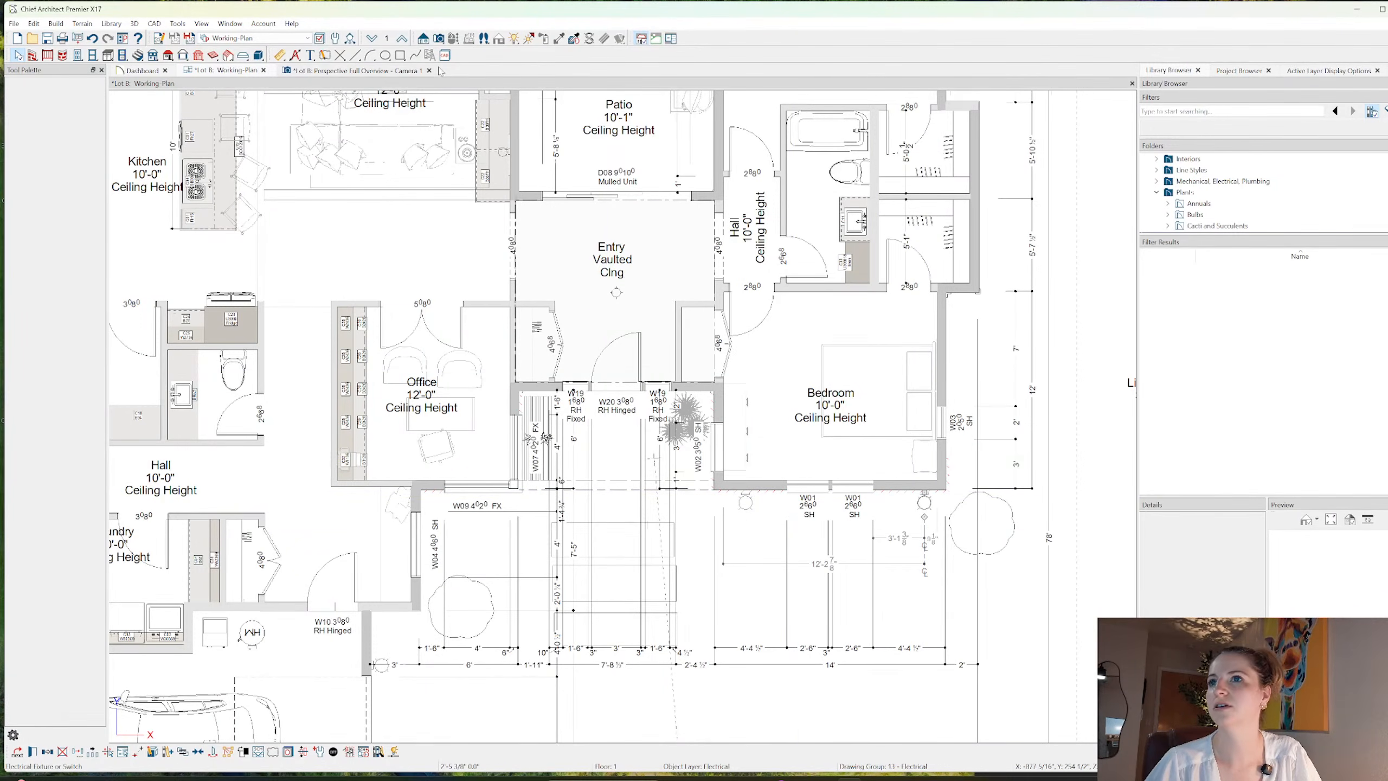
- Change the roof directive of the short front-facing return wall on the bedroom side bump-out to form a raised shed roof
left_click(353, 72)
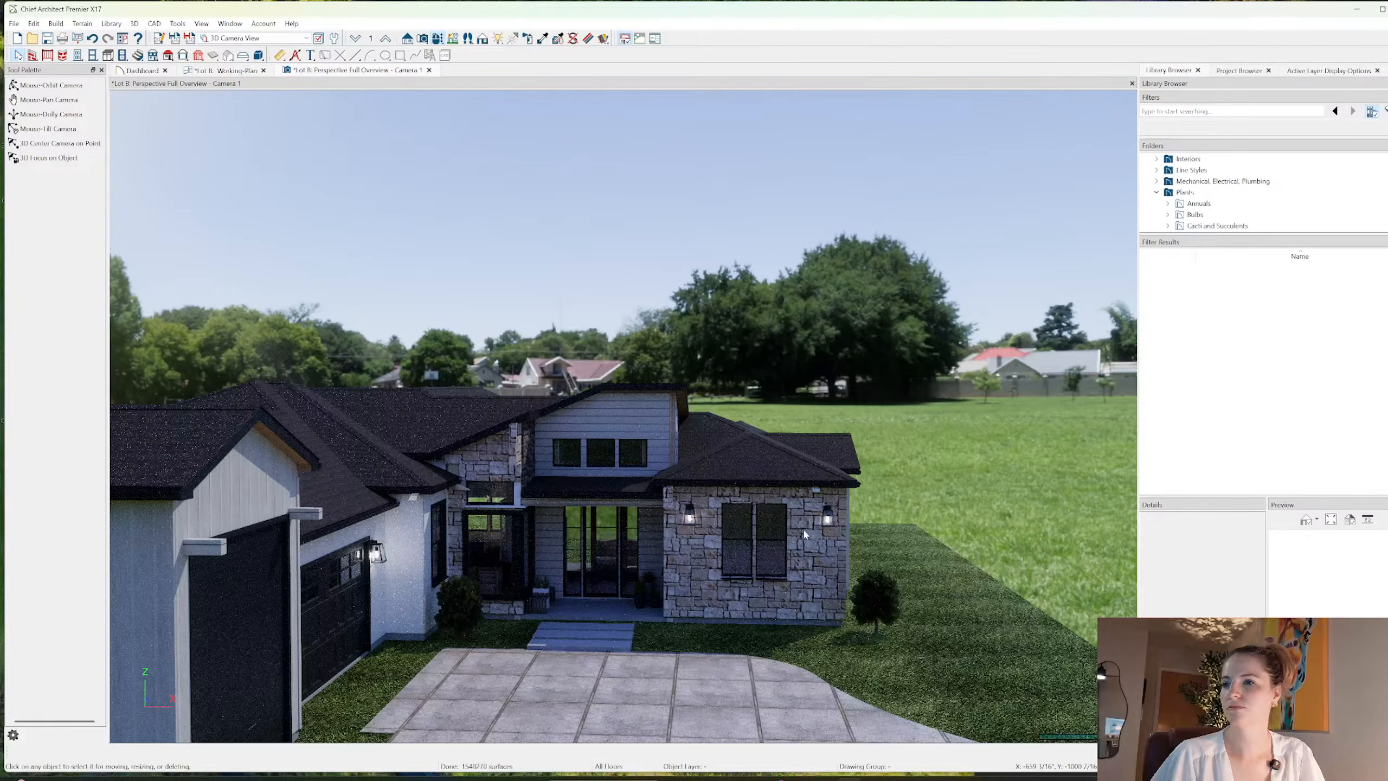
left_click(437, 41)
left_click_drag(754, 354, 865, 463)
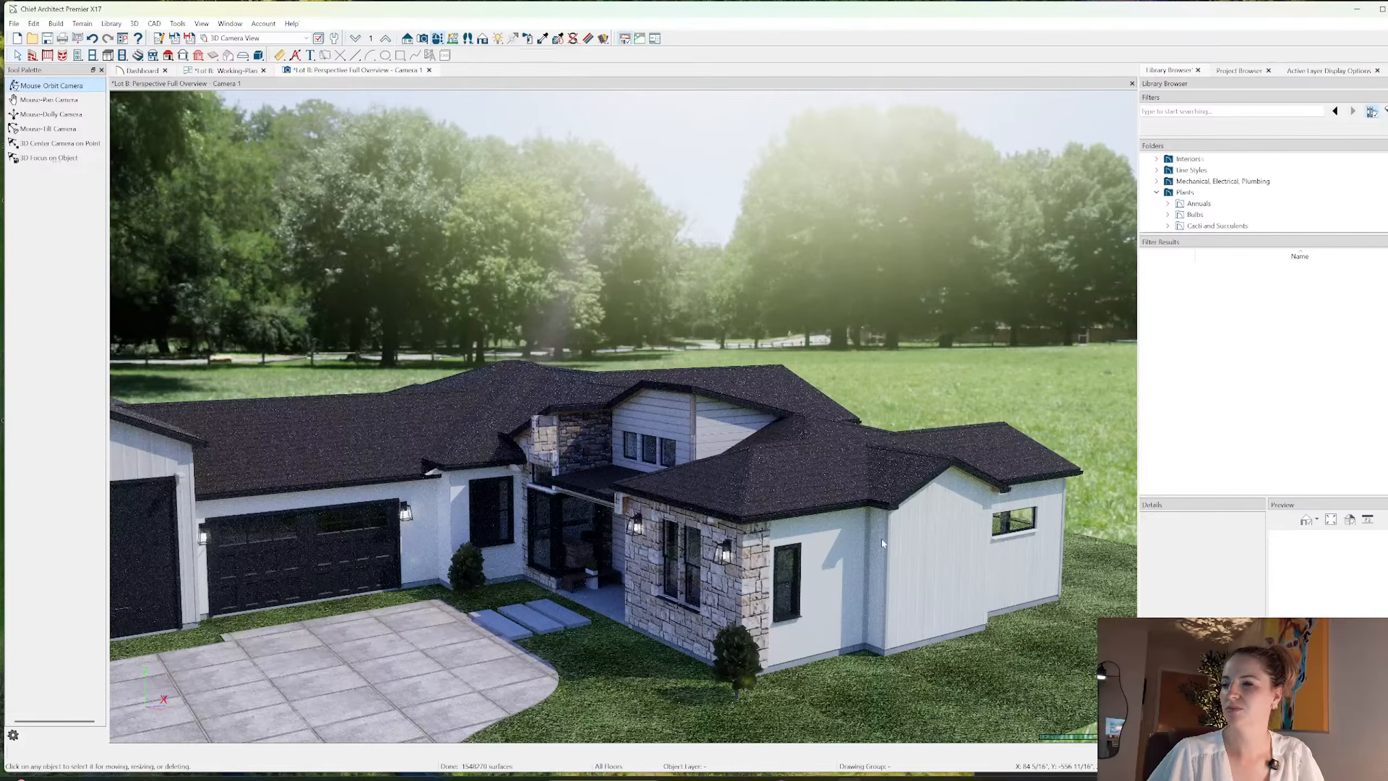
key("space")
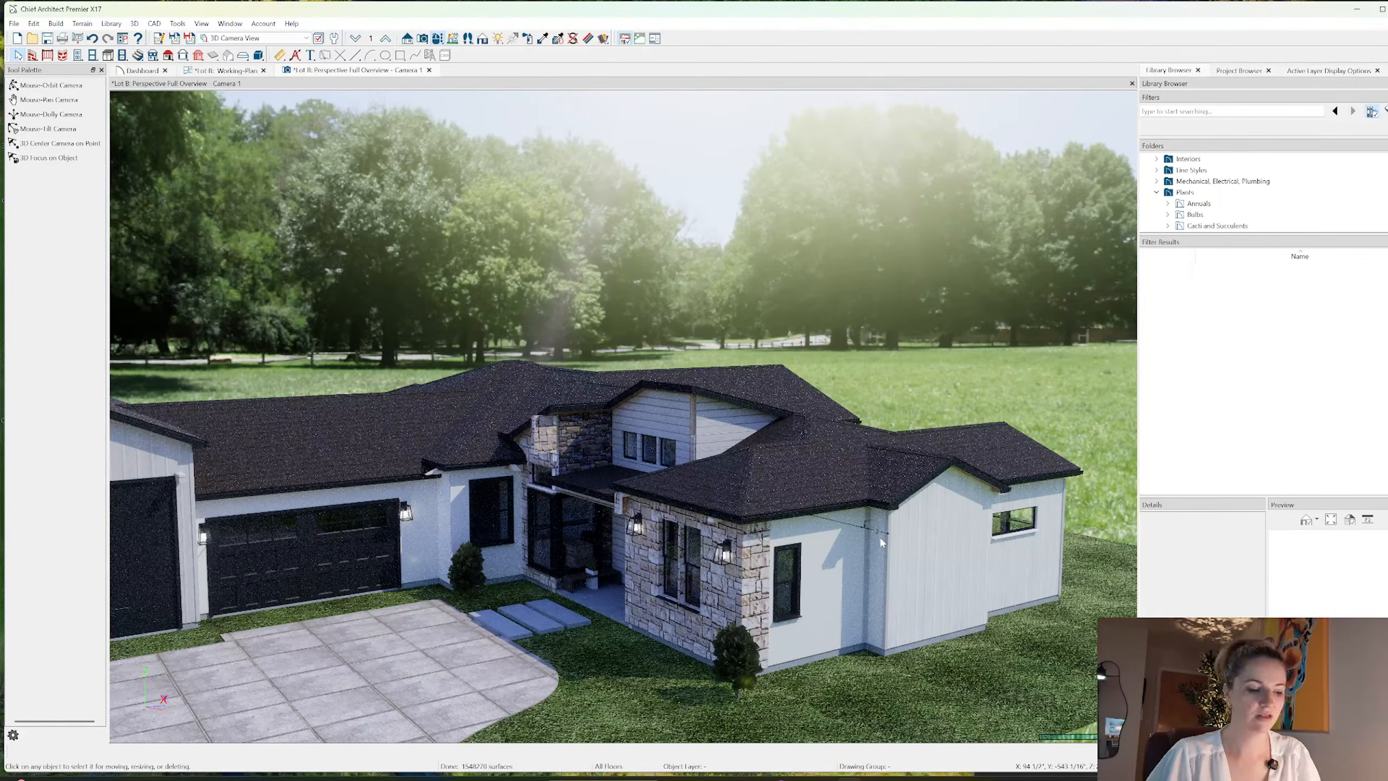
left_click(880, 543)
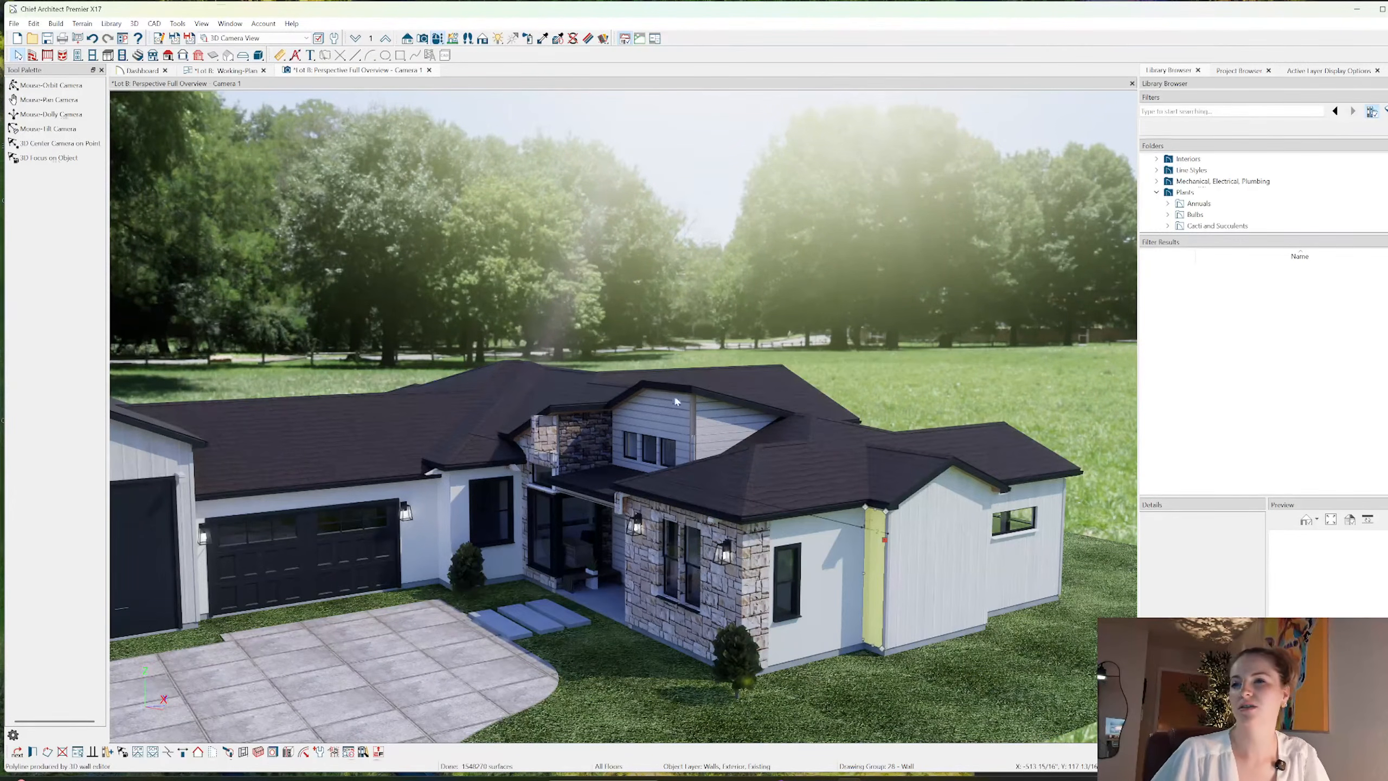
key("ctrl+e")
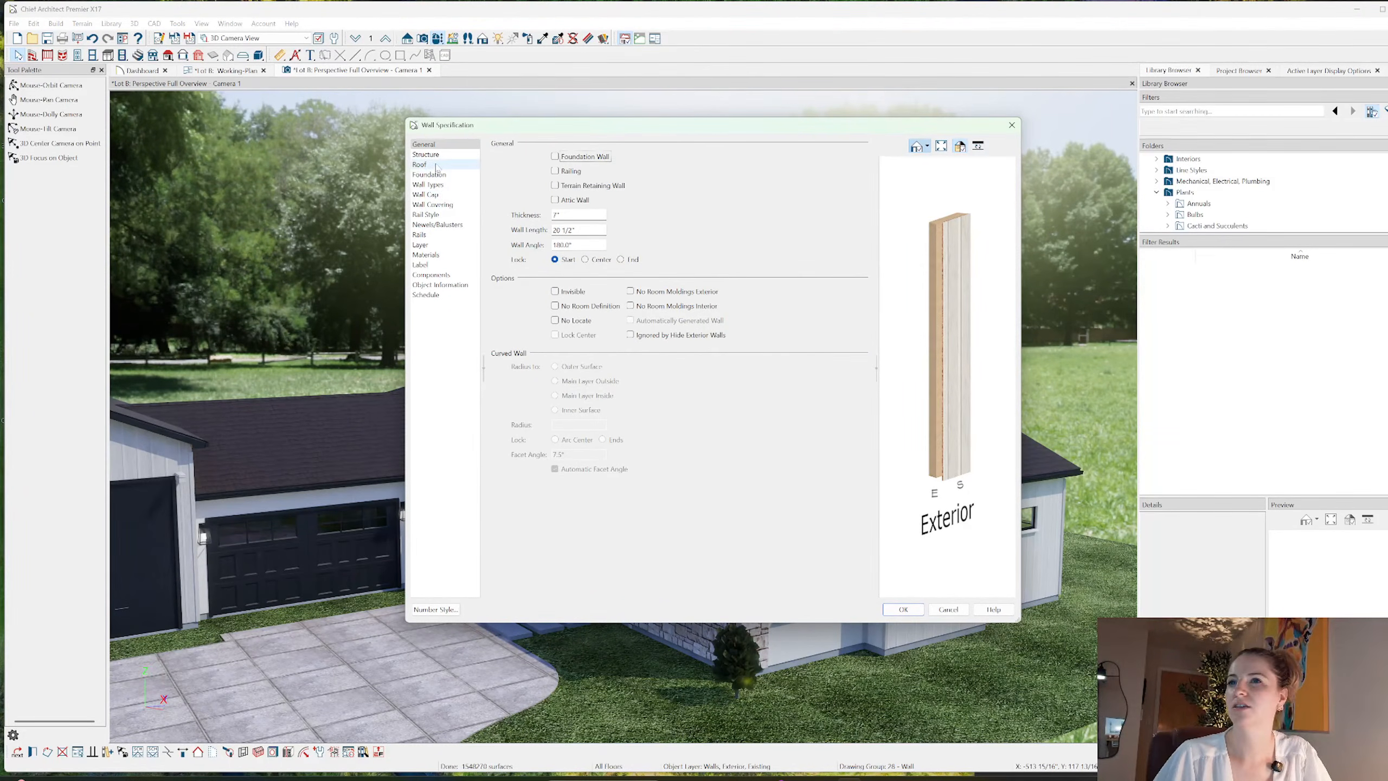
left_click(419, 164)
left_click(903, 609)
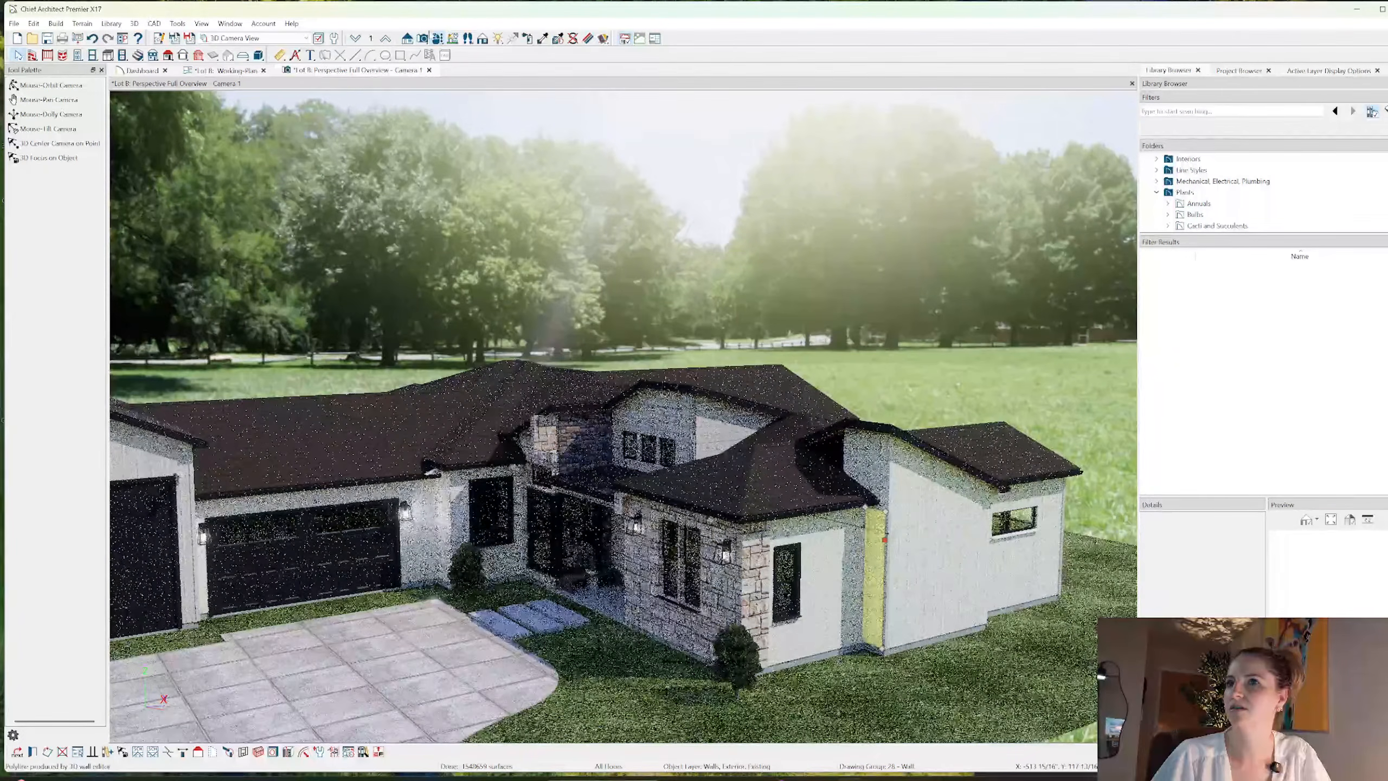
- Set the roof pitch over the bump-out's opposite, rear-facing return wall to 4
middle_click_drag(889, 385, 979, 385)
left_click_drag(979, 385, 633, 350)
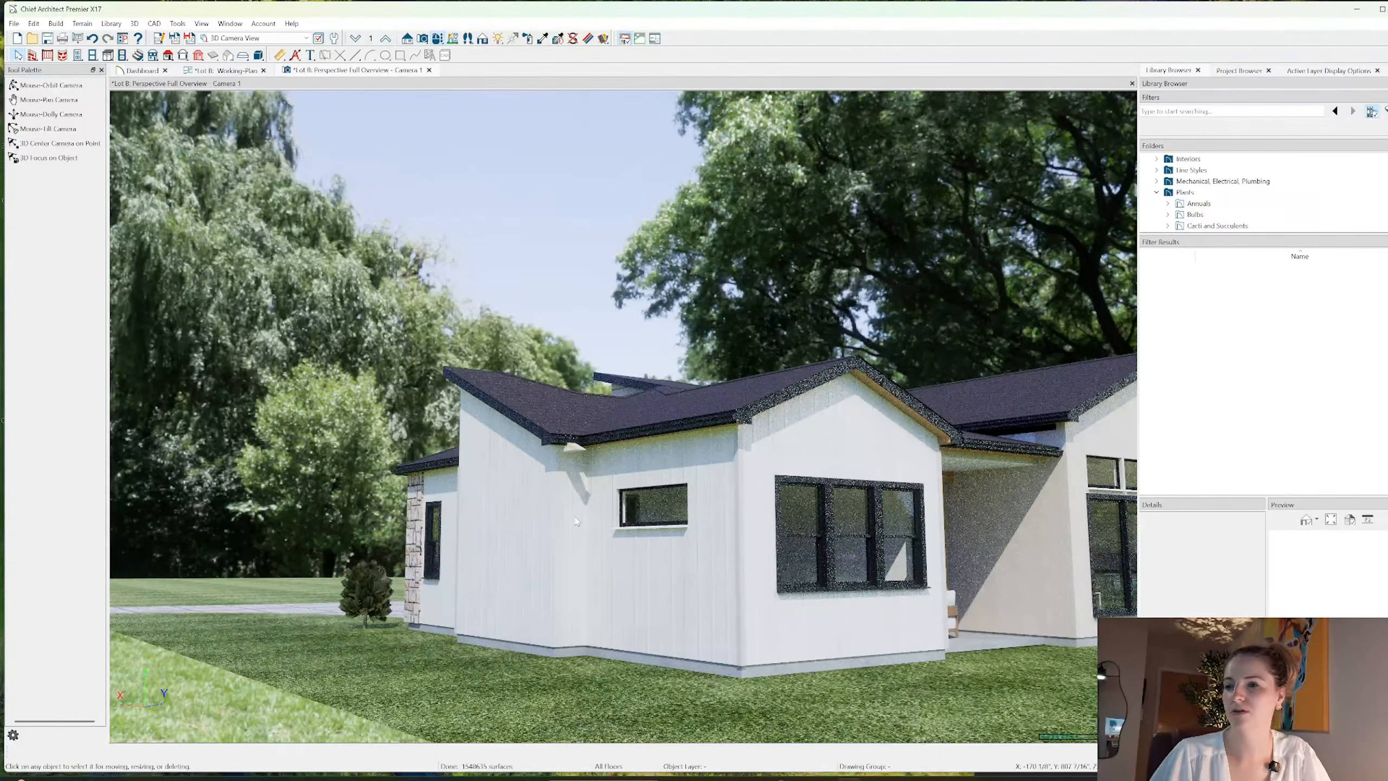
left_click(577, 562)
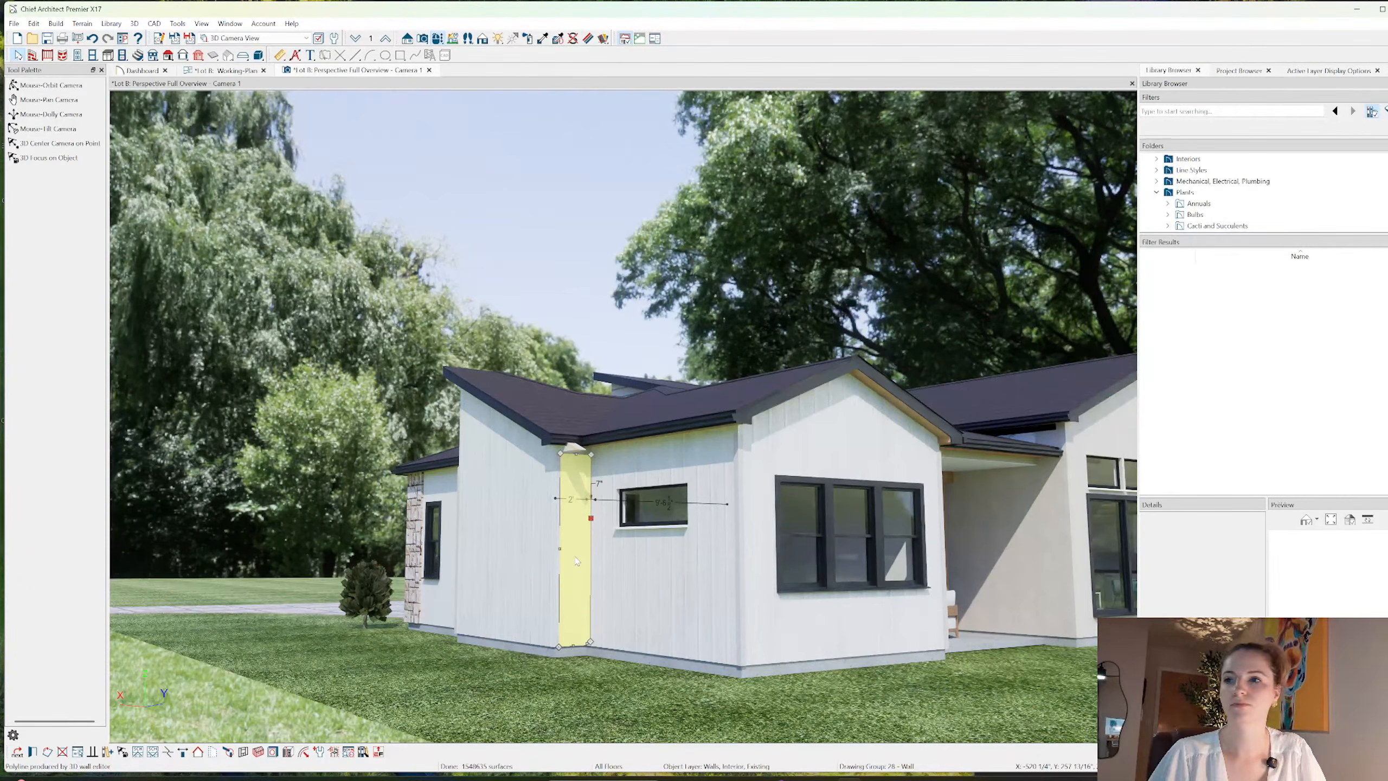
double_click(577, 562)
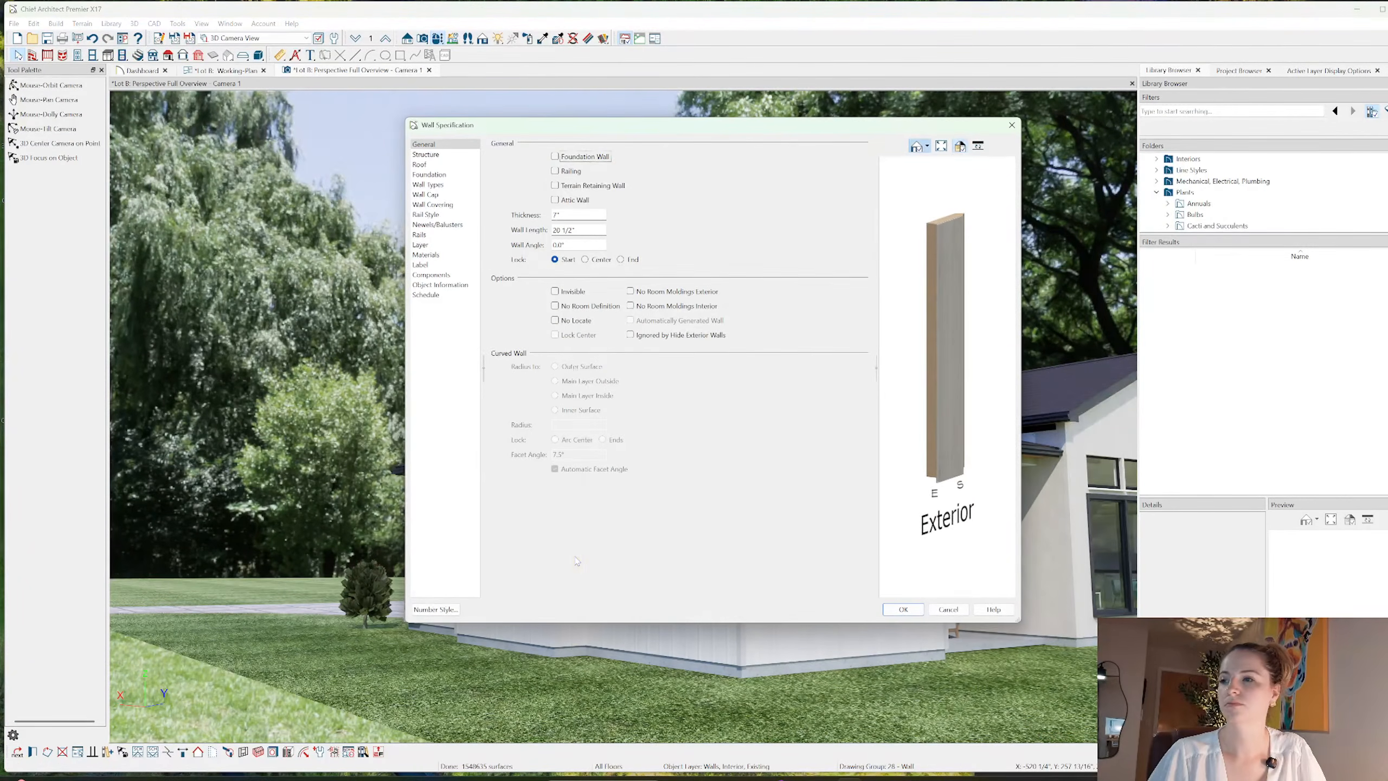
left_click(438, 166)
left_click_drag(578, 275, 277, 245)
type("4")
key("Tab")
left_click(902, 609)
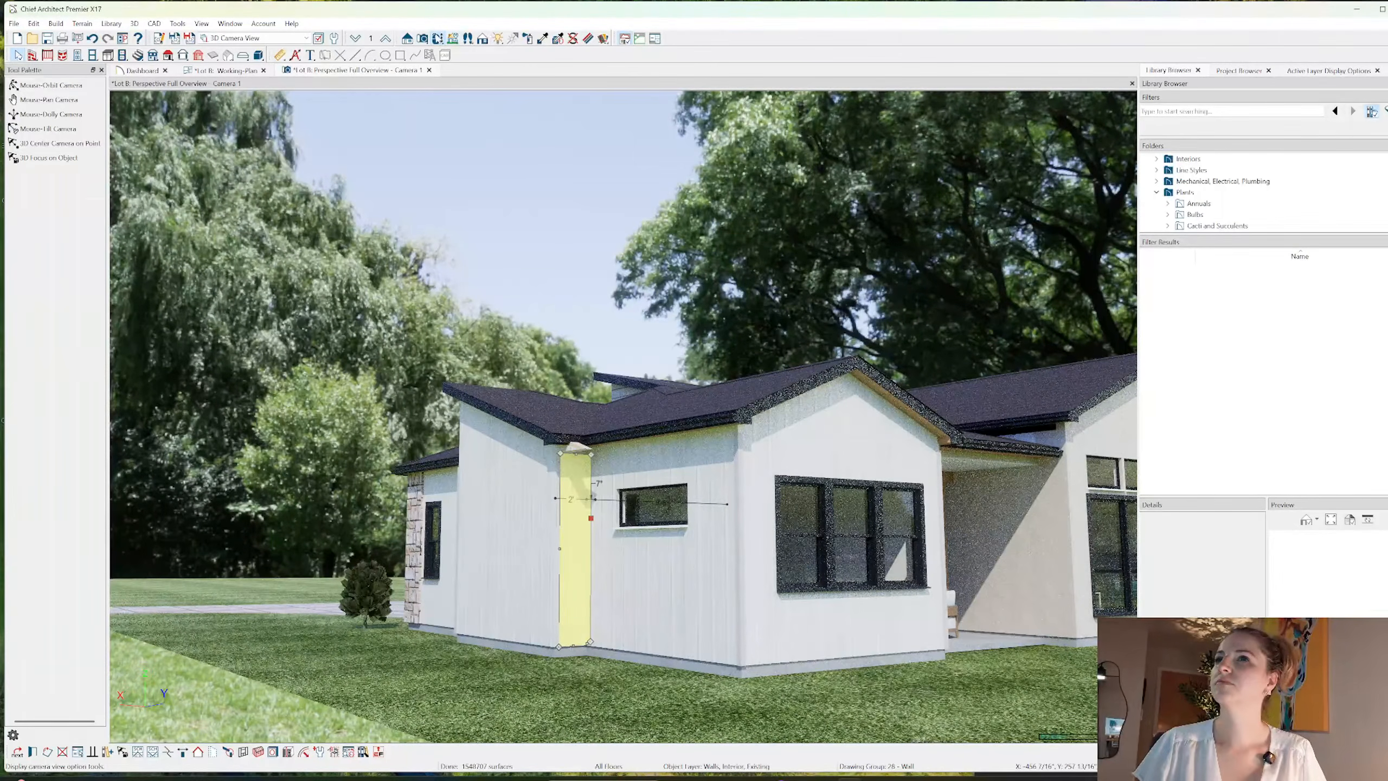
- Examine the new shed roof over the bedroom bump-out and the surrounding roof lines from above and from the front
left_click(436, 40)
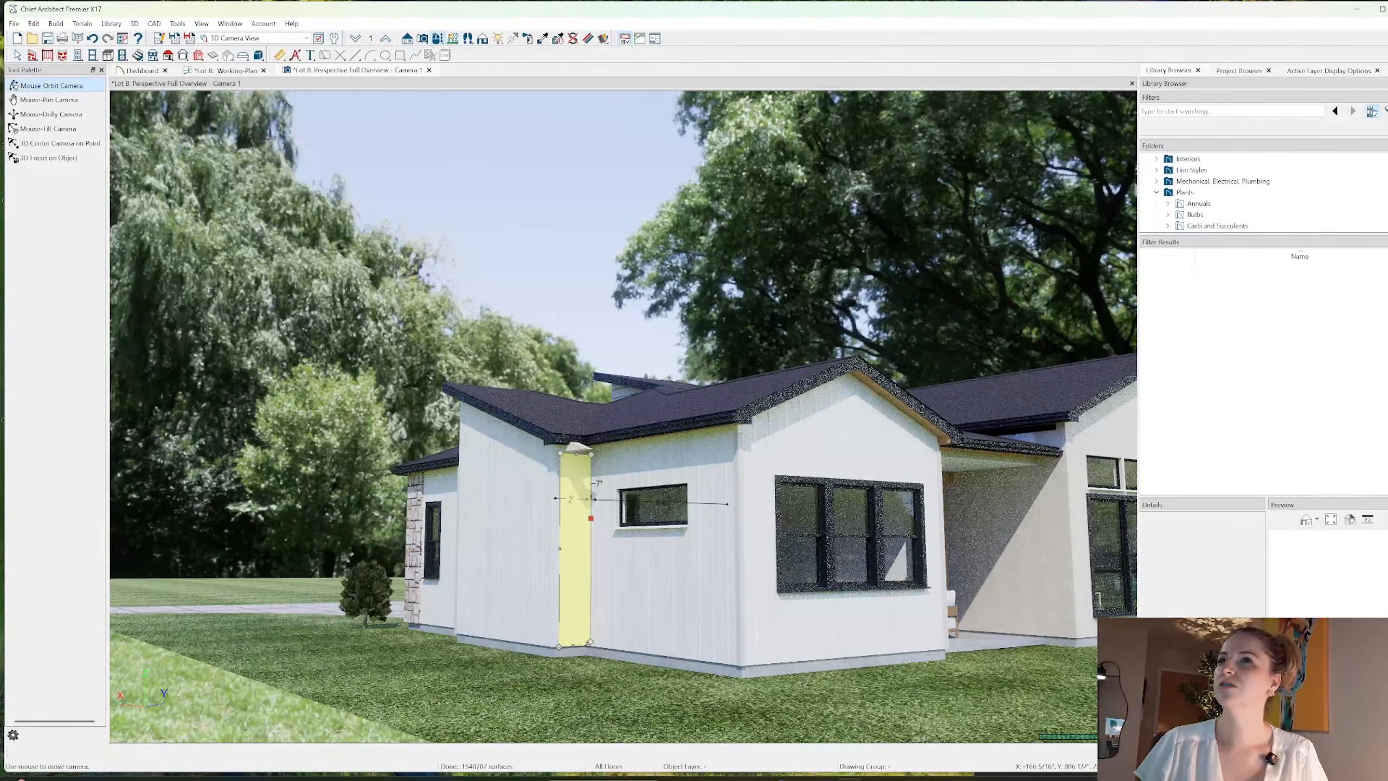
left_click_drag(547, 383, 737, 363)
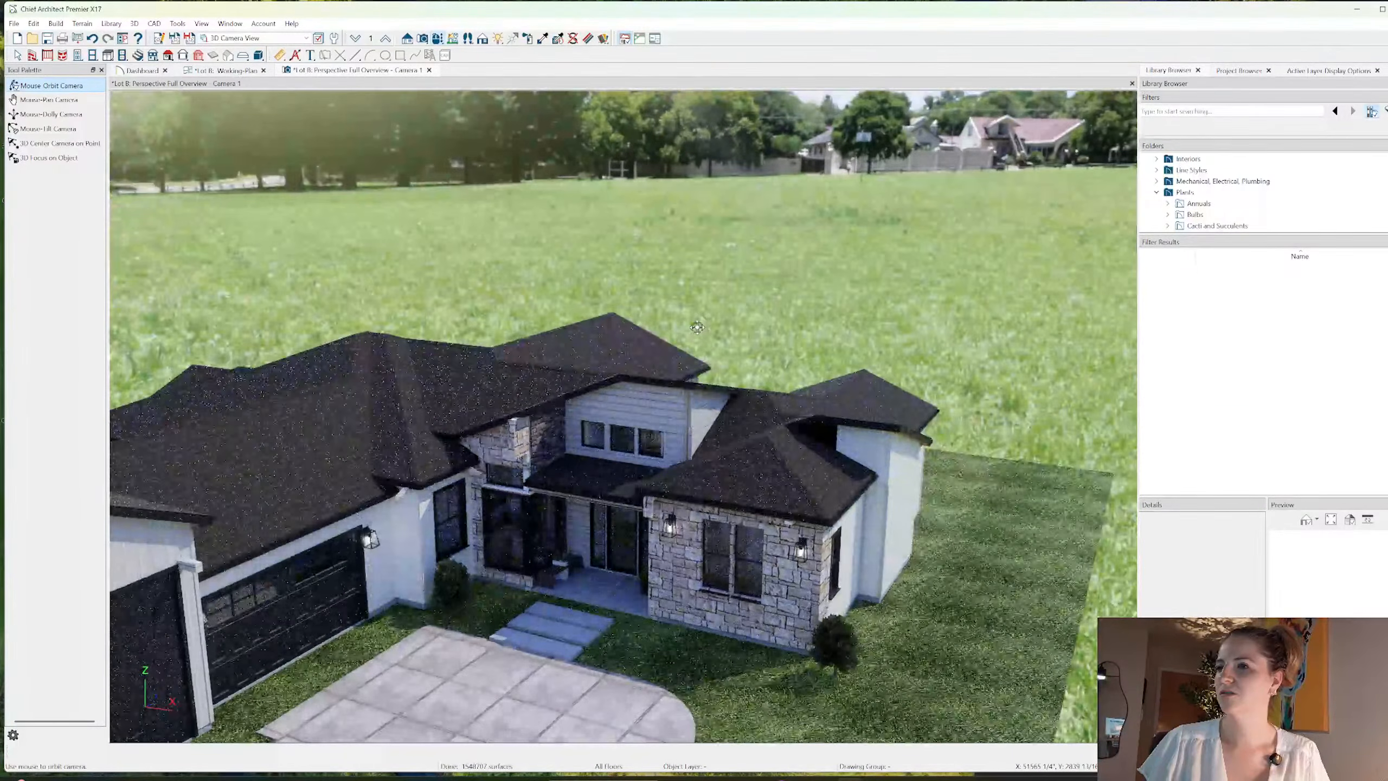
left_click_drag(862, 440, 773, 404)
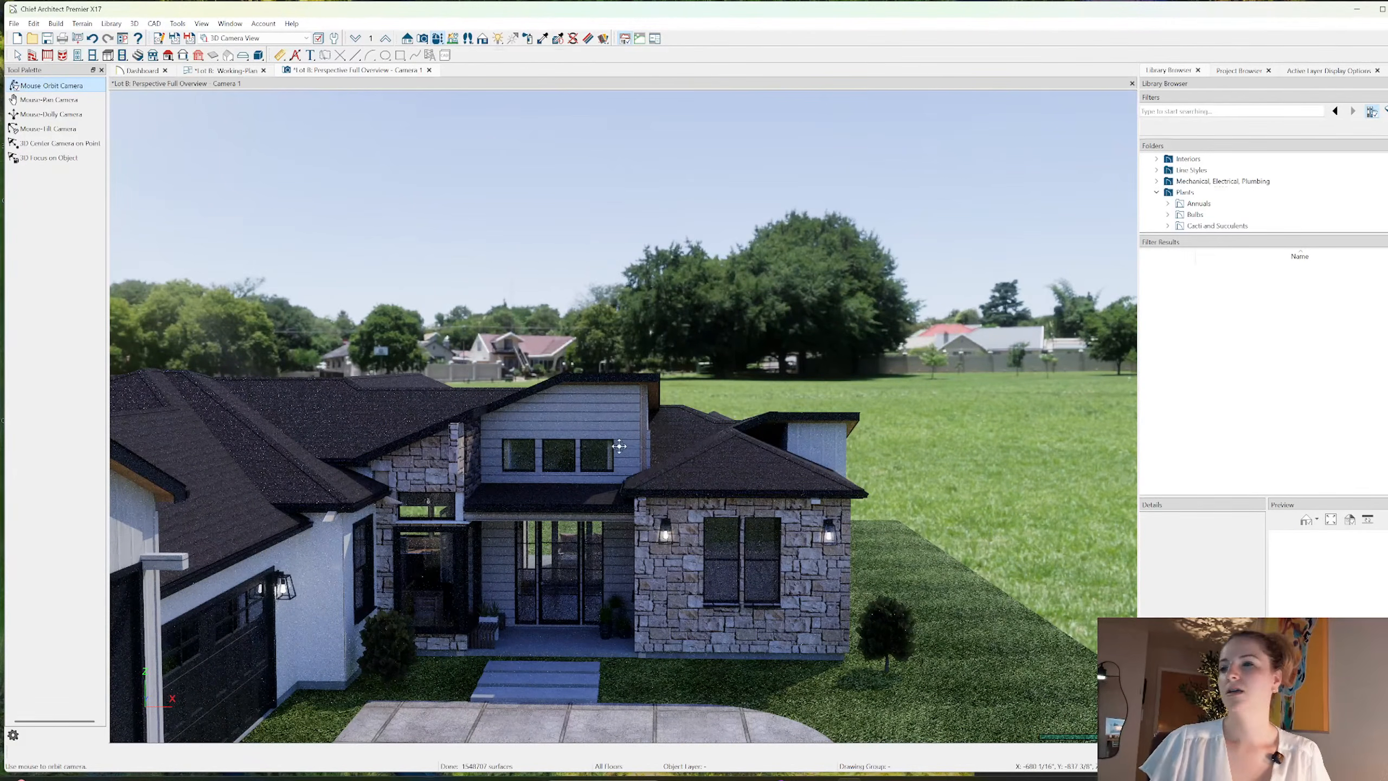
left_click_drag(619, 446, 616, 486)
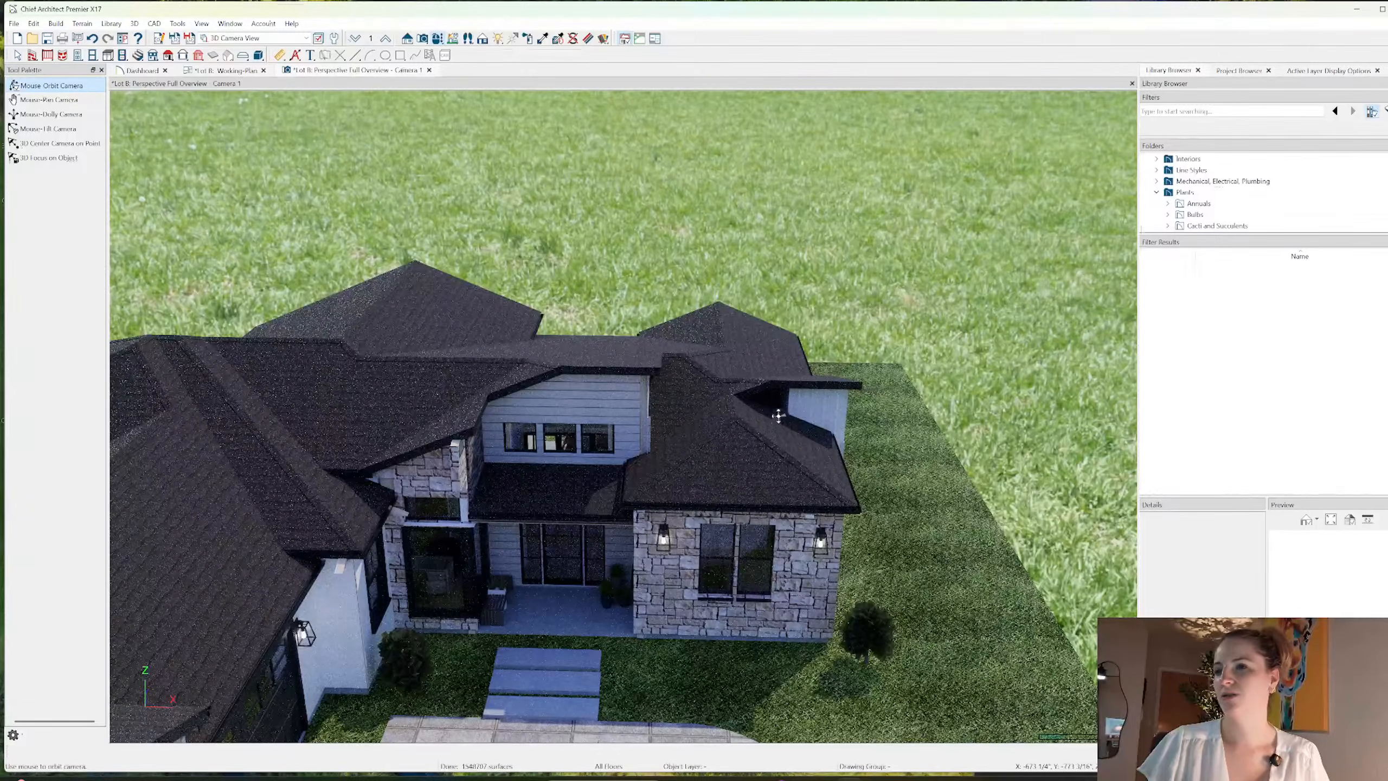
left_click_drag(780, 398, 588, 347)
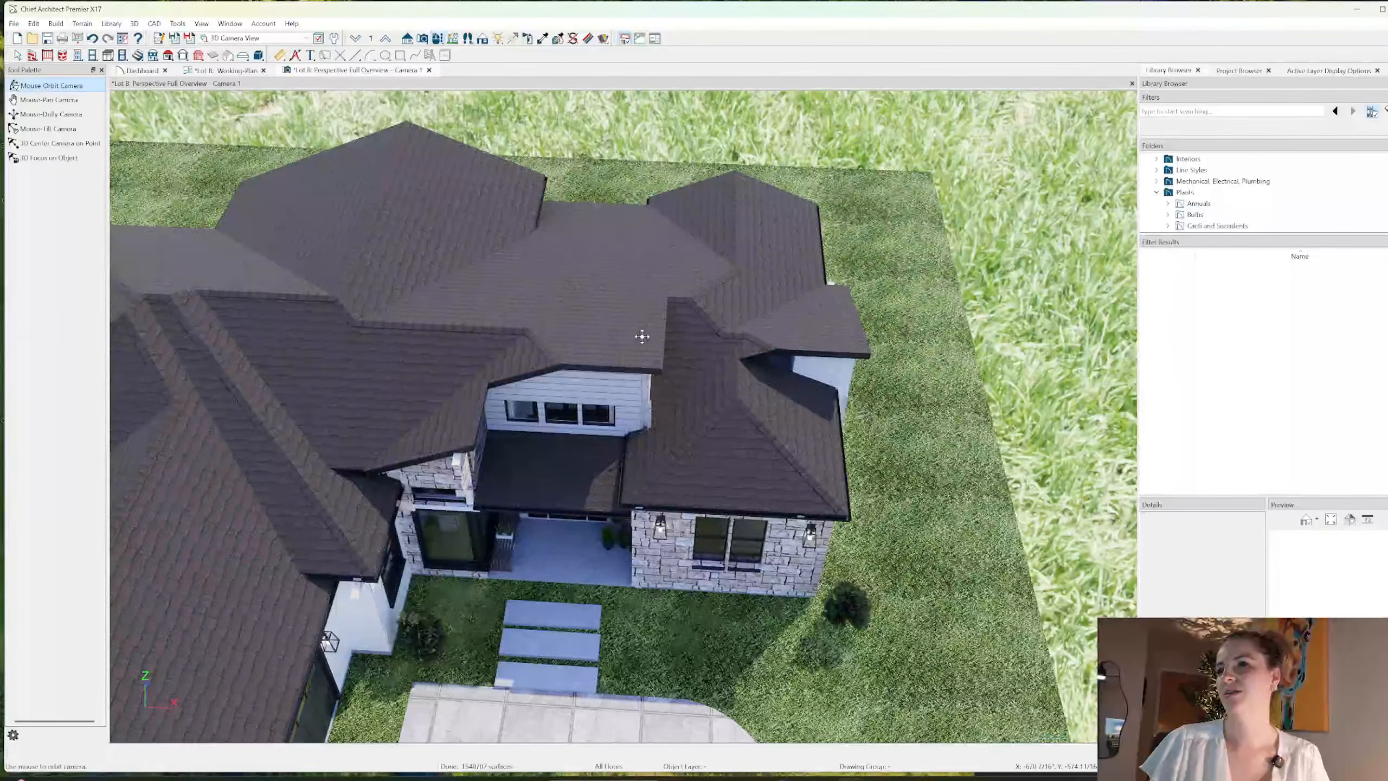
left_click_drag(686, 402, 667, 307)
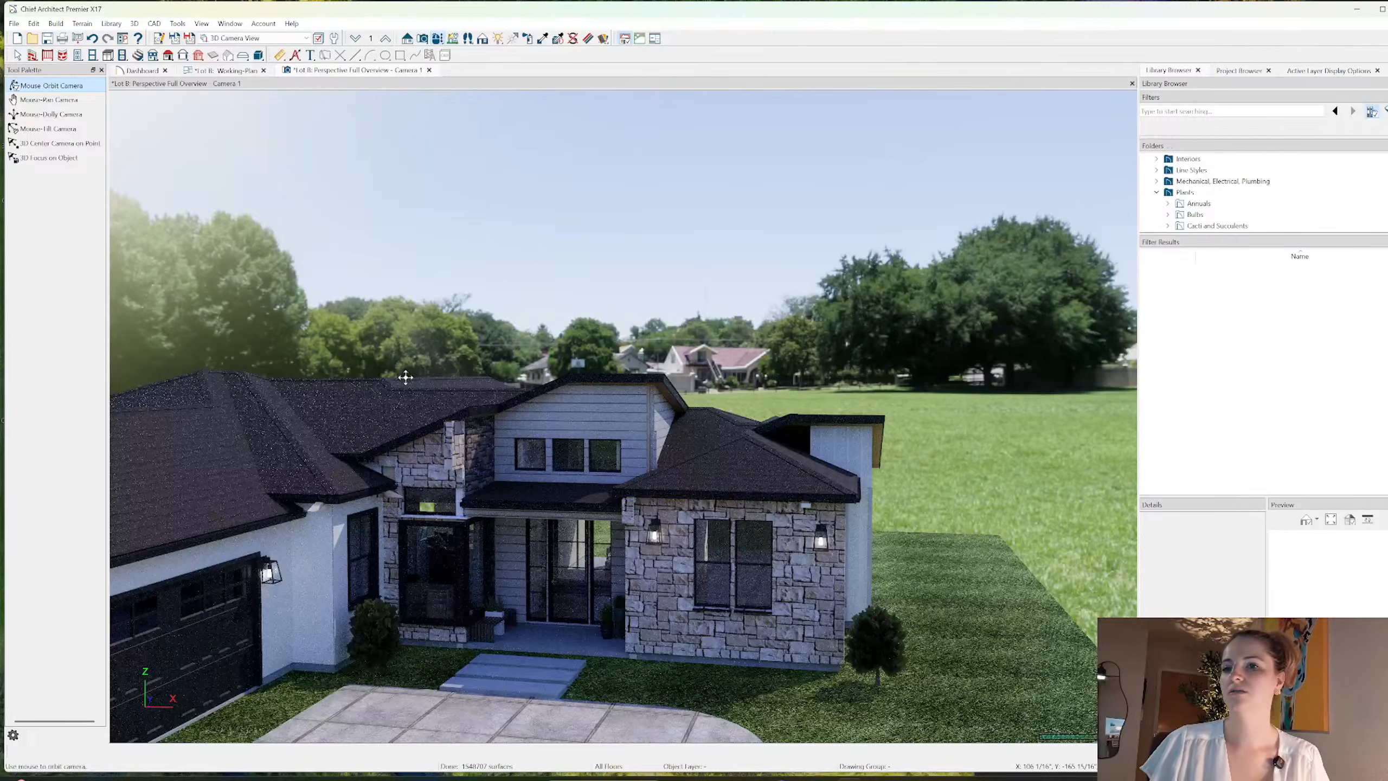
left_click_drag(489, 487, 510, 518)
middle_click_drag(509, 518, 540, 494)
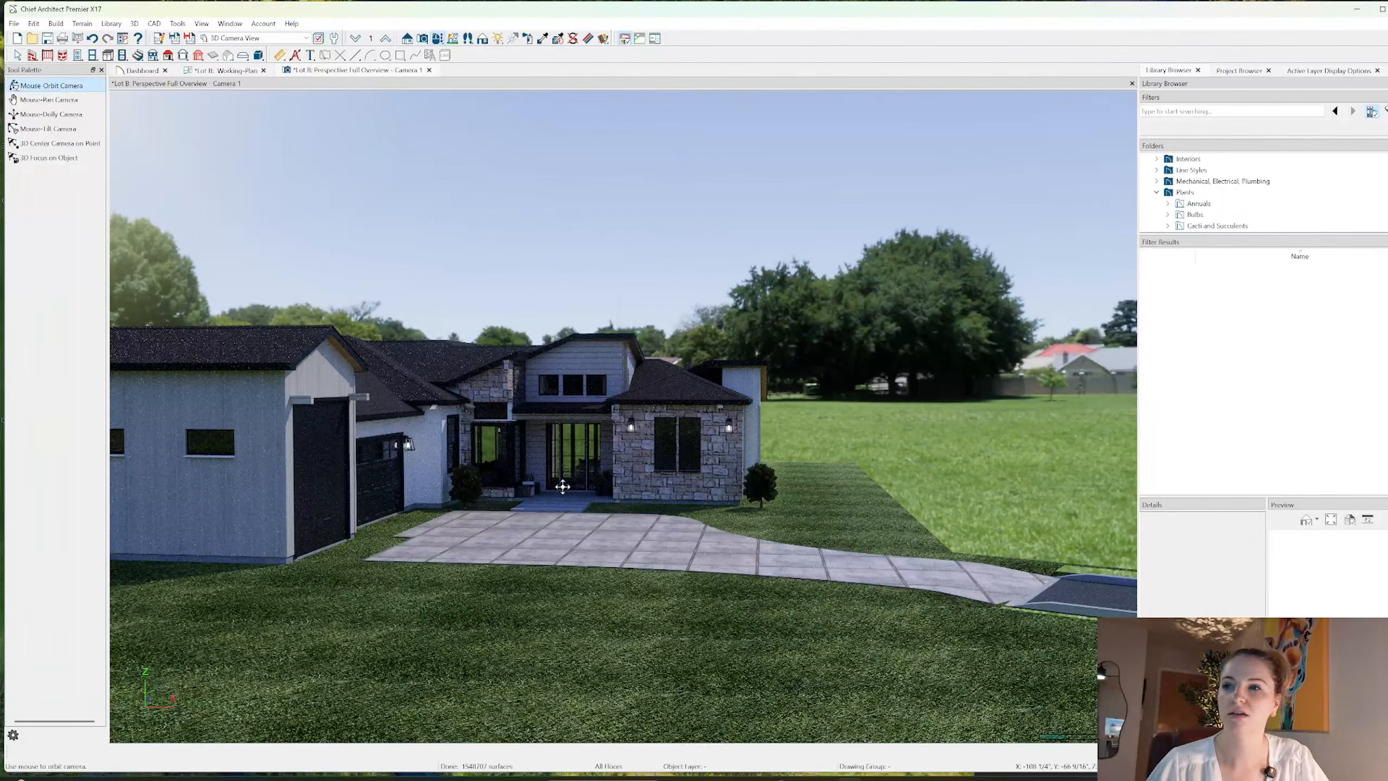
- Set the front-facing side window on the white wall between the garage and the entry to 1 lite across
scroll(563, 486, "up", 3)
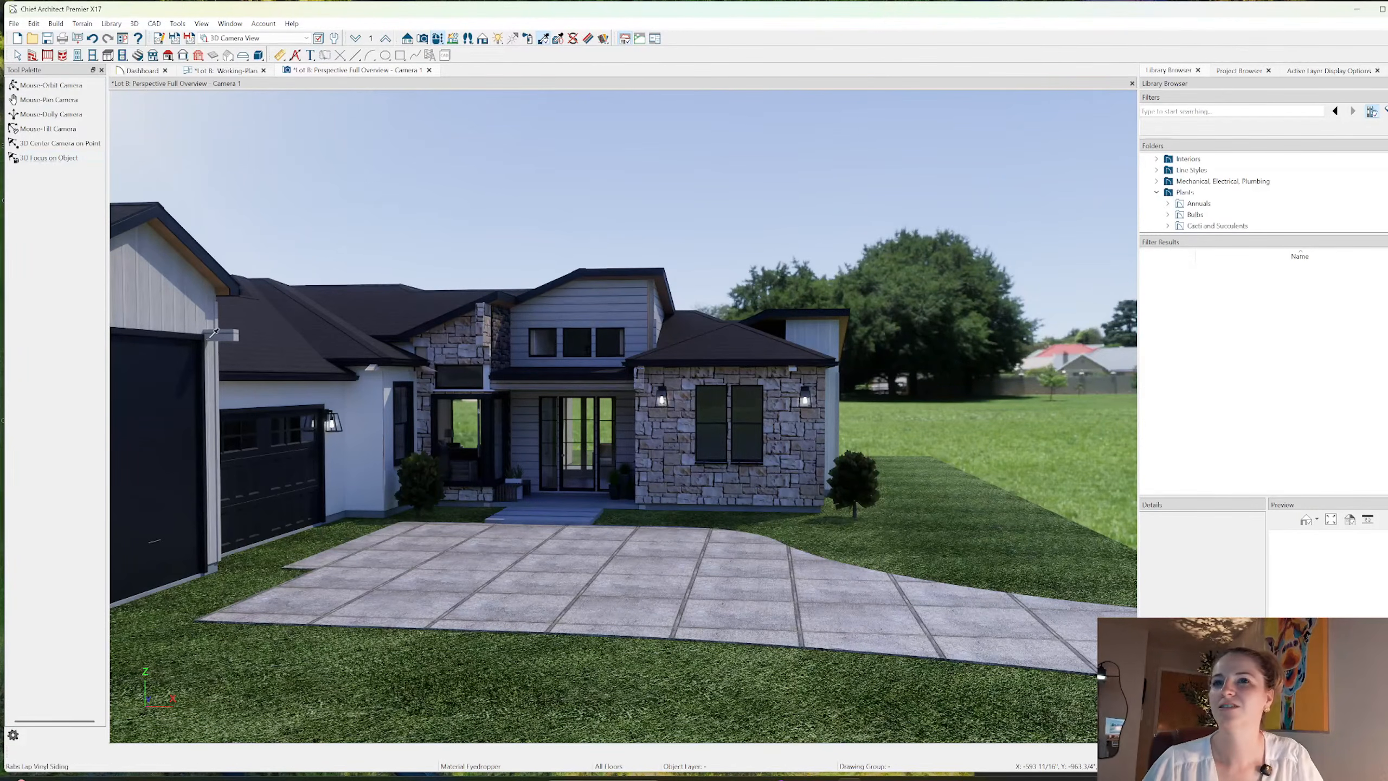
left_click(17, 55)
left_click(401, 412)
double_click(400, 412)
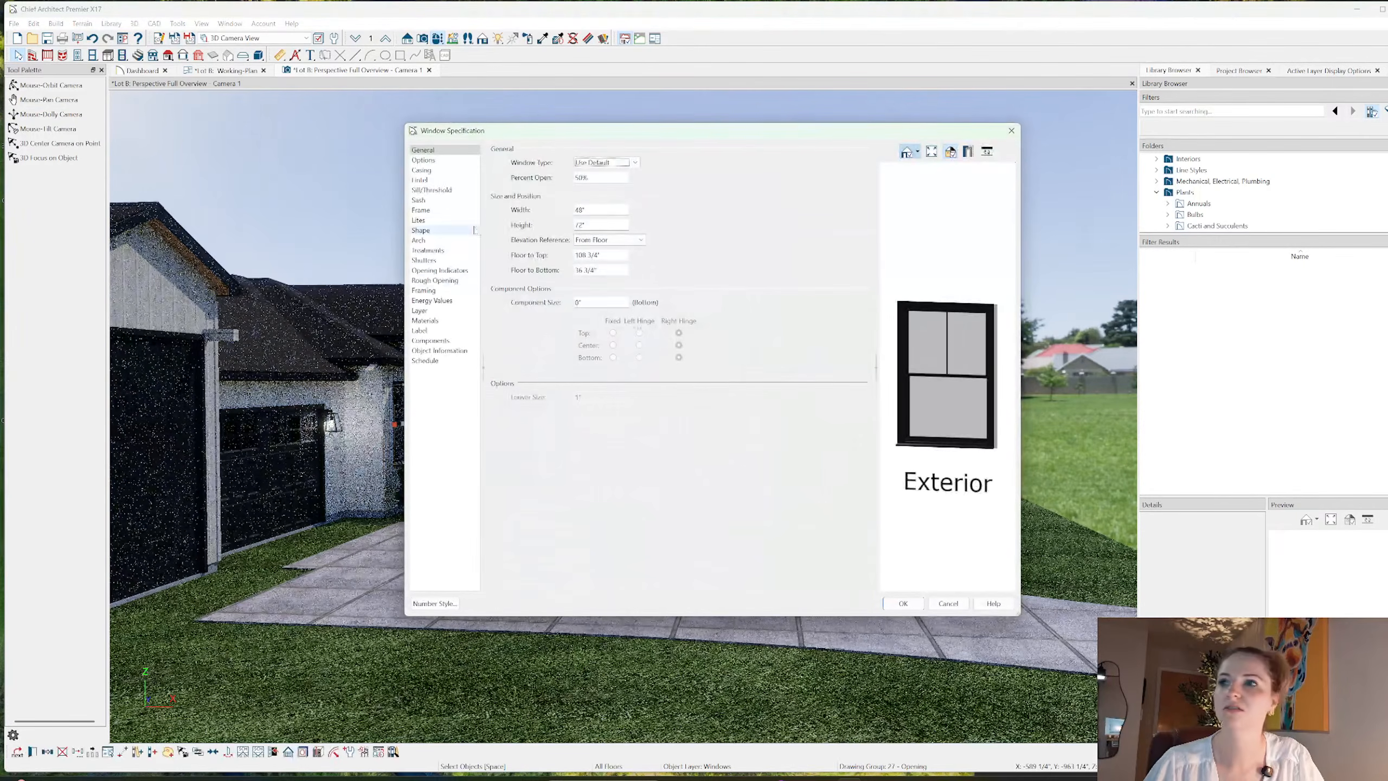
left_click(429, 220)
left_click(627, 180)
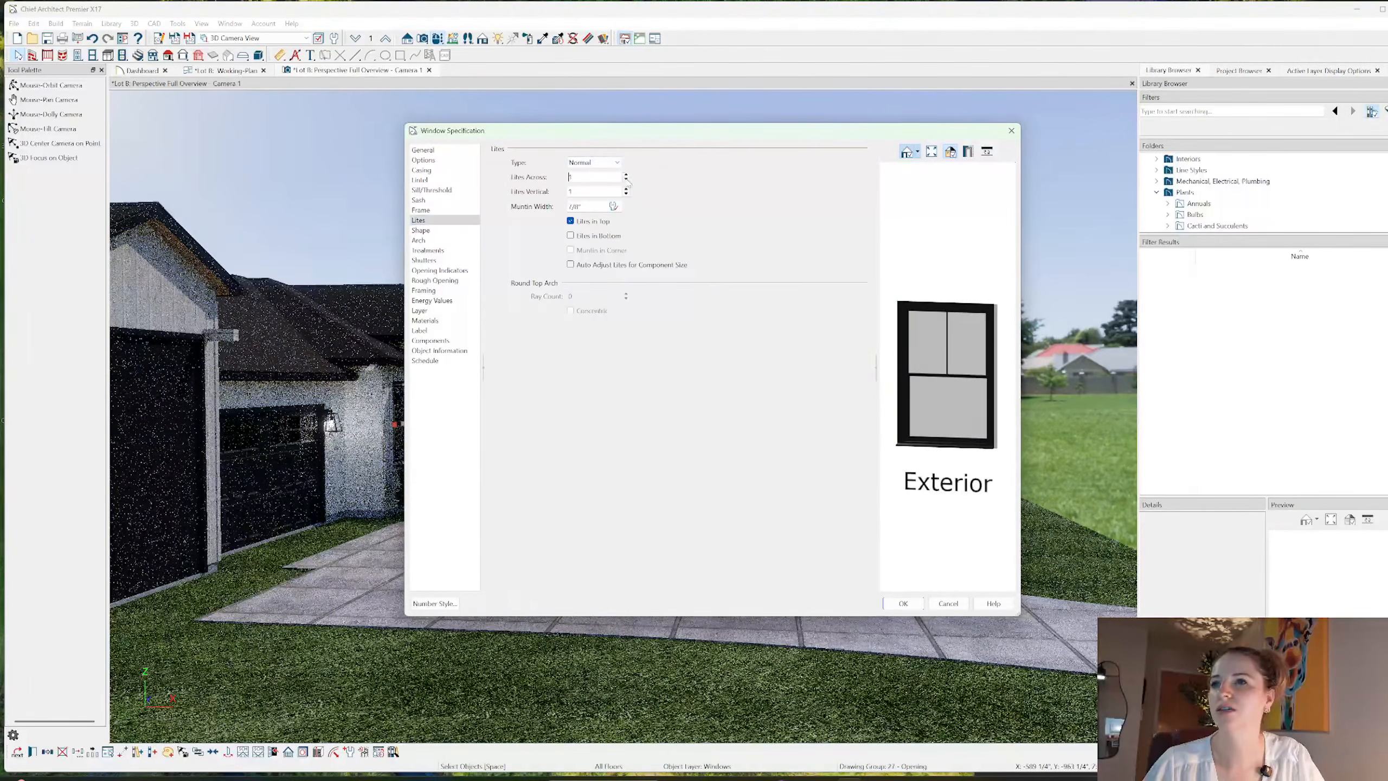
left_click(422, 150)
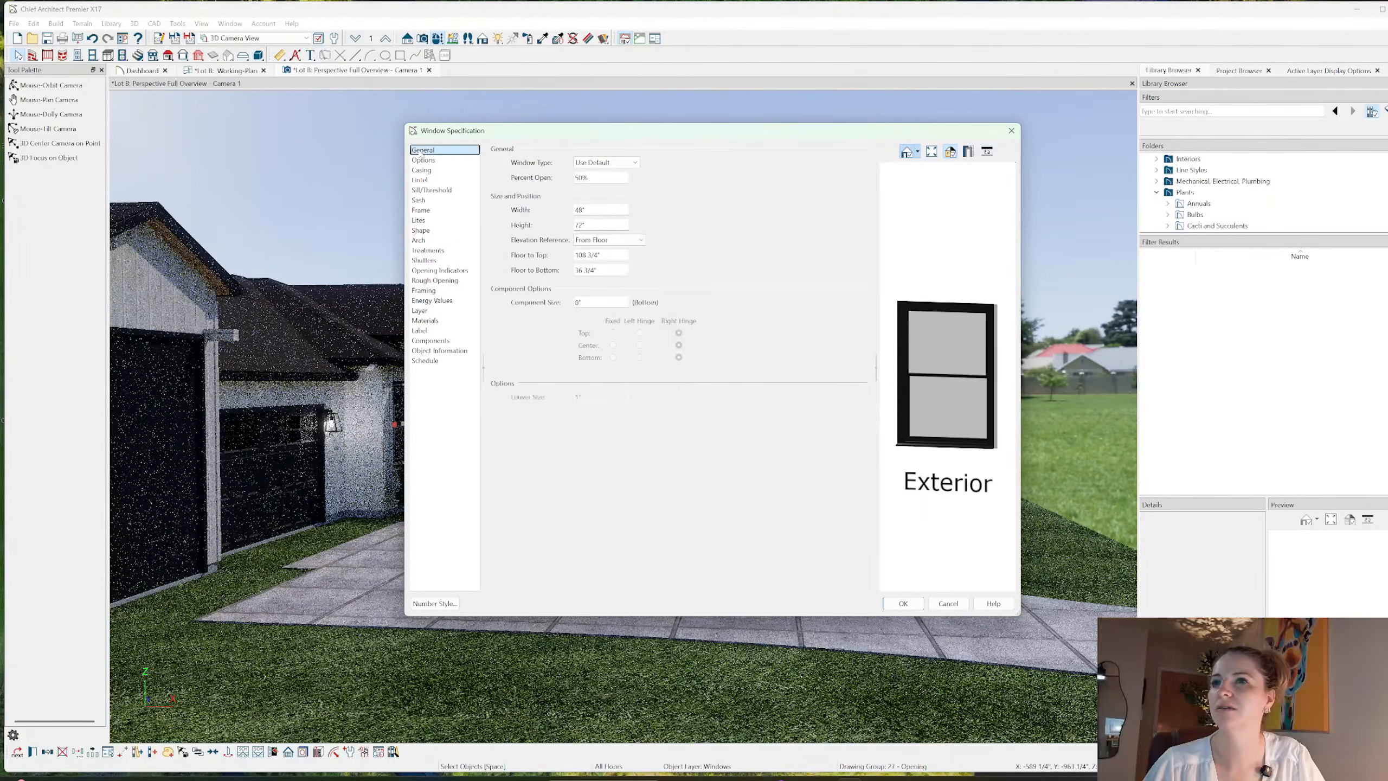
double_click(580, 225)
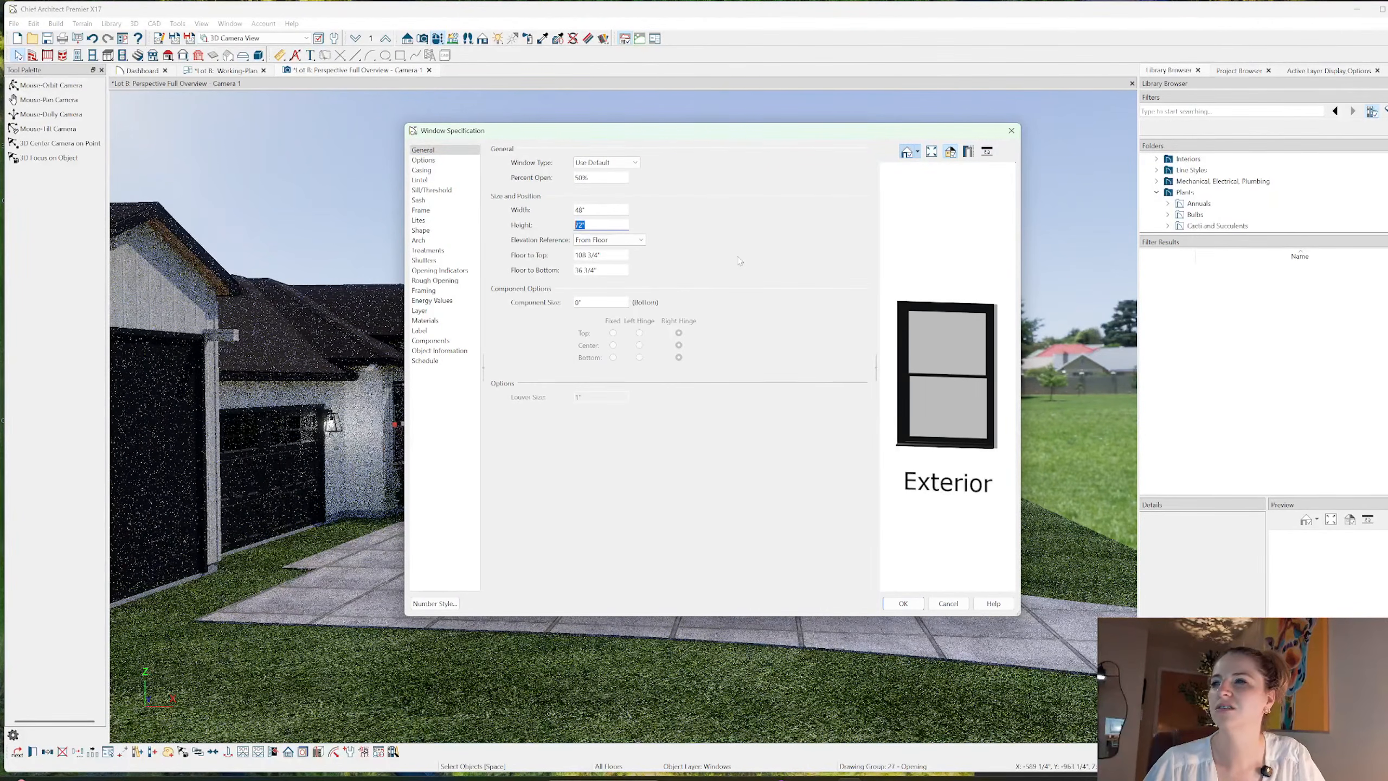
left_click(902, 606)
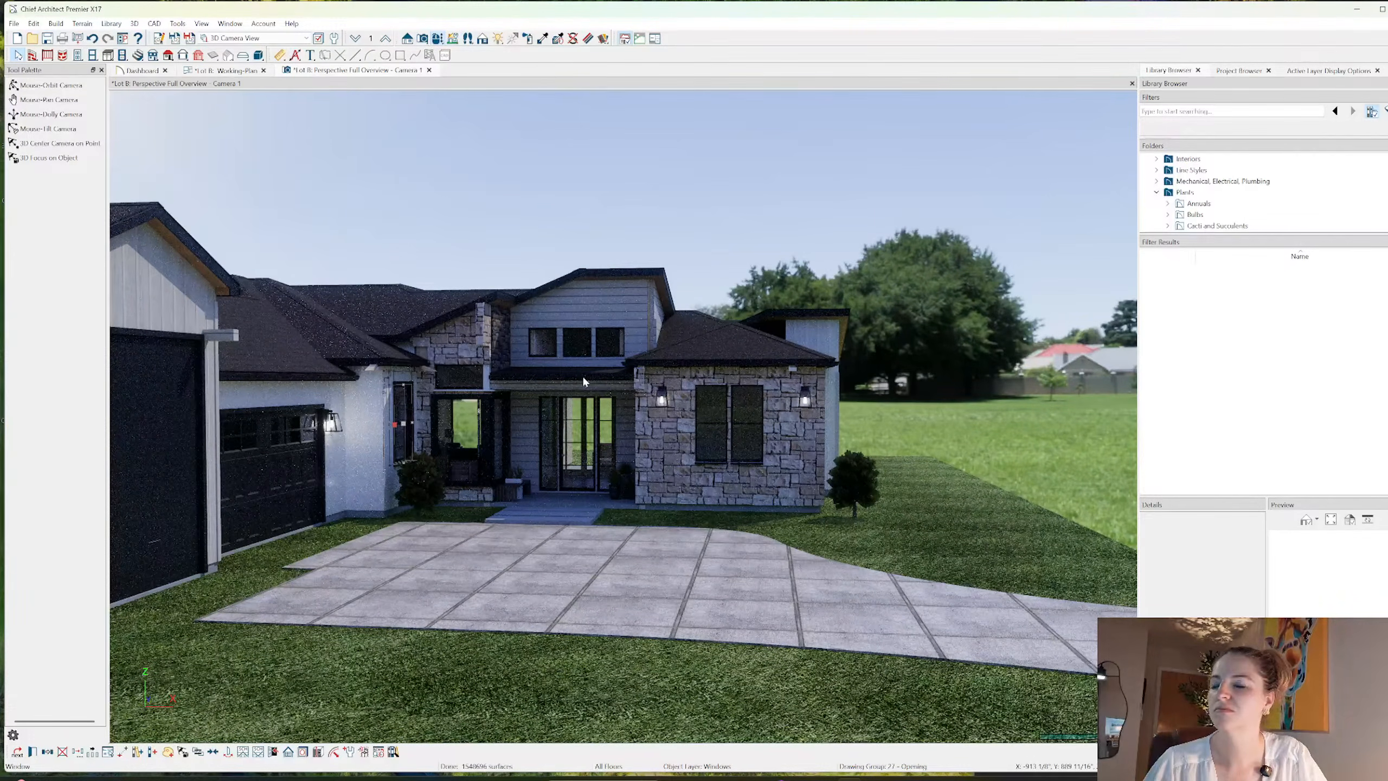
- Raise the front porch's rough ceiling height by 12 inches in its room structure settings
scroll(583, 381, "up", 3)
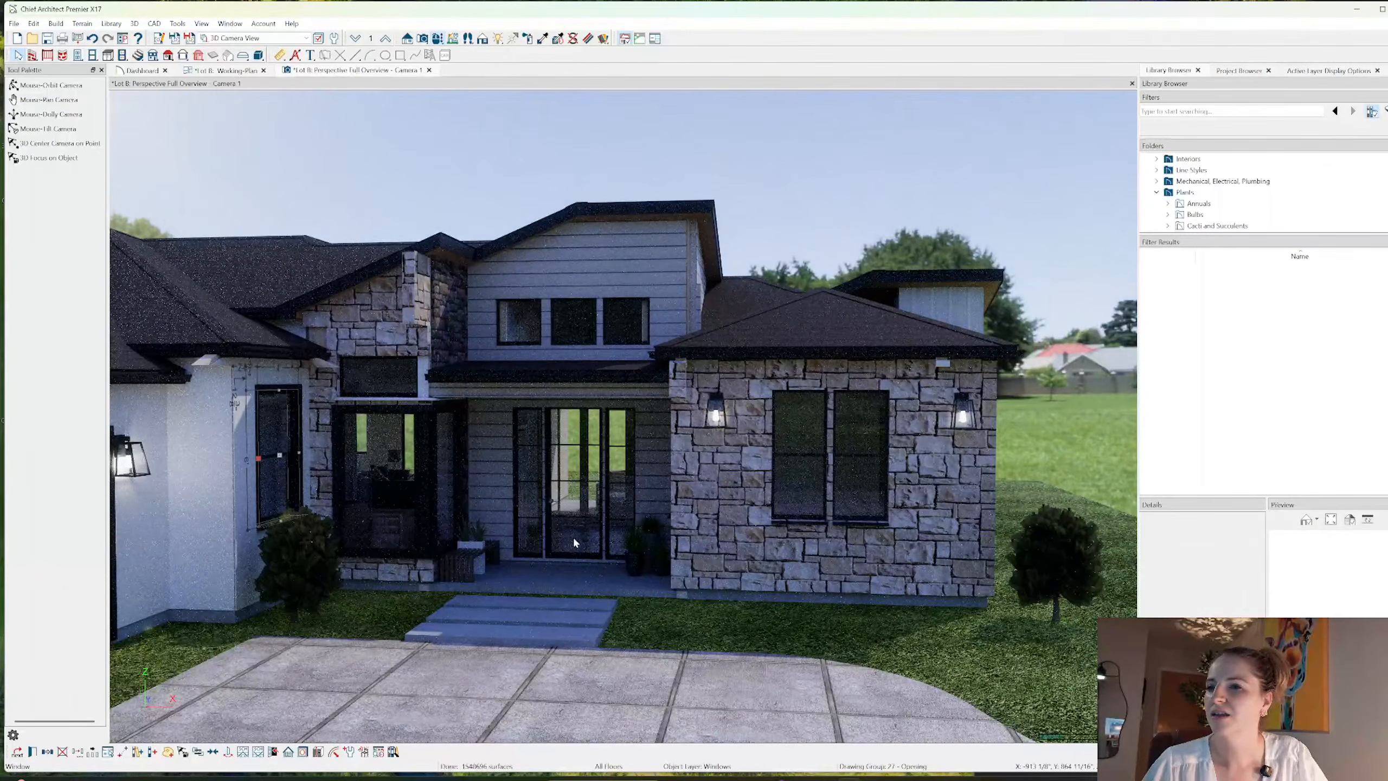
left_click(568, 576)
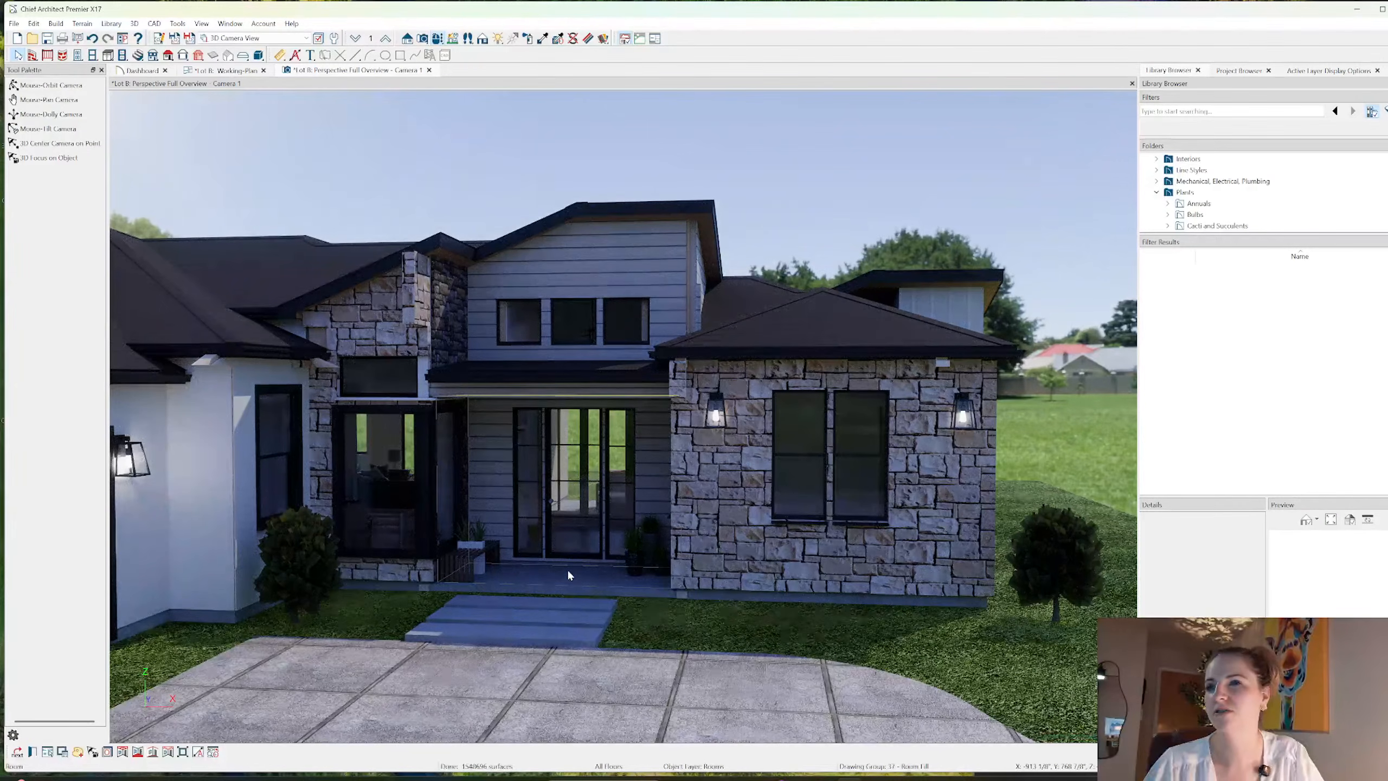
double_click(569, 573)
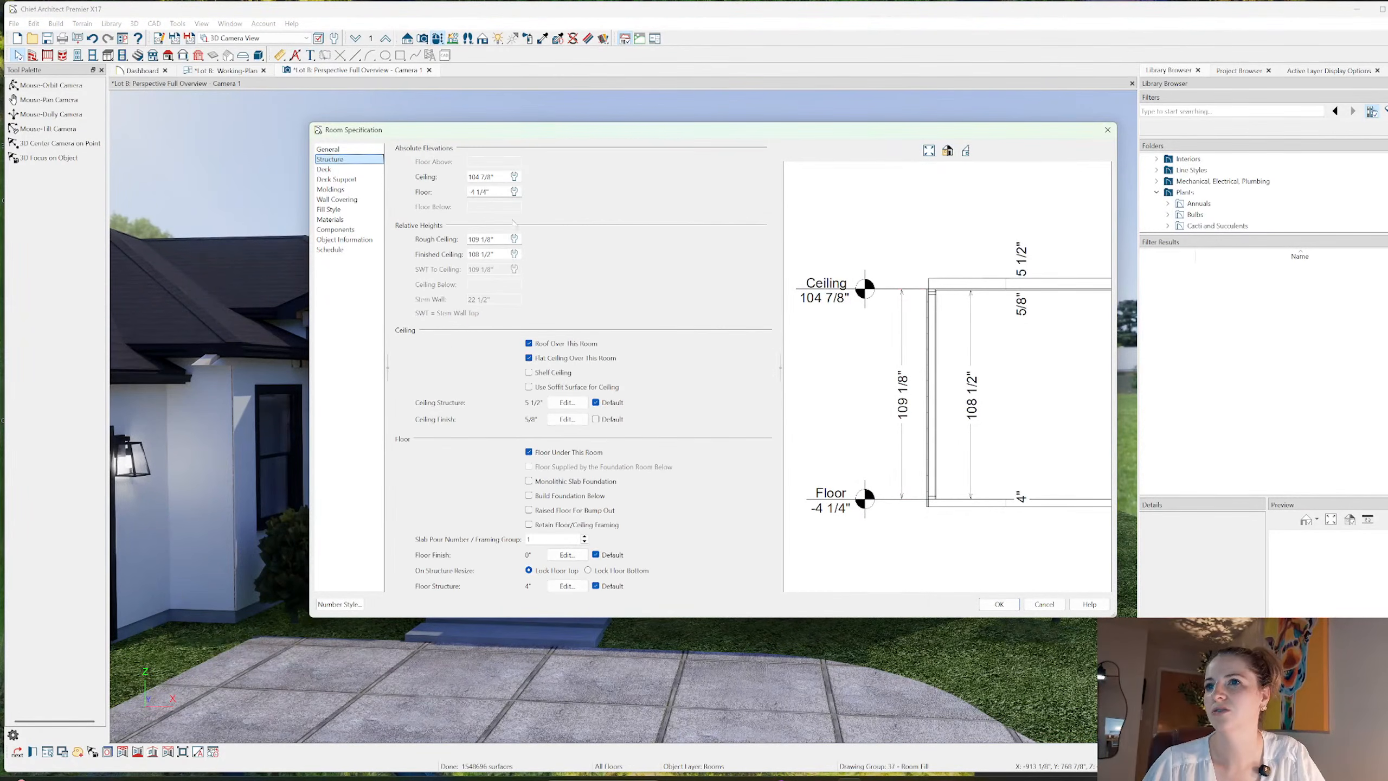
left_click(517, 239)
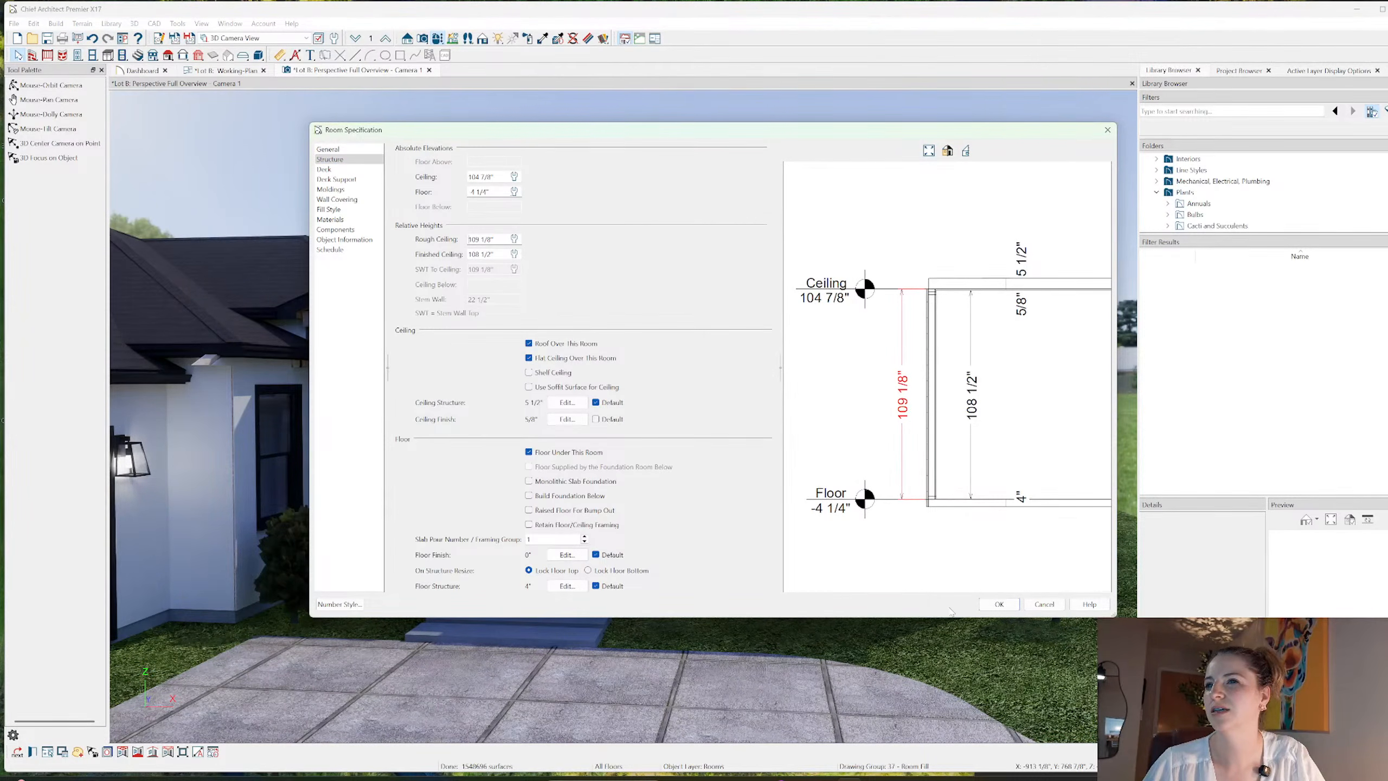
type("12+")
left_click(984, 603)
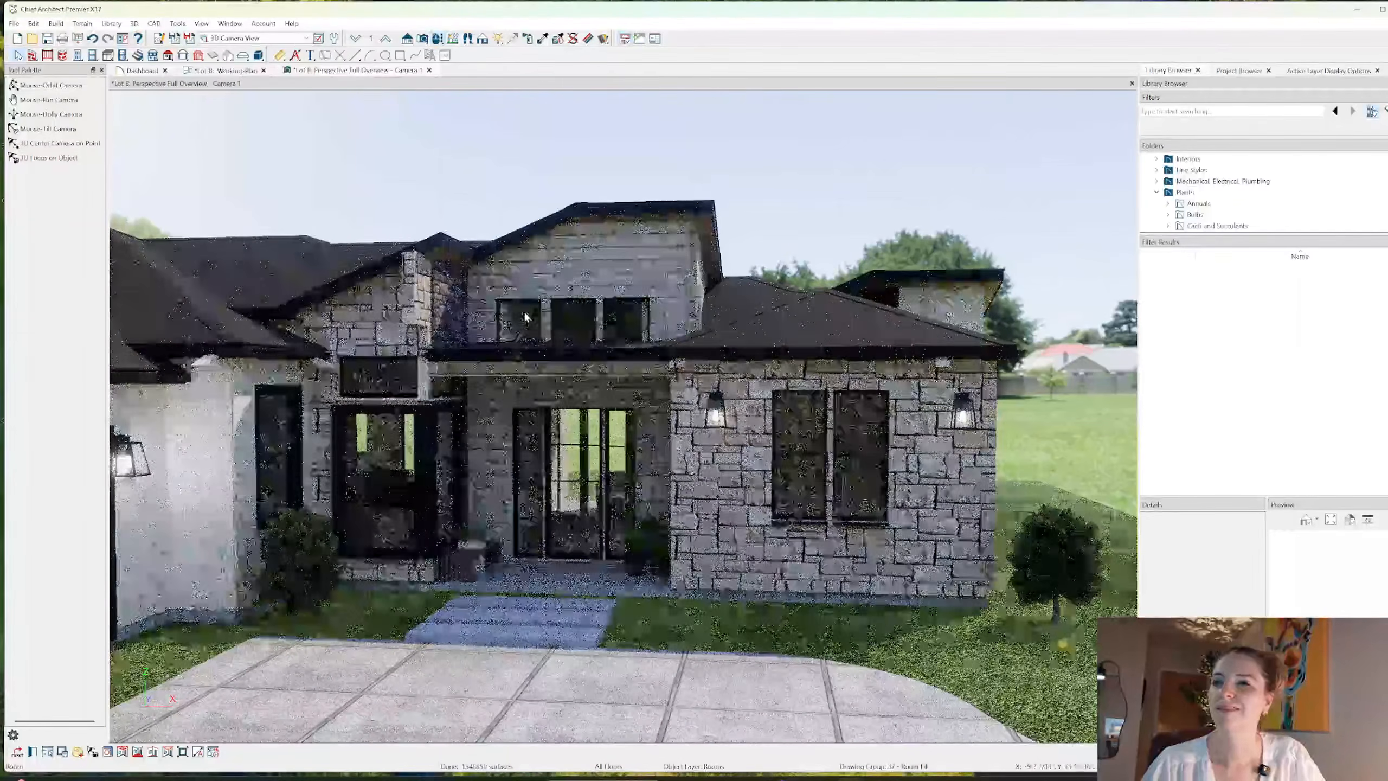
- Raise the three fixed windows above the front porch by 12 inches, to a top elevation of 178 3/16"
left_click(524, 322)
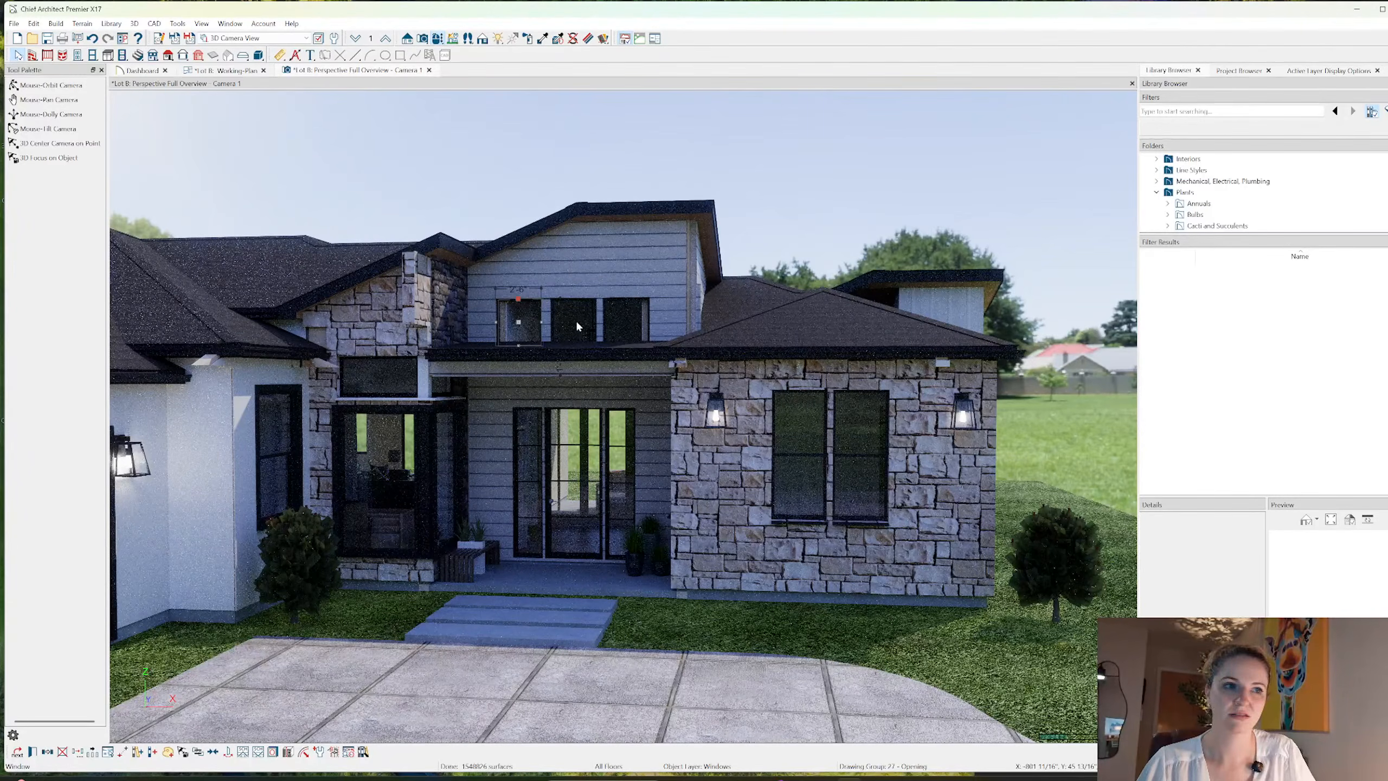
left_click(636, 327, "shift")
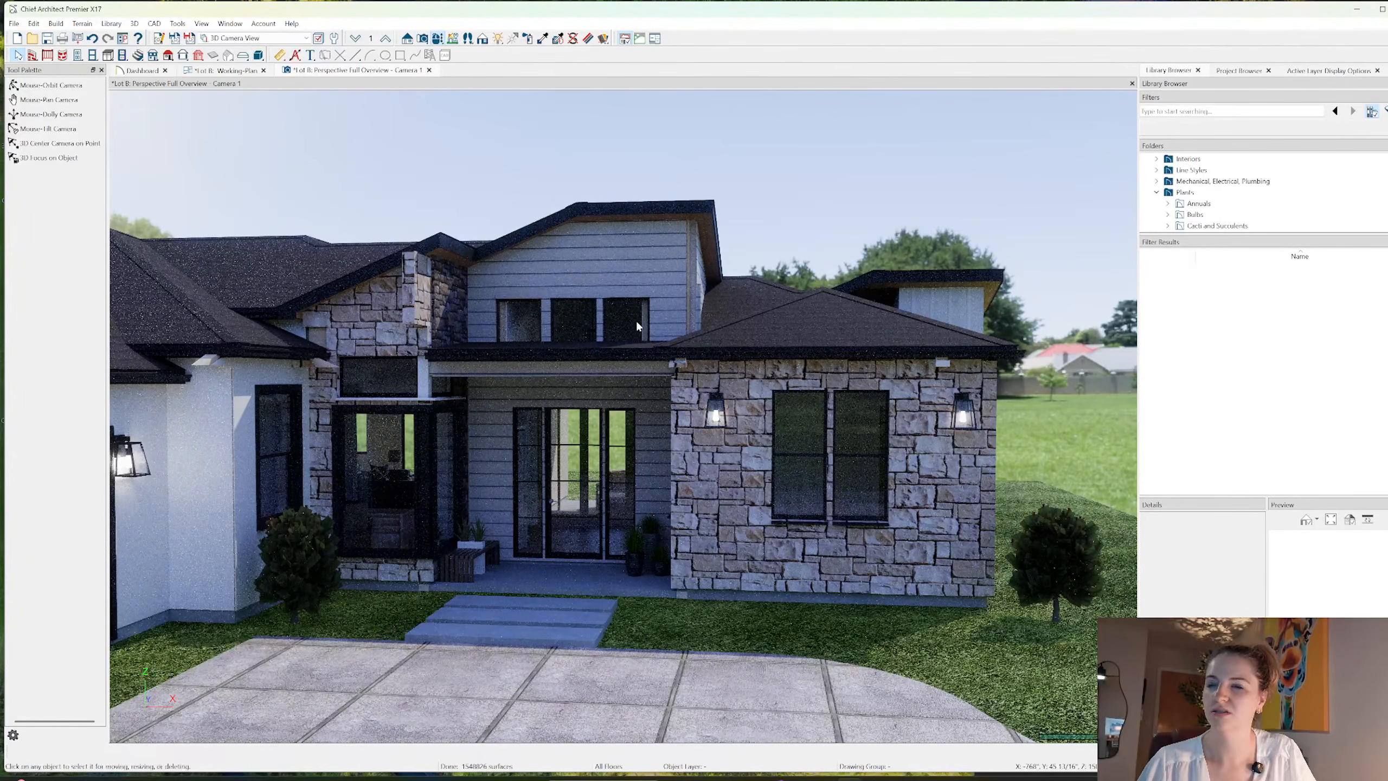
left_click(513, 319)
left_click(573, 320, "shift")
left_click(575, 320)
left_click(522, 320, "shift")
left_click(627, 325, "shift")
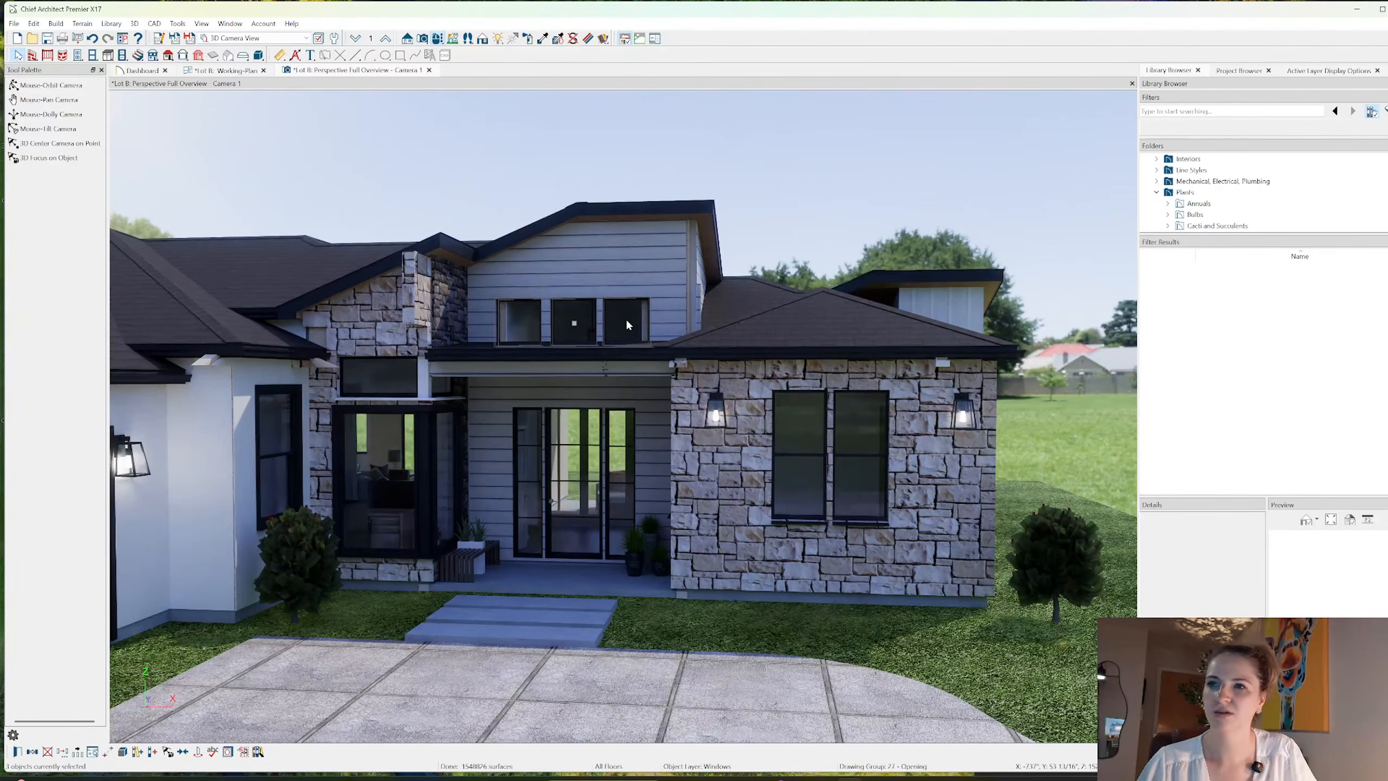
double_click(625, 314)
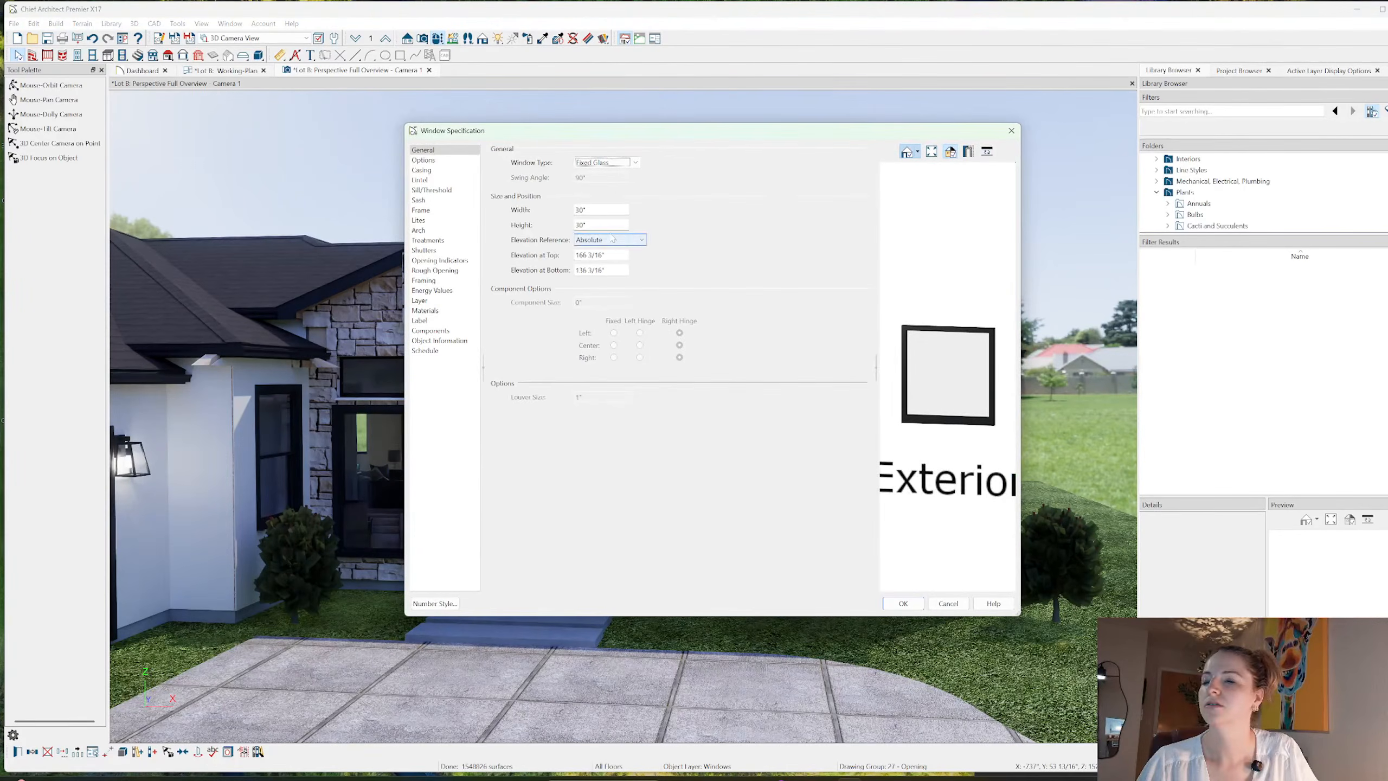
type("2")
key("Tab")
key("Return")
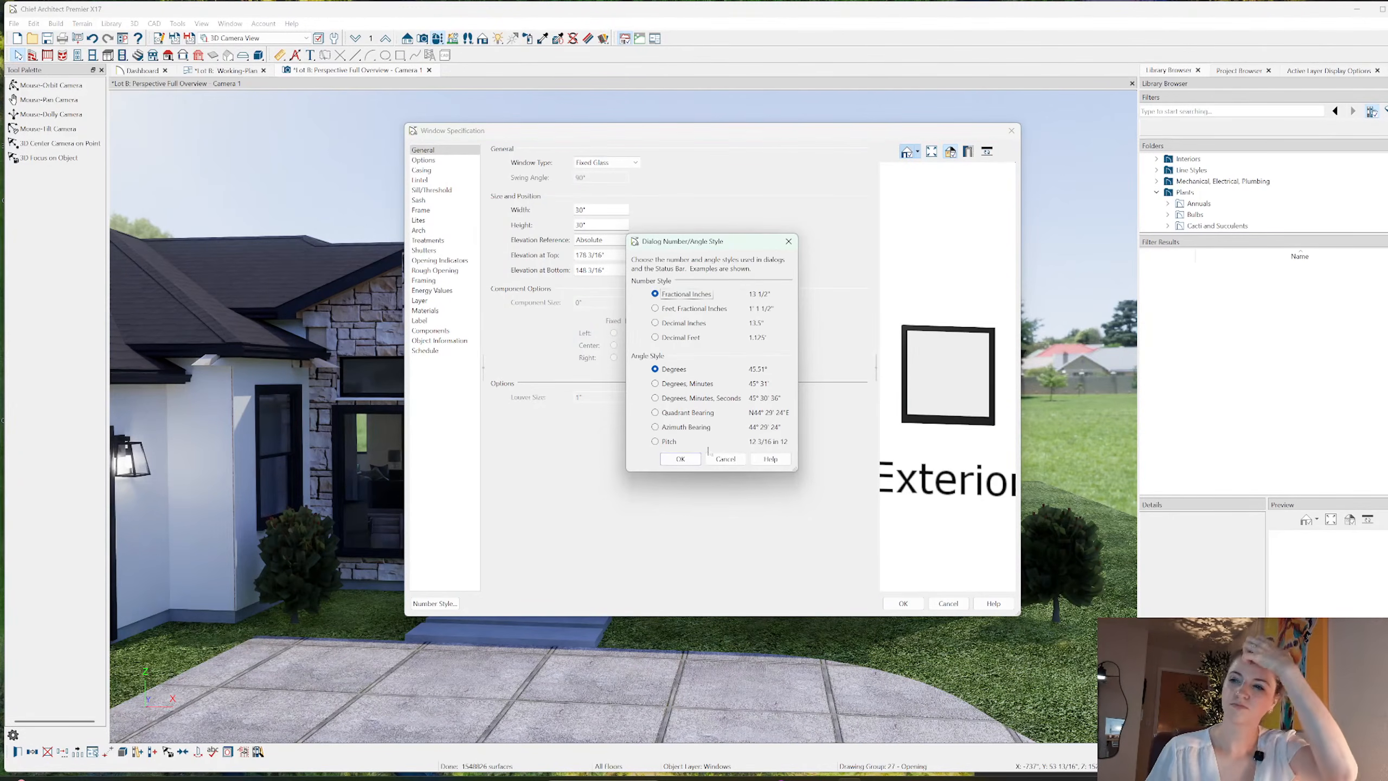
left_click(725, 459)
key("Return")
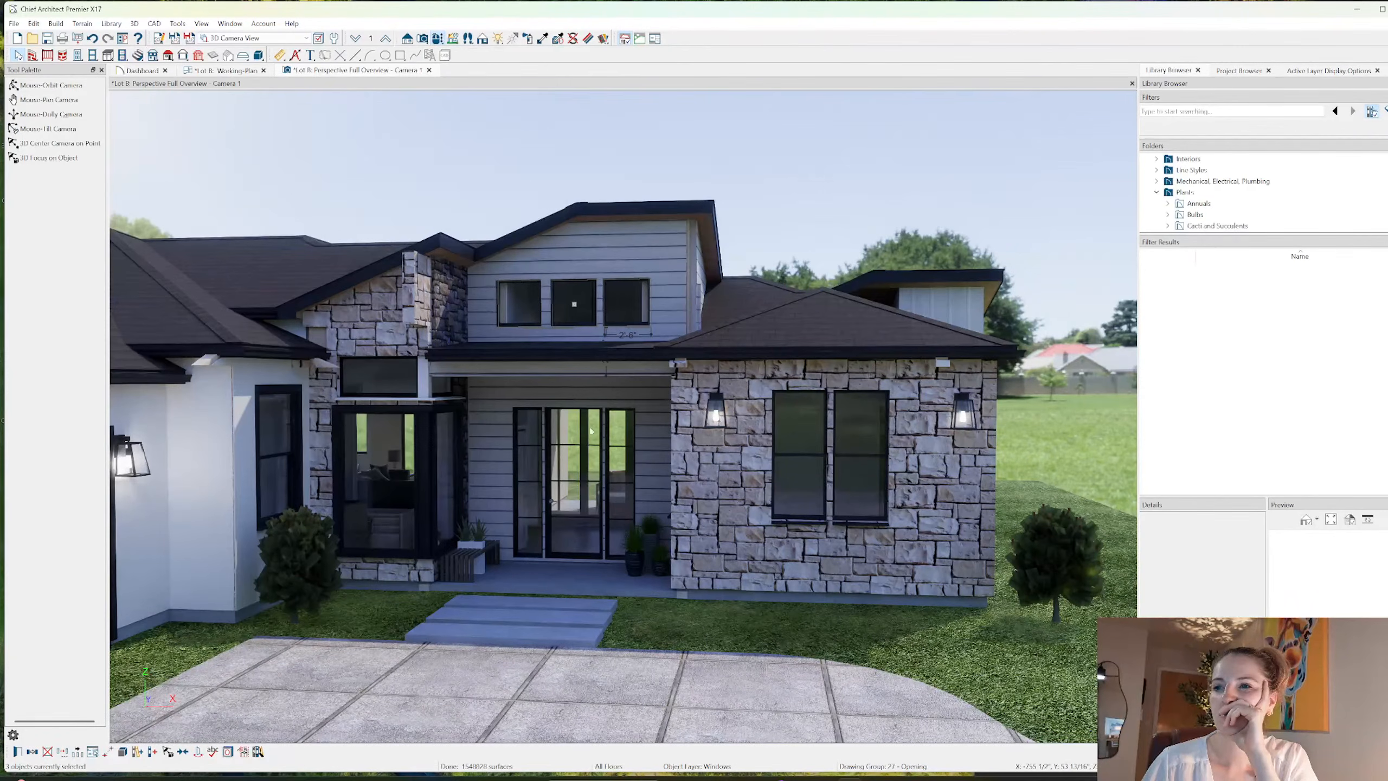
- Set the width of all three fixed windows above the front porch to 24 inches
left_click(575, 322)
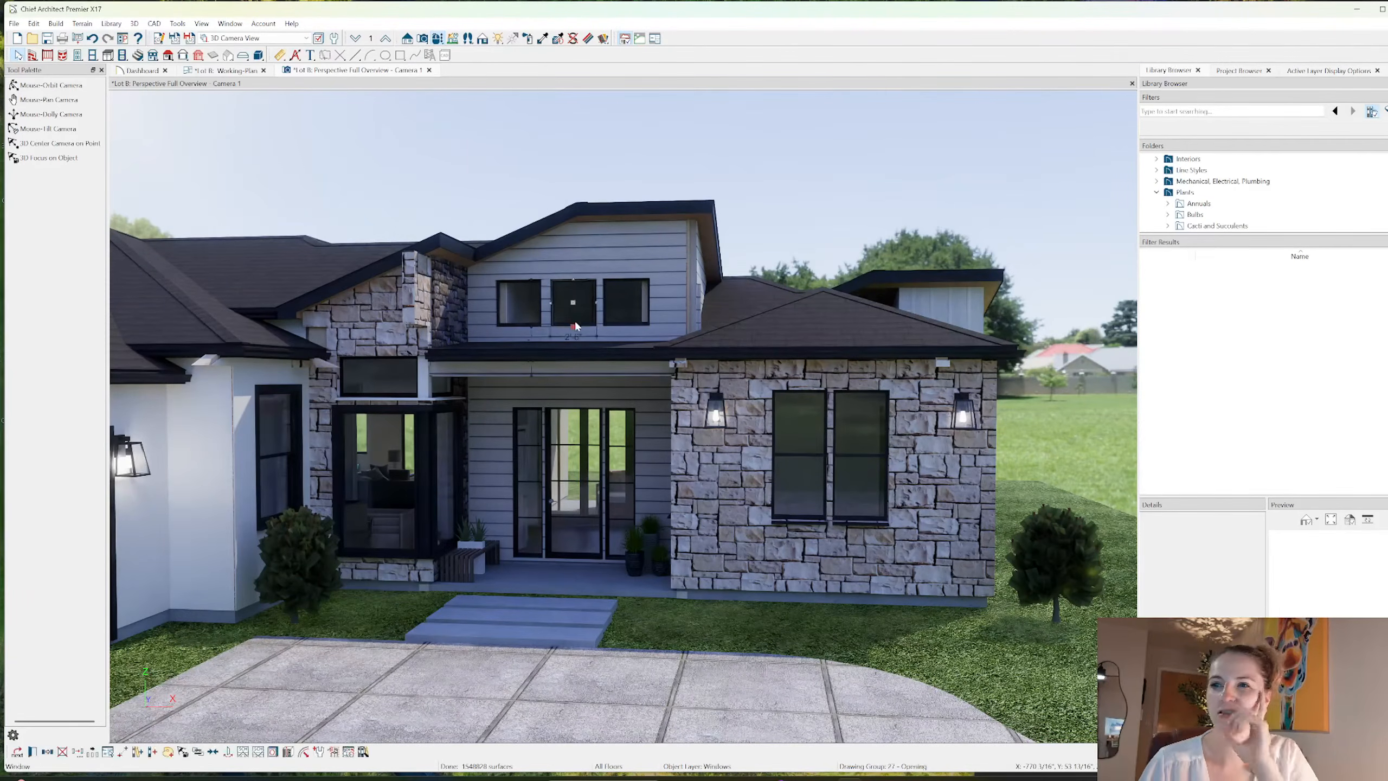
left_click(576, 483)
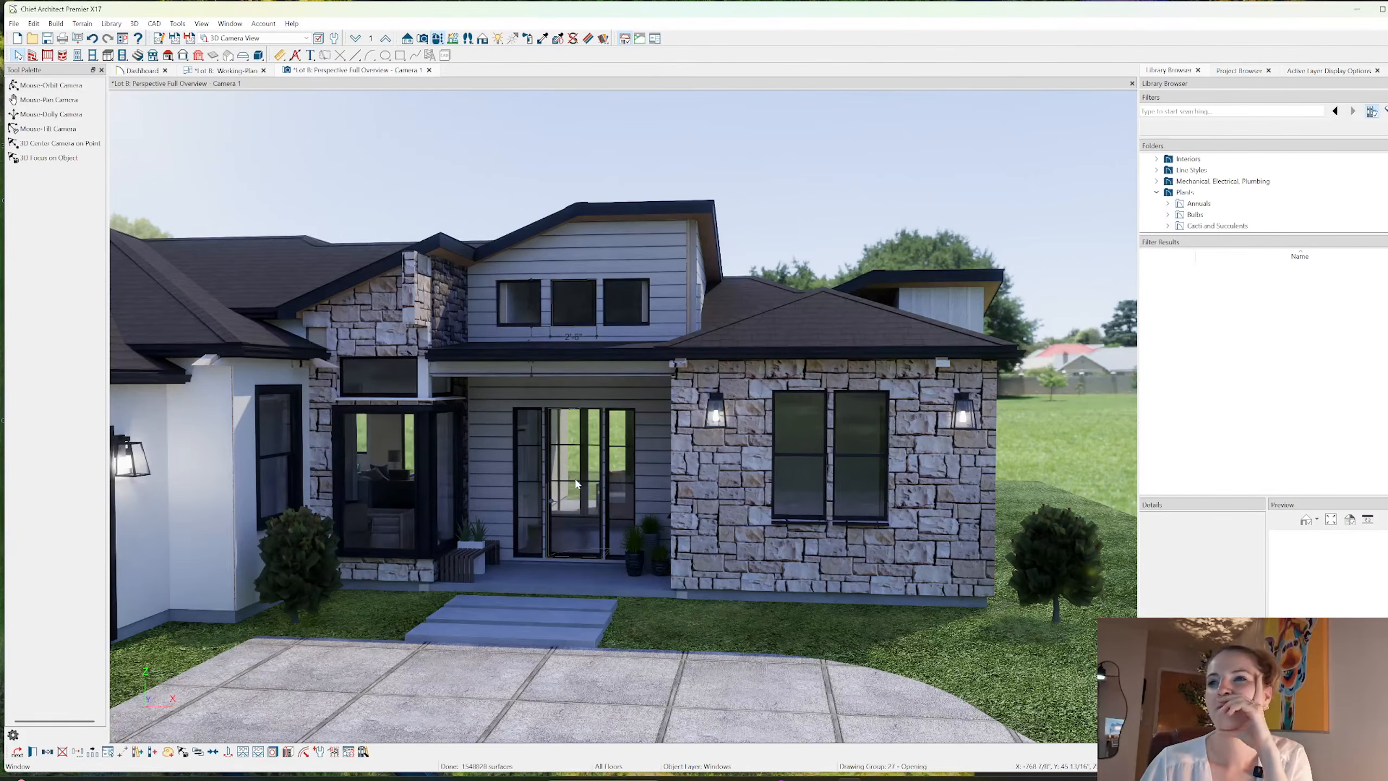
left_click(582, 309)
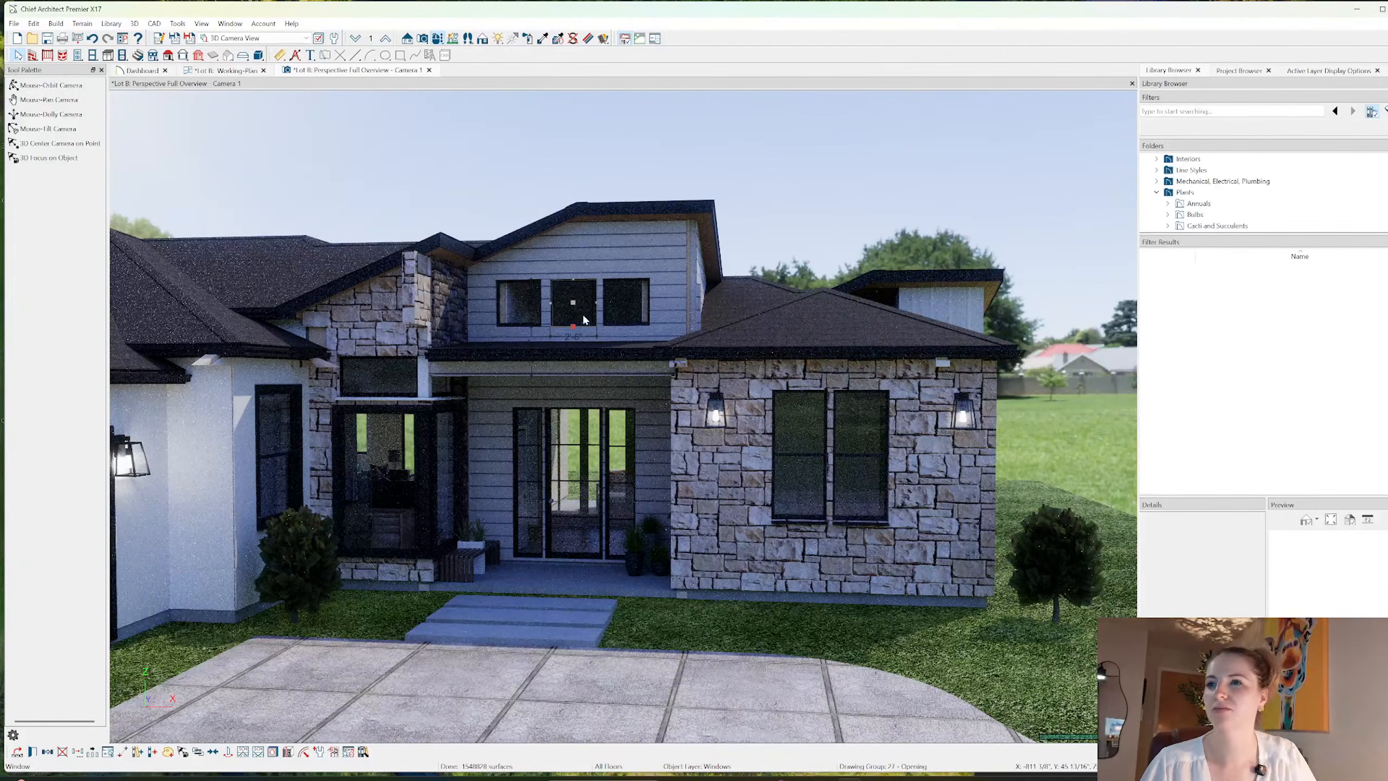
key("Escape")
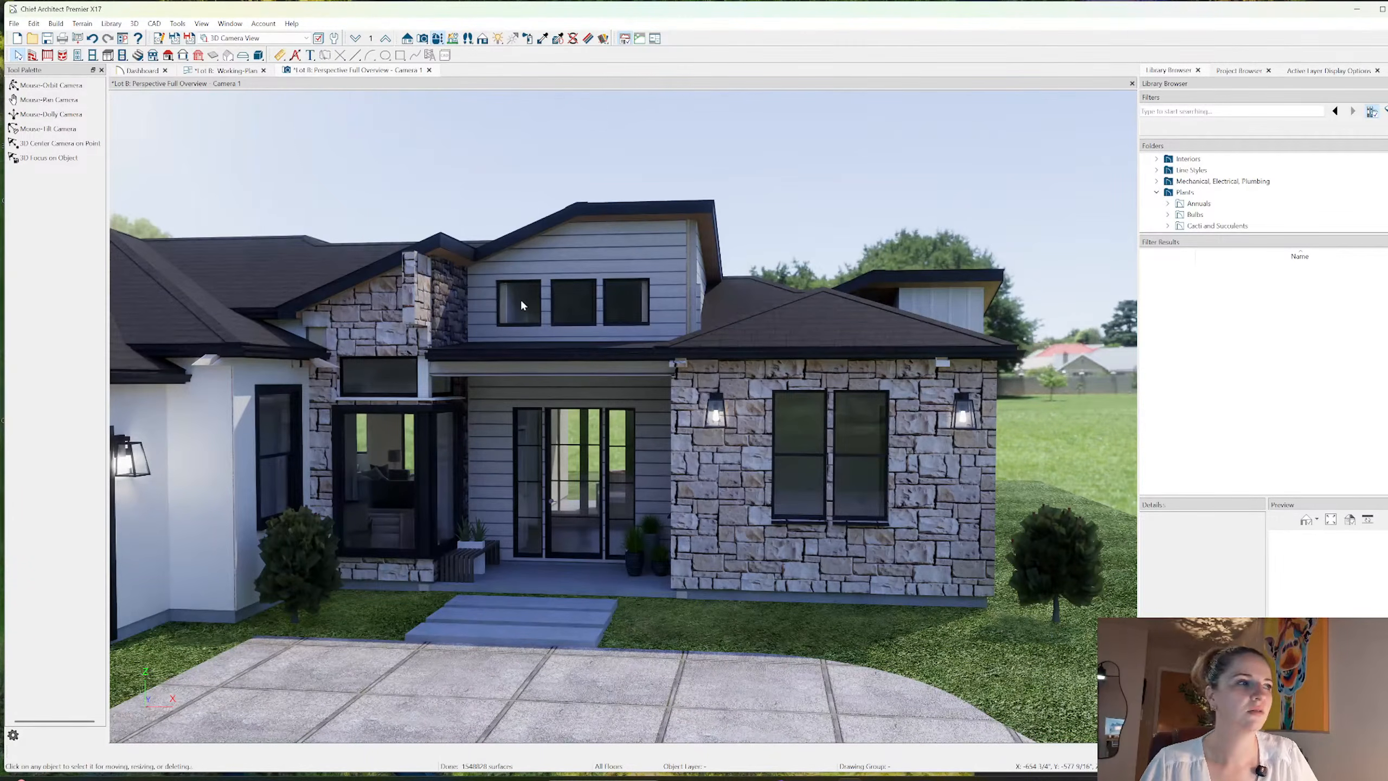
left_click(520, 305)
left_click(578, 297, "shift")
left_click(627, 308, "shift")
double_click(627, 308)
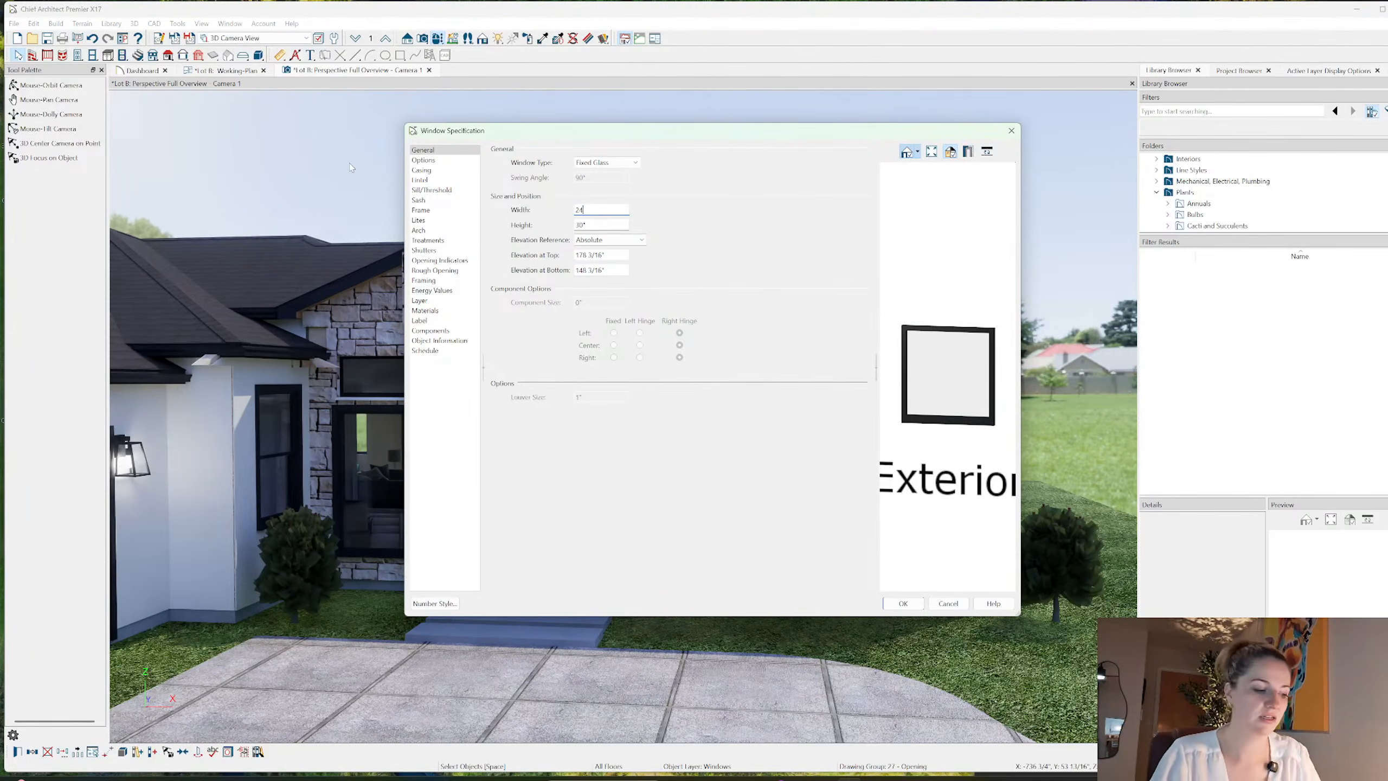
key("Tab")
key("Return")
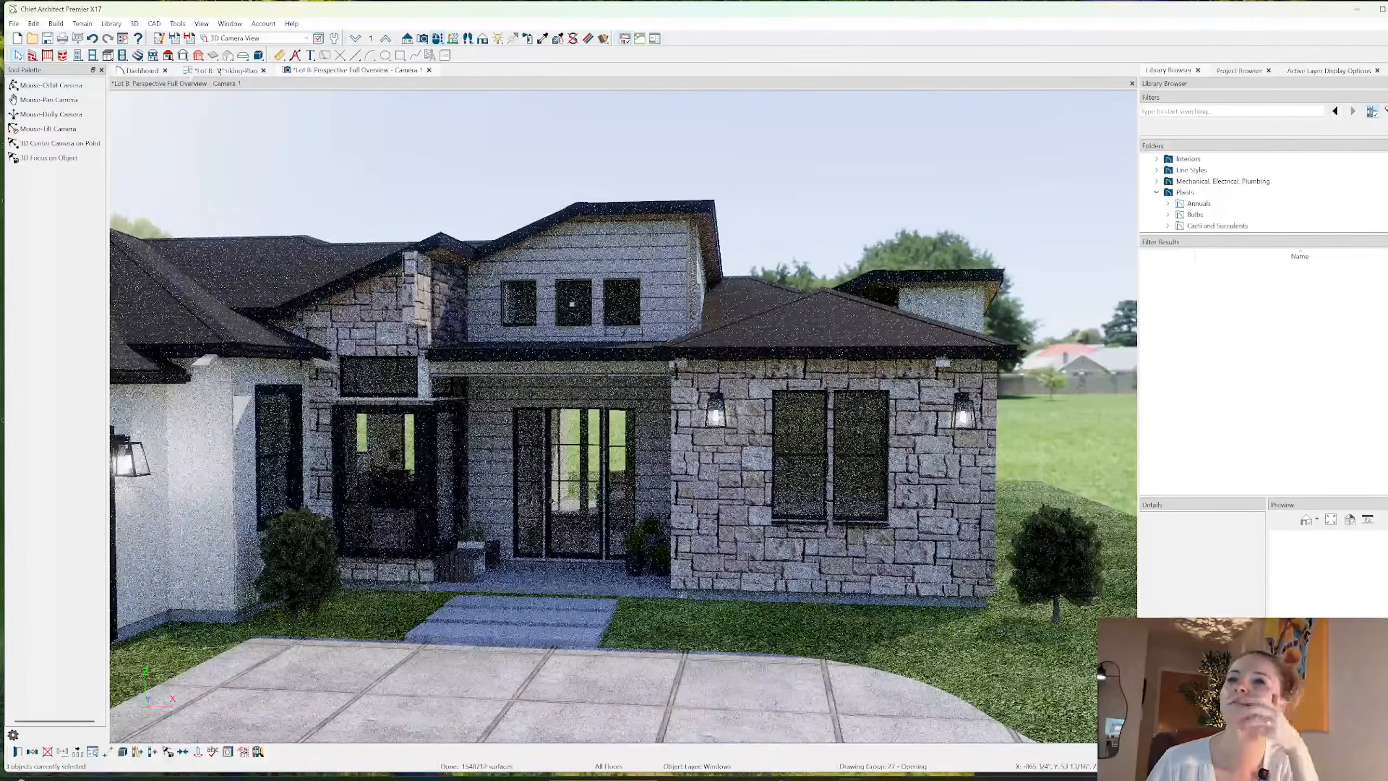
- On the attic floor of the working plan, space the westernmost fixed window above the front porch 6" from the middle one
left_click(219, 70)
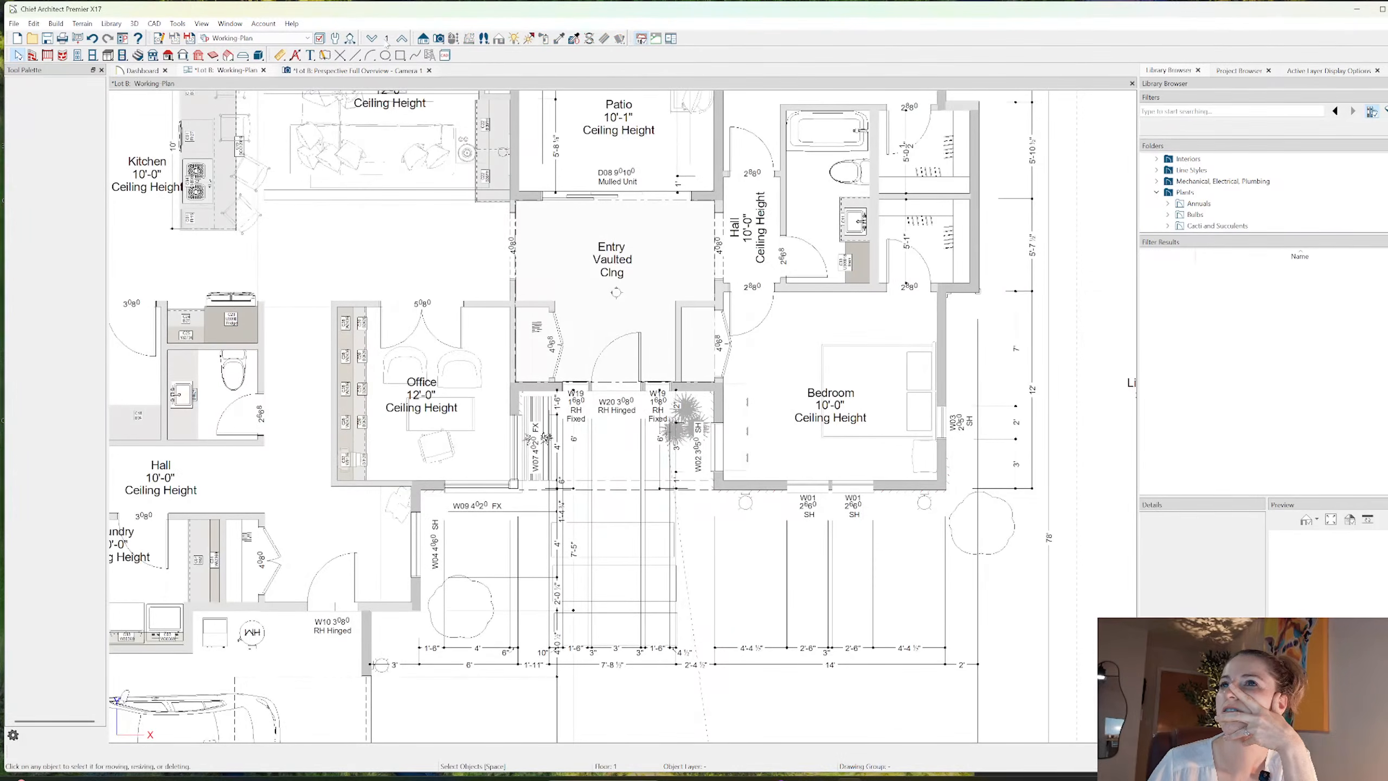
left_click(386, 41)
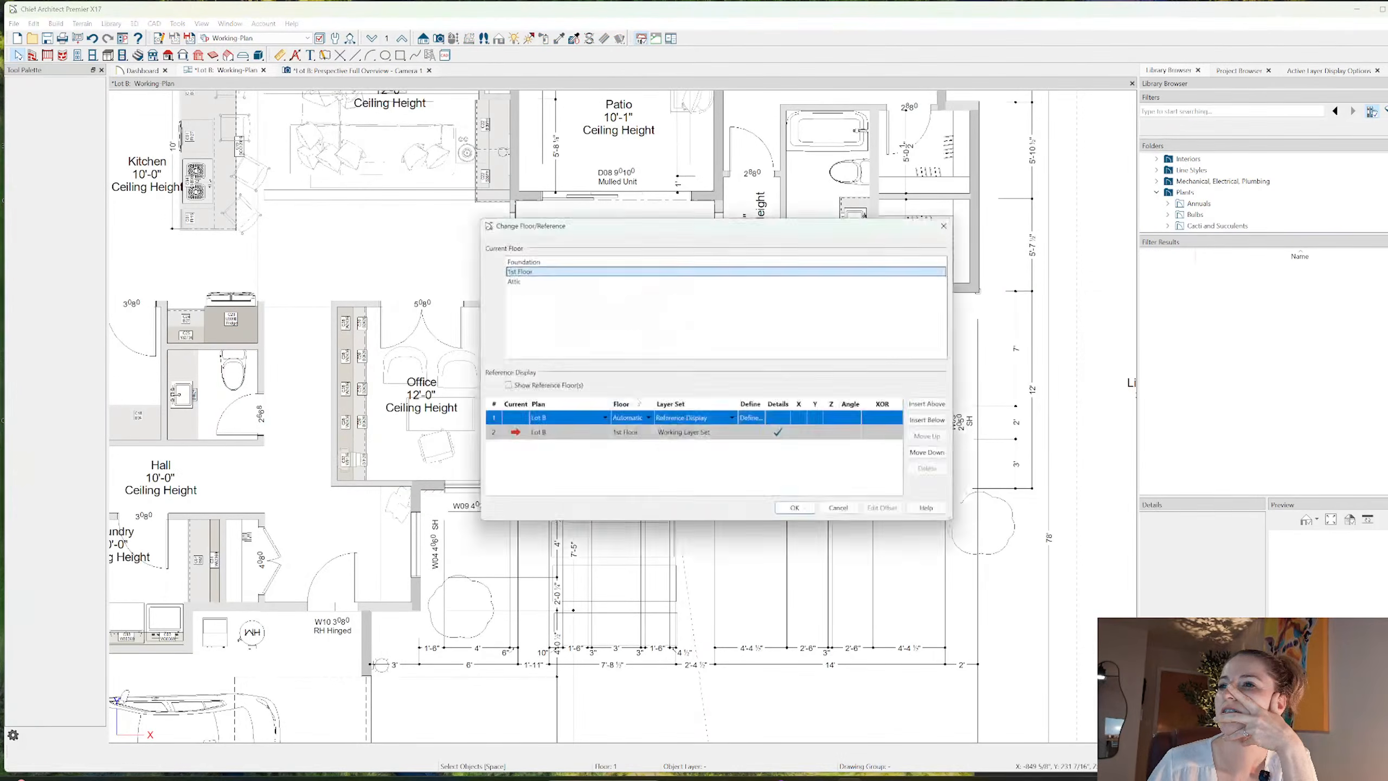
left_click(842, 513)
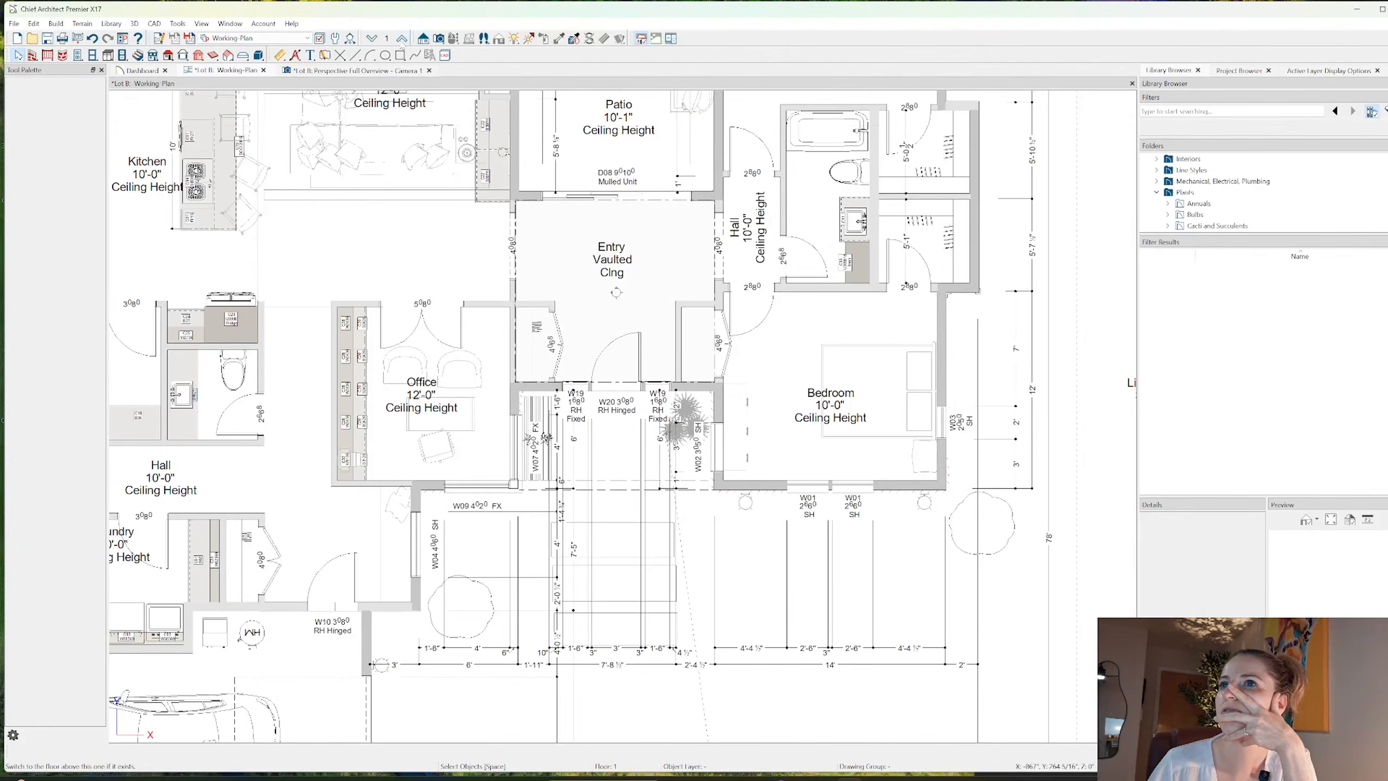
left_click(402, 38)
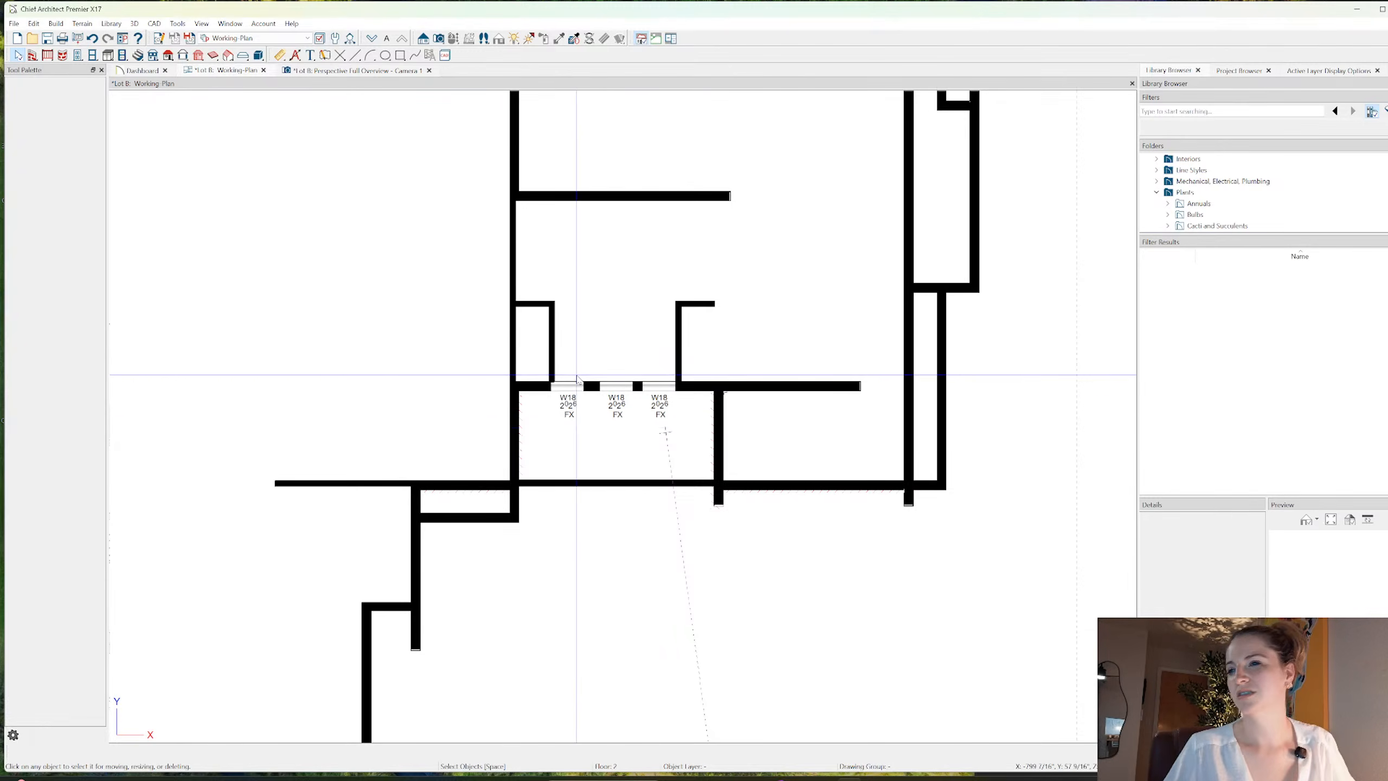
left_click(567, 393)
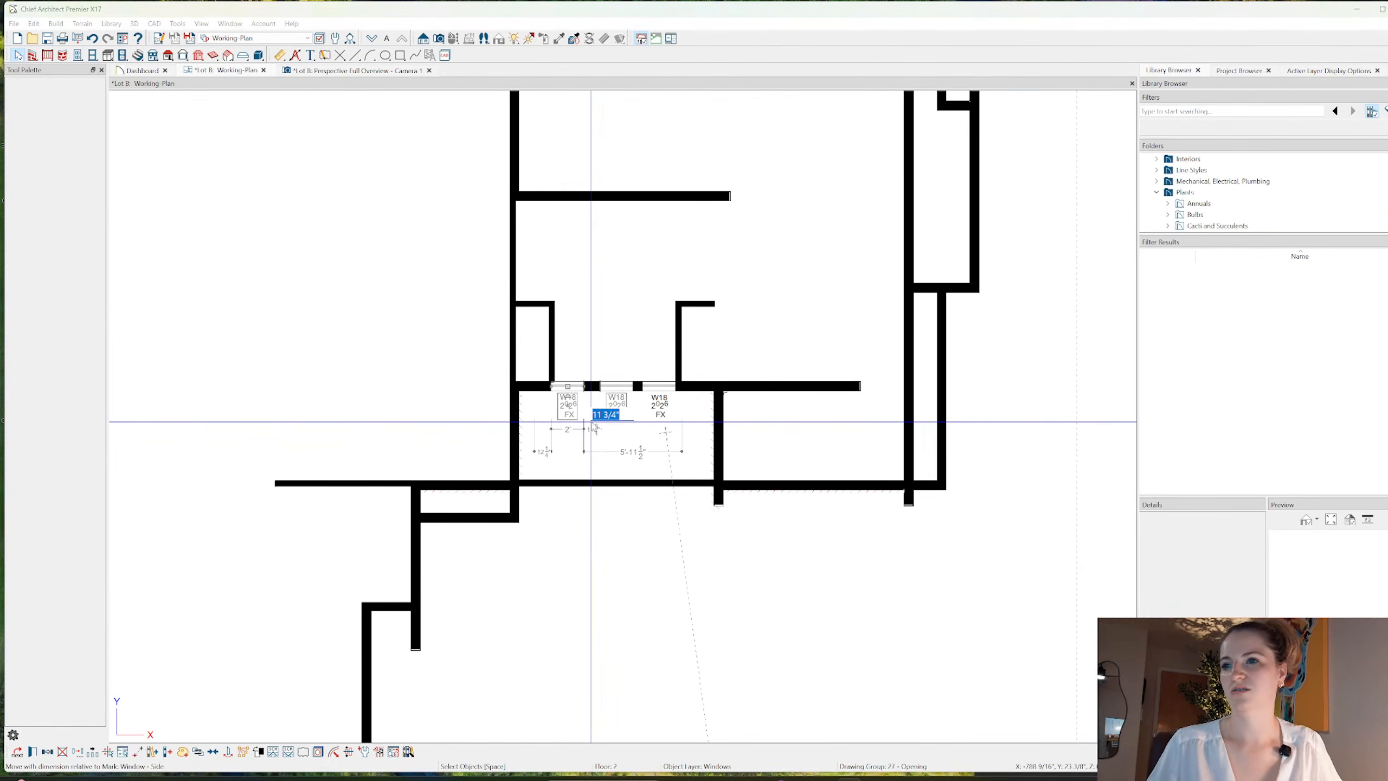
type("6")
key("Return")
- Space the easternmost fixed window above the front porch 6" from the middle window
left_click(665, 386)
left_click(638, 335)
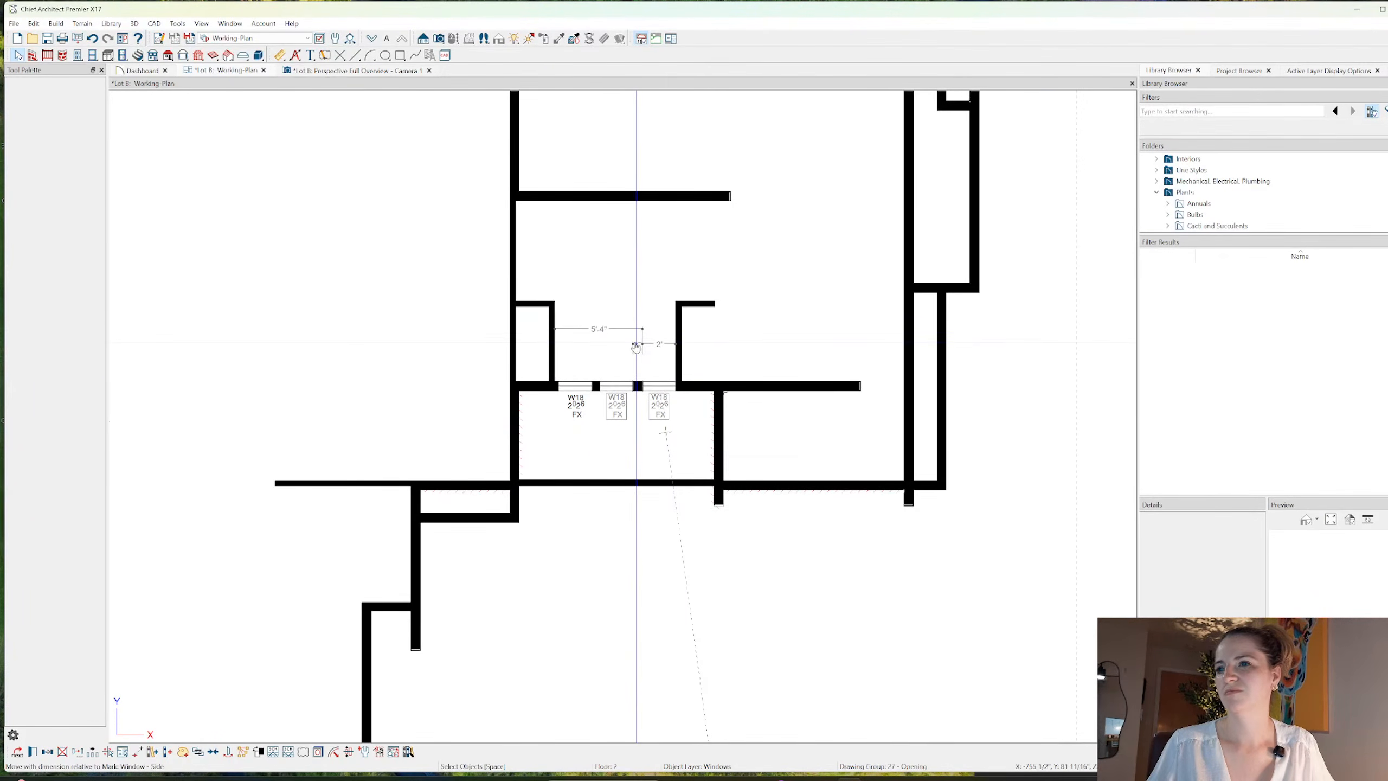
type("6")
key("Return")
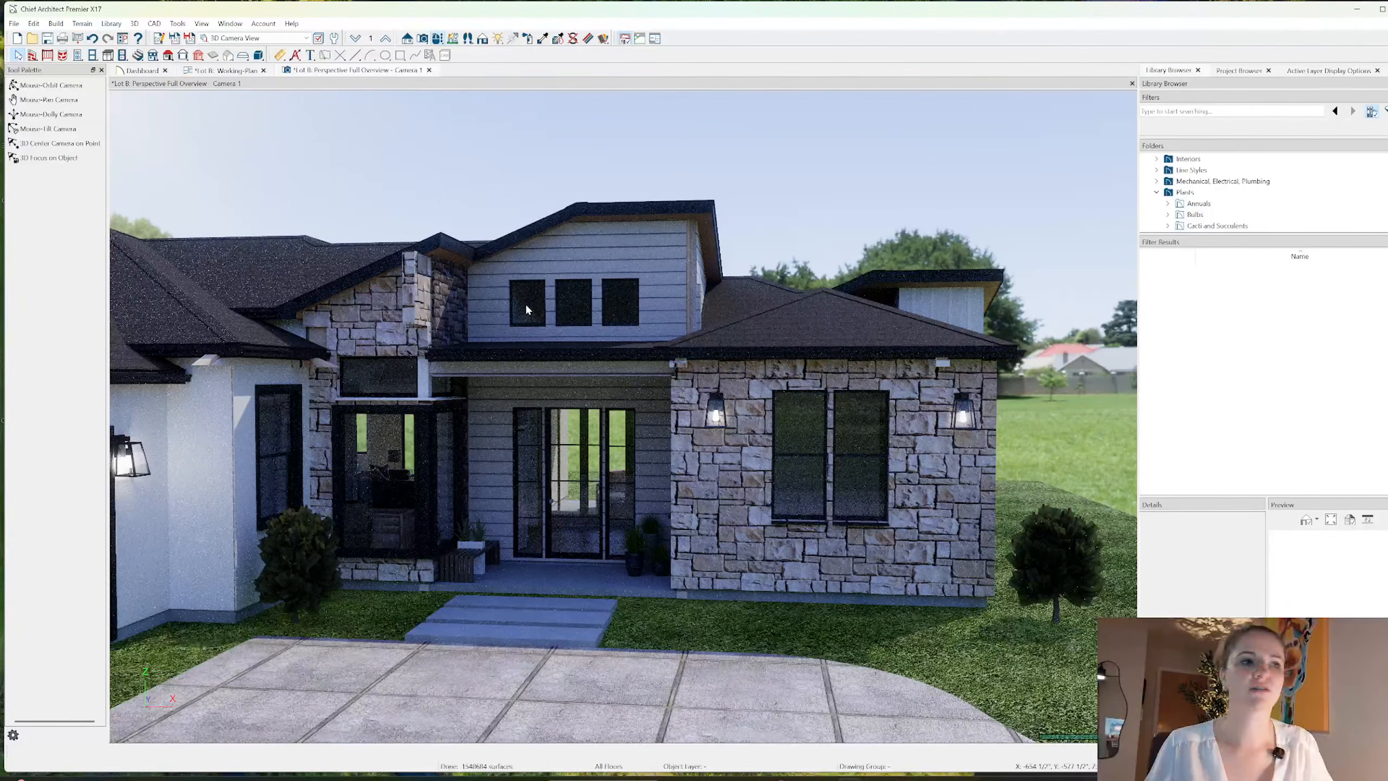
- Select the three fixed windows above the front porch together and center them on the entry door below
left_click(573, 301)
key("ctrl+e")
key("Escape")
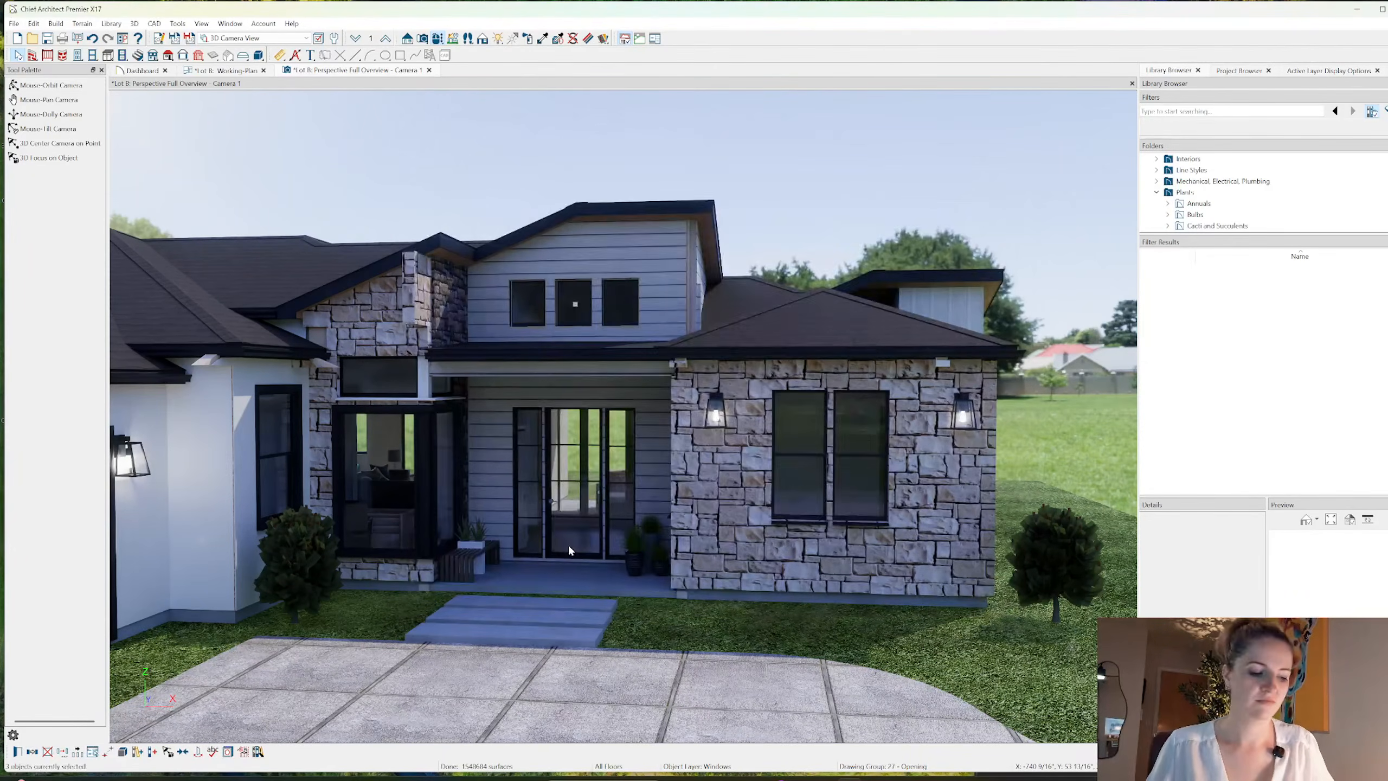
key("ctrl+l")
key("Escape")
key("Escape")
left_click(530, 306)
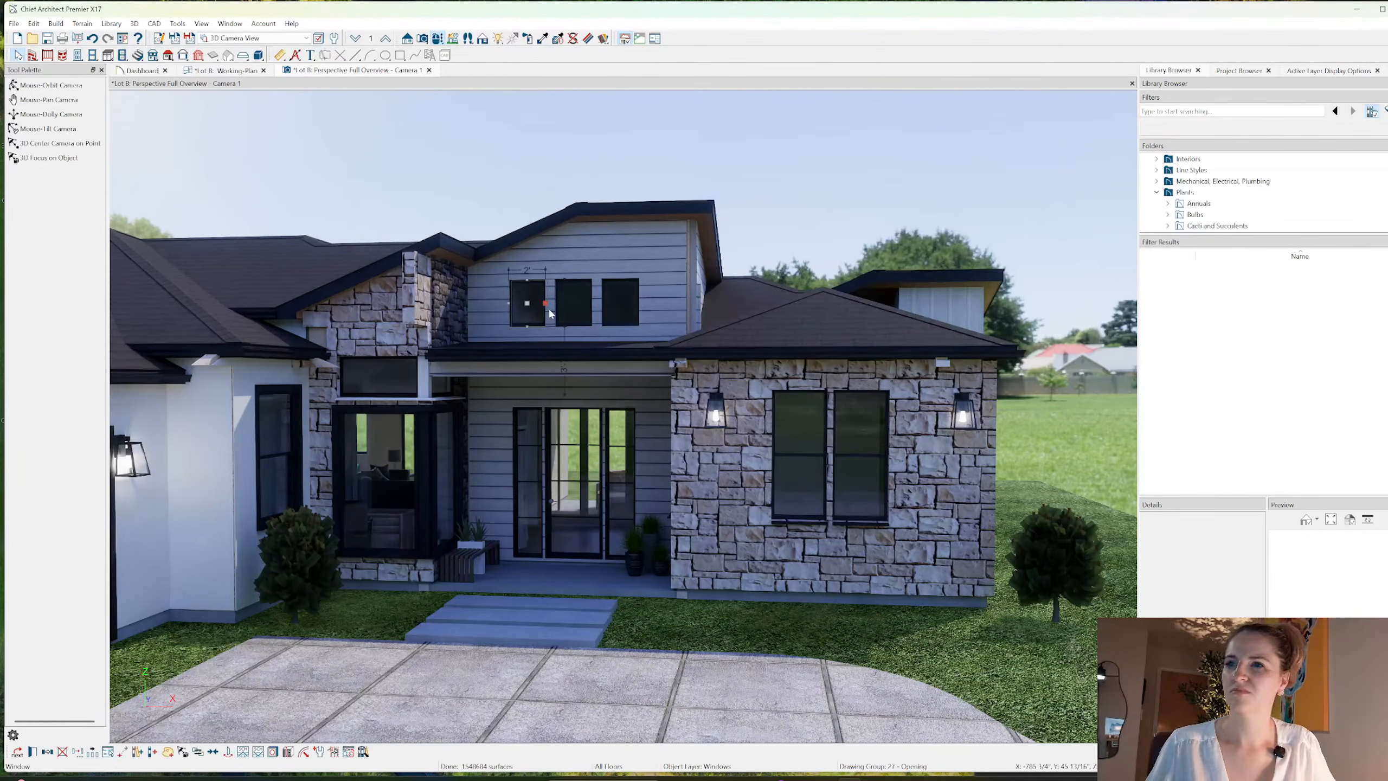
left_click(579, 314, "shift")
left_click(626, 313, "shift")
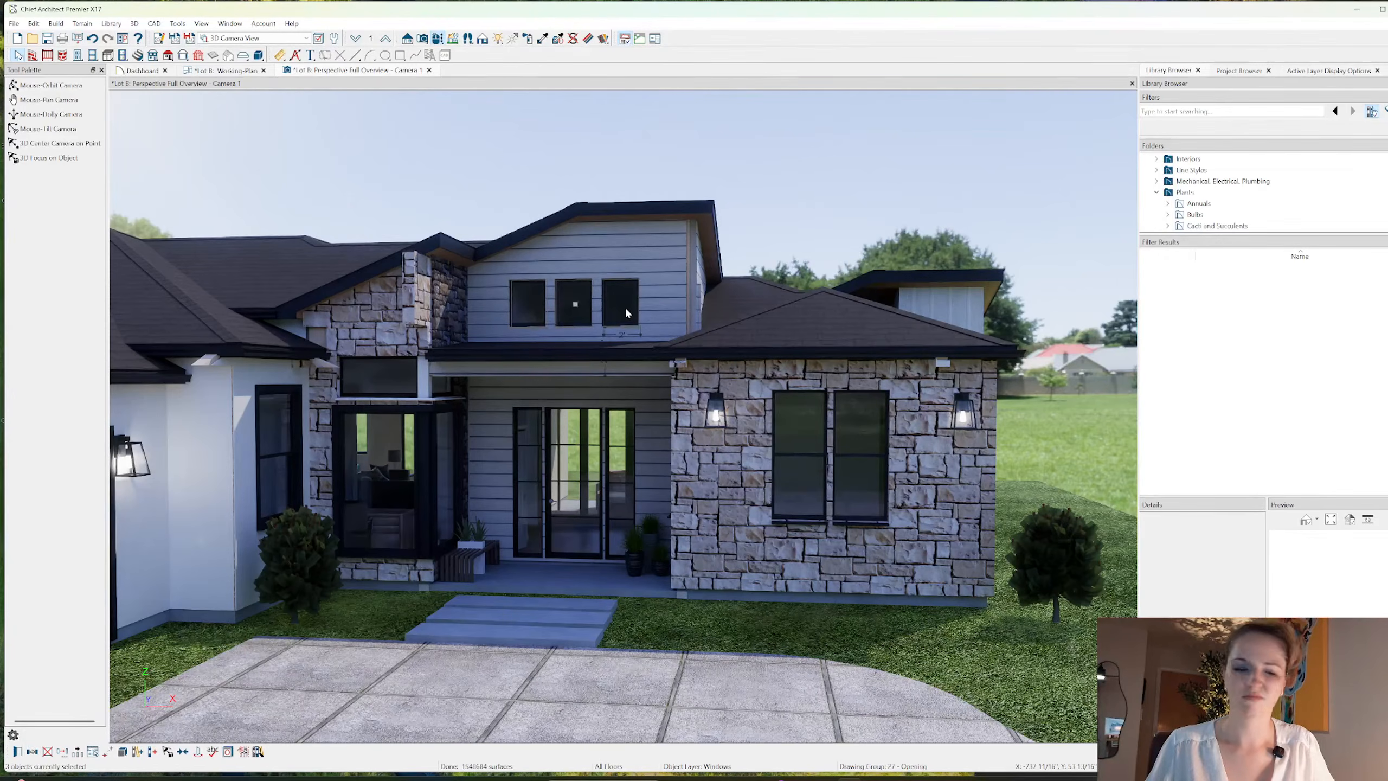
left_click(579, 556)
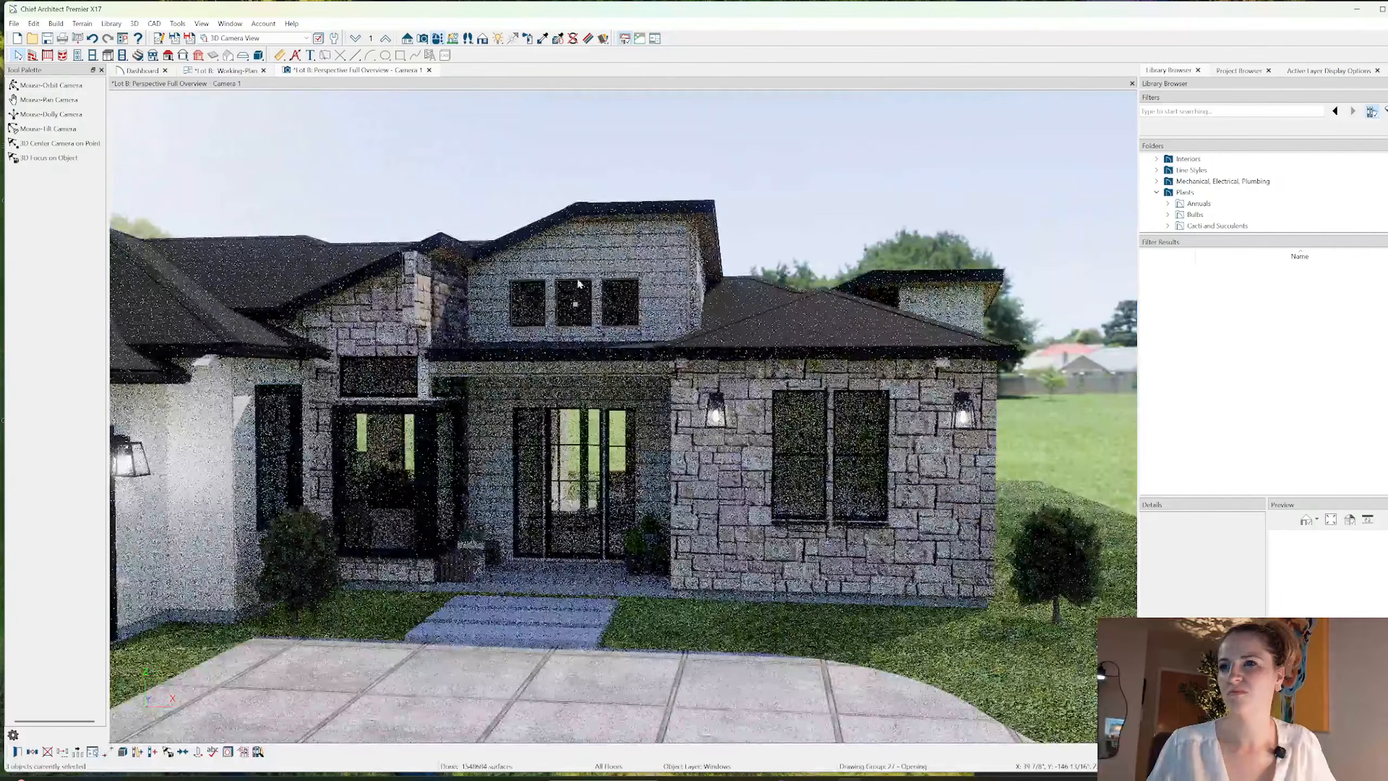
key("Escape")
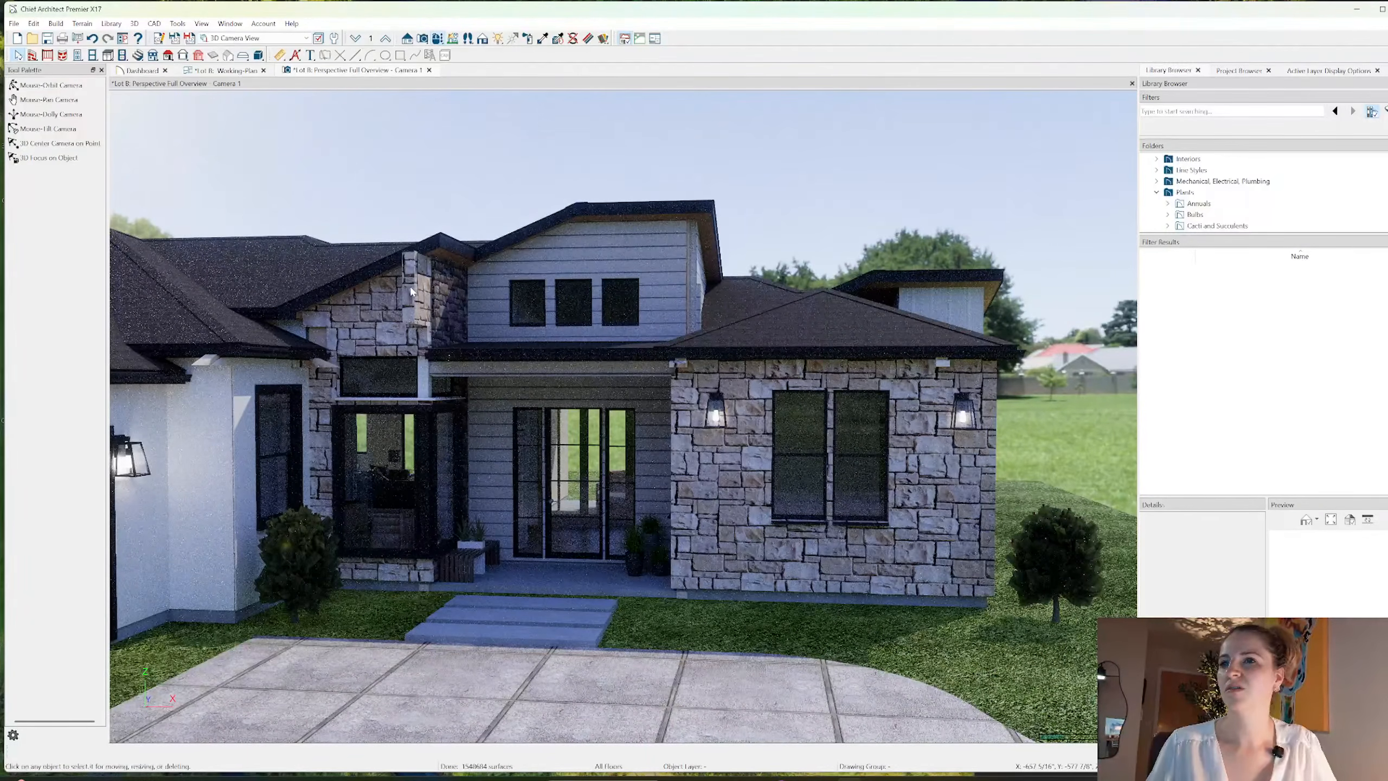
- Delete the narrow attic wall protruding at the outer edge of the stone gable beside the porch
left_click(411, 288)
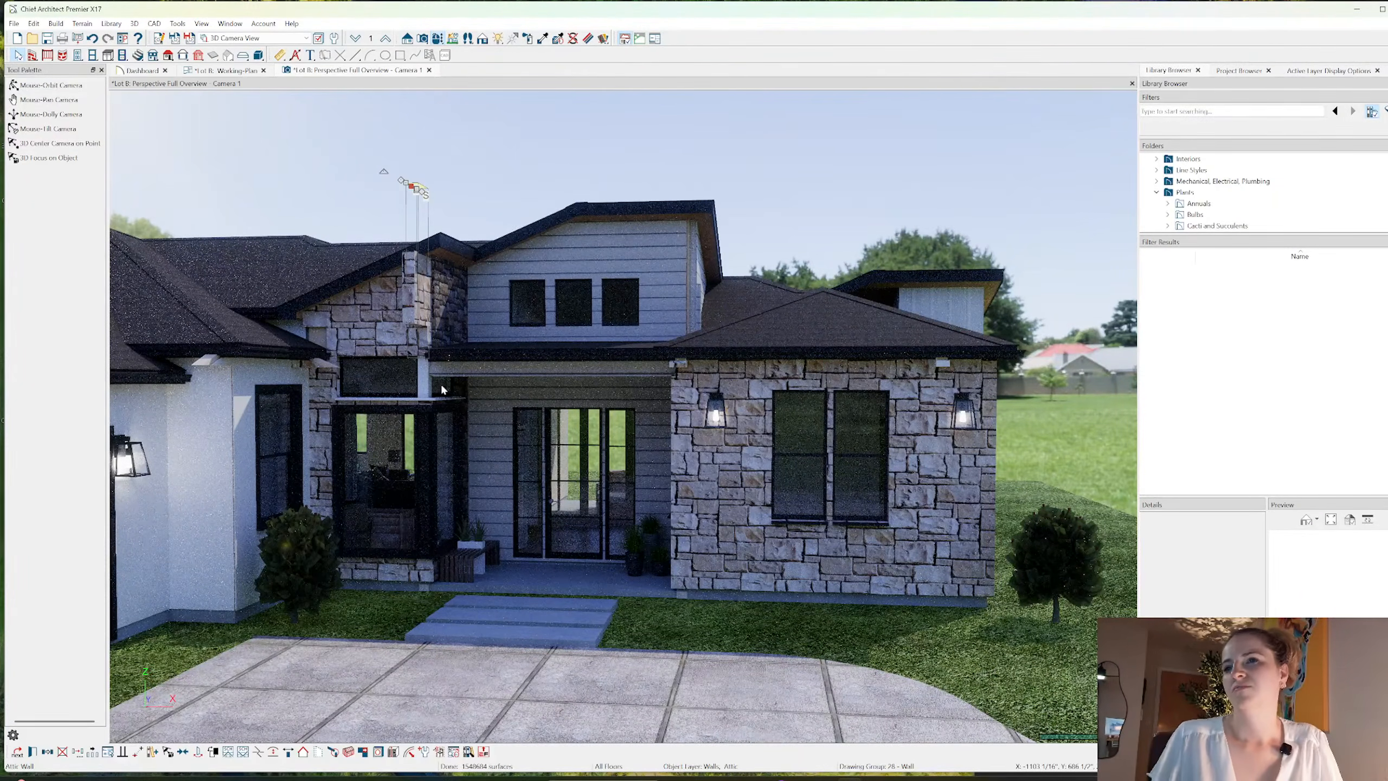
key("Delete")
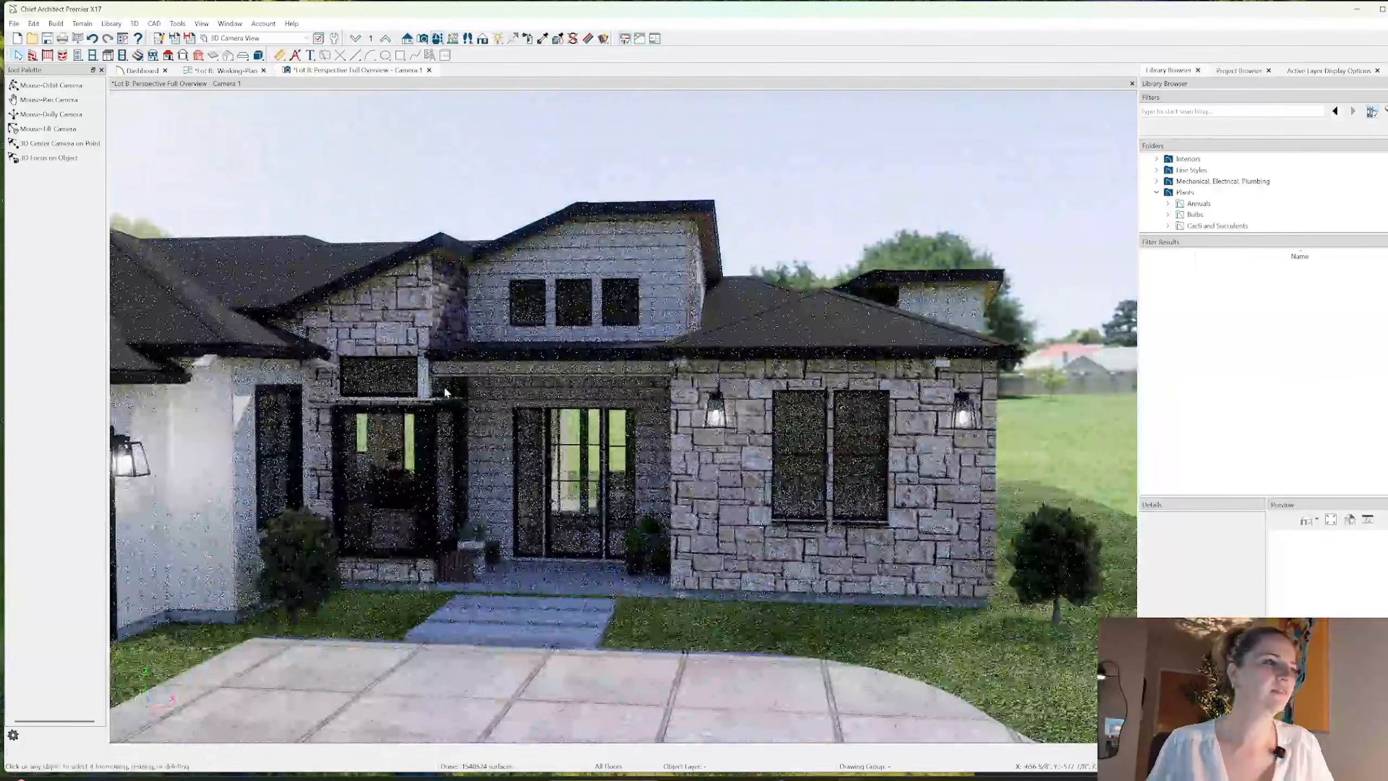
- Set the porch-side transom window above the corner glazing to 12" high, with its bottom 104" above the floor
double_click(539, 282)
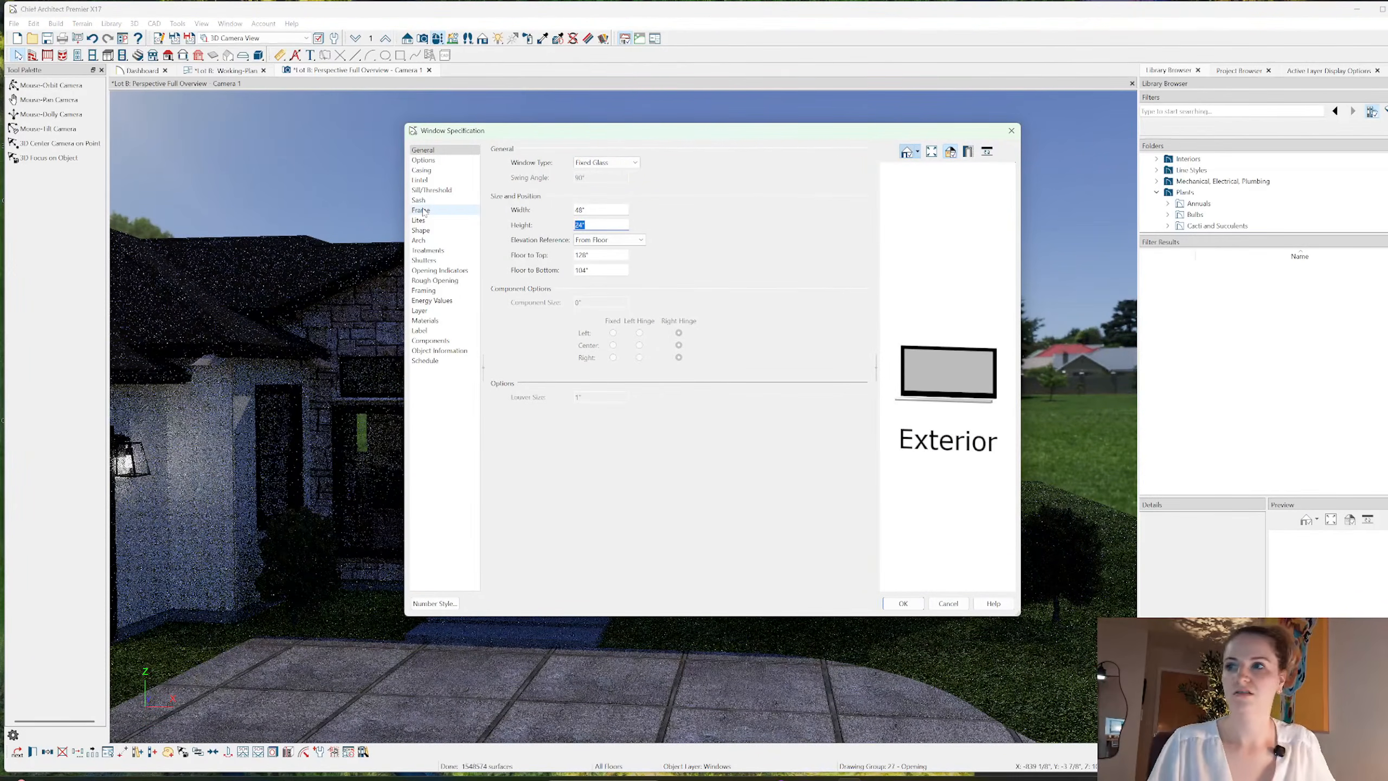
key("Tab")
key("Tab")
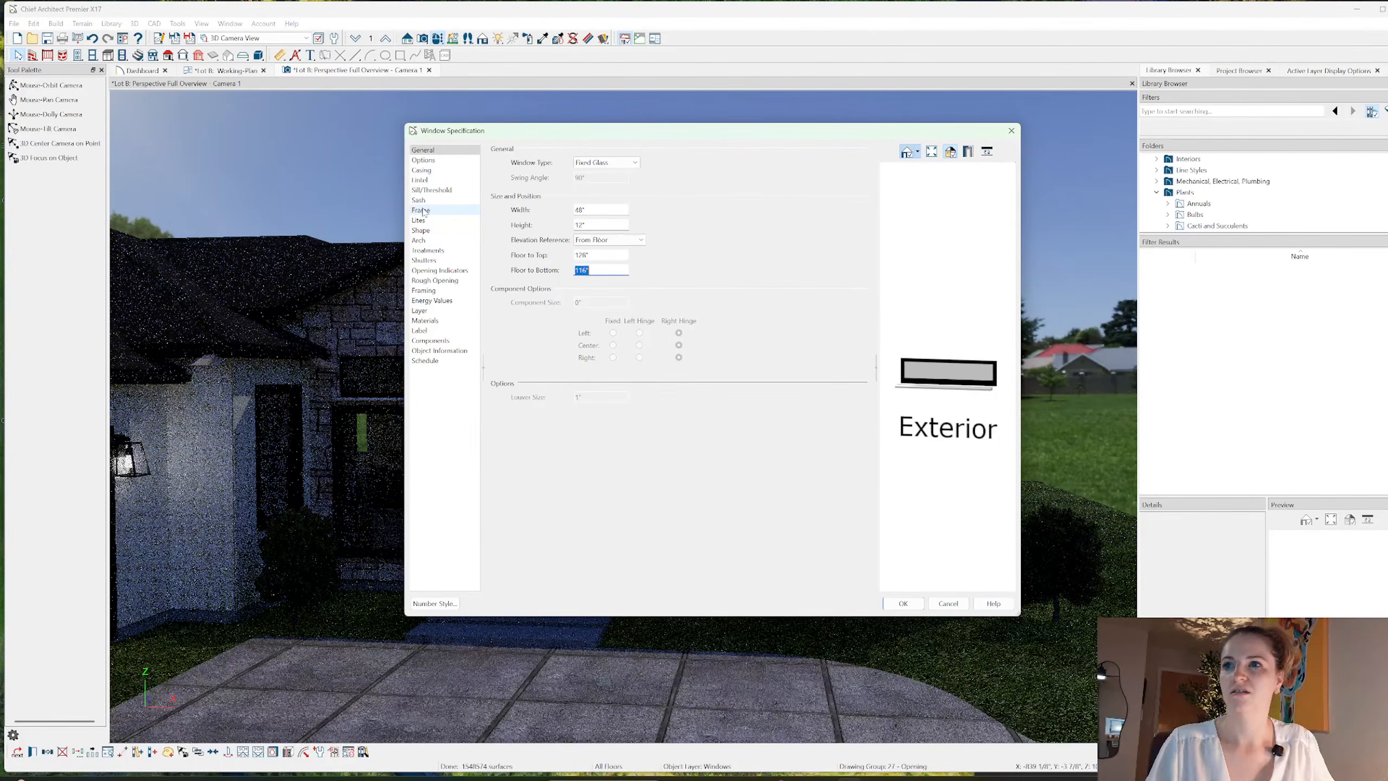
type("104")
key("Tab")
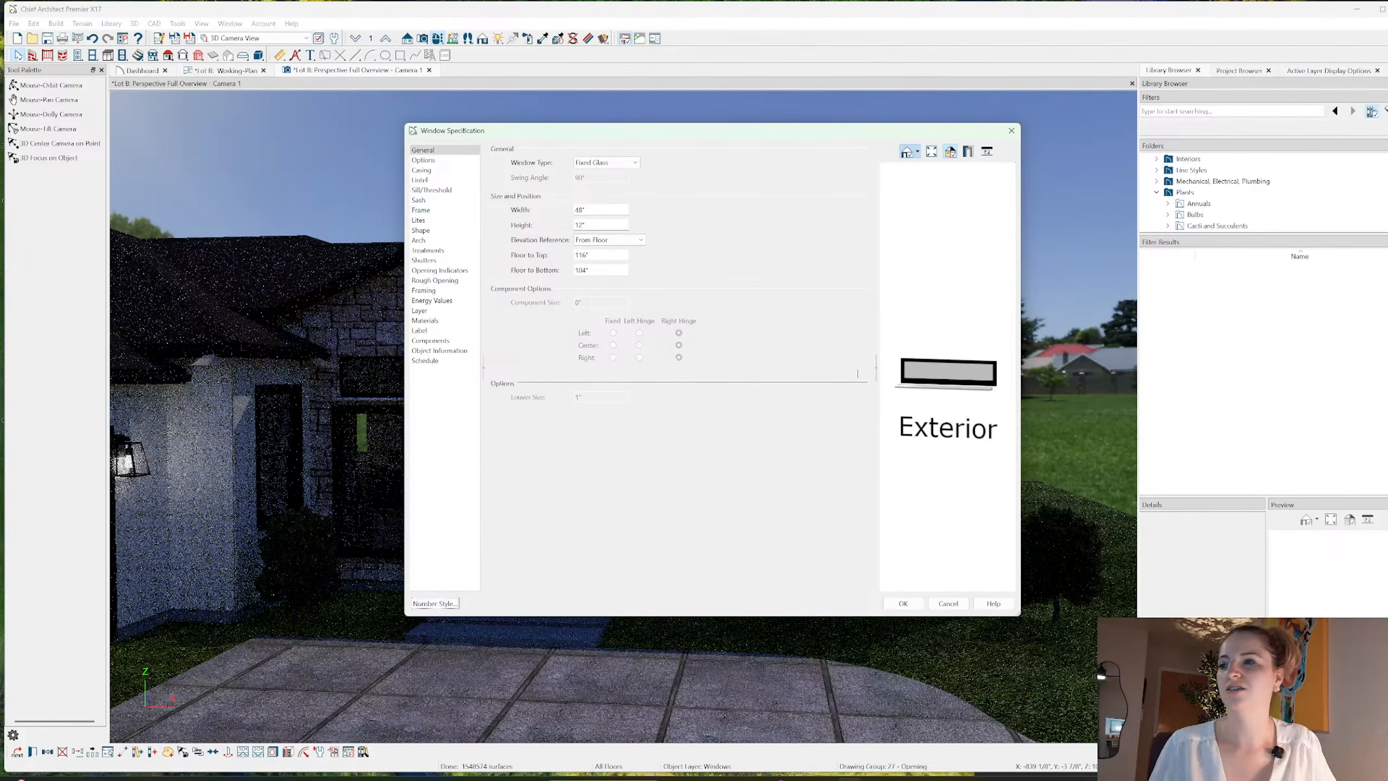
left_click(903, 604)
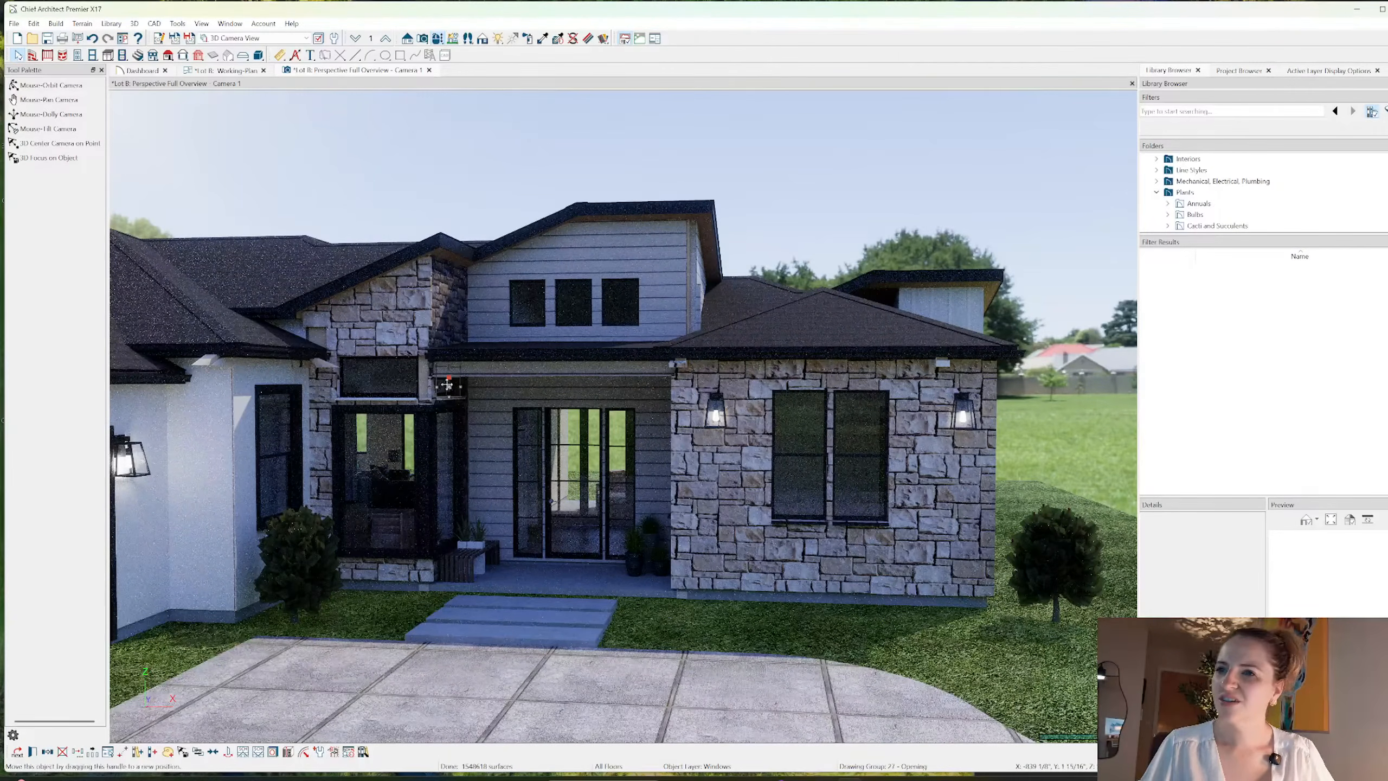
- Set the height of the front-facing transom window on the stone gable wall to 12"
scroll(448, 390, "up", 3)
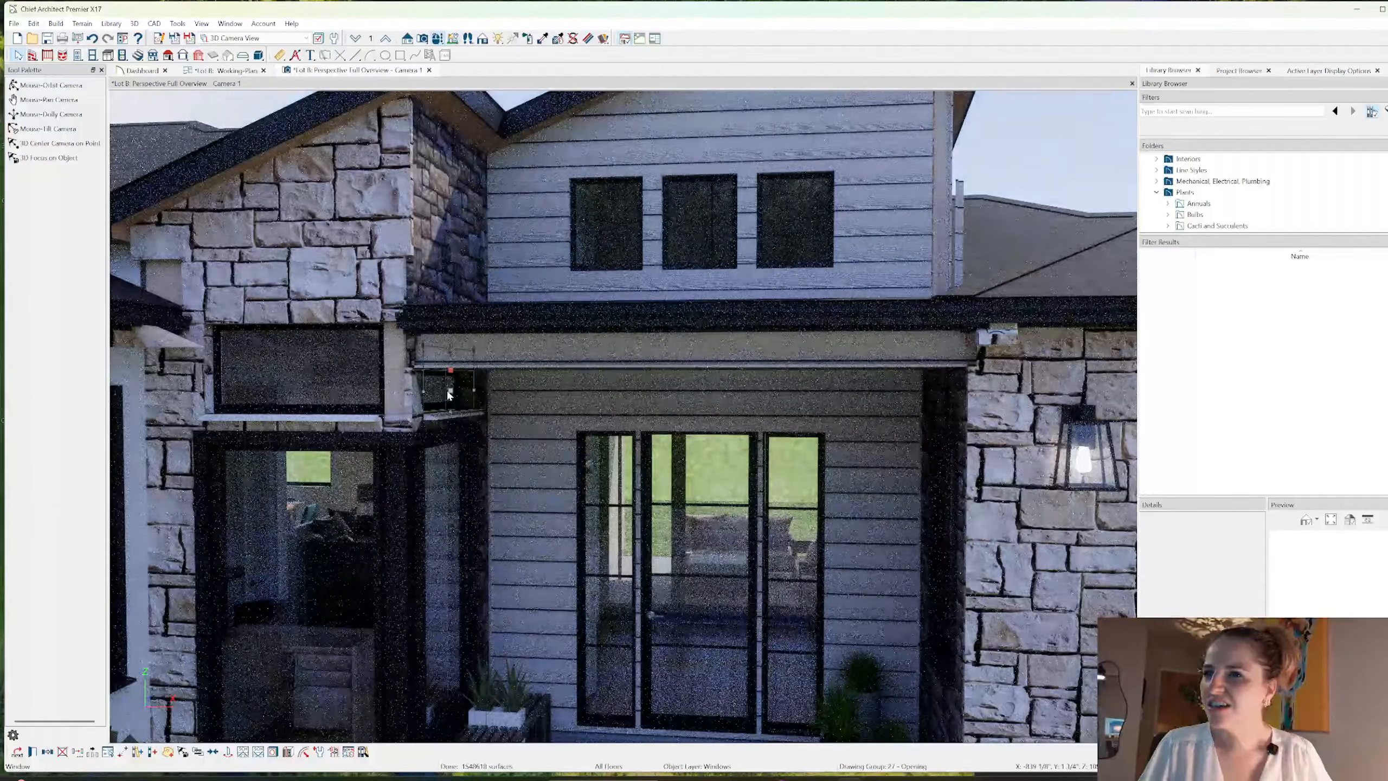
scroll(446, 389, "up", 3)
scroll(456, 373, "down", 5)
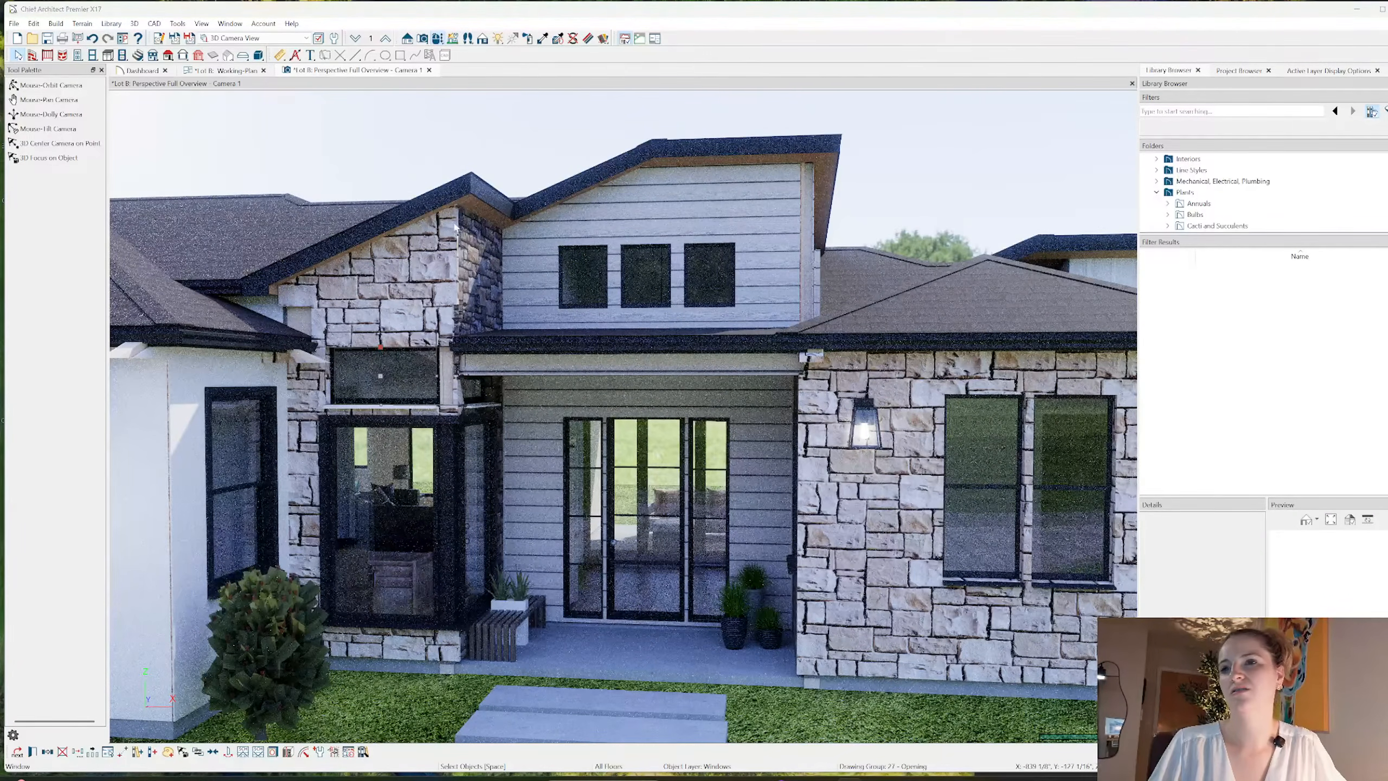
key("ctrl+e")
left_click_drag(601, 225, 469, 203)
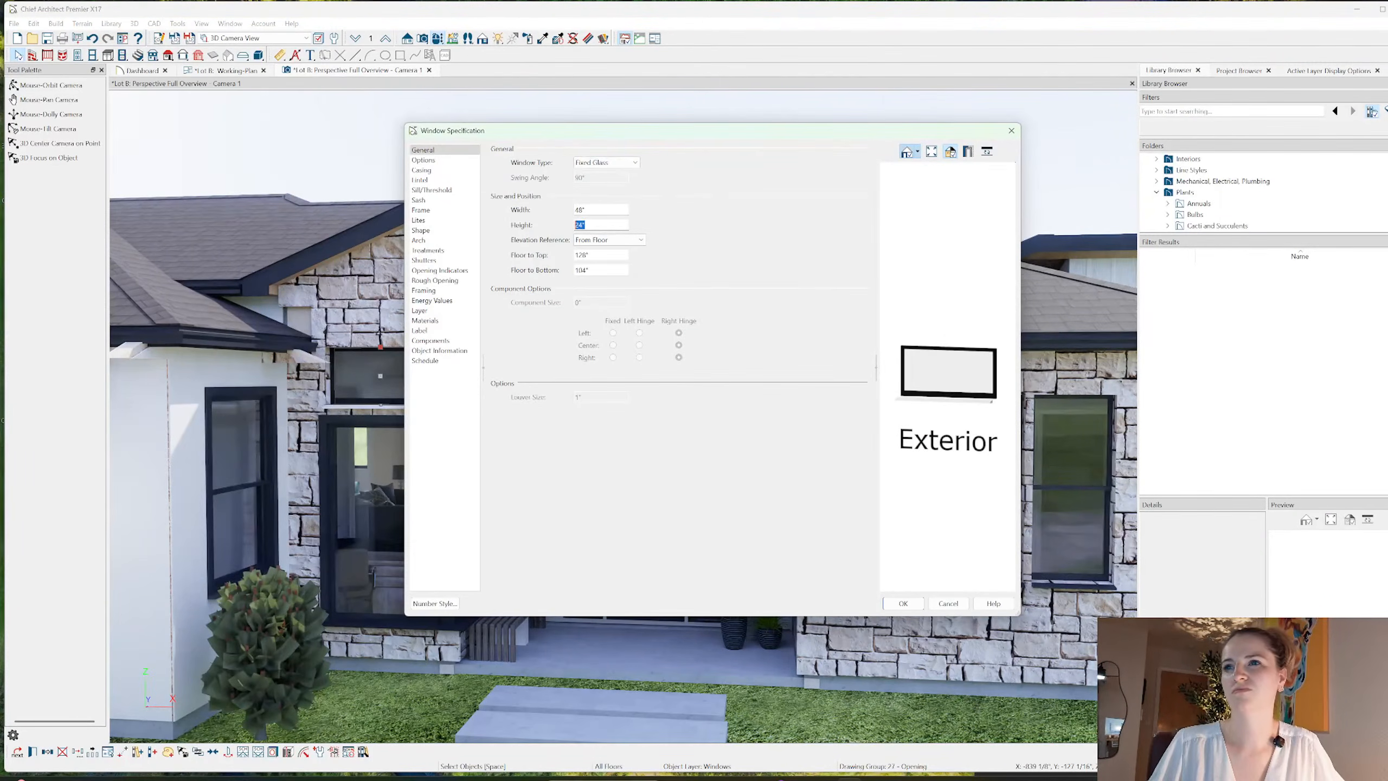
type("12")
key("Tab")
key("Return")
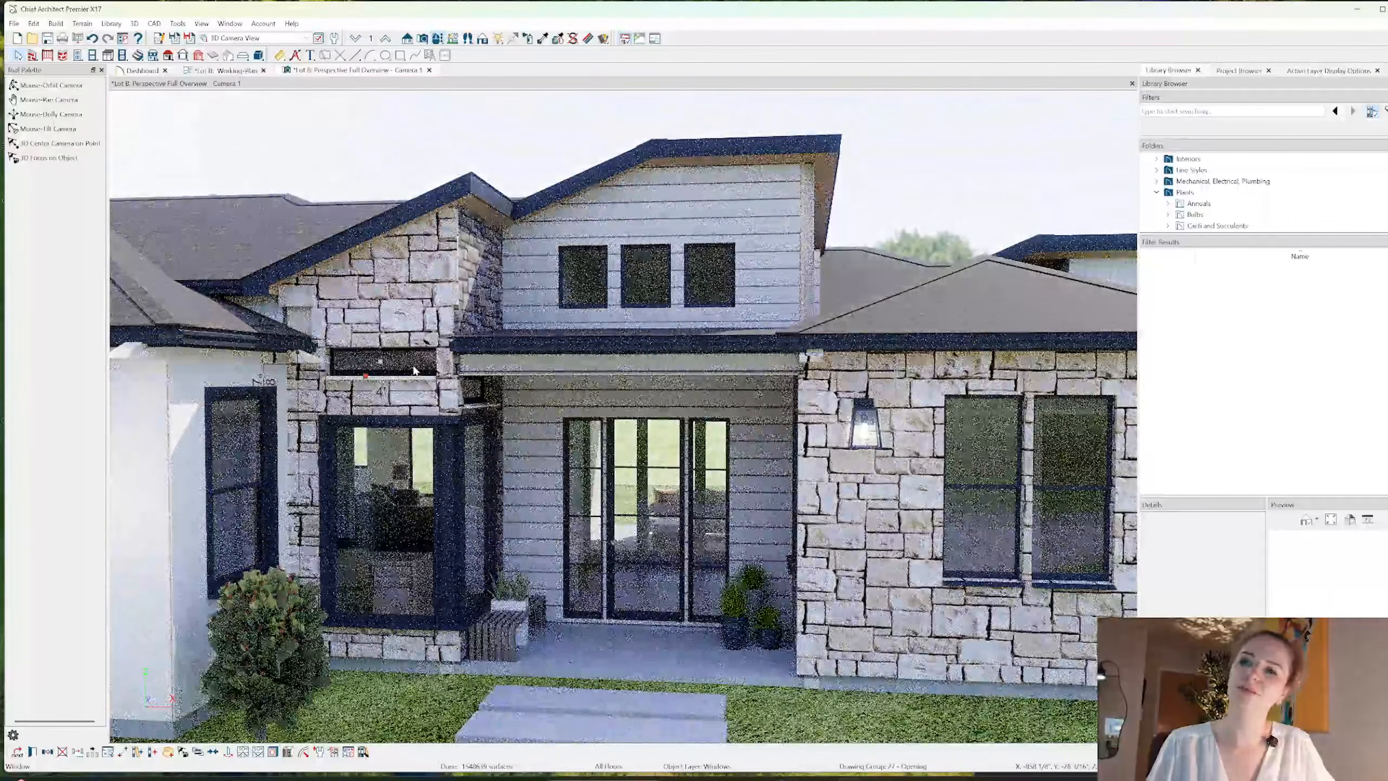
- Set the front-facing transom window's floor-to-bottom height to 104"
double_click(414, 371)
left_click_drag(600, 270, 552, 267)
type("104")
key("Tab")
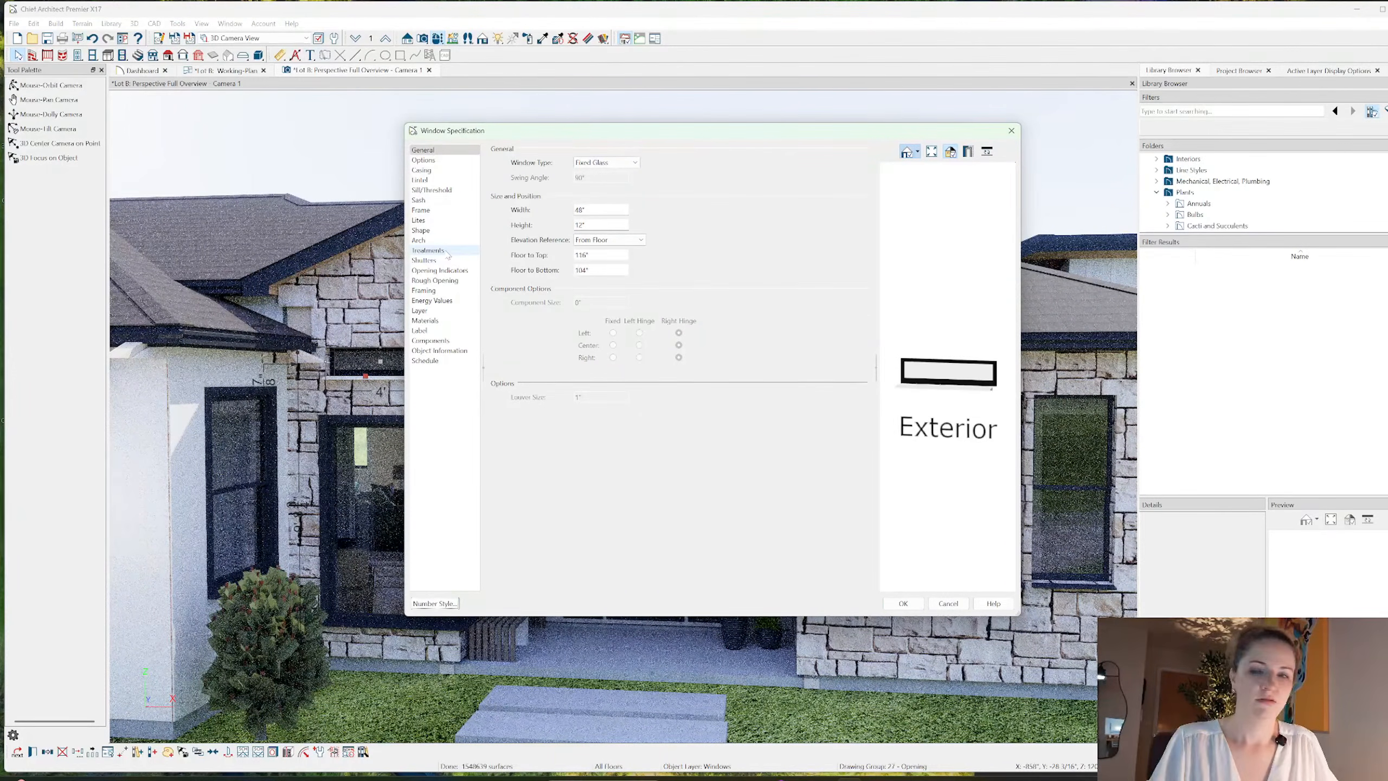
left_click(904, 603)
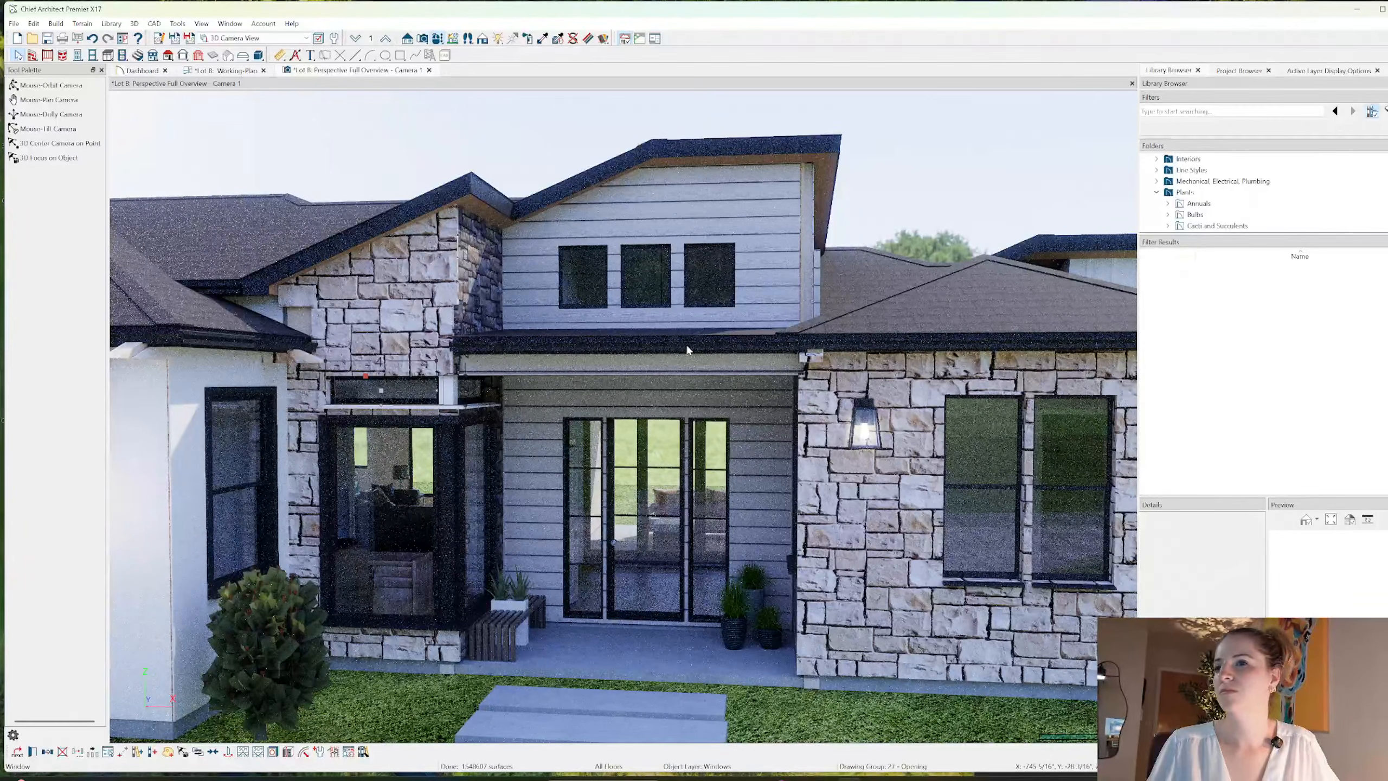
- Try to raise the front porch's rough ceiling height by 6 inches in its room structure settings
left_click(674, 646)
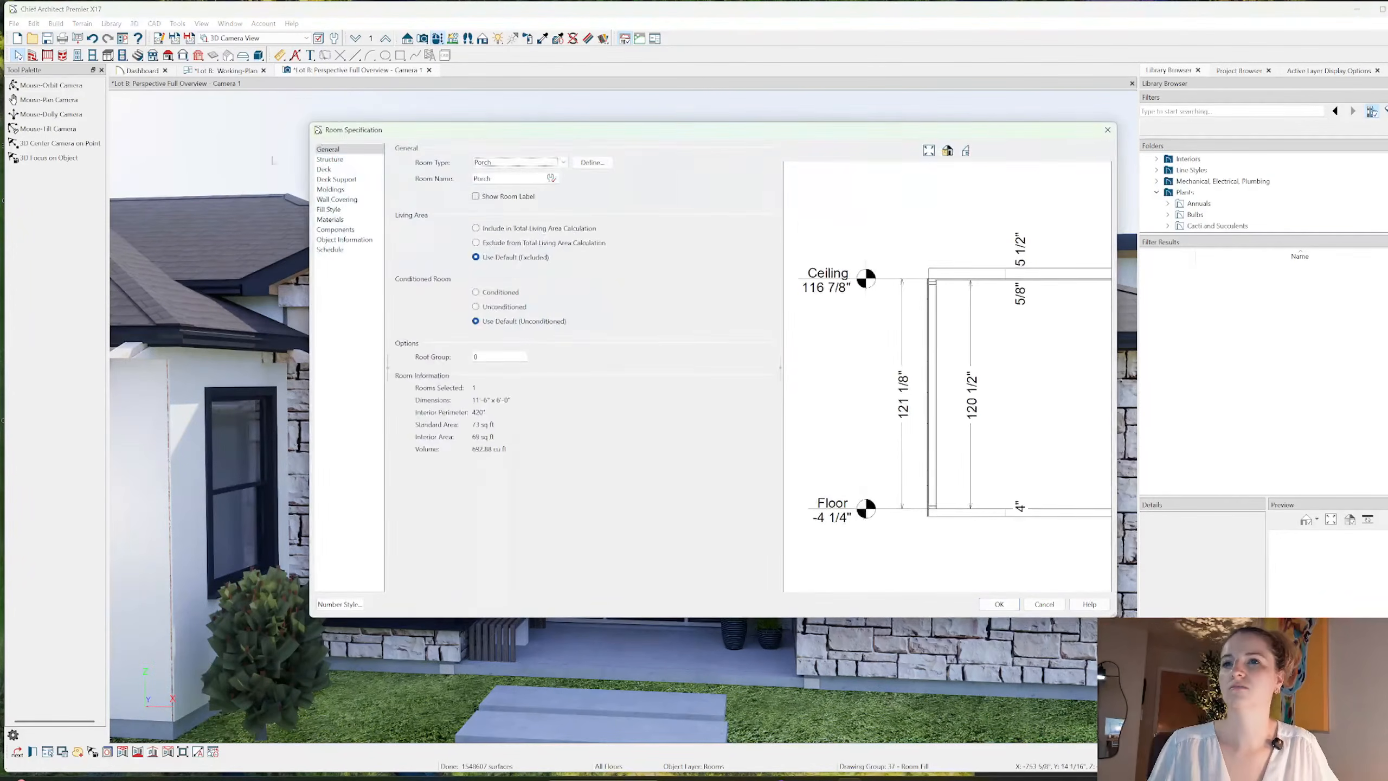
left_click(339, 160)
left_click(494, 239)
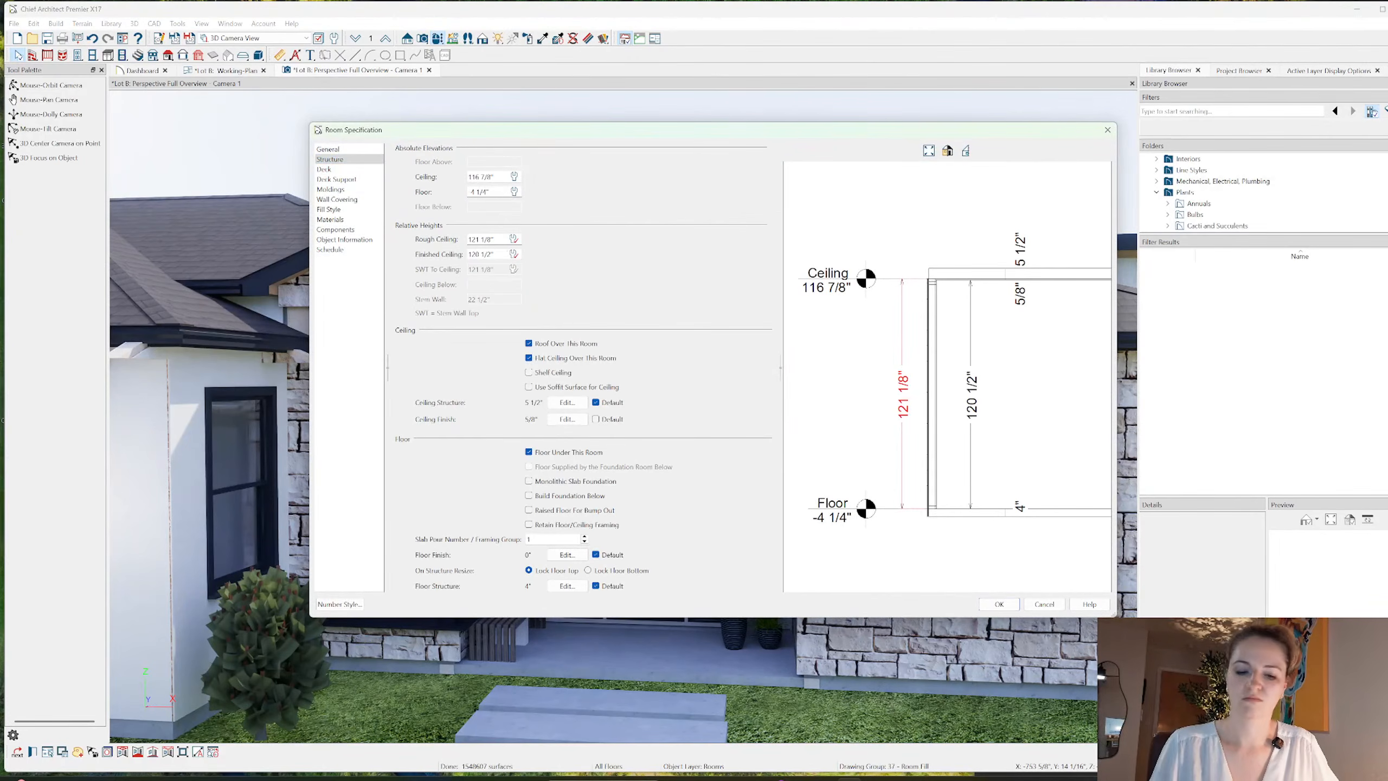
type("+6")
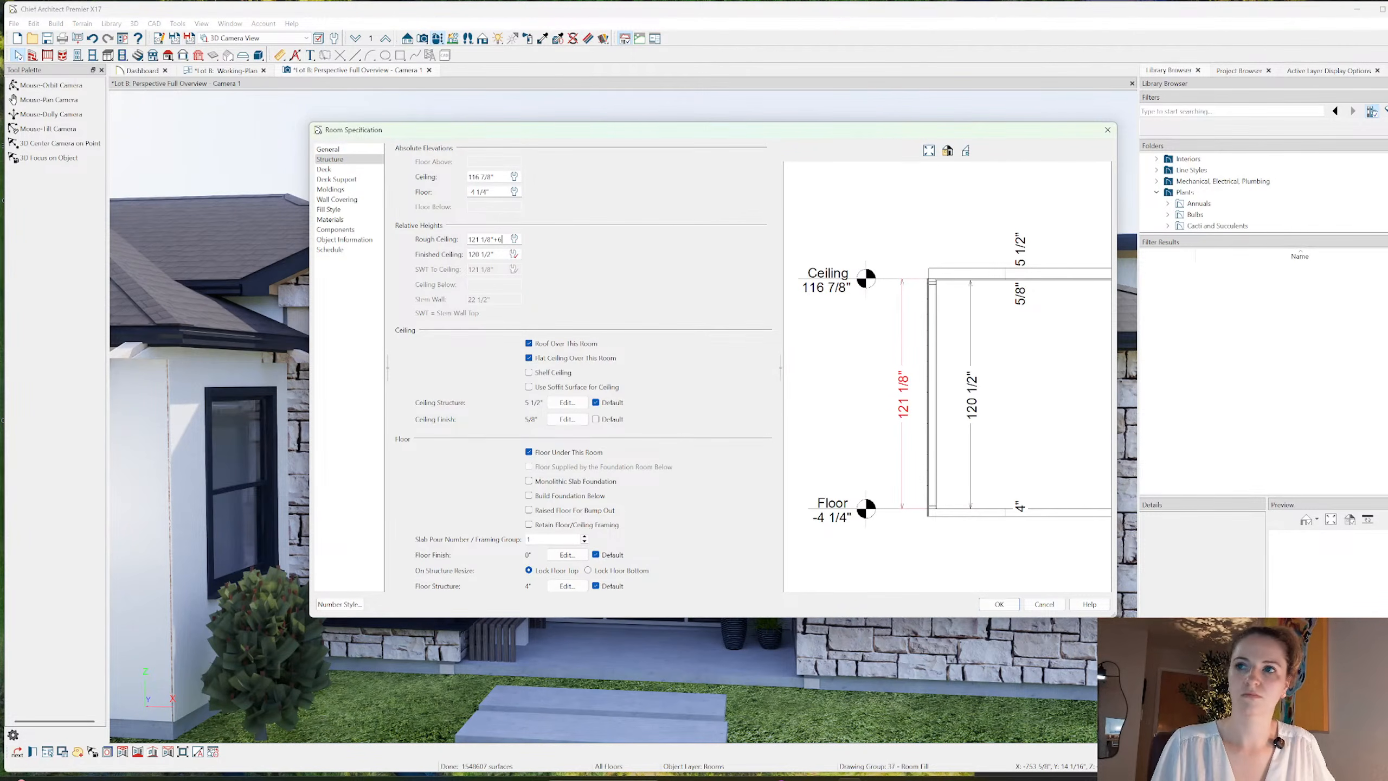
key("Return")
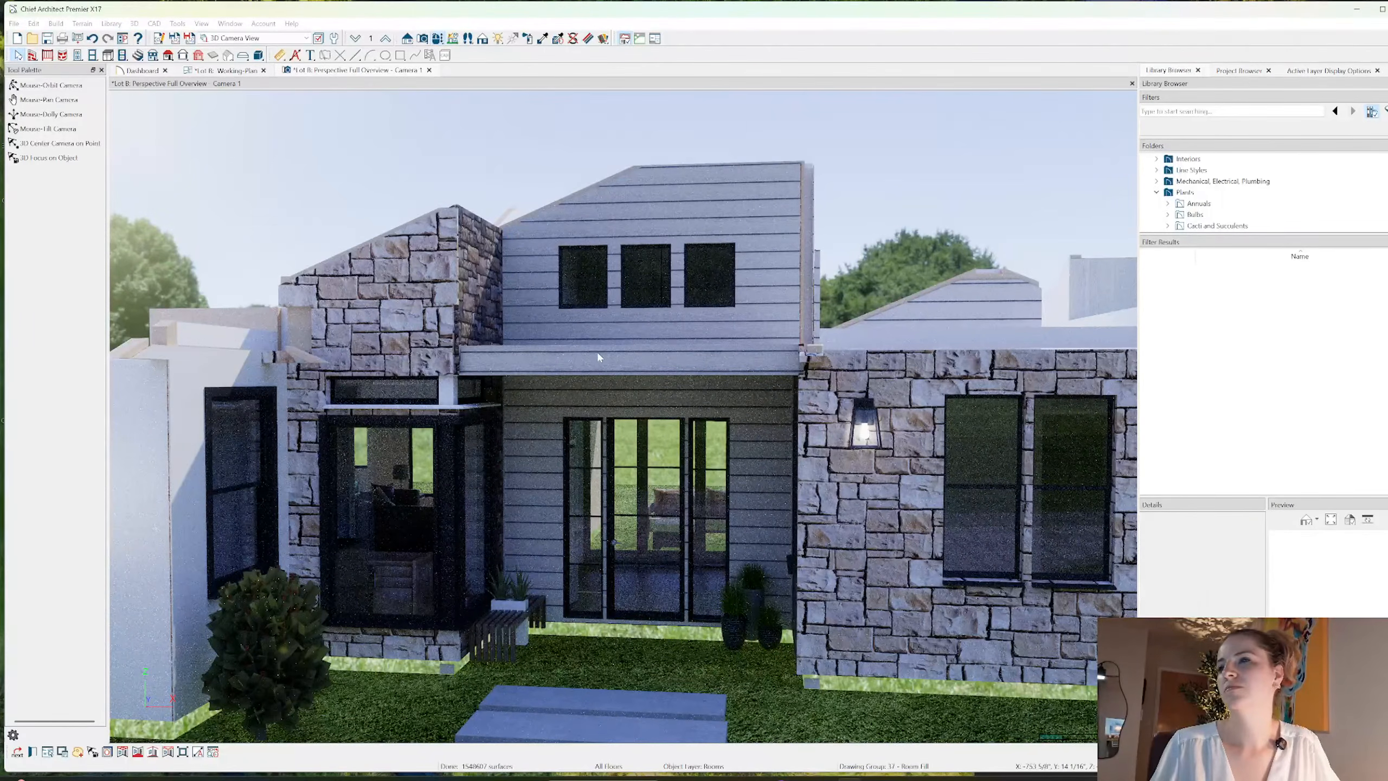
- Undo the last change to the front porch's ceiling height
key("ctrl+z")
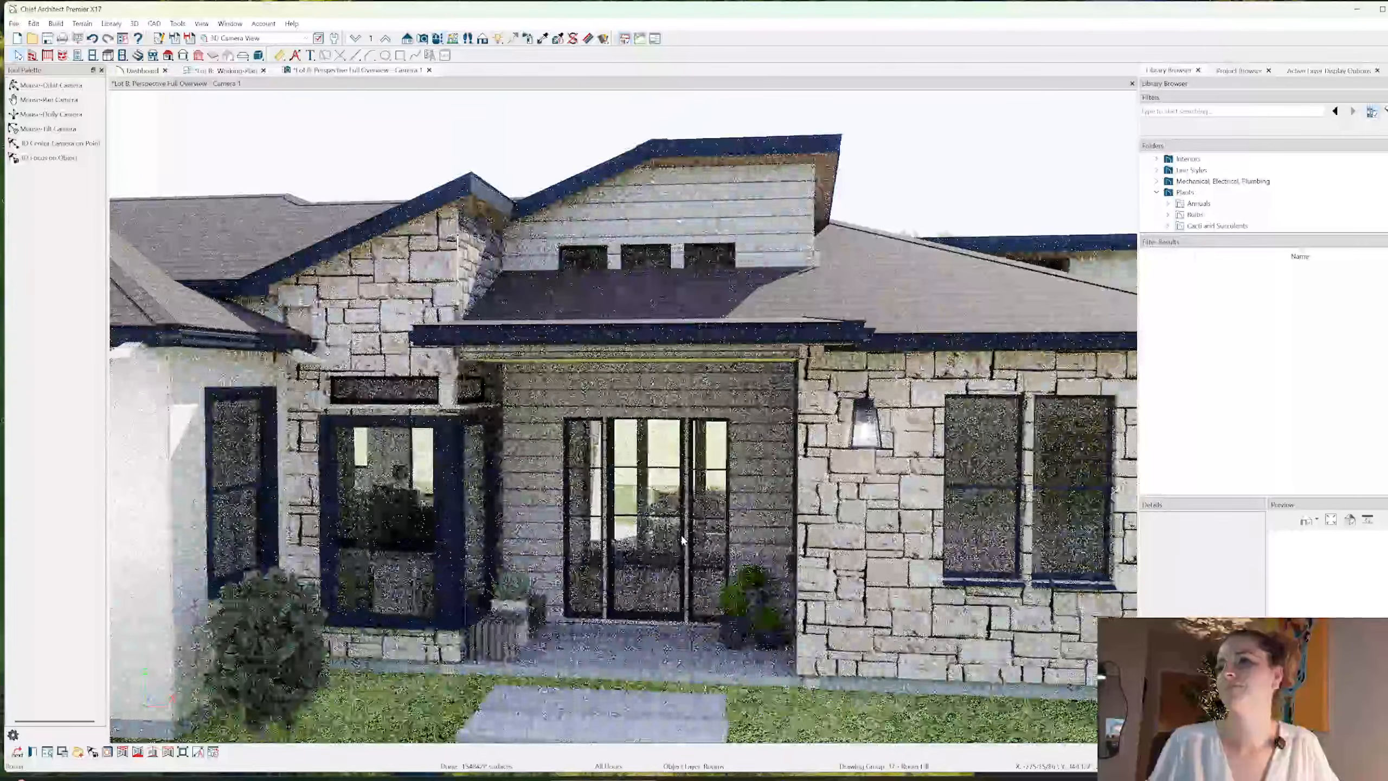
scroll(682, 540, "down", 3)
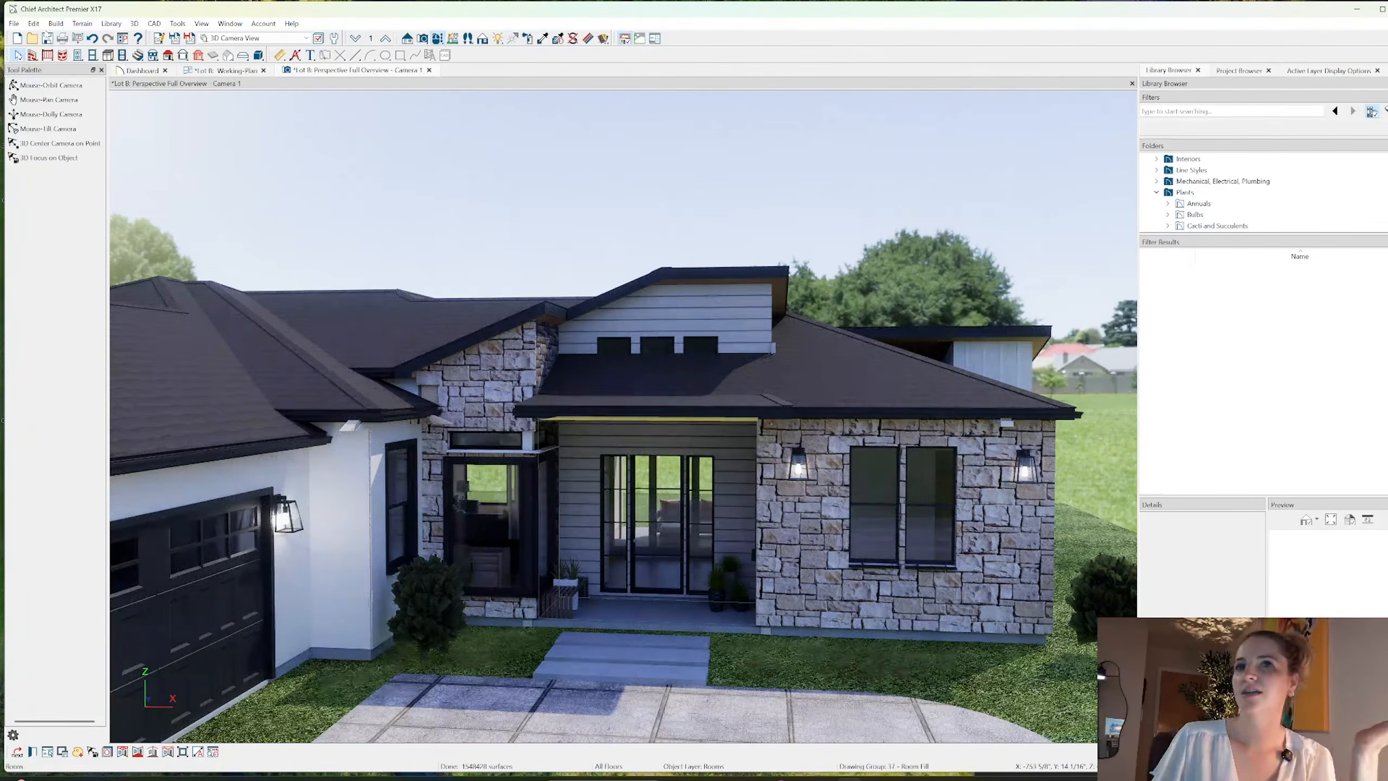
left_click(94, 42)
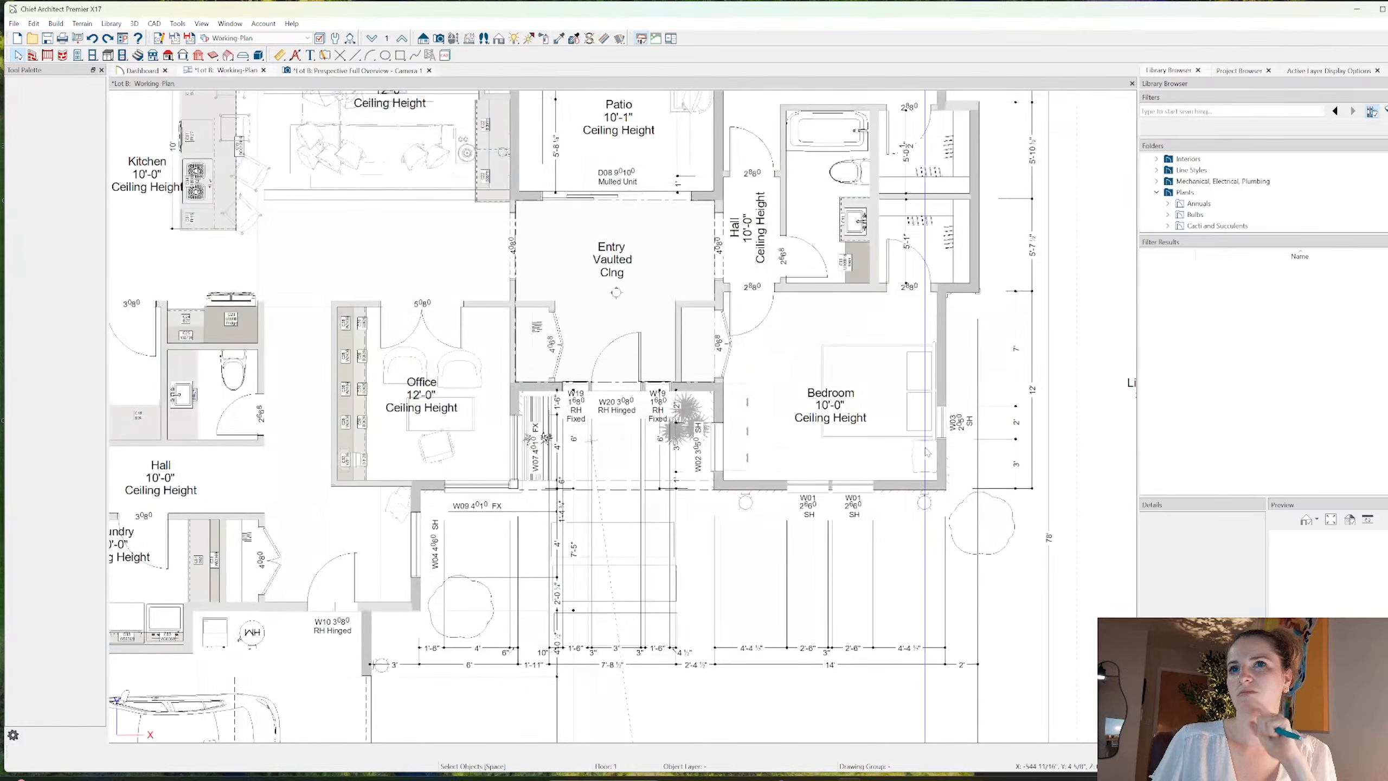
- Examine the floor plan around the entry and the roof planes above the front porch from a high 3D viewpoint
scroll(785, 361, "down", 2)
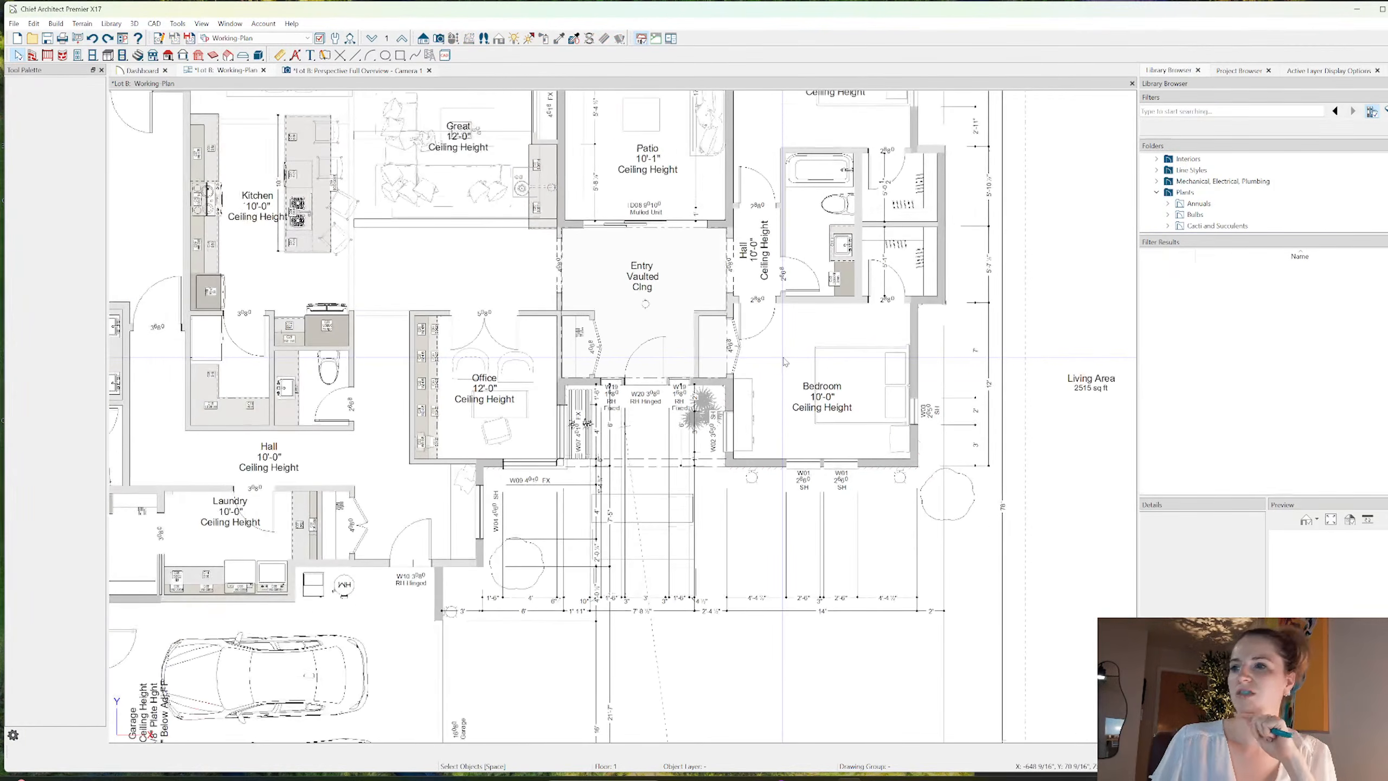
scroll(658, 520, "up", 1)
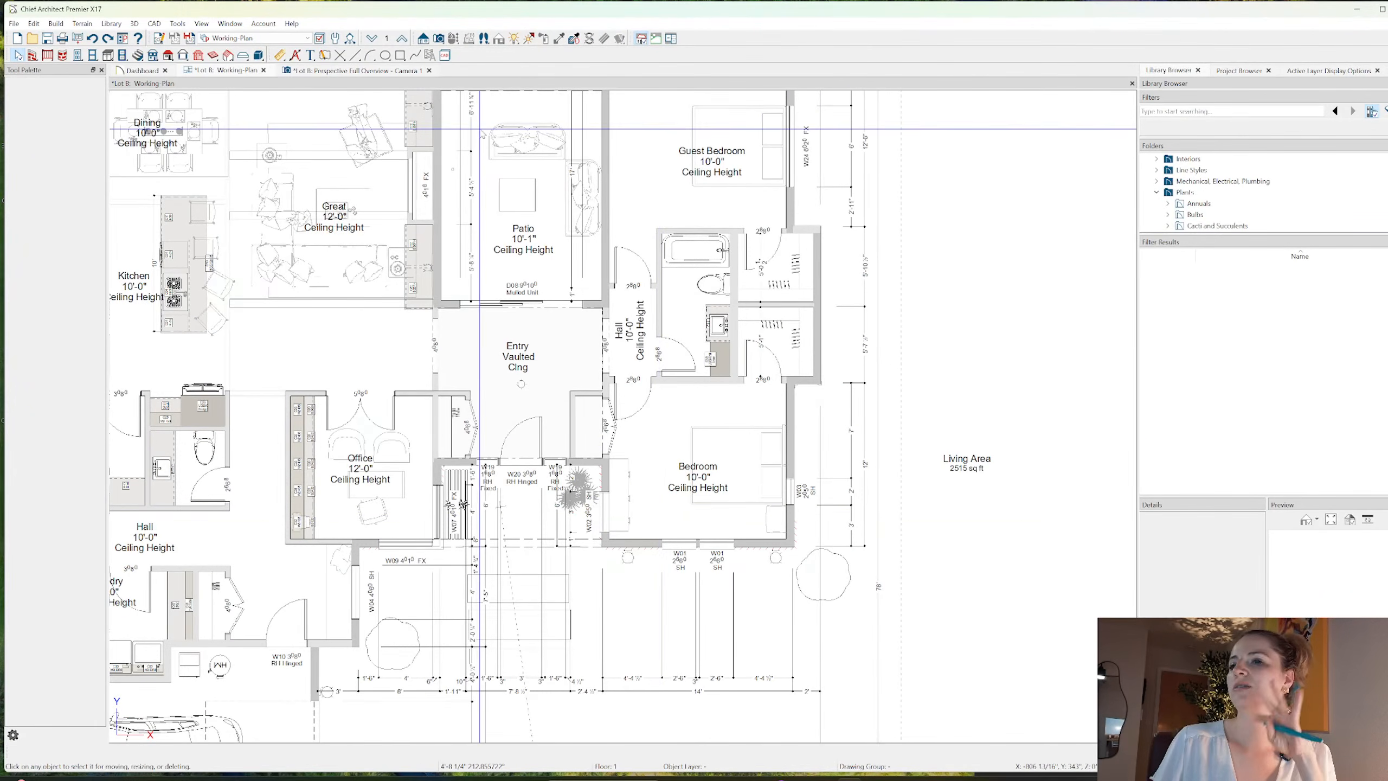
left_click(332, 71)
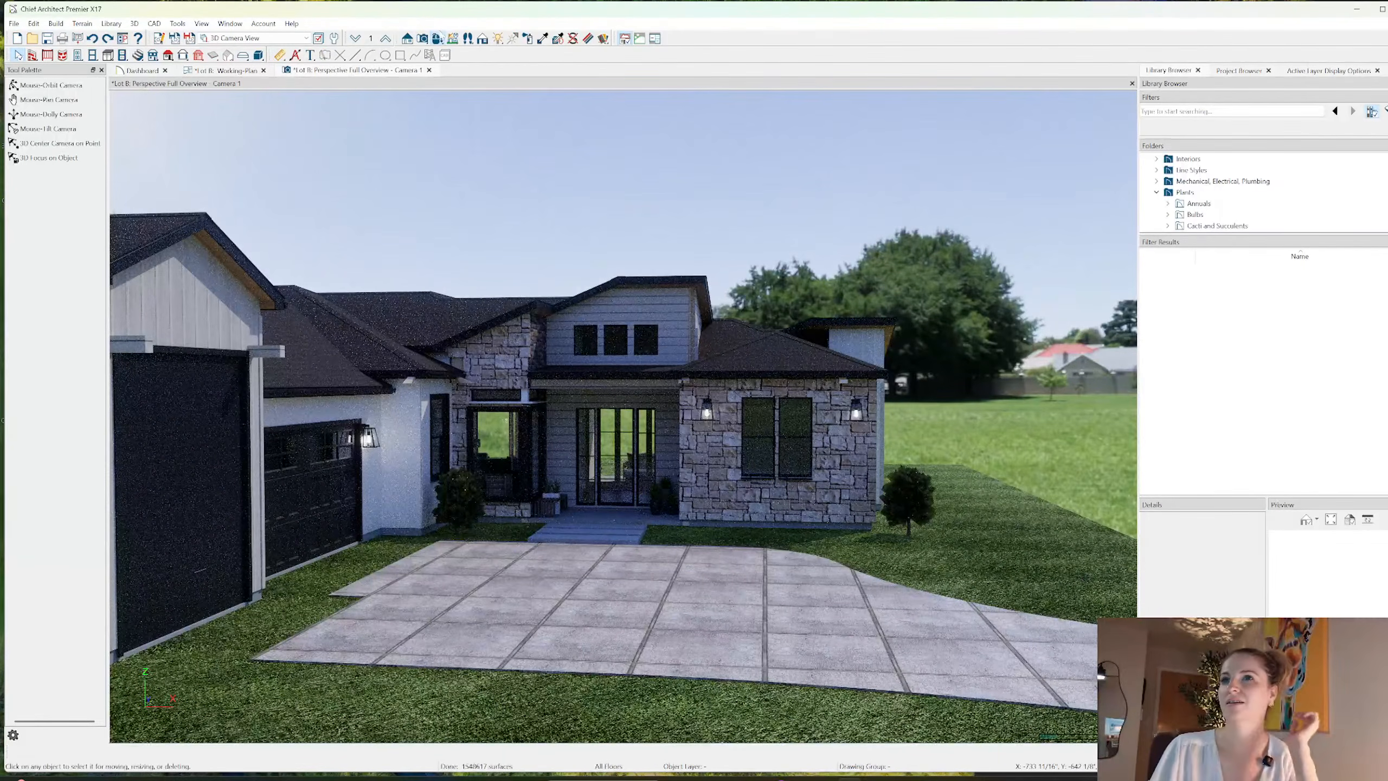
middle_click_drag(552, 283, 544, 350)
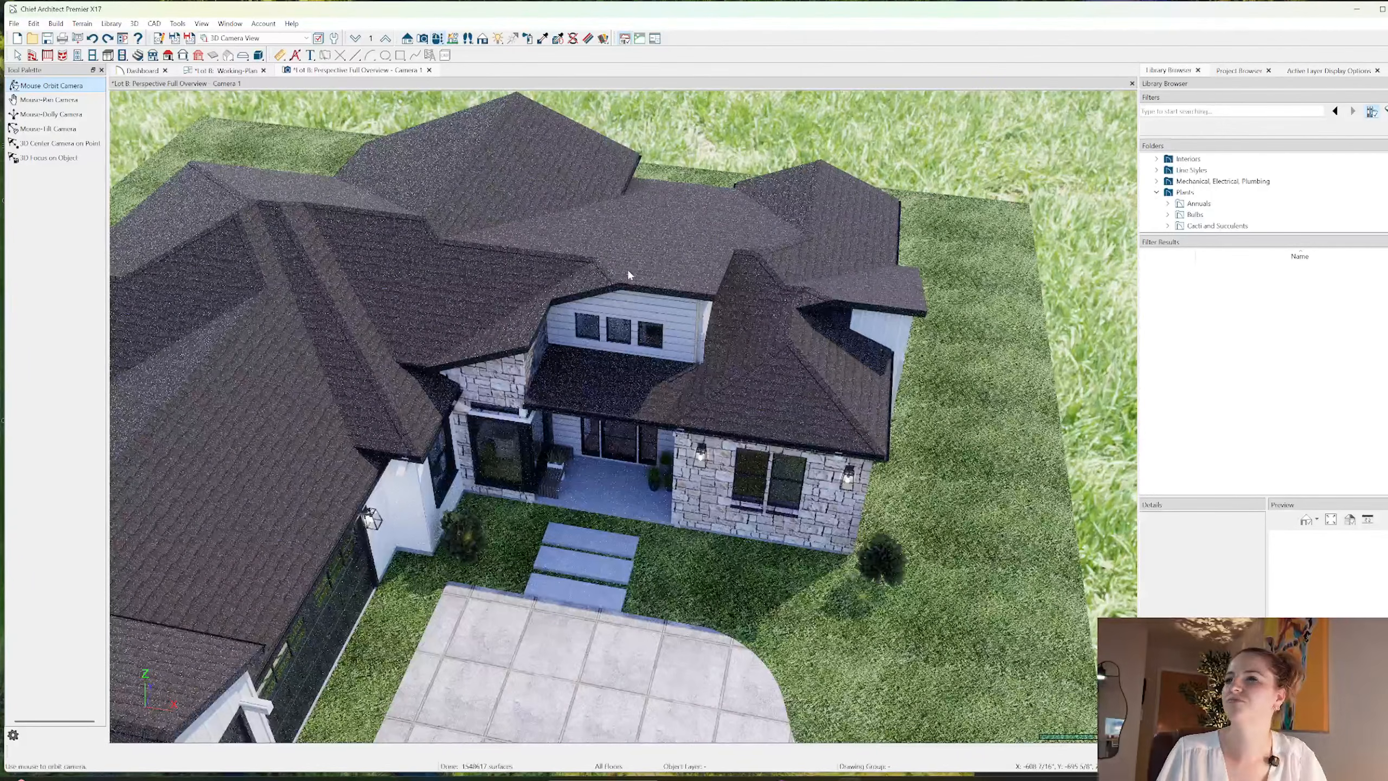
- Extend the edge of the roof plane above the three transom windows slightly toward the entry bay
key("space")
scroll(620, 268, "up", 2)
left_click(606, 274)
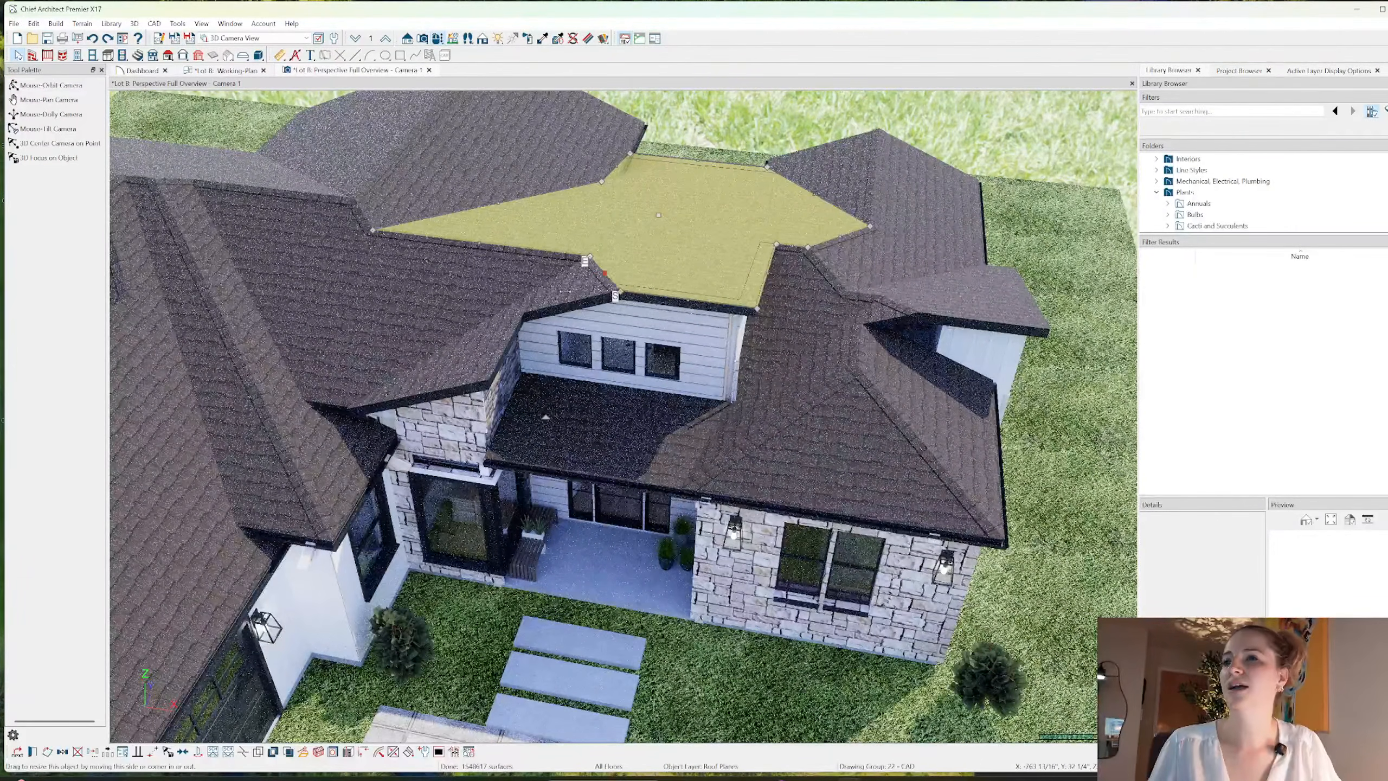
left_click_drag(585, 291, 577, 286)
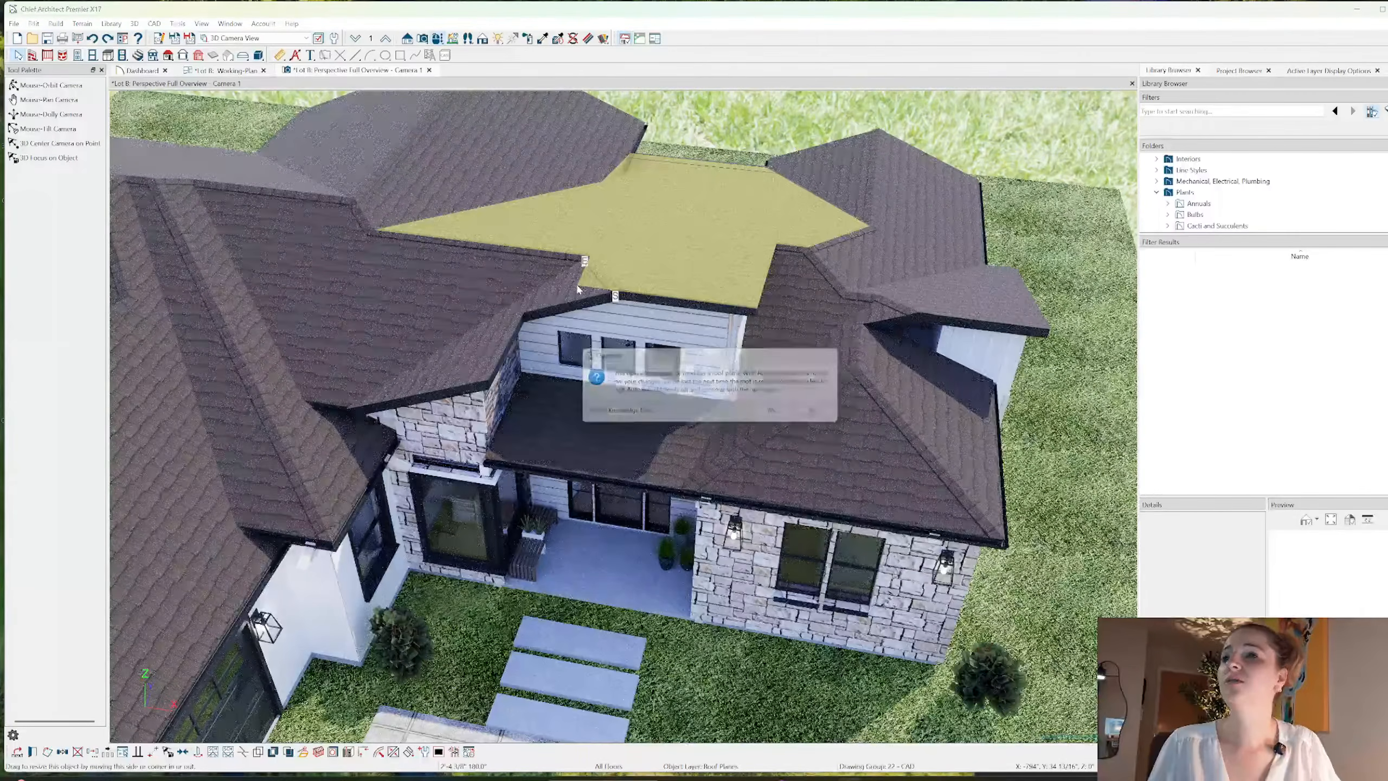
left_click(792, 414)
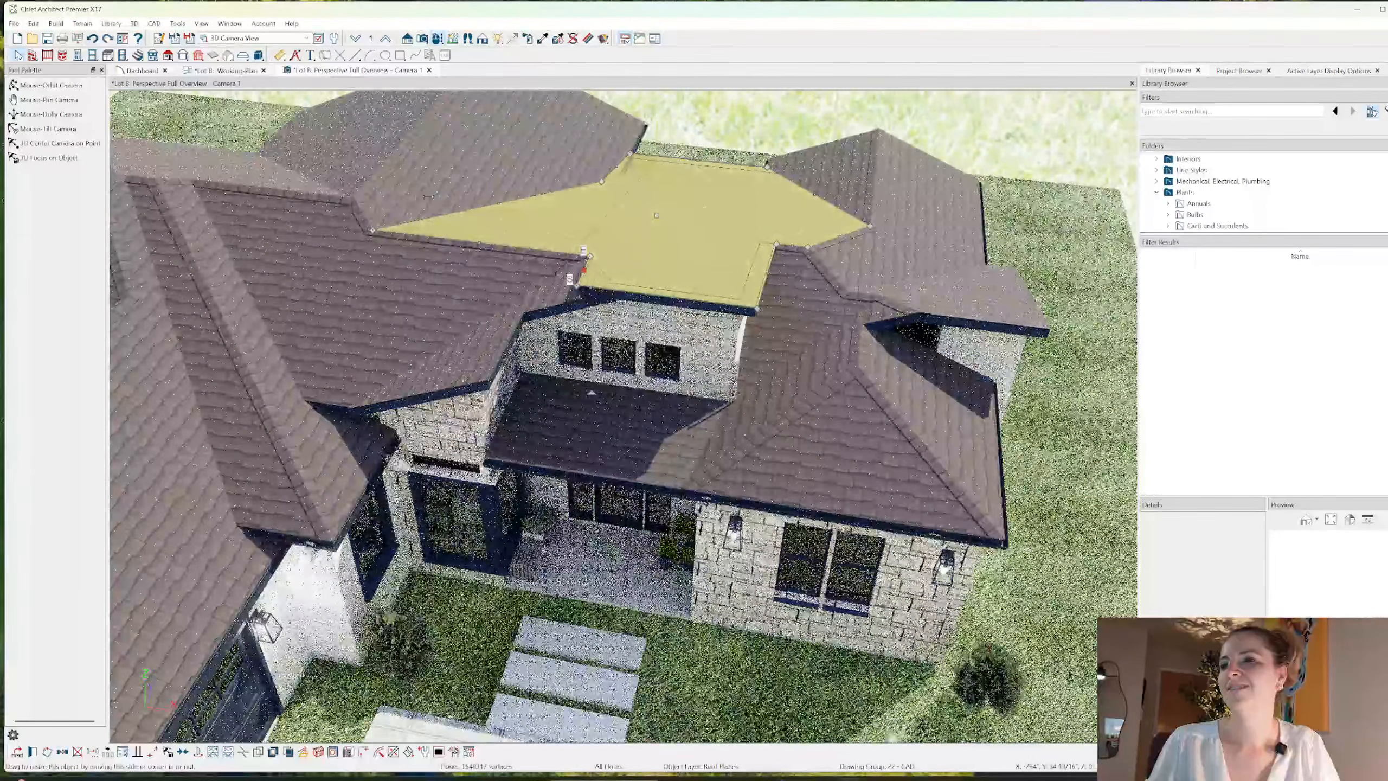
- Change the 3D view's rendering technique to Standard
left_click(134, 24)
left_click(134, 23)
left_click(134, 23)
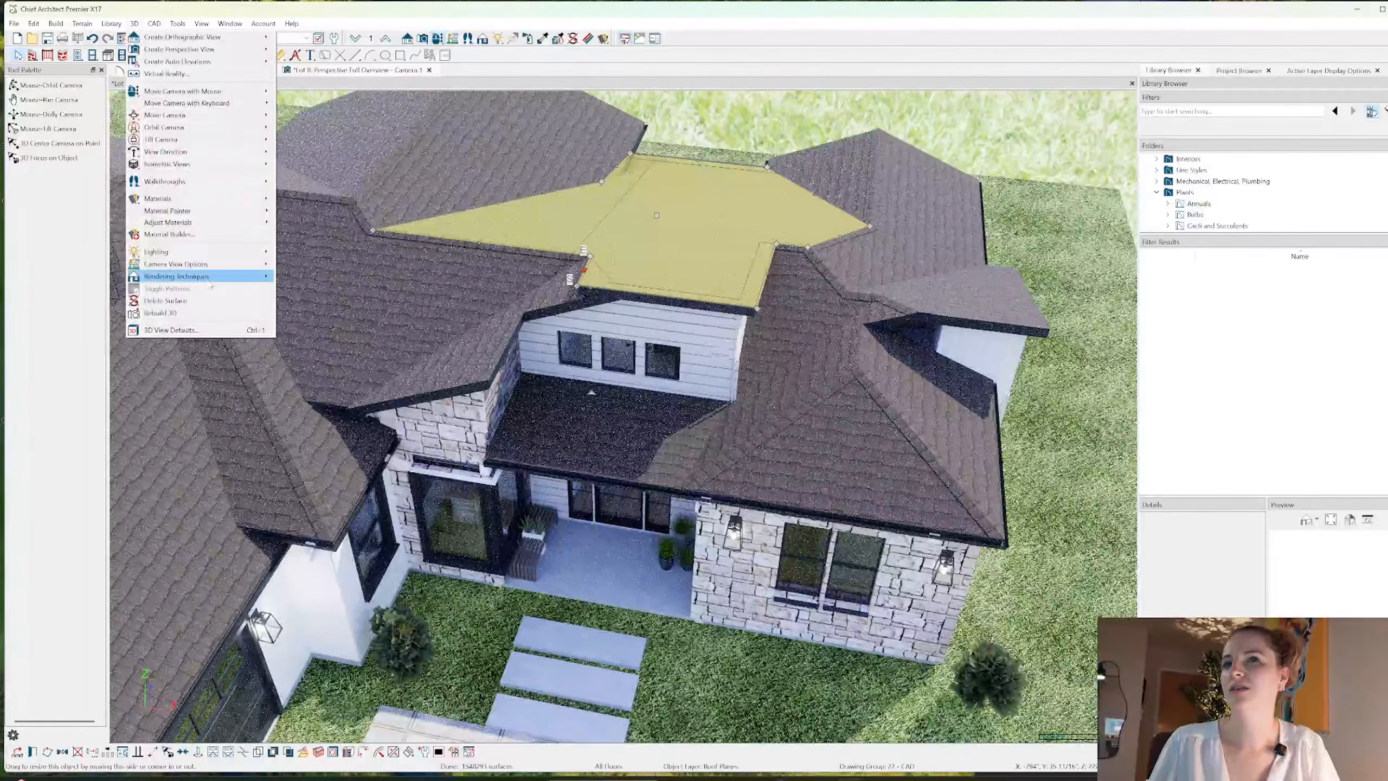
mouse_move(241, 281)
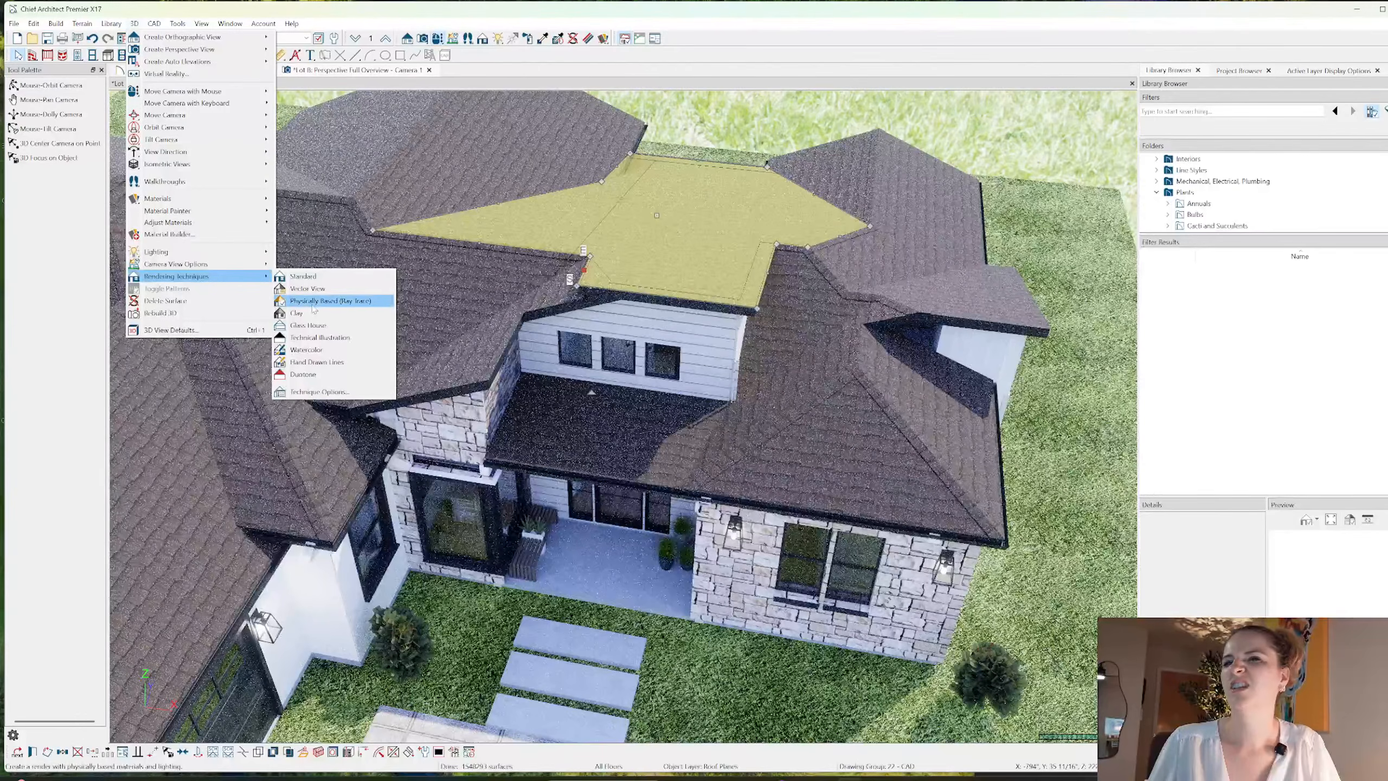
left_click(303, 276)
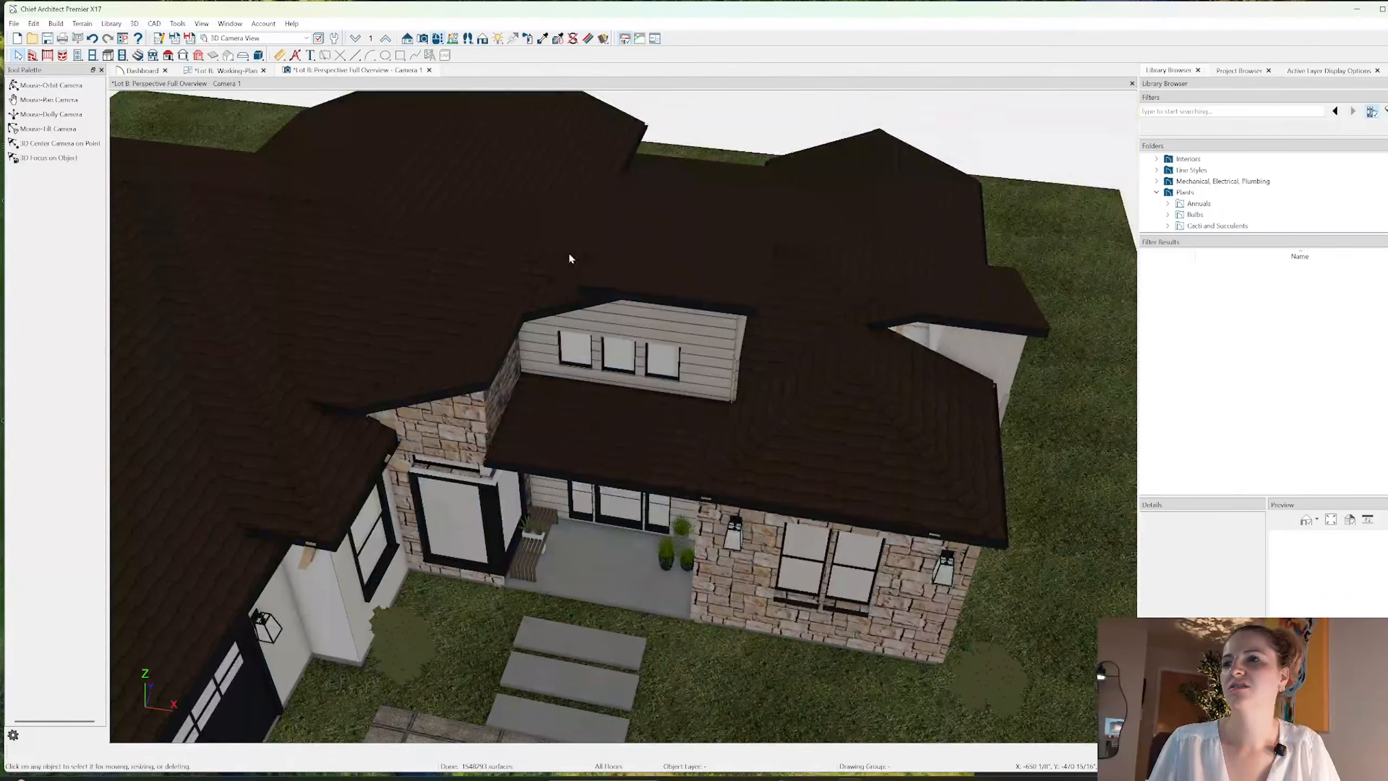
- Pull the entry bay's narrow roof plane back to the stone wall and extend the transom-window roof plane over the resulting gap
left_click(570, 309)
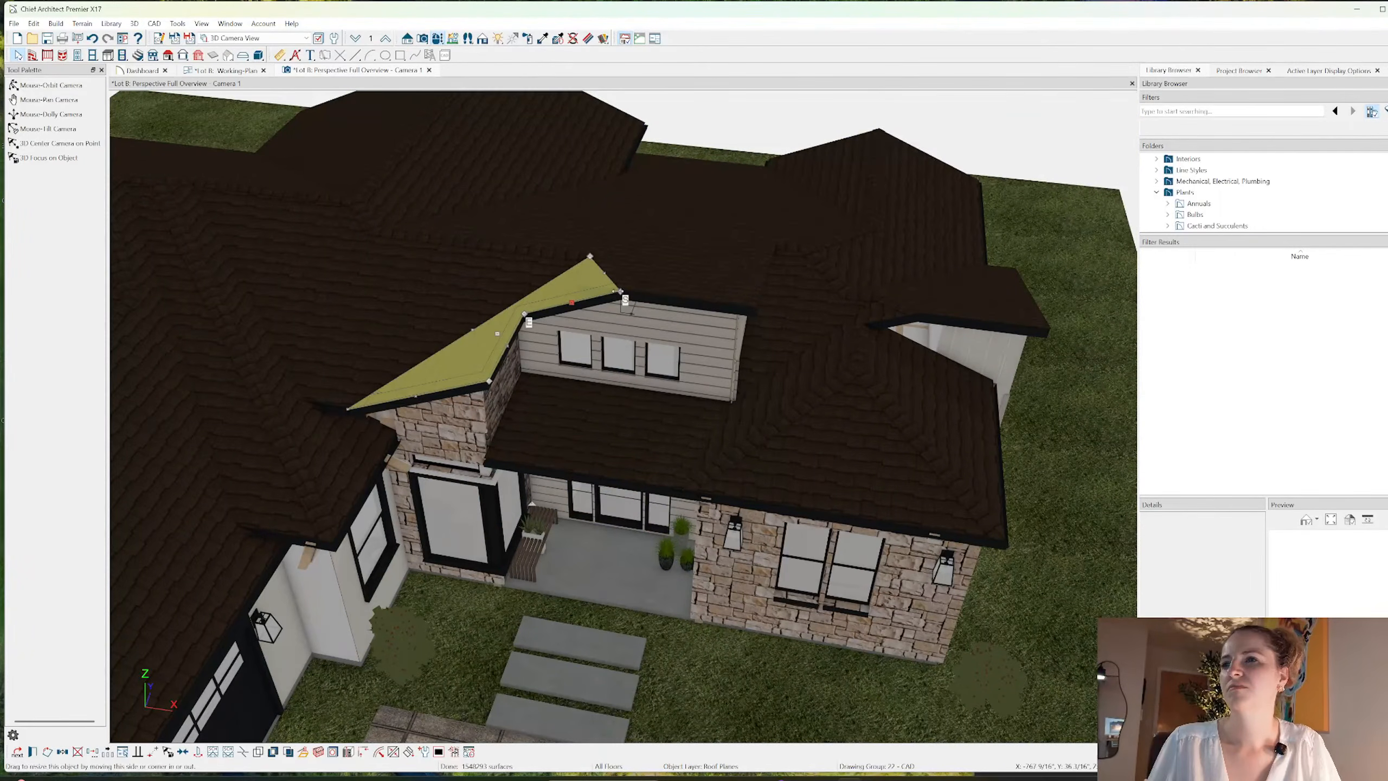
left_click_drag(529, 301, 570, 303)
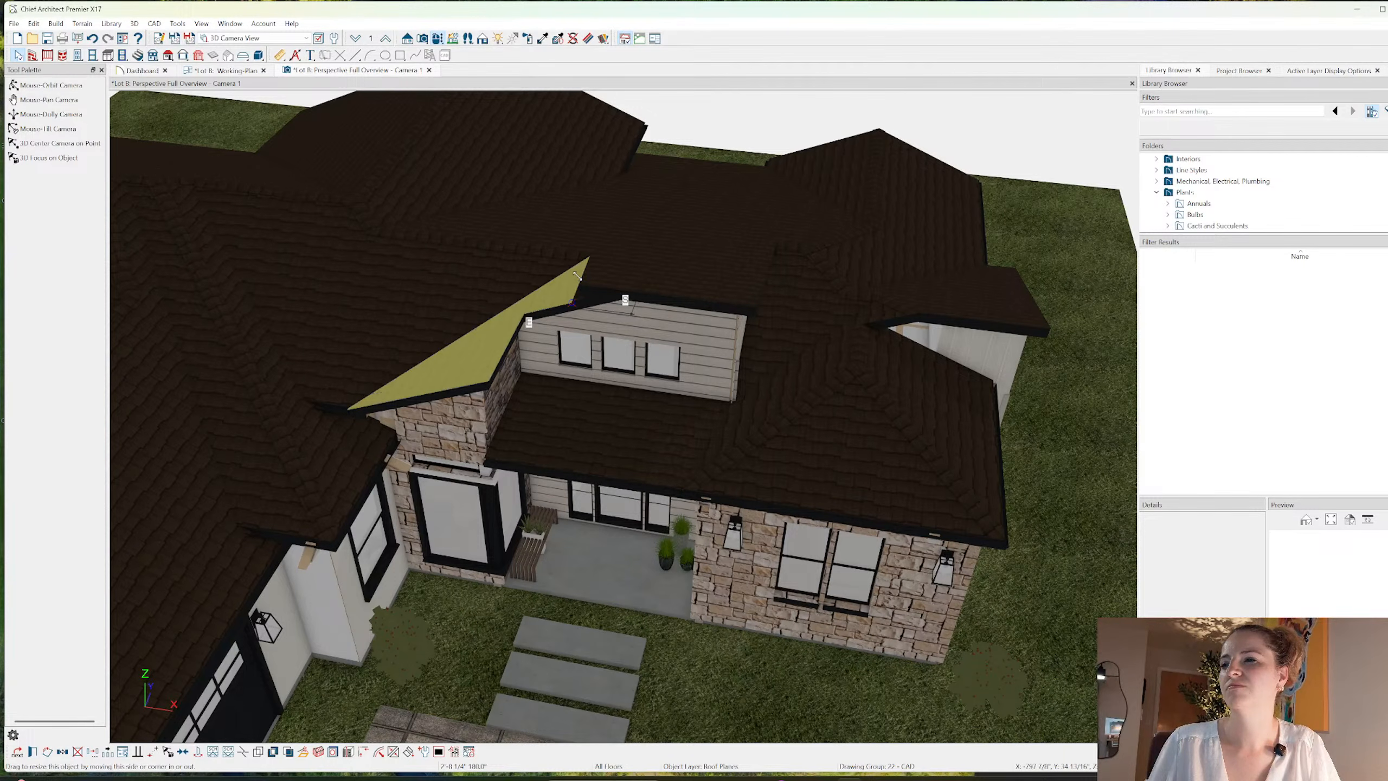
left_click_drag(575, 298, 523, 313)
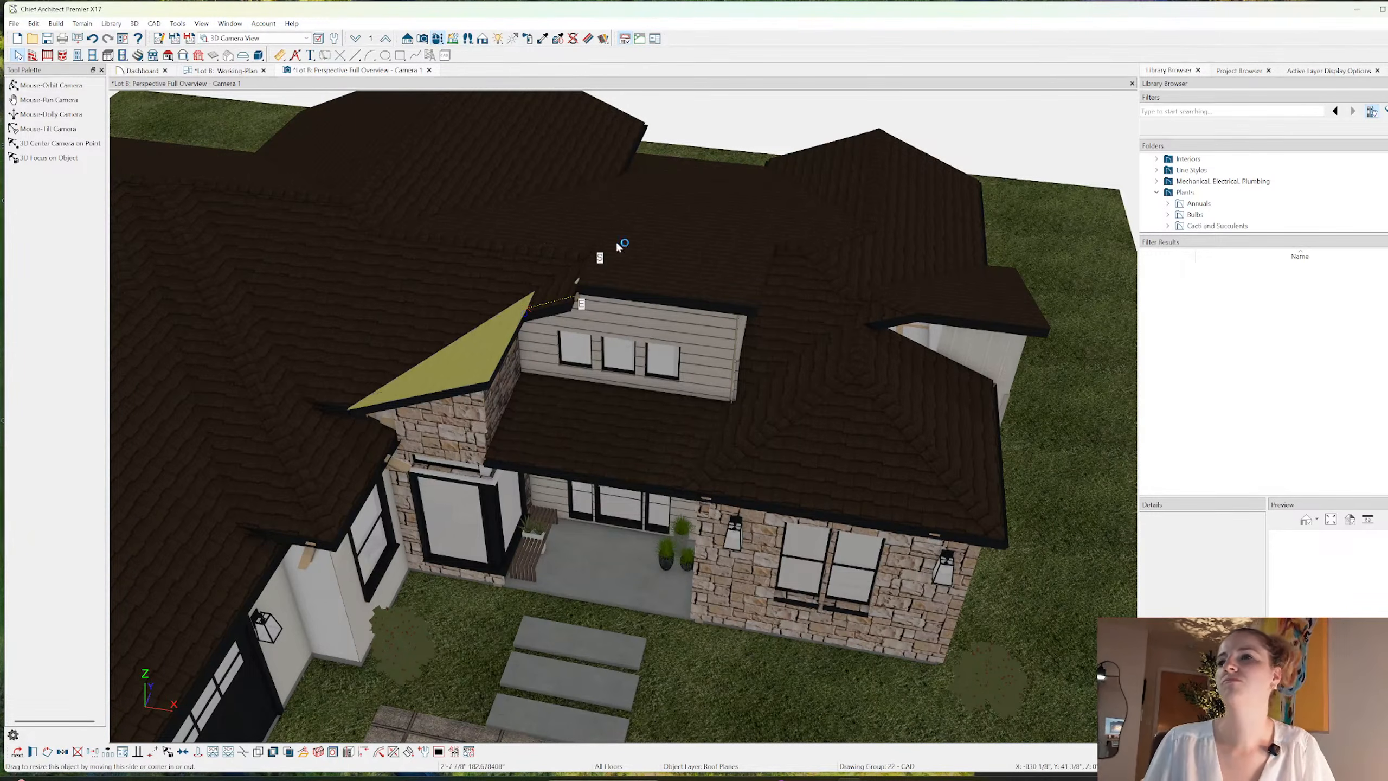
left_click(589, 274)
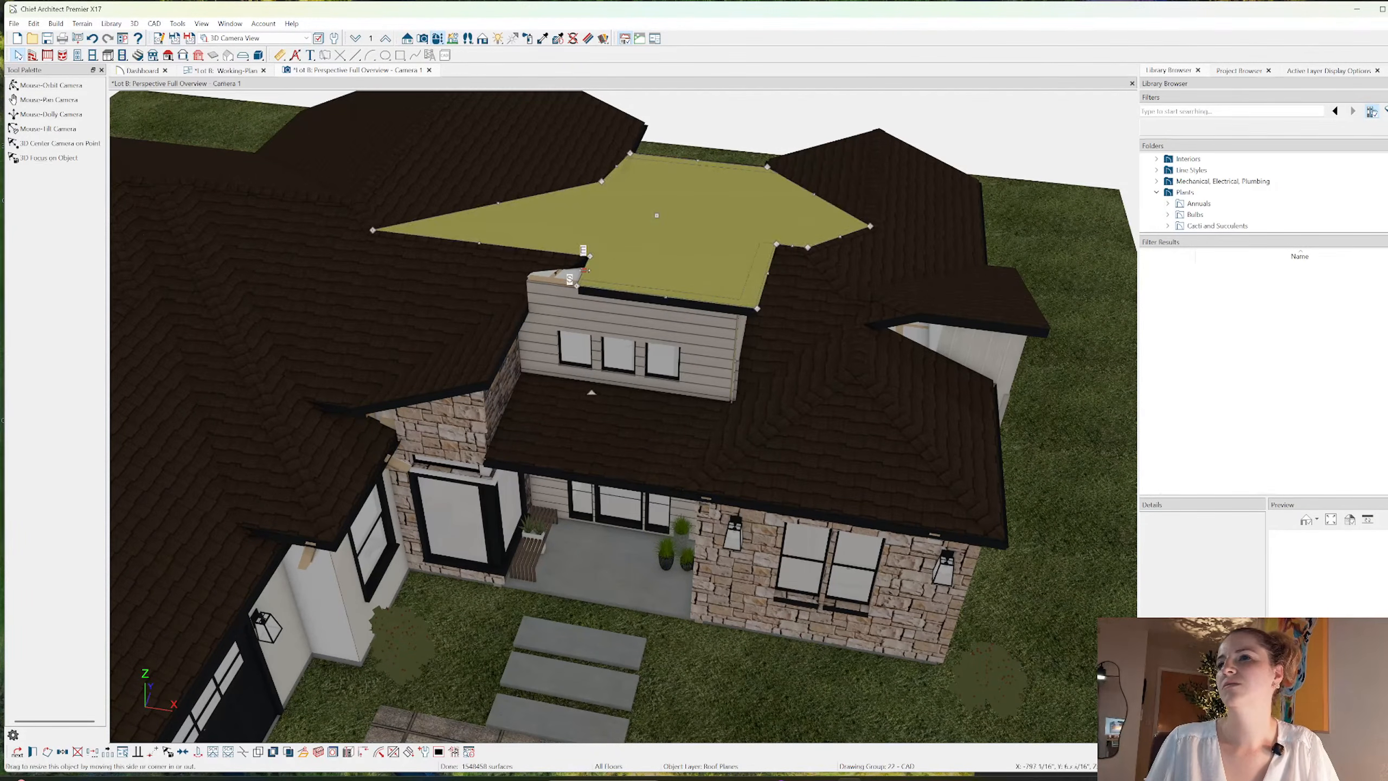
left_click_drag(511, 266, 511, 266)
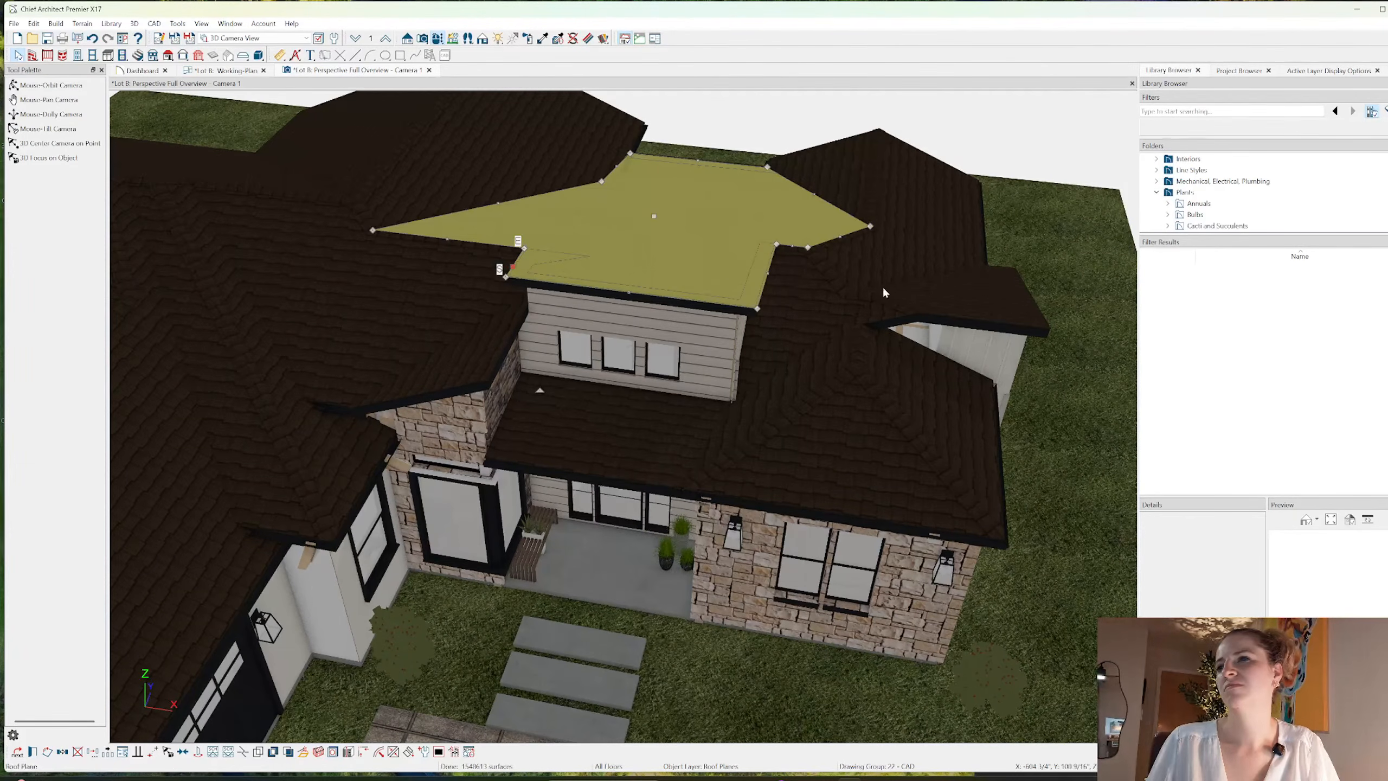
- Extend the inner edge of the side wing's front-facing roof plane to the wall with the transom windows
left_click(940, 302)
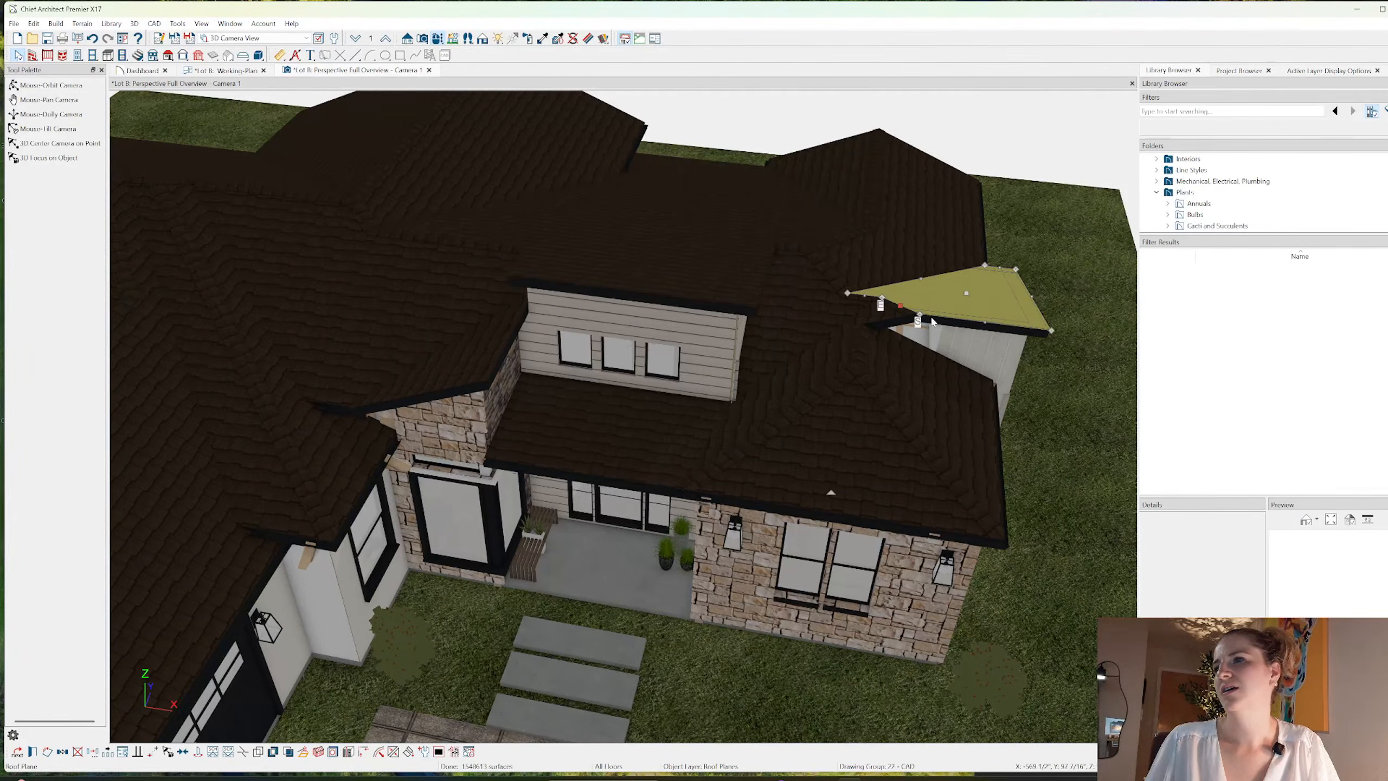
left_click(919, 319)
left_click(925, 307)
left_click_drag(919, 315, 879, 312)
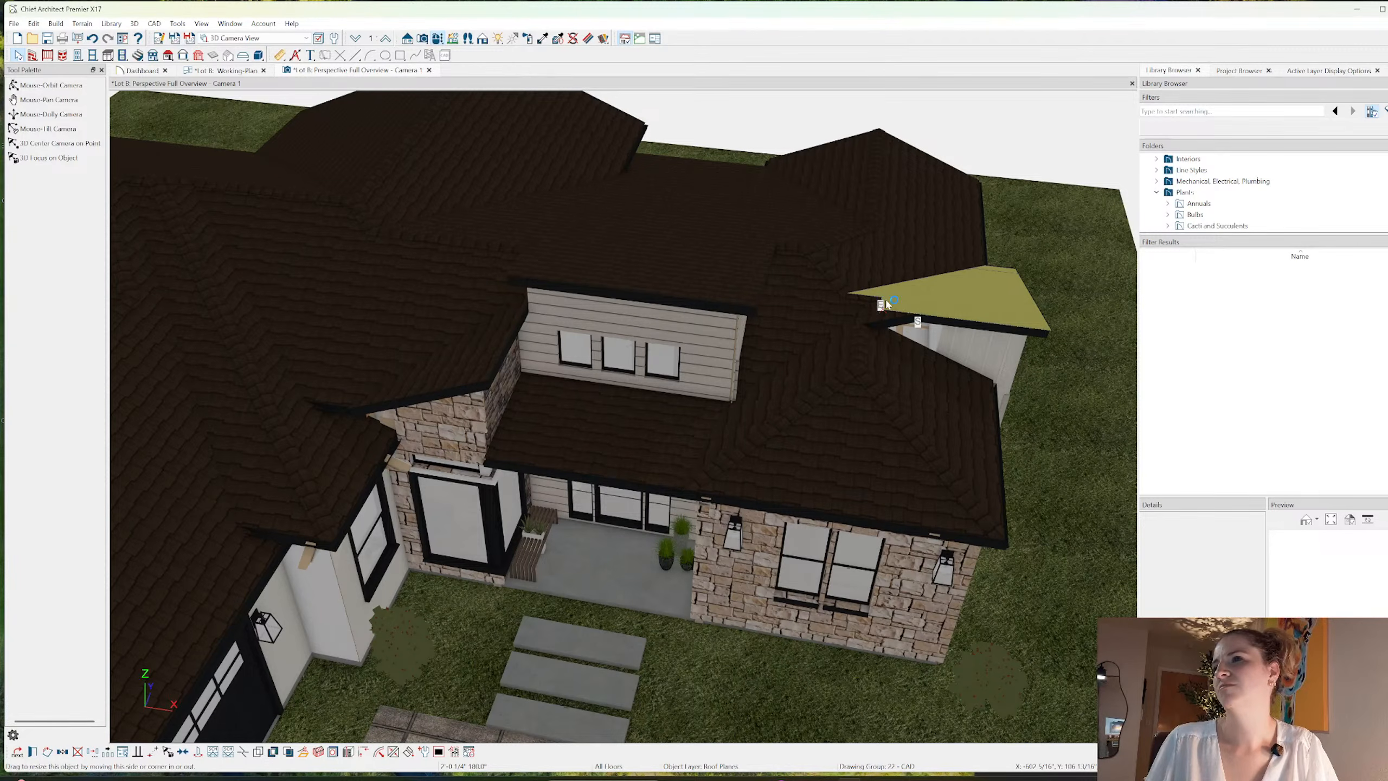
left_click_drag(879, 304, 878, 305)
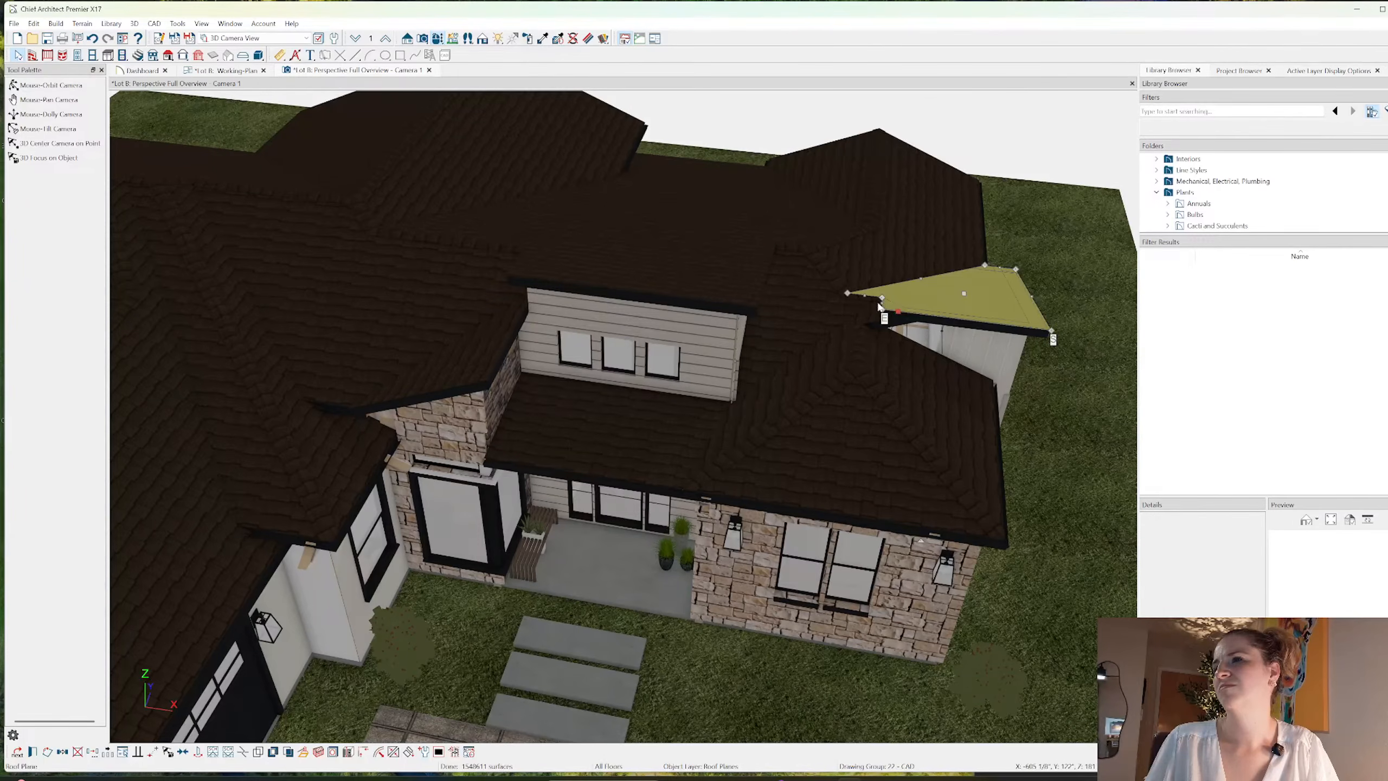
key("Escape")
left_click(891, 304)
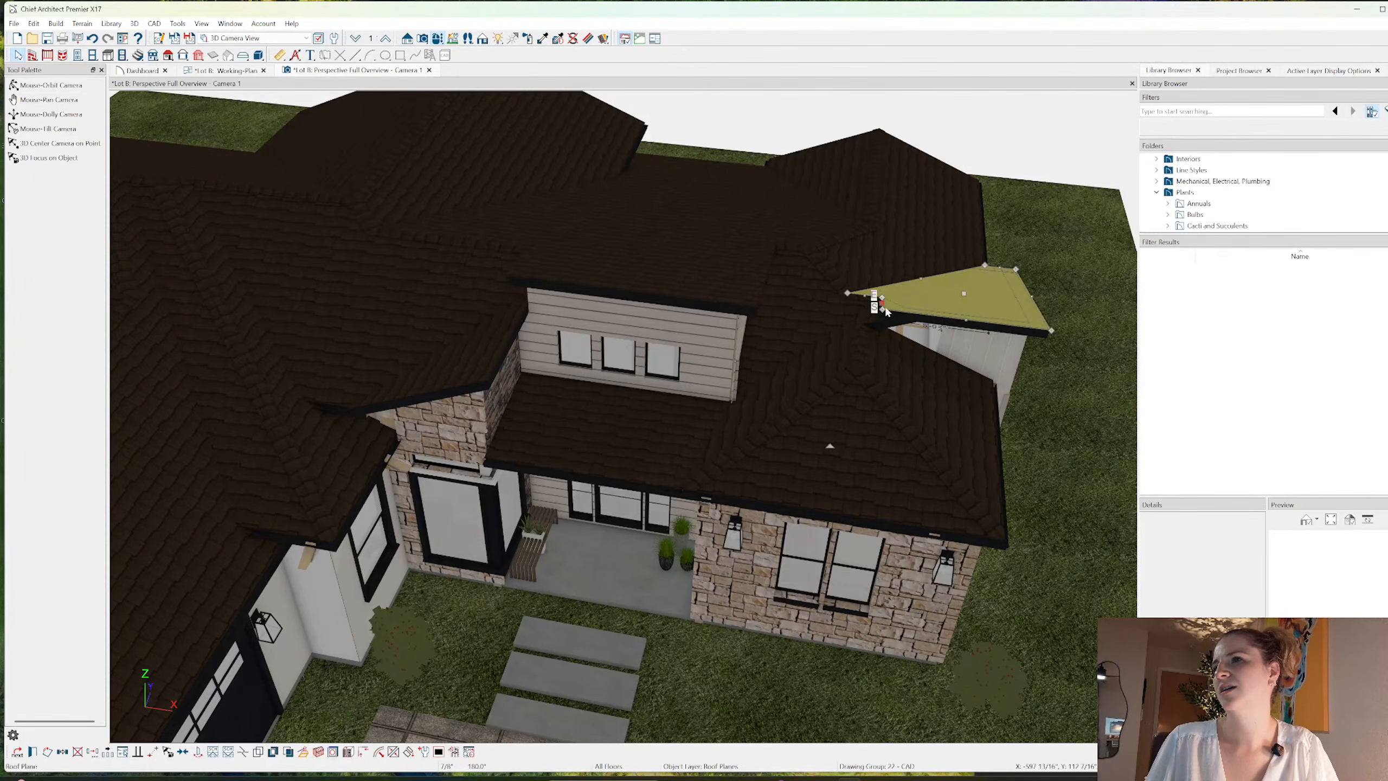
left_click_drag(882, 302, 752, 289)
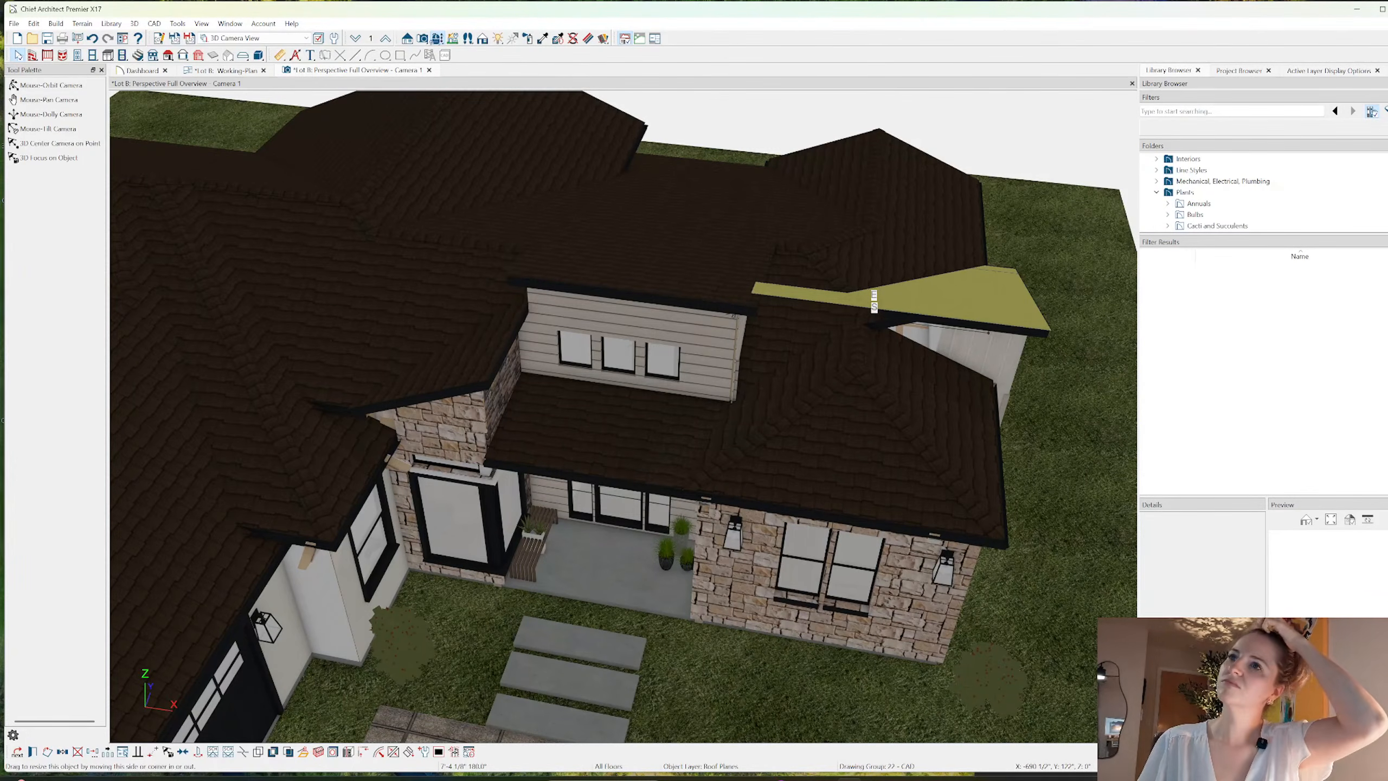
- From a side viewpoint, extend the short inner edge of the side wing's large roof plane toward the transom-window roof
left_click(437, 38)
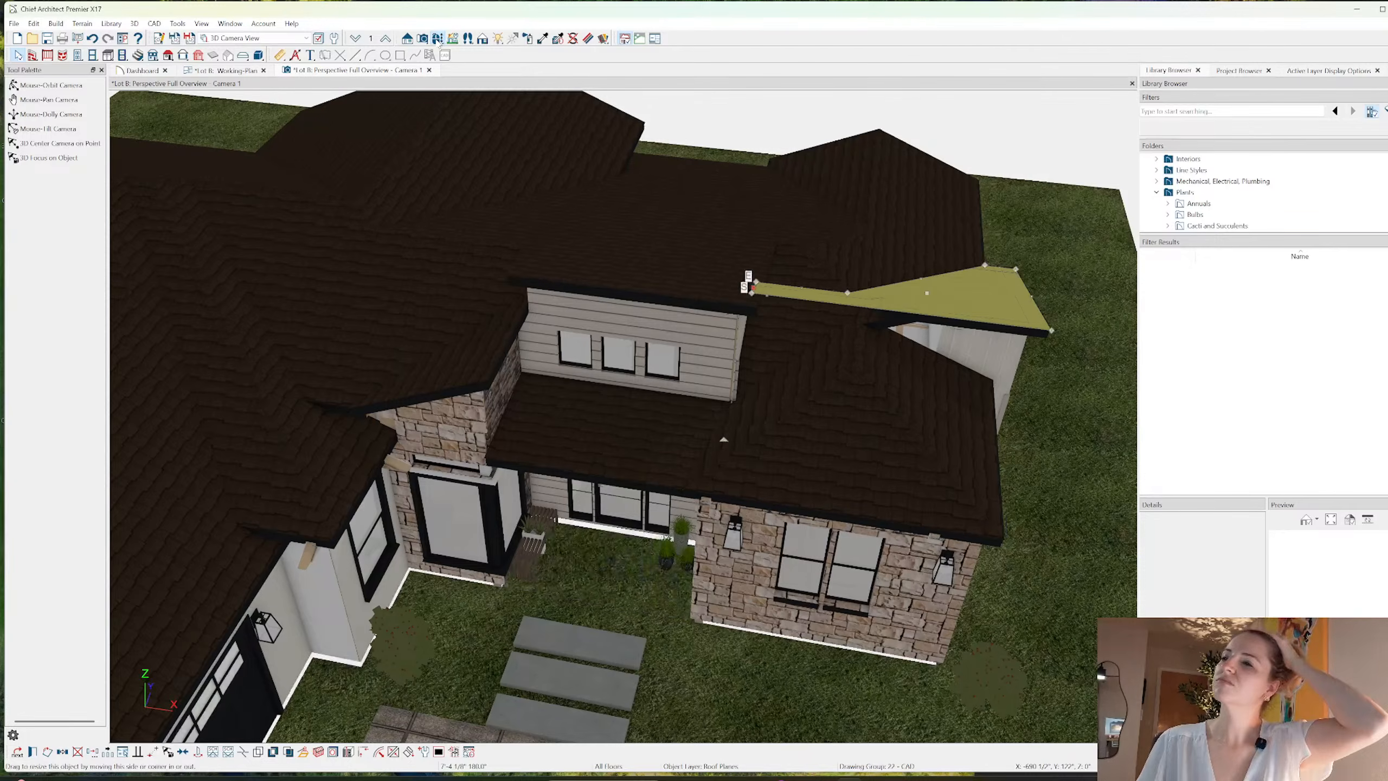
left_click(438, 41)
left_click_drag(747, 236, 571, 235)
middle_click_drag(604, 183, 613, 260)
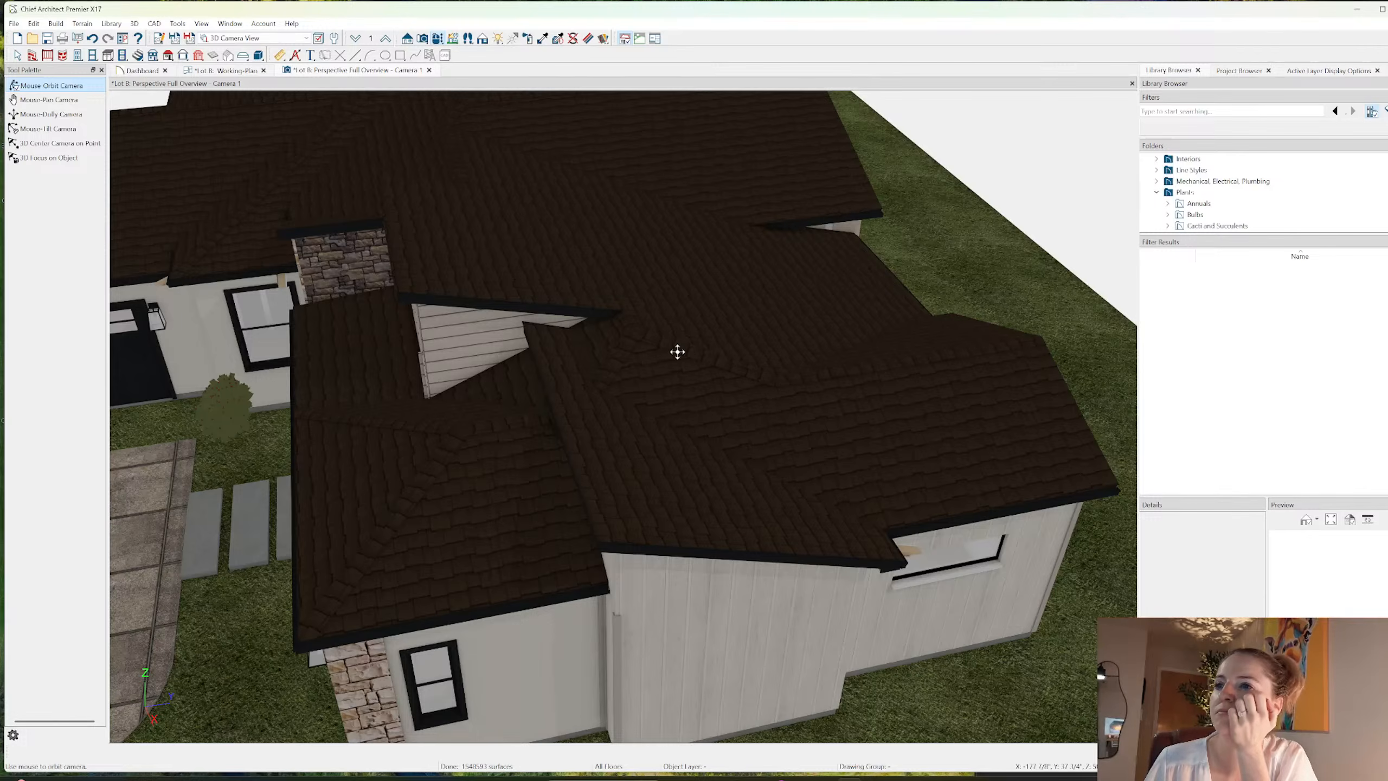
key("space")
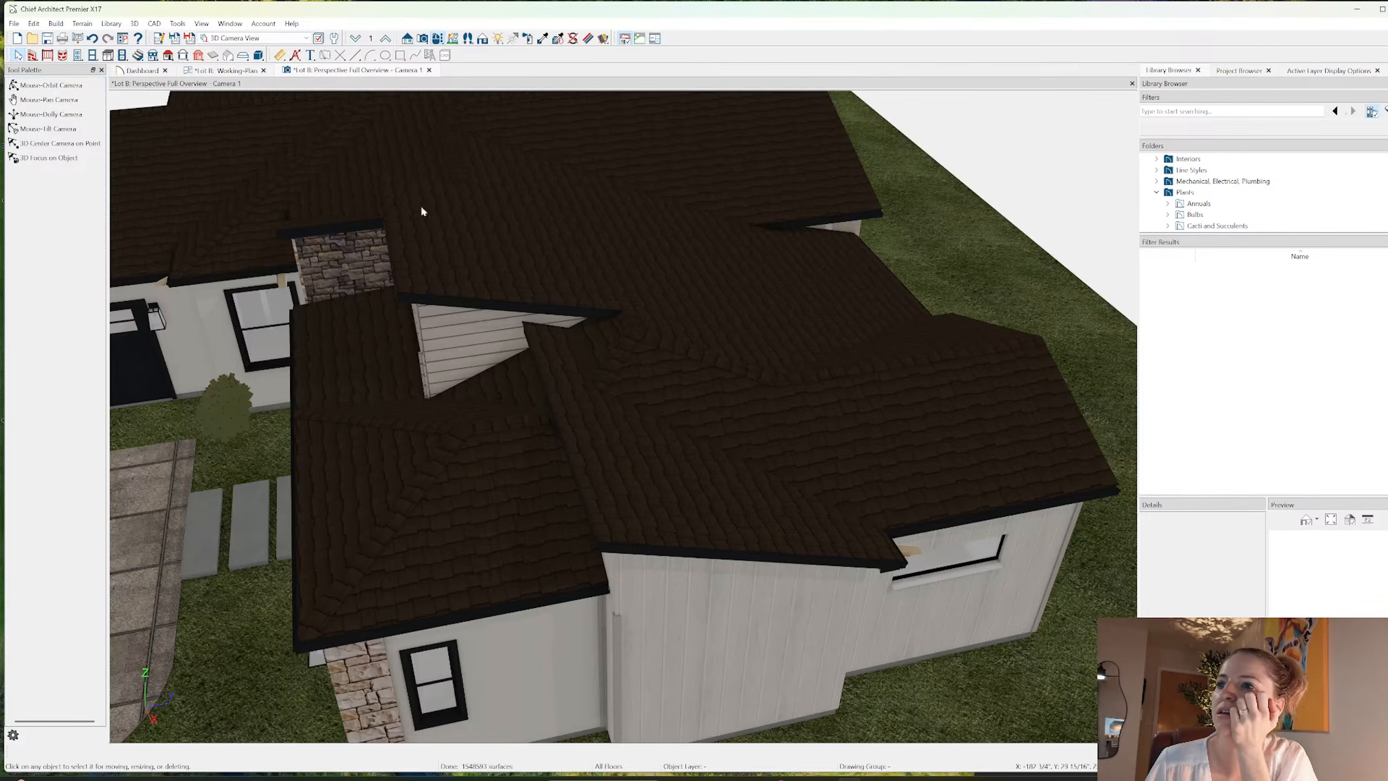
left_click(666, 326)
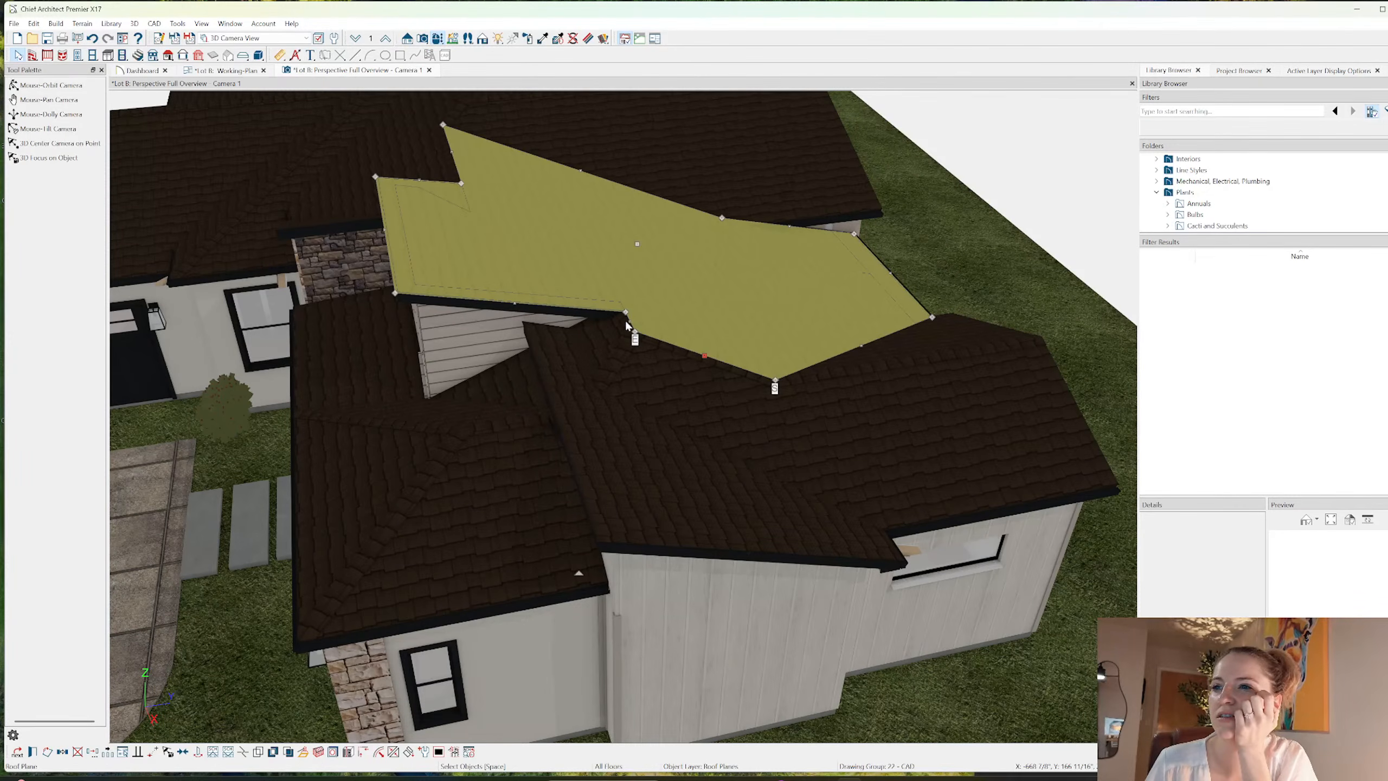
left_click_drag(629, 320, 631, 318)
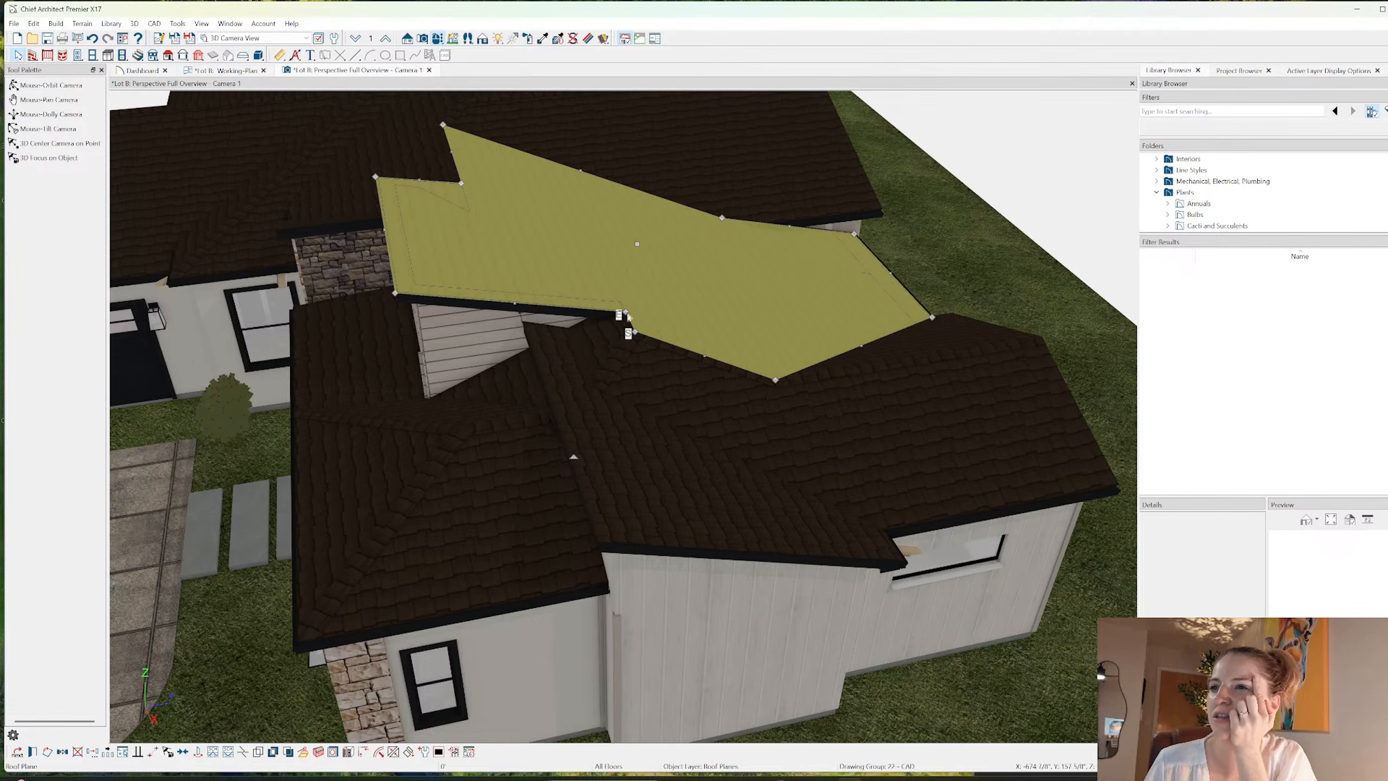
left_click(619, 374)
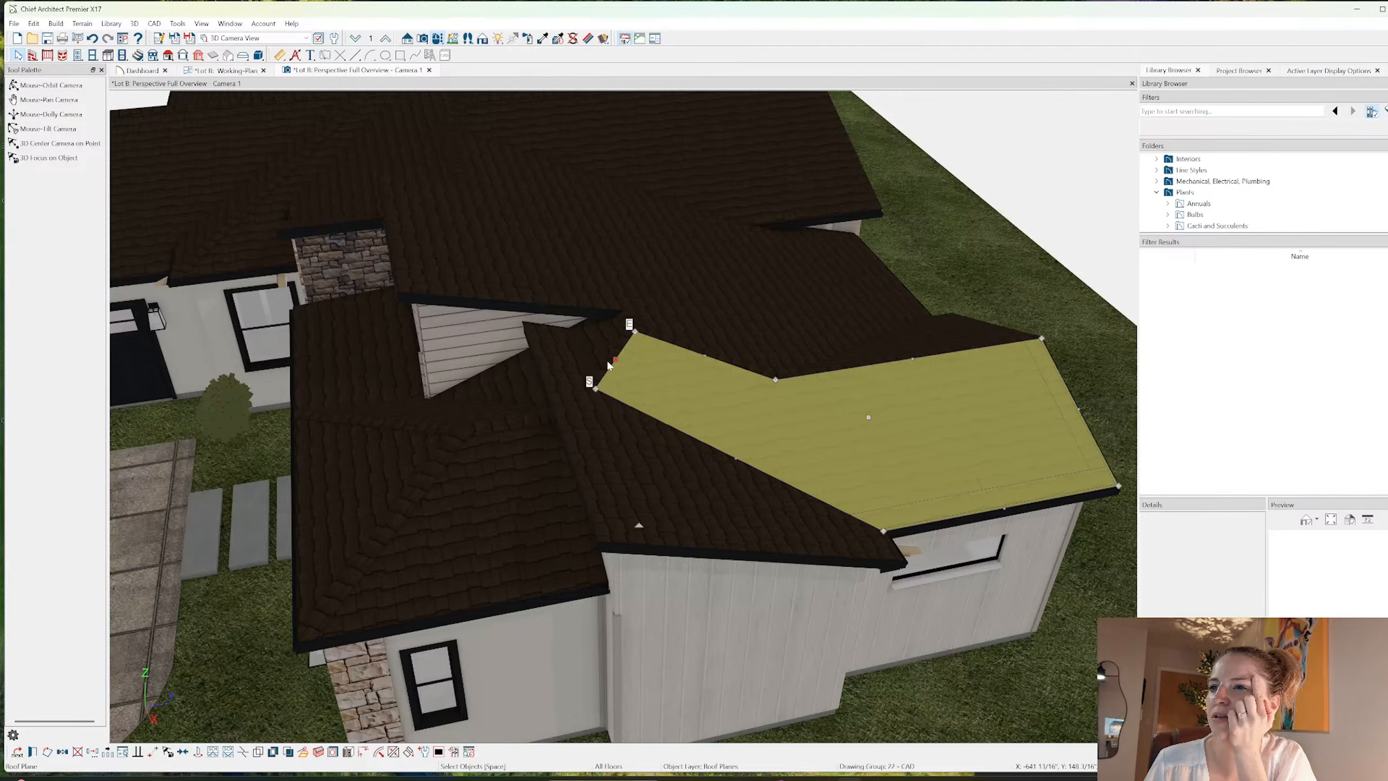
left_click_drag(615, 360, 565, 323)
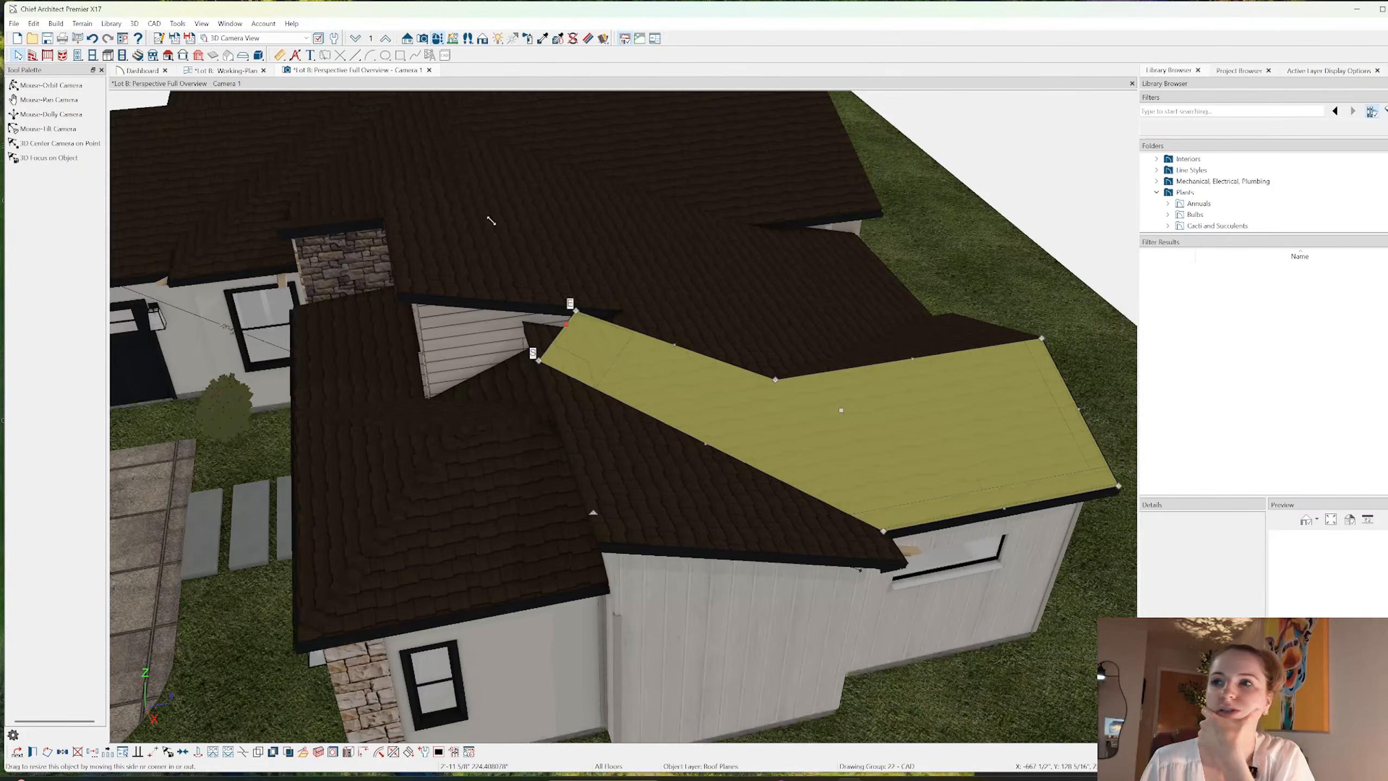
- Move the upper inner corner of the side wing's large roof plane to the eave of the transom-window roof
key("Escape")
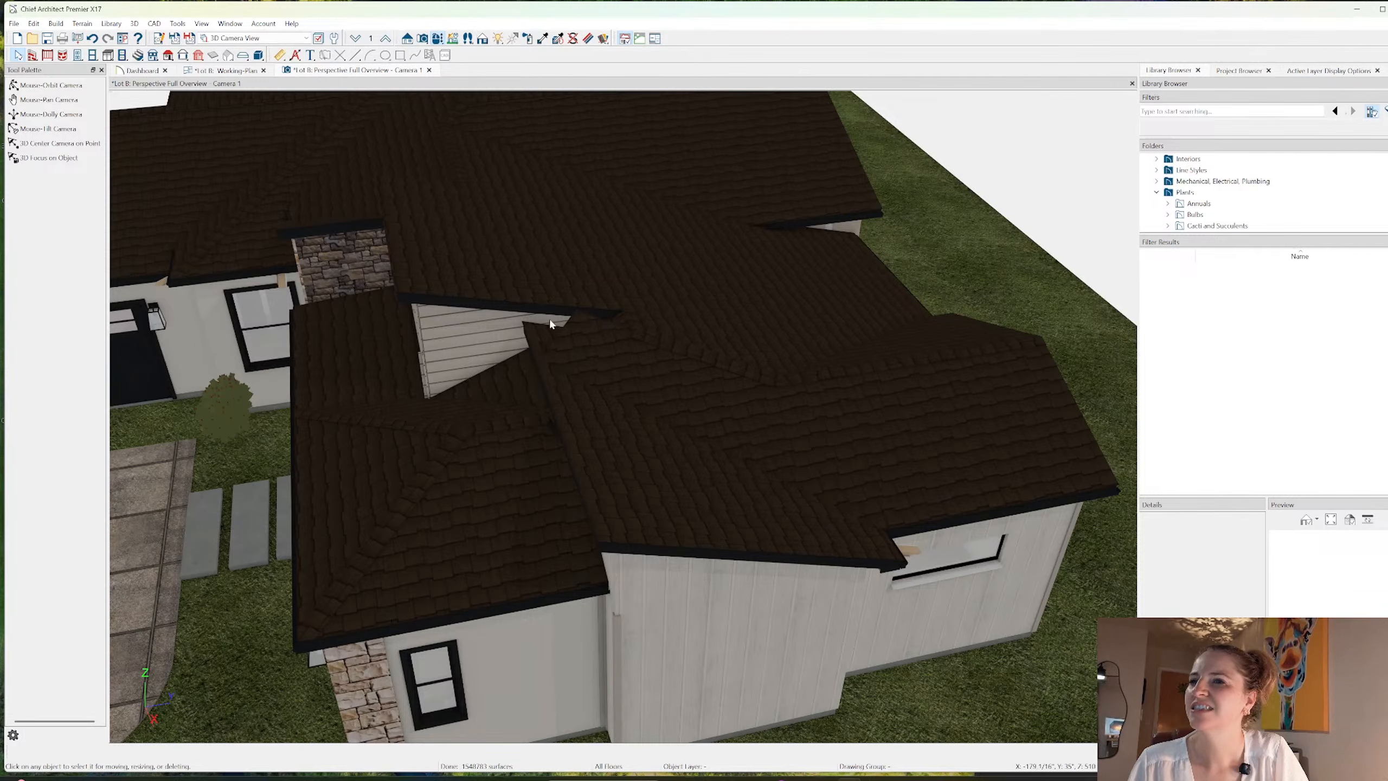
left_click(574, 335)
left_click_drag(572, 310, 515, 293)
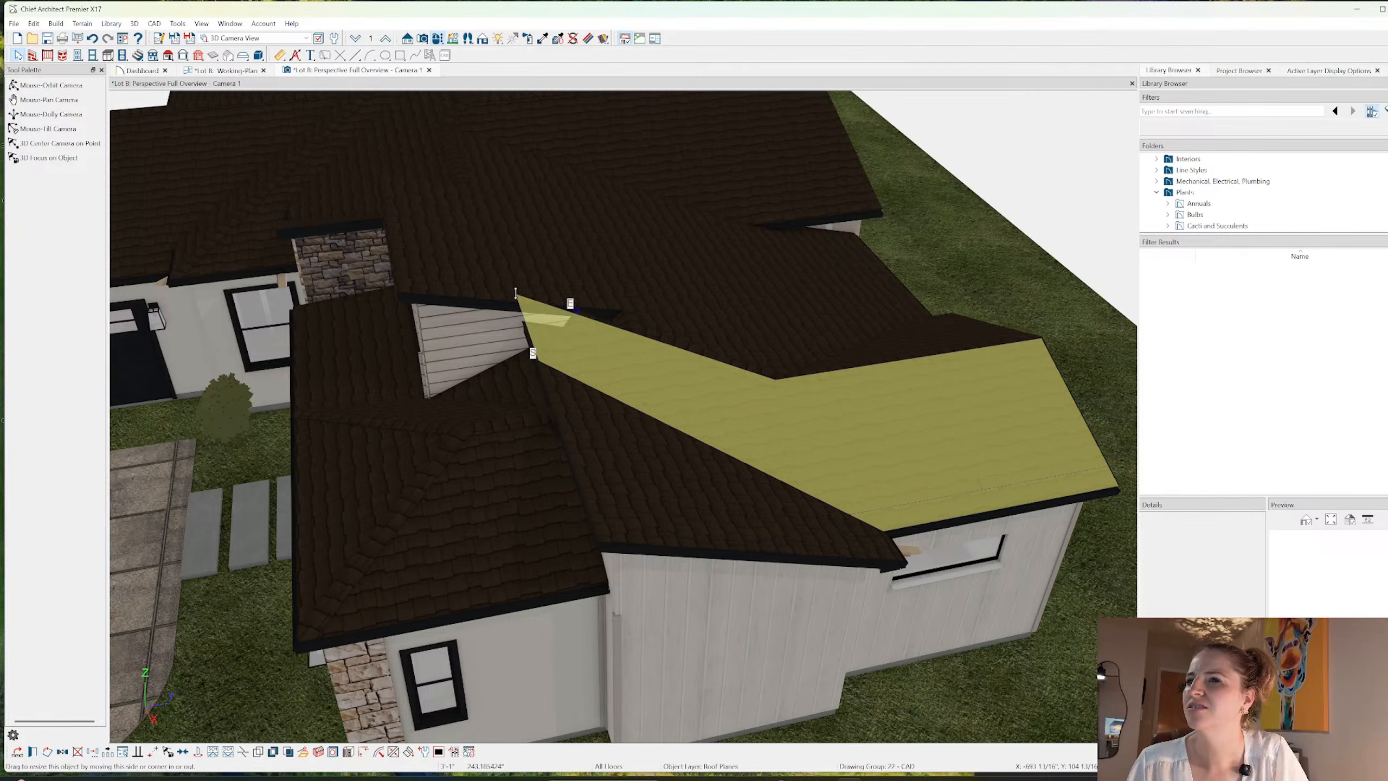
left_click_drag(516, 294, 516, 293)
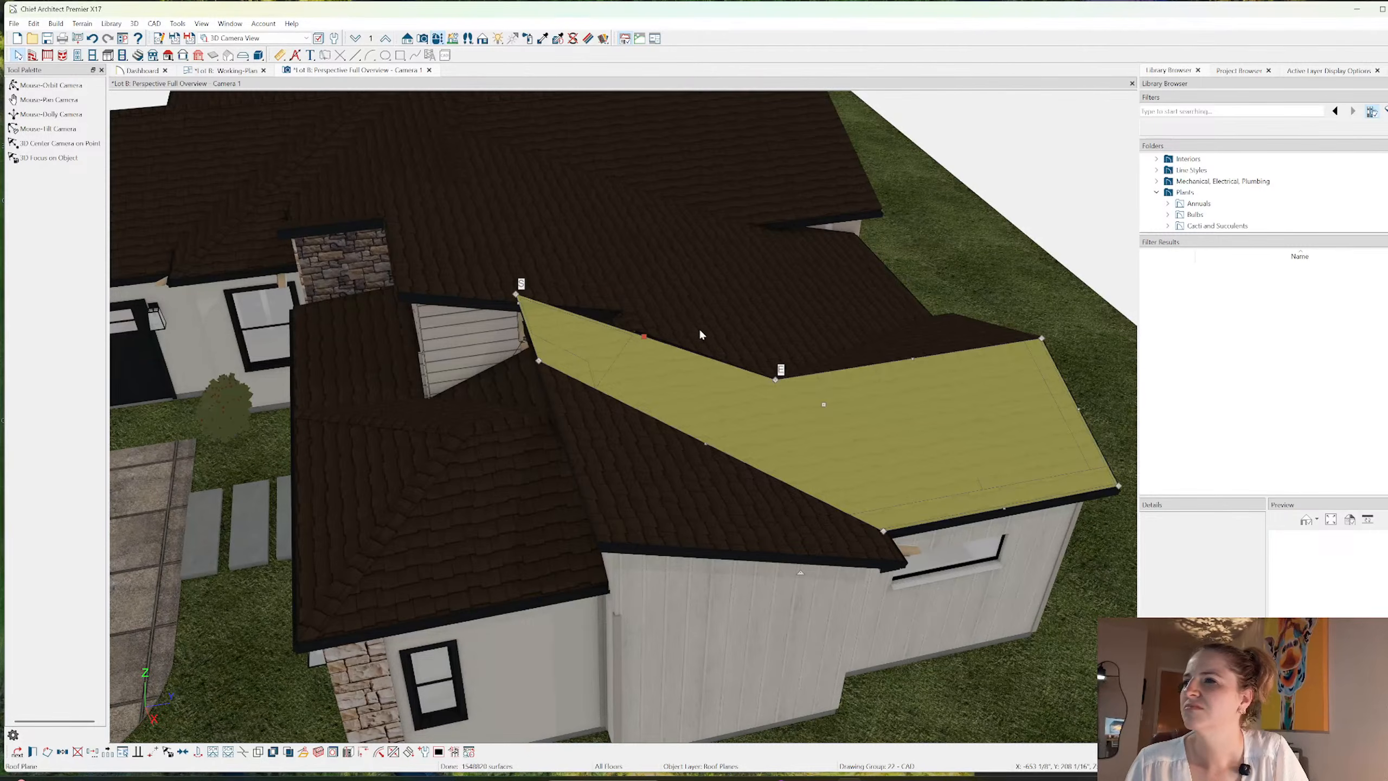
key("Escape")
- Try to extend the side wing's attic wall section behind the front hip roof toward the transom-window wall
left_click(51, 85)
left_click_drag(633, 282, 706, 255)
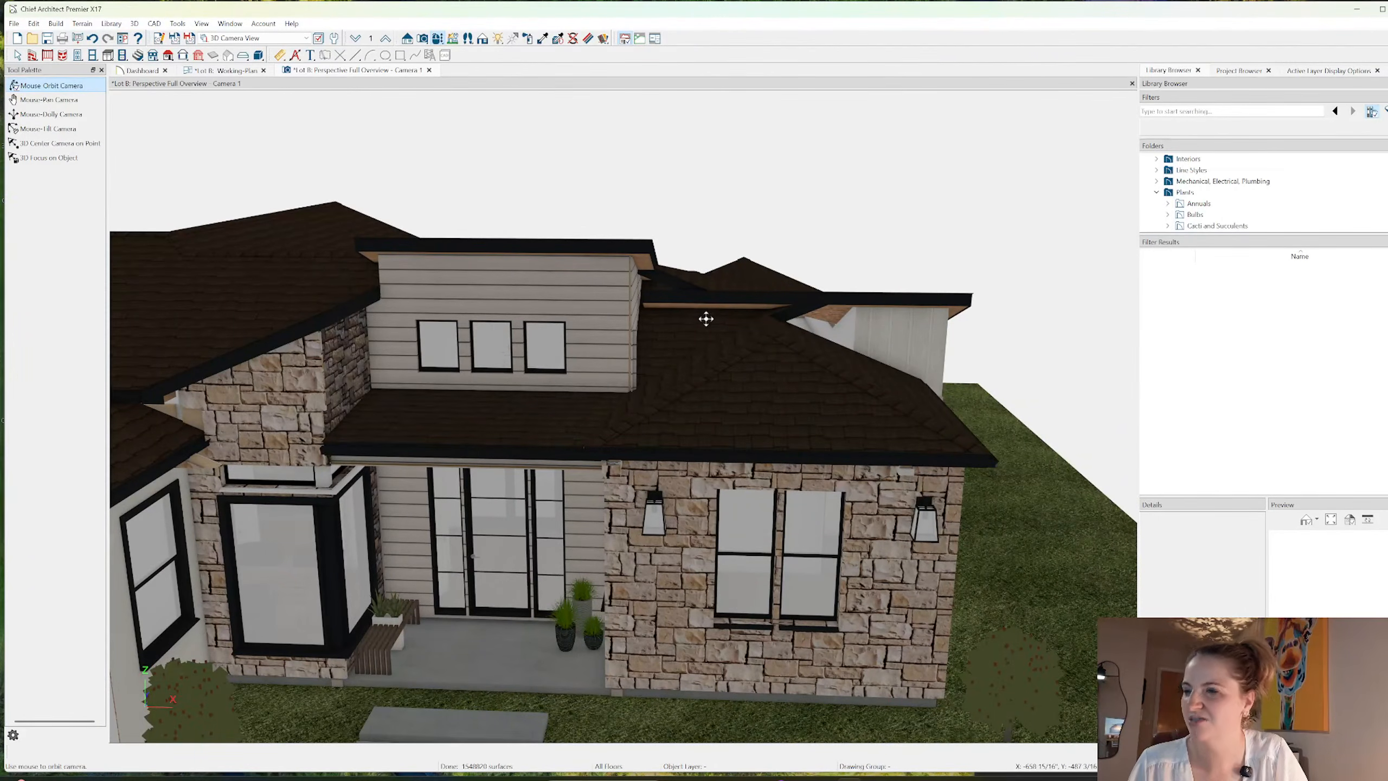
left_click_drag(706, 313, 660, 363)
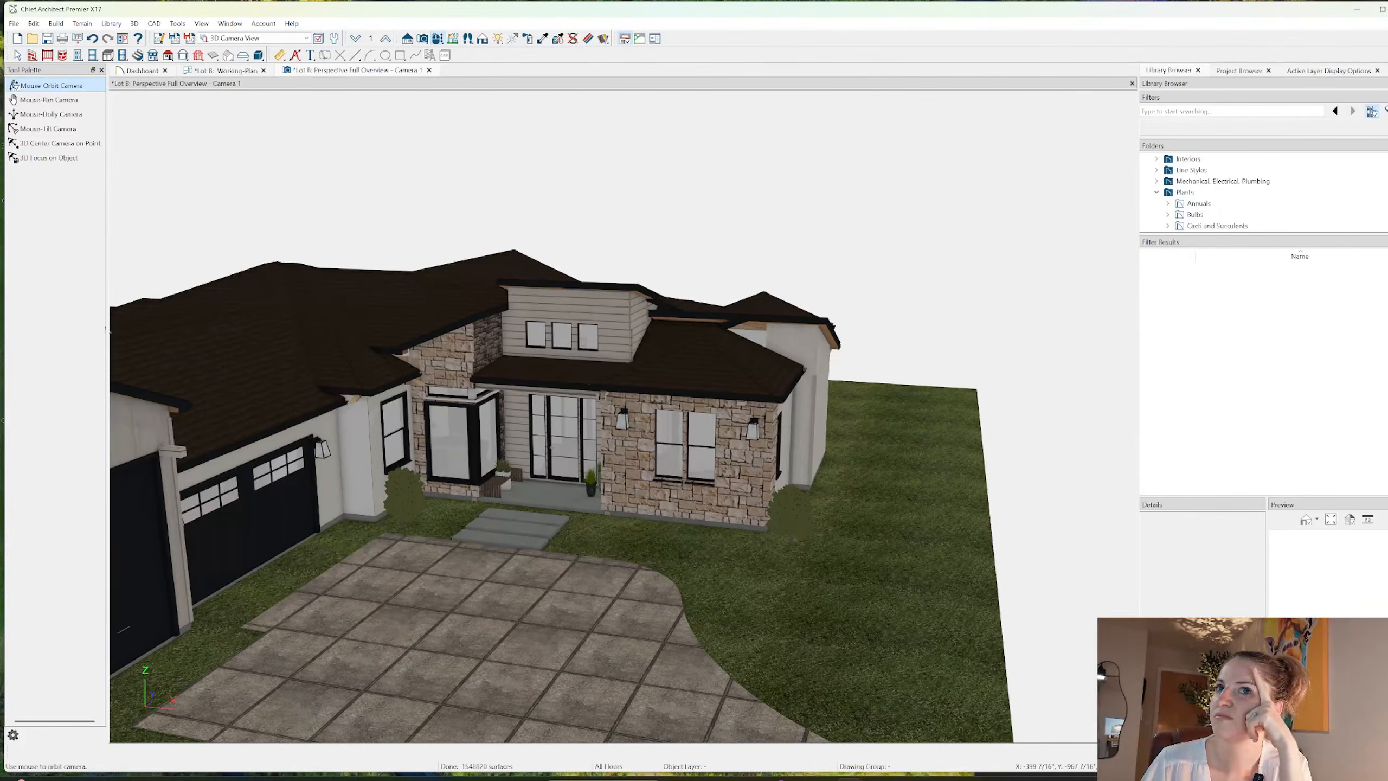
left_click(18, 55)
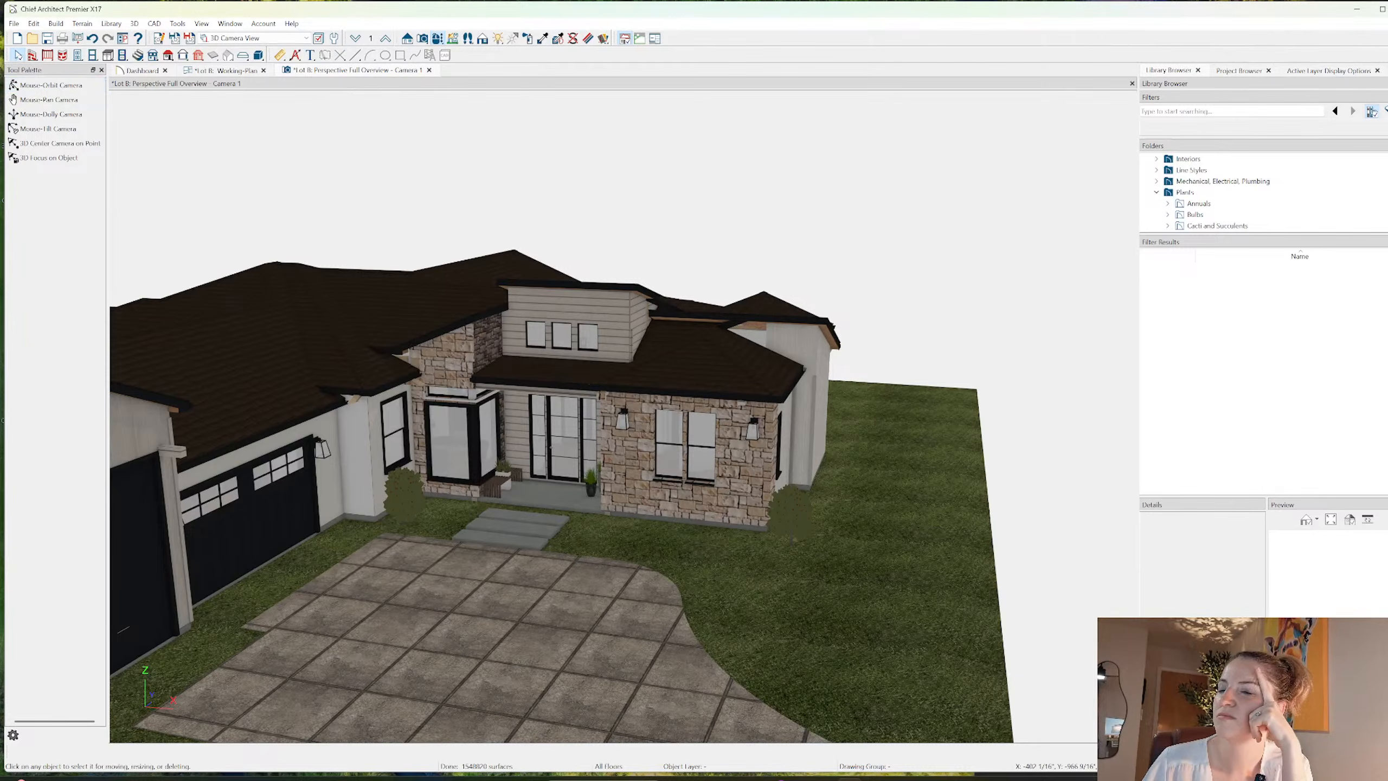
left_click(784, 346)
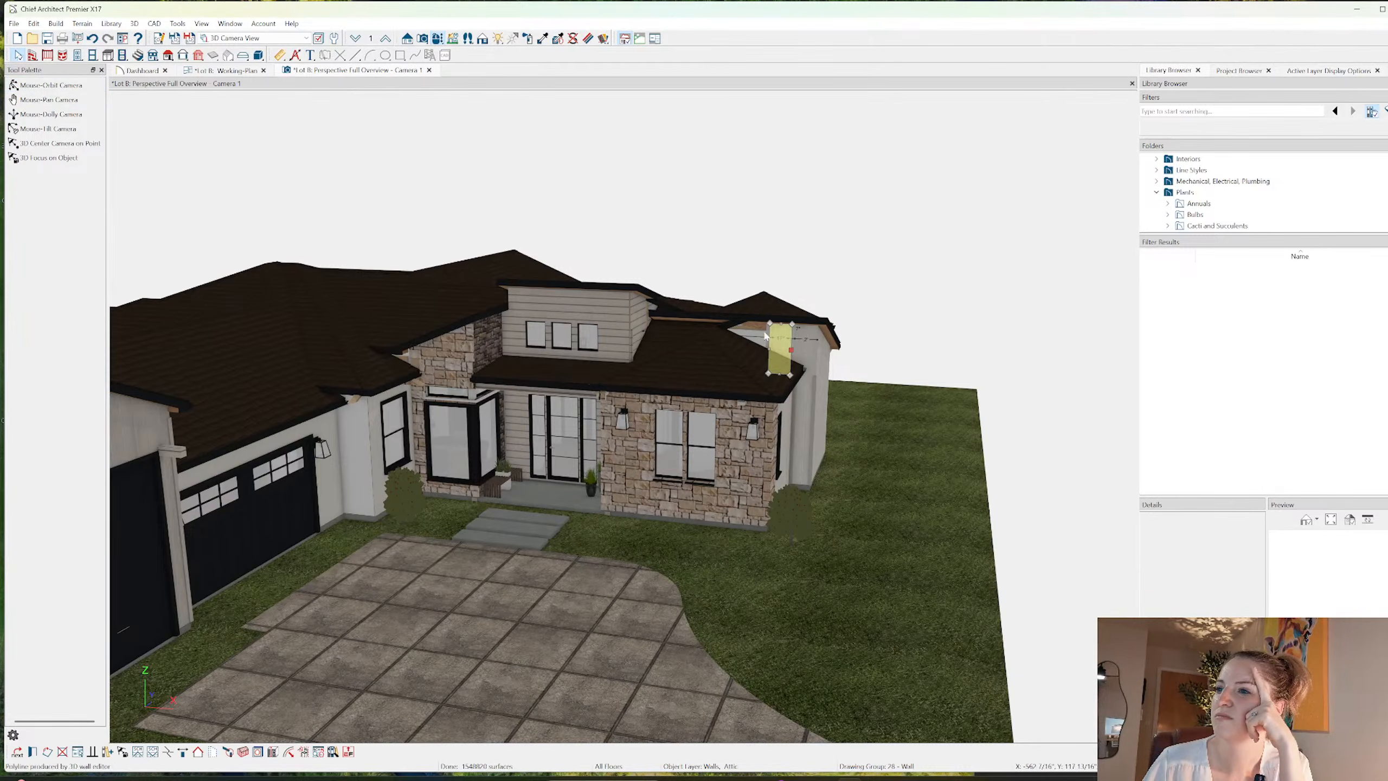
left_click_drag(768, 350, 644, 336)
left_click(779, 413)
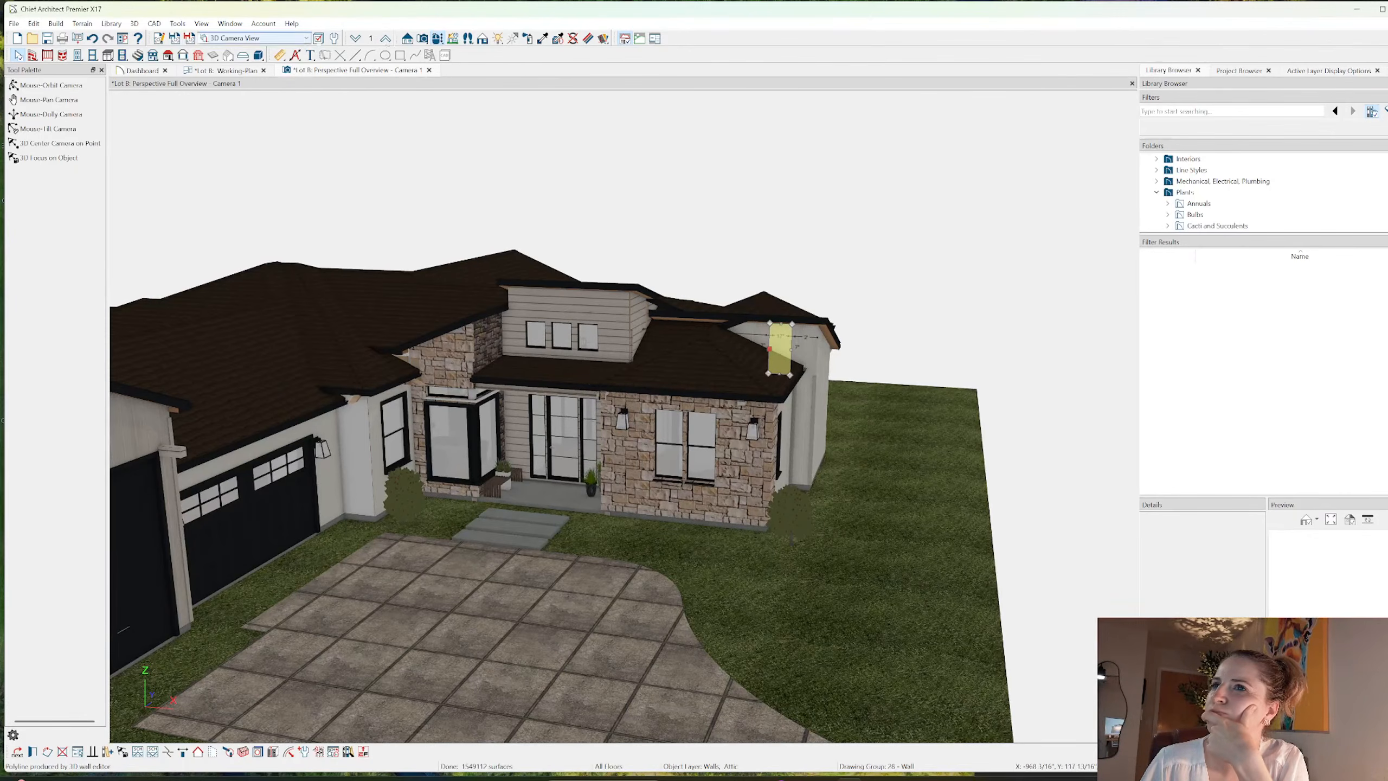
- From above, pull the upper edge of the small roof plane beside the transom-window wall forward to the side wing's front eave
left_click(437, 39)
left_click_drag(694, 267, 669, 314)
scroll(670, 319, "up", 3)
left_click(18, 56)
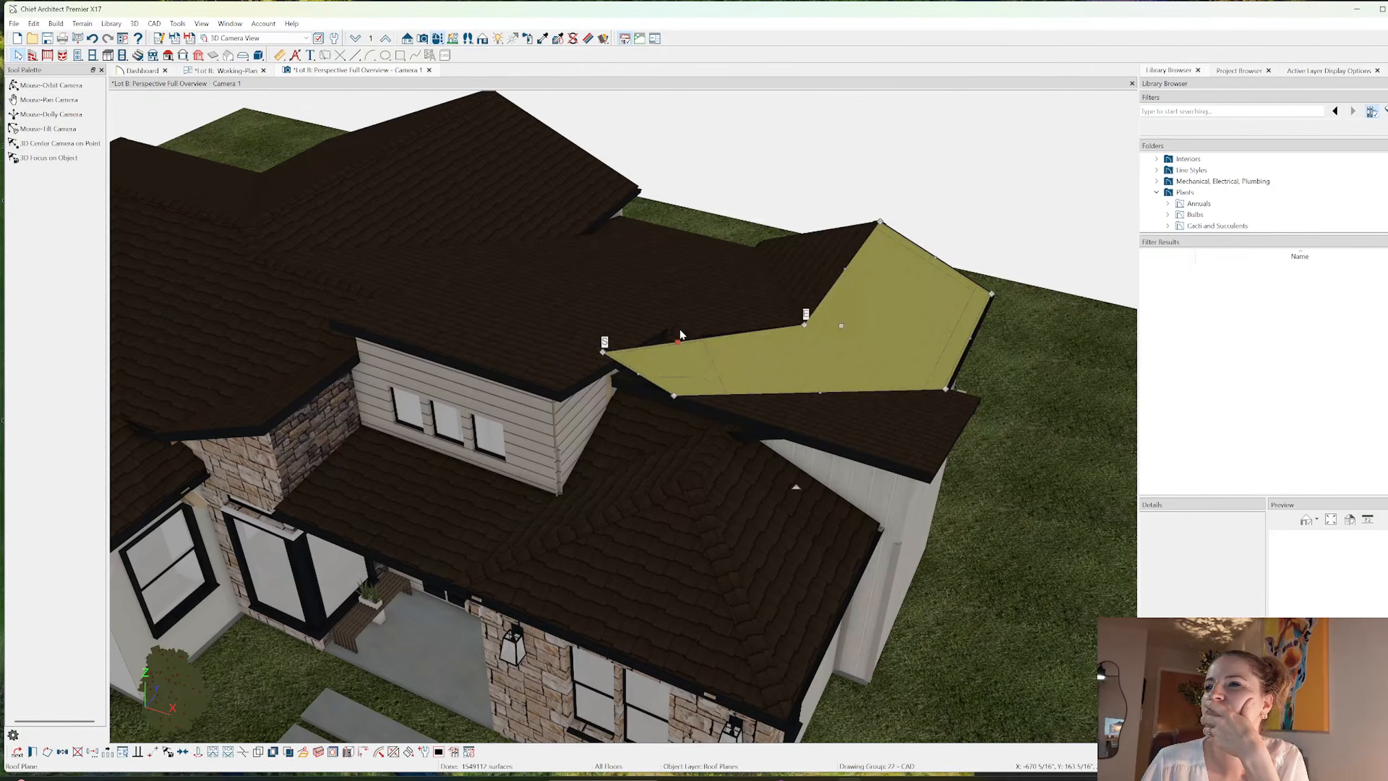
left_click(701, 377)
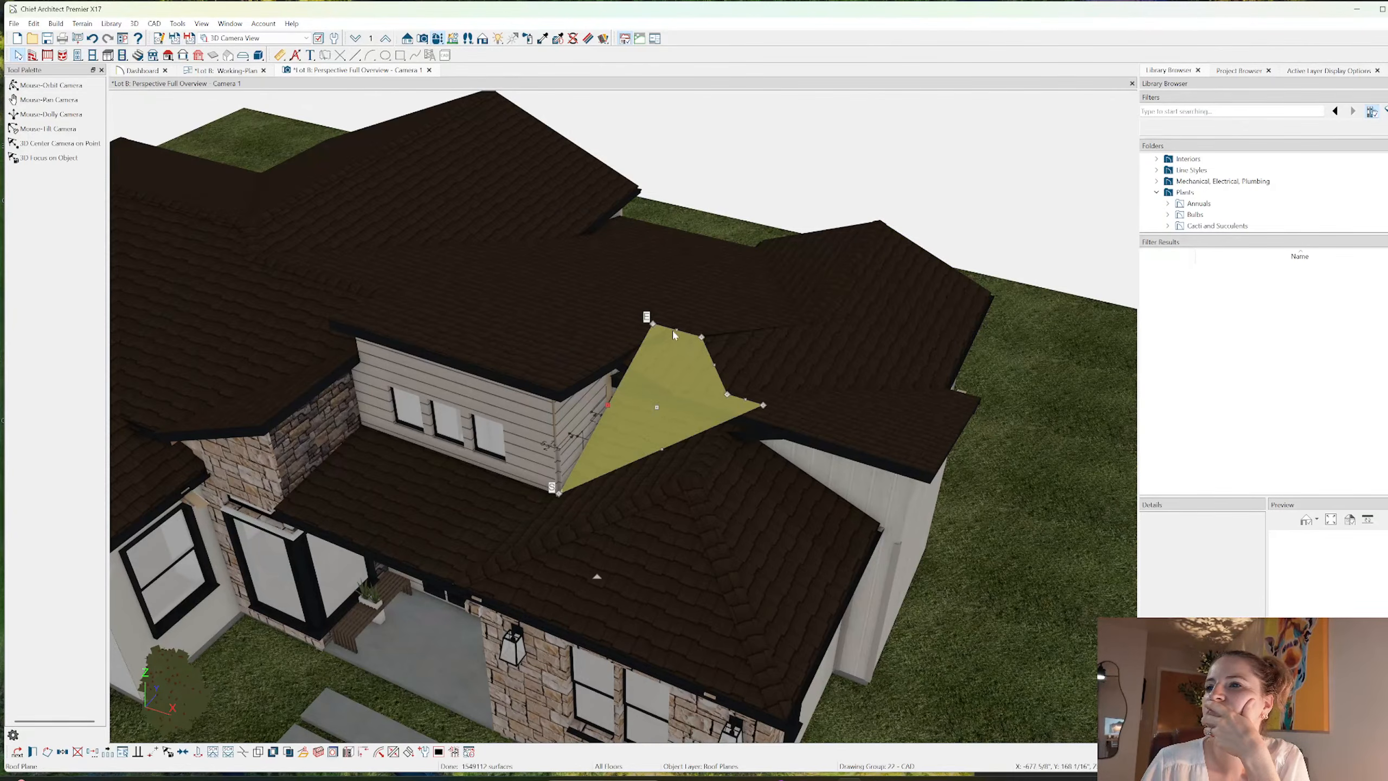
left_click_drag(686, 330, 727, 393)
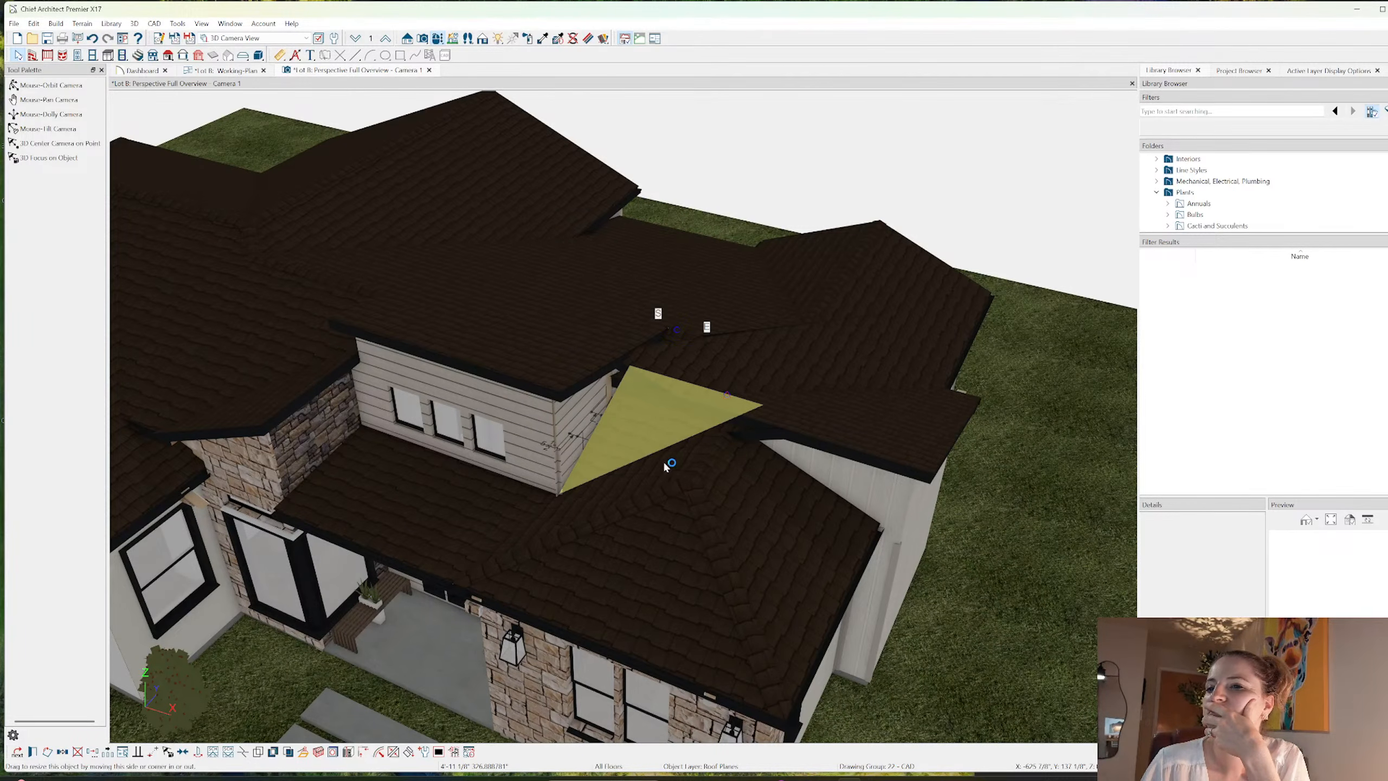
- Shorten the upper end of the front hip roof's entry-side plane toward the hip peak
left_click(663, 480)
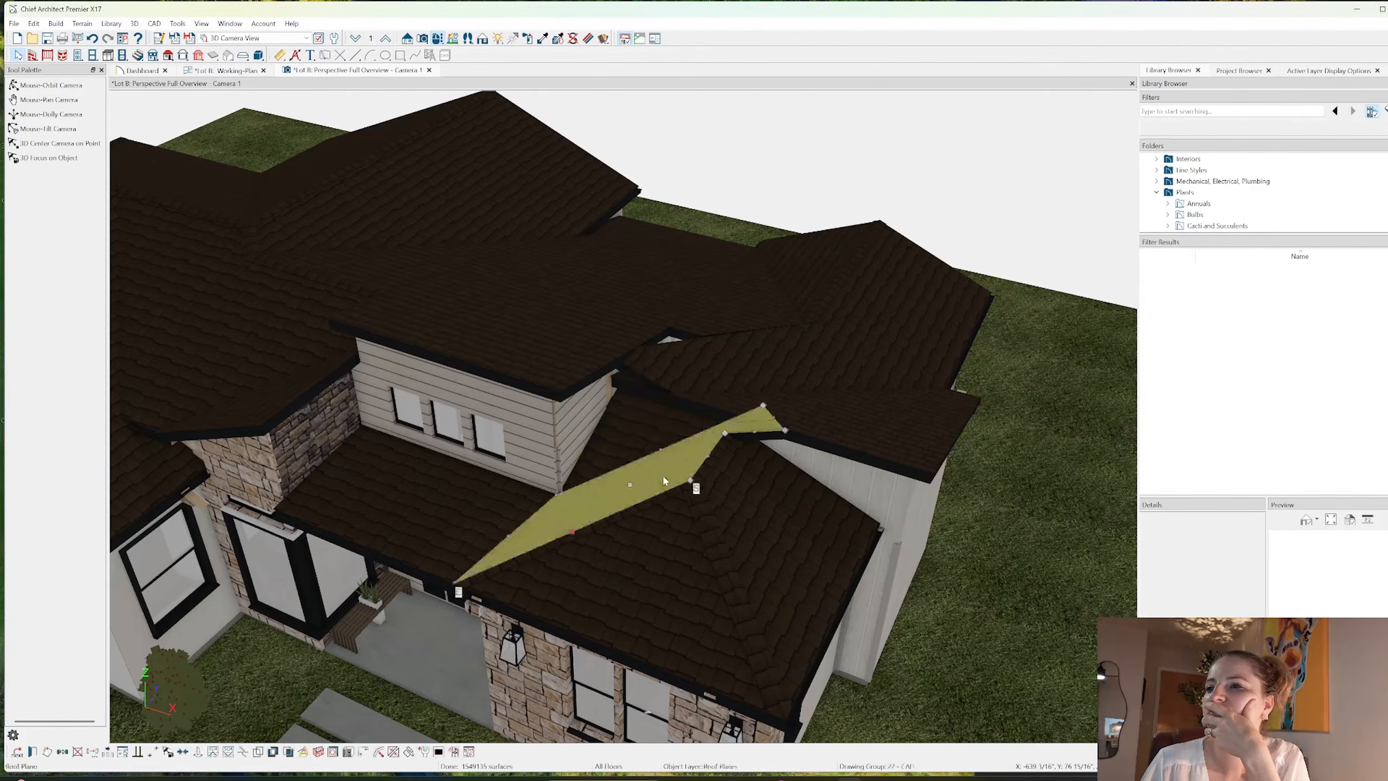
left_click_drag(786, 427, 747, 427)
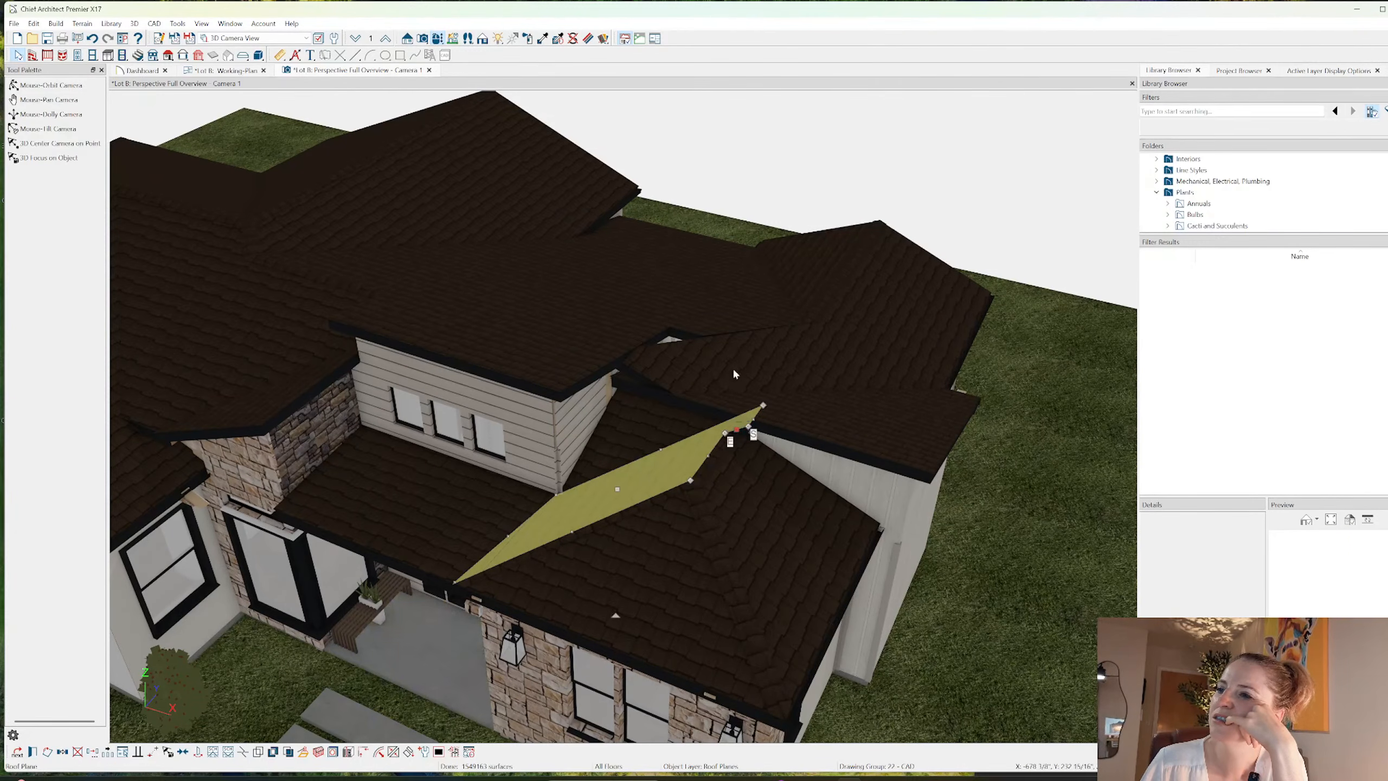
left_click_drag(745, 419, 726, 432)
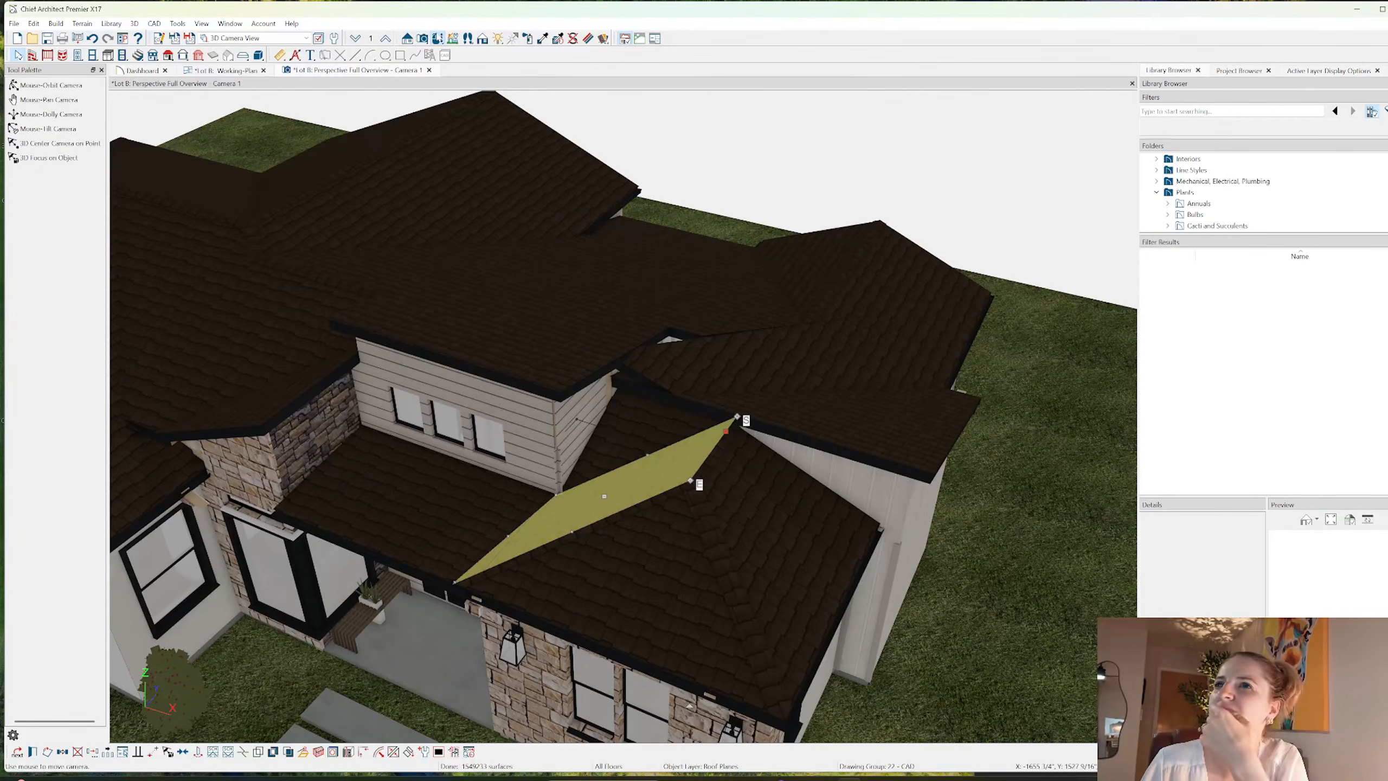
- Set the pitch of the small roof plane between the transom-window wall and the front hip to 4 in 12
left_click(52, 86)
left_click_drag(653, 348, 688, 304)
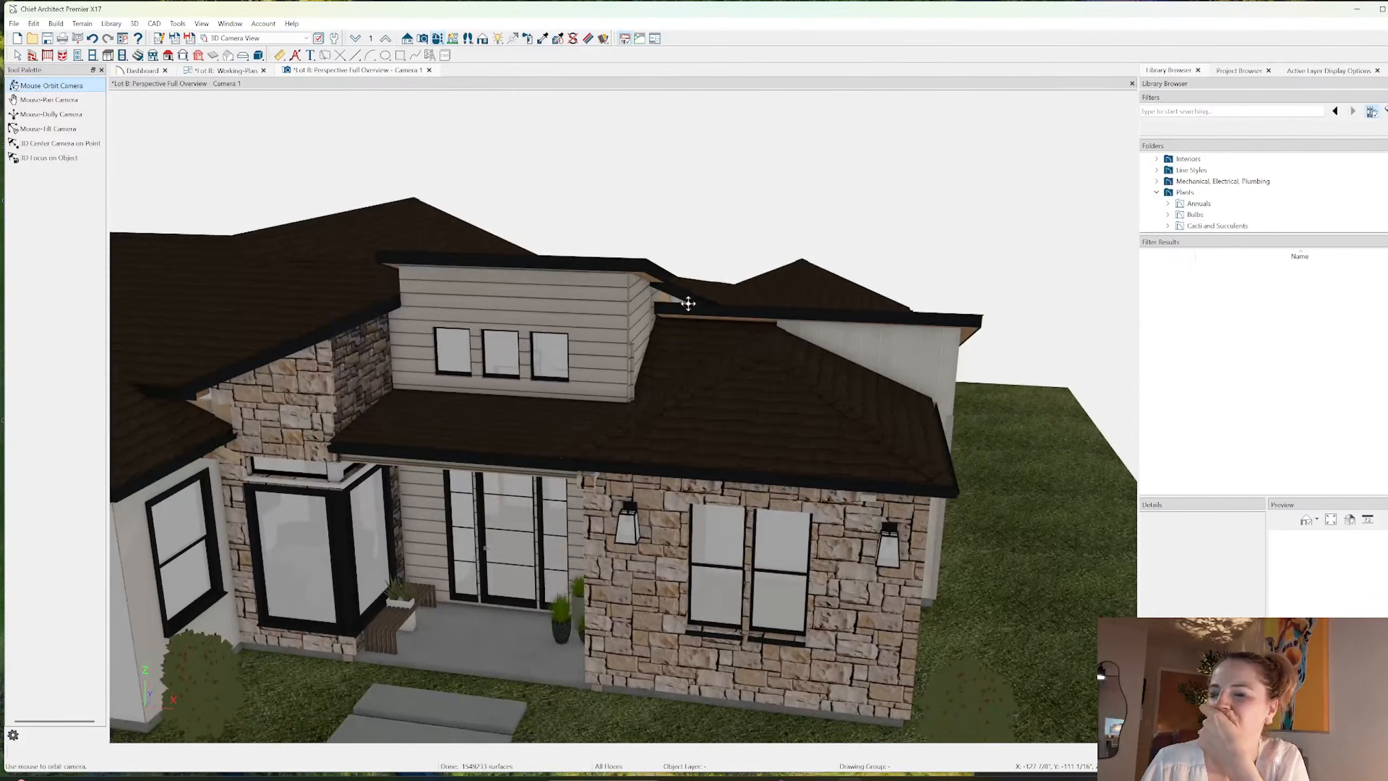
left_click(18, 54)
left_click(730, 340)
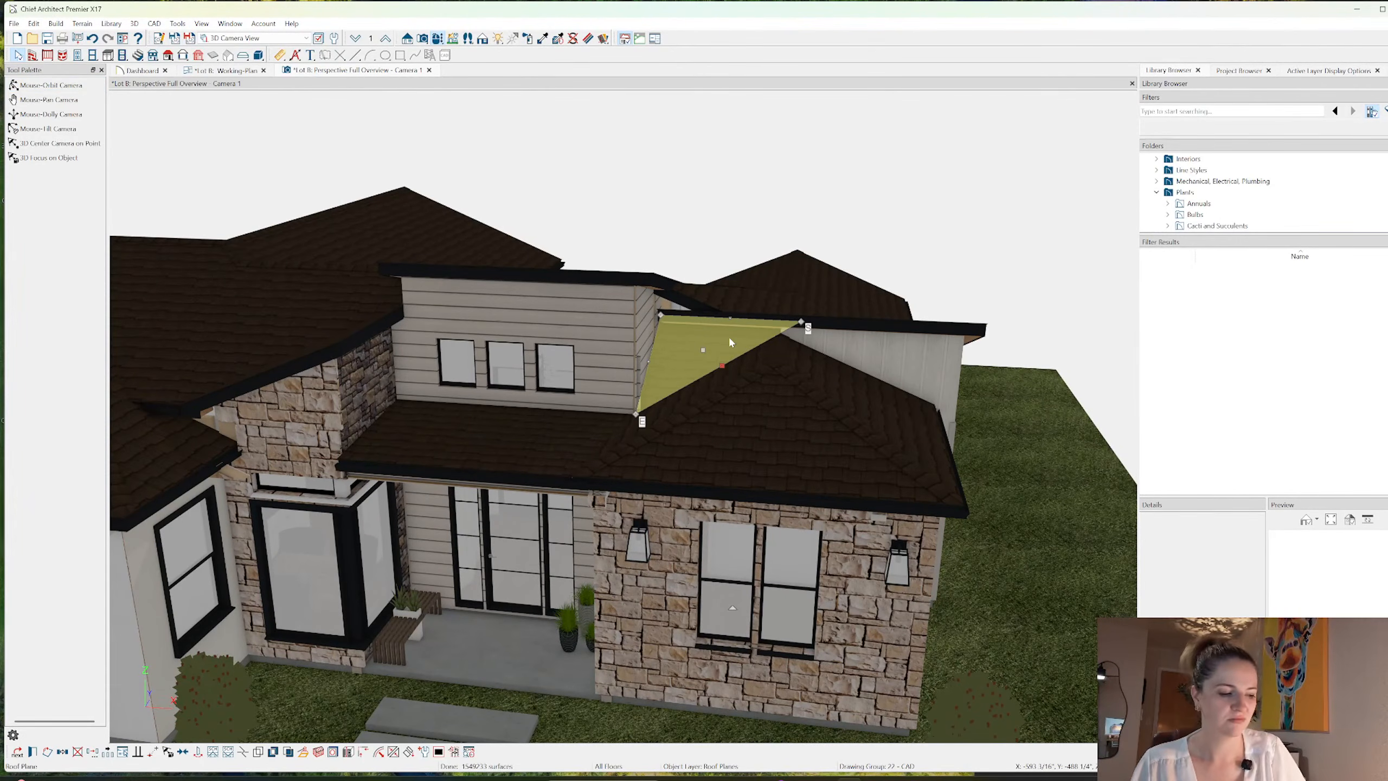
double_click(731, 340)
left_click_drag(689, 280, 506, 246)
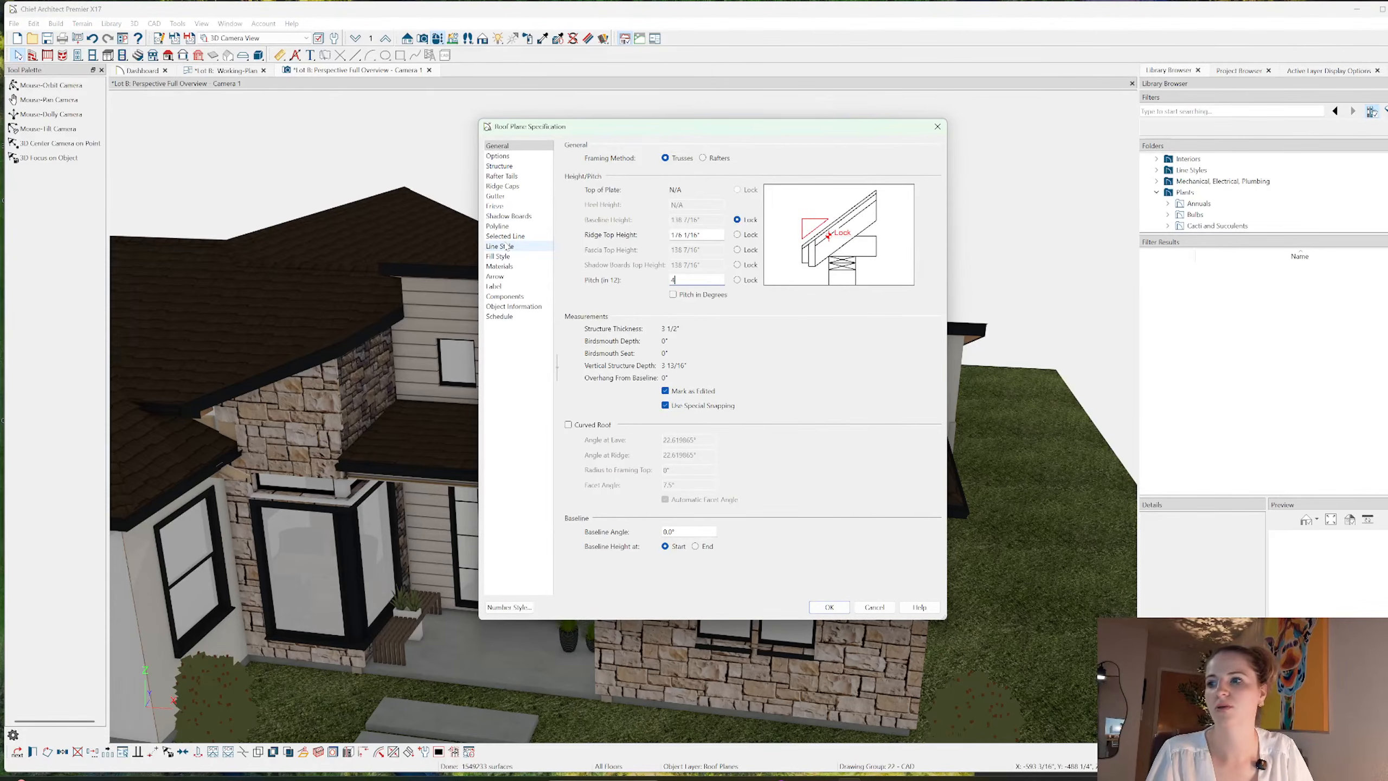
type("4")
key("Return")
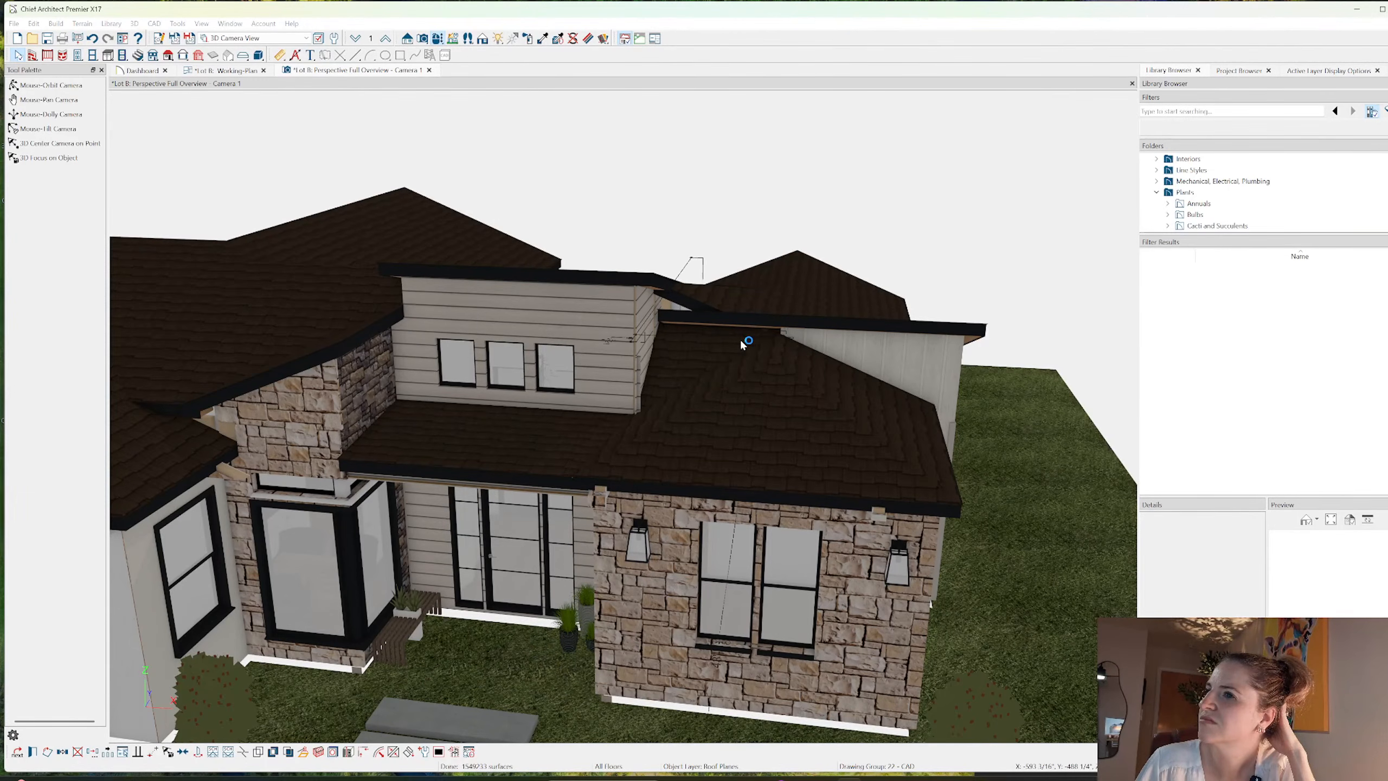
- Extend the side wing's attic wall section behind the front hip roof to the side of the transom-window wall
left_click(828, 337)
left_click_drag(787, 332, 661, 336)
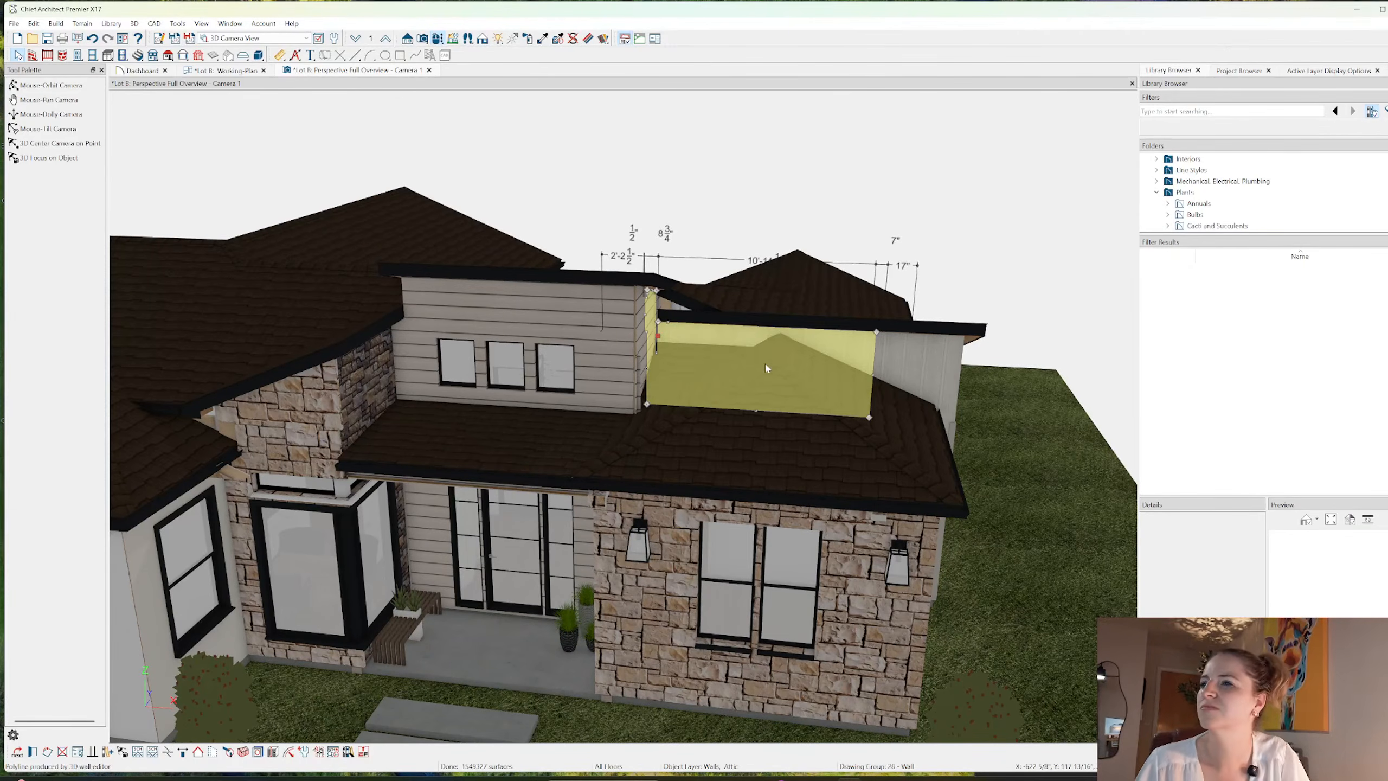
key("Escape")
scroll(713, 374, "down", 3)
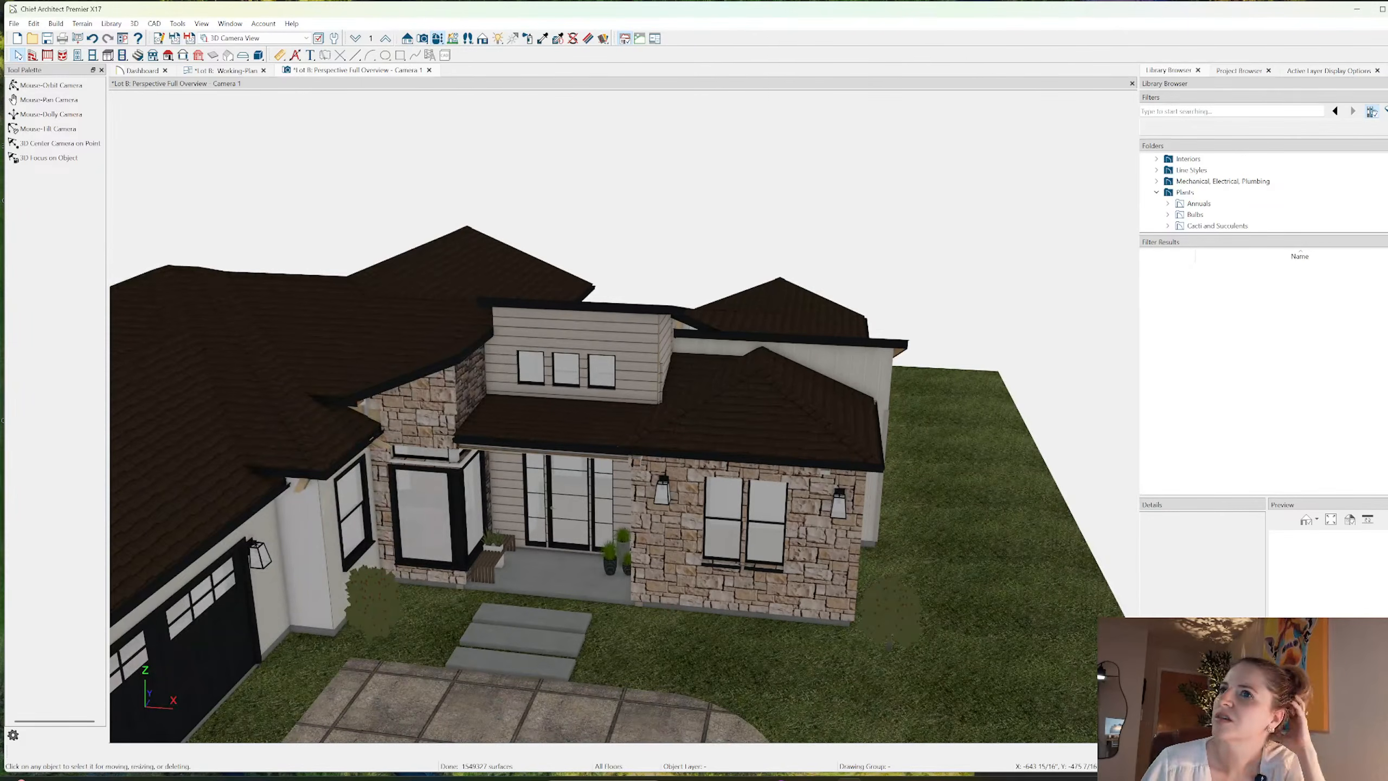
- Reshape the notched corner of the large roof plane over the transom windows to close the opening along the side wing's roof
middle_click_drag(610, 302, 279, 225)
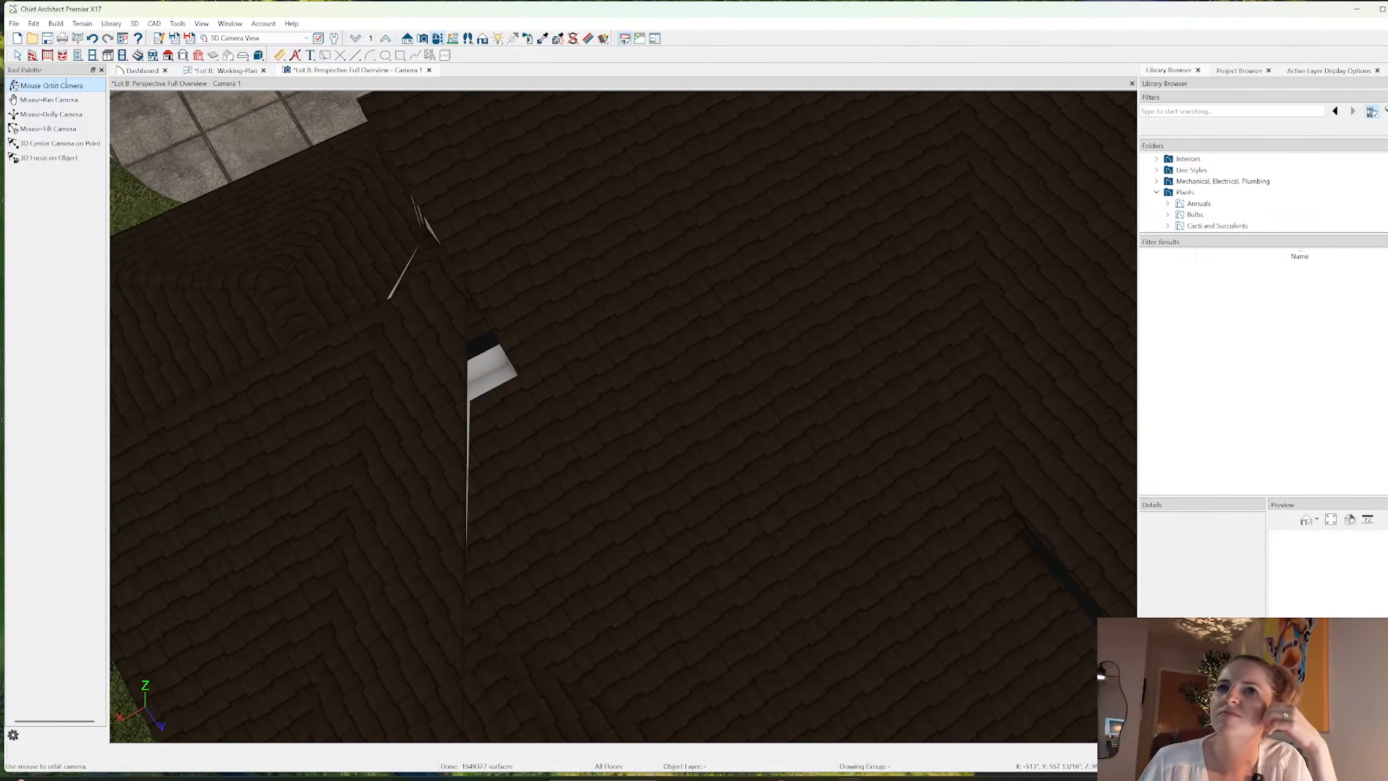
key("space")
left_click(500, 404)
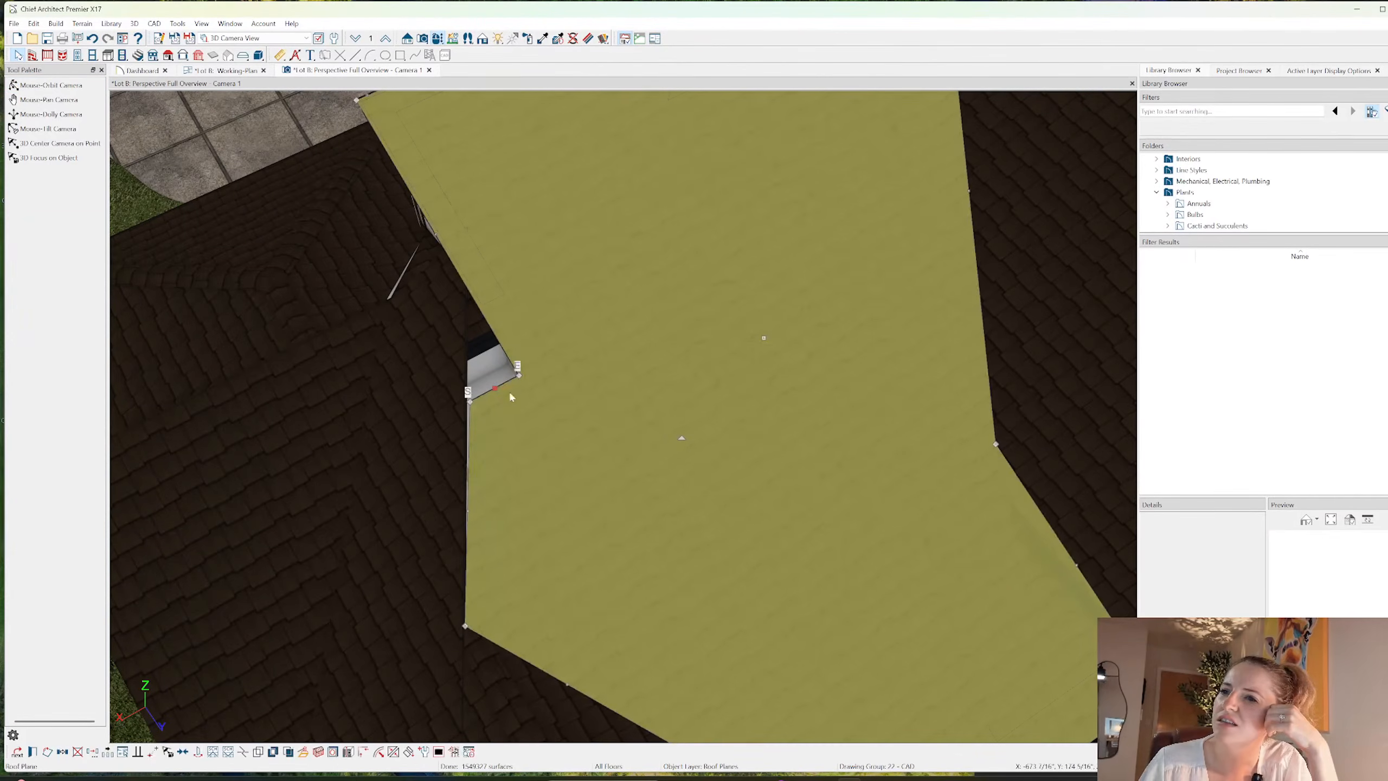
left_click(516, 379)
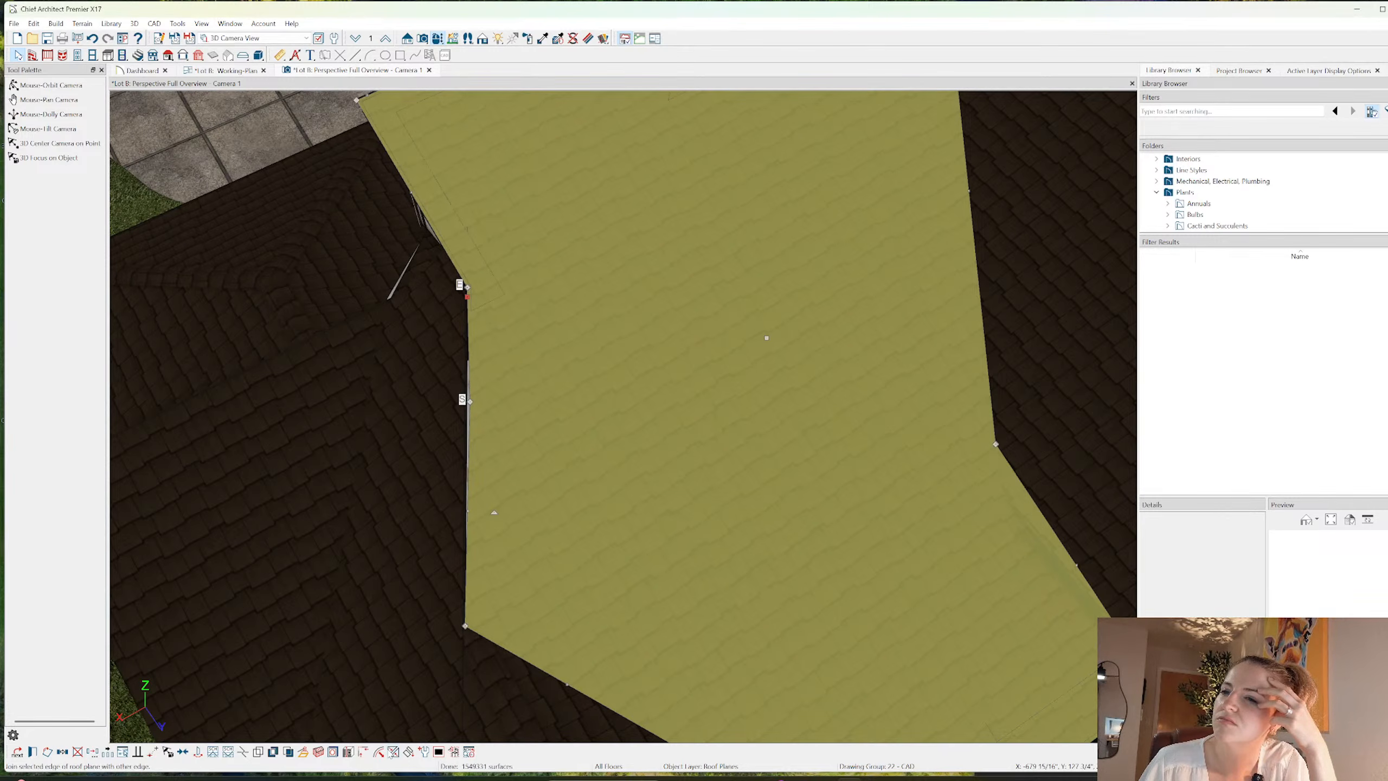
left_click(386, 708)
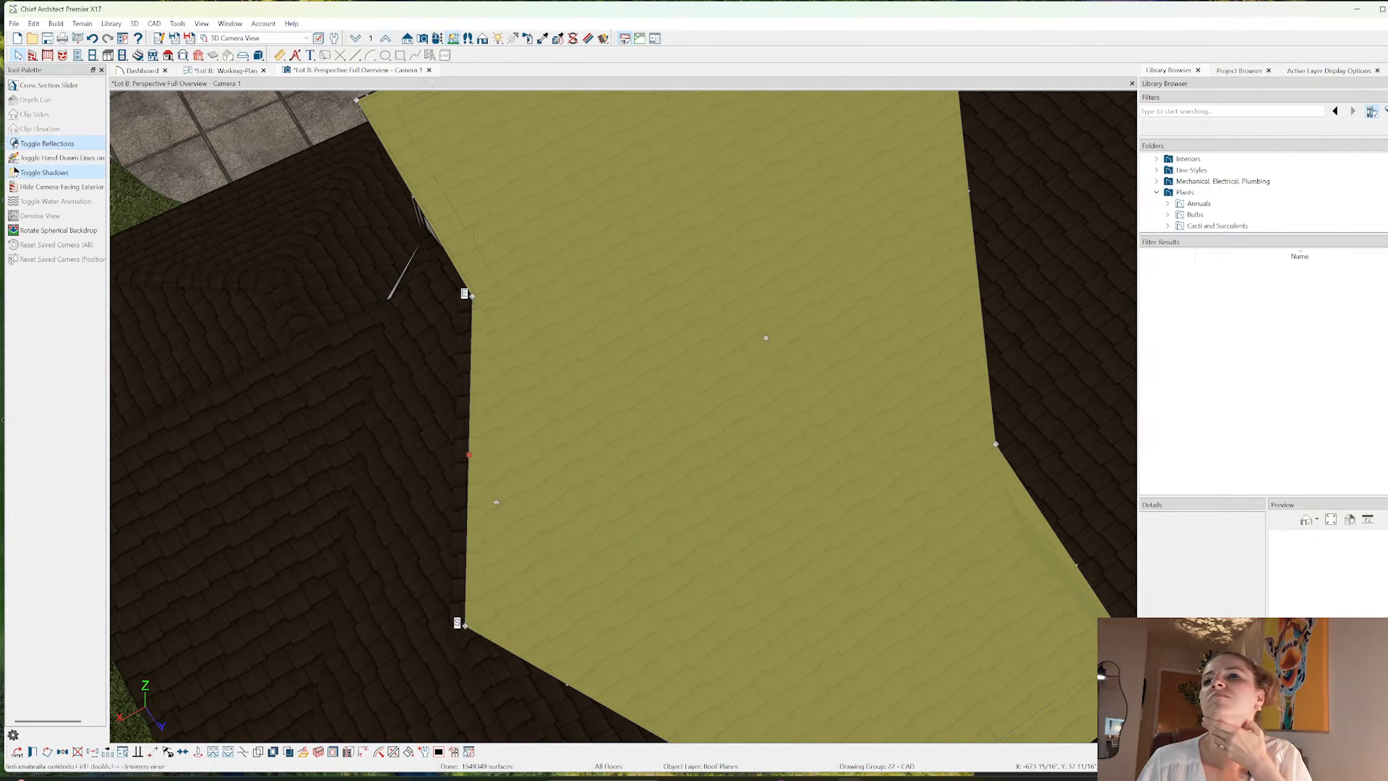
- Pull the back edge of the side wing's front-facing roof plane forward to its eave near the transom-window wall
left_click(437, 38)
left_click_drag(468, 416, 516, 270)
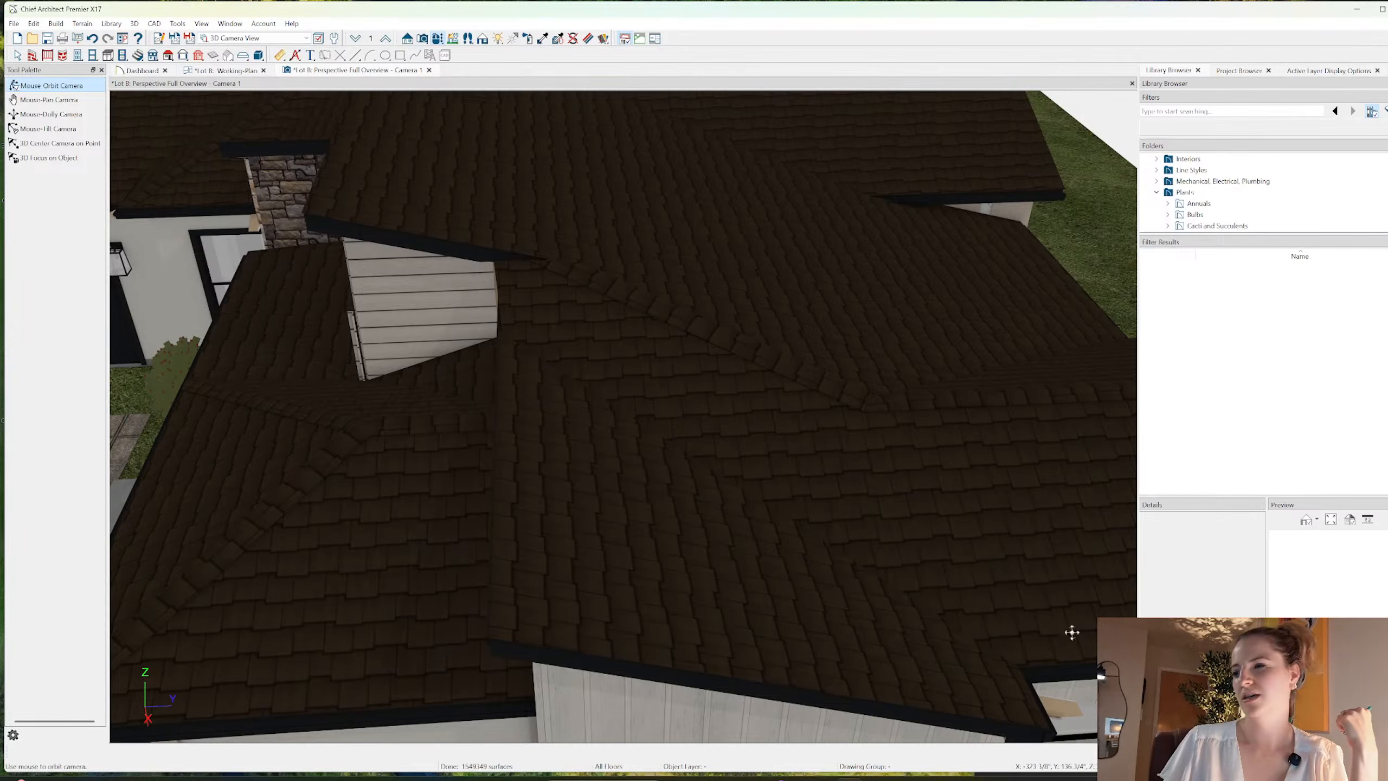
left_click_drag(582, 394, 719, 353)
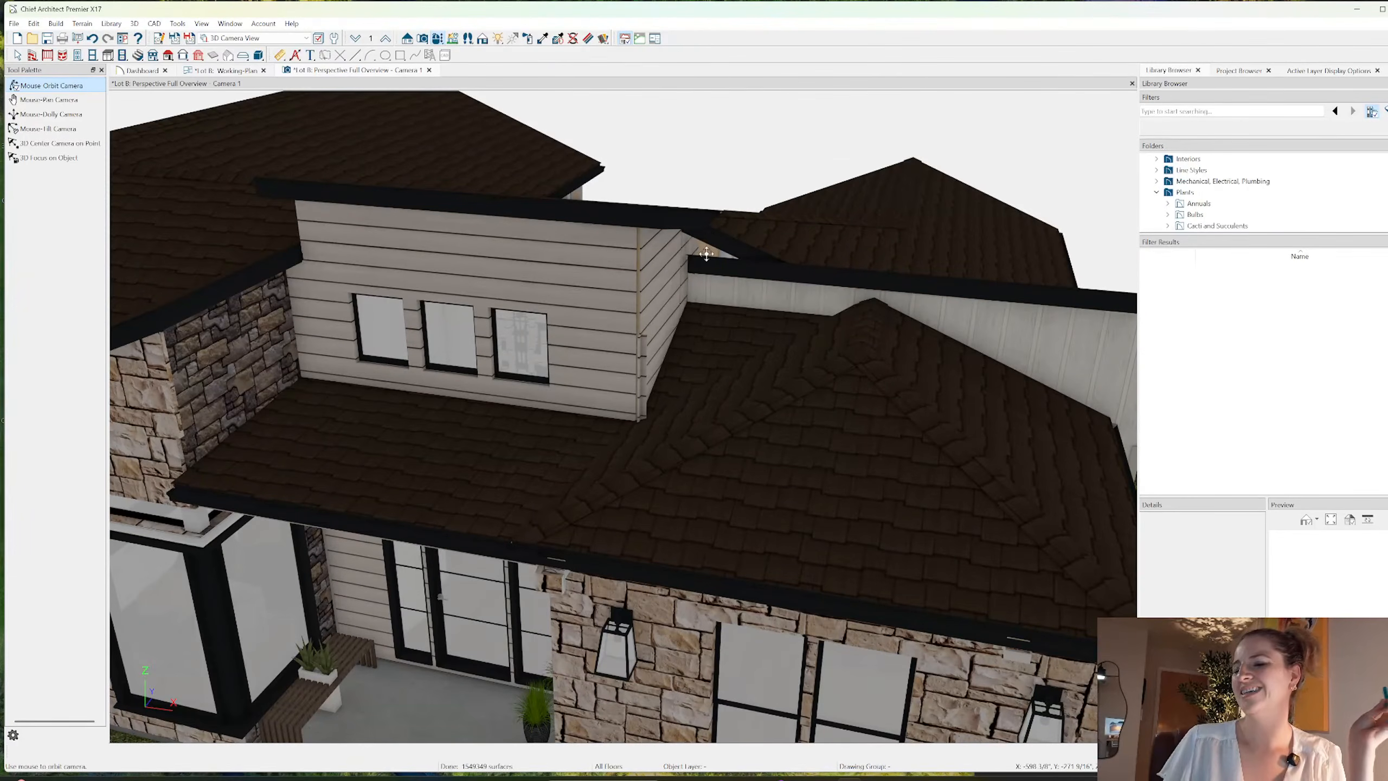
scroll(706, 256, "up", 5)
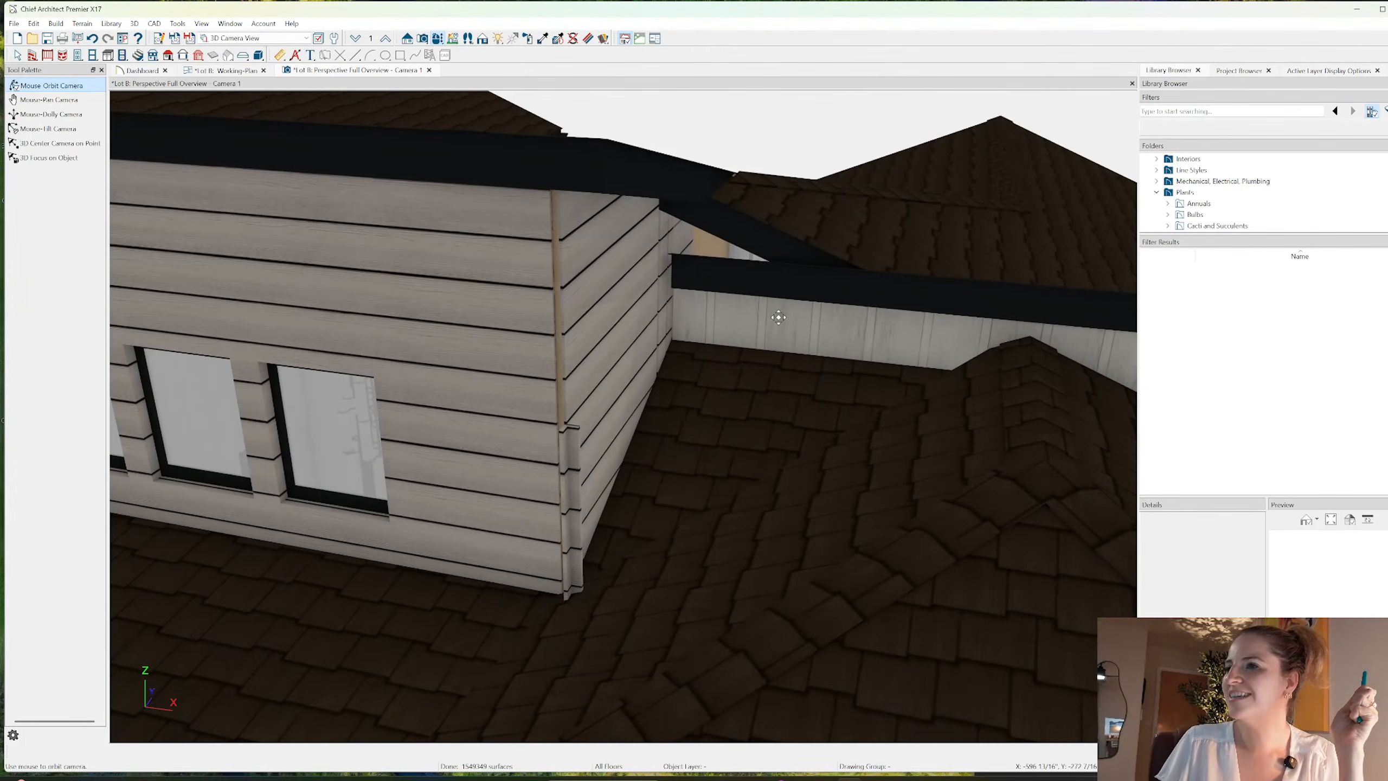
left_click_drag(777, 317, 700, 453)
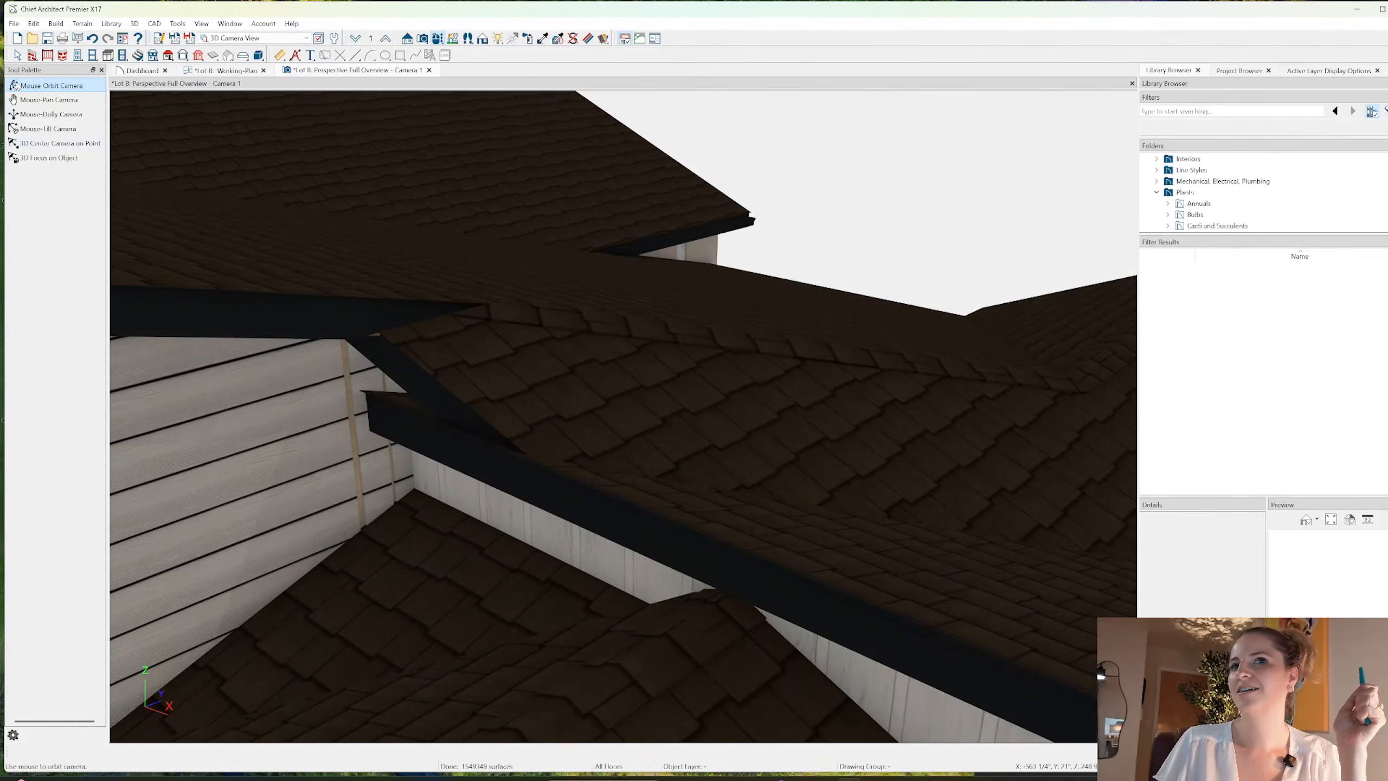
key("space")
left_click(634, 469)
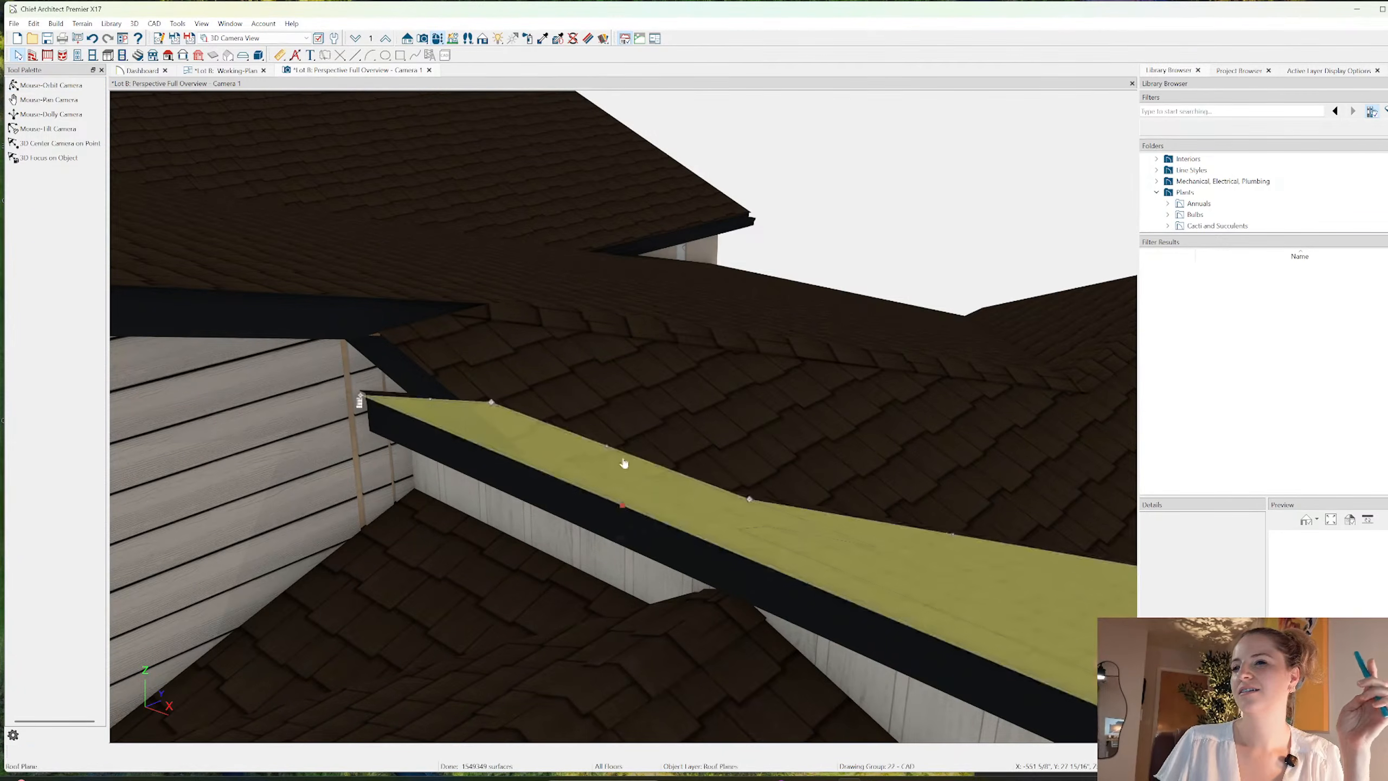
left_click_drag(607, 448, 530, 454)
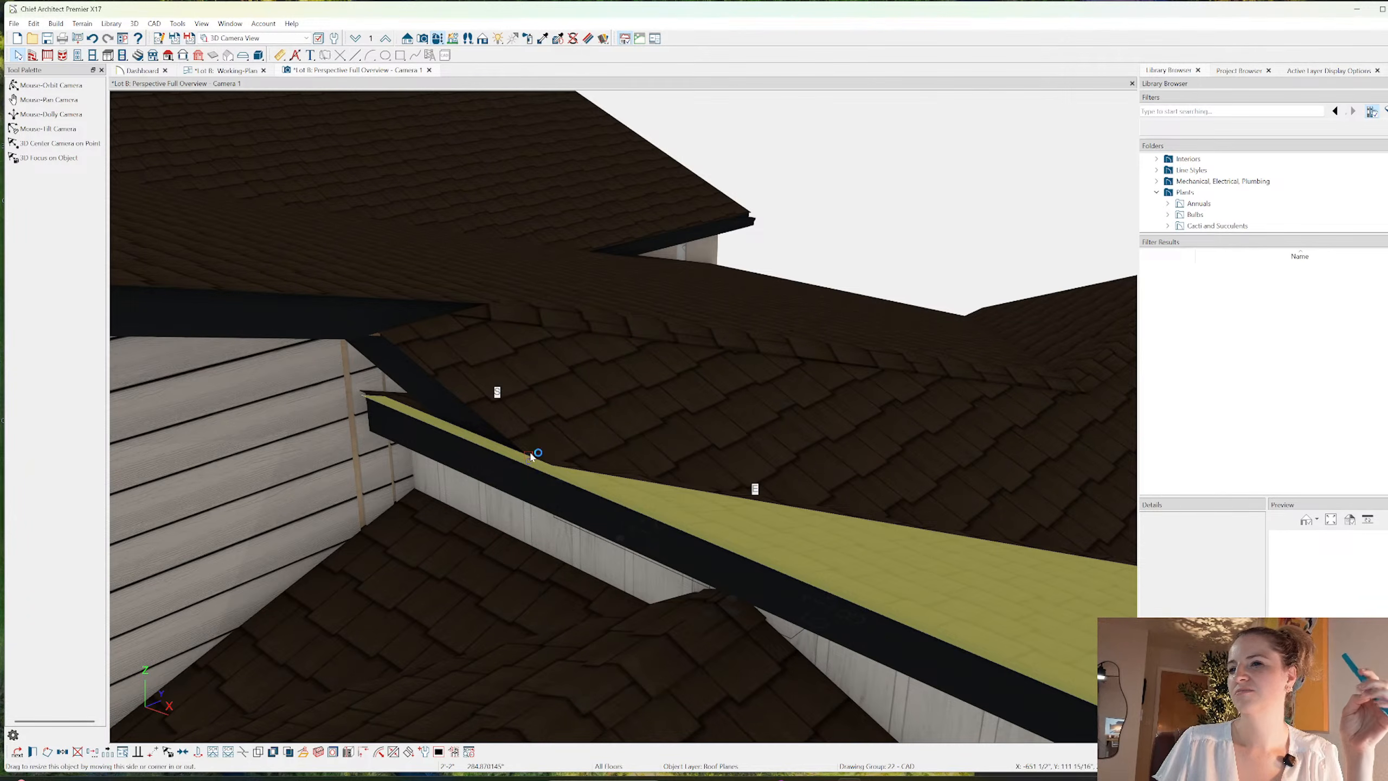
left_click_drag(530, 457, 530, 457)
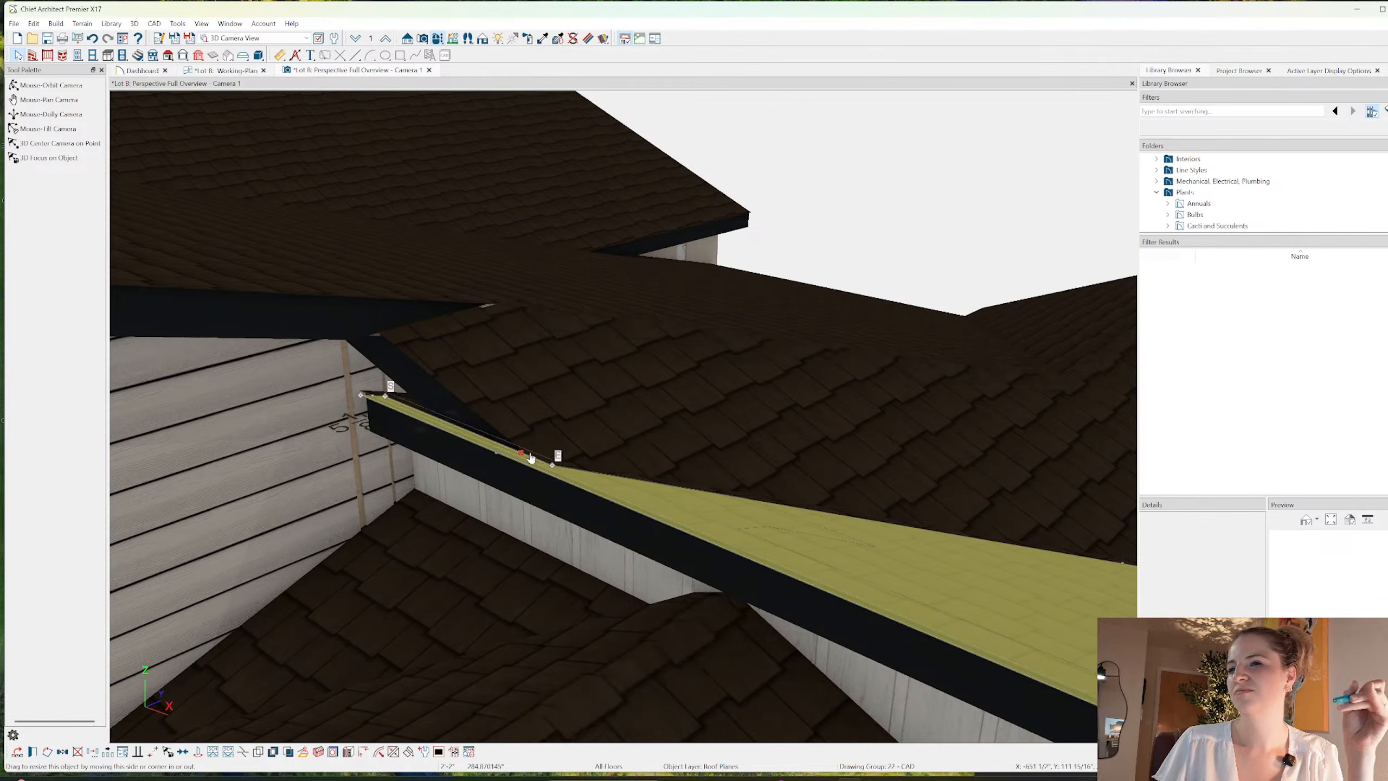
- Pull the inner end of the side wing's front-facing roof plane back to the lower corner of the adjoining large roof plane
left_click(437, 41)
left_click_drag(455, 374, 238, 241)
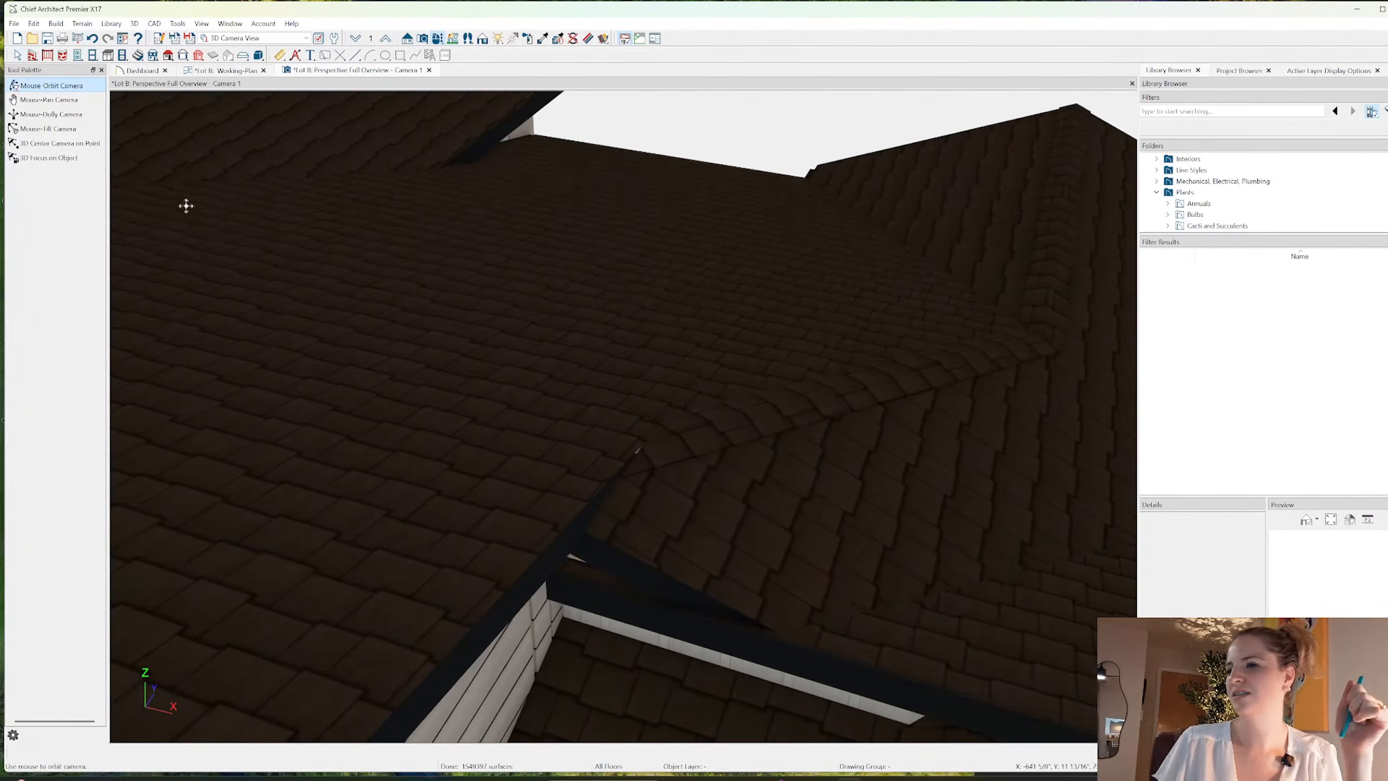
key("space")
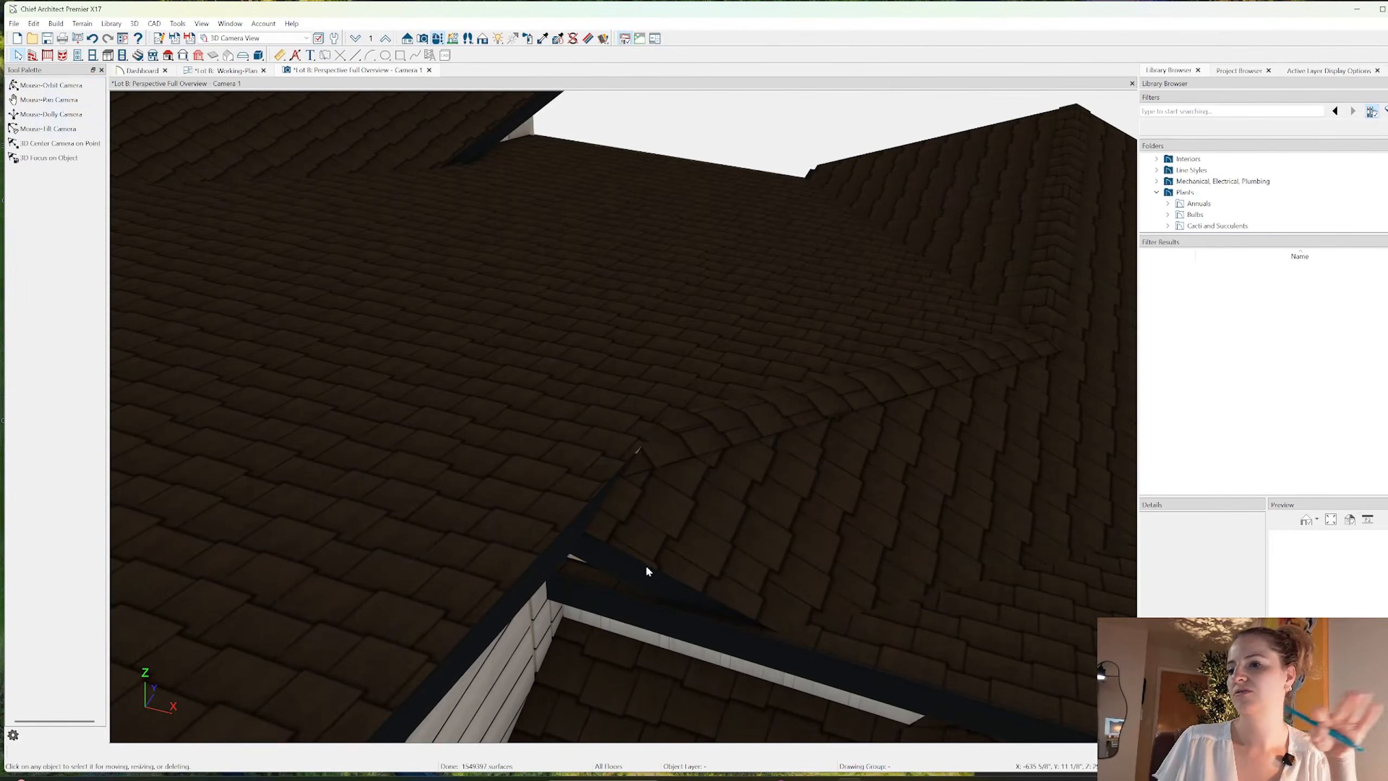
left_click(562, 571)
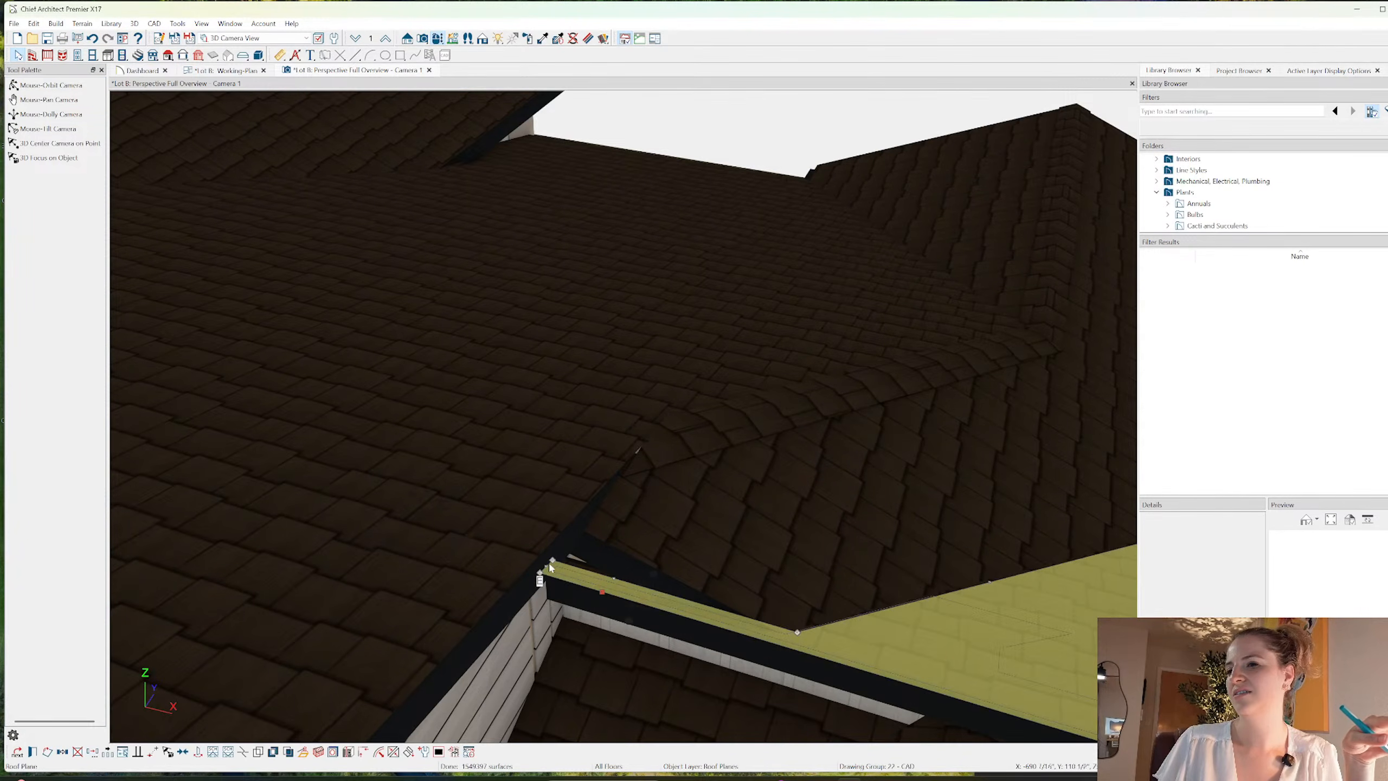
left_click_drag(540, 569, 796, 632)
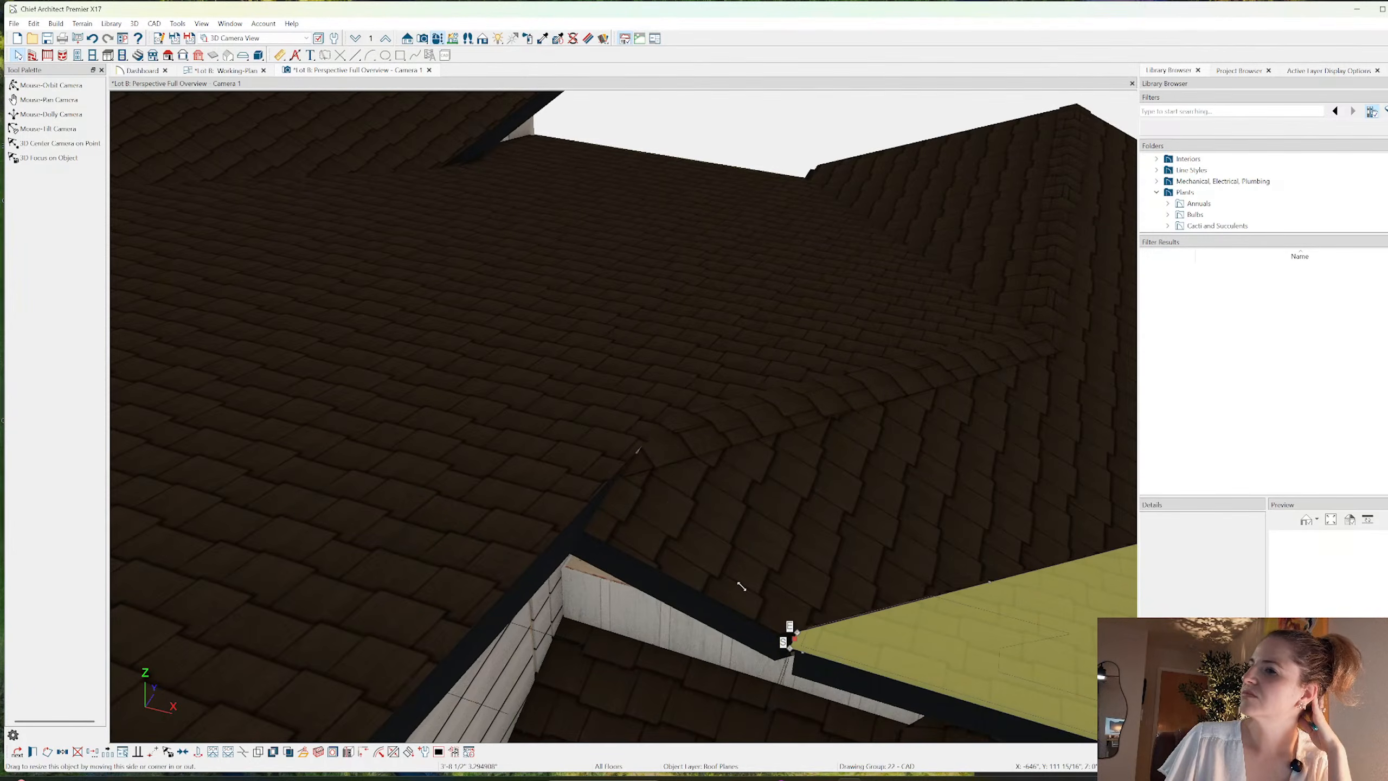
scroll(735, 629, "down", 3)
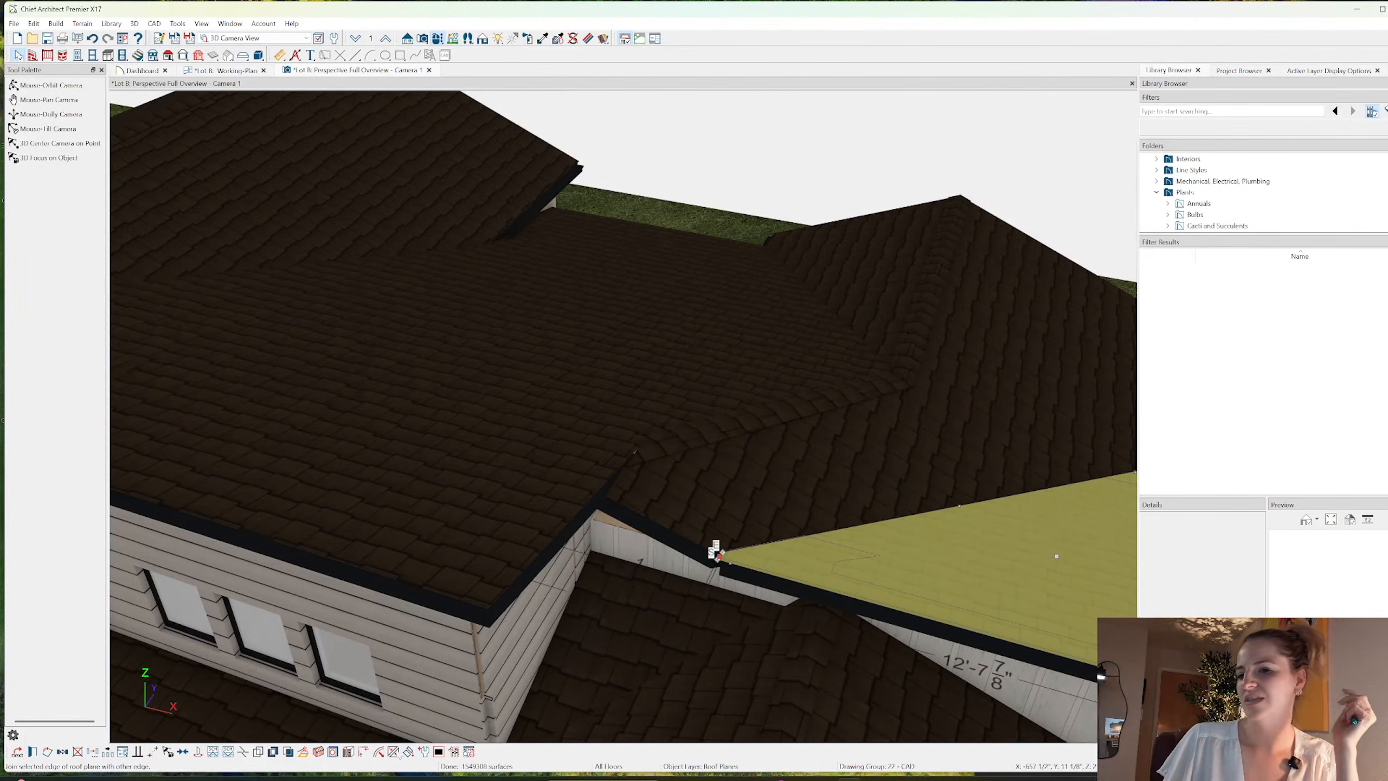
- Join the side wing's front-facing roof plane with the adjoining large roof plane along their shared edge
left_click(739, 523)
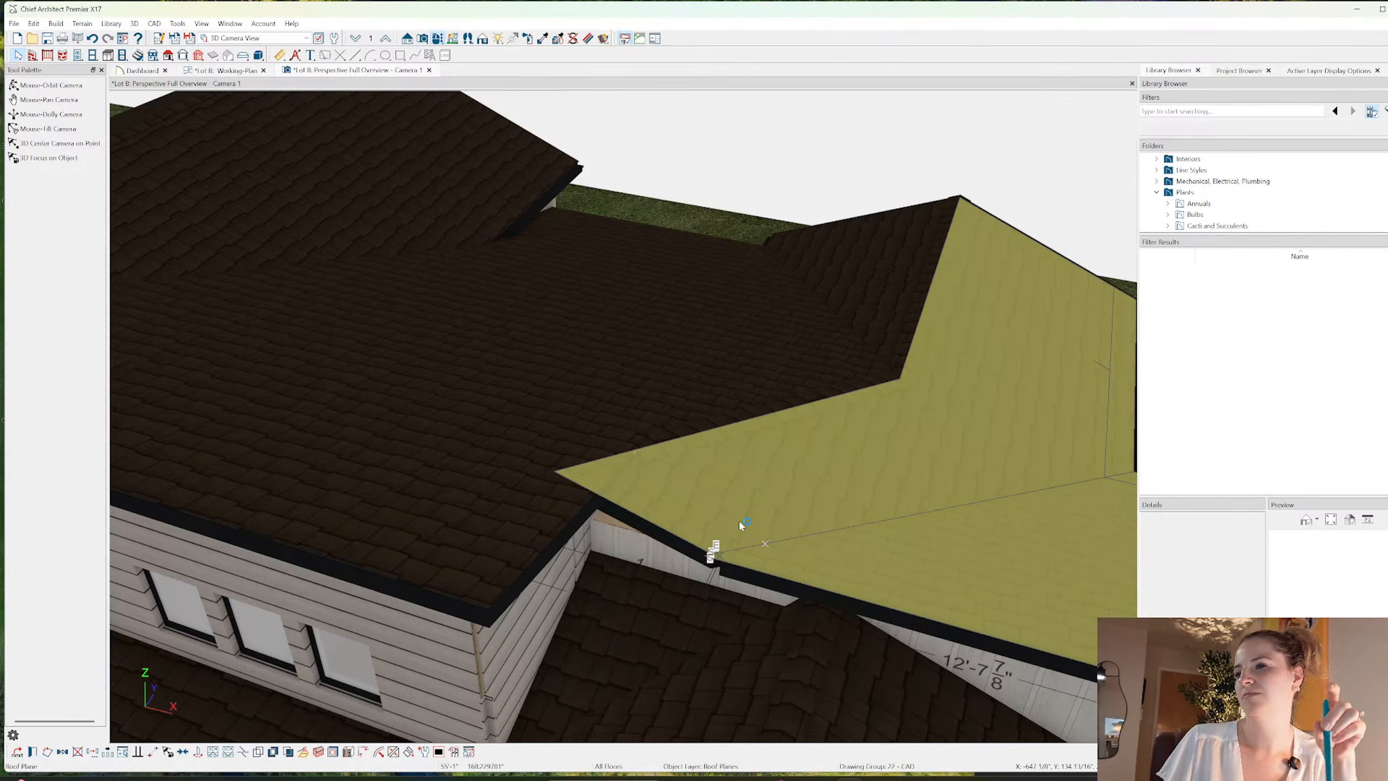
left_click(739, 525)
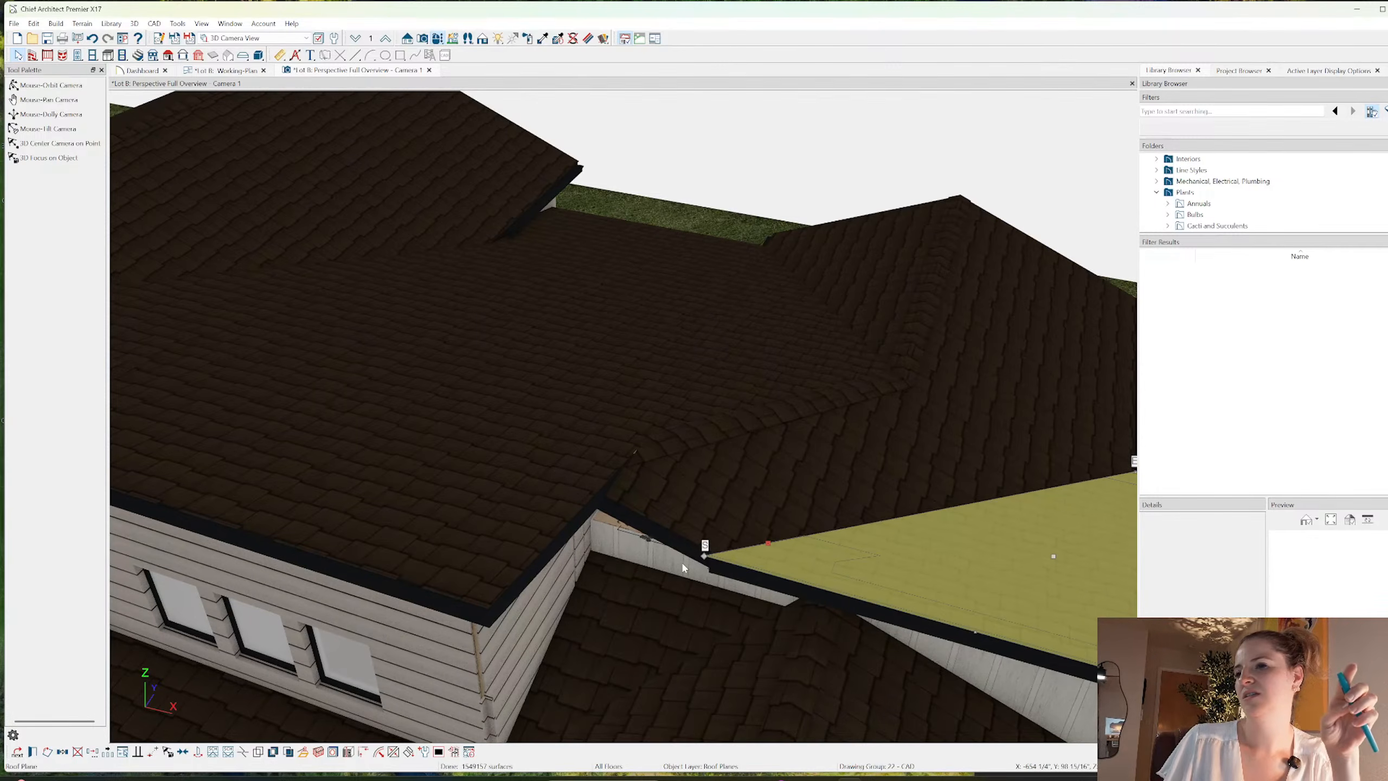
left_click(624, 481)
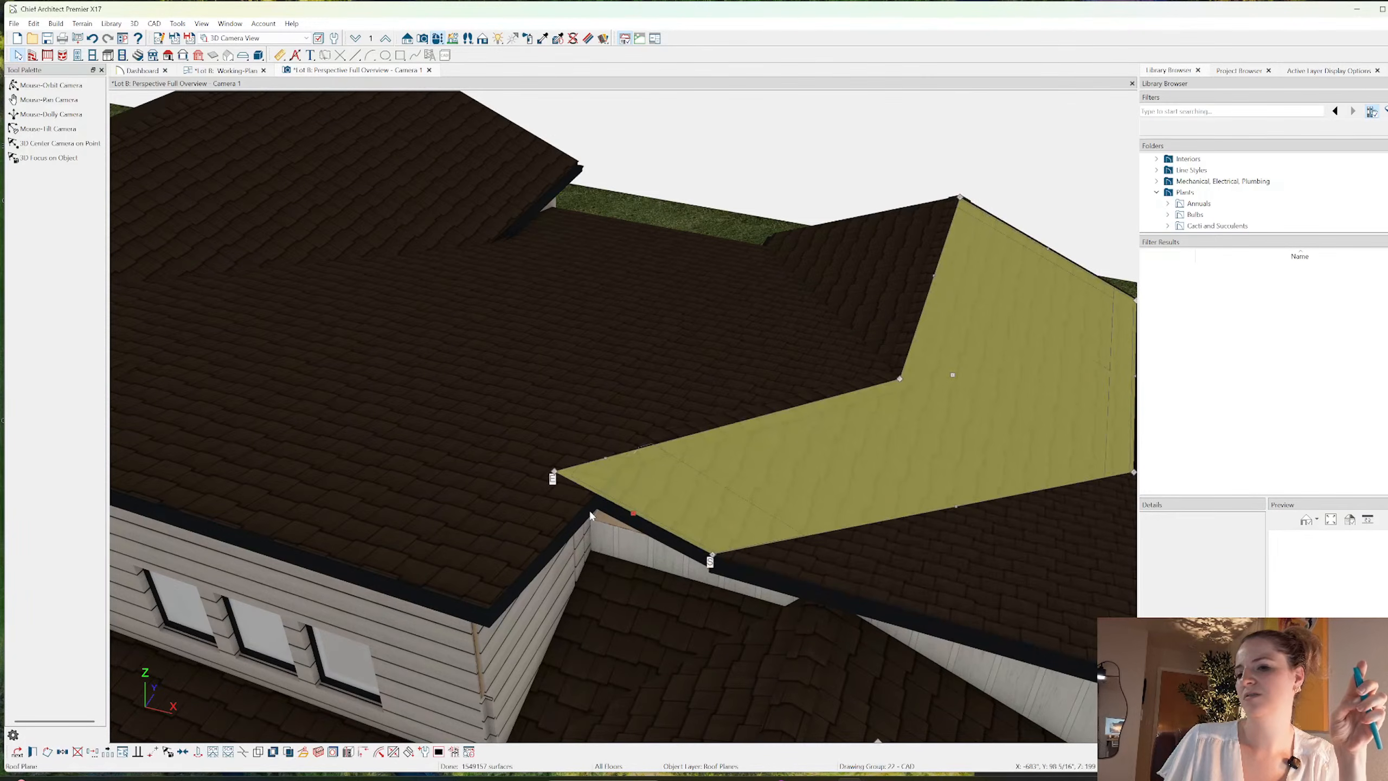
left_click(244, 755)
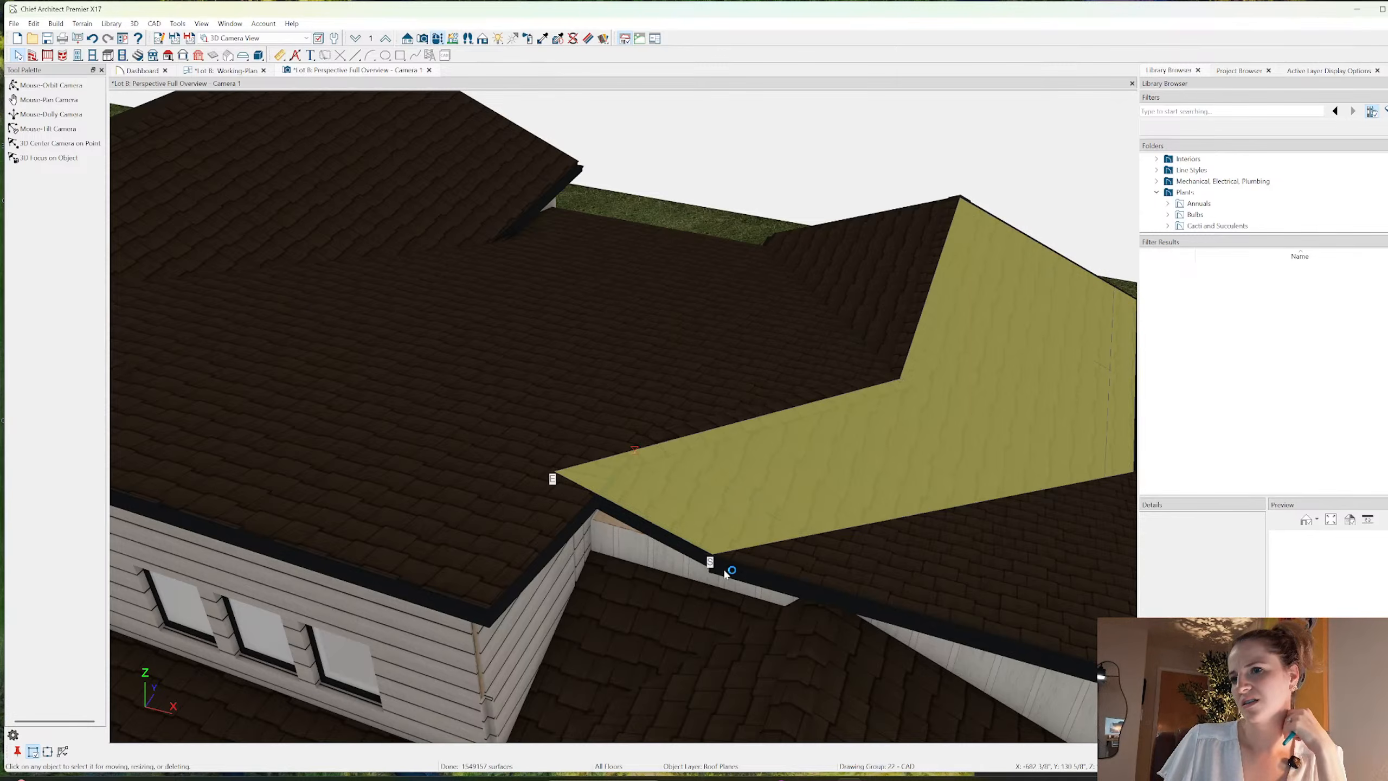
- Switch to the floor plan and display it in the Working-Roofs Only view
left_click(203, 70)
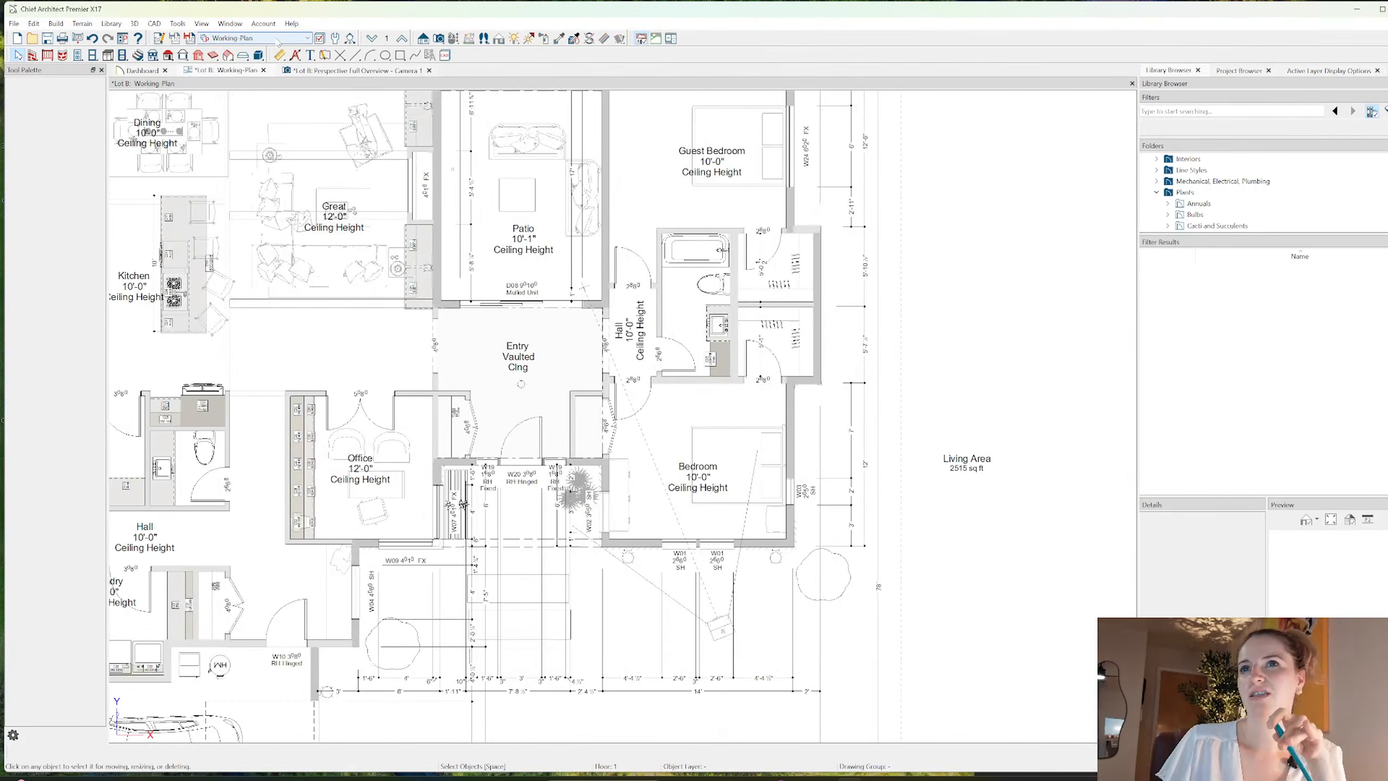
left_click(257, 38)
left_click(244, 128)
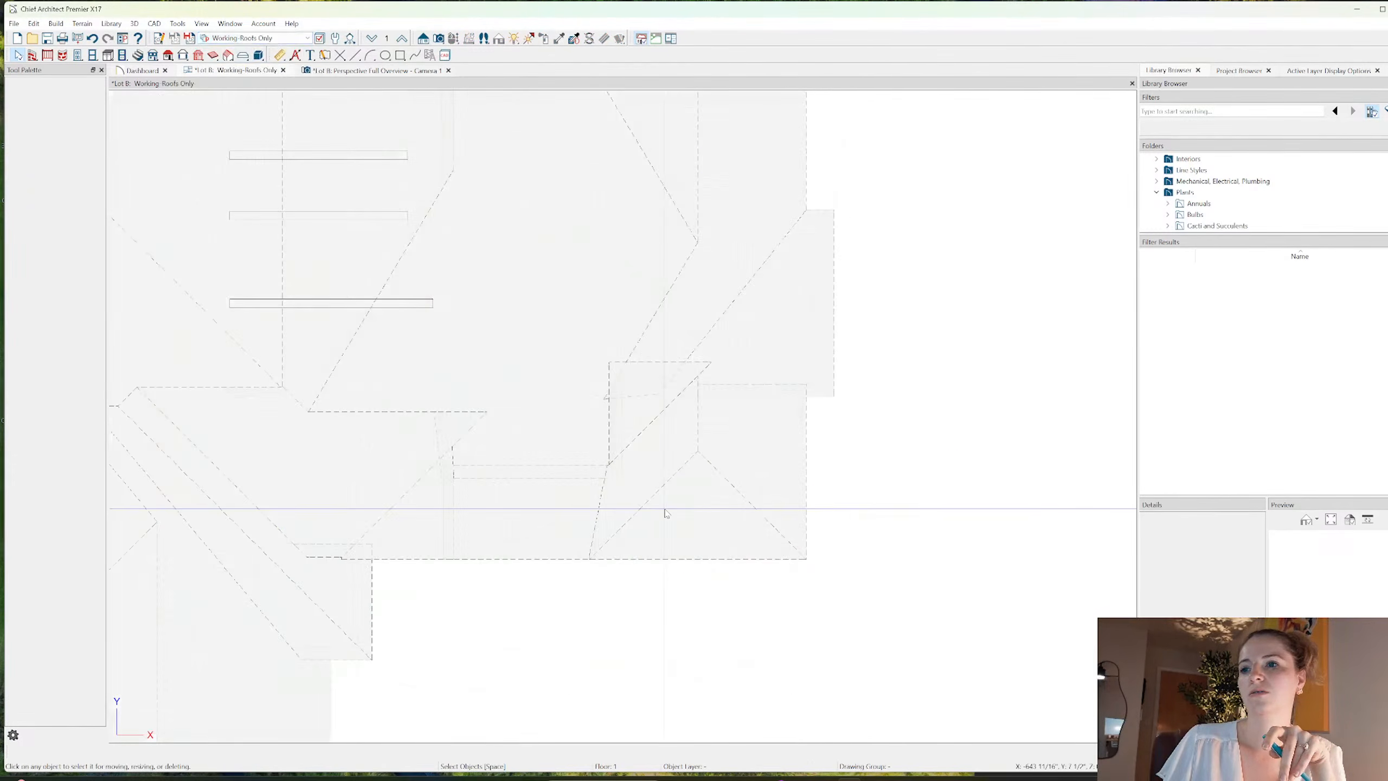
- Adjust the lower outer corner of the narrow slanted roof plane next to the bedroom wing's roof
left_click(706, 333)
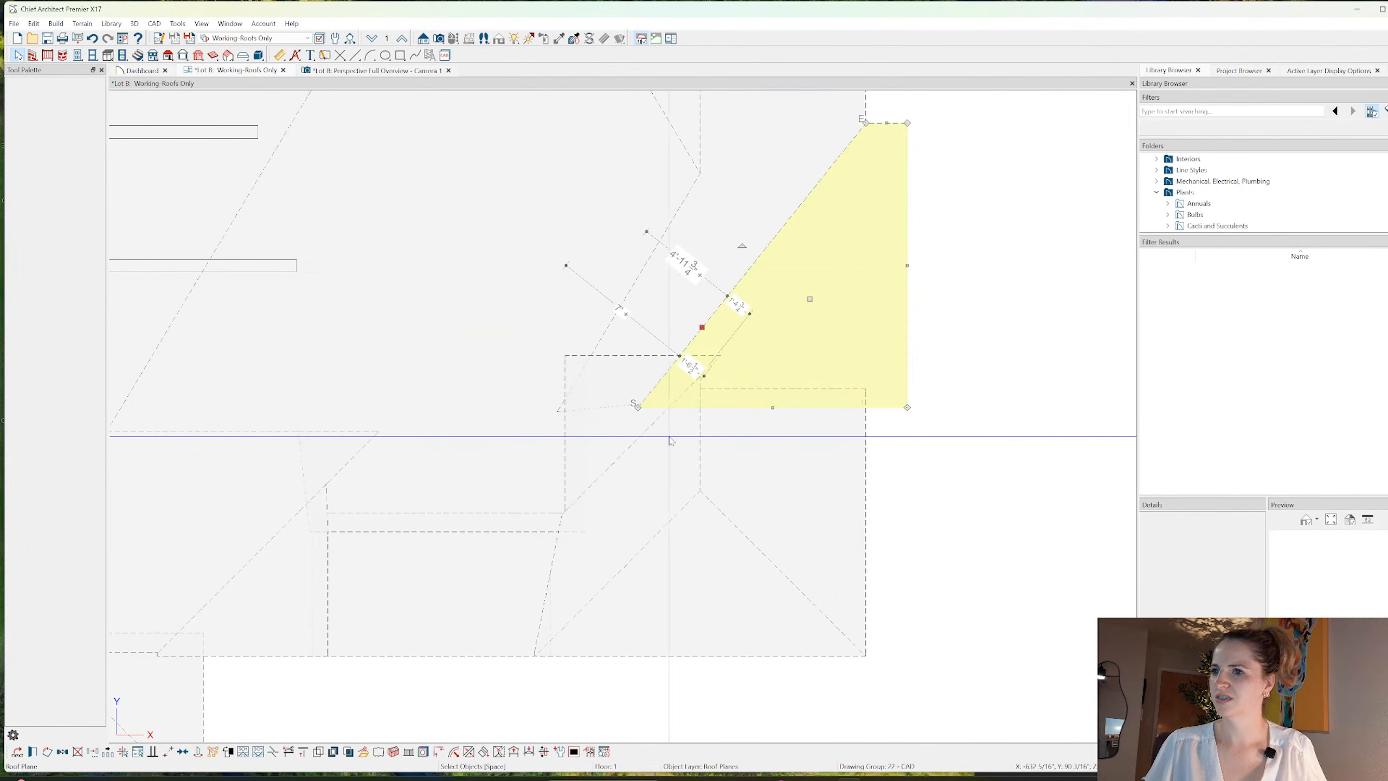
scroll(678, 415, "up", 2)
left_click(579, 391)
left_click(589, 278)
left_click(589, 283)
left_click_drag(631, 392, 623, 397)
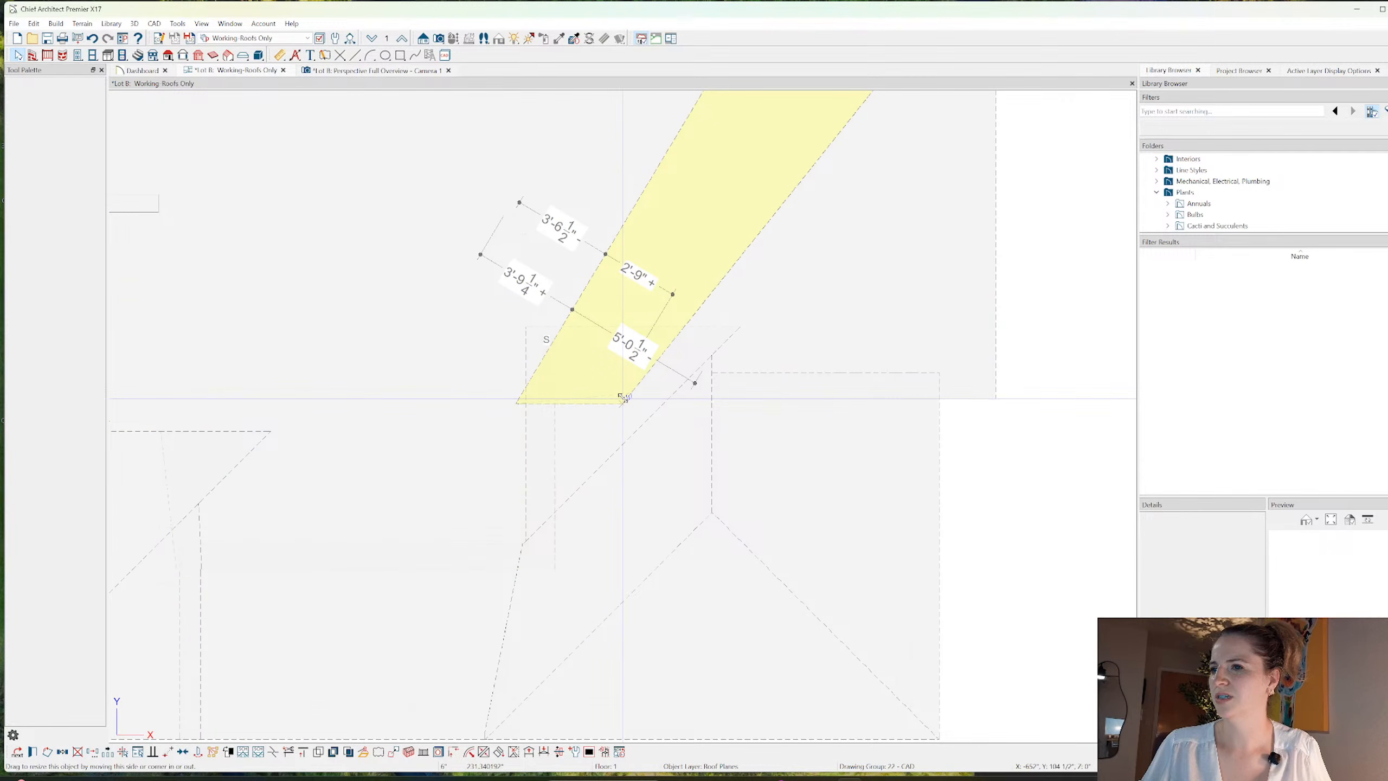
- Align the narrow slanted roof plane's lower edge with the adjacent eave line and square its inner corner against the triangular plane's vertical edge
scroll(623, 398, "up", 3)
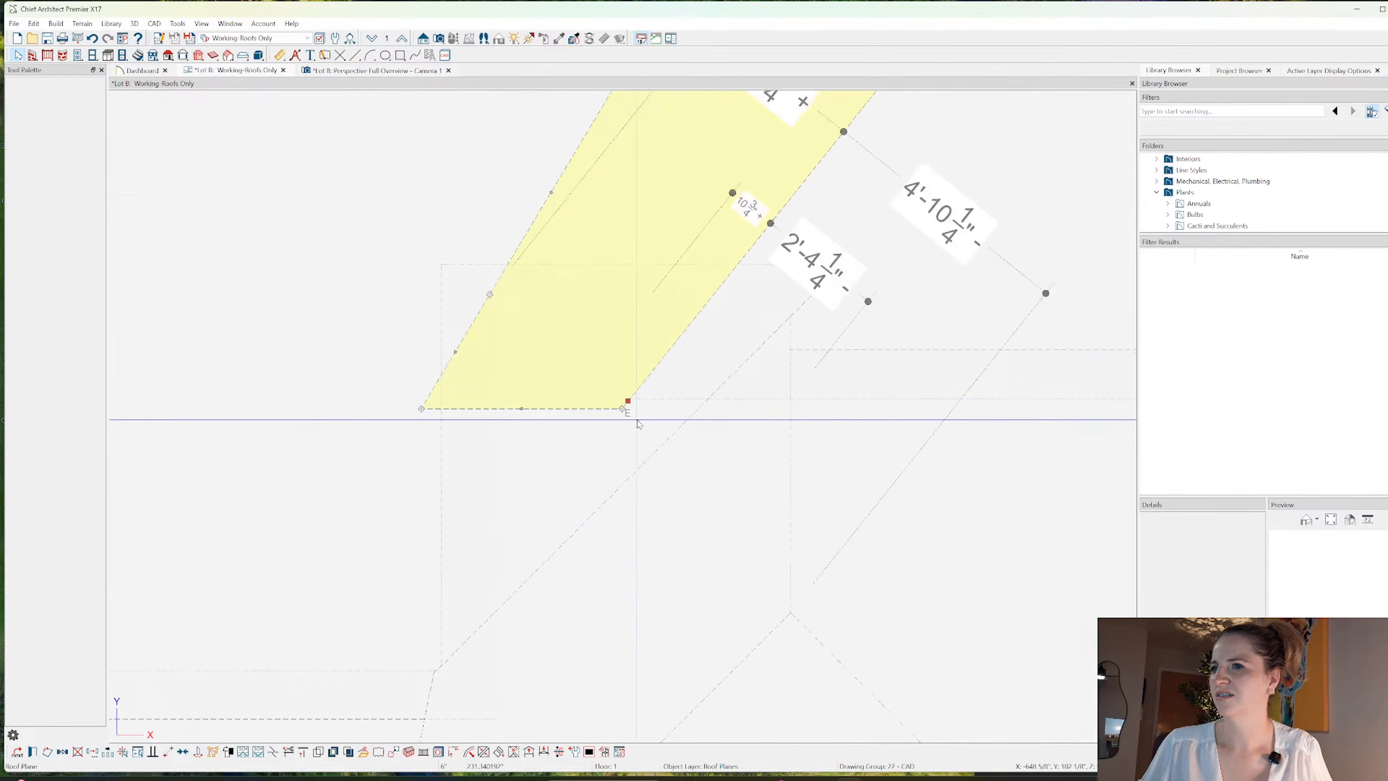
left_click_drag(518, 408, 625, 398)
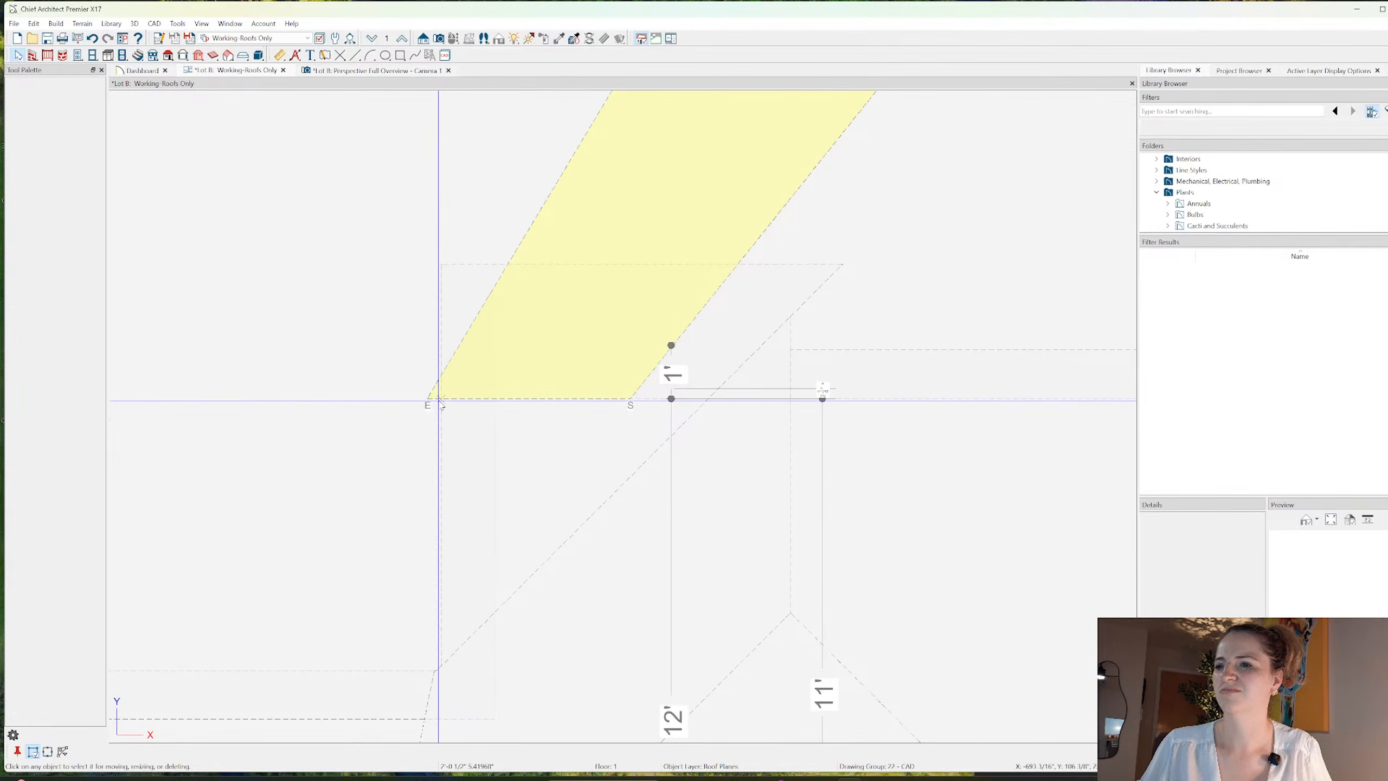
left_click(442, 404)
left_click_drag(448, 364, 438, 376)
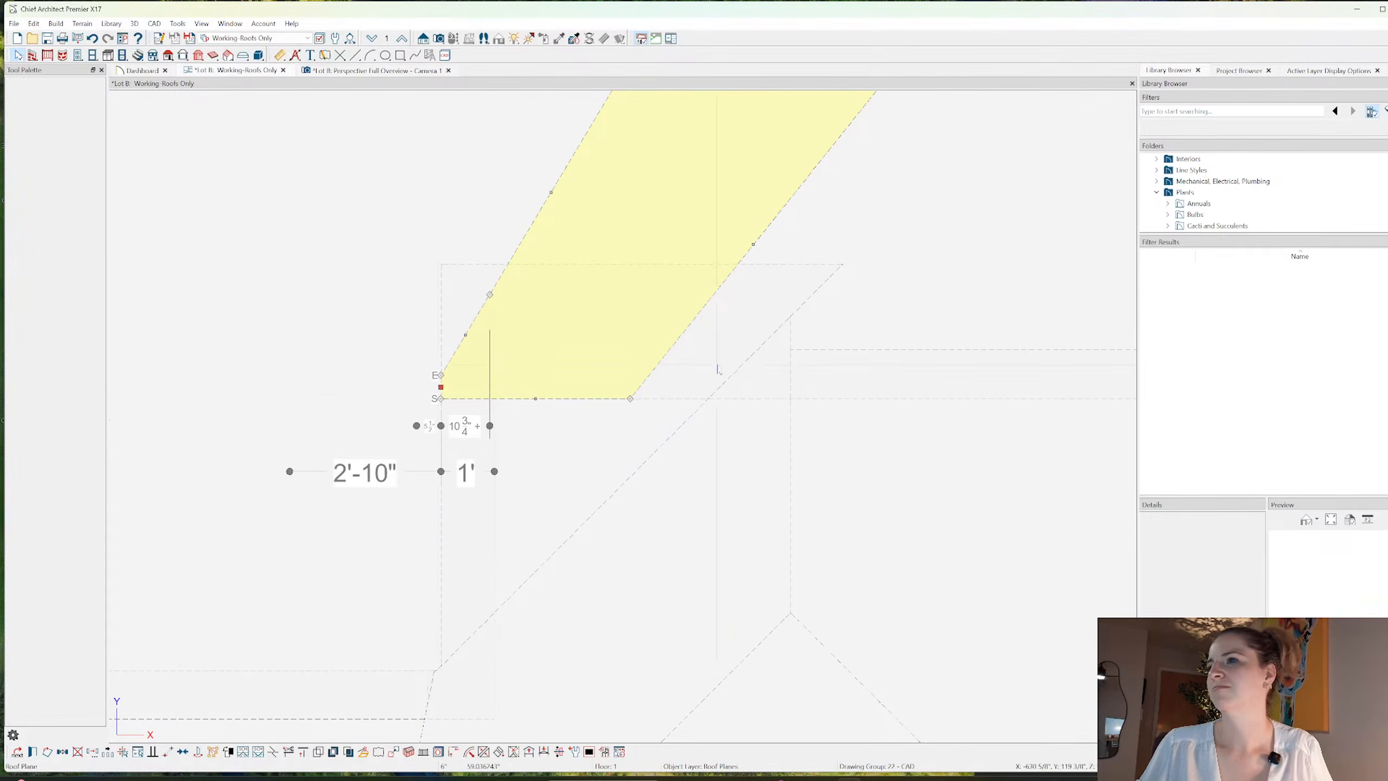
- Pull the back edge of the triangular roof plane beside the entry forward in line with the side wing's back roof edge
left_click(764, 264)
scroll(742, 401, "down", 4)
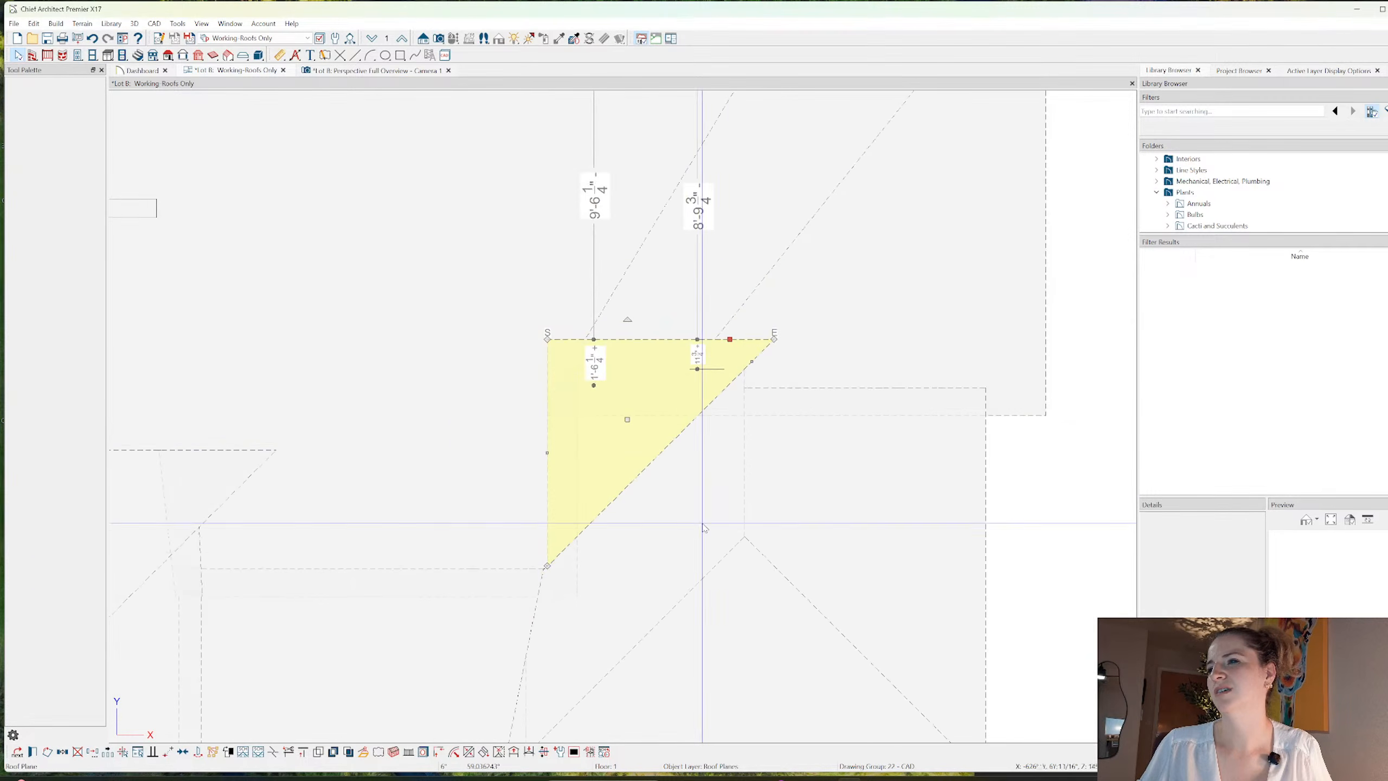
left_click_drag(752, 339, 745, 386)
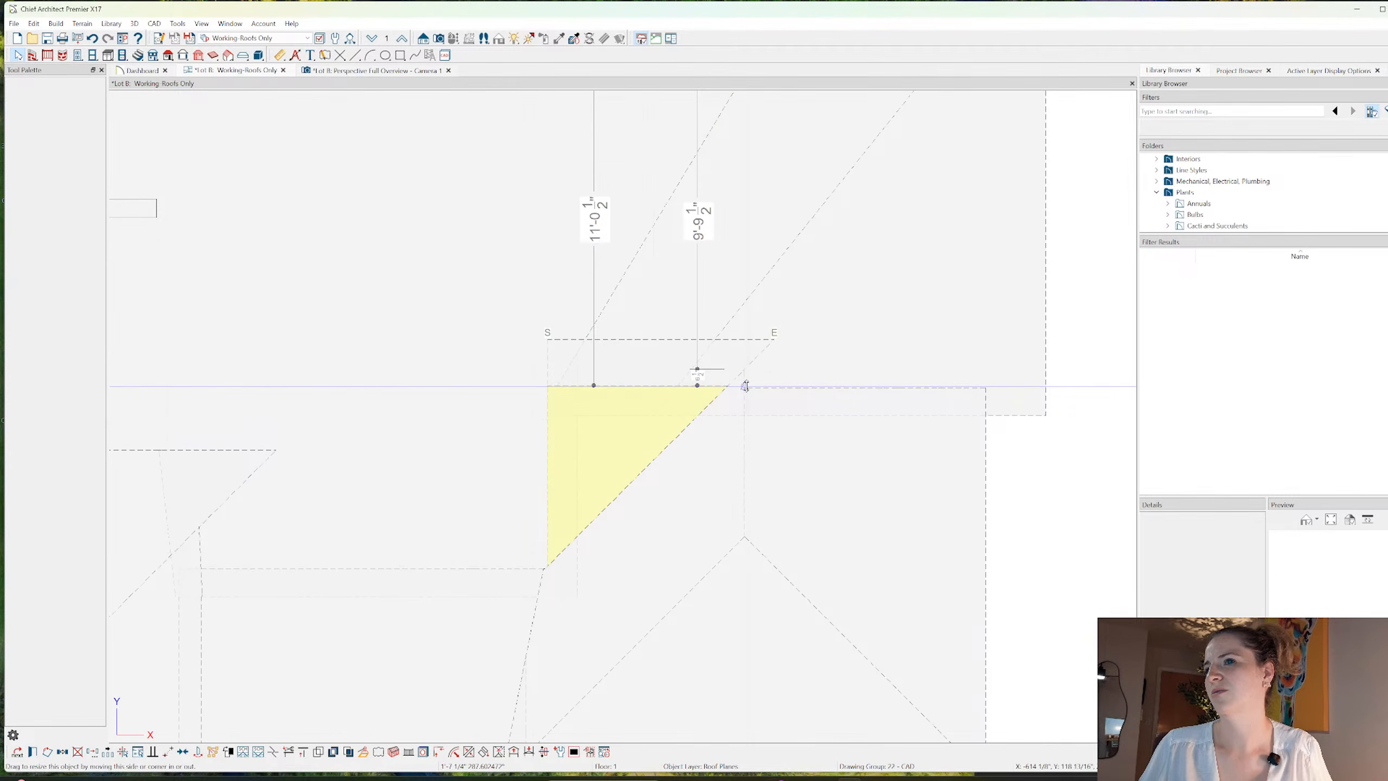
left_click_drag(745, 386, 745, 386)
key("l")
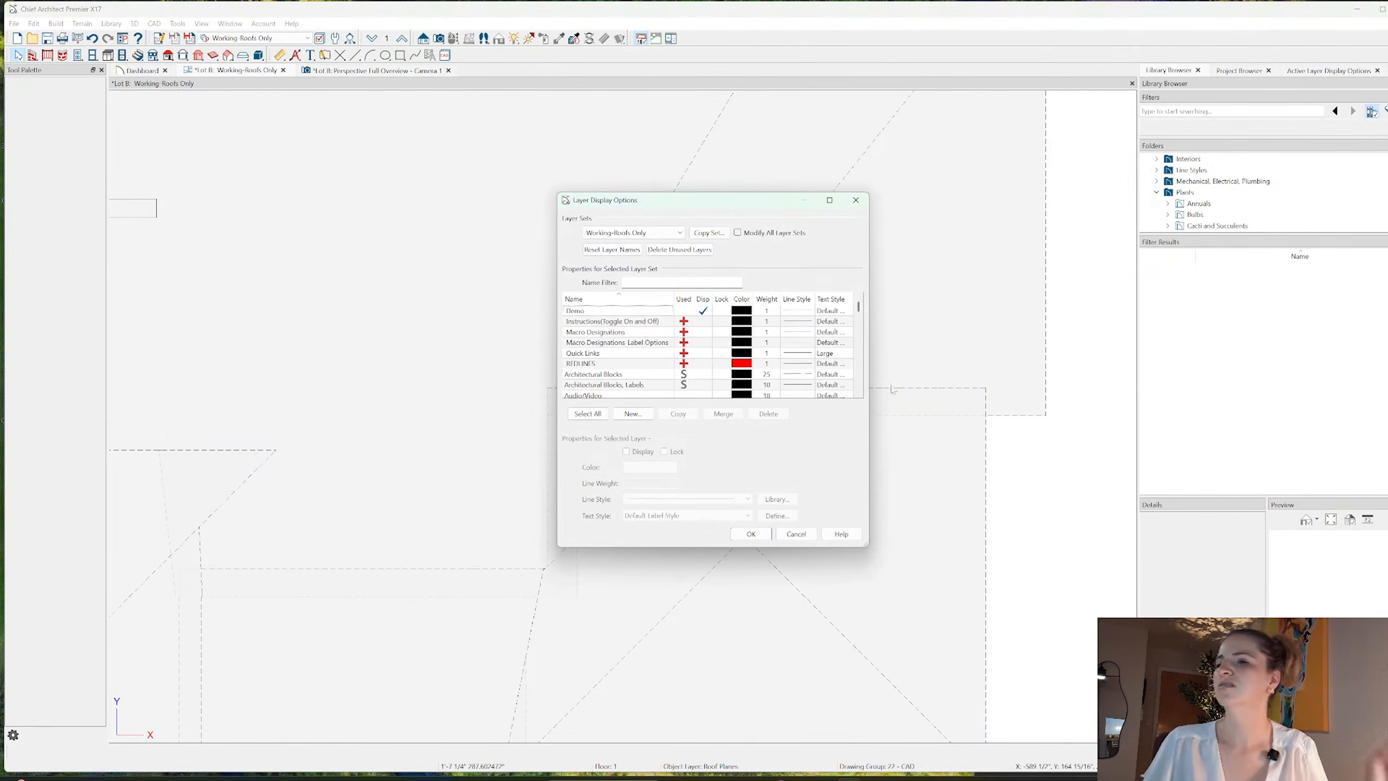
left_click(796, 533)
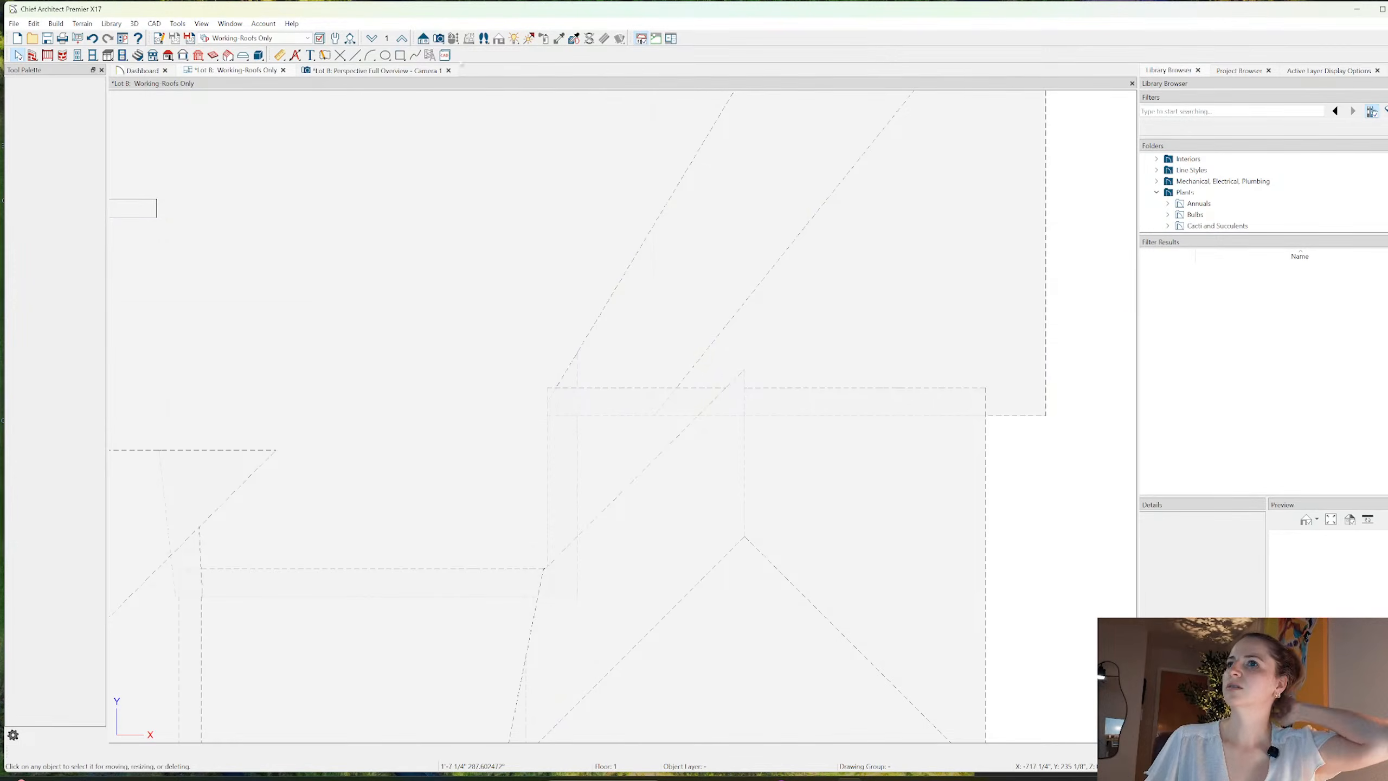
- In the 3D perspective, raise the top edge of the white attic wall beside the transom-window block to cover the opening under the roof edge
left_click(395, 71)
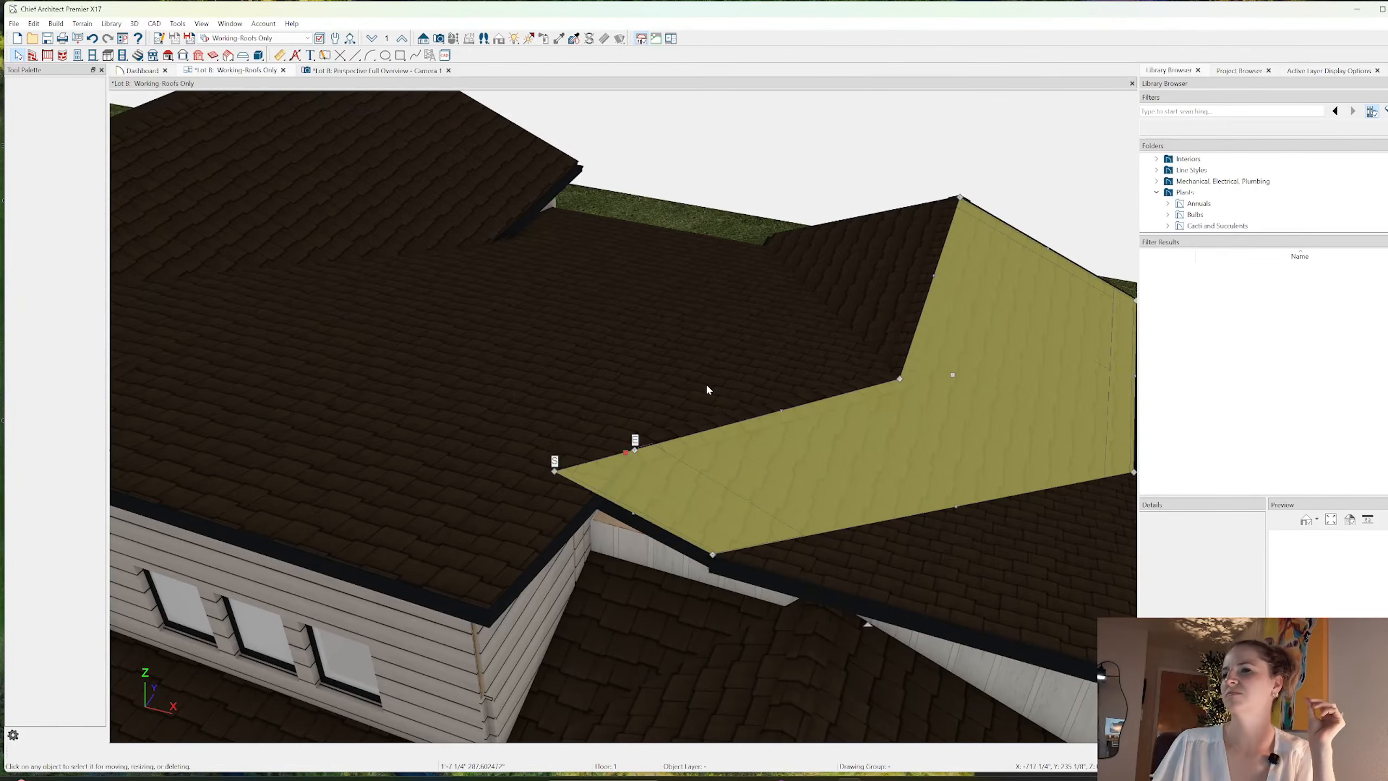
key("Escape")
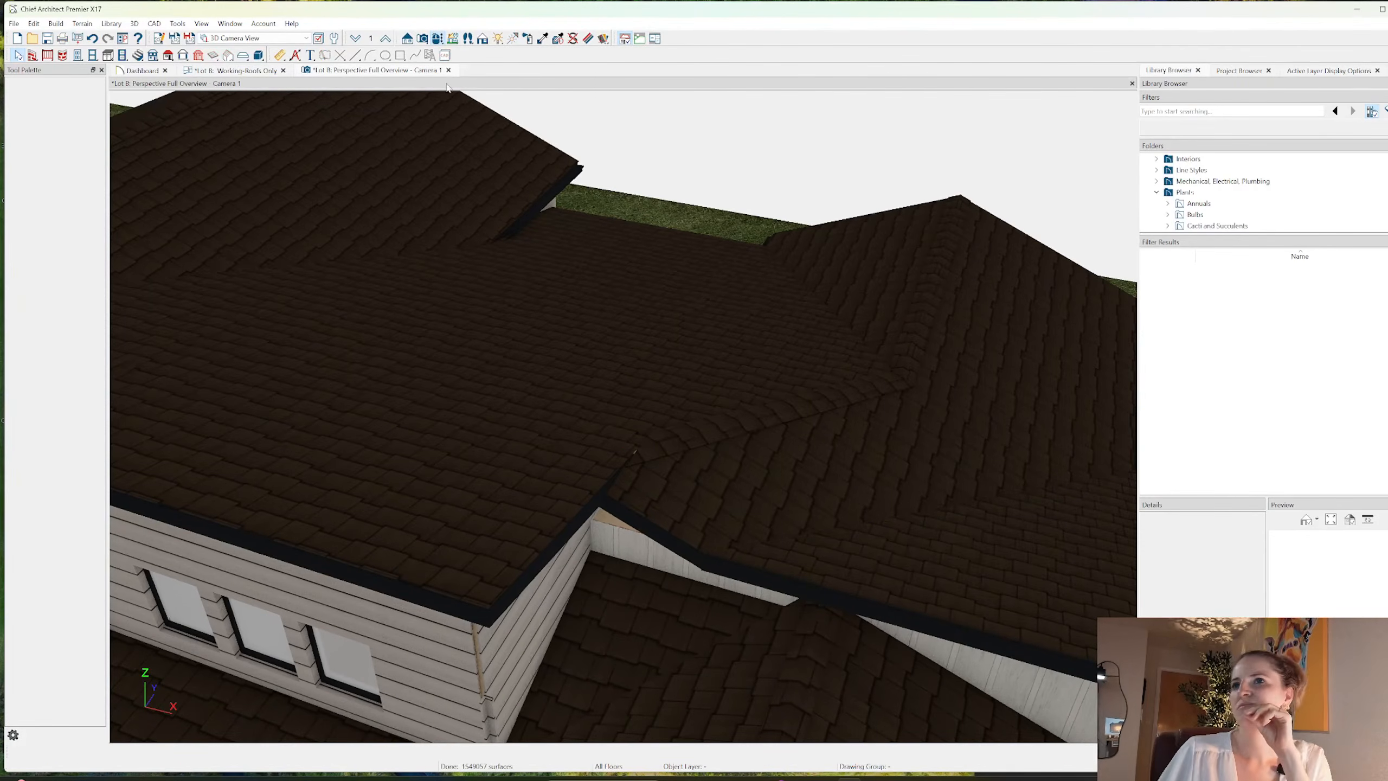
left_click(51, 85)
left_click_drag(573, 335, 492, 220)
left_click(17, 55)
left_click(626, 402)
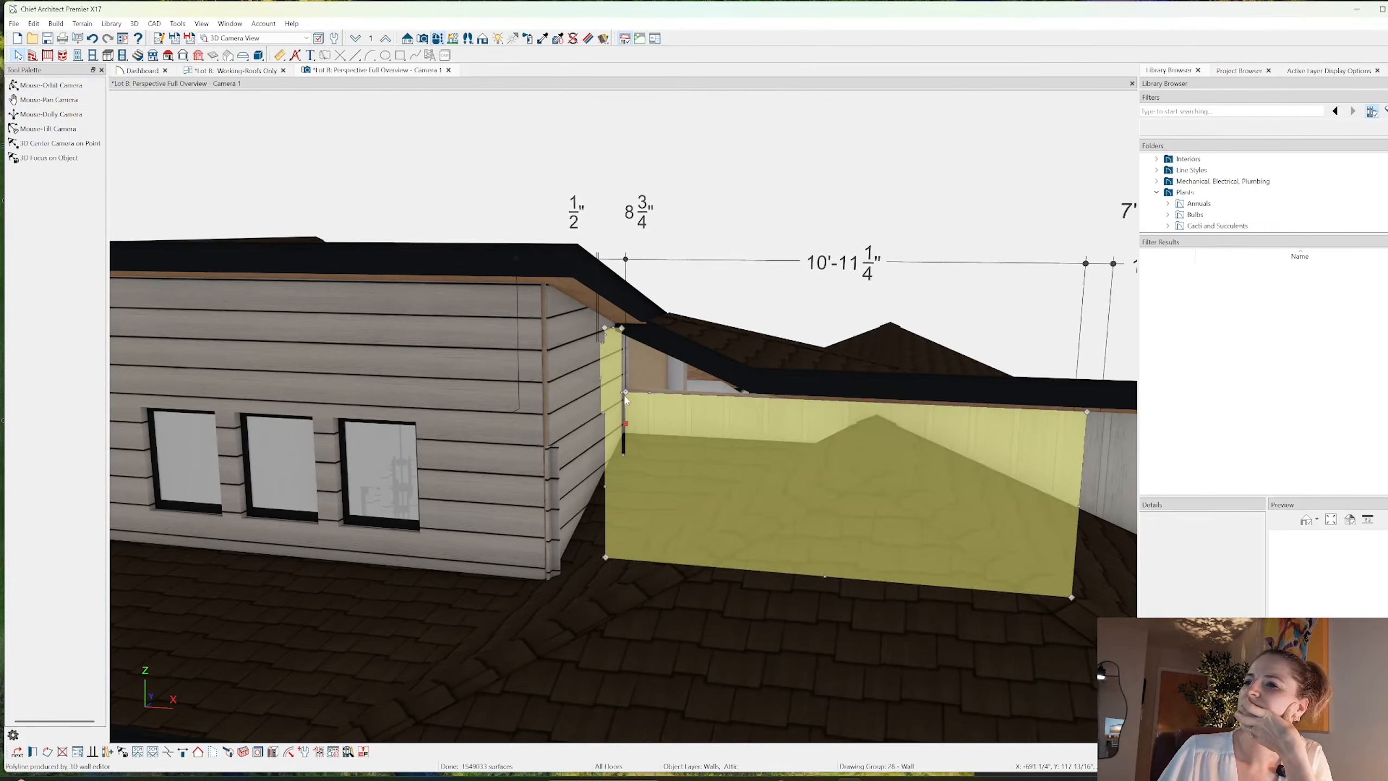
left_click(645, 391)
left_click(653, 393)
left_click_drag(650, 393, 627, 326)
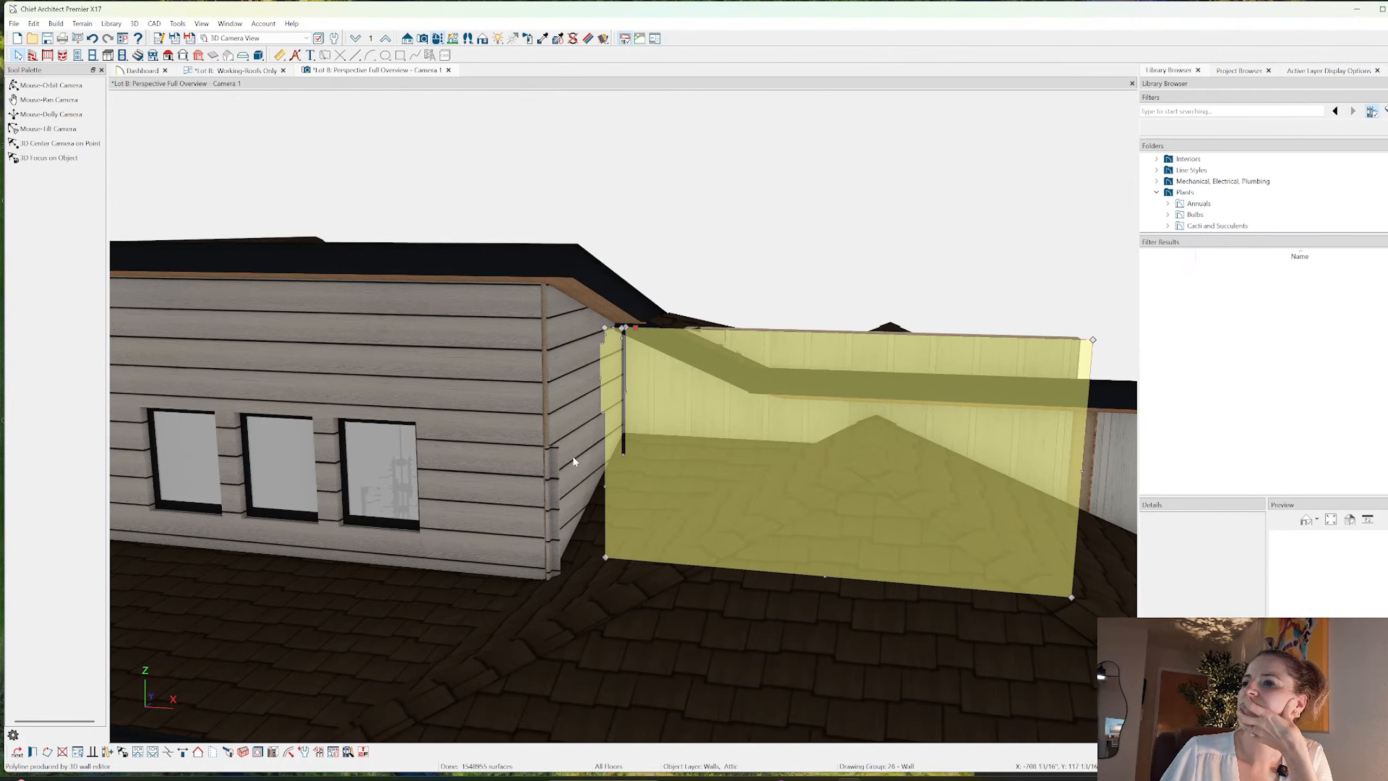
scroll(721, 459, "down", 5)
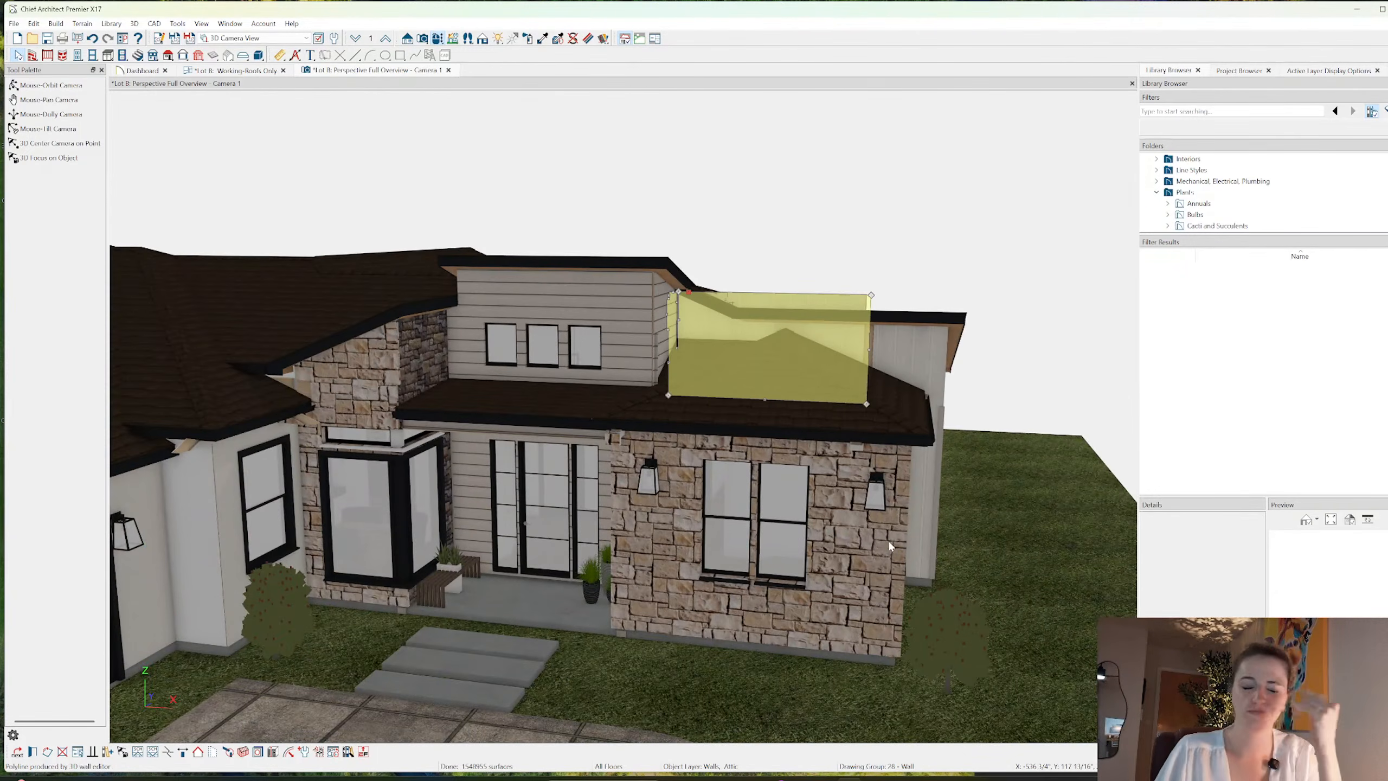
key("Escape")
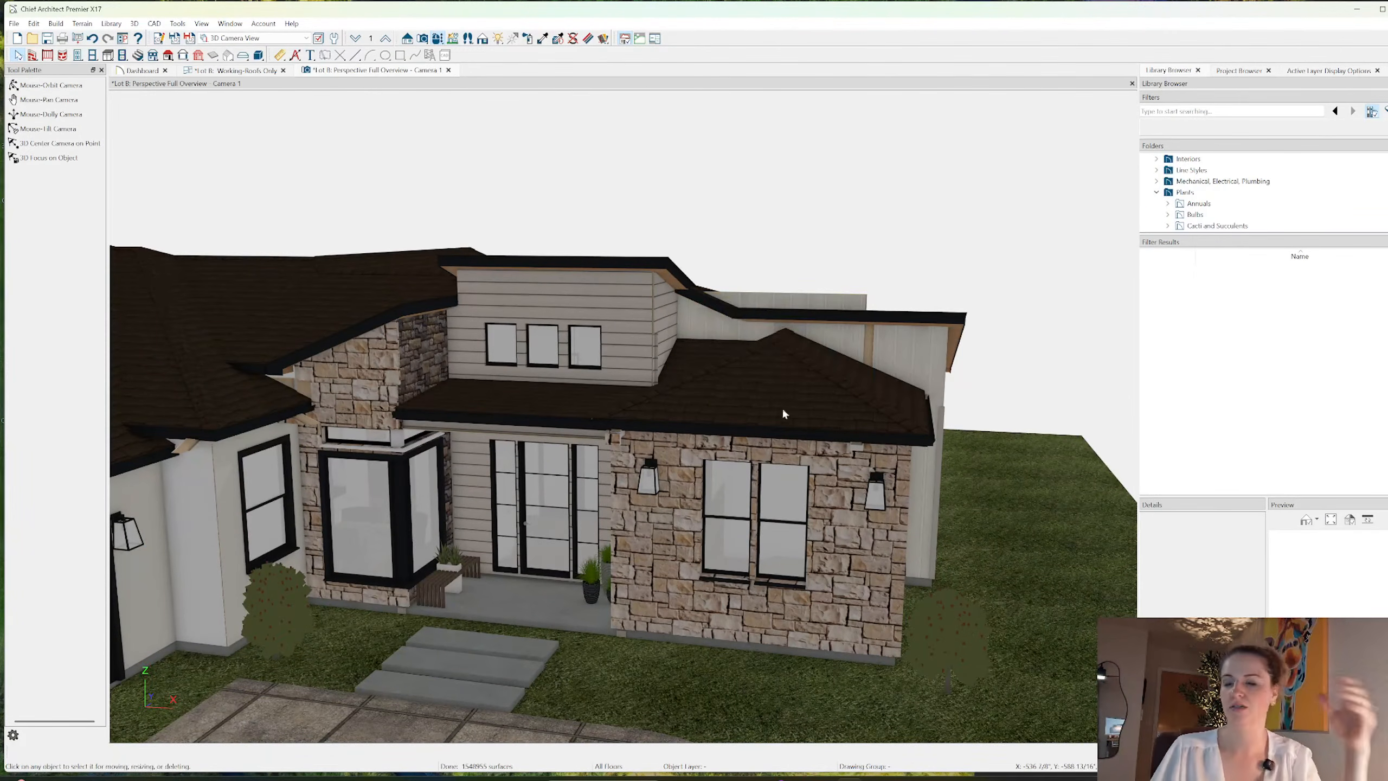
- In the roof plan, straighten the vertical side of the triangular roof plane over the office into a single edge up to its upper corner
left_click(51, 85)
mouse_move(673, 282)
left_mouse_down()
mouse_move(688, 275)
mouse_move(505, 323)
mouse_move(676, 329)
mouse_move(712, 279)
mouse_move(697, 288)
left_mouse_up()
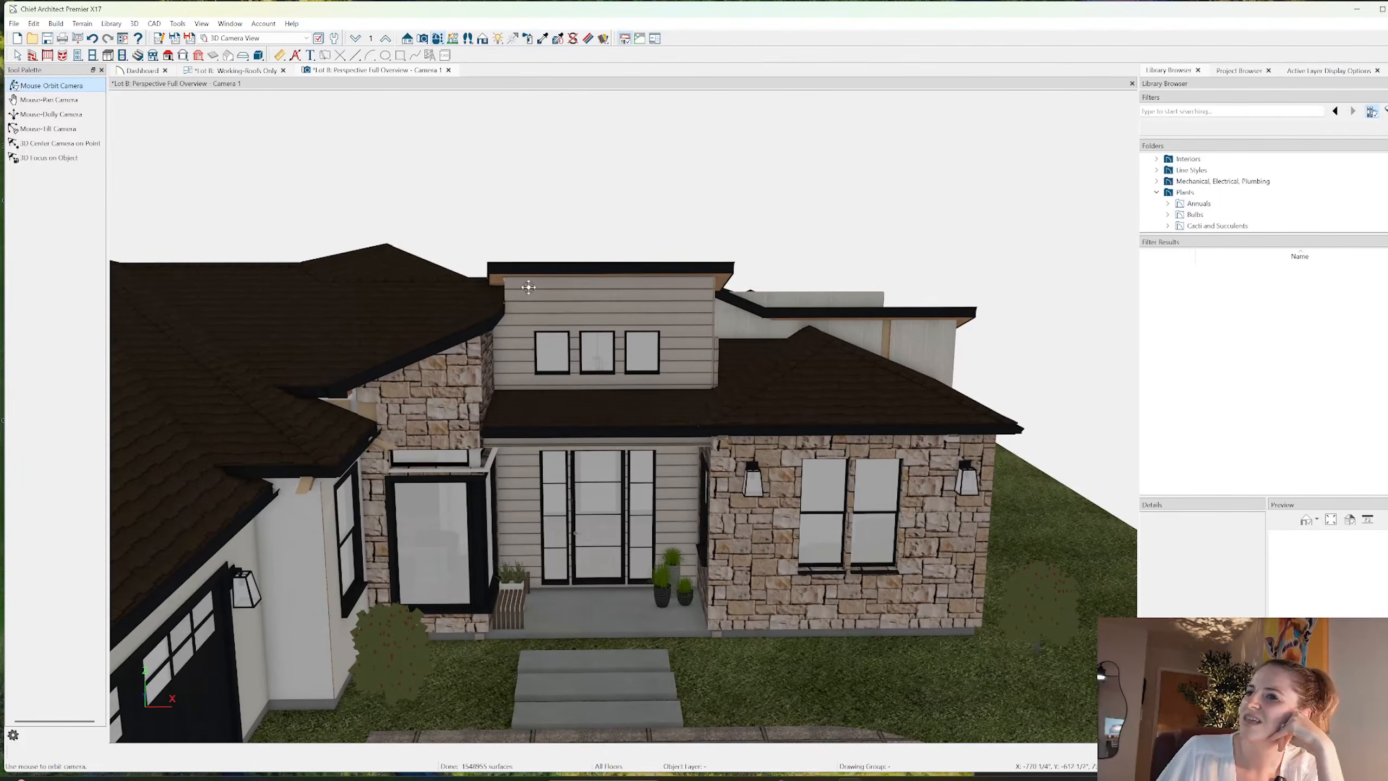
left_click_drag(478, 326, 479, 425)
left_click(240, 71)
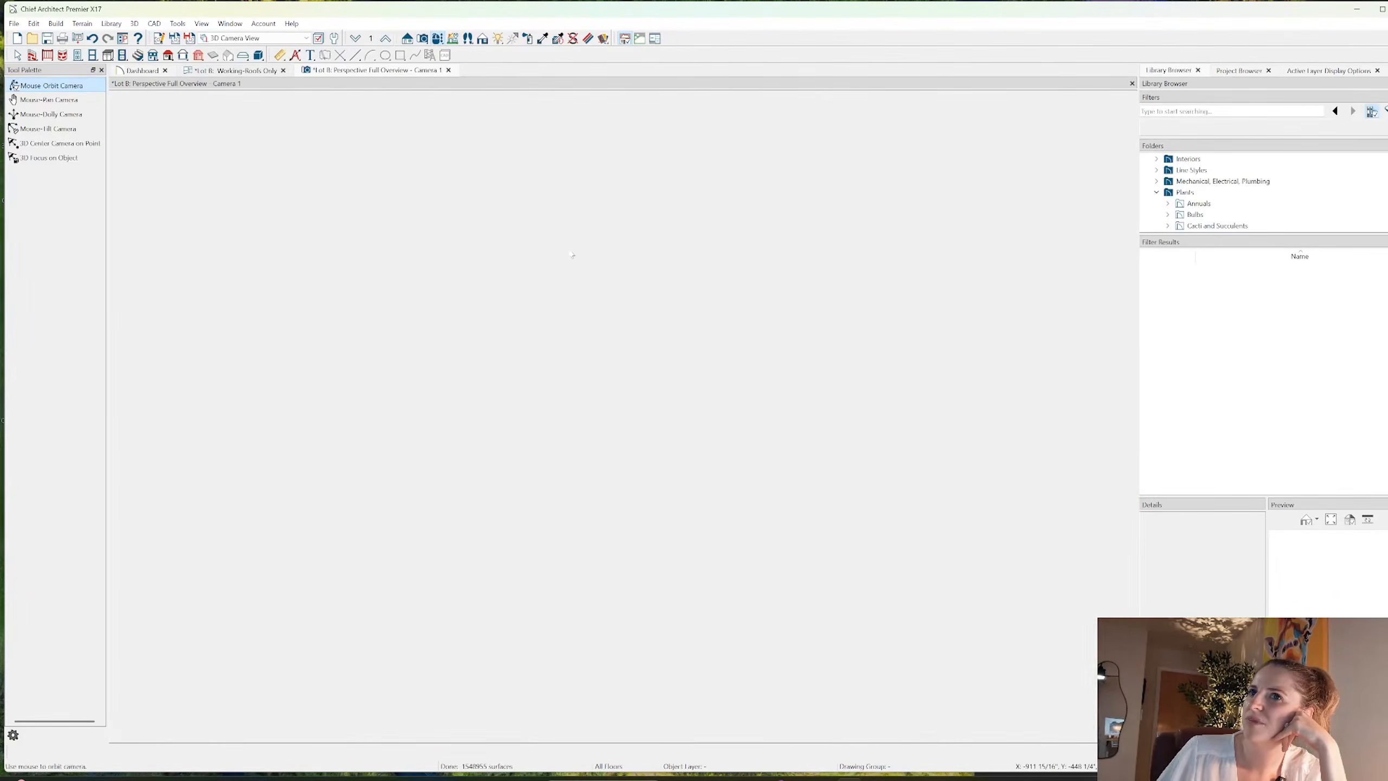
scroll(604, 561, "up", 1)
middle_click_drag(604, 561, 598, 291)
scroll(598, 291, "down", 2)
scroll(382, 386, "down", 1)
middle_click_drag(377, 386, 582, 395)
left_click(528, 336)
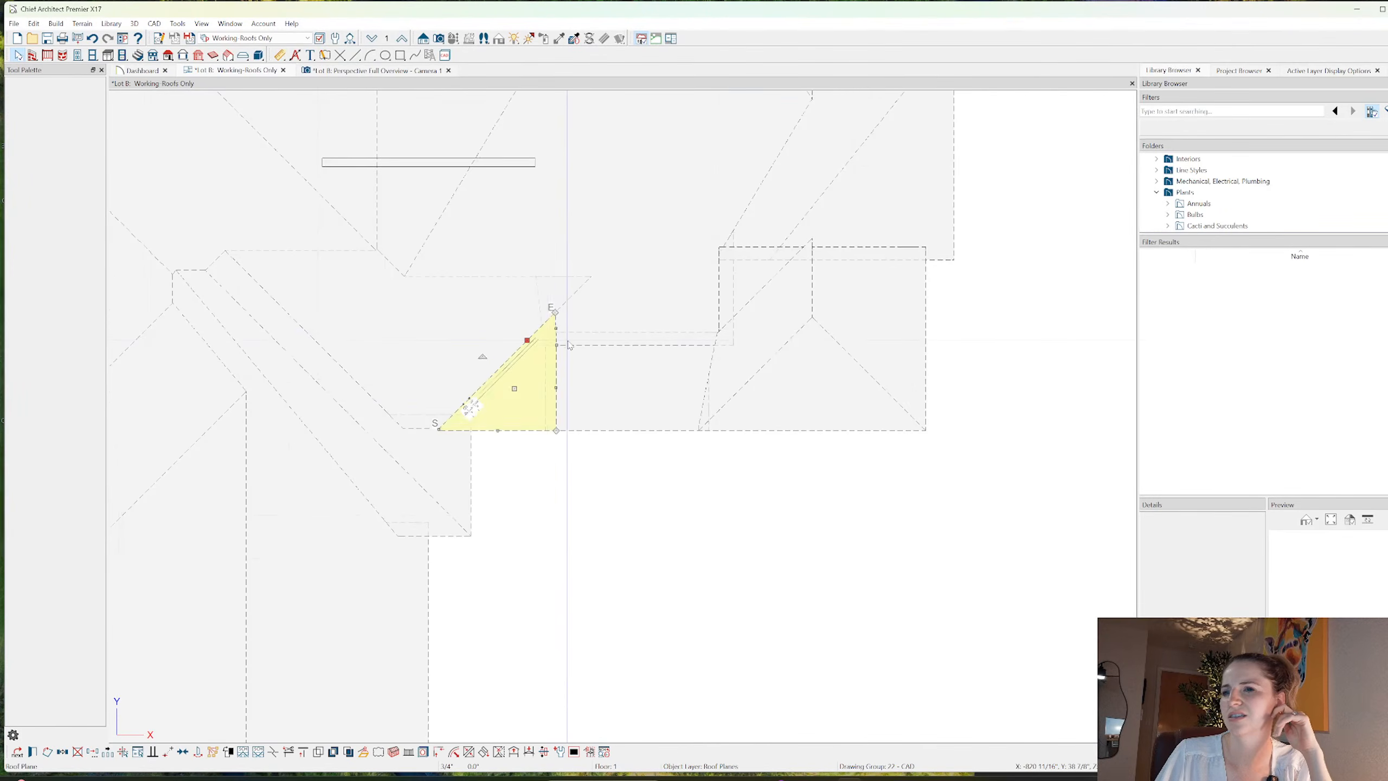
scroll(566, 334, "up", 2)
scroll(567, 336, "up", 1)
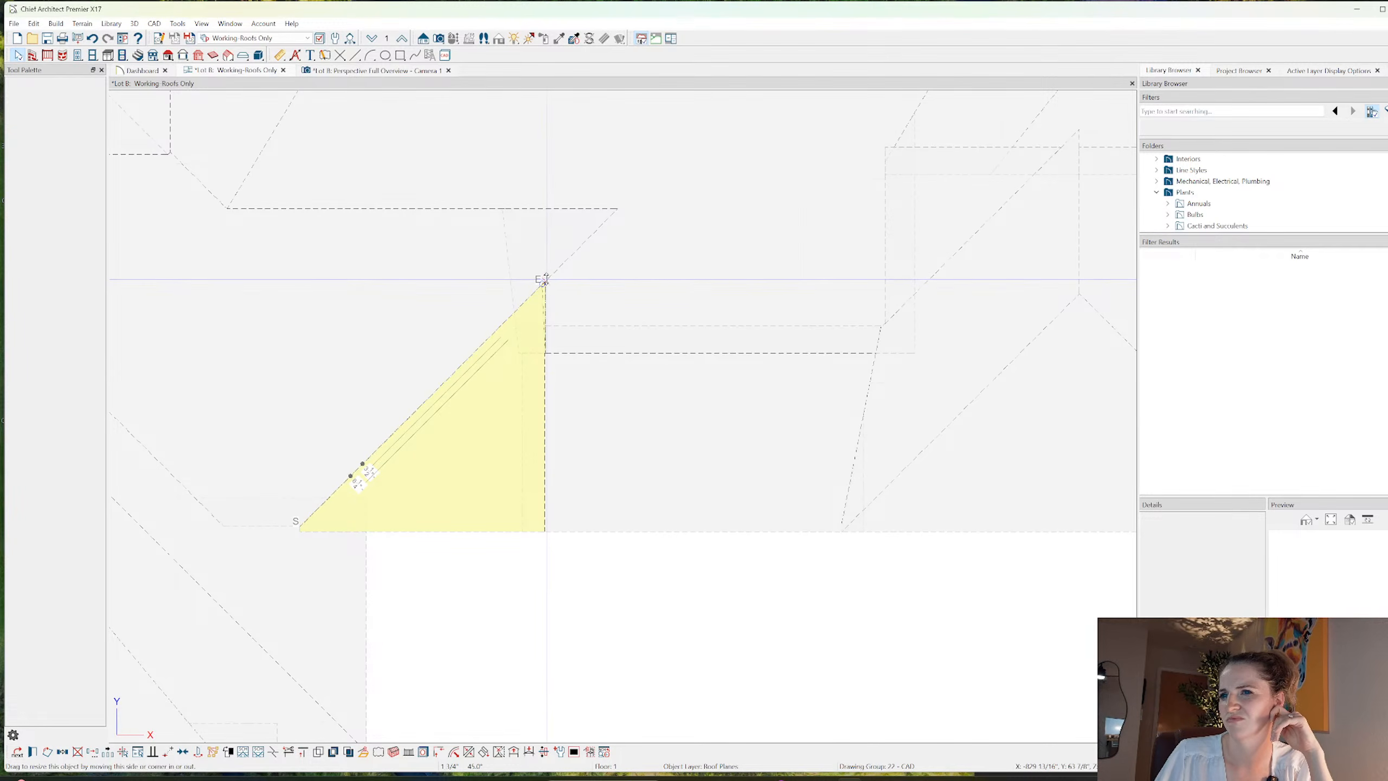
left_click_drag(545, 279, 551, 374)
scroll(539, 350, "up", 2)
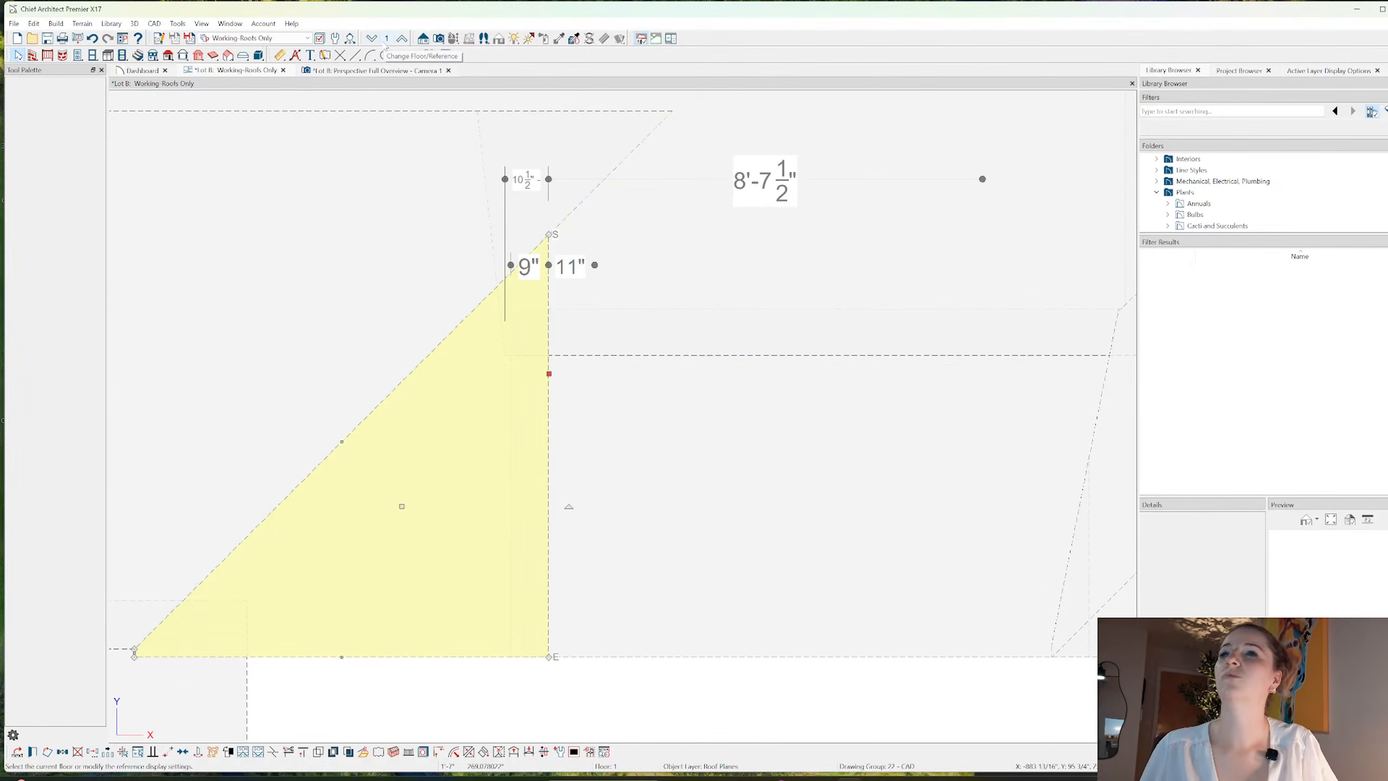
key("Escape")
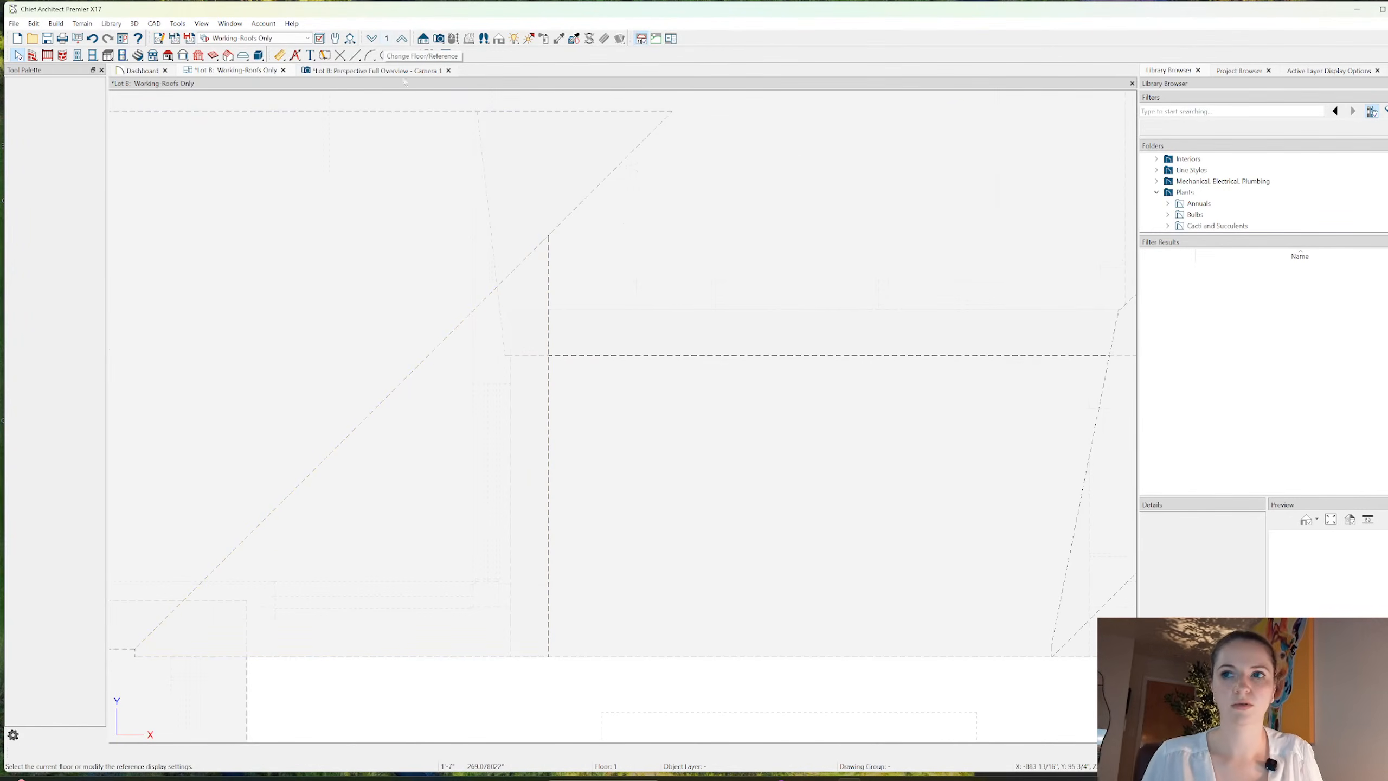
- Show the Lot B 1st Floor as a reference beneath the roof plan using the Working Layer Set
left_click(386, 38)
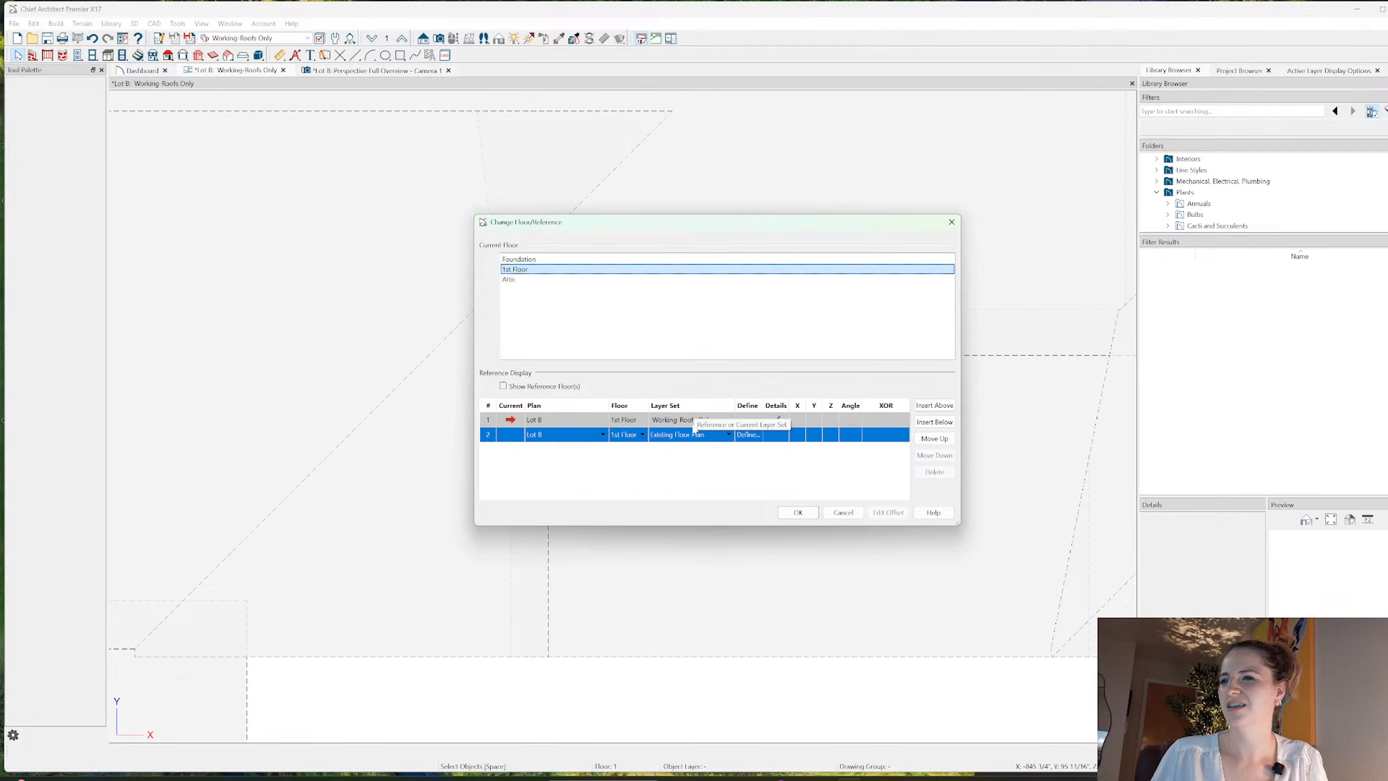
left_click(695, 426)
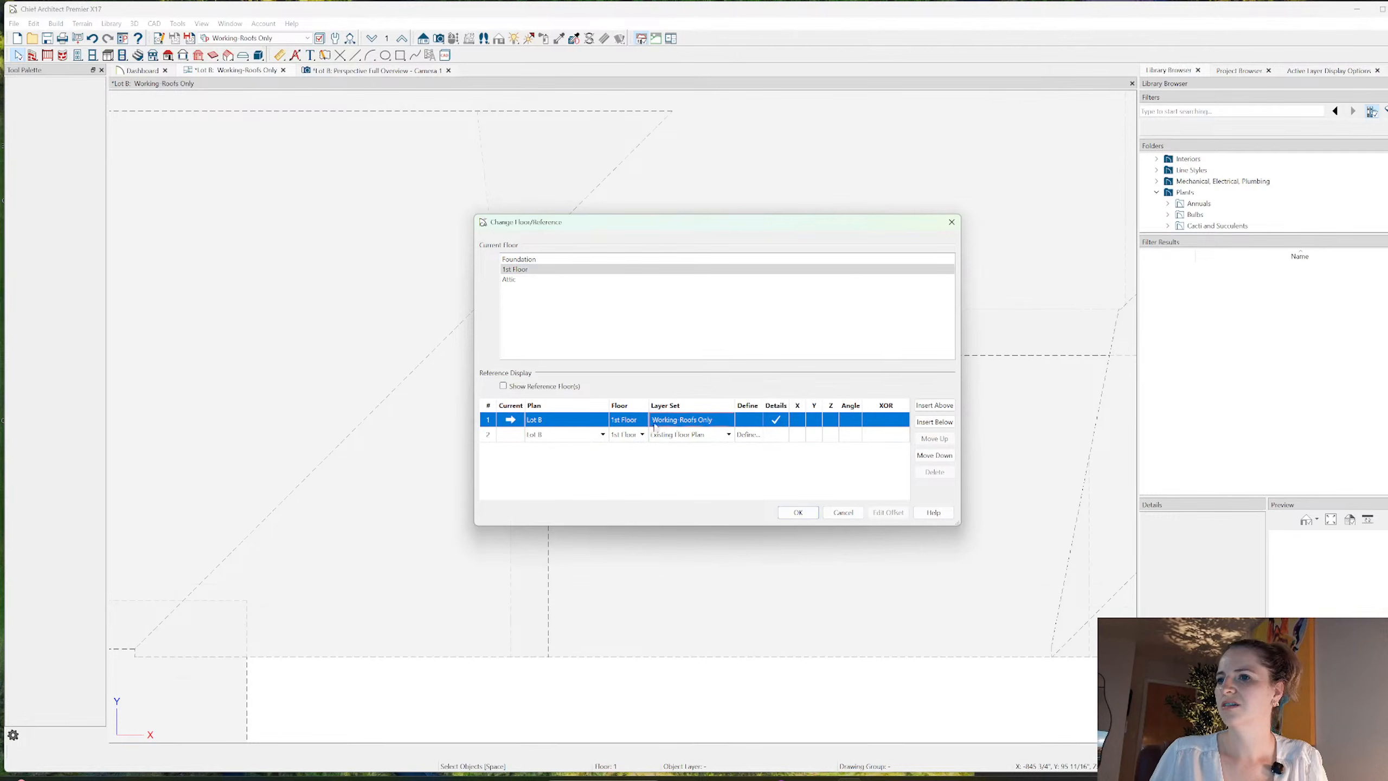
left_click(698, 436)
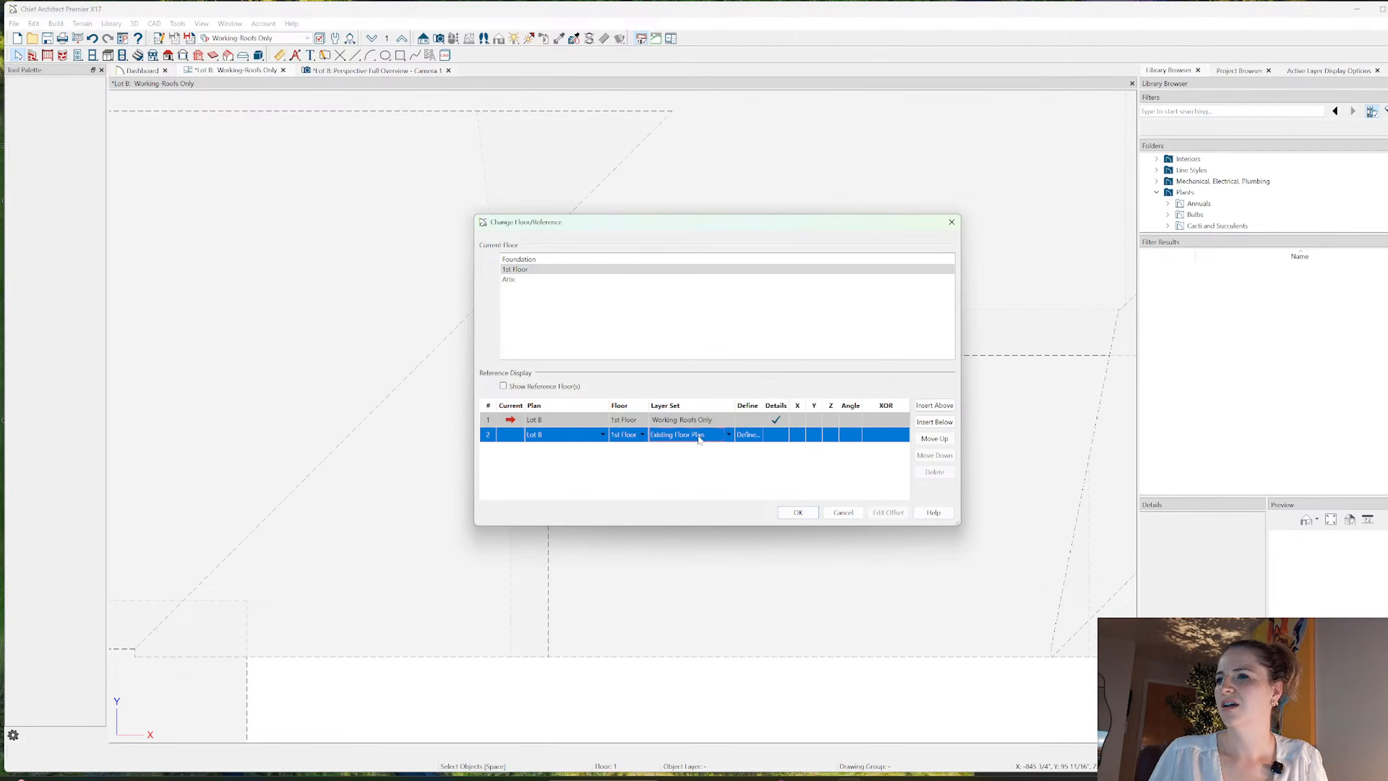
left_click(728, 435)
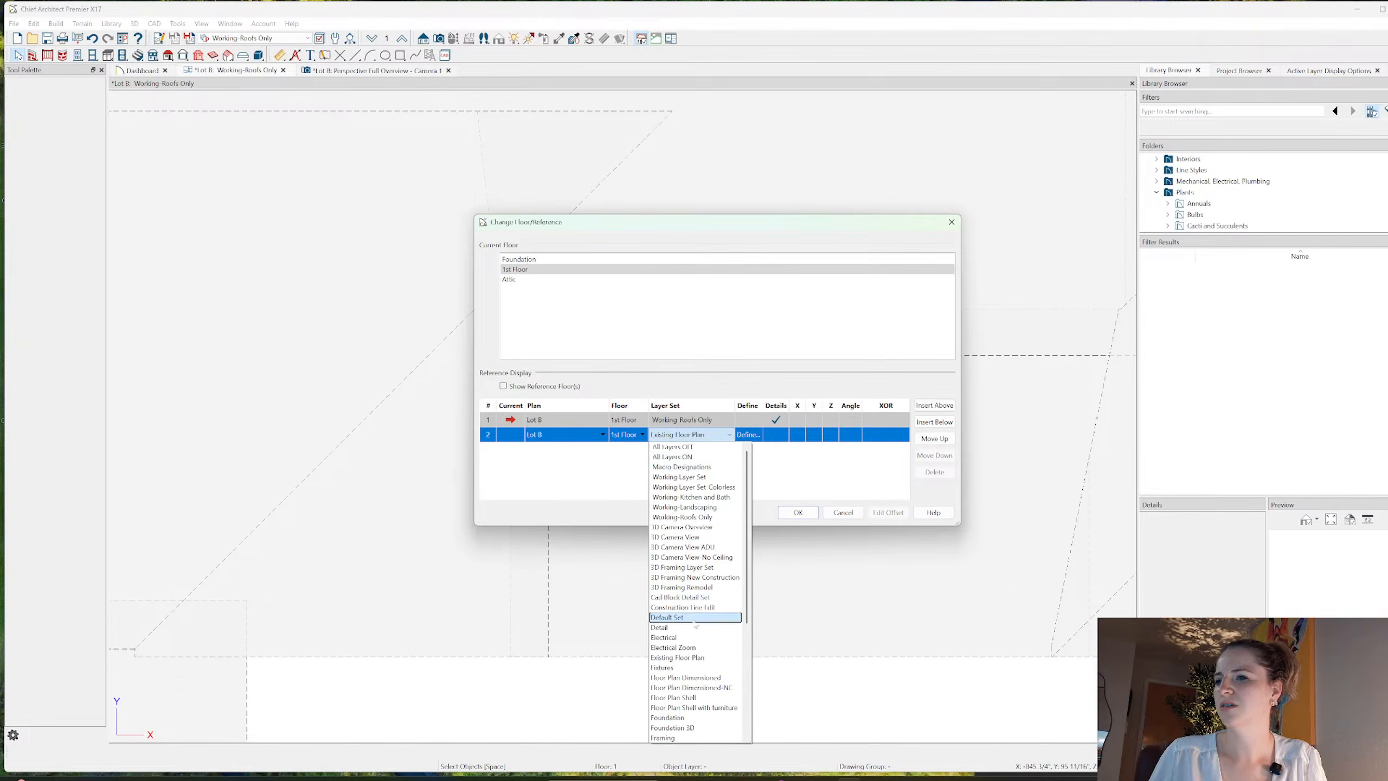
left_click(696, 475)
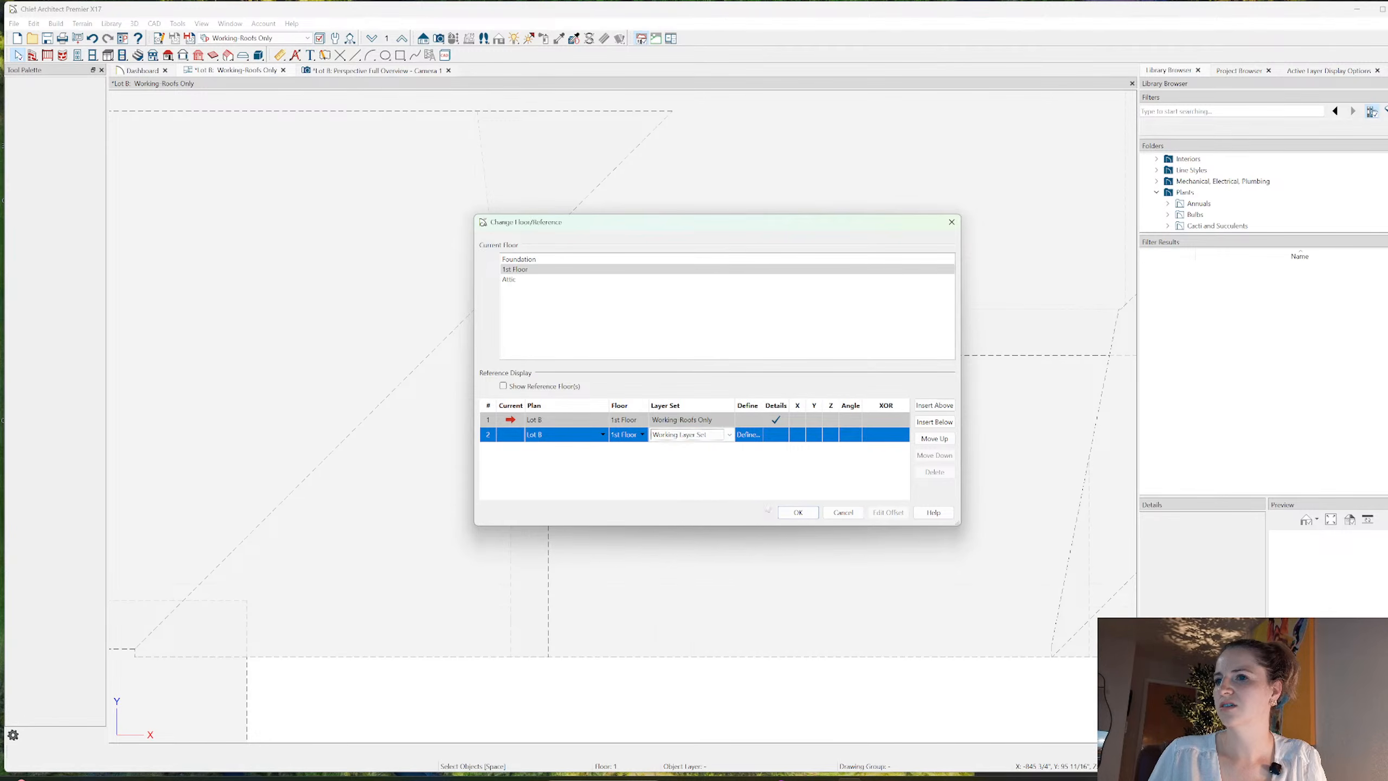
left_click(798, 512)
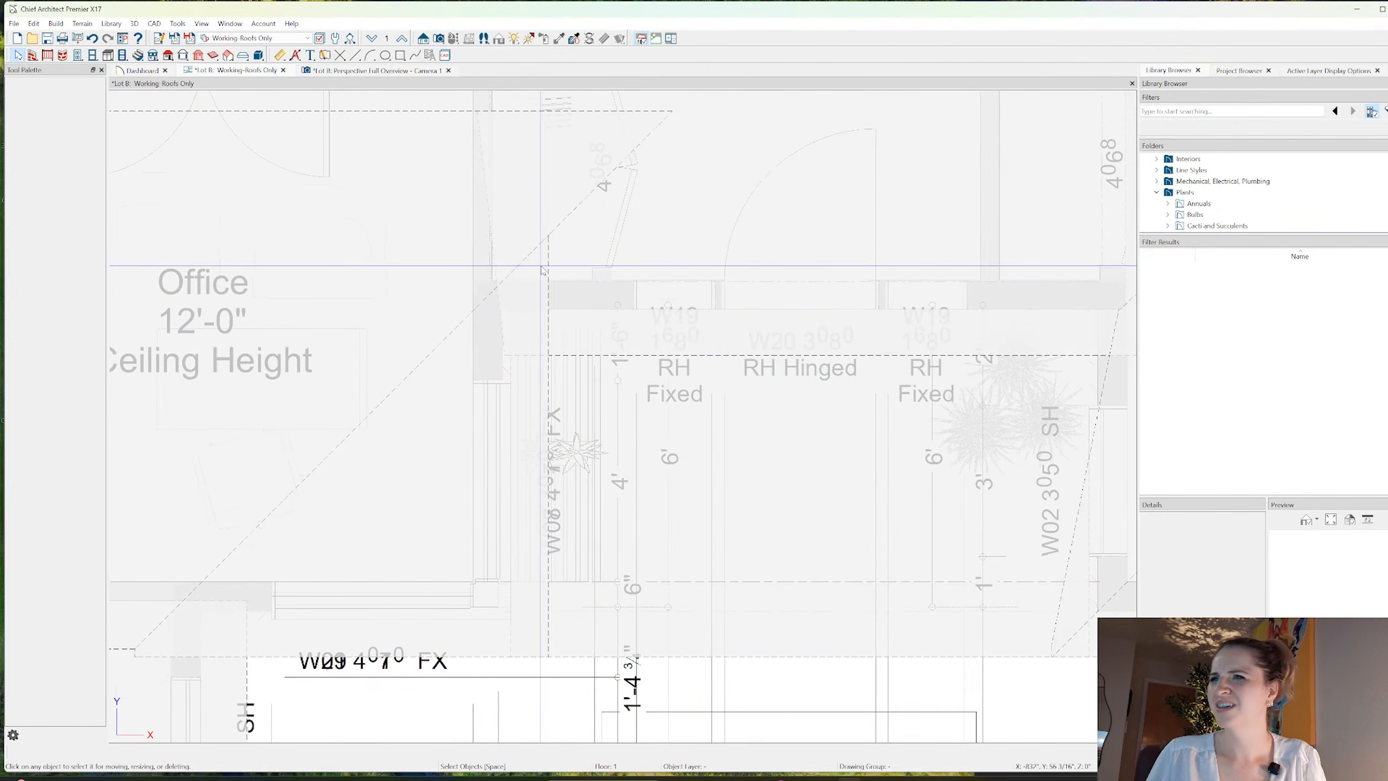
- Break the vertical edge of the office's triangular roof plane at the entry wall's outer face and pull its upper corner down to that line
middle_click_drag(566, 289, 581, 343)
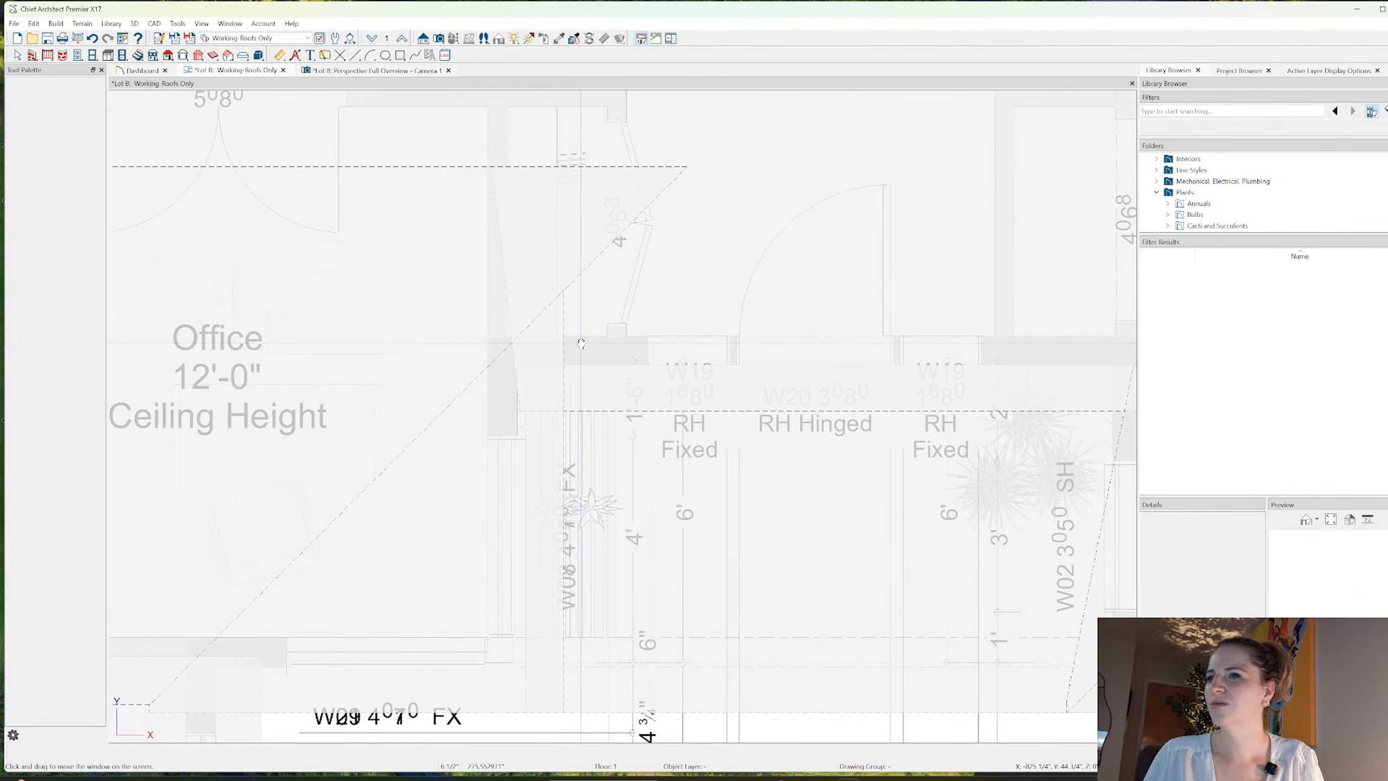
left_click(564, 324)
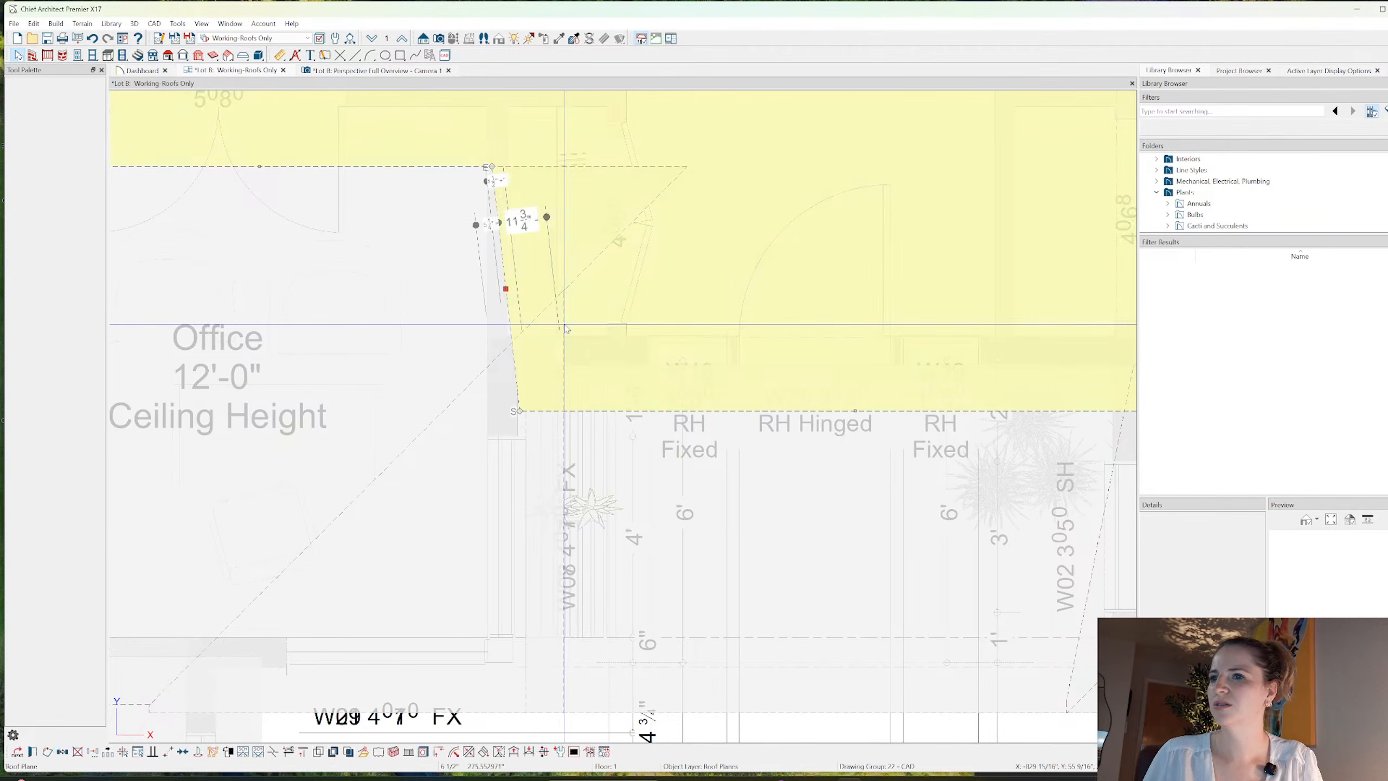
left_click(564, 670)
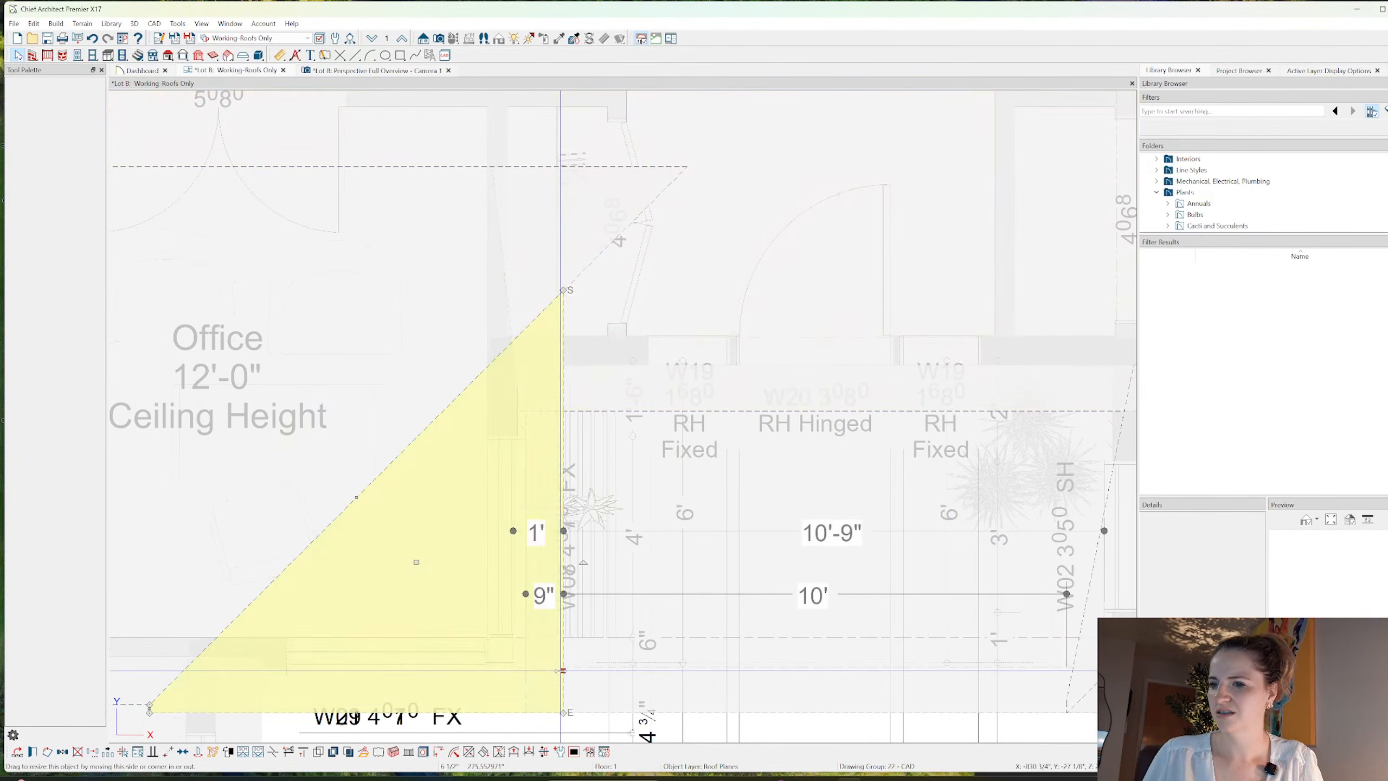
left_click(167, 753)
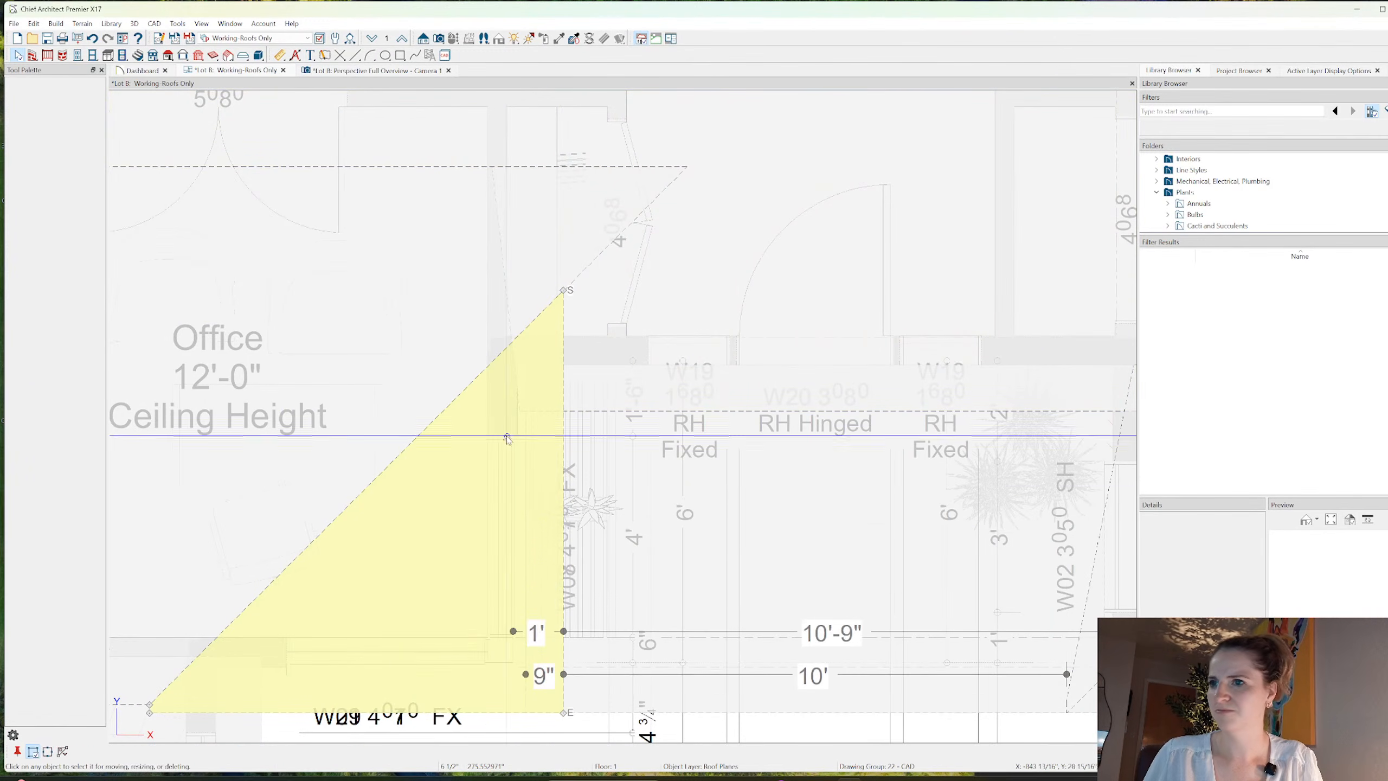
left_click(566, 365)
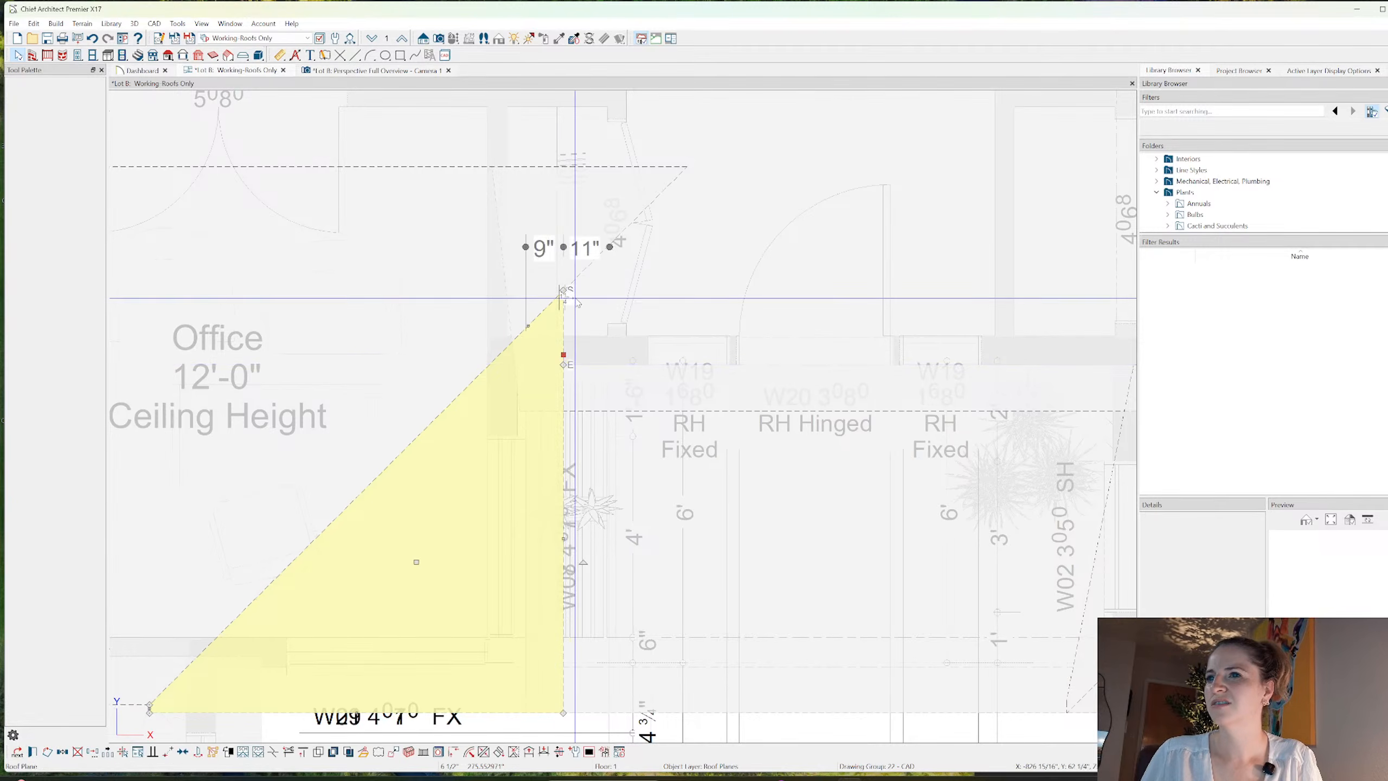
left_click_drag(561, 295, 489, 365)
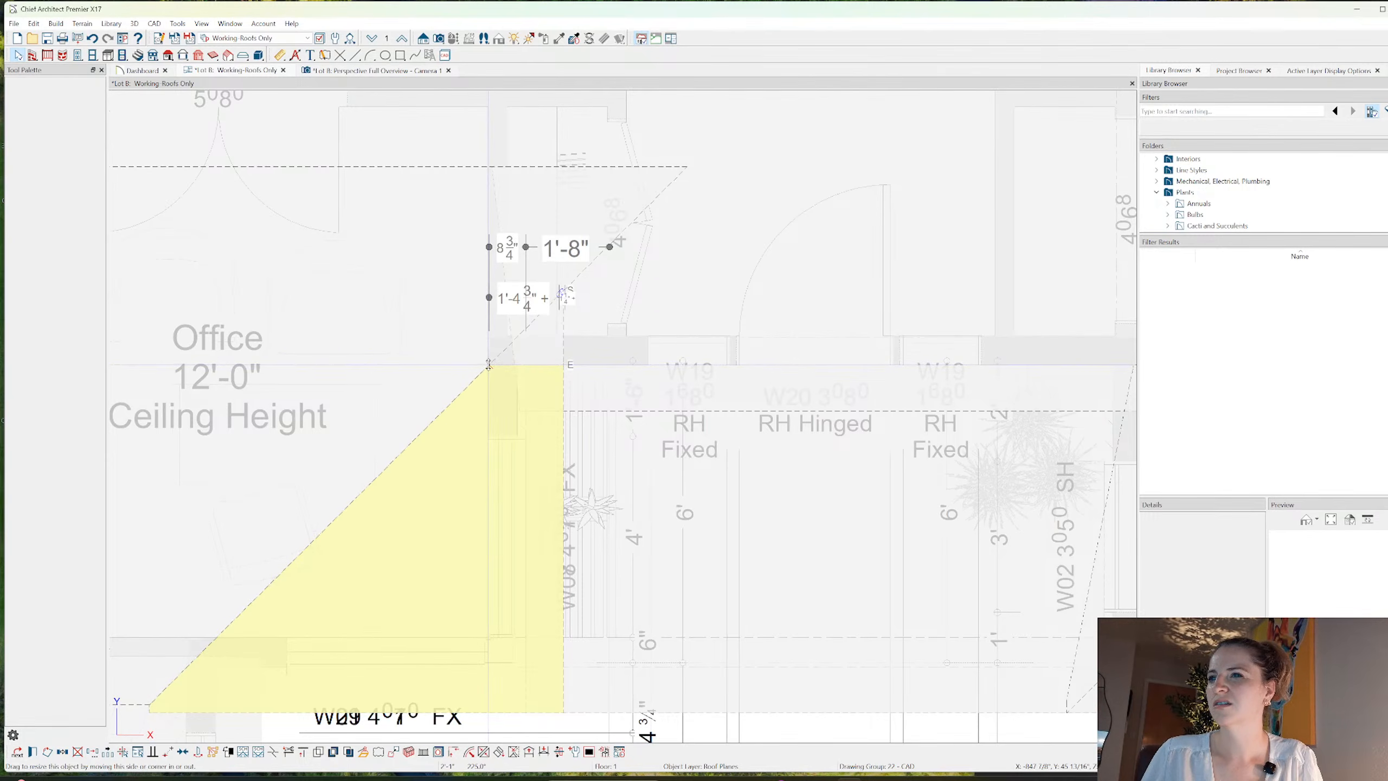
- Place the triangular roof plane's upper corner on the office wall's inner face, and select the adjoining roof plane that overlaps the opening in 3D
left_click_drag(489, 364, 488, 365)
left_click(393, 71)
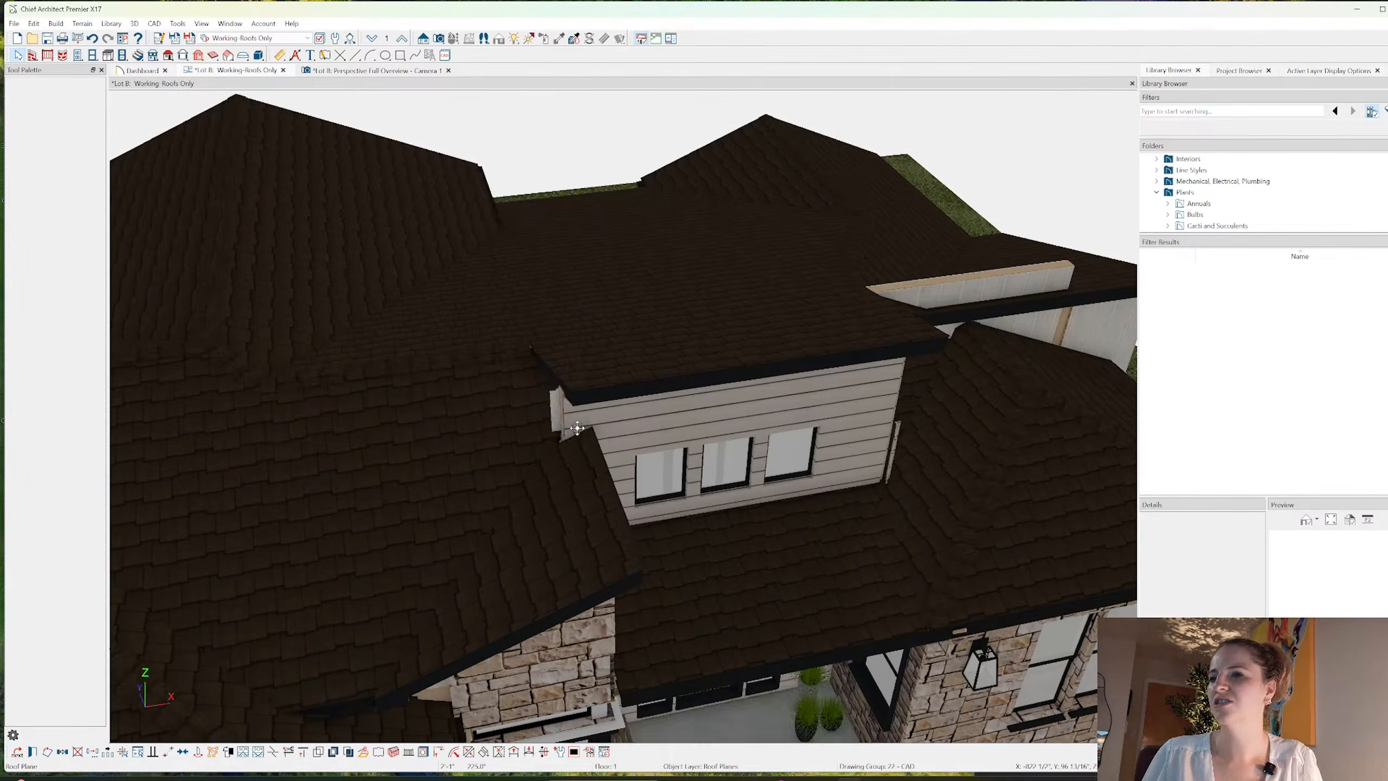
left_click(18, 55)
left_click(533, 402)
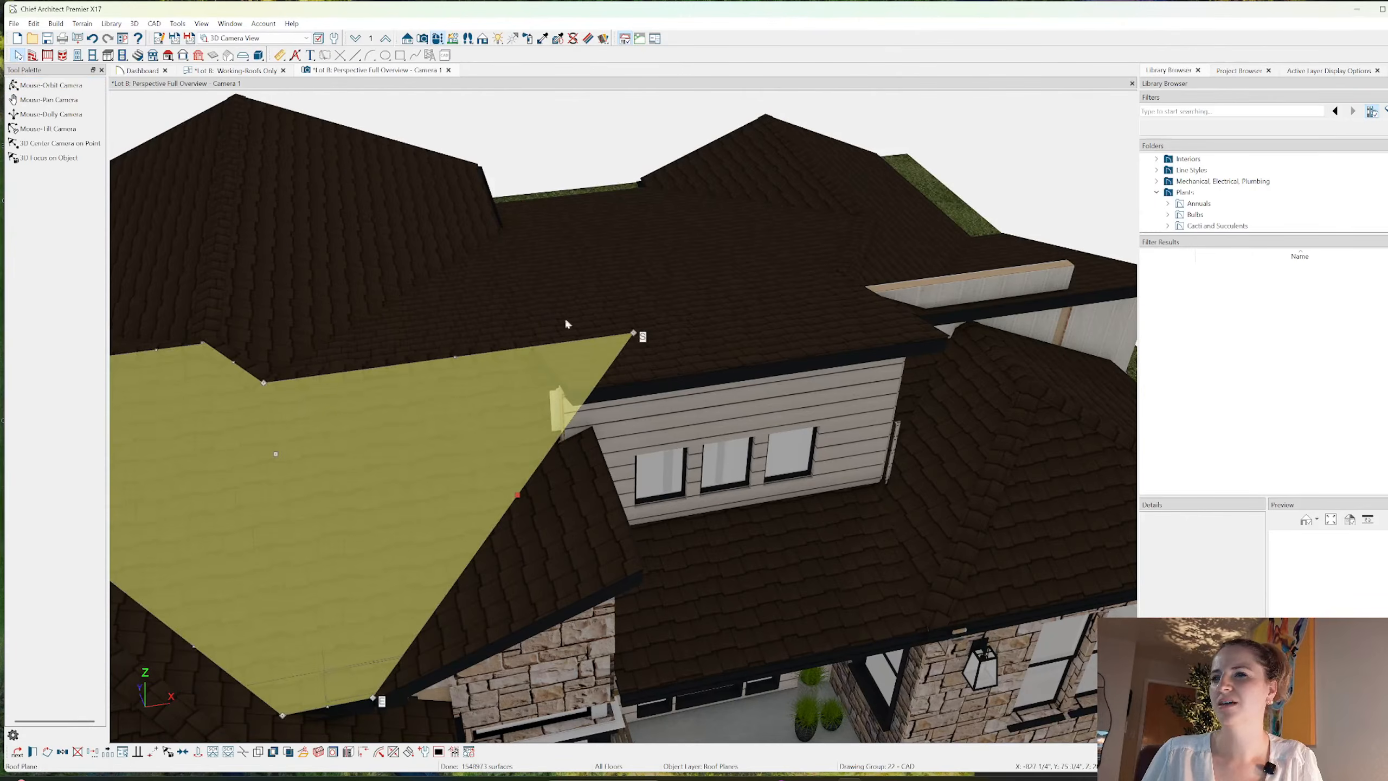
- In the roof plan, break the adjoining roof plane's diagonal edge at the office wall and pull its upper corner back into vertical alignment with the break
left_click(252, 70)
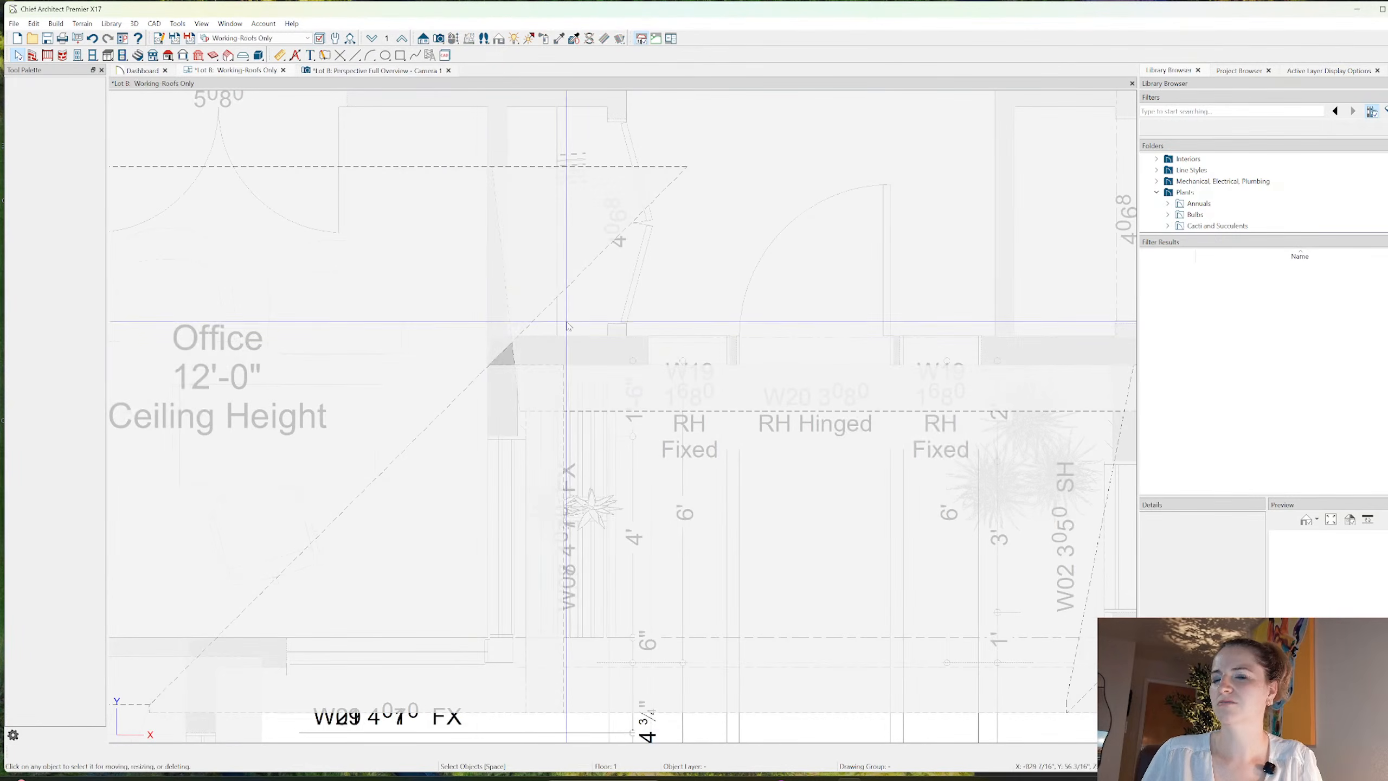
left_click(485, 358)
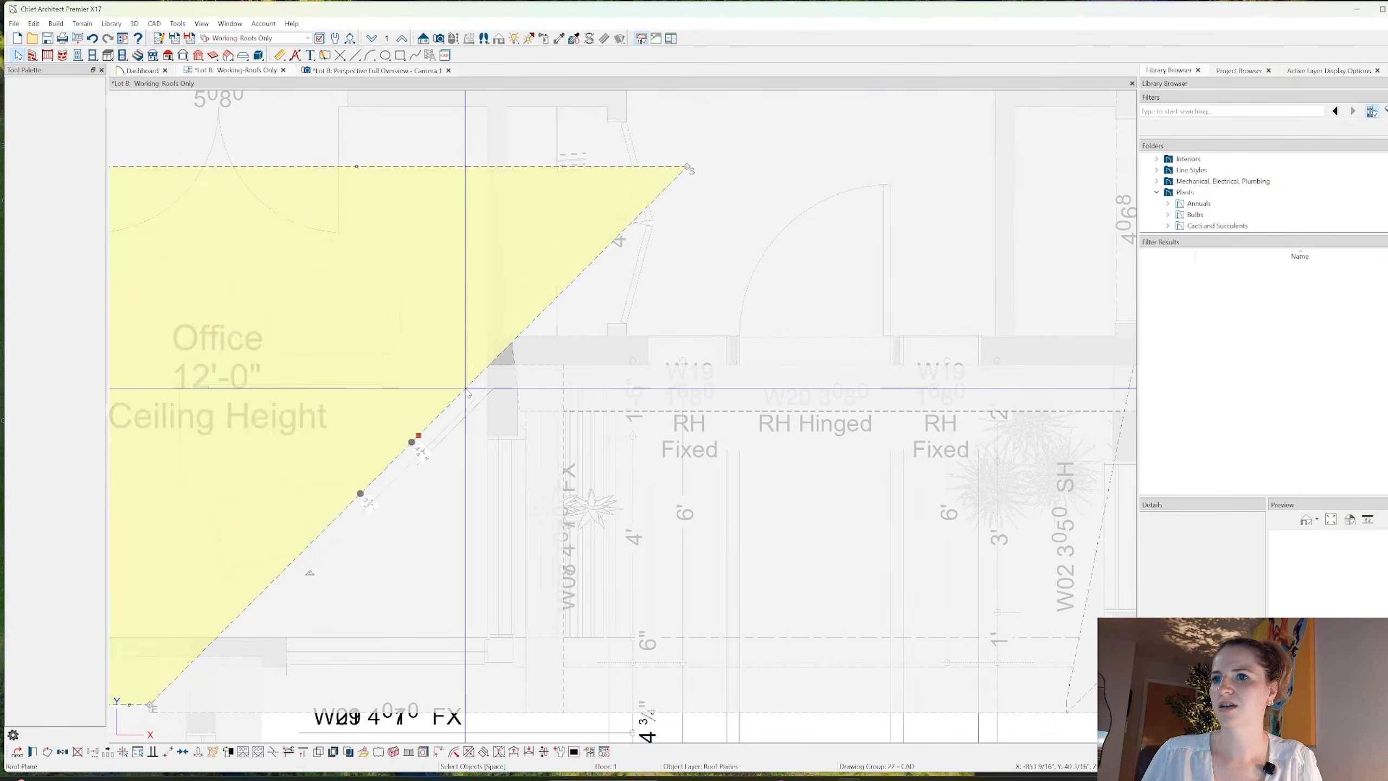
left_click(274, 752)
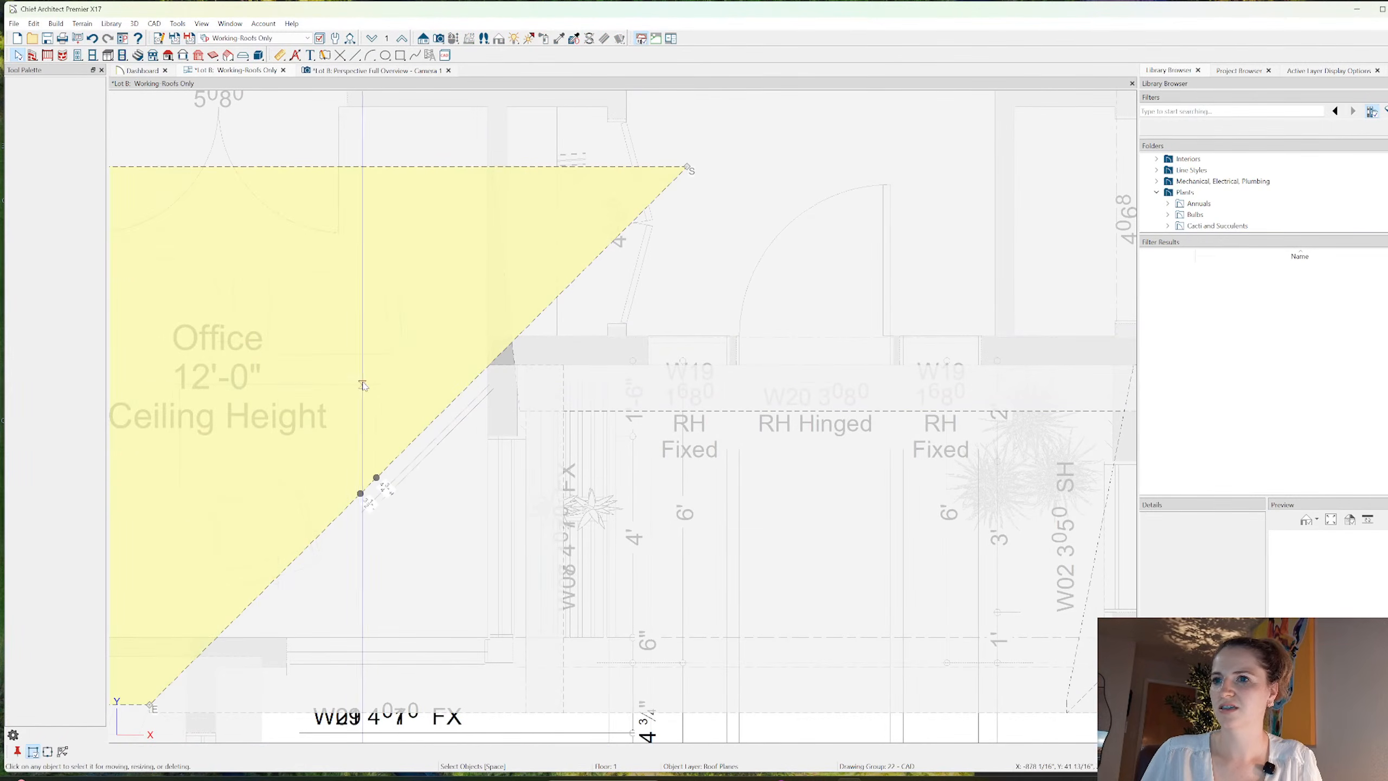
left_click(490, 367)
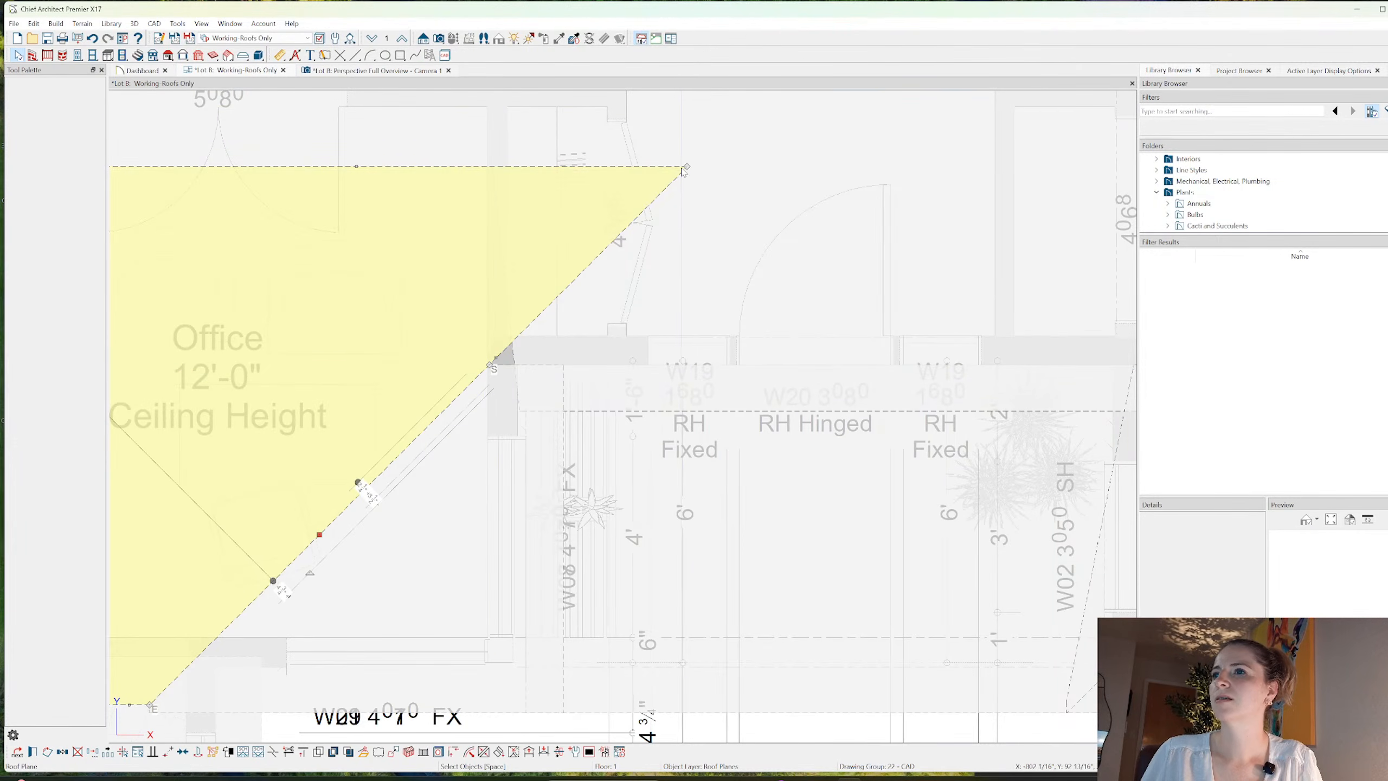
left_click_drag(688, 167, 489, 167)
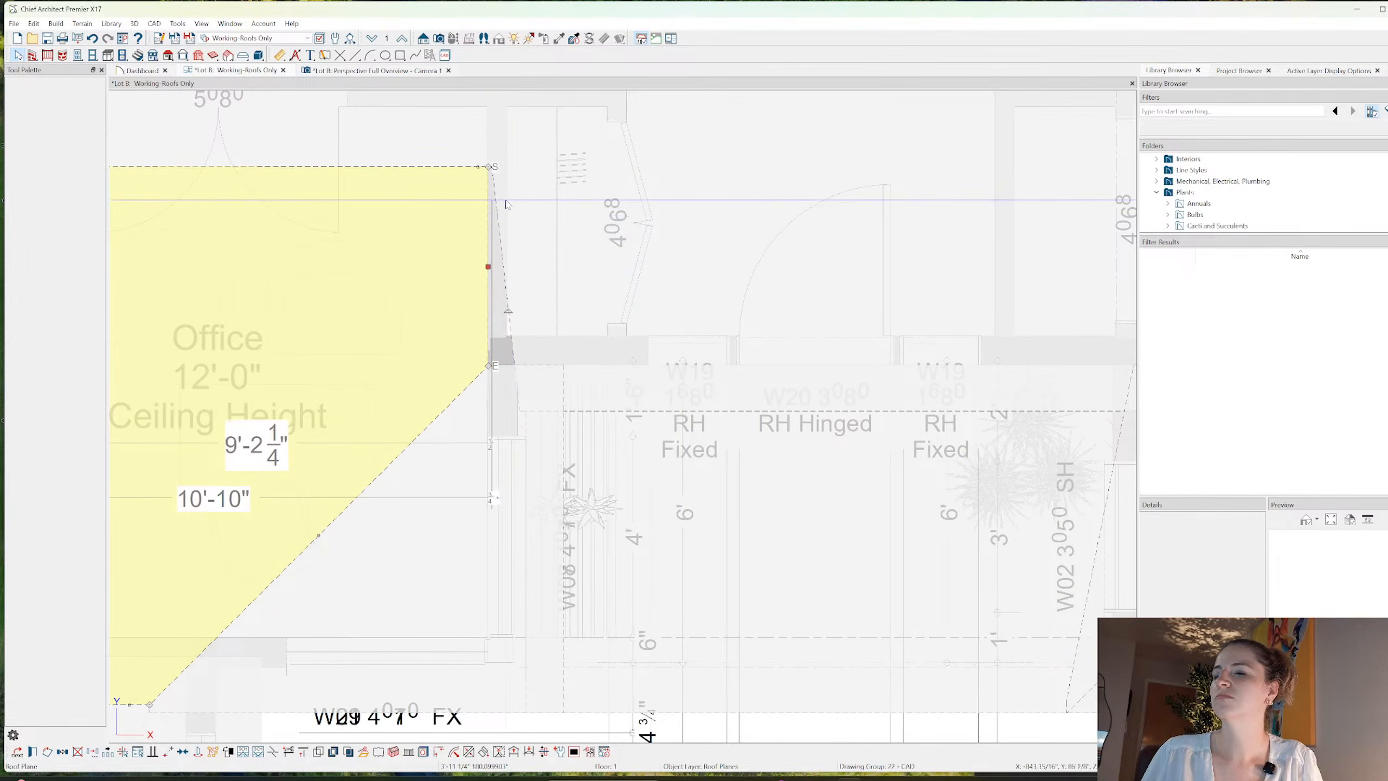
- Pull the lower corner of the entry's upper roof plane over to the office wall's inner face, straightening its slanted side edge to vertical
left_click(375, 72)
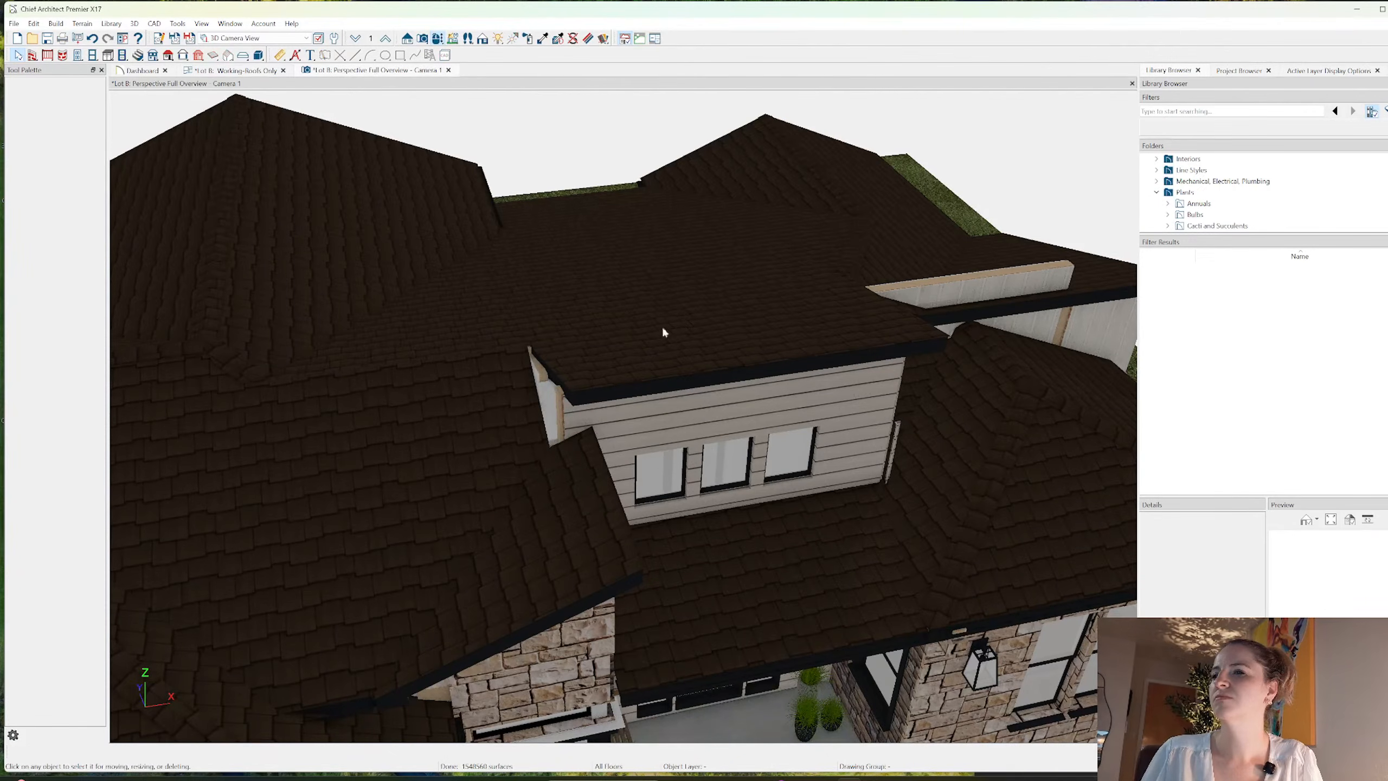
left_click(550, 406)
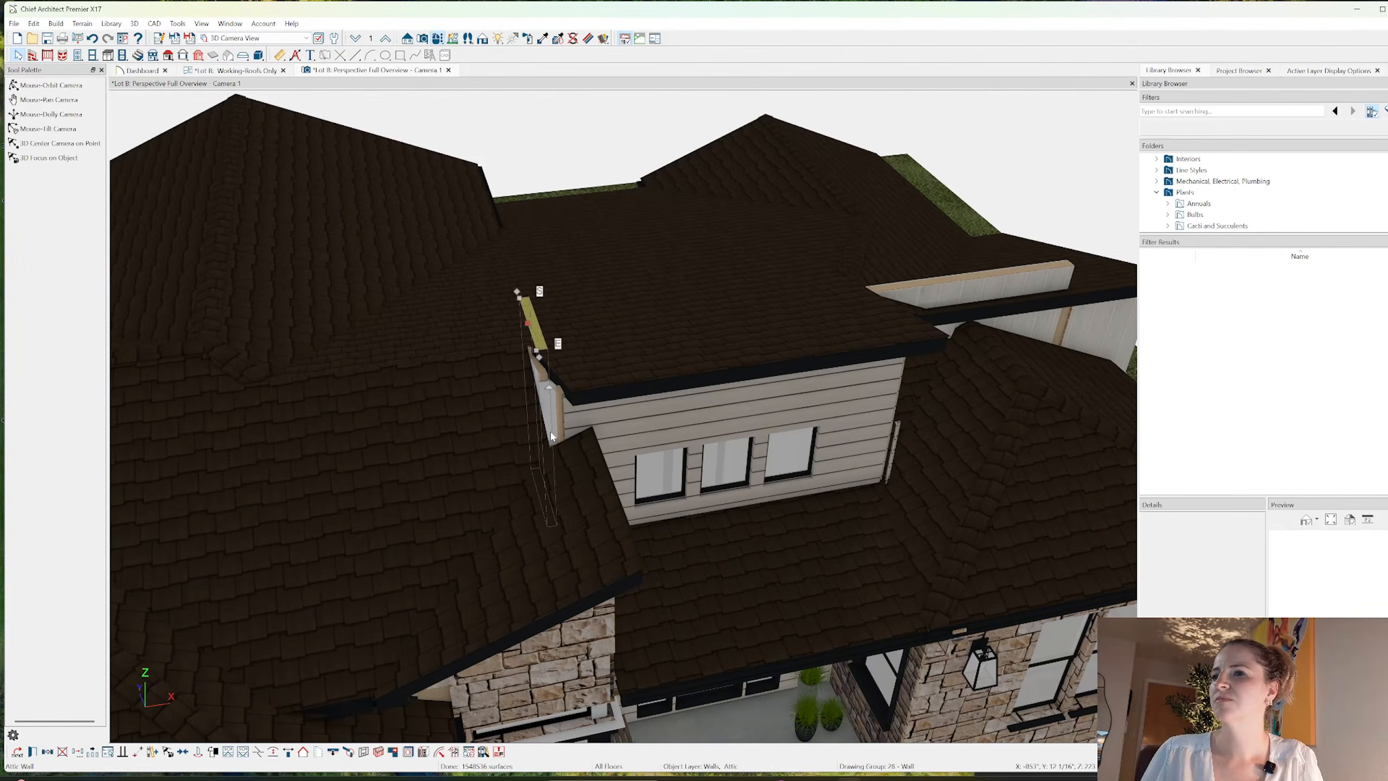
left_click(255, 70)
left_click(507, 351)
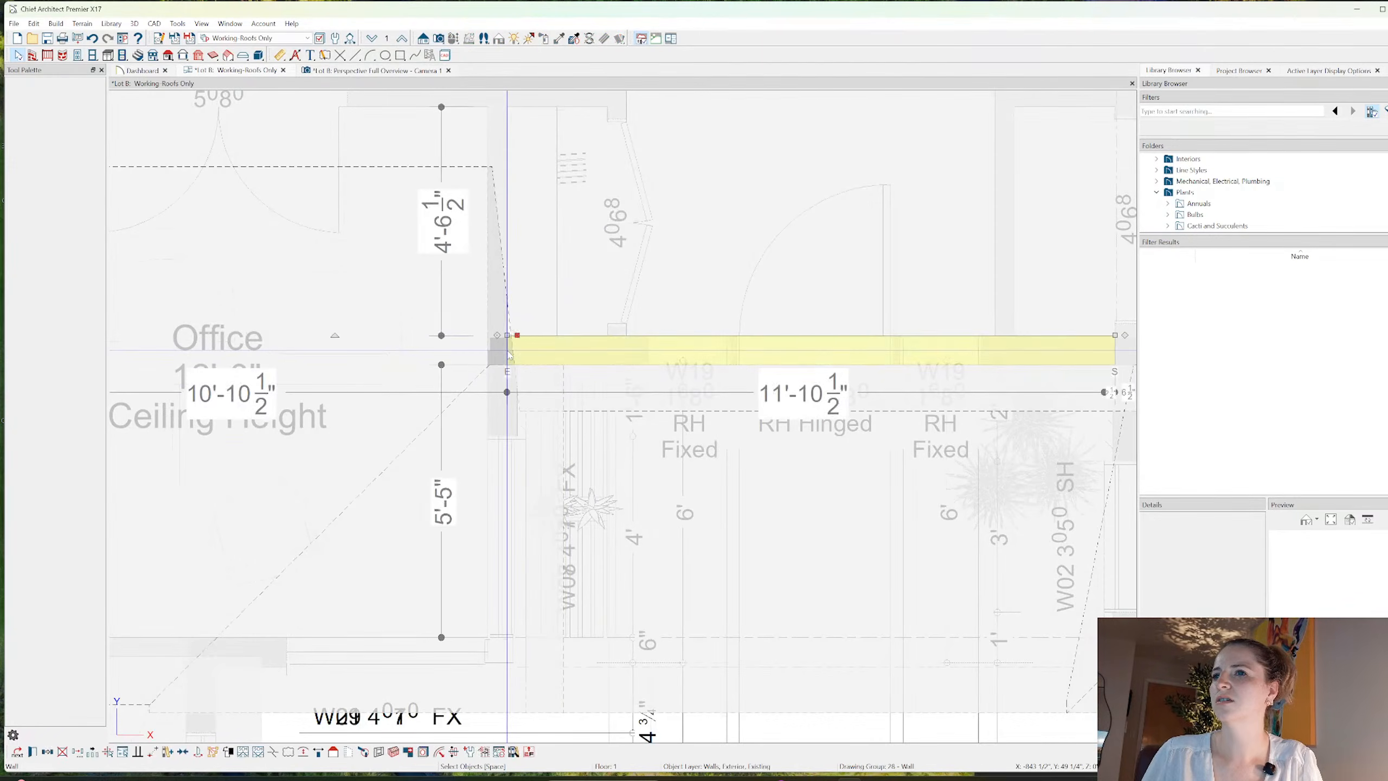
key("Tab")
key("Tab")
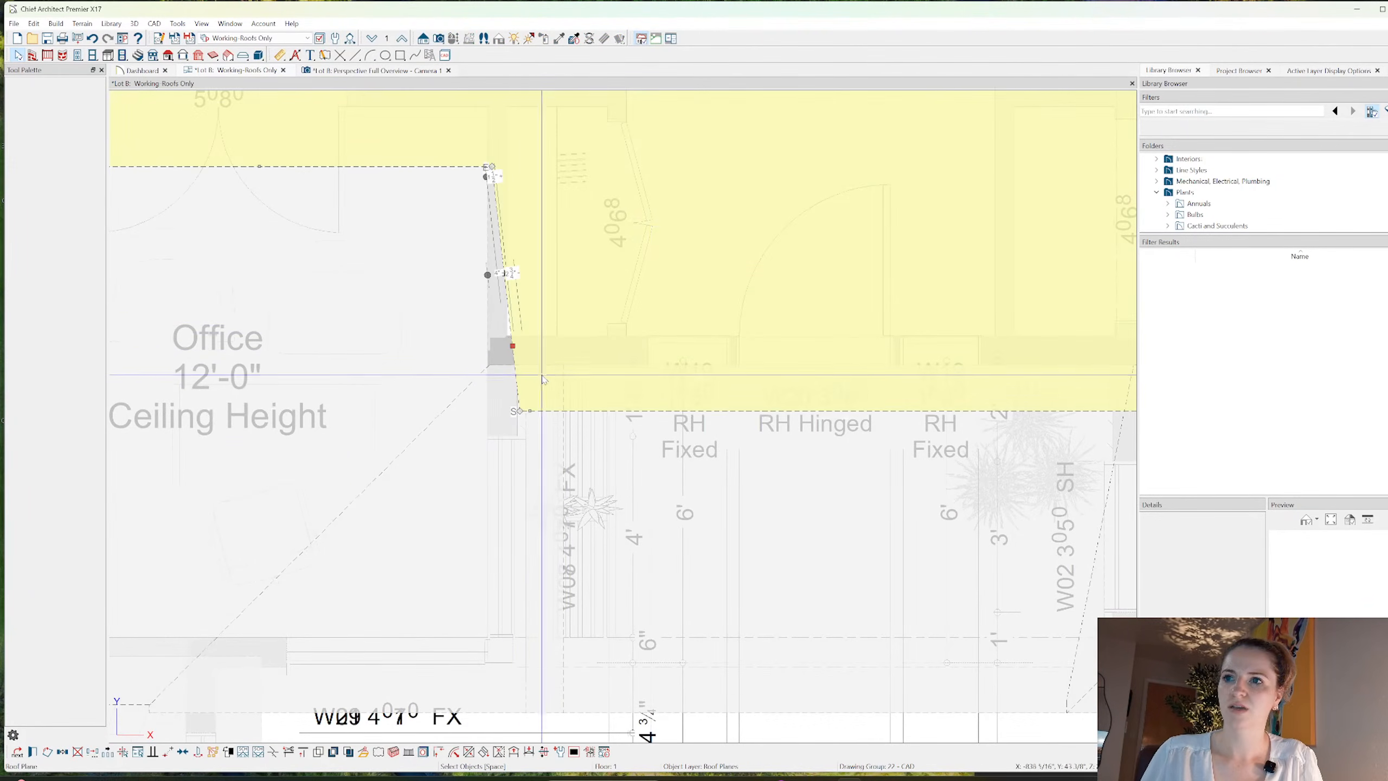
left_click(519, 413)
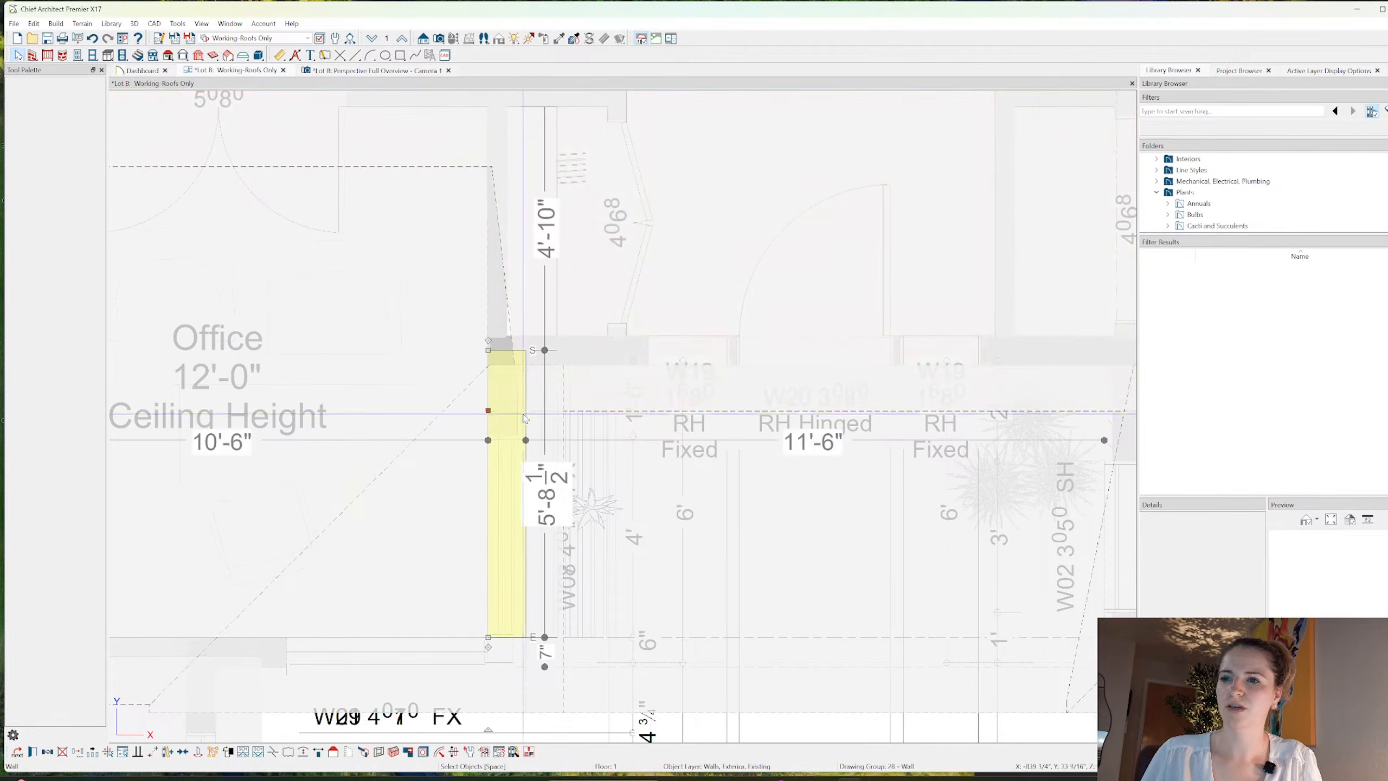
left_click(643, 410)
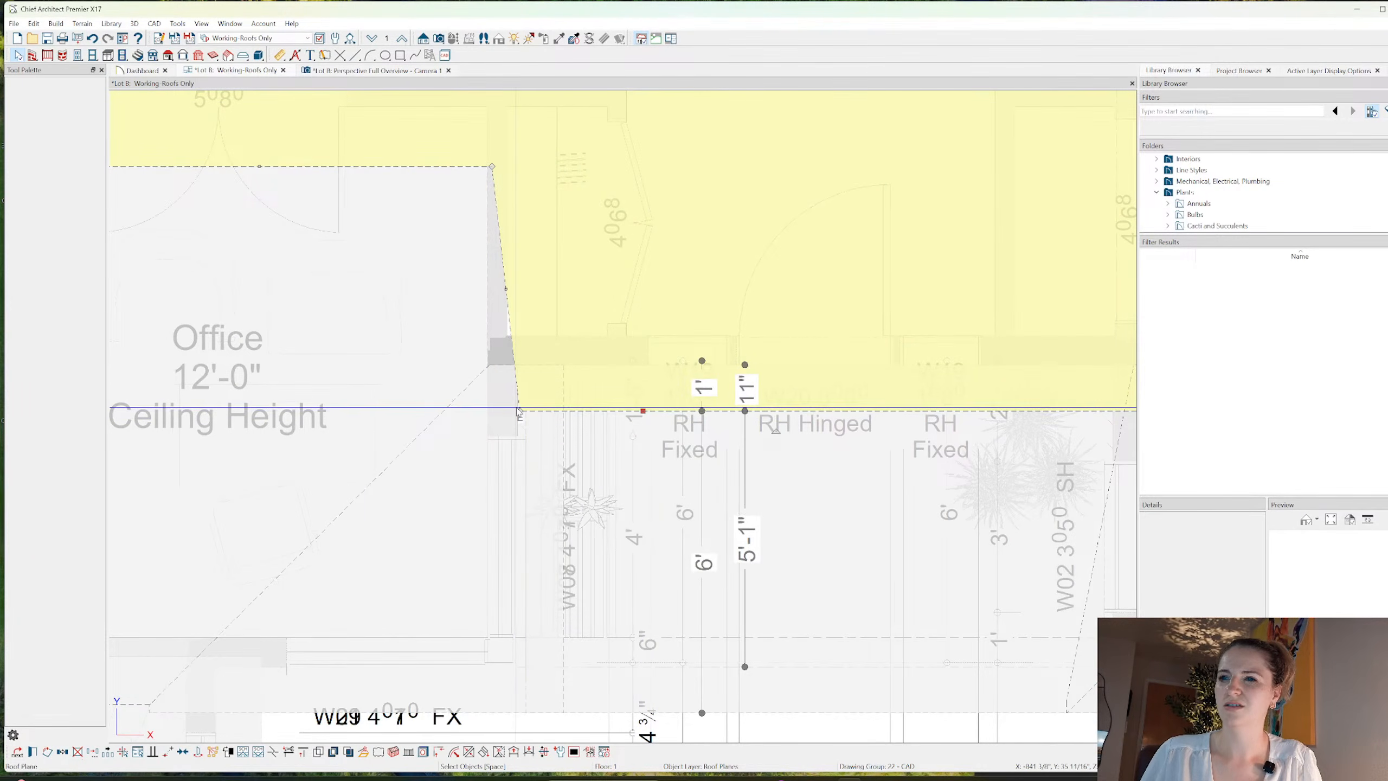
left_click_drag(518, 411, 485, 410)
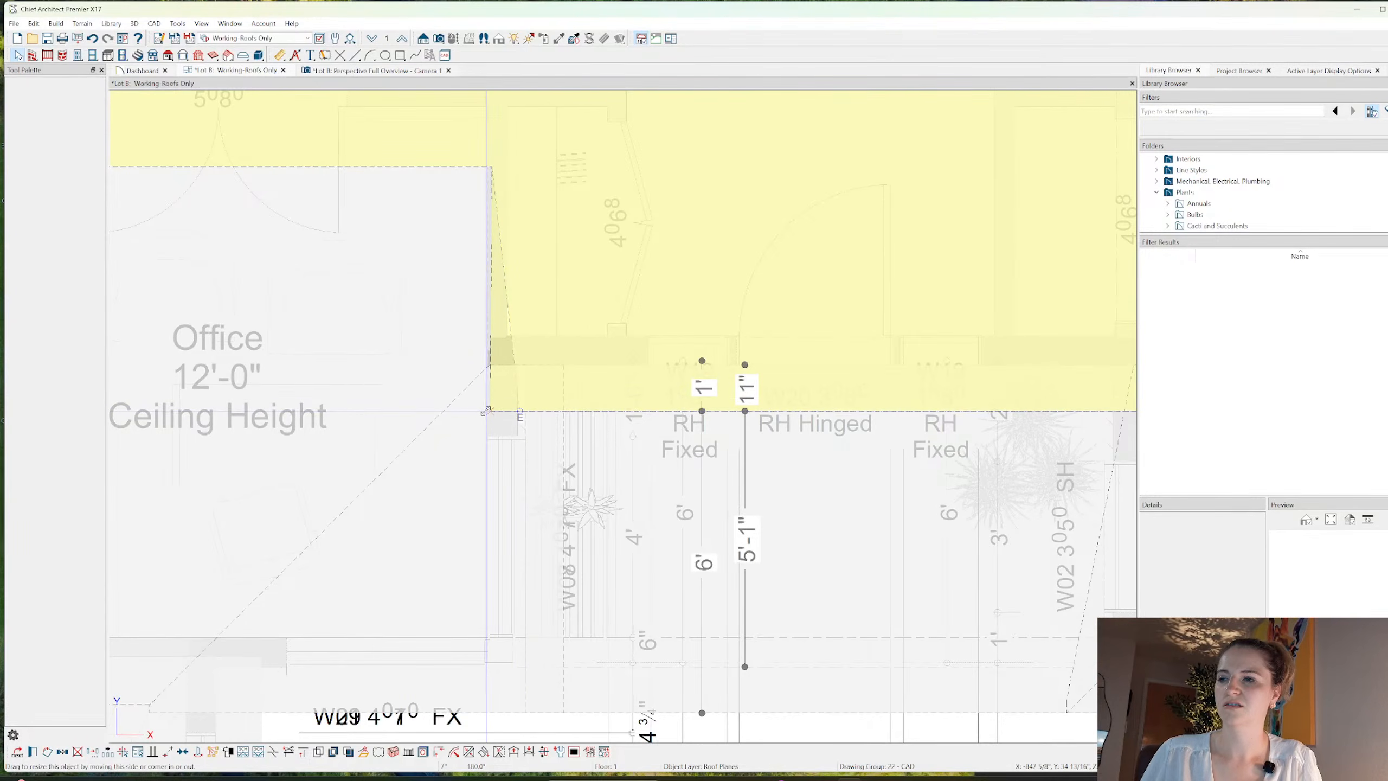
left_click_drag(485, 411, 486, 411)
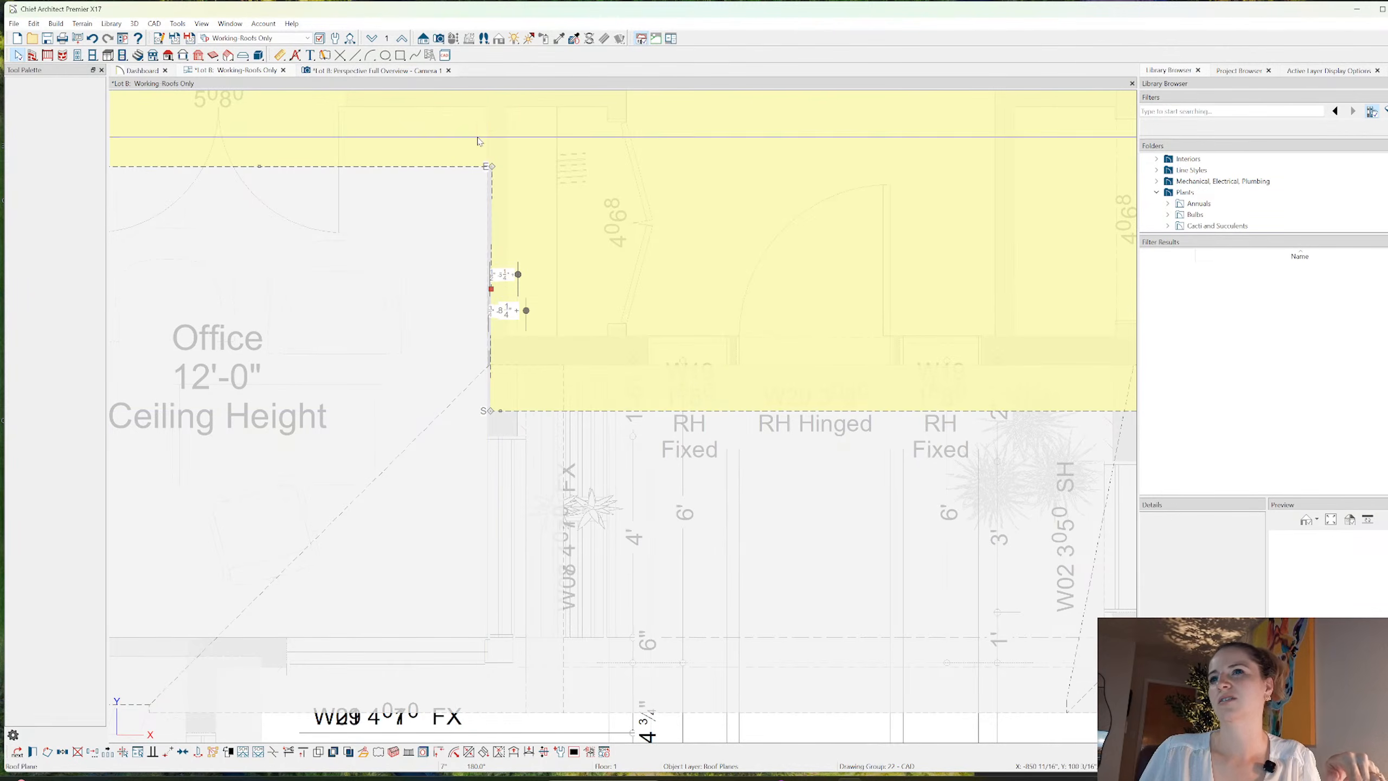
- Extend the upper roof plane's straightened side edge about 8" farther over the office as an overhang
left_click_drag(490, 290, 457, 263)
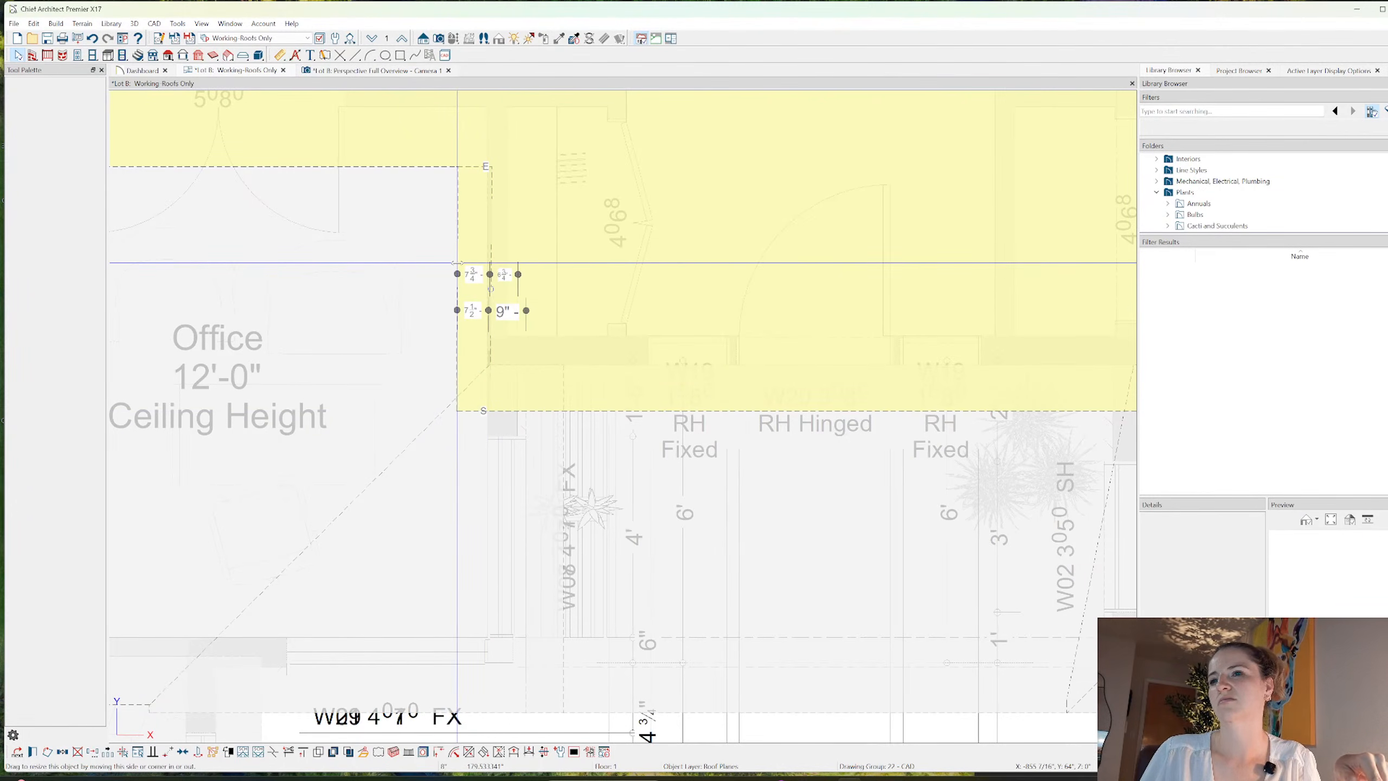
left_click_drag(457, 263, 457, 263)
left_click(472, 378)
key("Escape")
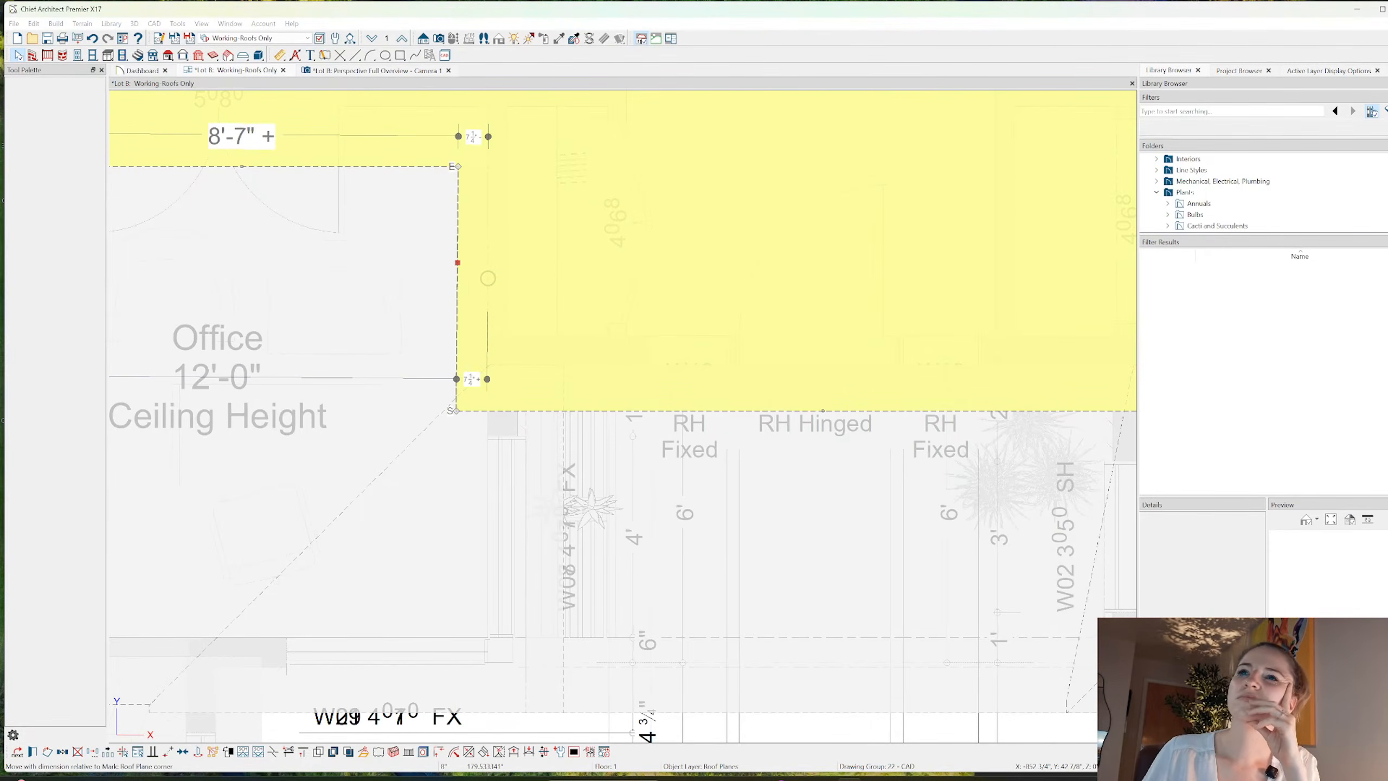
- In the 3D perspective, try to place a corner board on the transom-window block's corner beside the hip roof, seen from the front
left_click(345, 71)
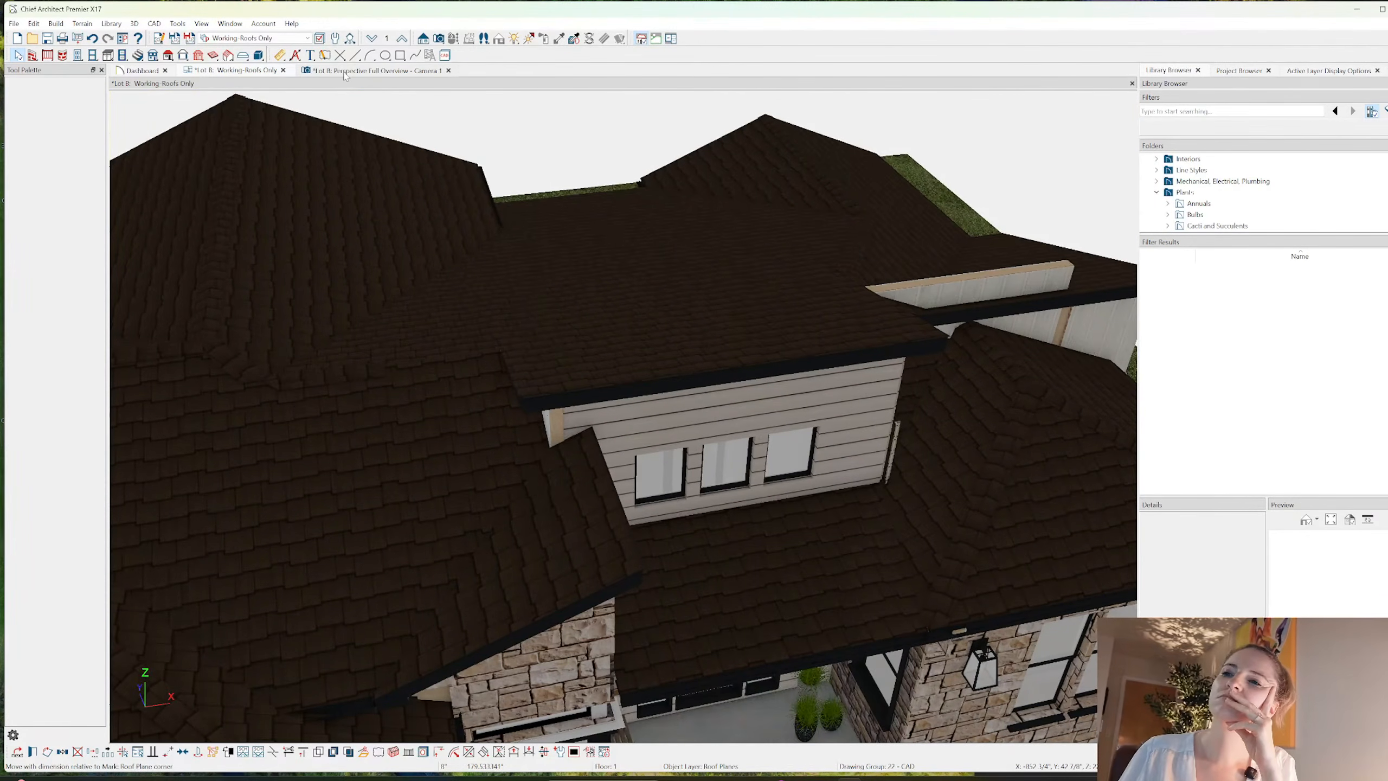
left_click(356, 39)
left_click_drag(499, 325, 522, 421)
scroll(523, 422, "down", 4)
scroll(522, 421, "up", 1)
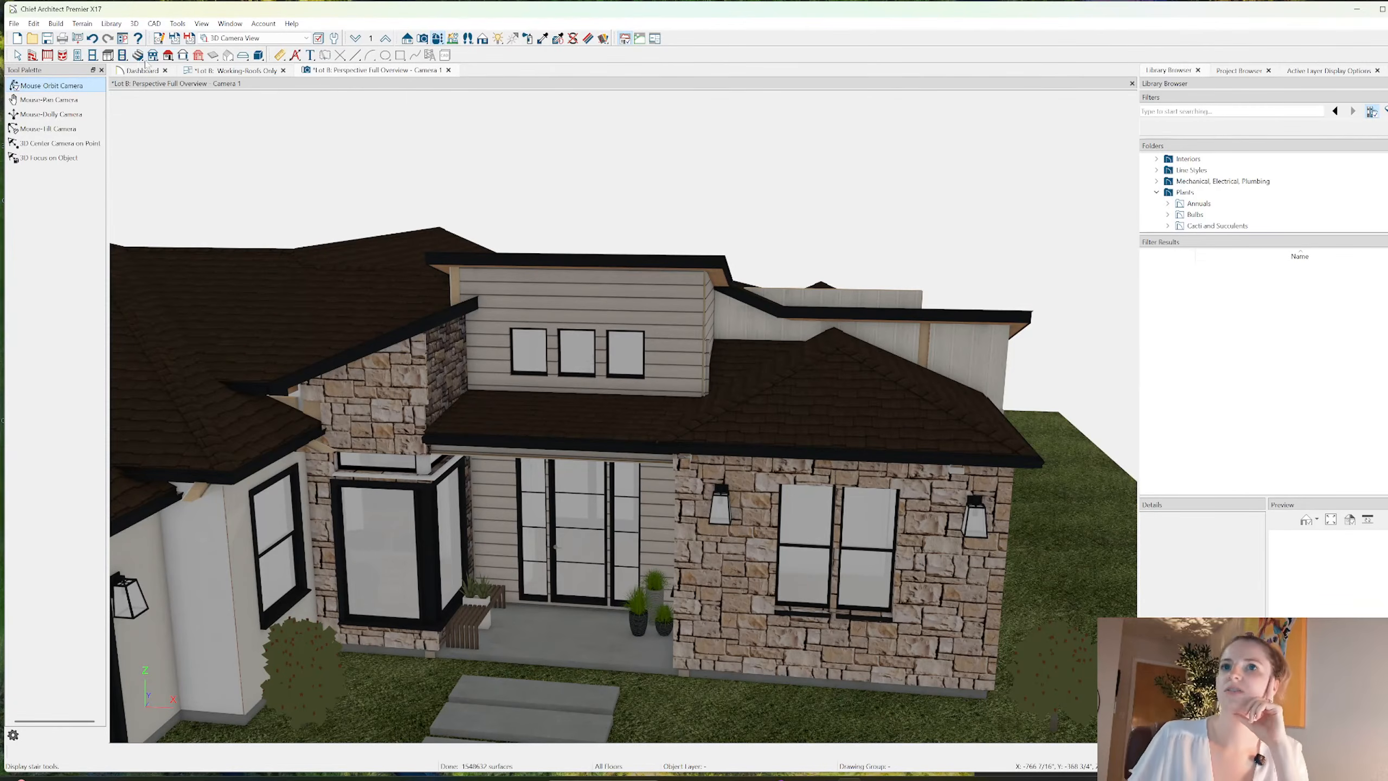
left_click(183, 55)
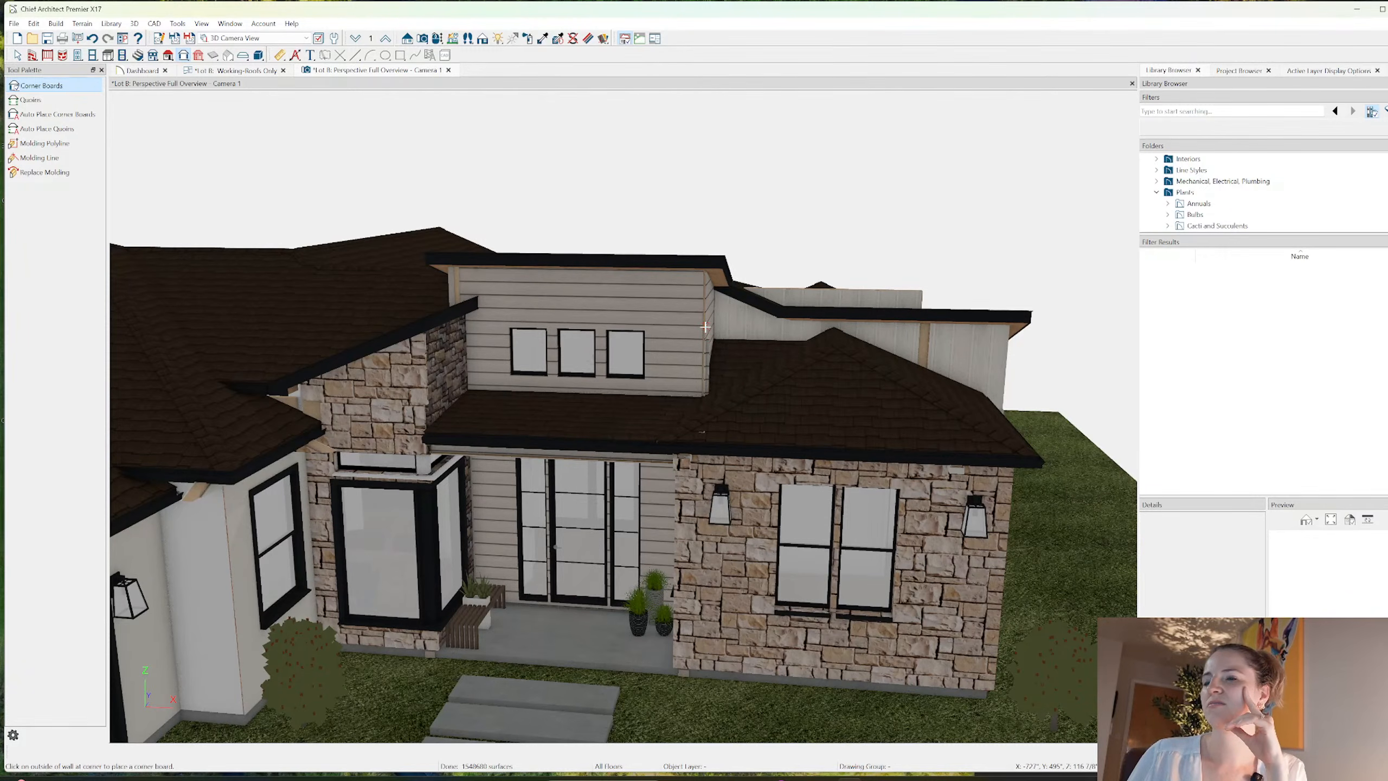
key("space")
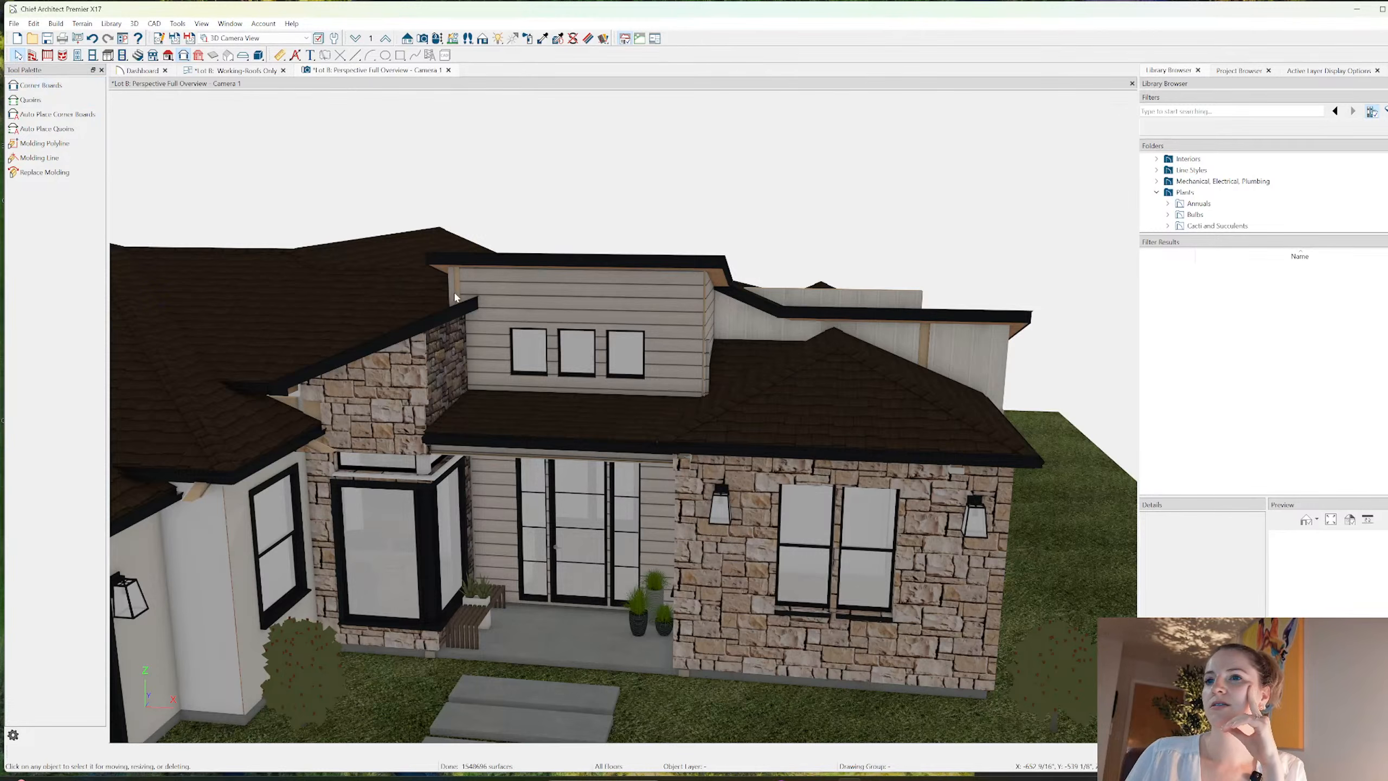
- Set the width of the corner board between the transom-window block and the stone wall to 8"
double_click(450, 292)
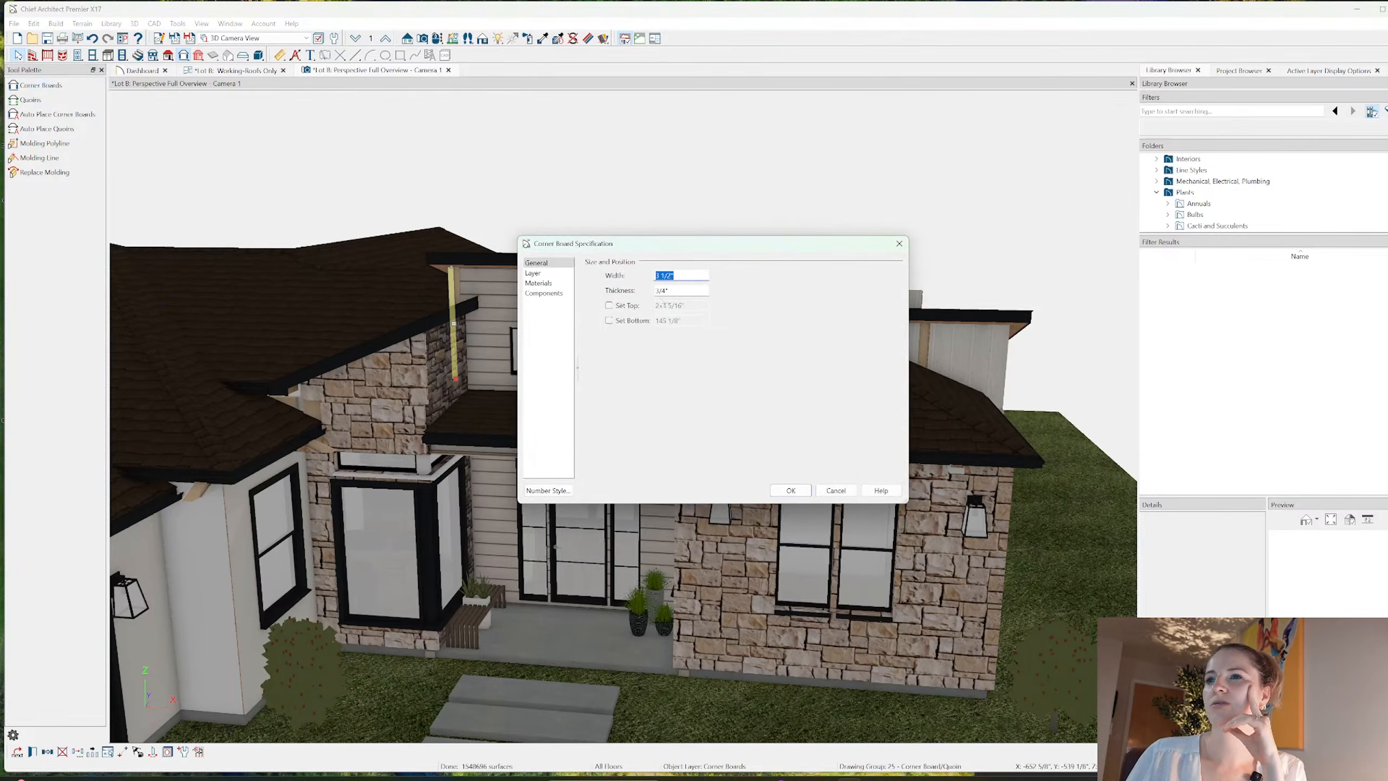
type("8")
key("Tab")
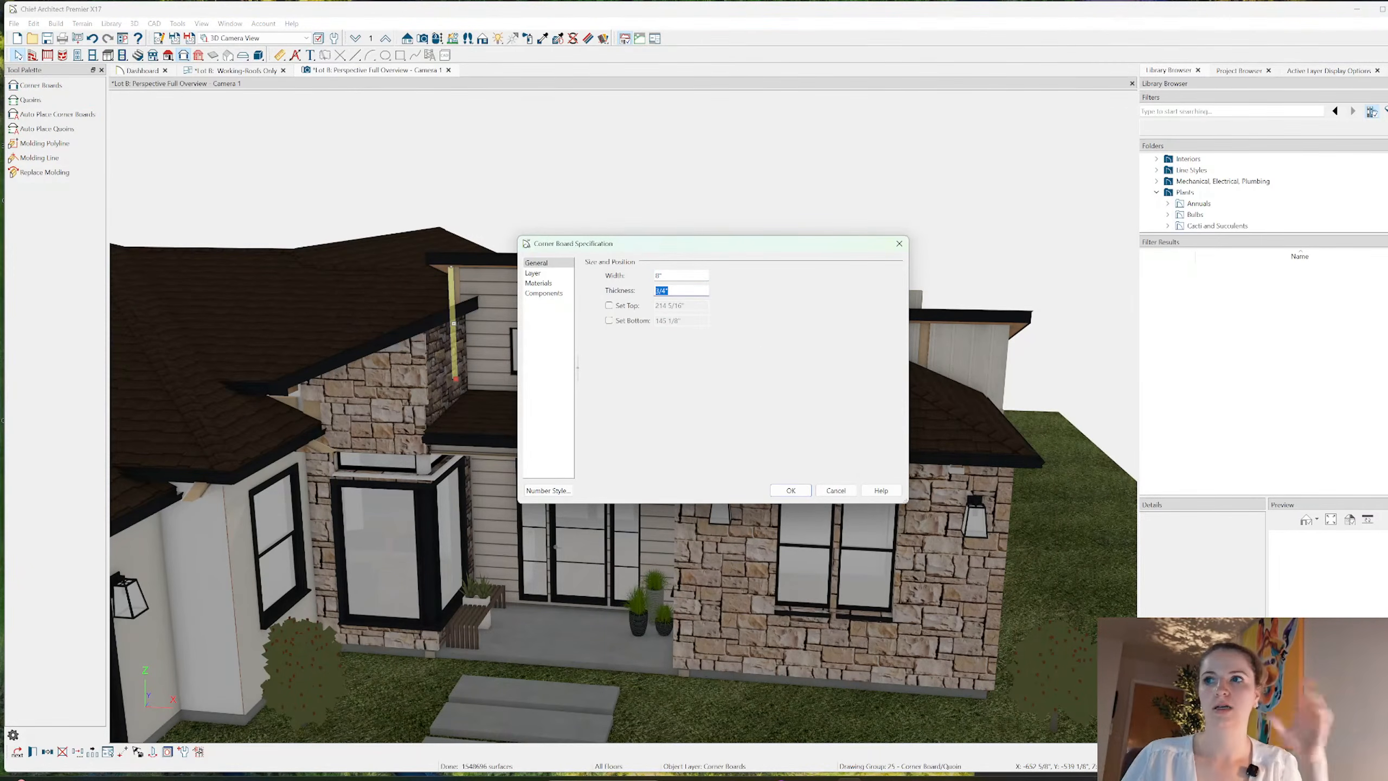
left_click(791, 491)
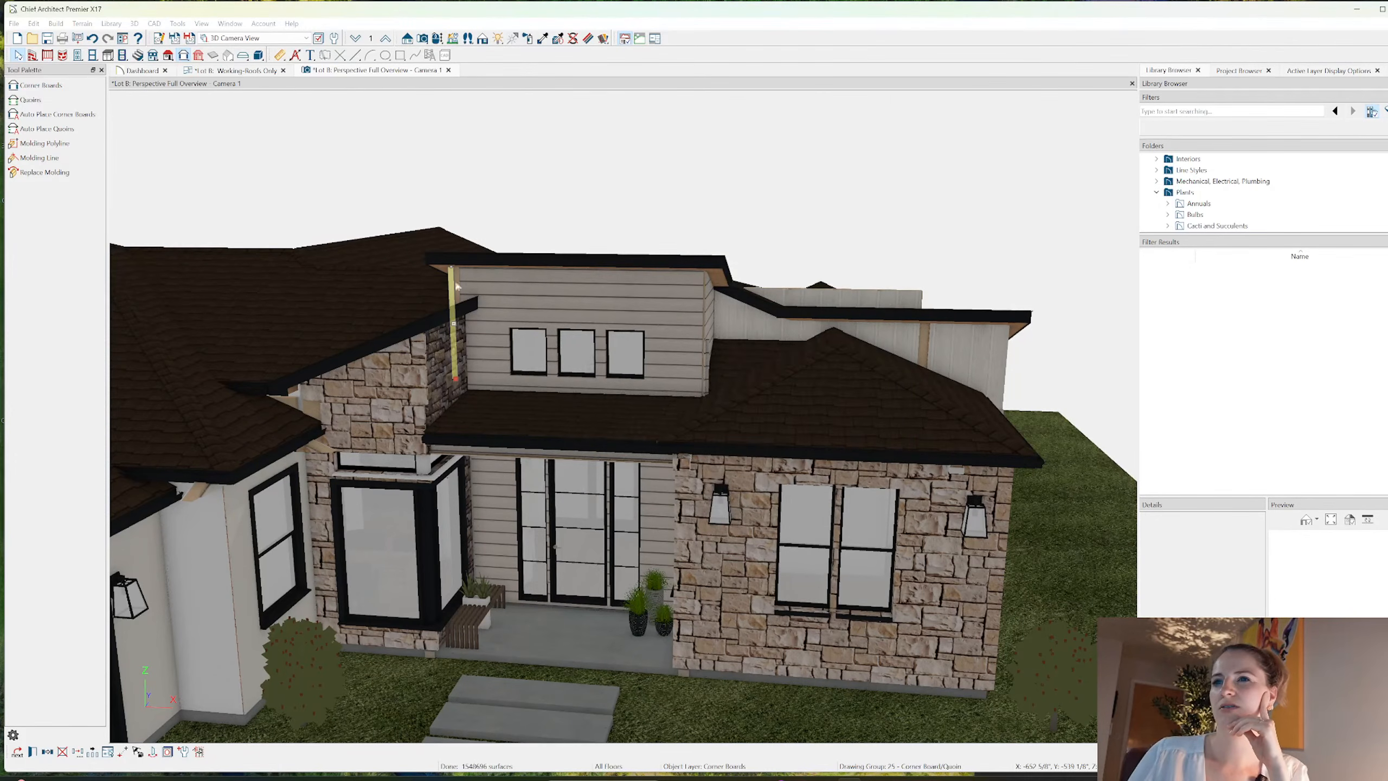
key("Escape")
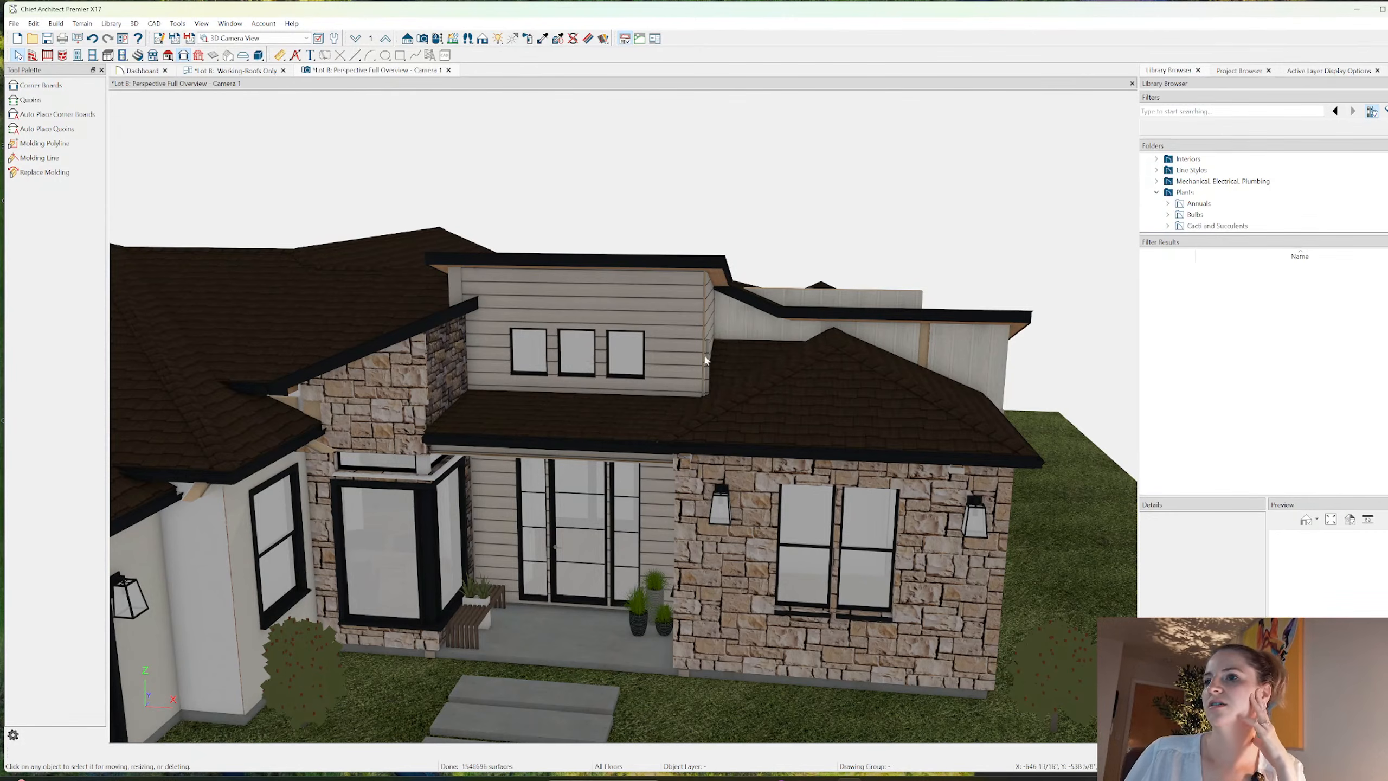
- Delete the short corner board on the transom-window block beside the hip roof and try to place a new one along that corner
left_click(707, 384)
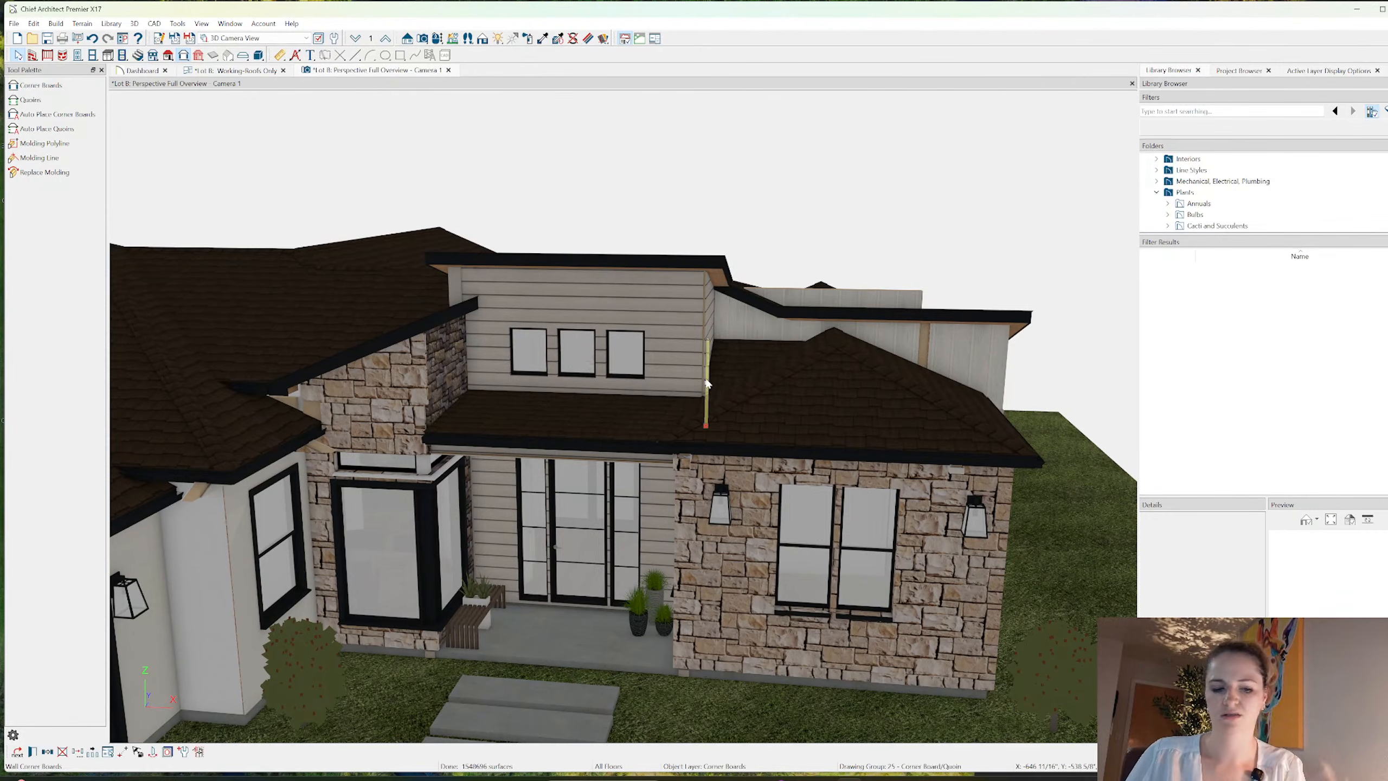
key("Delete")
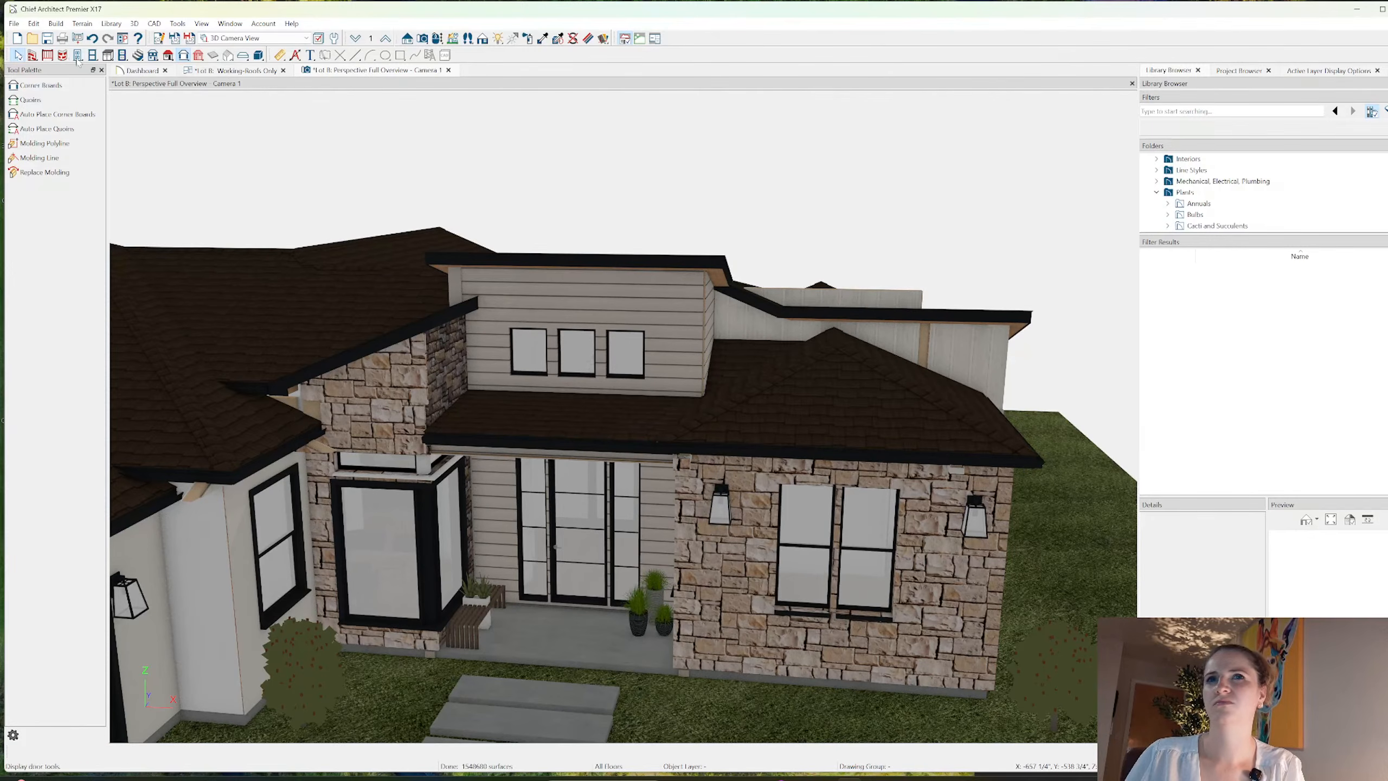
left_click(41, 85)
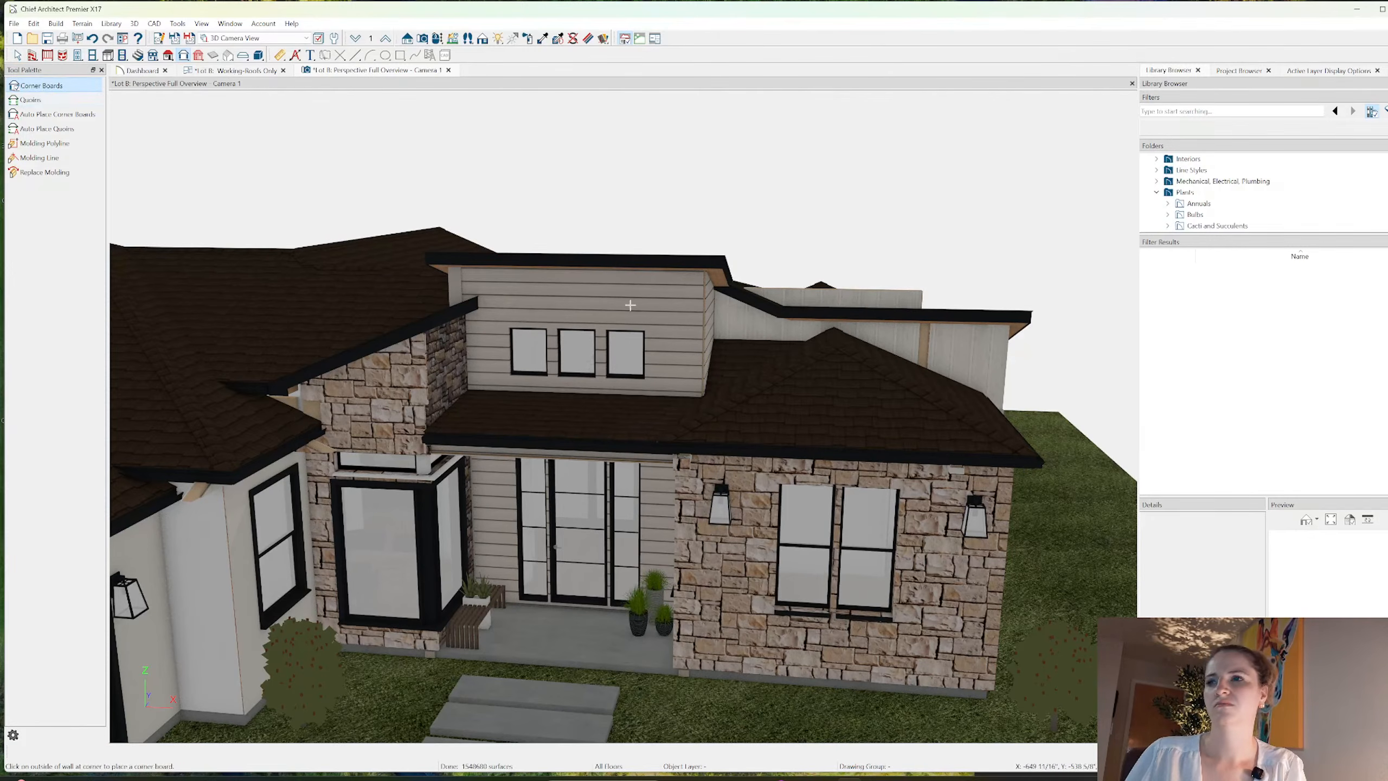
left_click(700, 353)
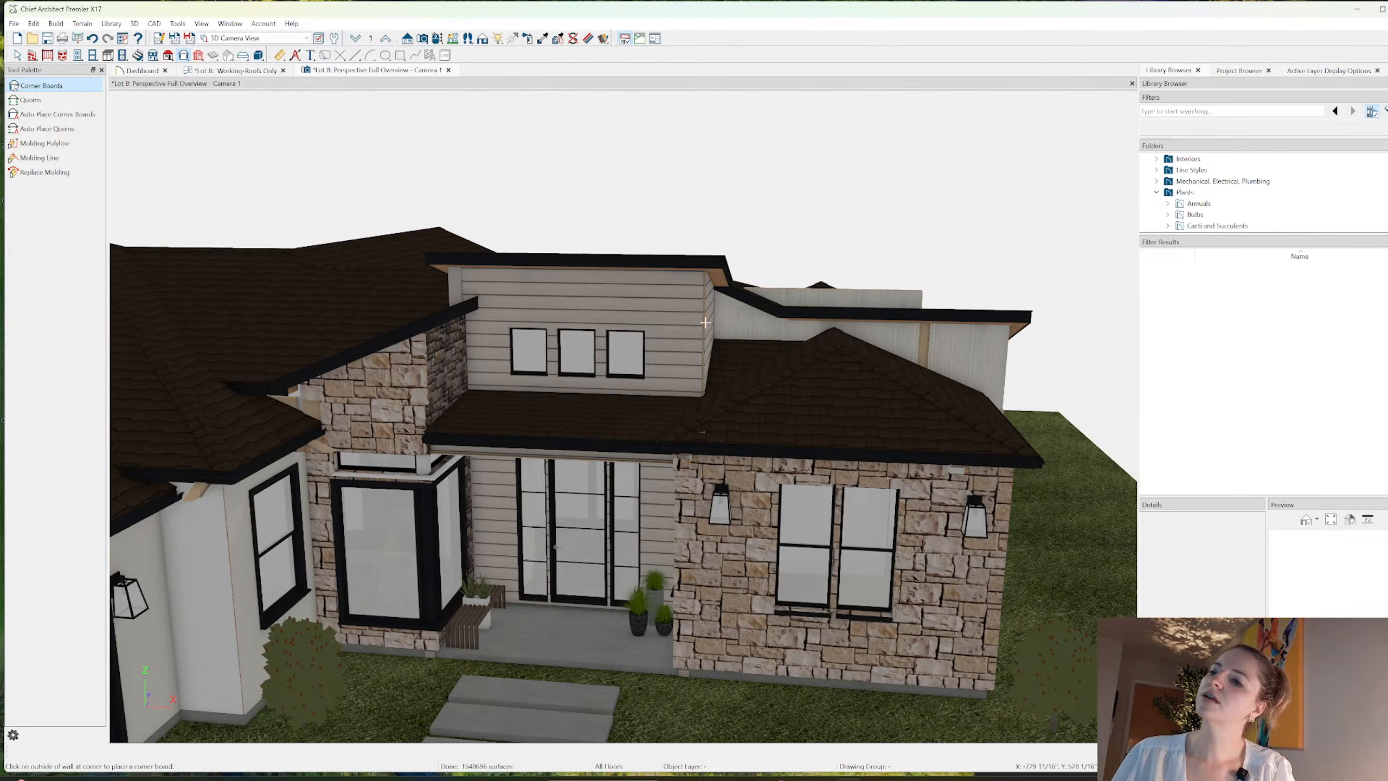
left_click(705, 322)
key("space")
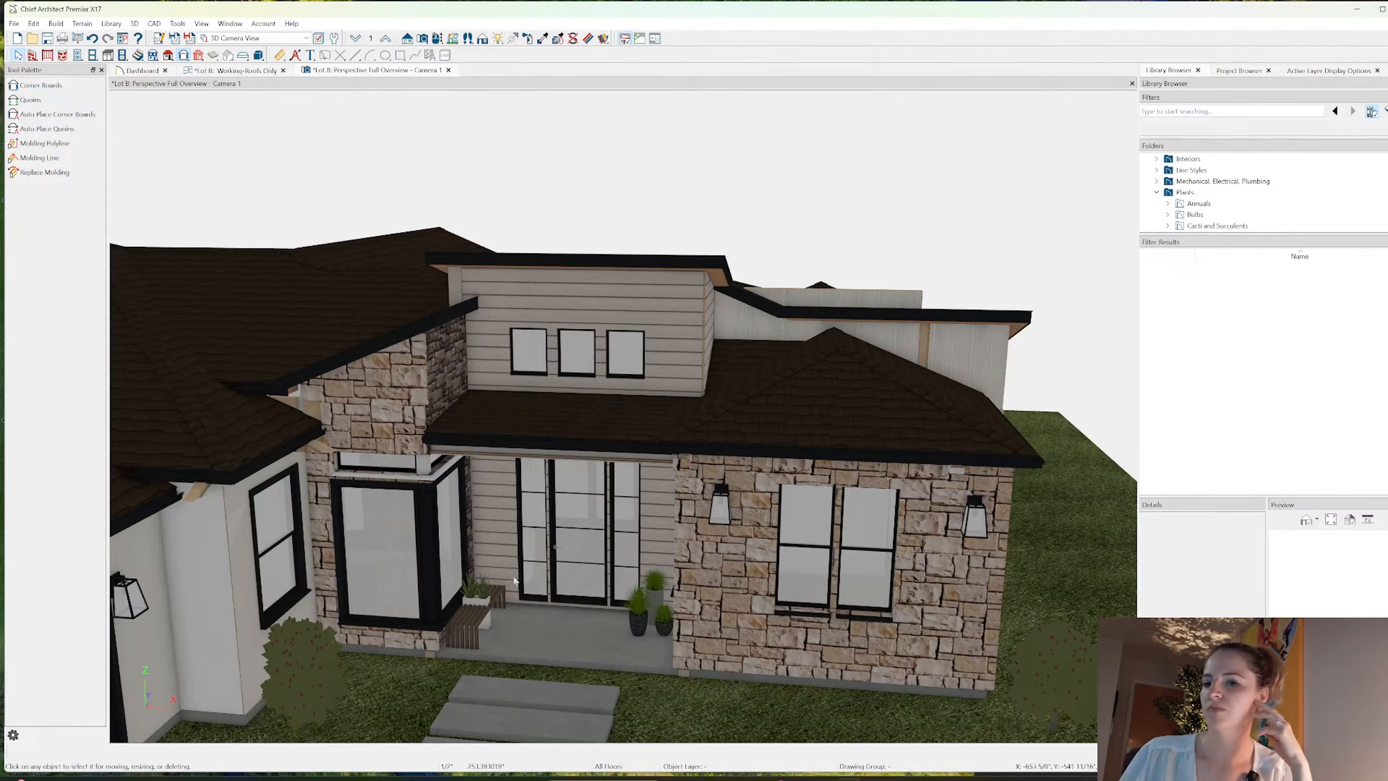
- Reshape the pointed front corner of the roof plane beside the transom-window block, moving its short edge to follow the adjoining roof's fascia
left_click(737, 364)
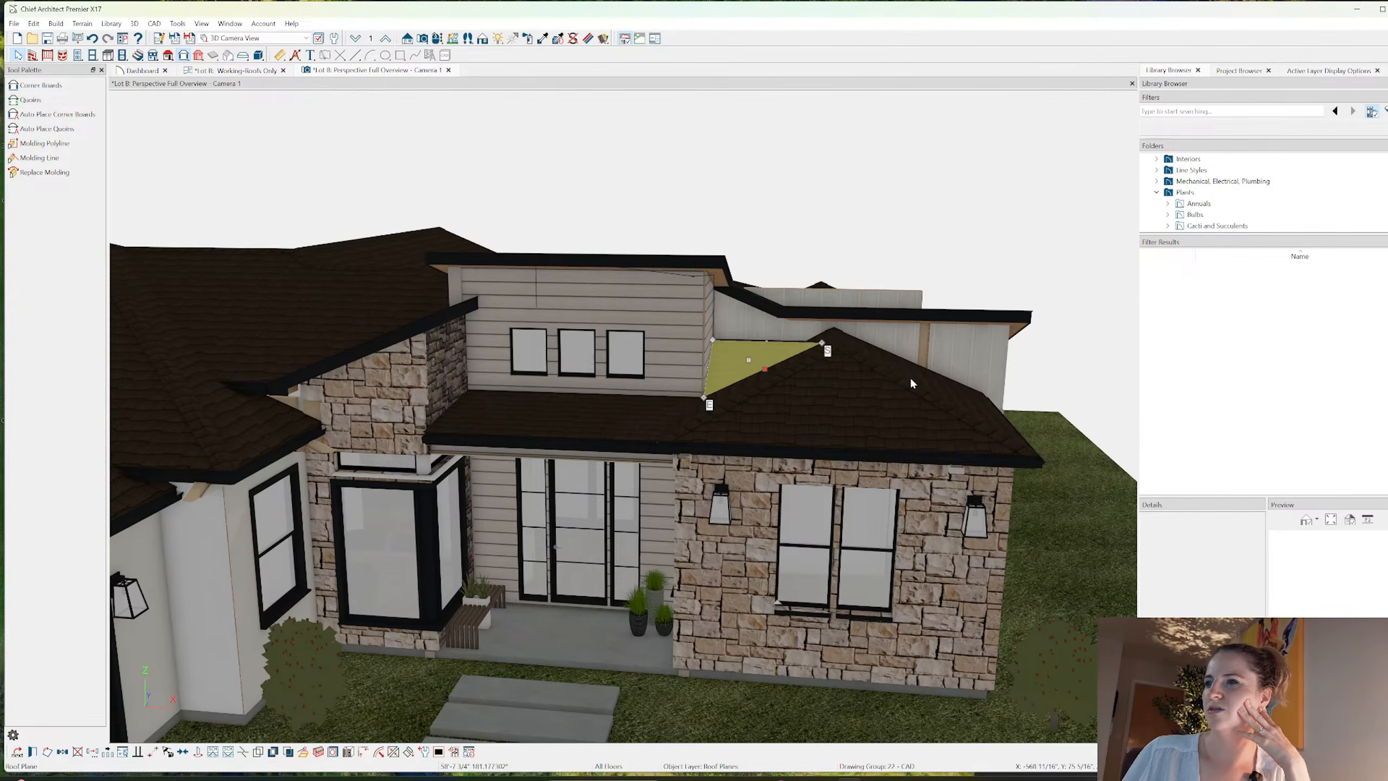
left_click(929, 374)
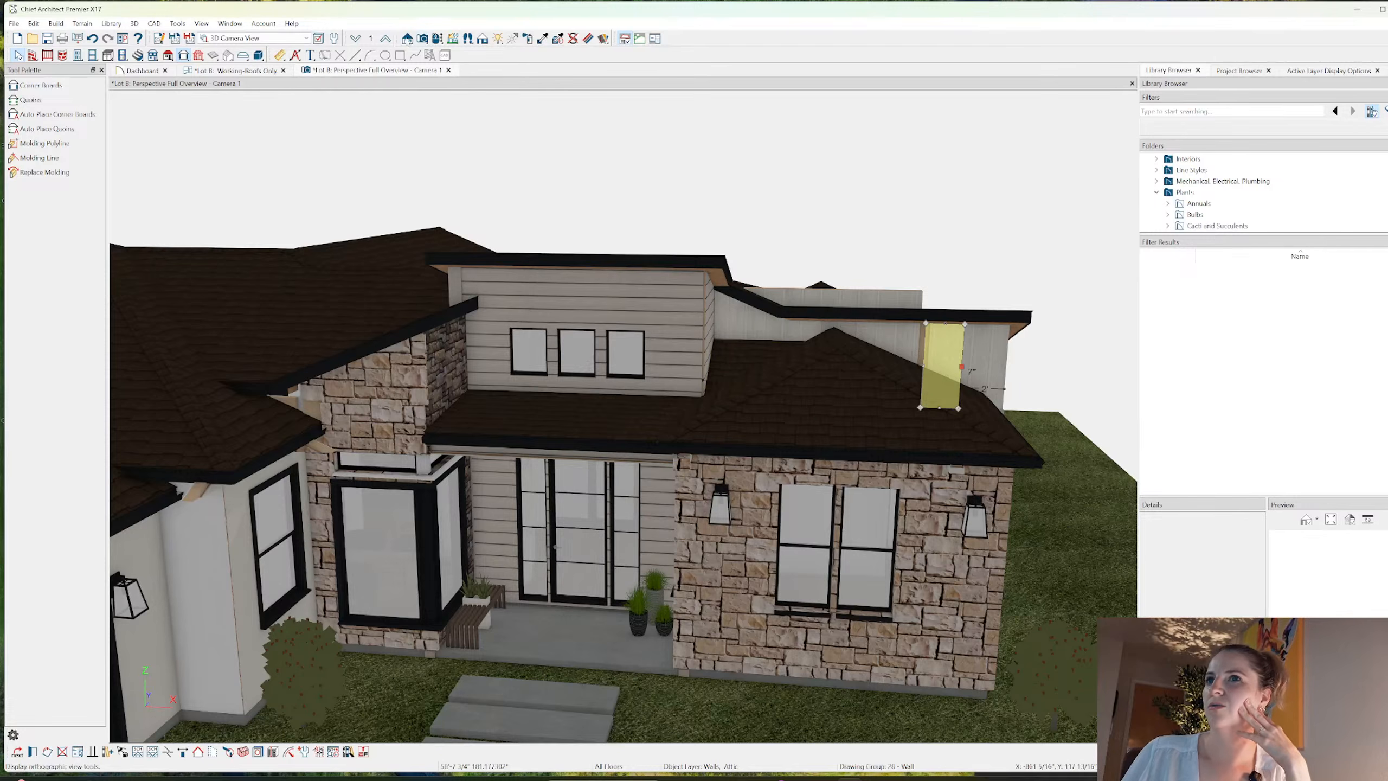
left_click(431, 44)
left_click_drag(448, 256, 328, 349)
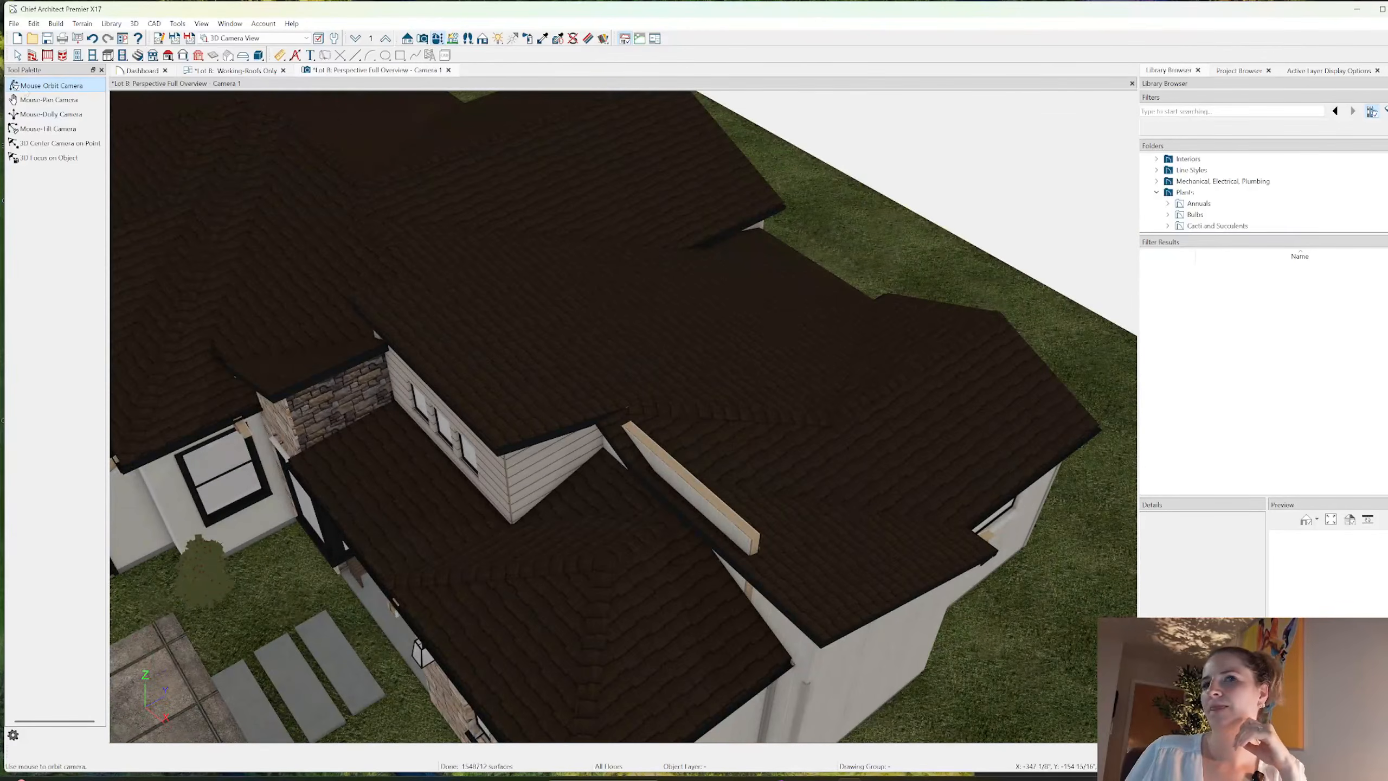
left_click(17, 55)
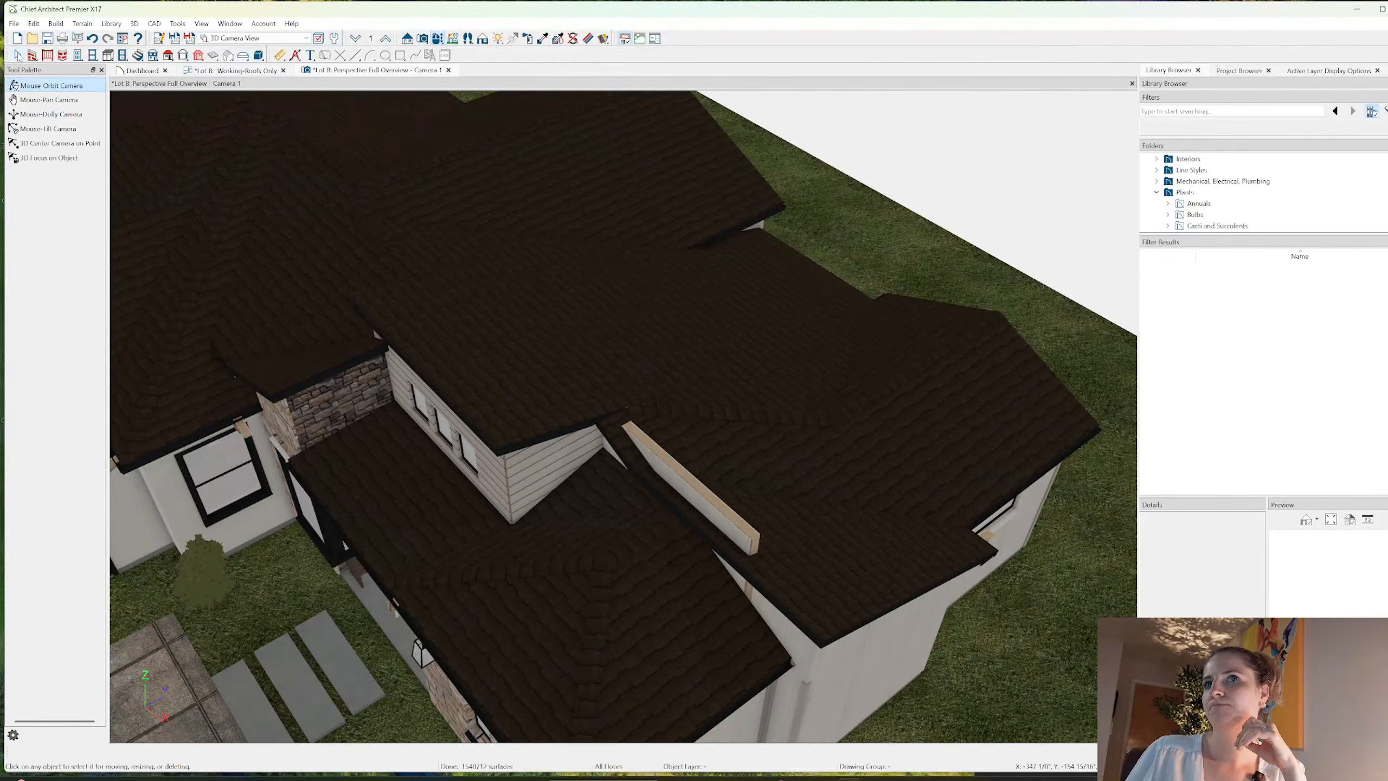
left_click(623, 426)
scroll(622, 426, "up", 5)
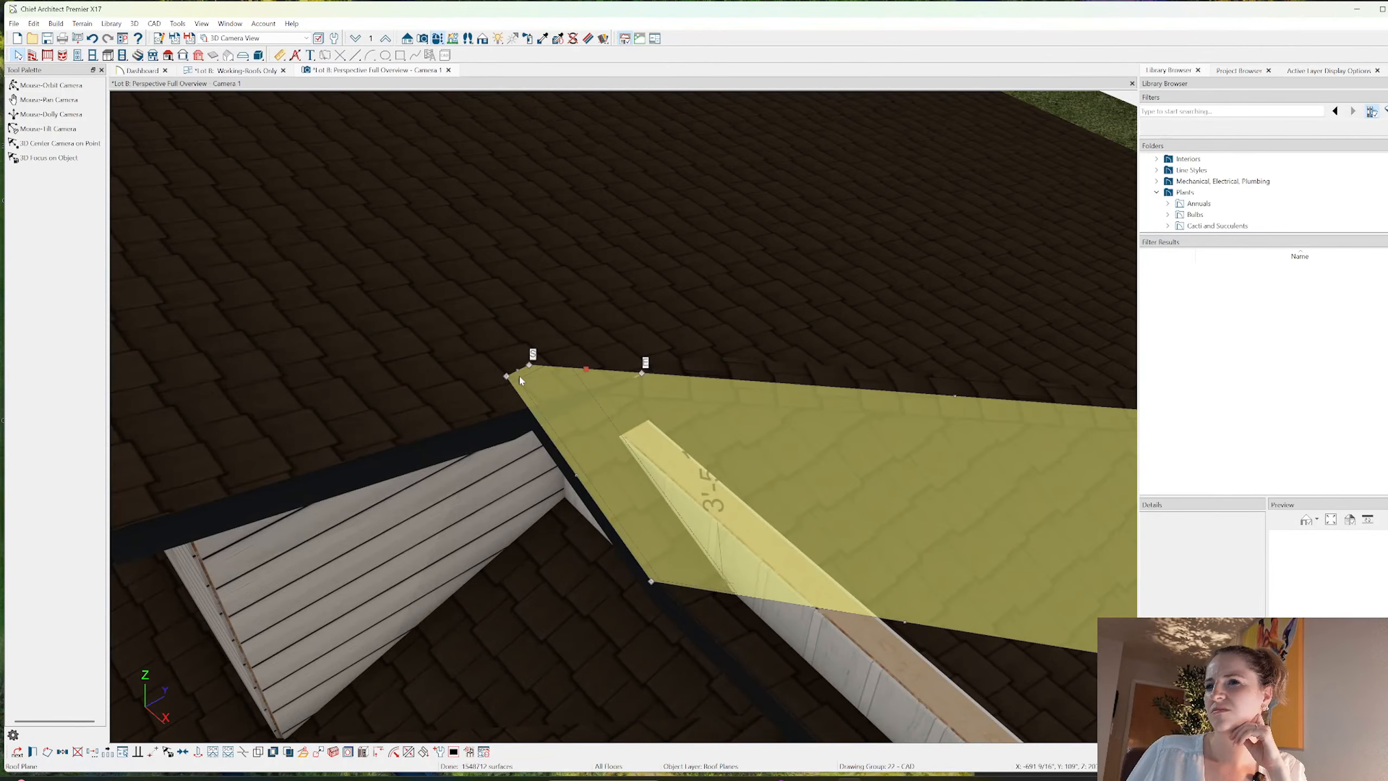
left_click_drag(514, 371, 637, 371)
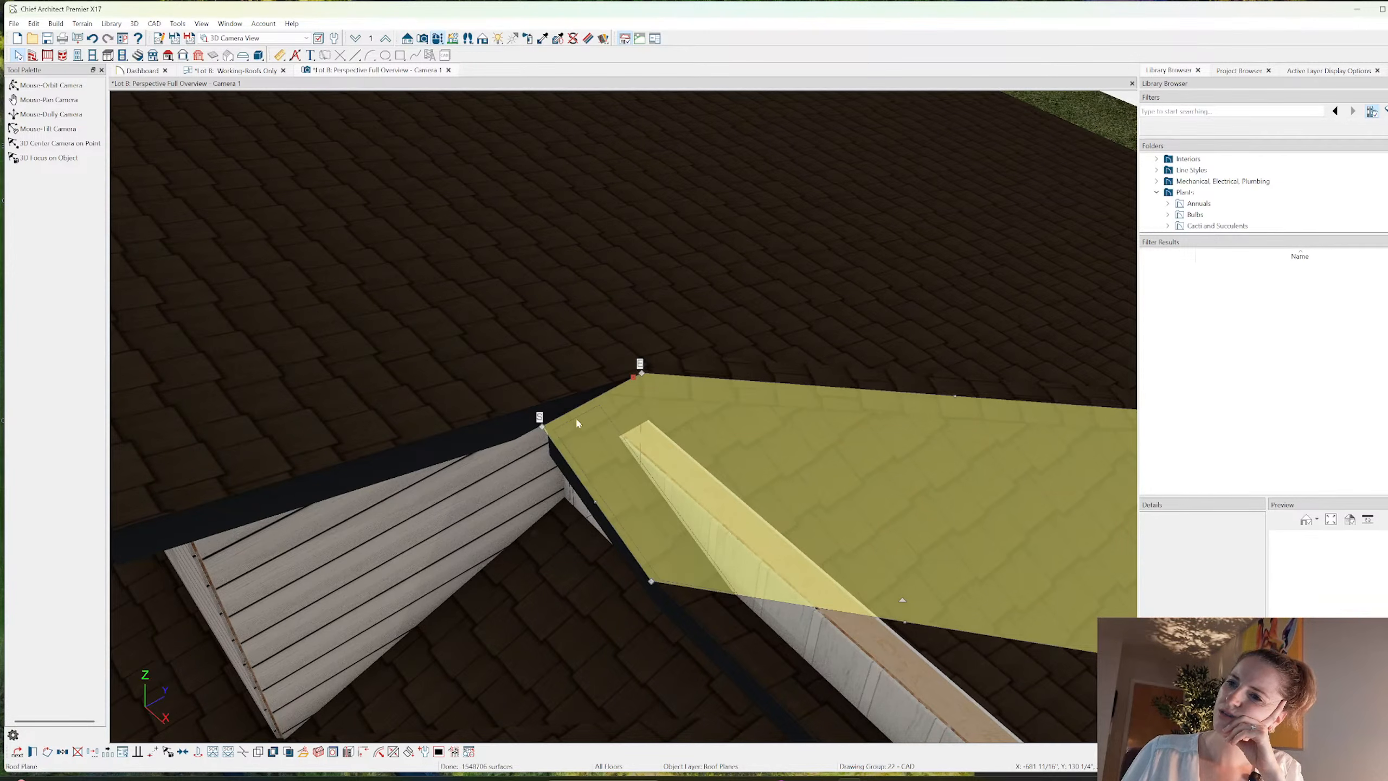
left_click_drag(543, 426, 526, 404)
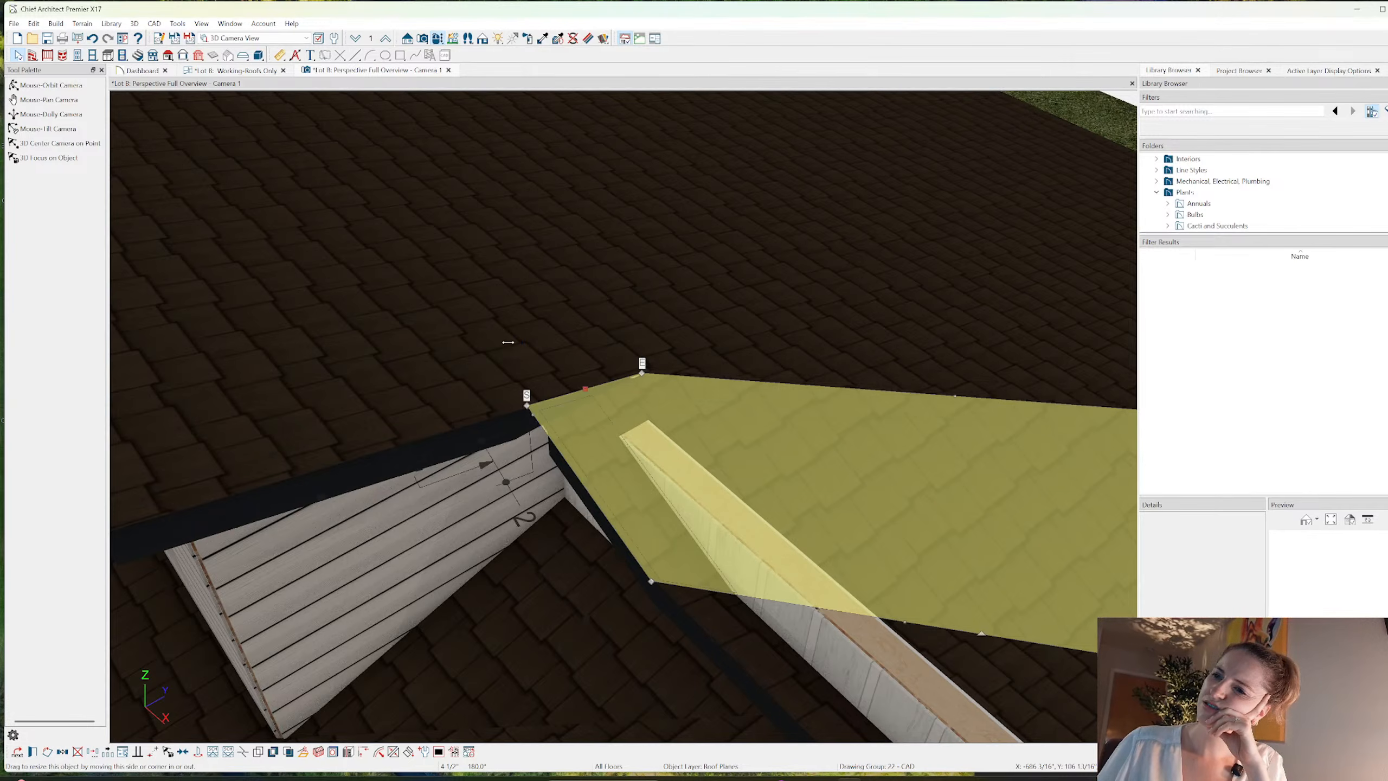
- Try to join the reshaped roof plane's edge to an adjoining roof plane
left_click(394, 753)
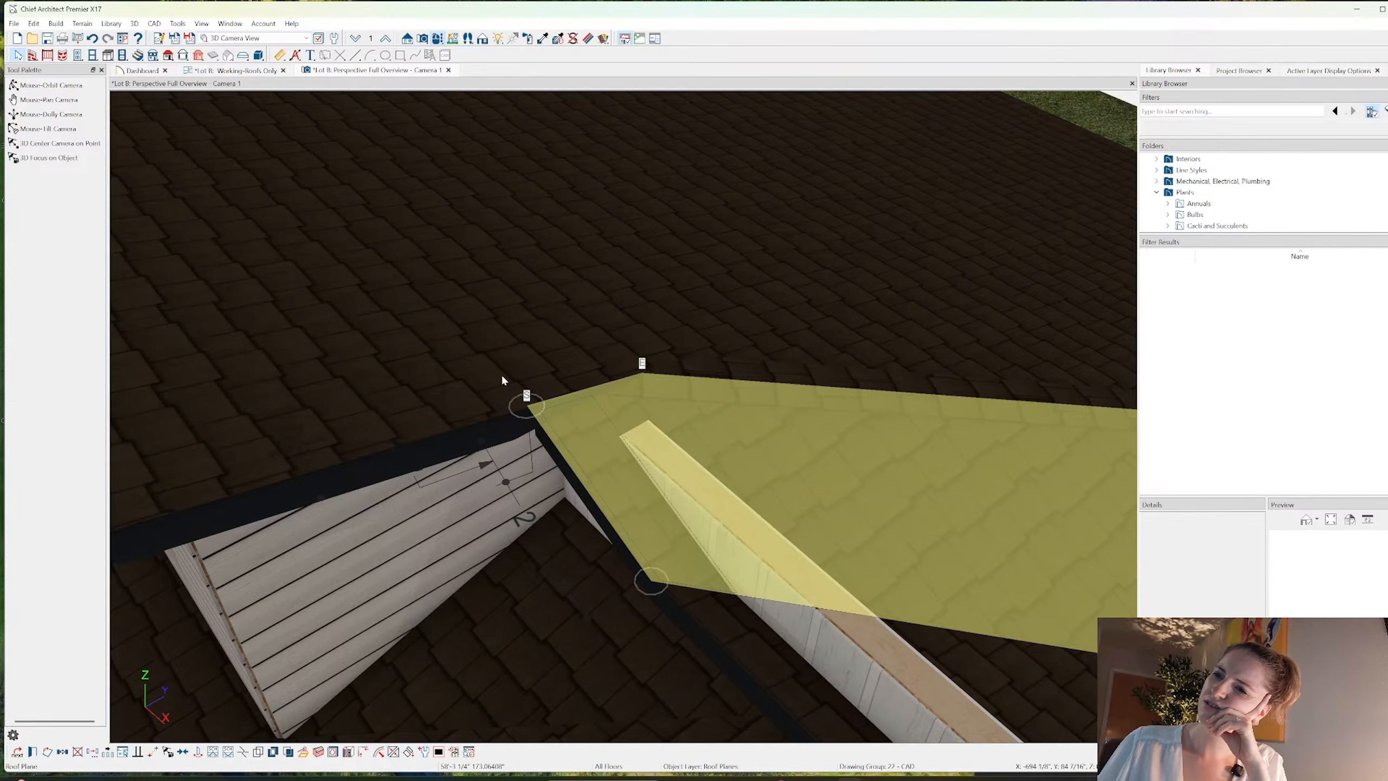
scroll(502, 376, "down", 4)
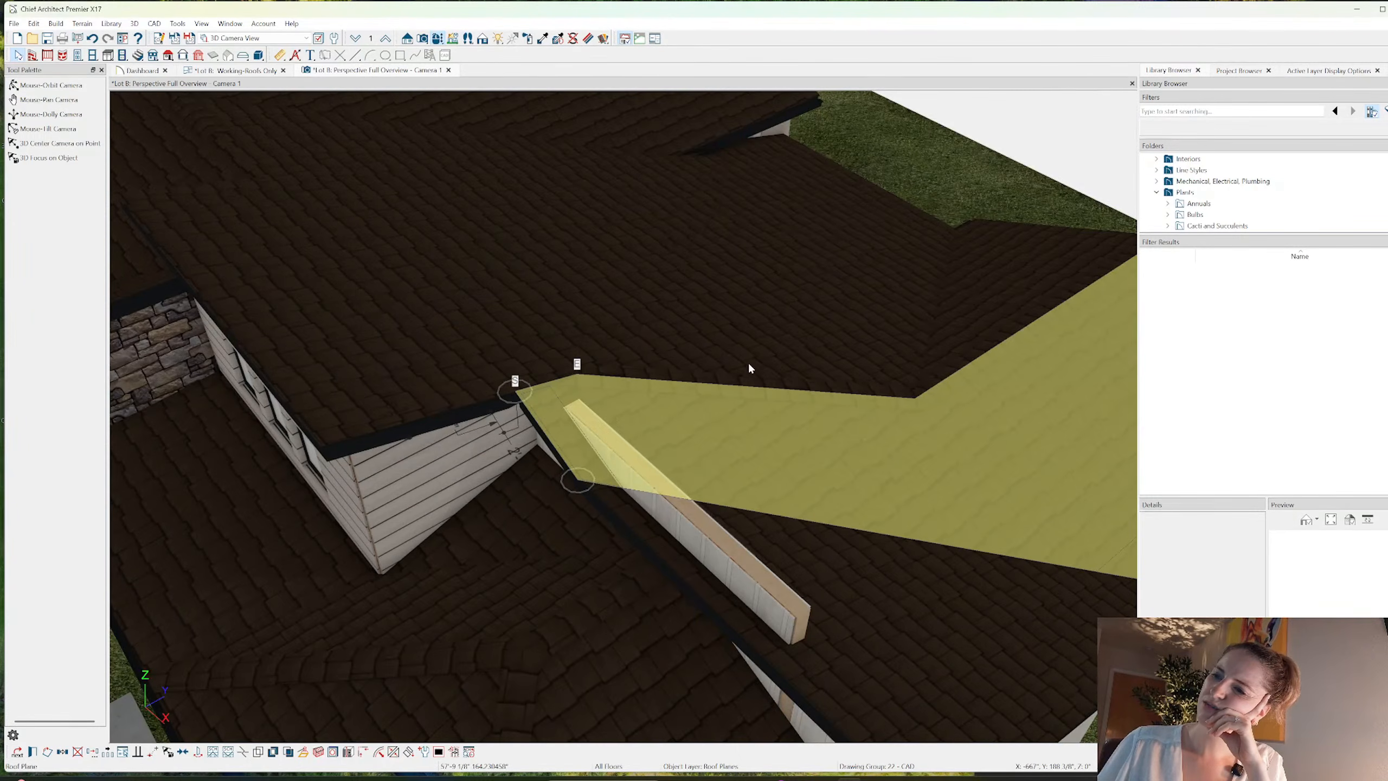
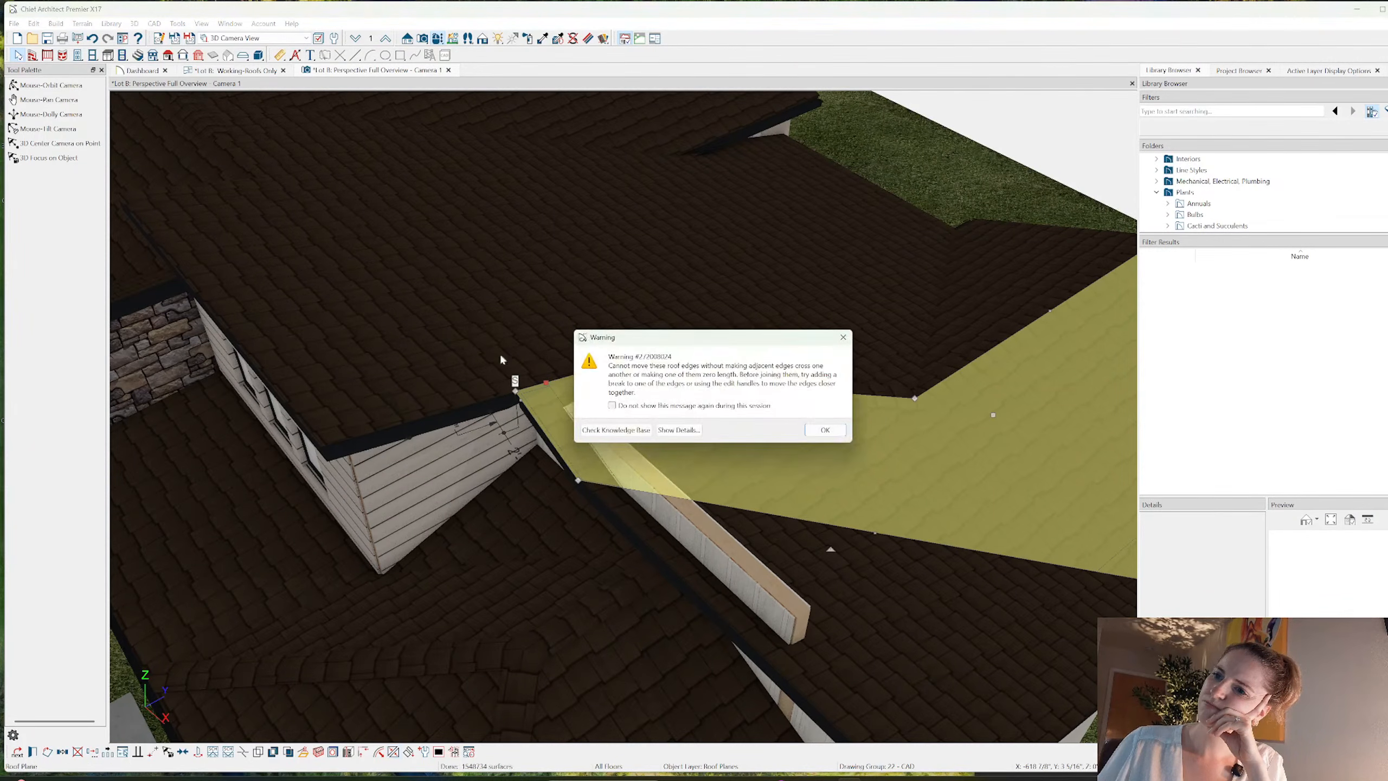
left_click(825, 430)
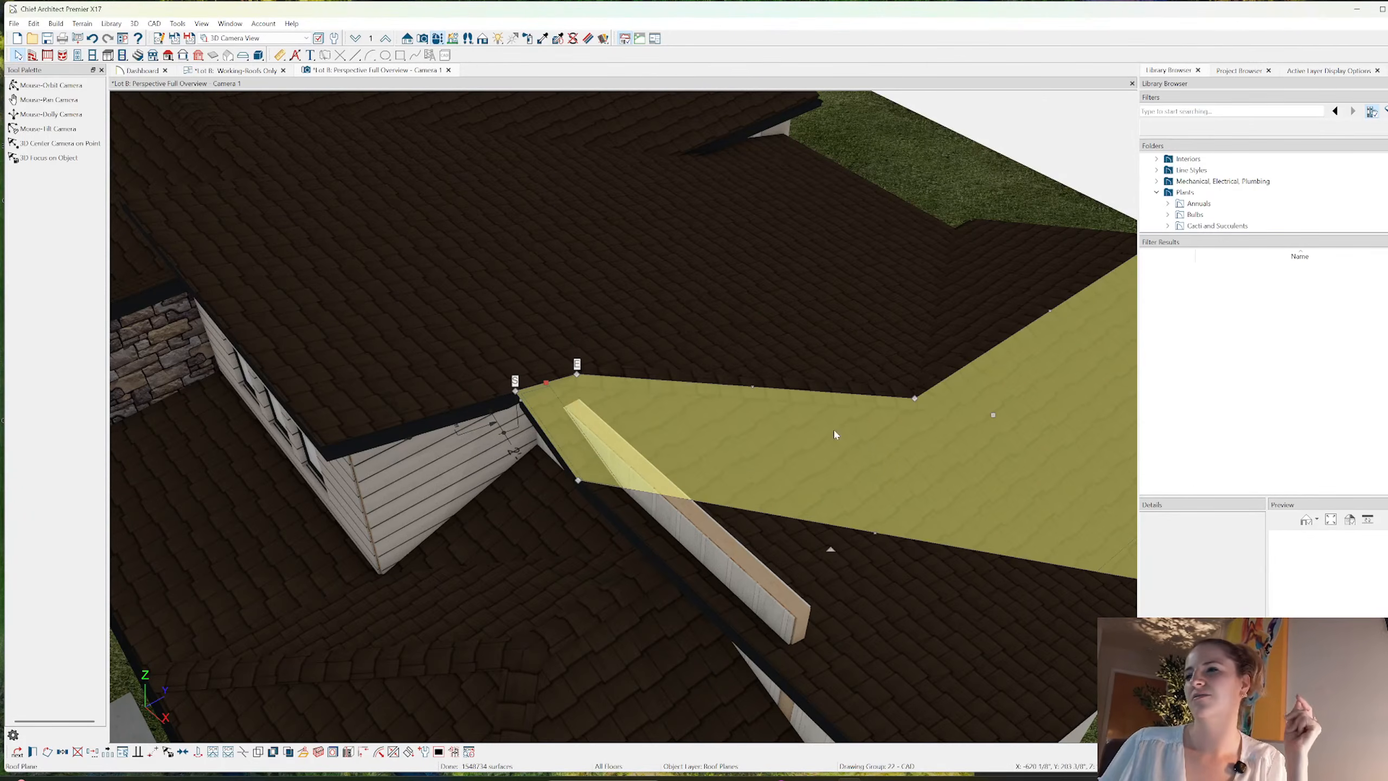
- In the Working-Roofs Only plan, move the slanted side edge of the bedroom hip's entry-side roof plane about 5 1/2" outward toward the porch
left_click(225, 71)
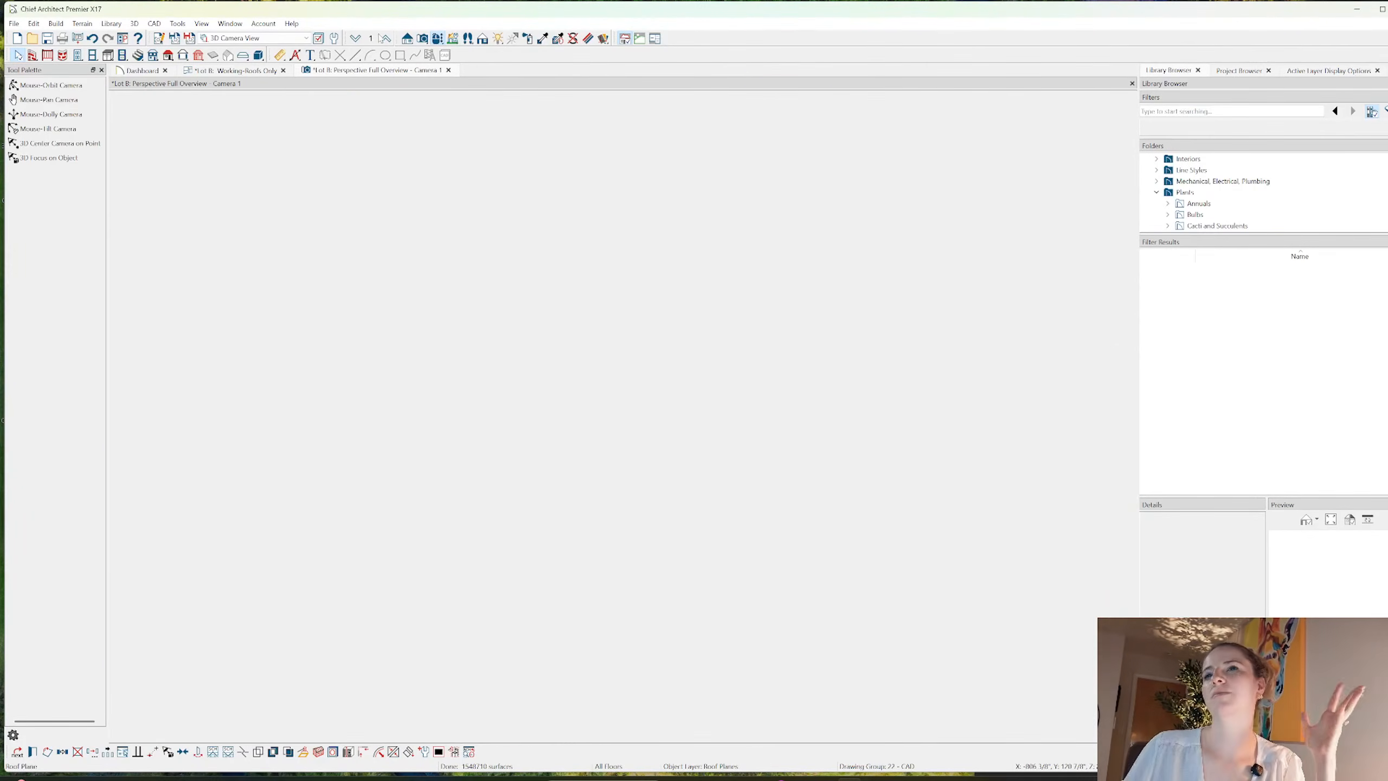
scroll(651, 415, "down", 5)
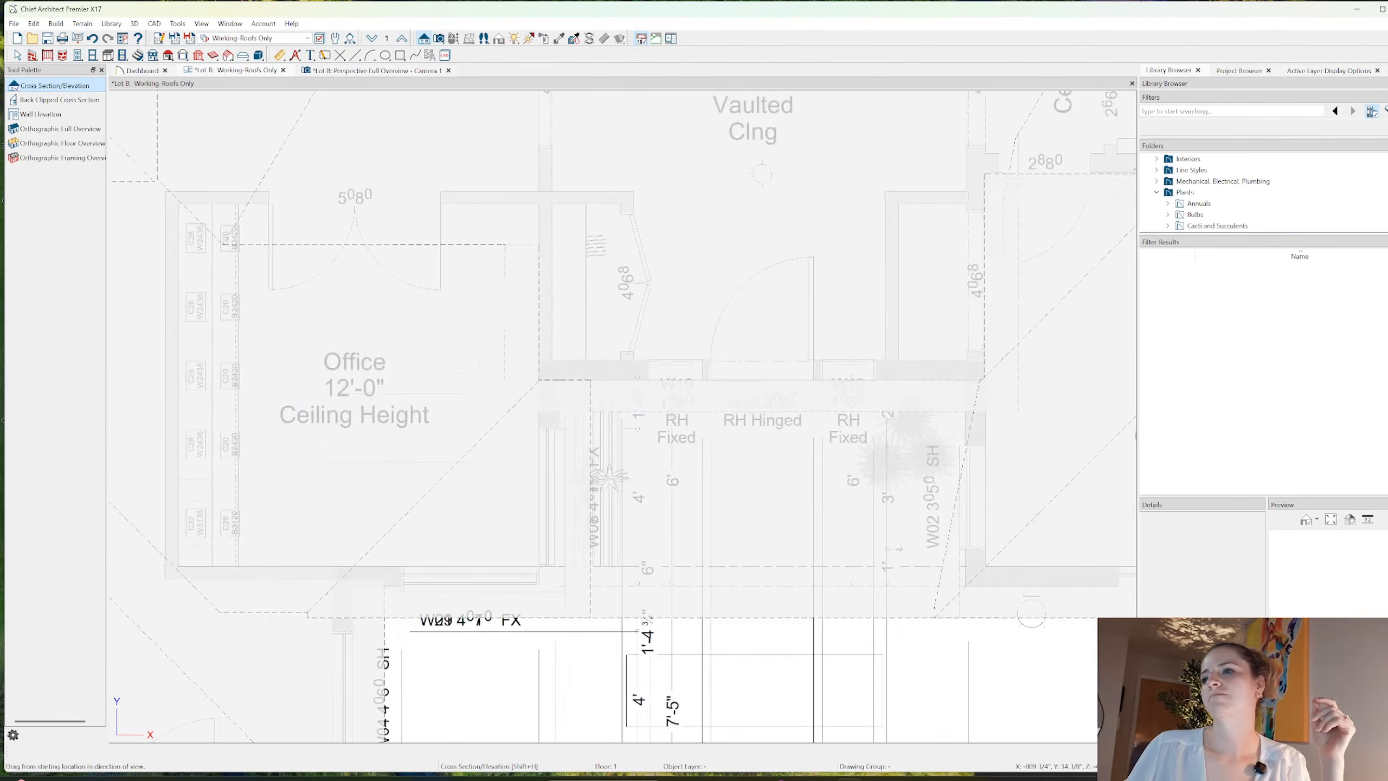
middle_click_drag(767, 512, 689, 514)
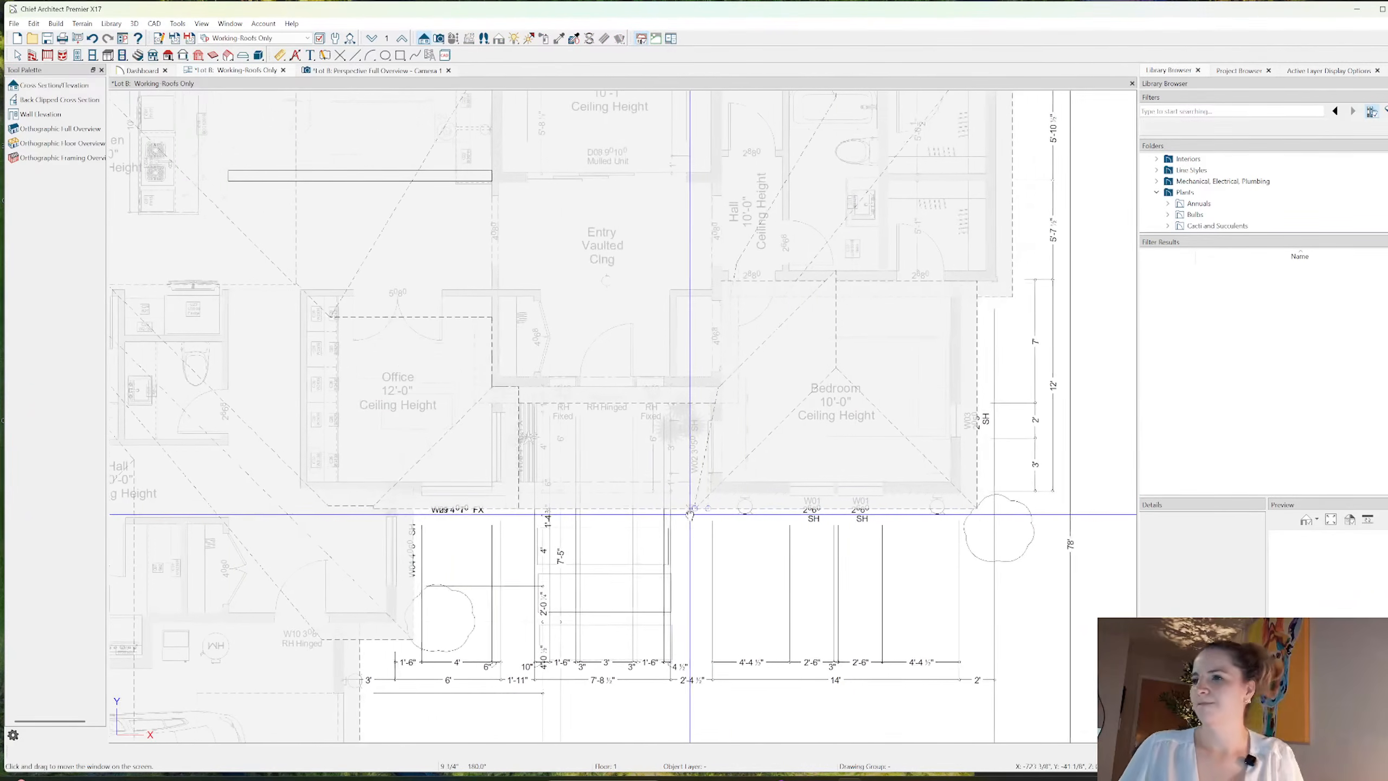
key("space")
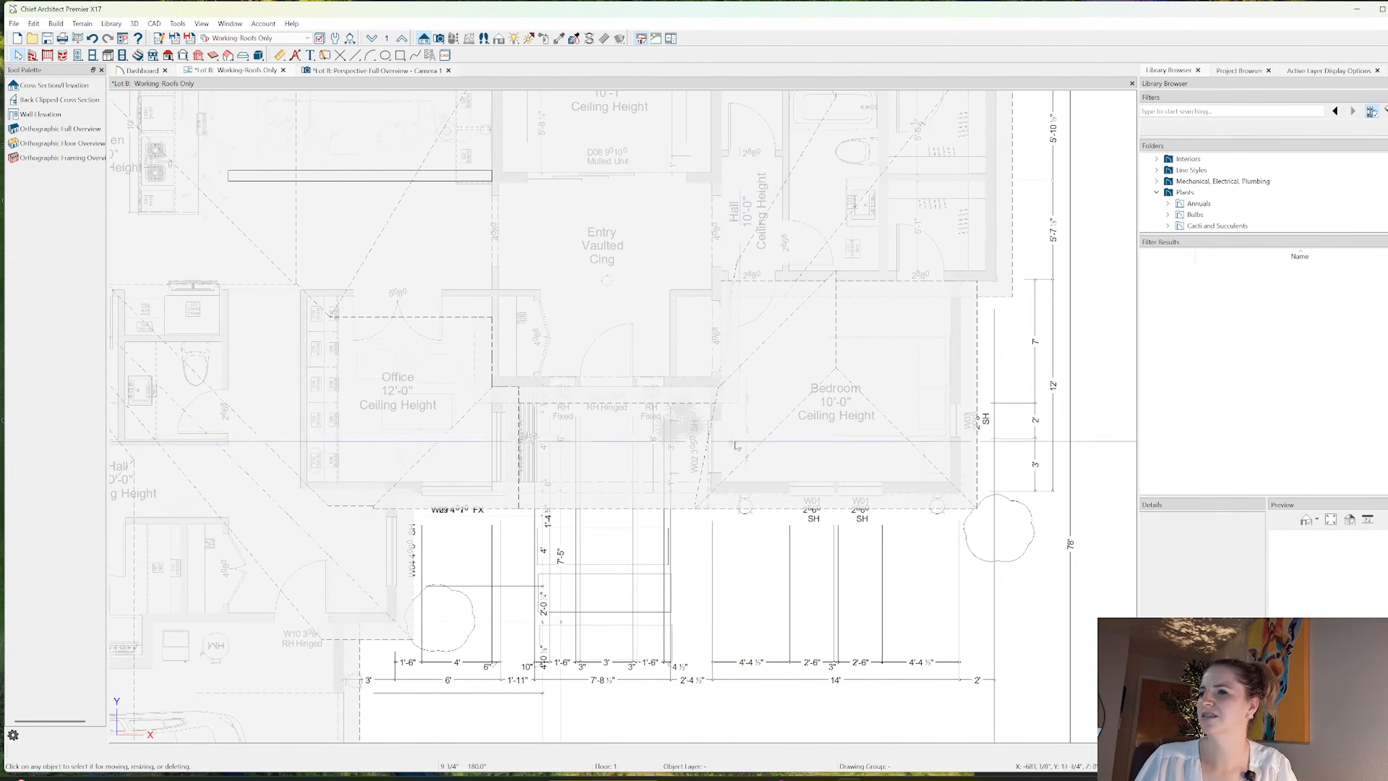
left_click(738, 376)
left_click(705, 491)
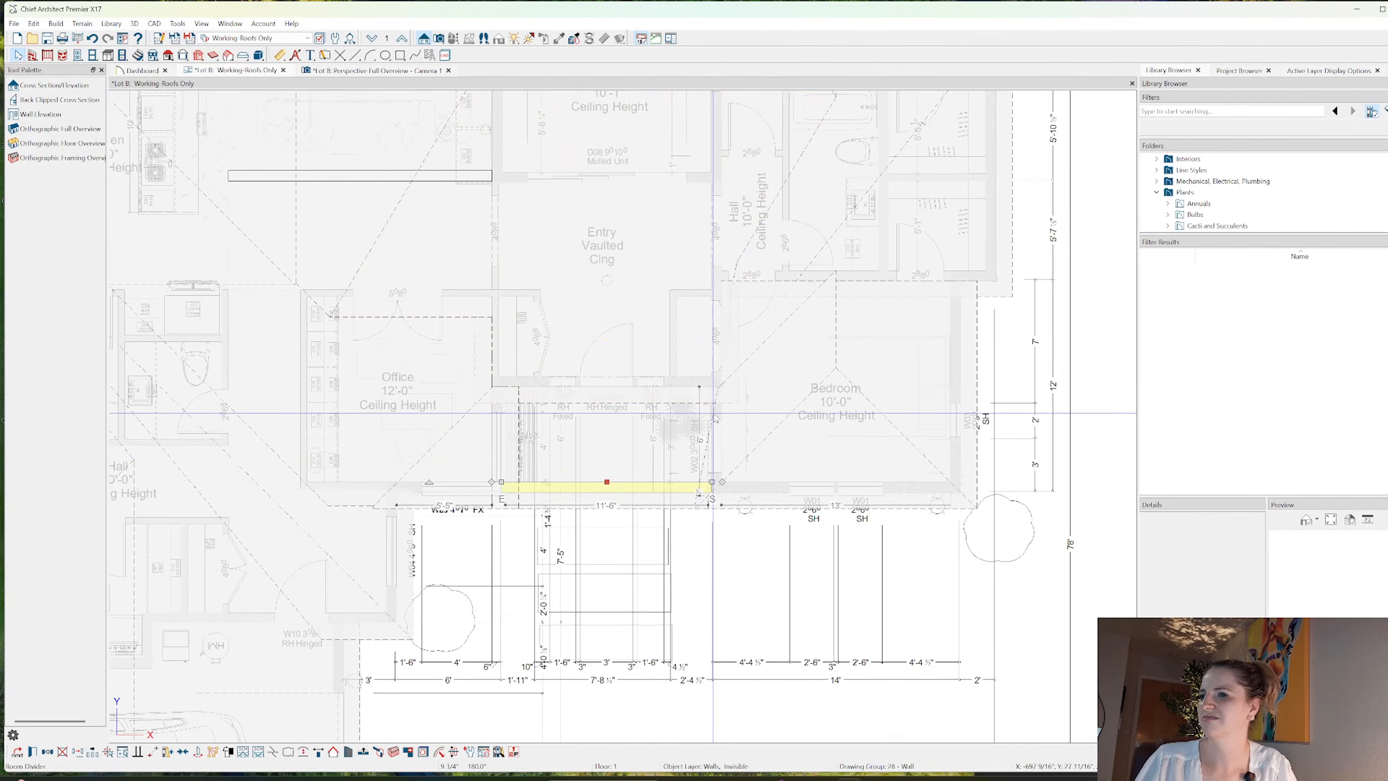
left_click(726, 384)
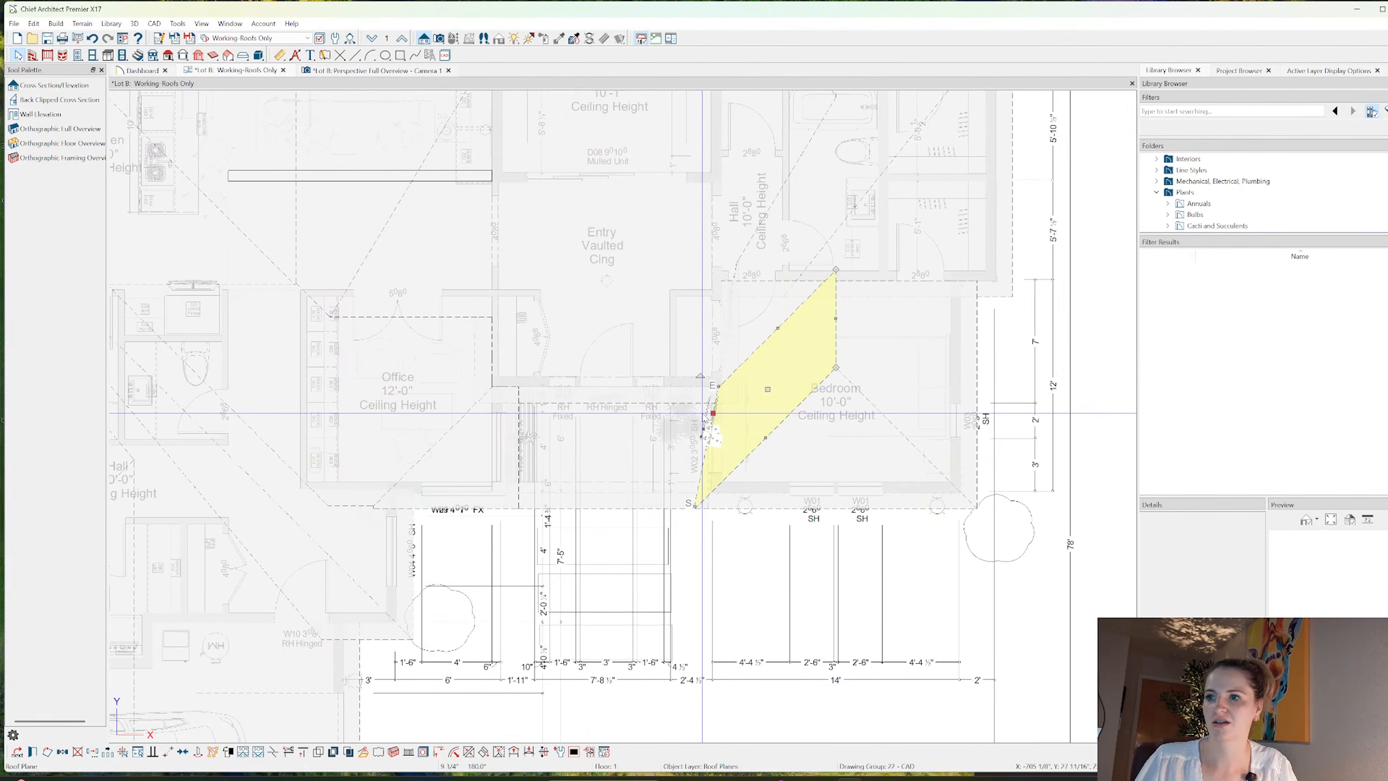
scroll(726, 382, "up", 3)
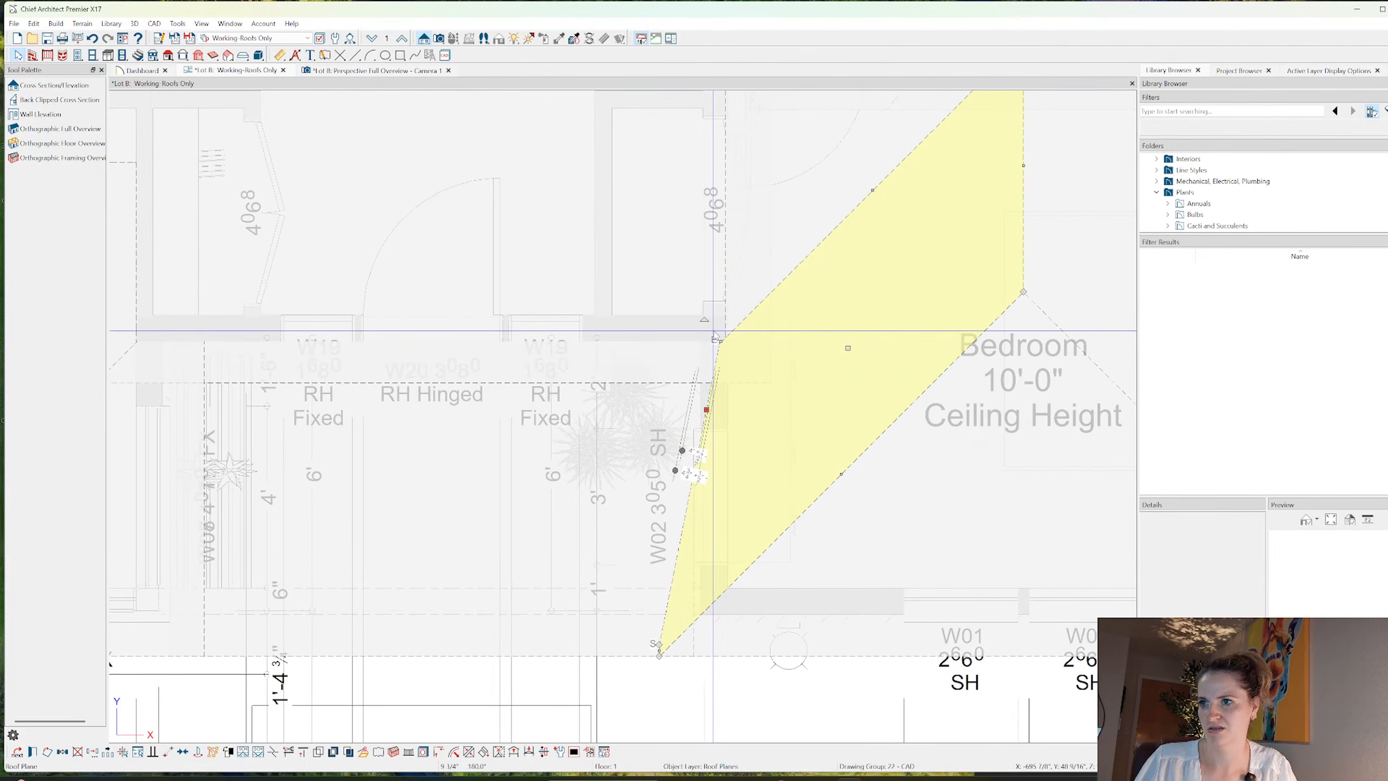
left_click_drag(710, 419, 673, 409)
key("Escape")
left_click(666, 652)
left_click(760, 548)
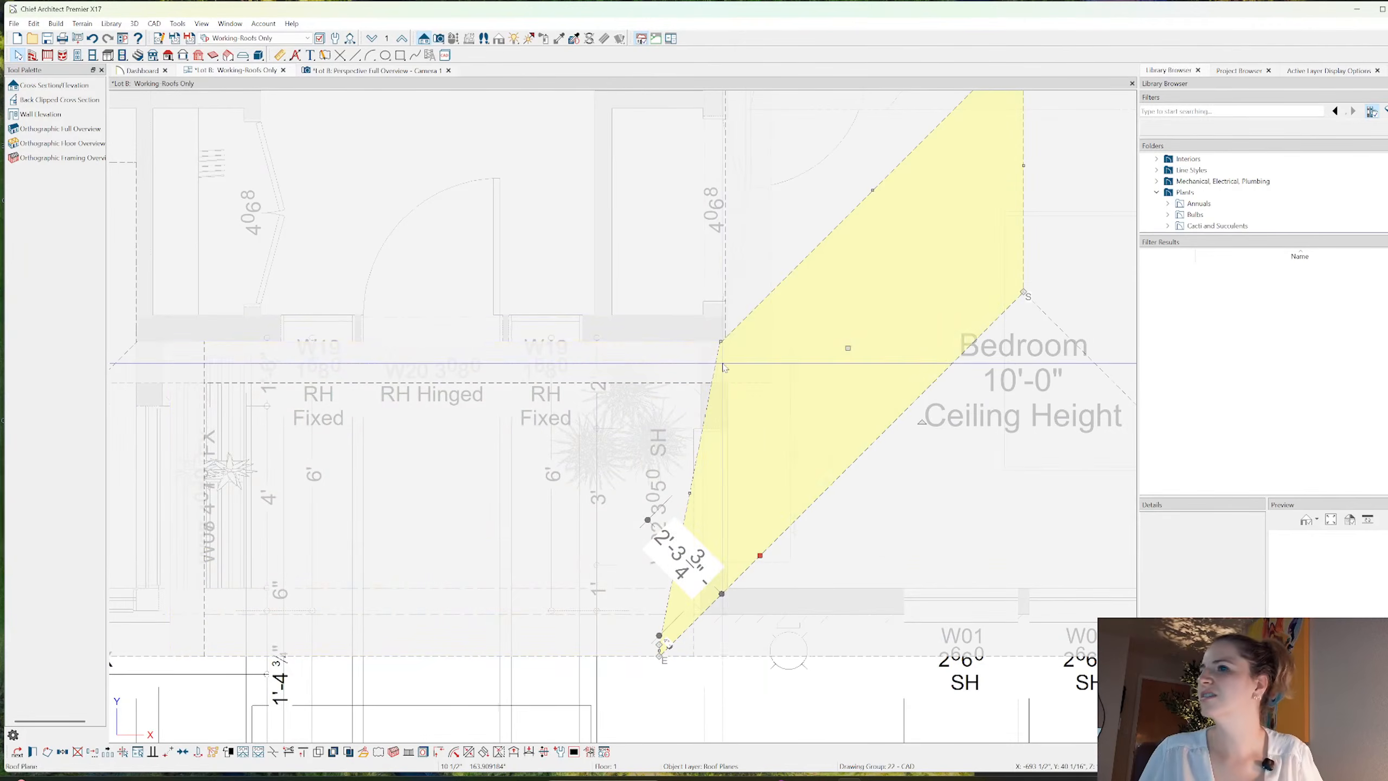
left_click_drag(689, 502, 672, 476)
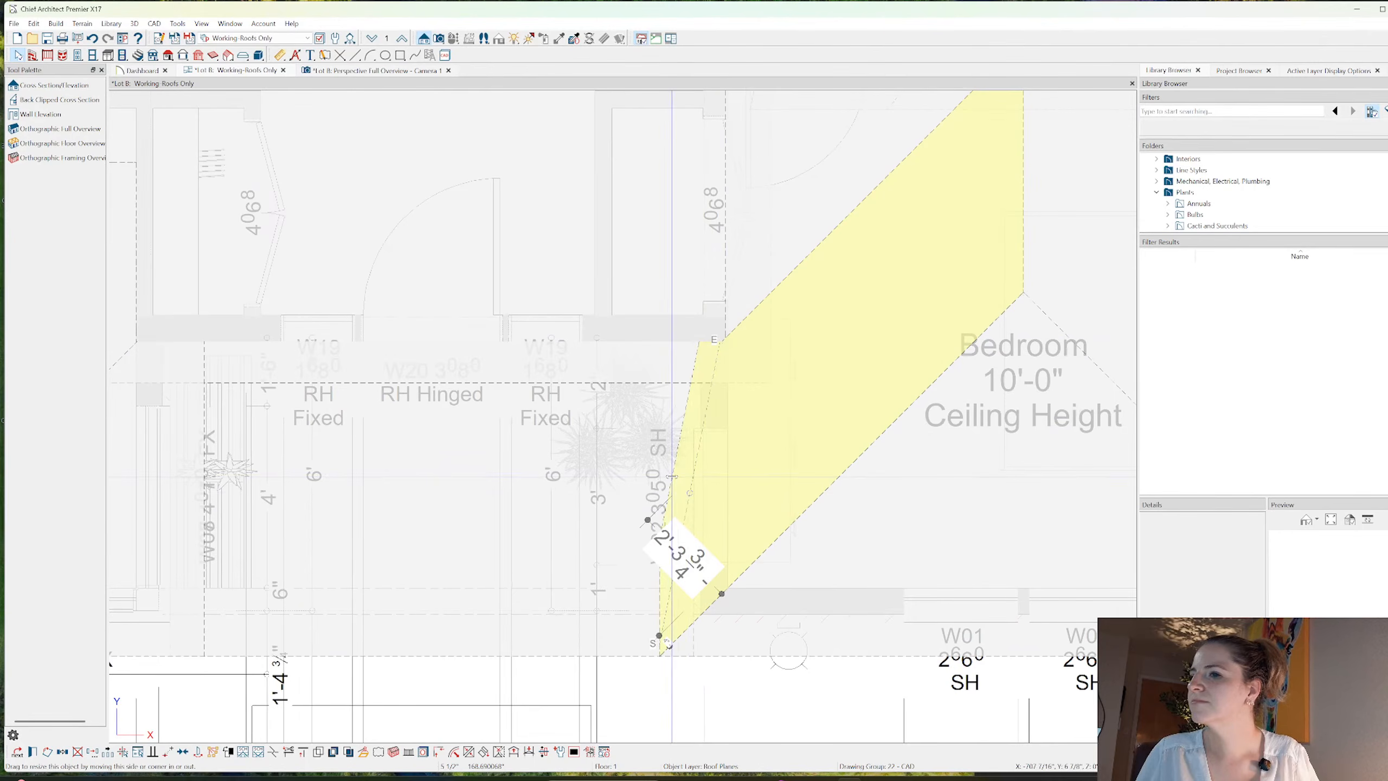
left_click_drag(673, 476, 672, 476)
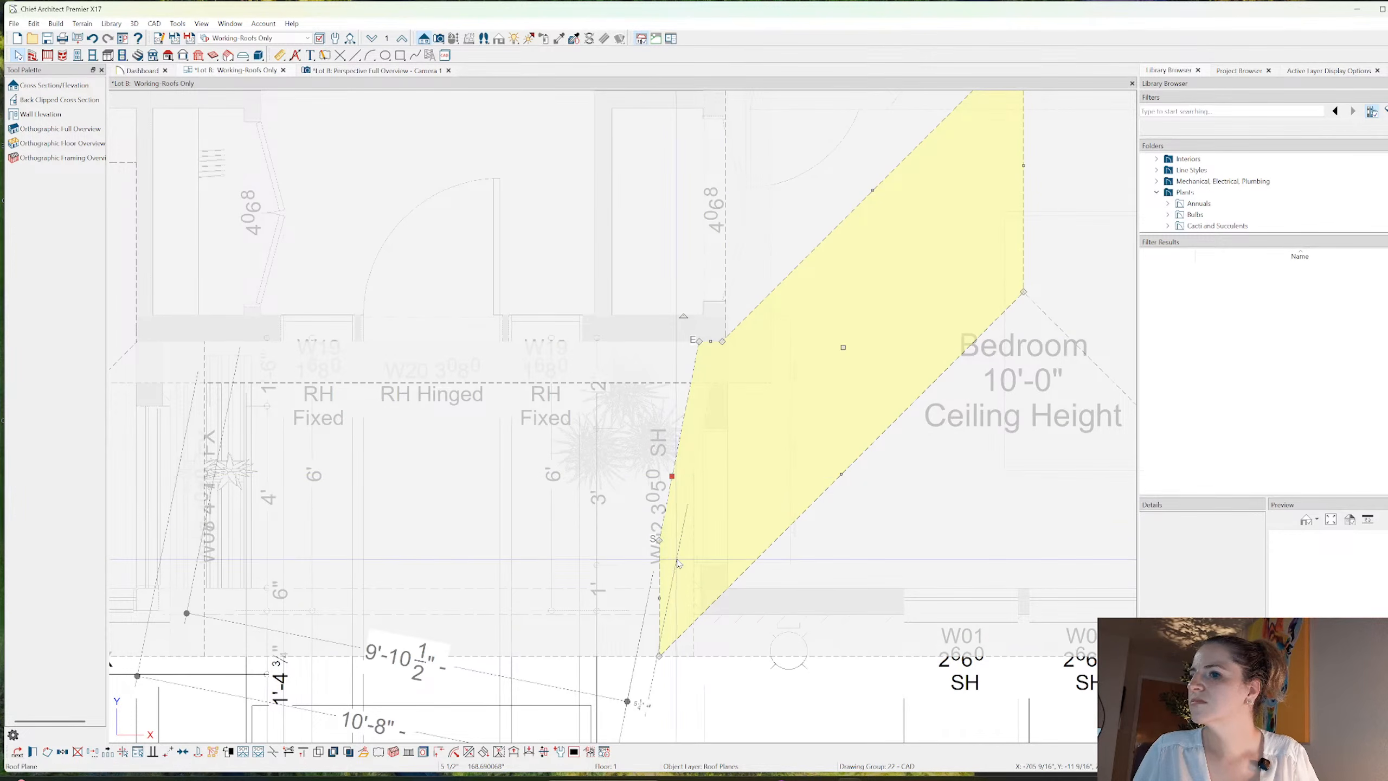
- Straighten that roof plane's side edge perpendicular to the eave, and shift its inner corner about 1" to the entry wall's outer corner
left_click_drag(658, 540, 658, 342)
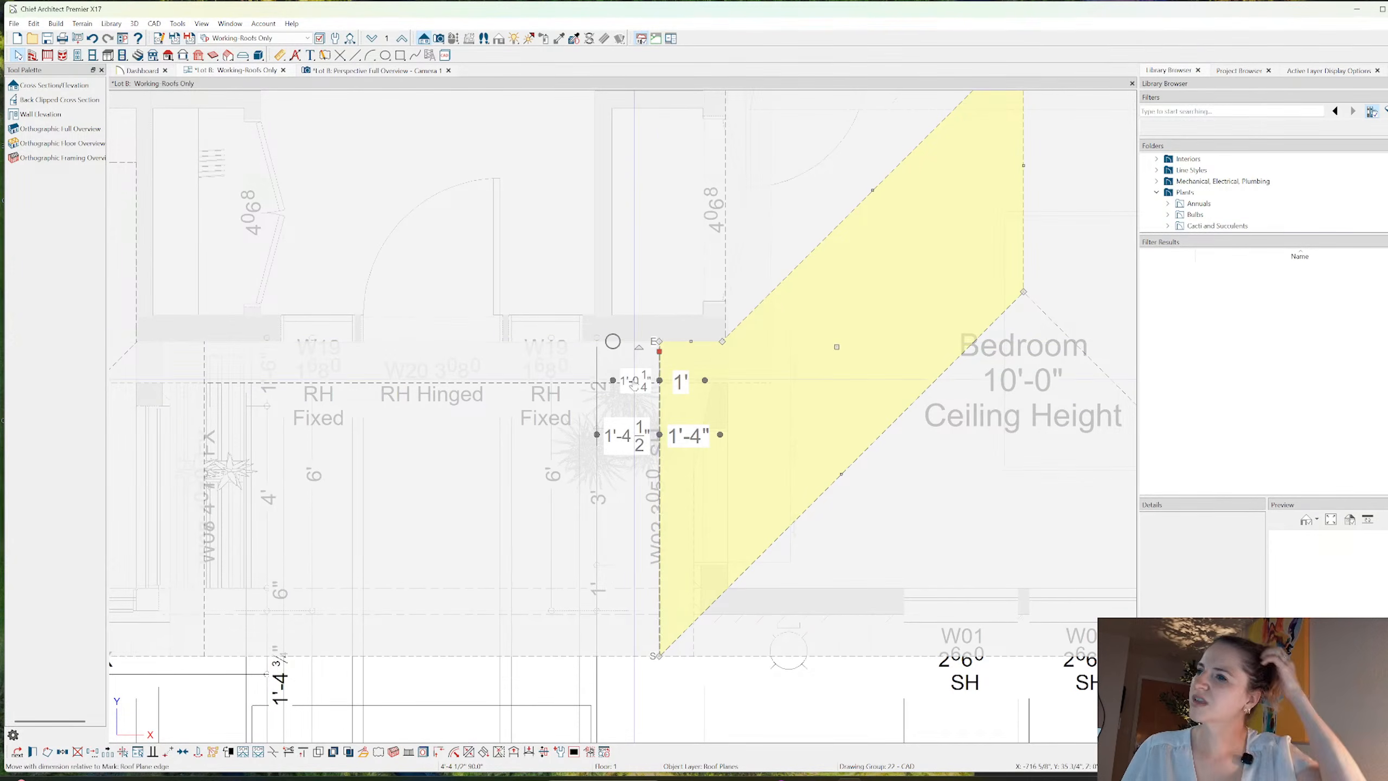
scroll(730, 345, "up", 5)
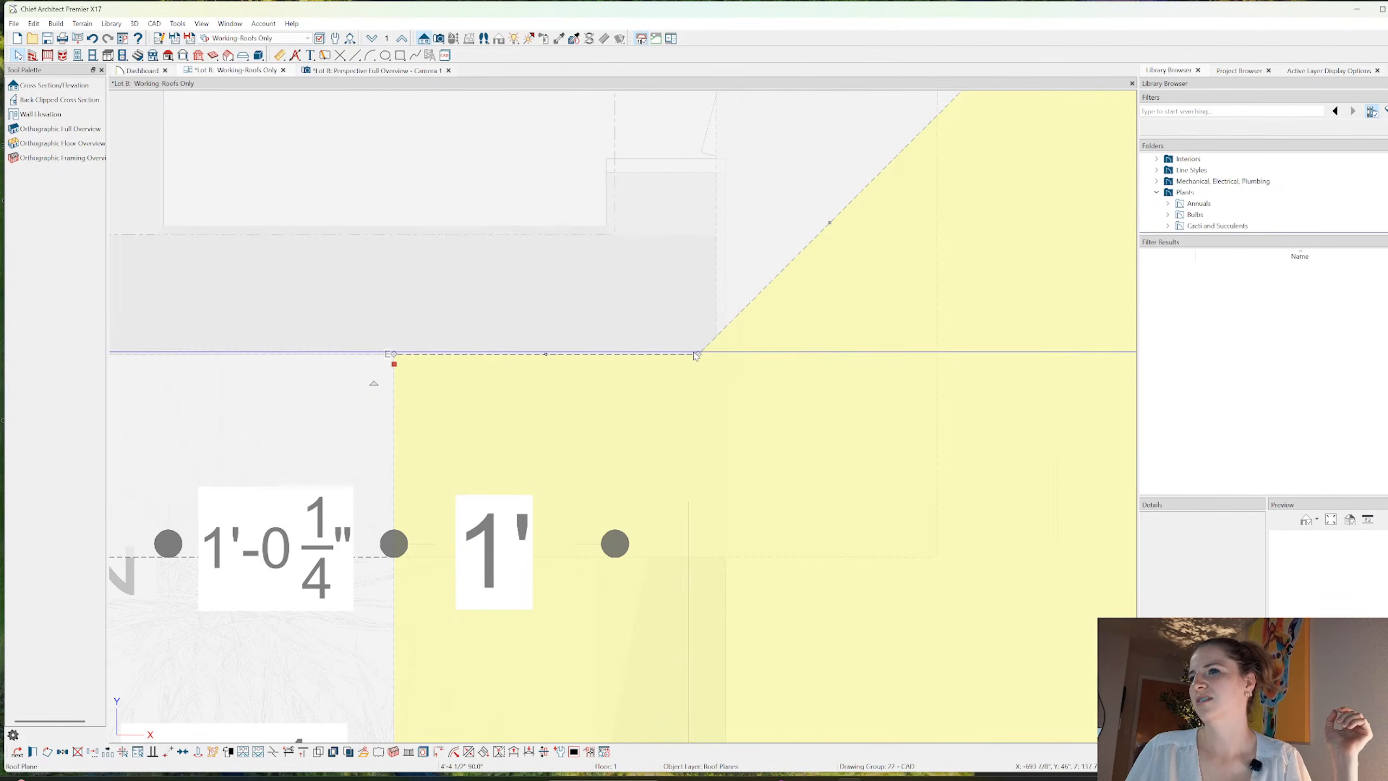
left_click_drag(697, 354, 720, 355)
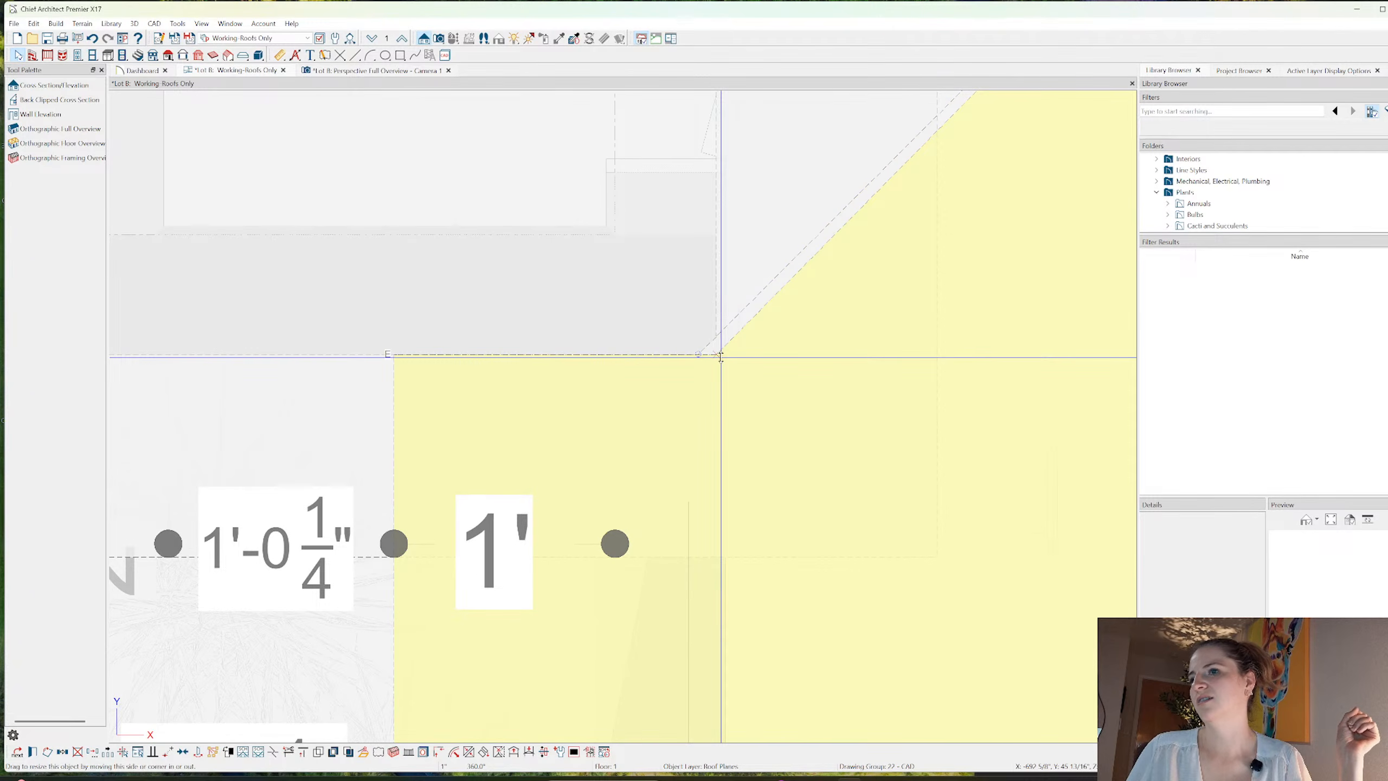
- Extend the pointed corner of the adjoining roof plane over the hall about 1" to meet the bedroom roof plane's inner corner
left_click(716, 335)
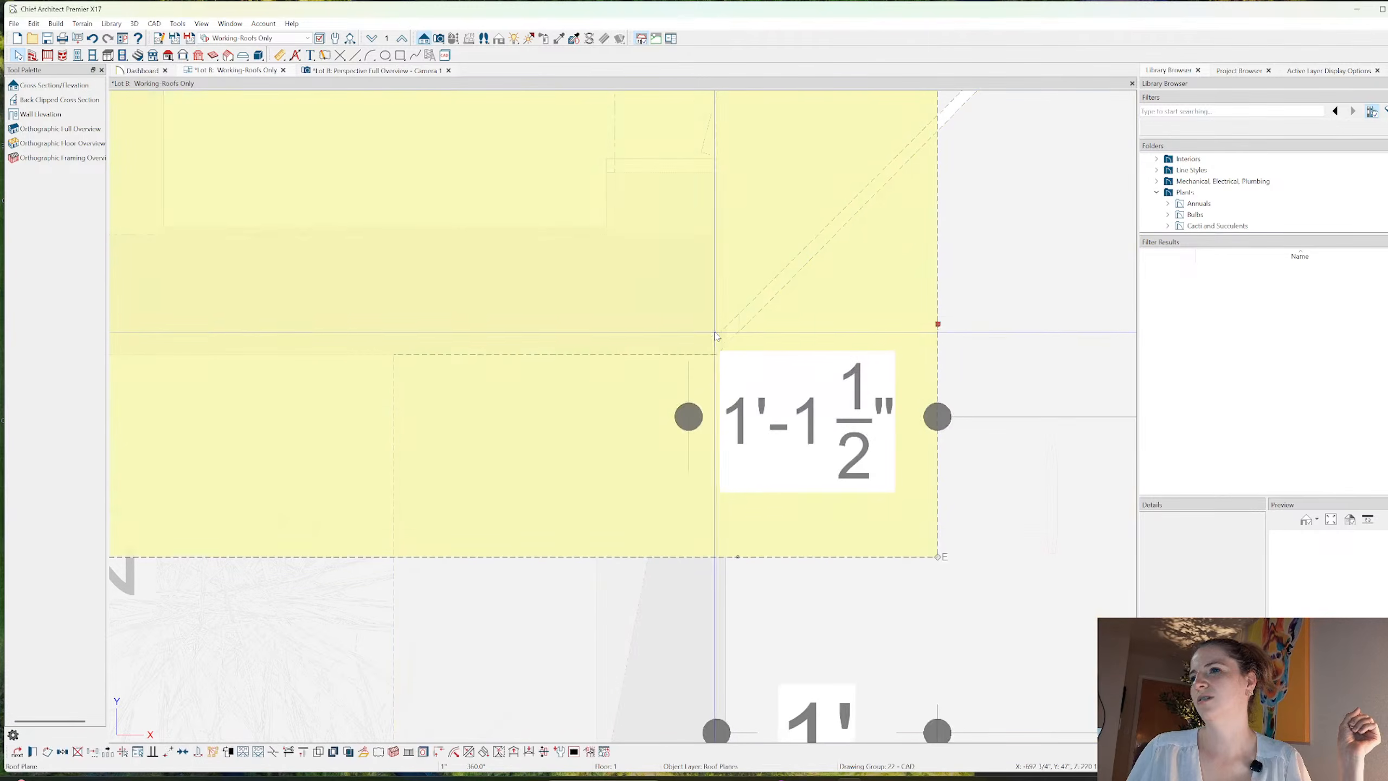
left_click(716, 335)
left_click(715, 335)
left_click(716, 336)
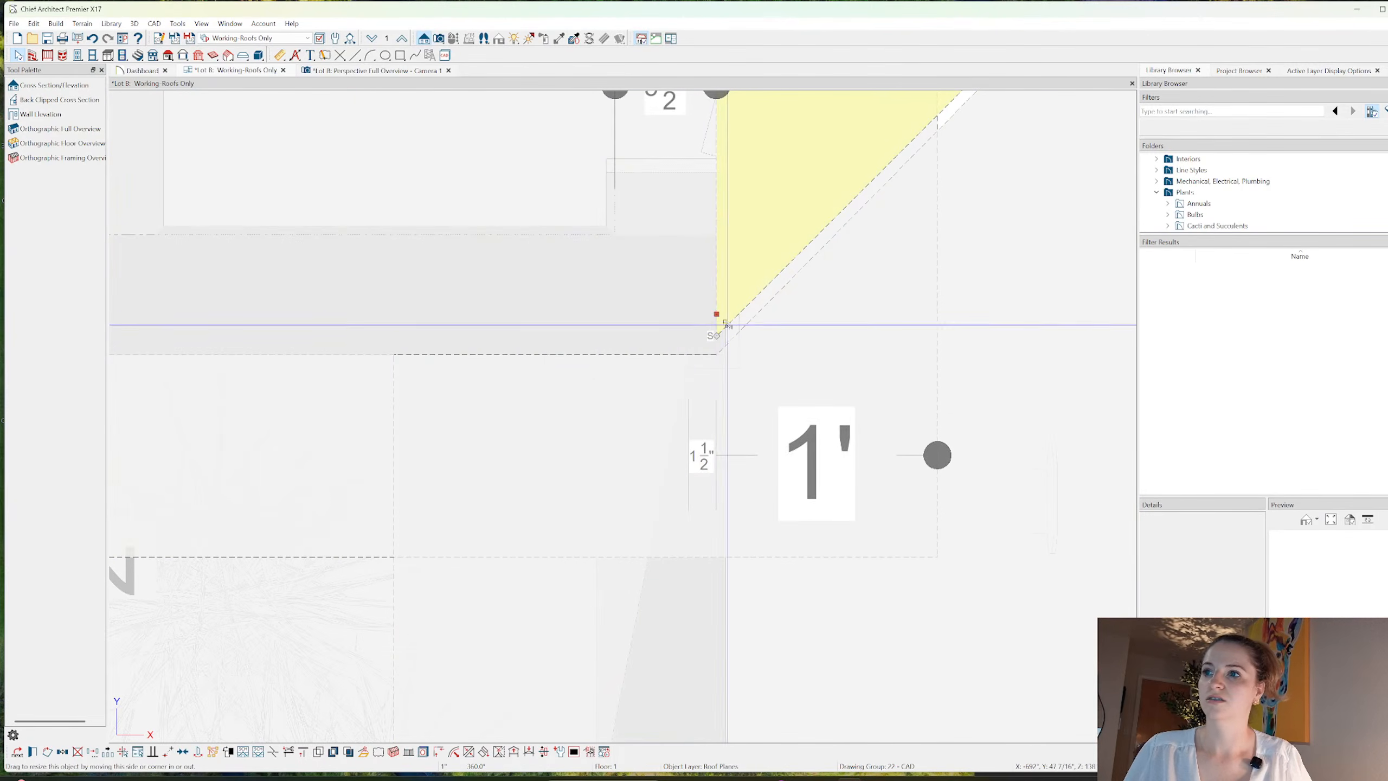
left_click_drag(716, 336, 716, 358)
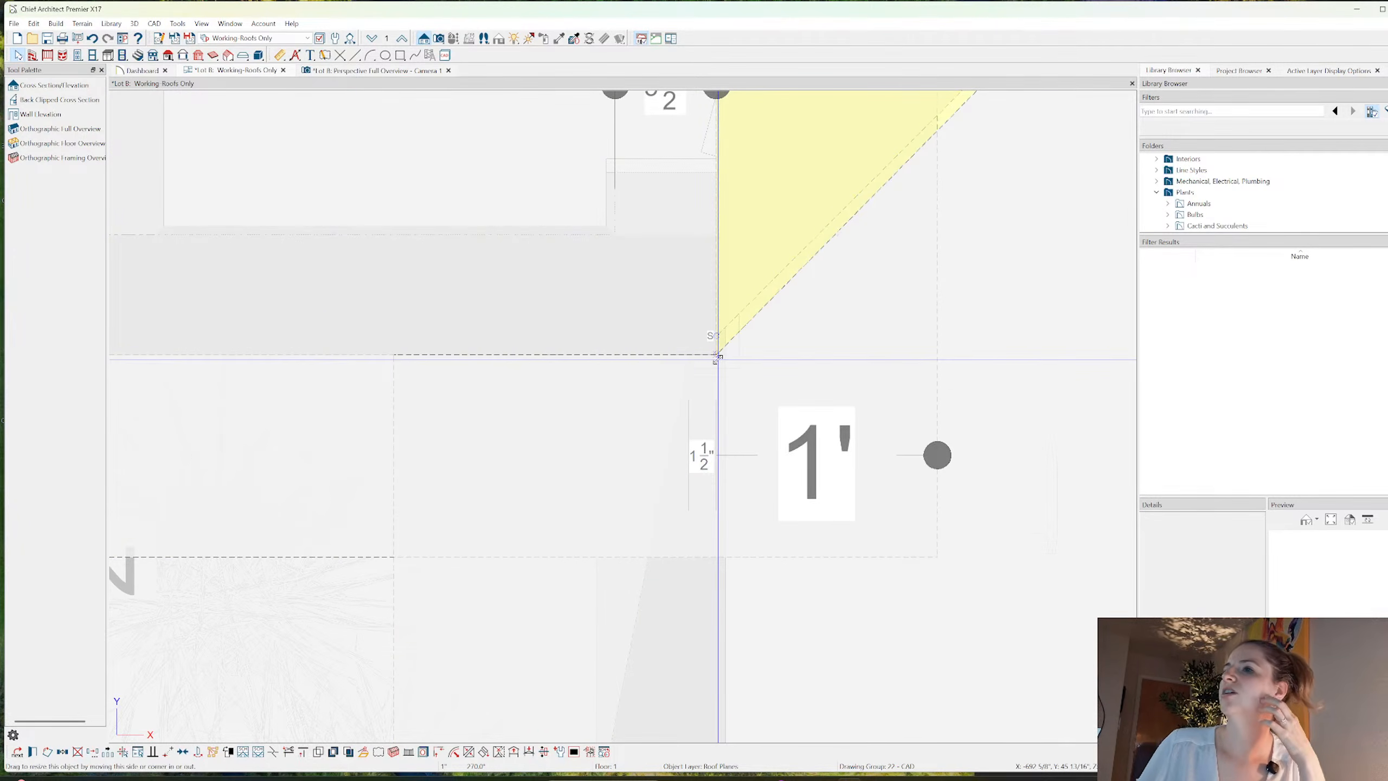
left_click_drag(716, 358, 716, 354)
- In the 3D perspective, open the specification of the low roof plane over the entry porch and lock its pitch
left_click(468, 753)
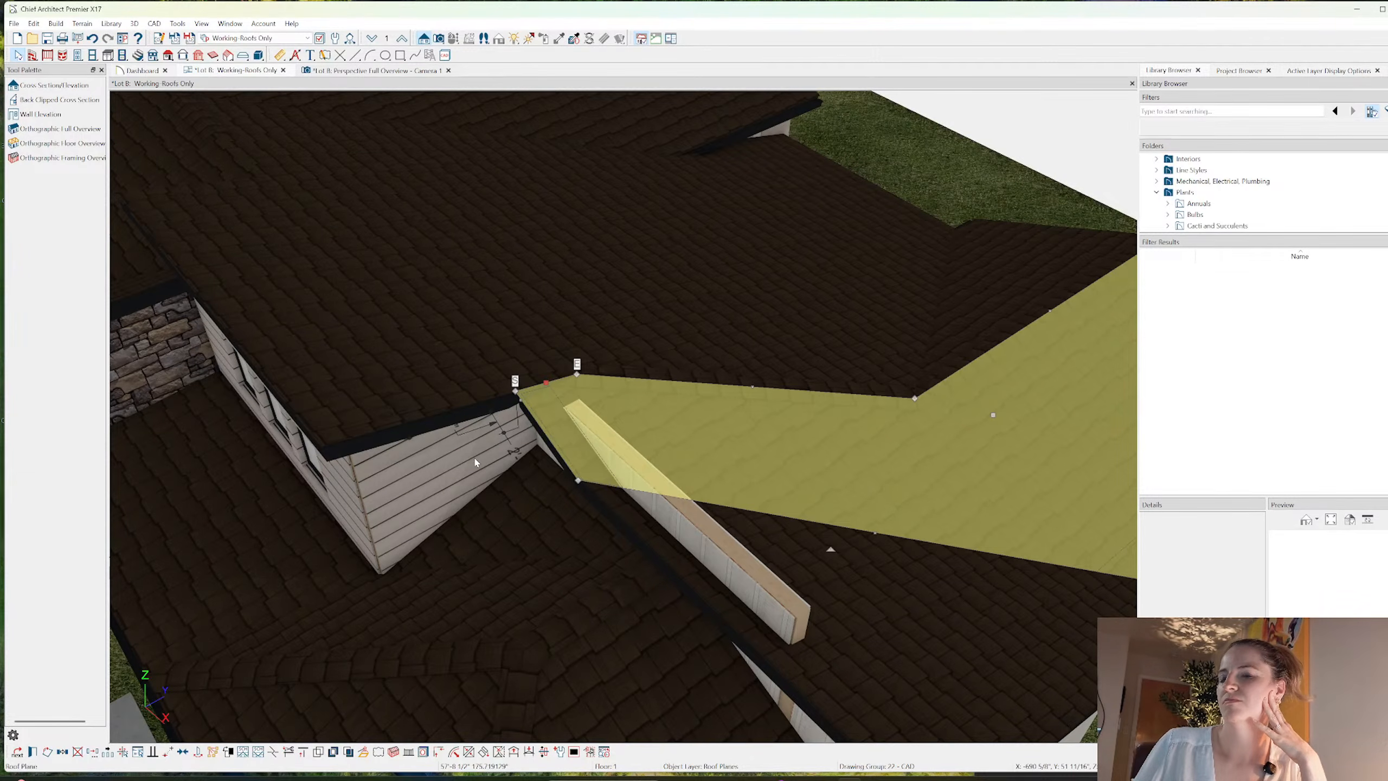
key("Escape")
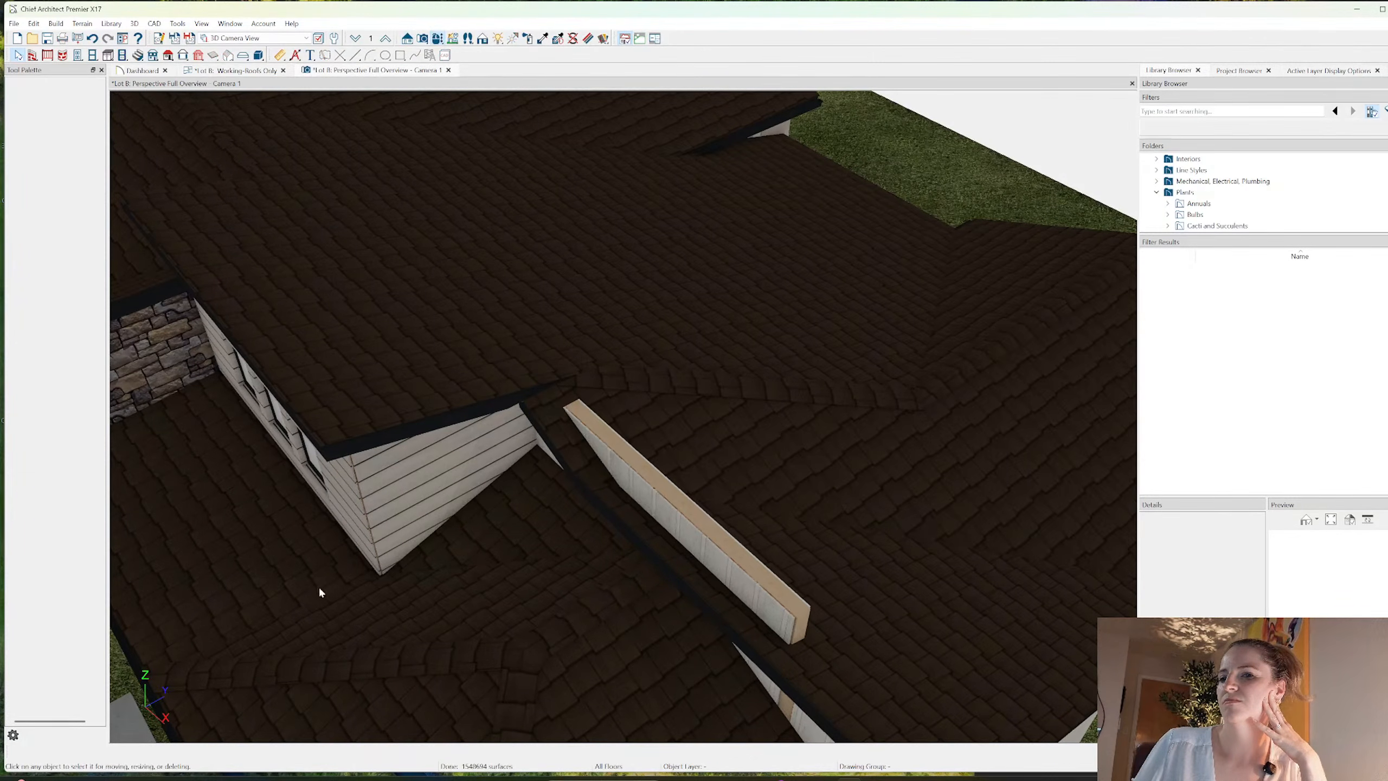
middle_click_drag(574, 526, 495, 537)
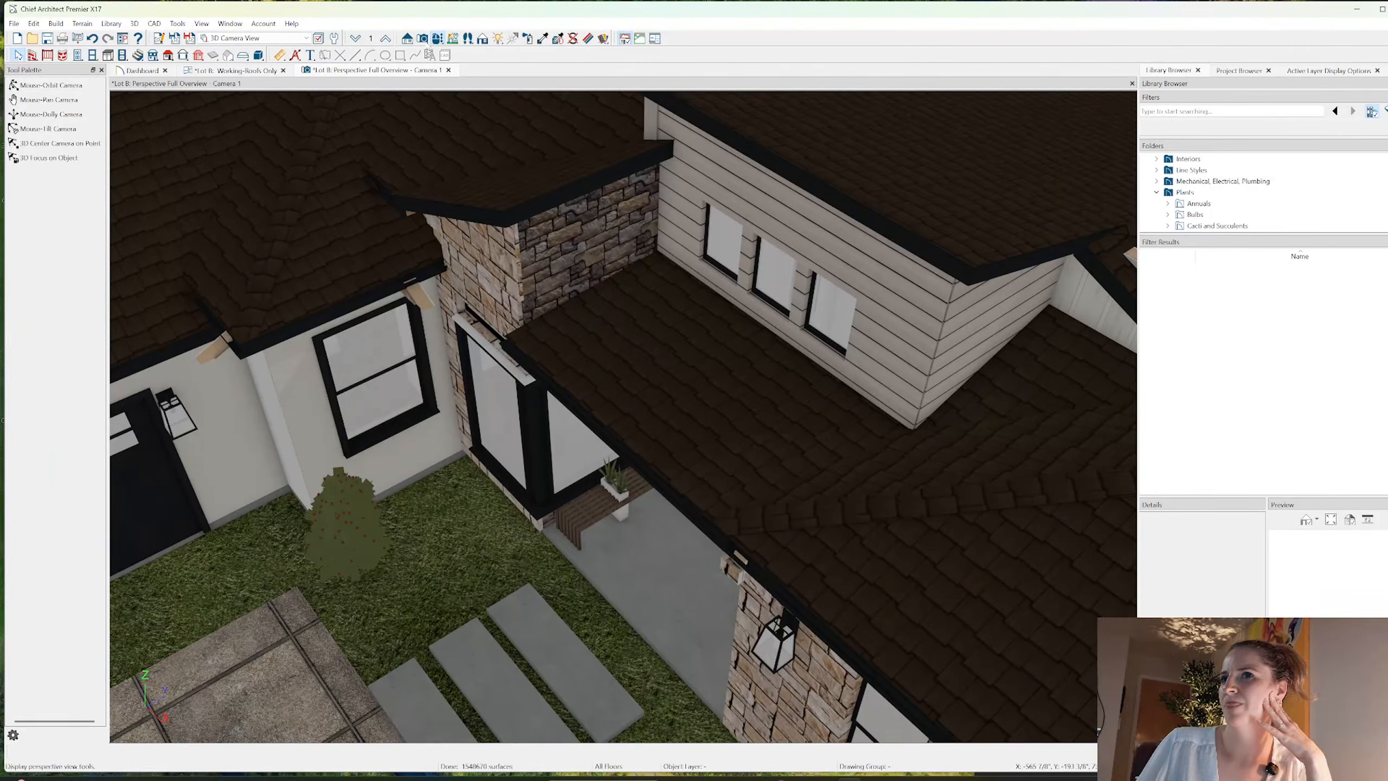
left_click(70, 89)
left_click_drag(694, 283, 769, 239)
left_click_drag(769, 239, 790, 204)
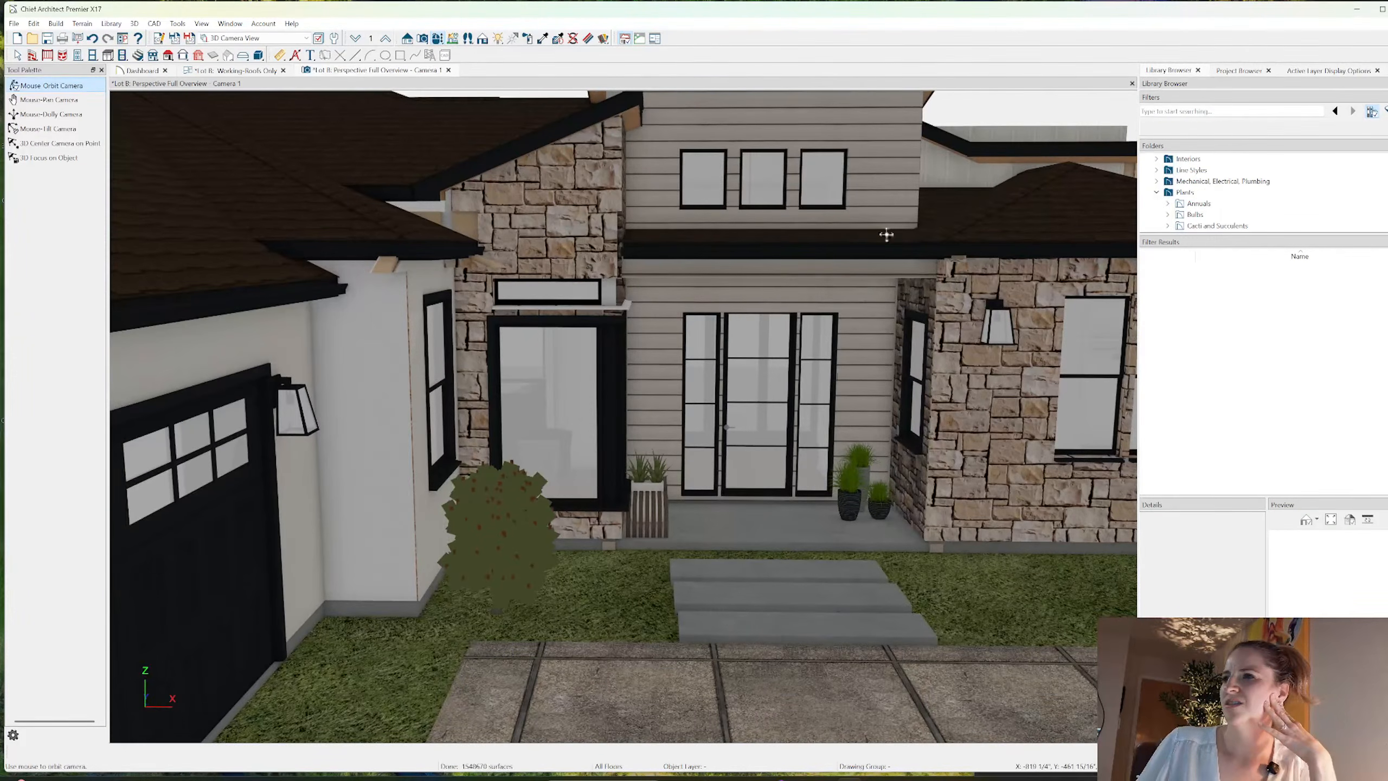
middle_click_drag(929, 239, 769, 269)
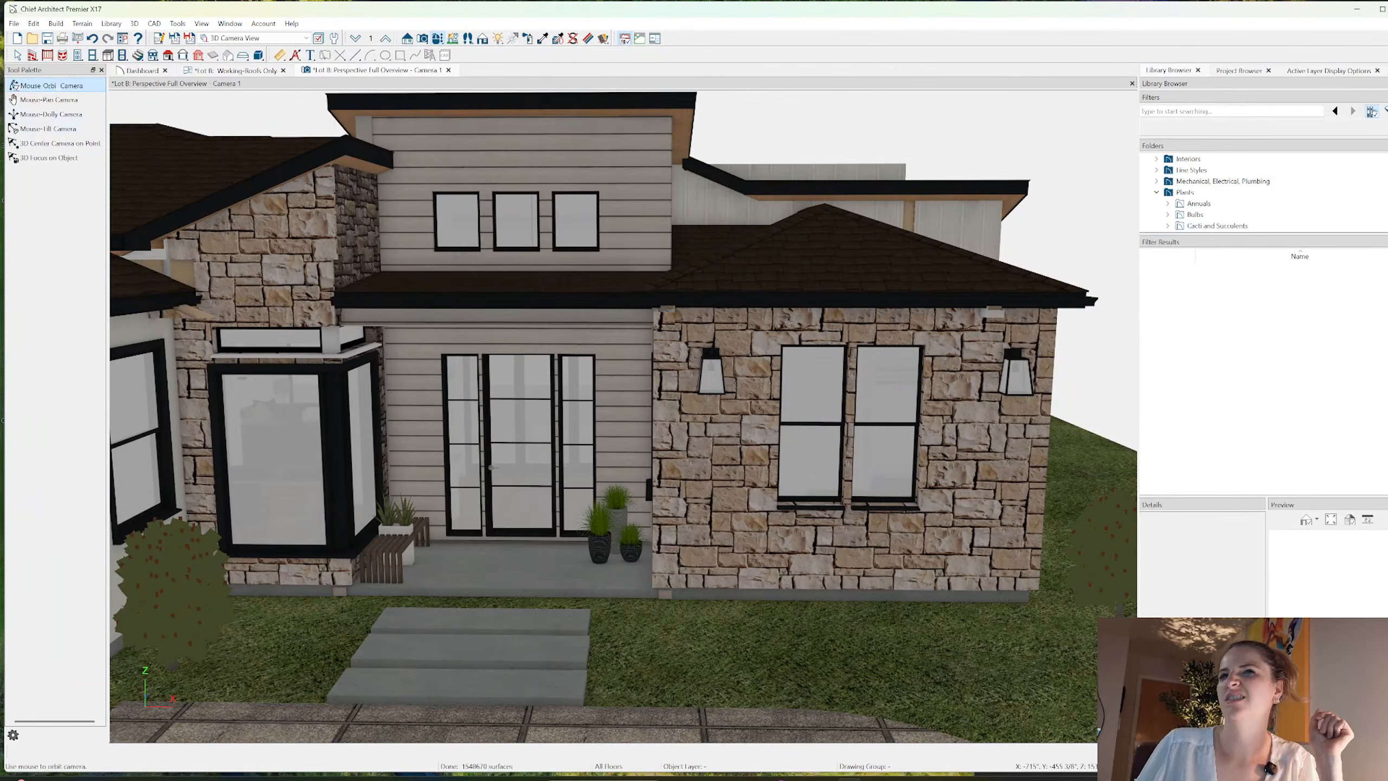
left_click(16, 55)
left_click(546, 288)
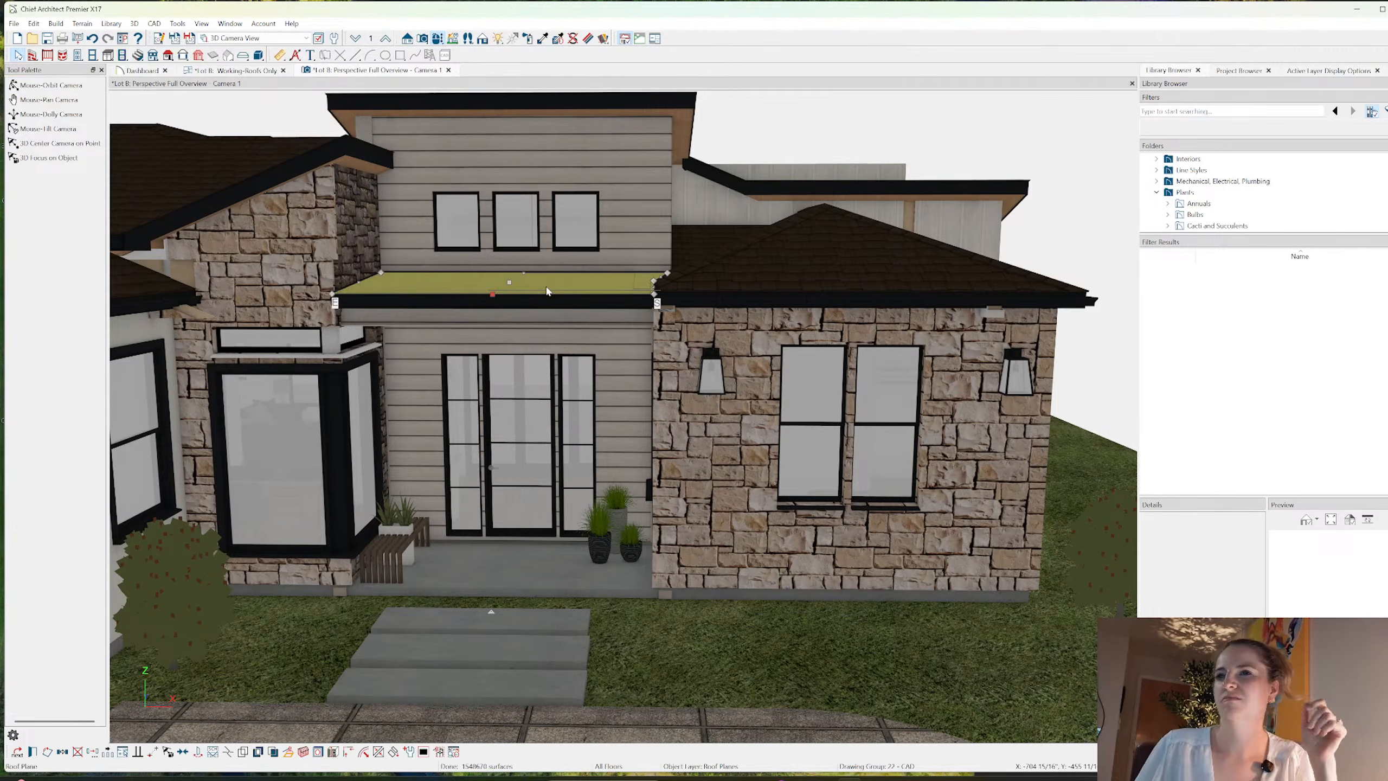
double_click(547, 288)
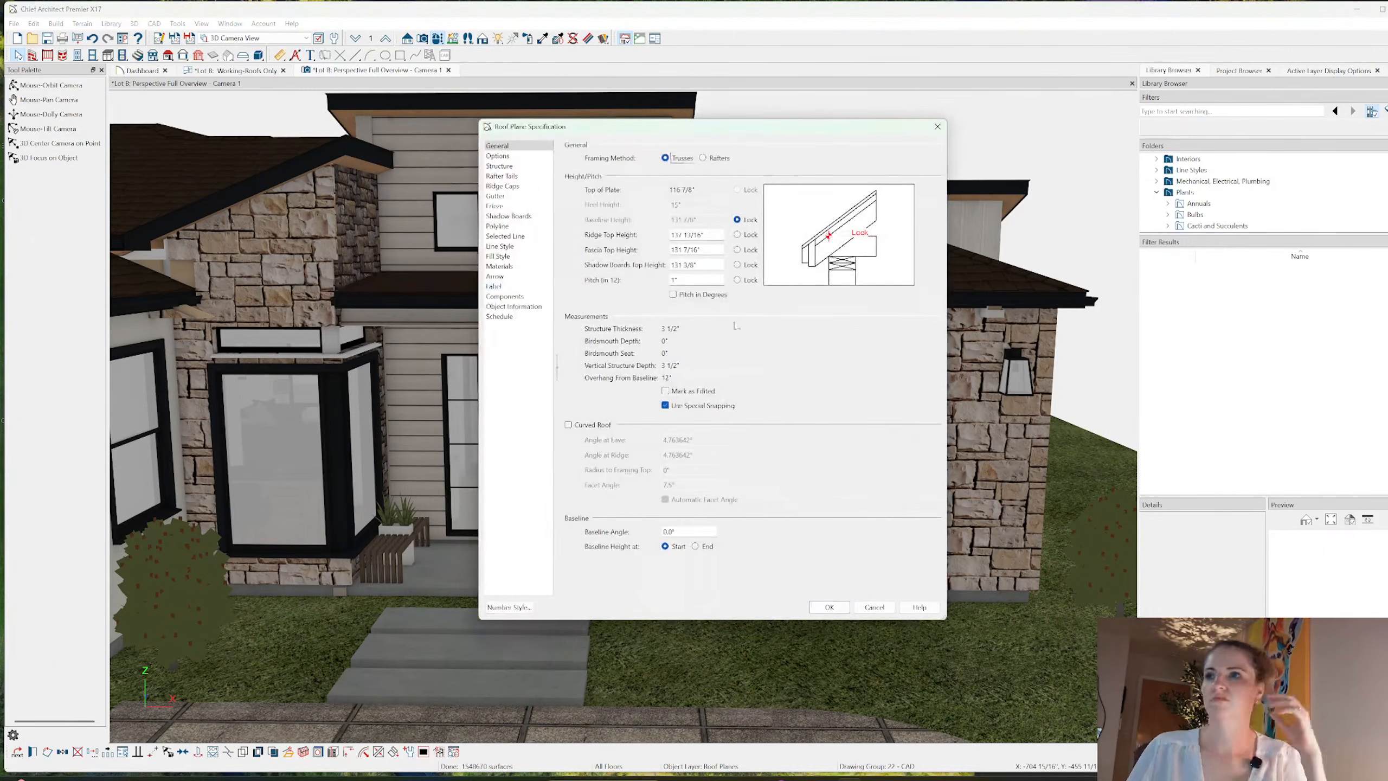
left_click(738, 280)
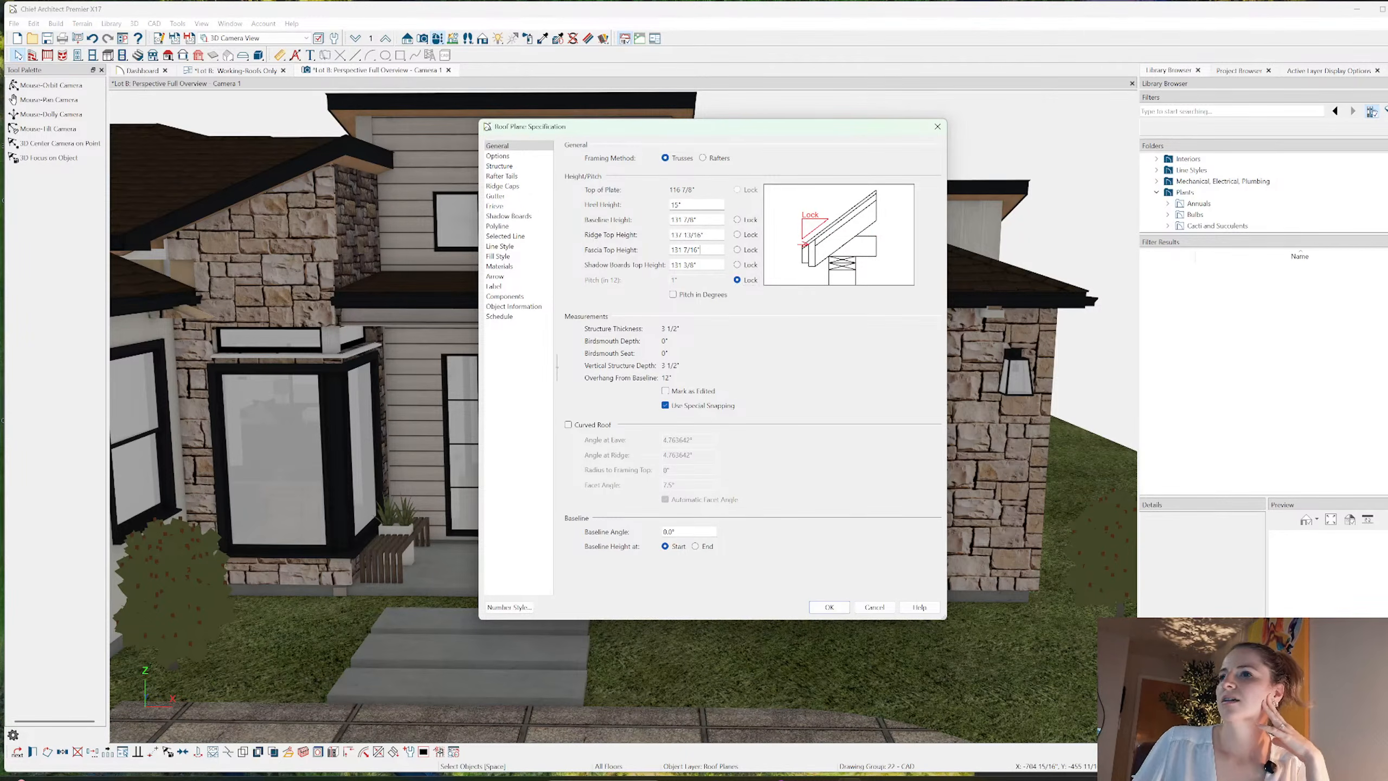
- Try raising the fascia top height of the roof plane above the front entry by 6 inches, and undo the change
type("+6")
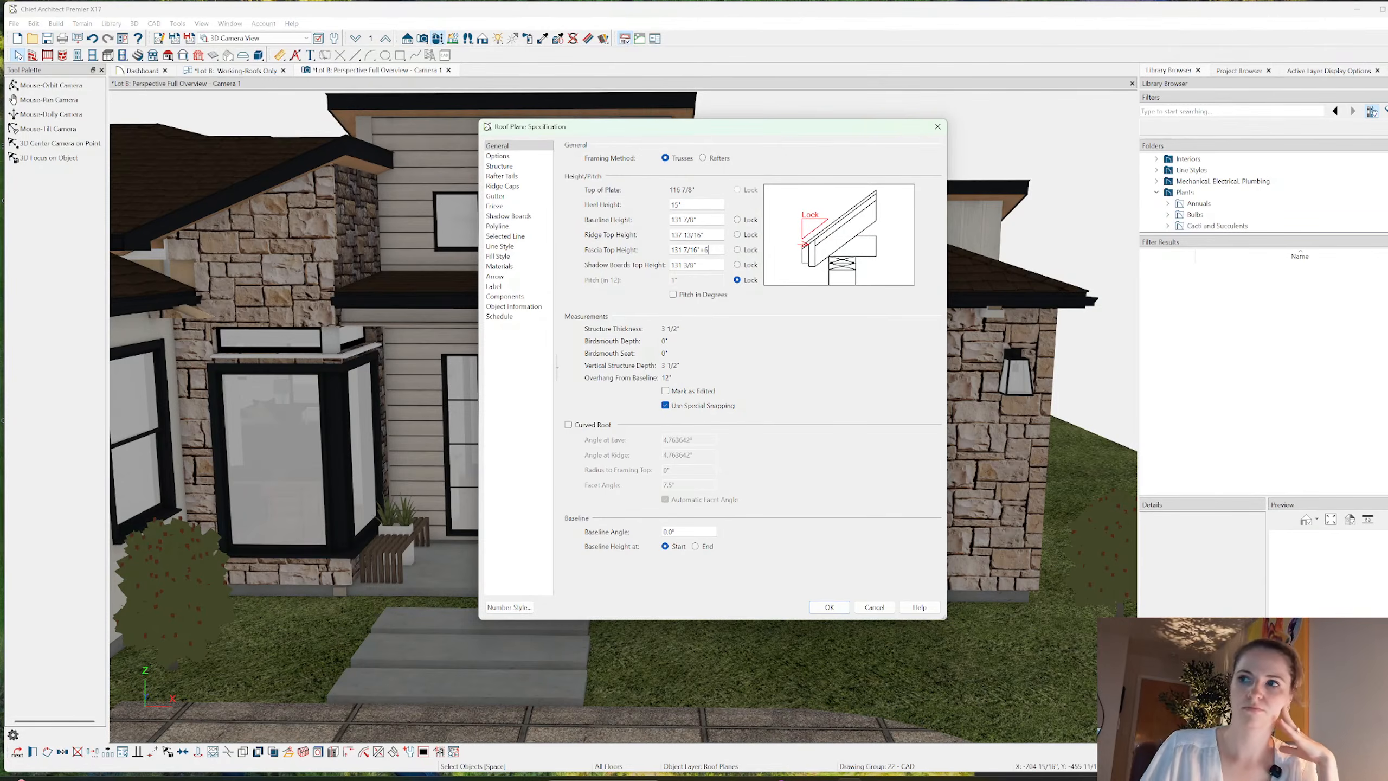
key("Return")
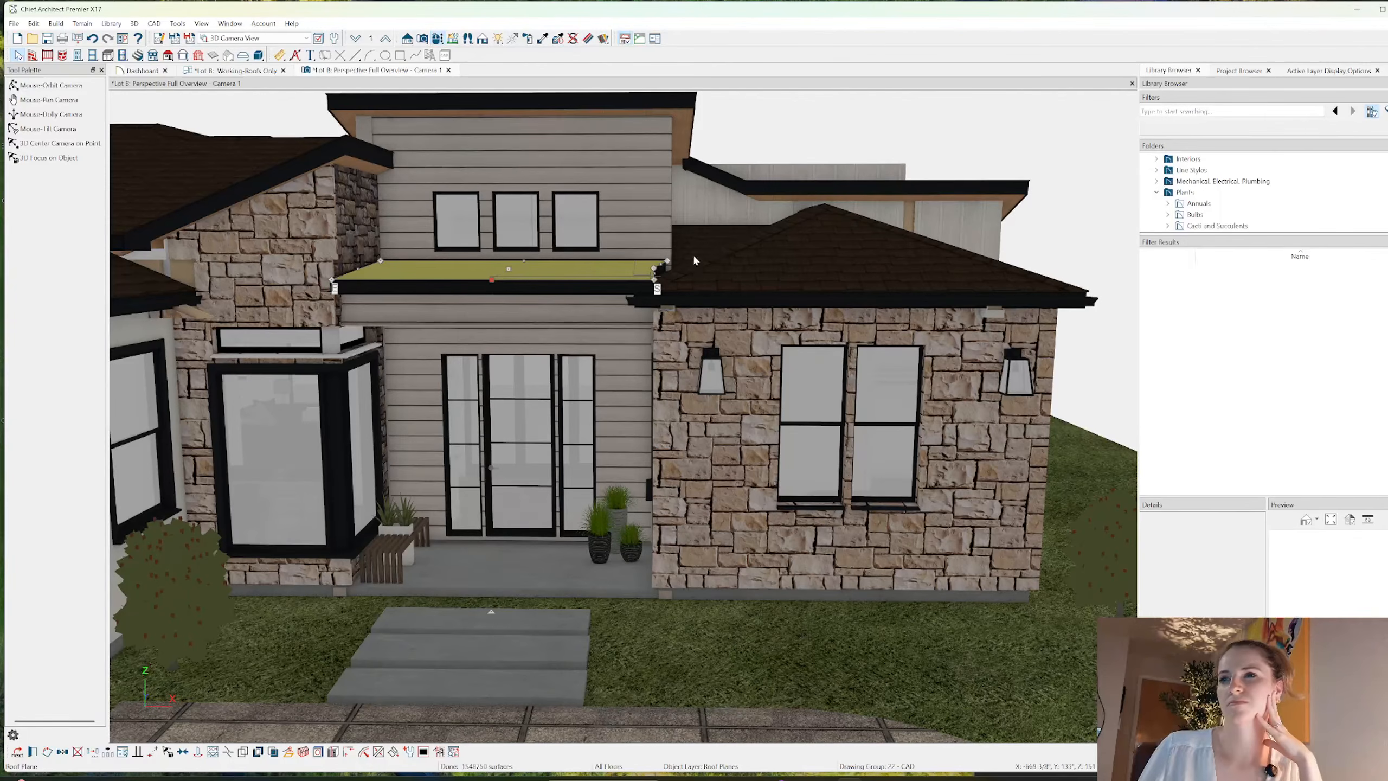
left_click(478, 559)
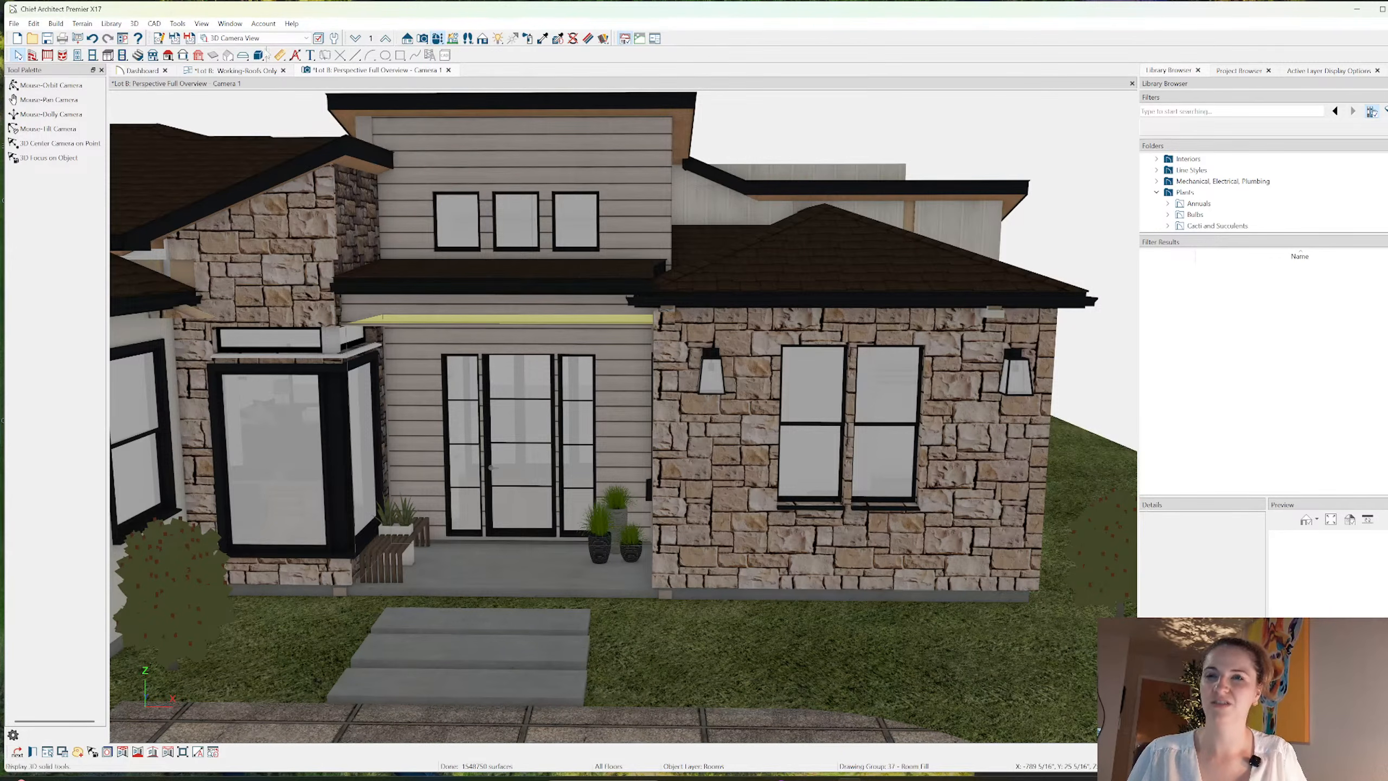
left_click(92, 38)
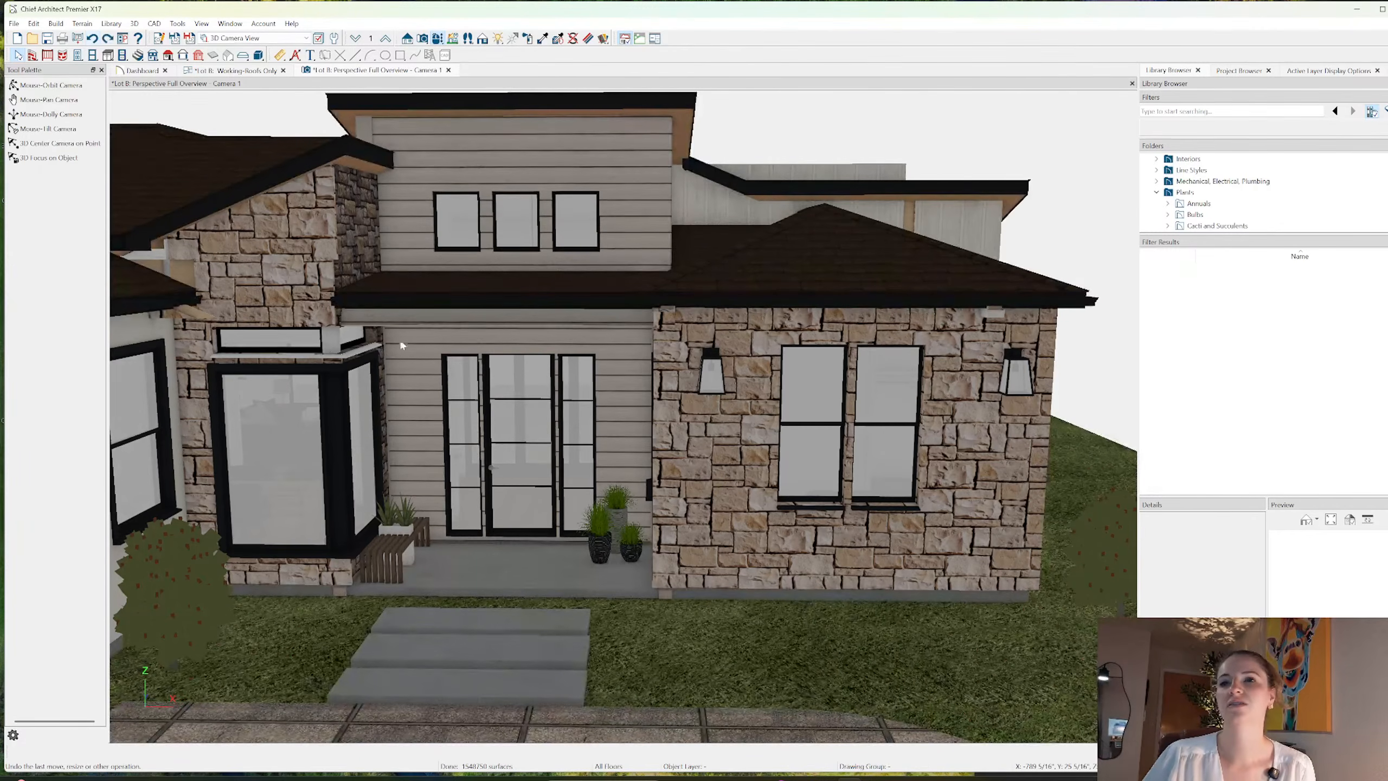
- Set the floor-to-bottom height of both corner transom windows to 96" and turn off their exterior sill
left_click(367, 352)
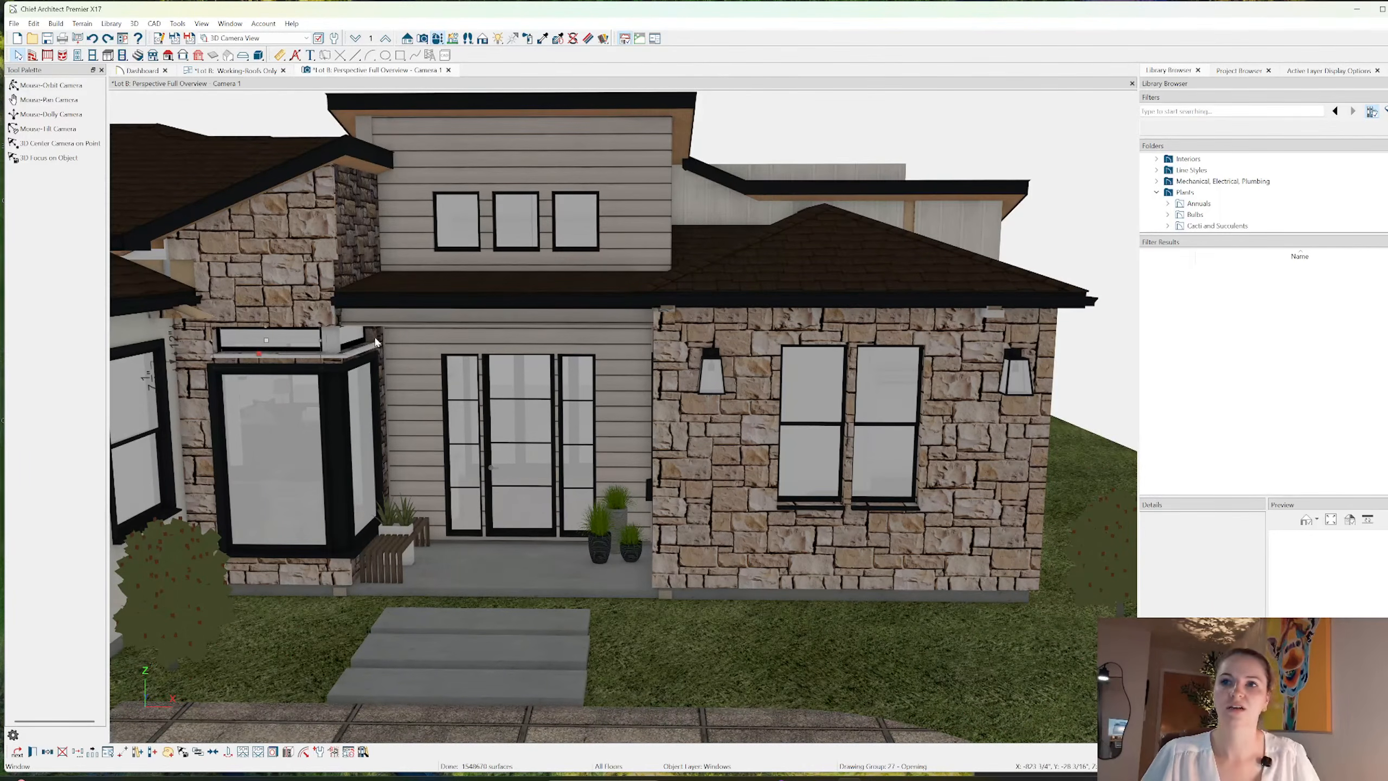
left_click(354, 337, "shift")
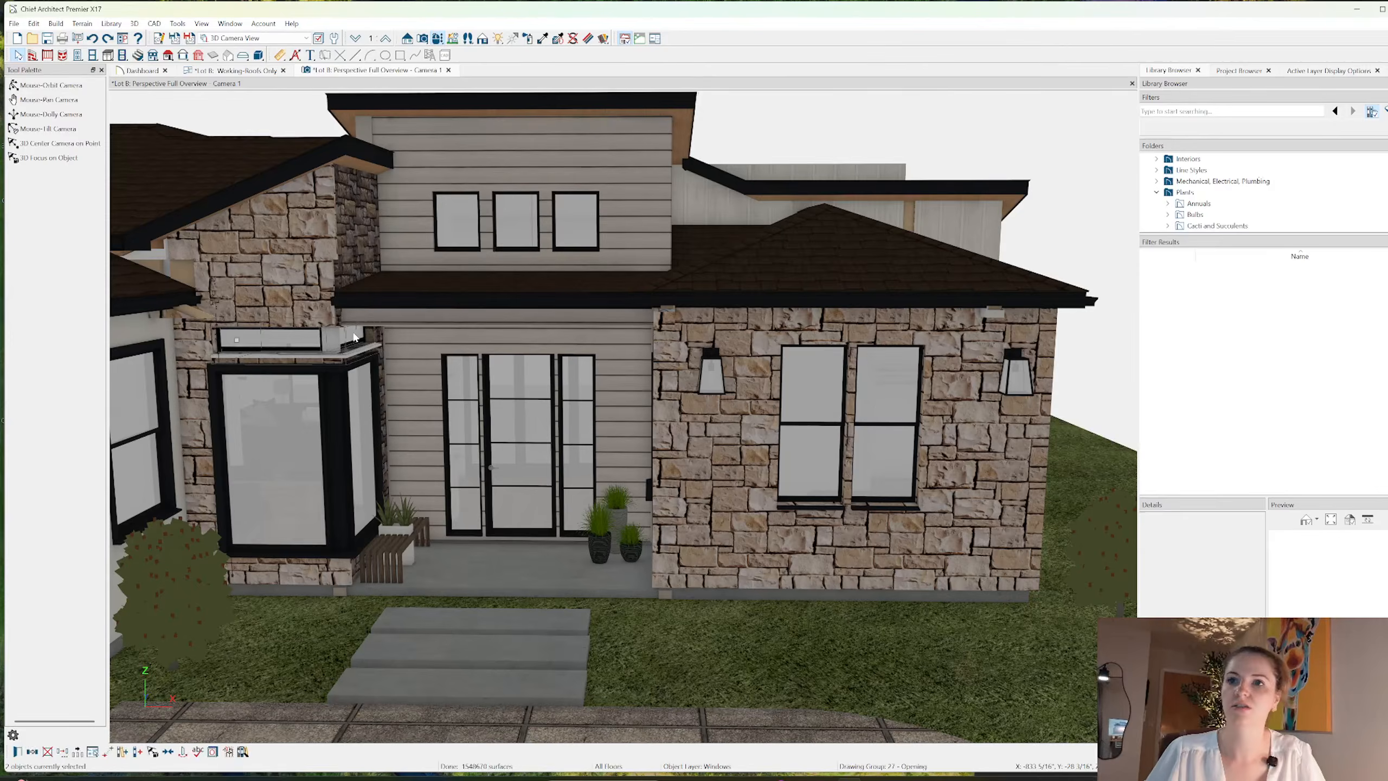
double_click(354, 337)
left_click_drag(599, 270, 260, 265)
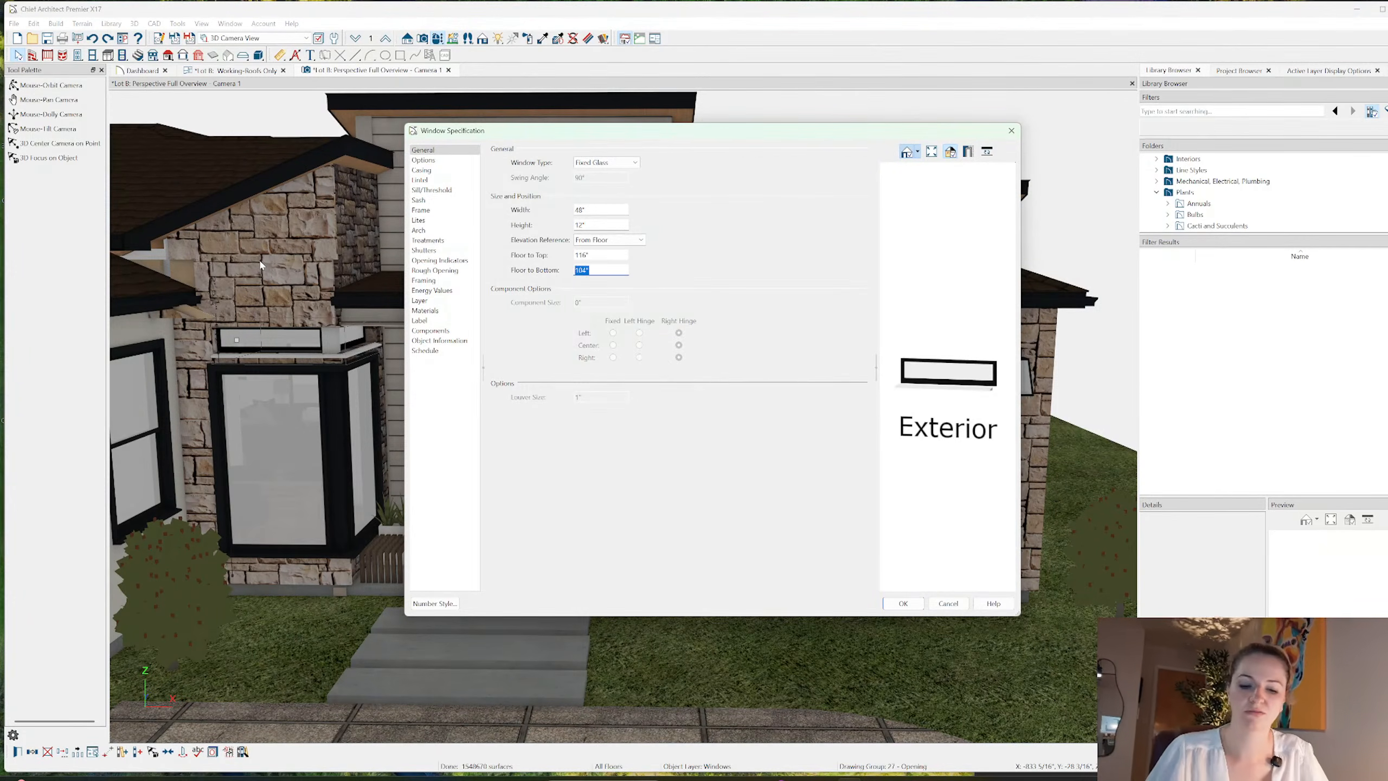
type("96")
key("Tab")
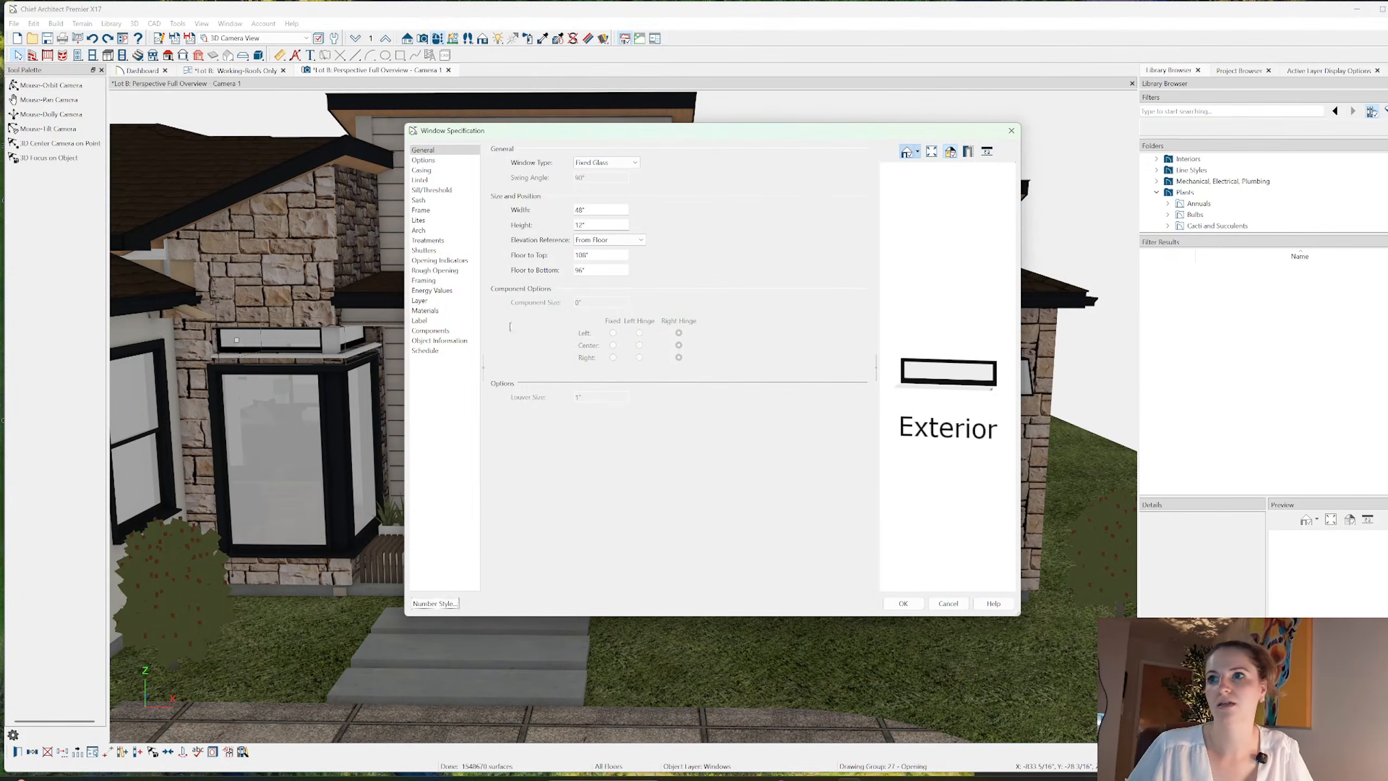
left_click(431, 190)
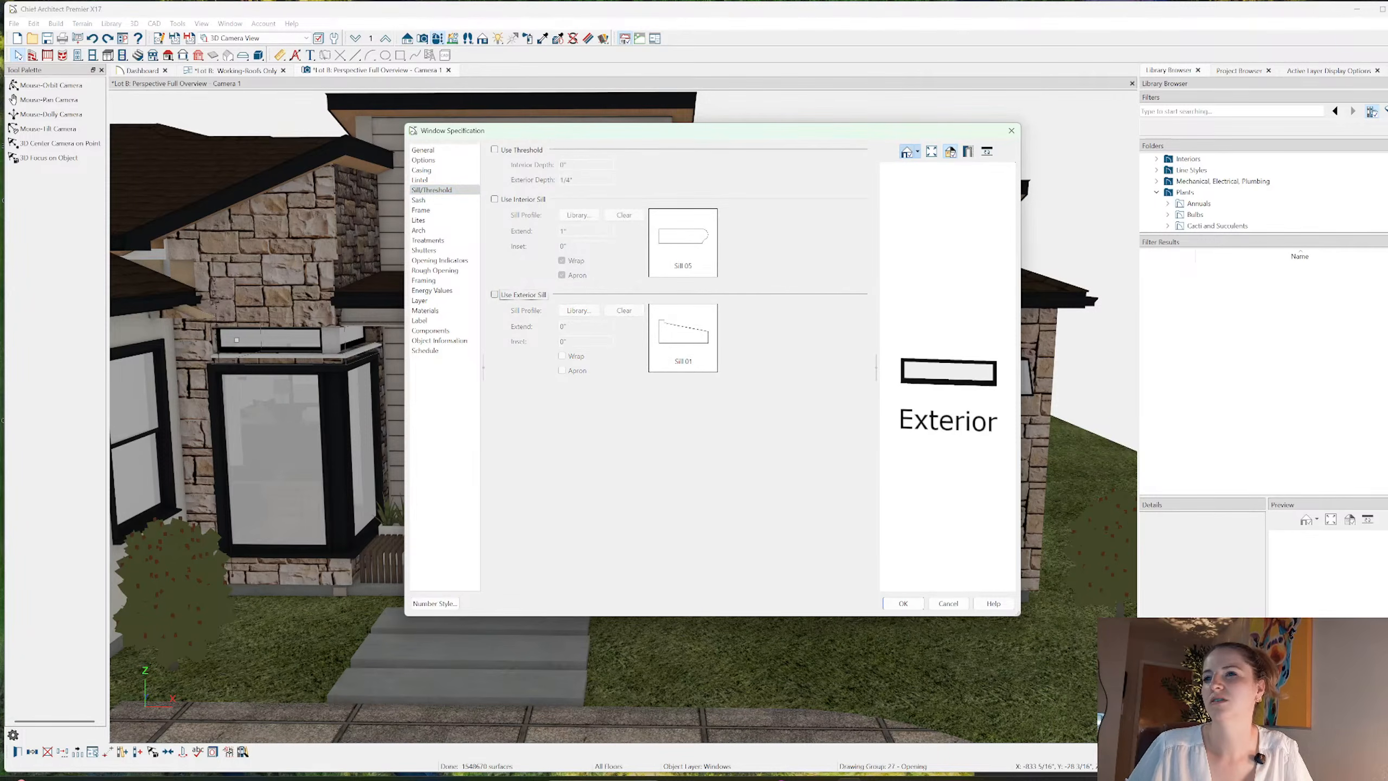
left_click(902, 603)
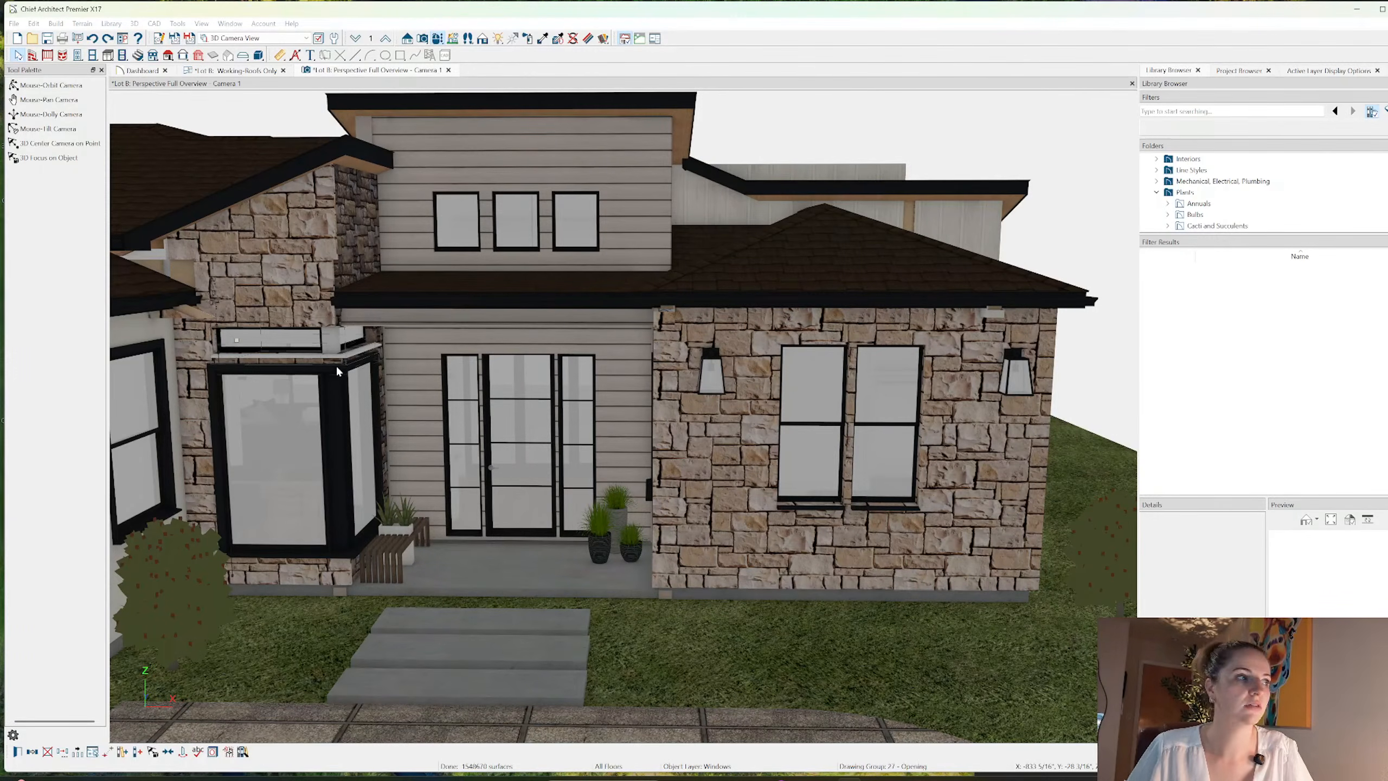
key("Escape")
key("super")
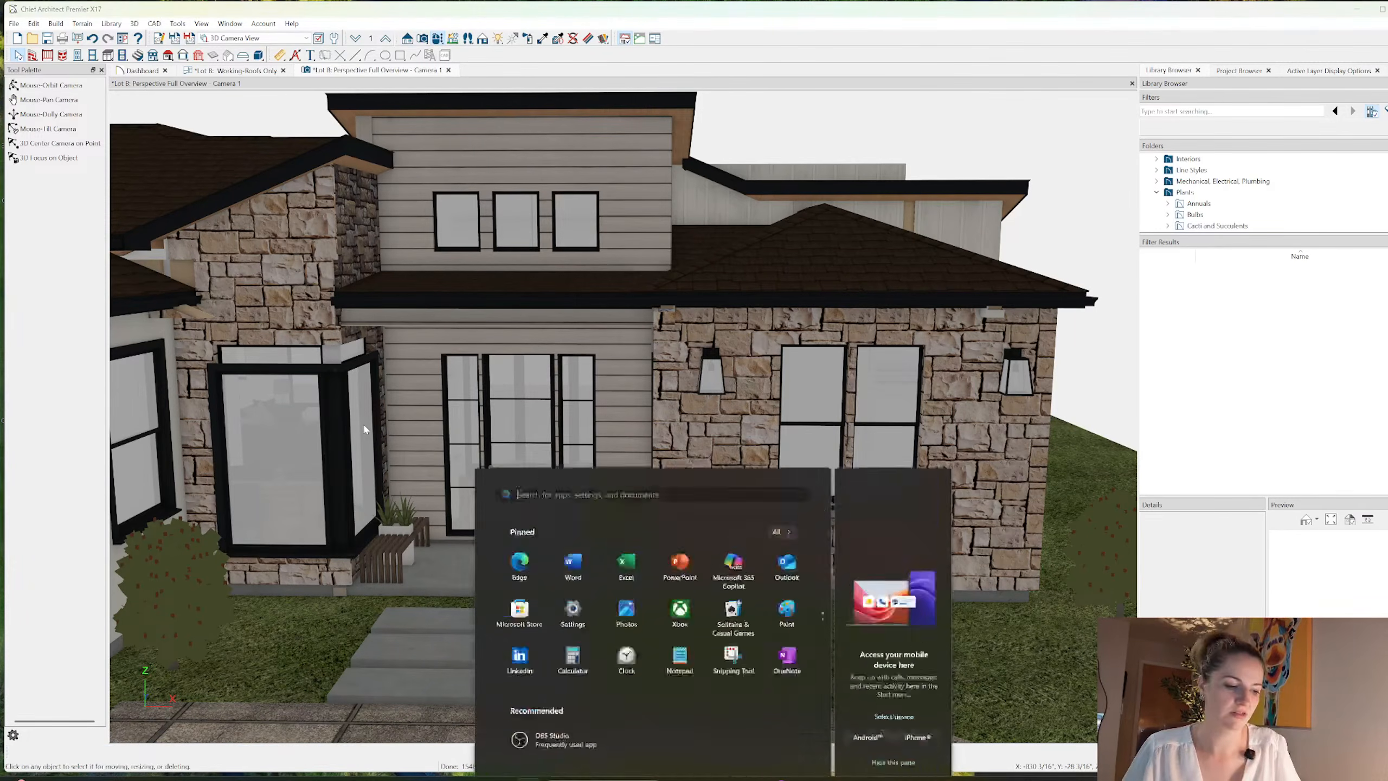
- Enable exterior casing on both transom windows above the corner windows
left_click(286, 359)
left_click(286, 359)
left_click(348, 351, "shift")
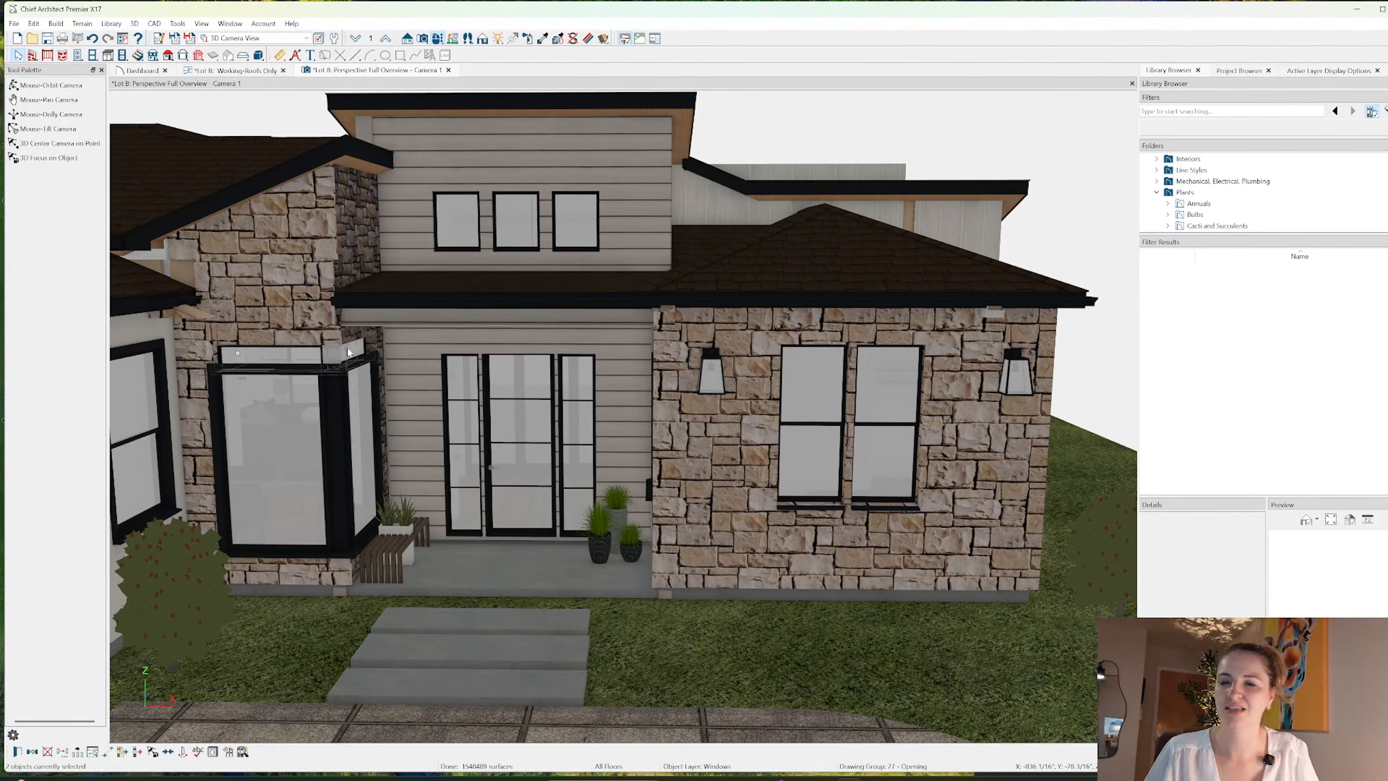
key("ctrl+e")
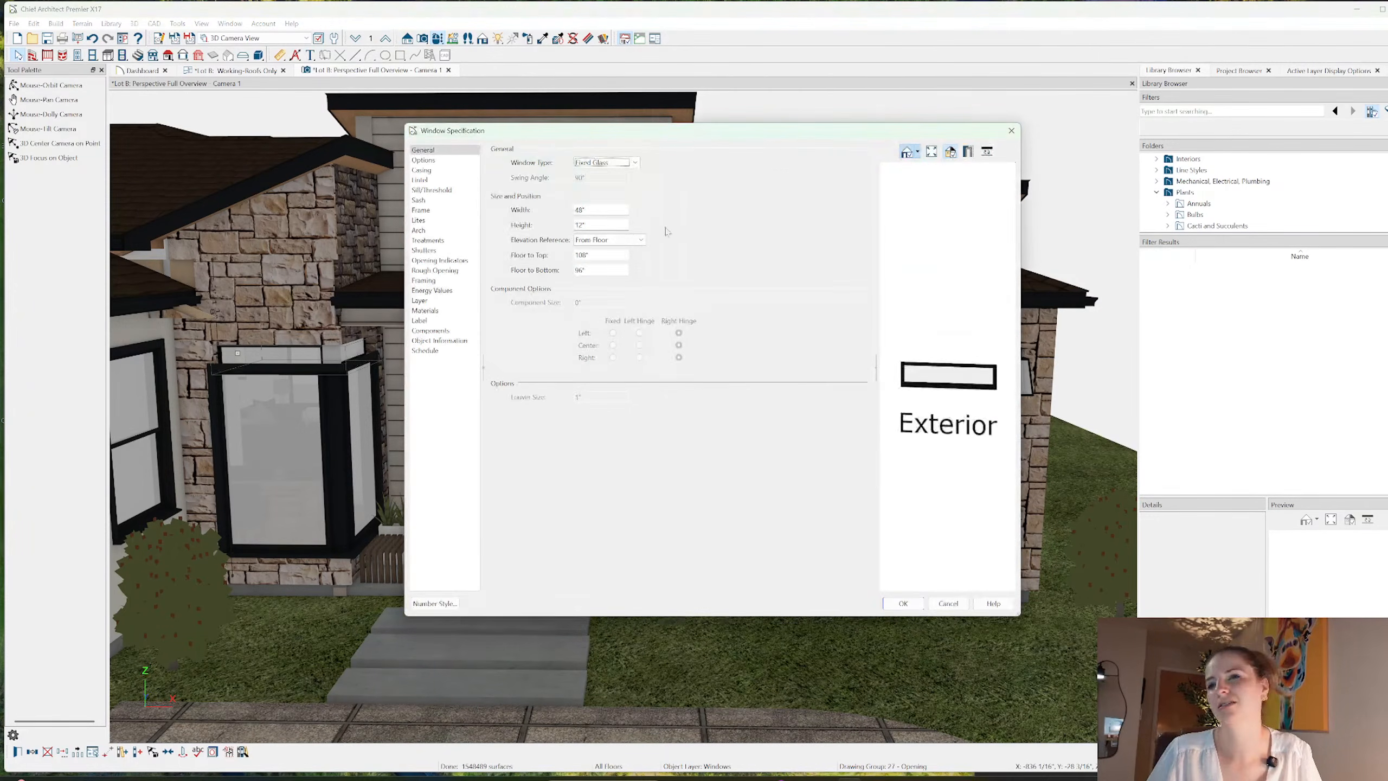
left_click(421, 171)
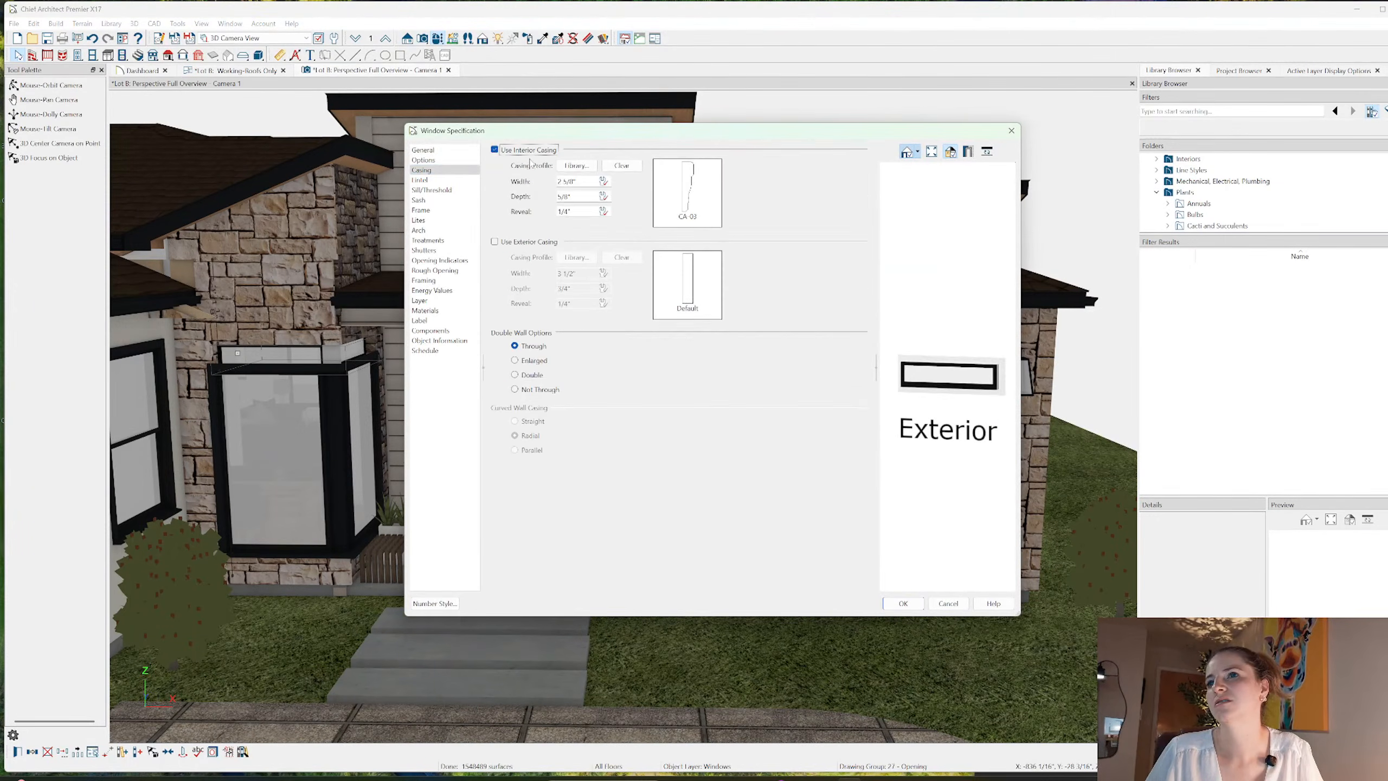
left_click(494, 242)
left_click(918, 605)
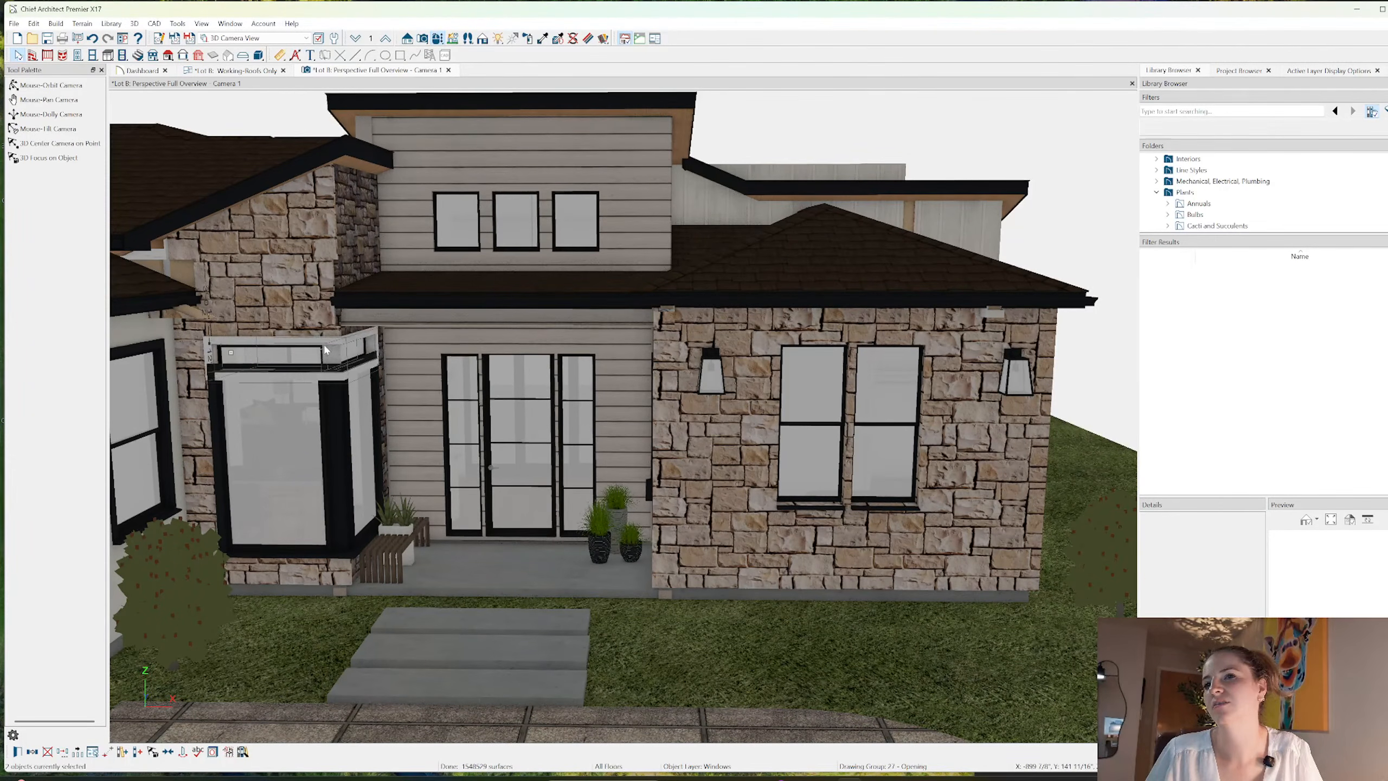
- Pick up the Metal Clad-Slate material from the corner window and paint it onto the white exterior casing of both transoms
left_click(265, 448)
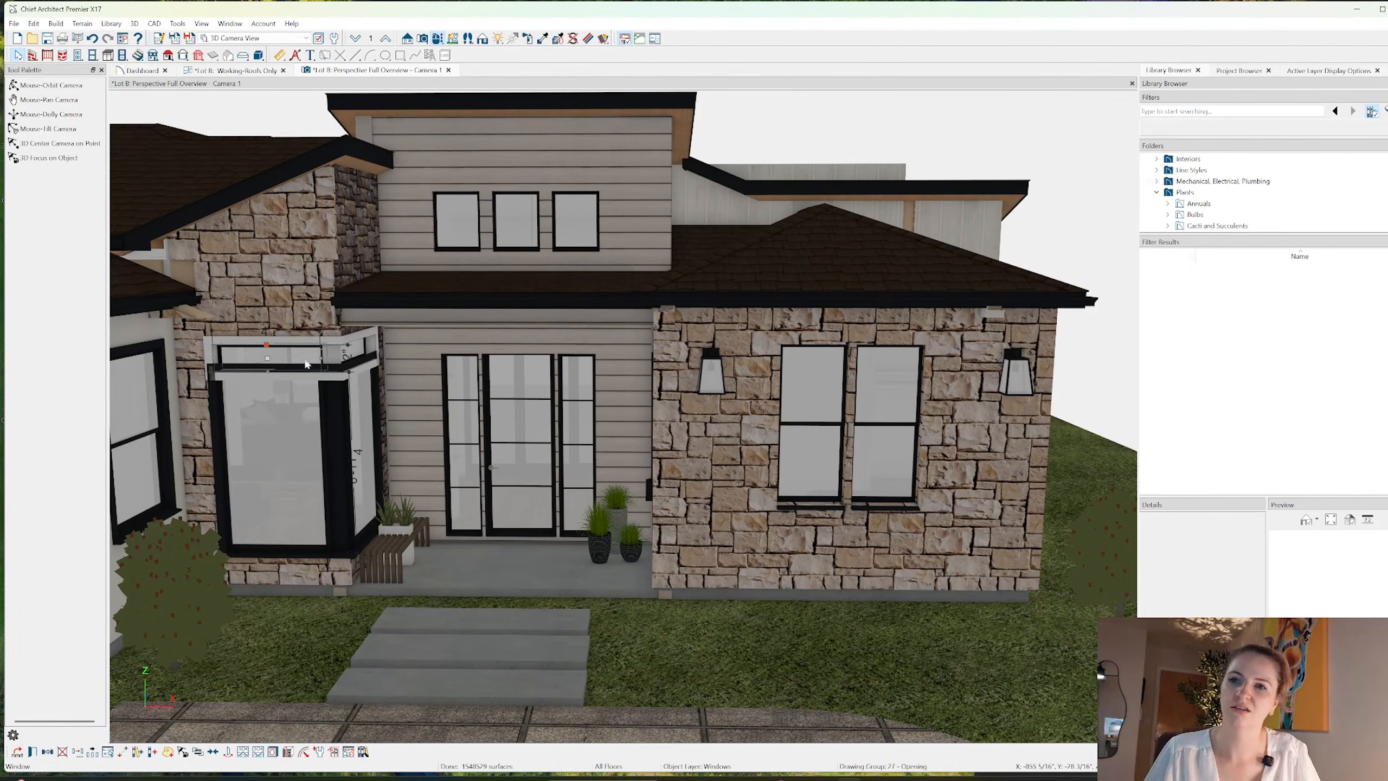
left_click(542, 39)
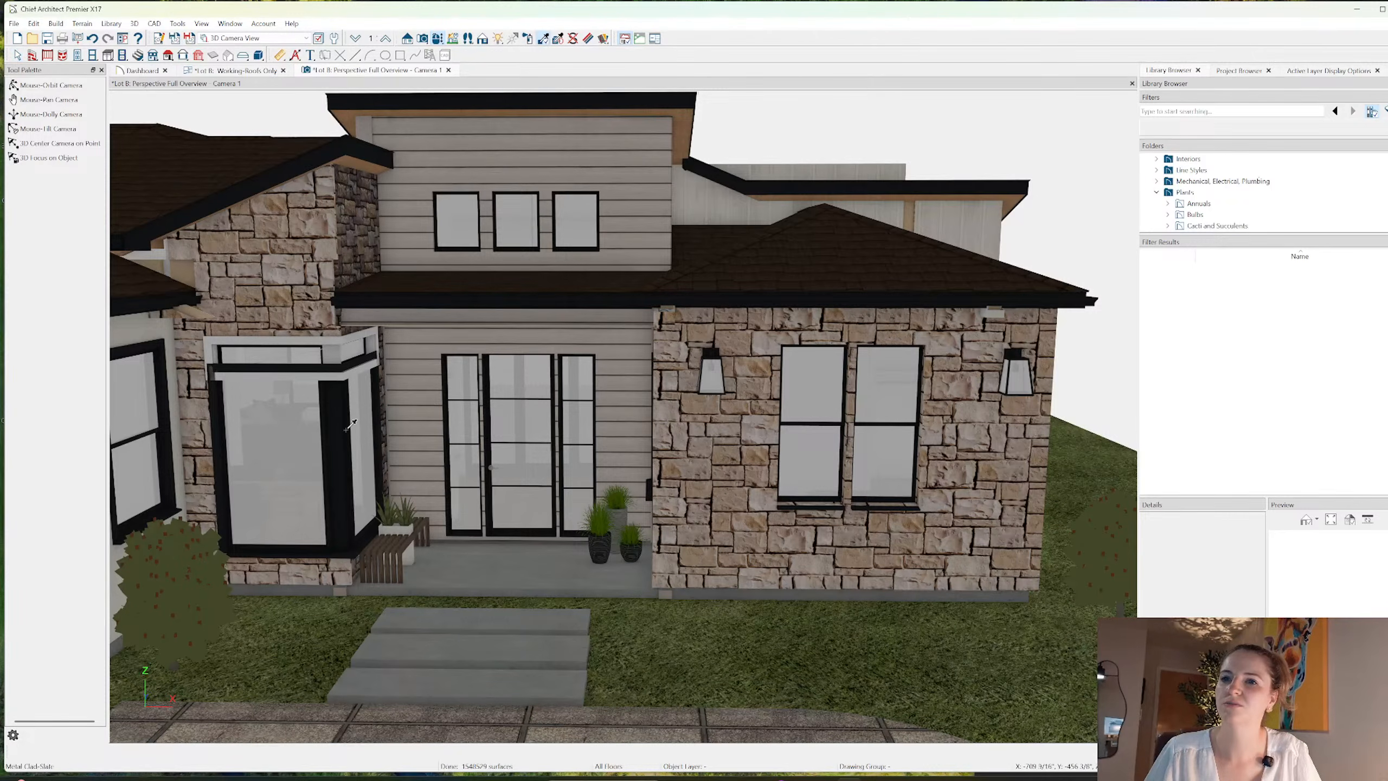
left_click(350, 365)
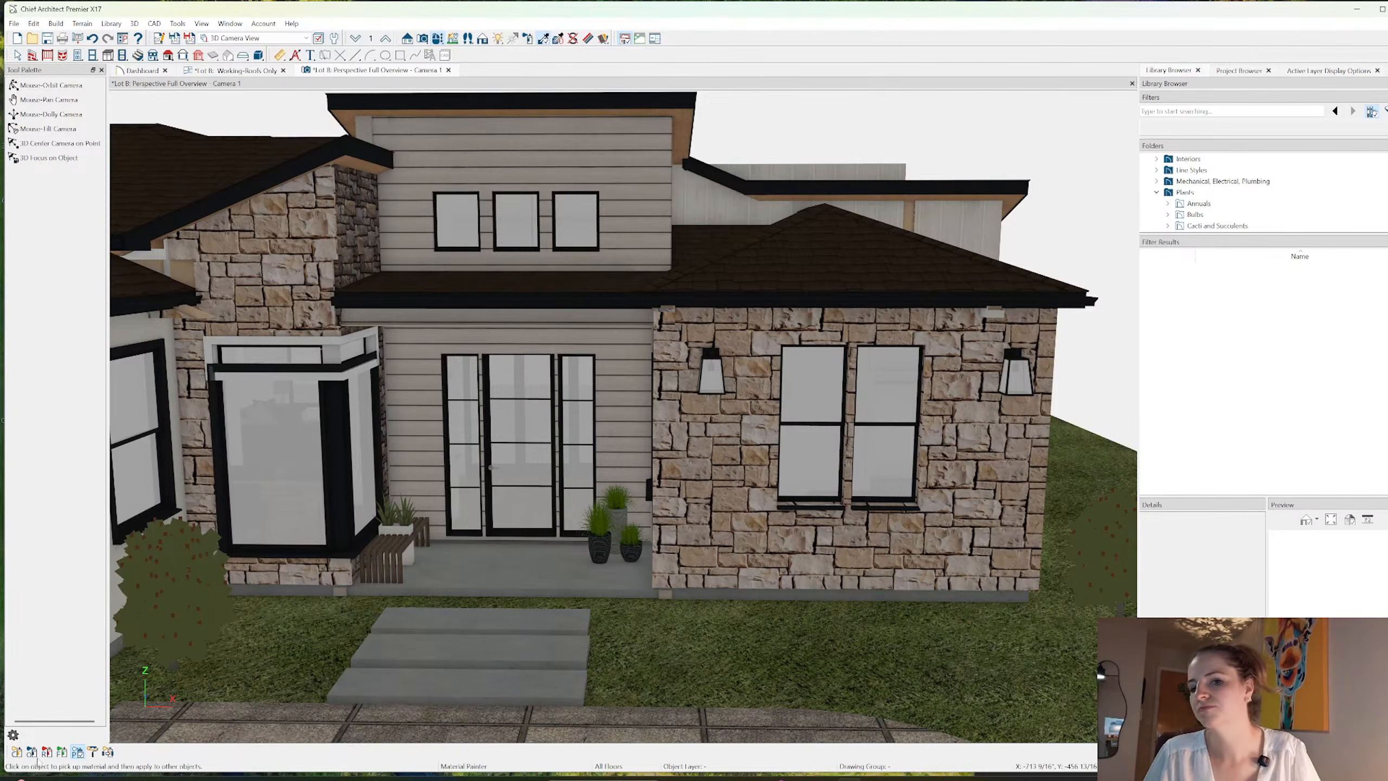
left_click(17, 752)
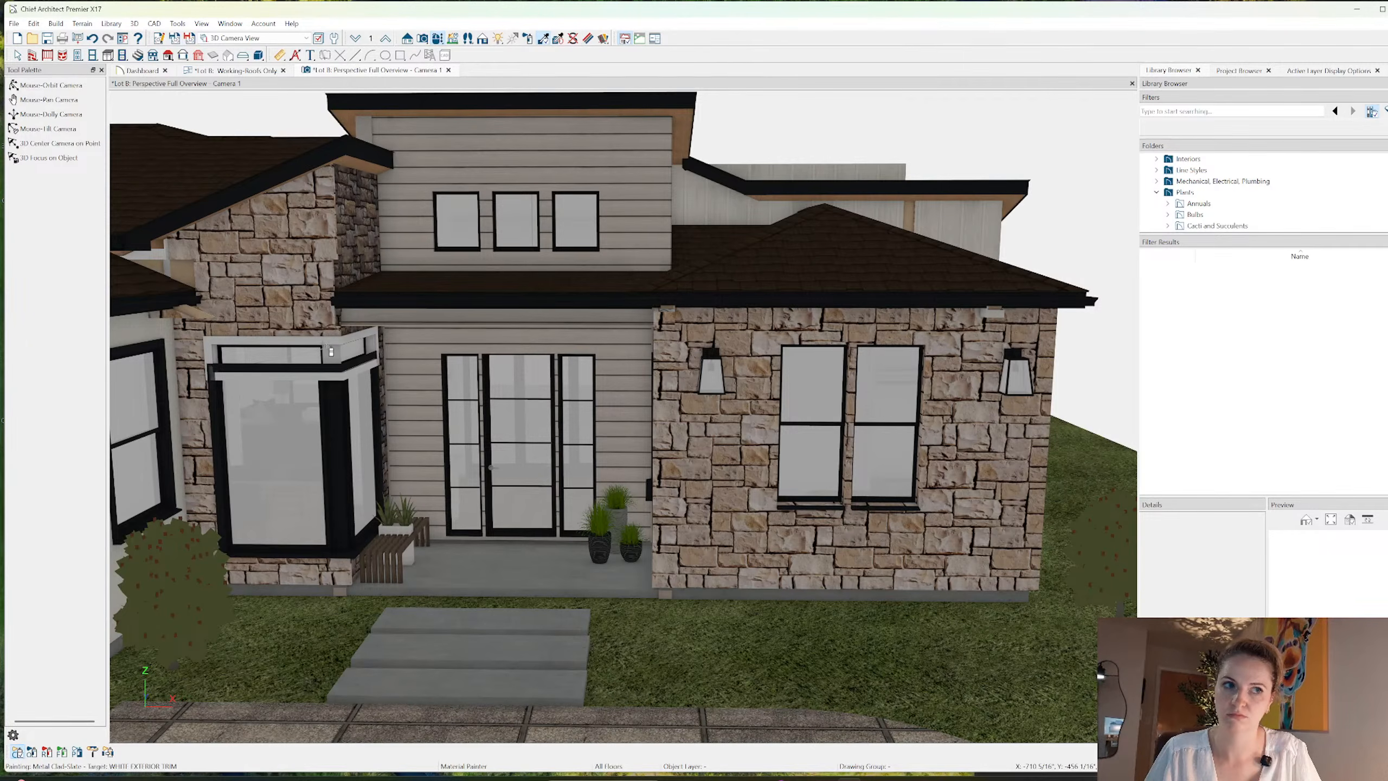
left_click(370, 349)
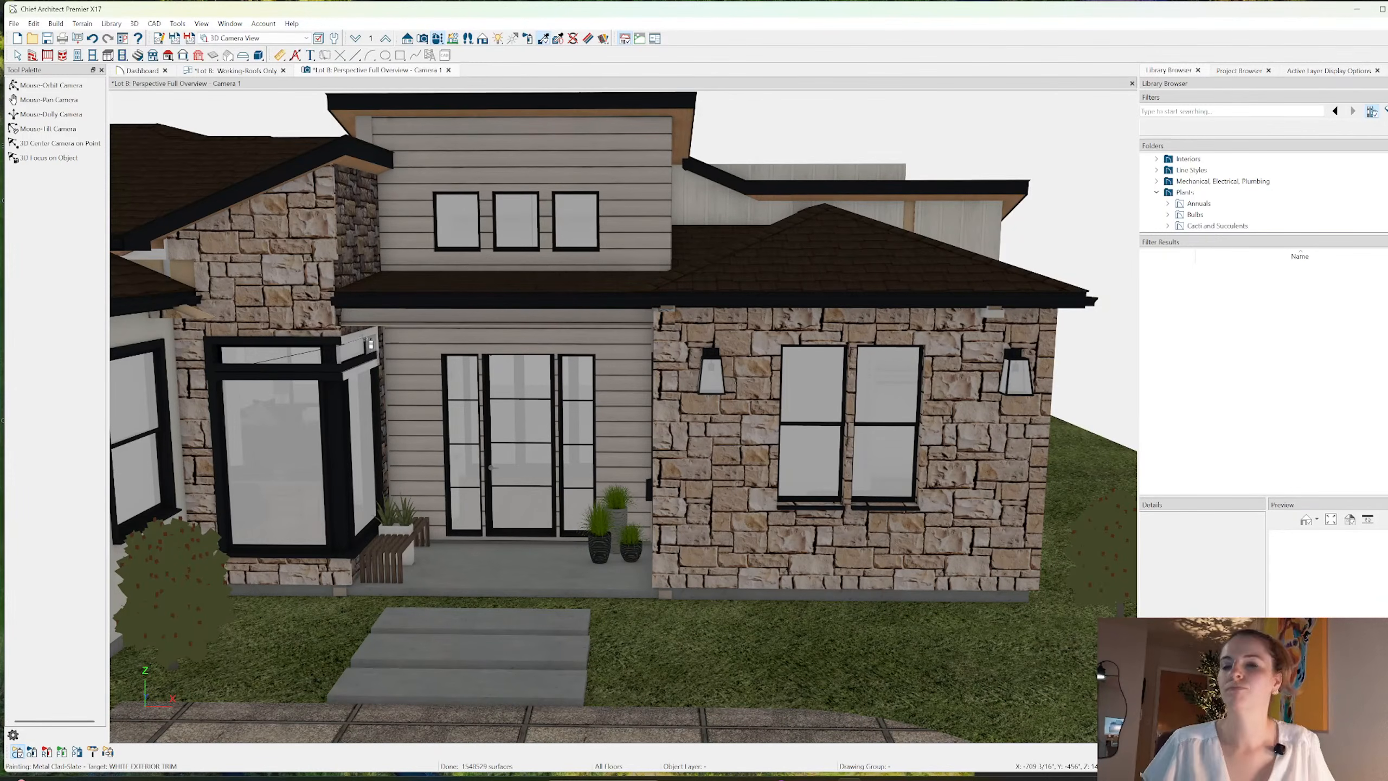
left_click(362, 335)
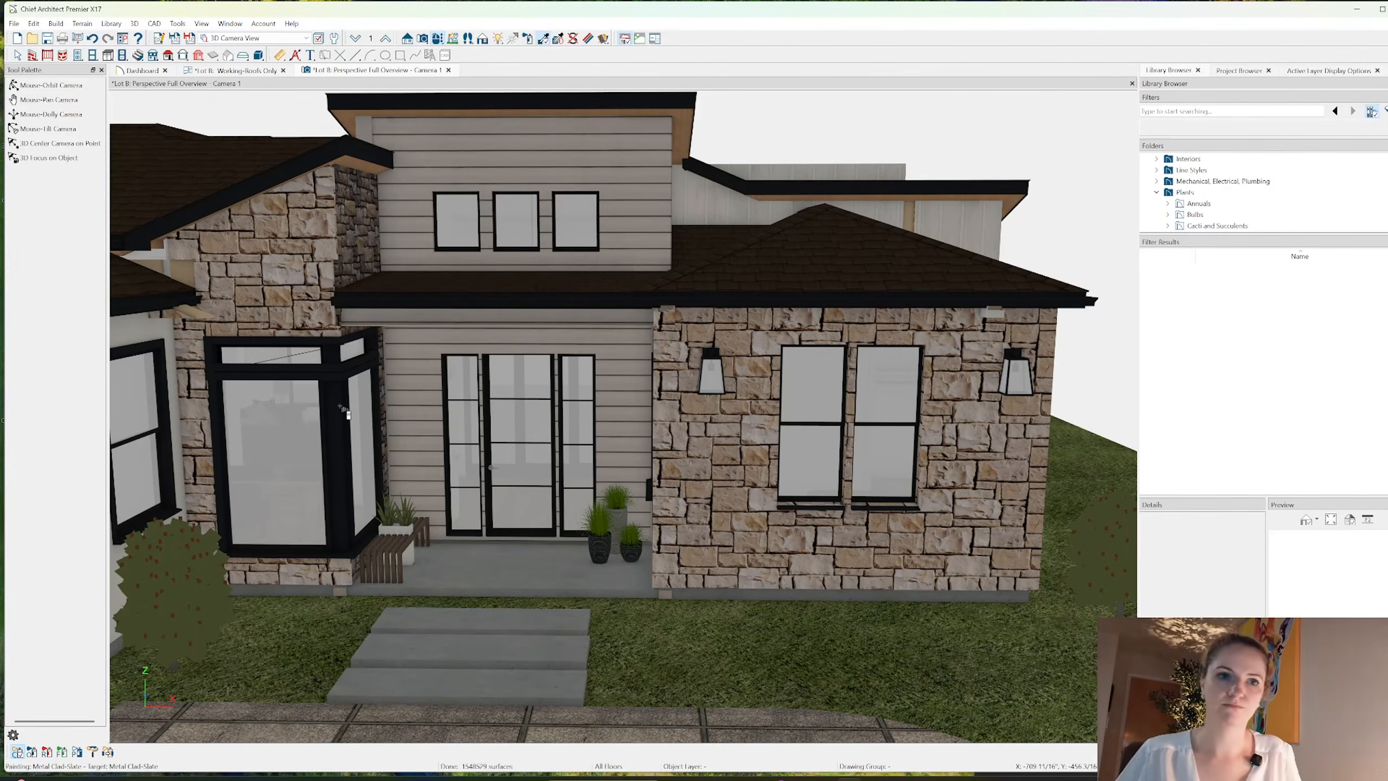
key("space")
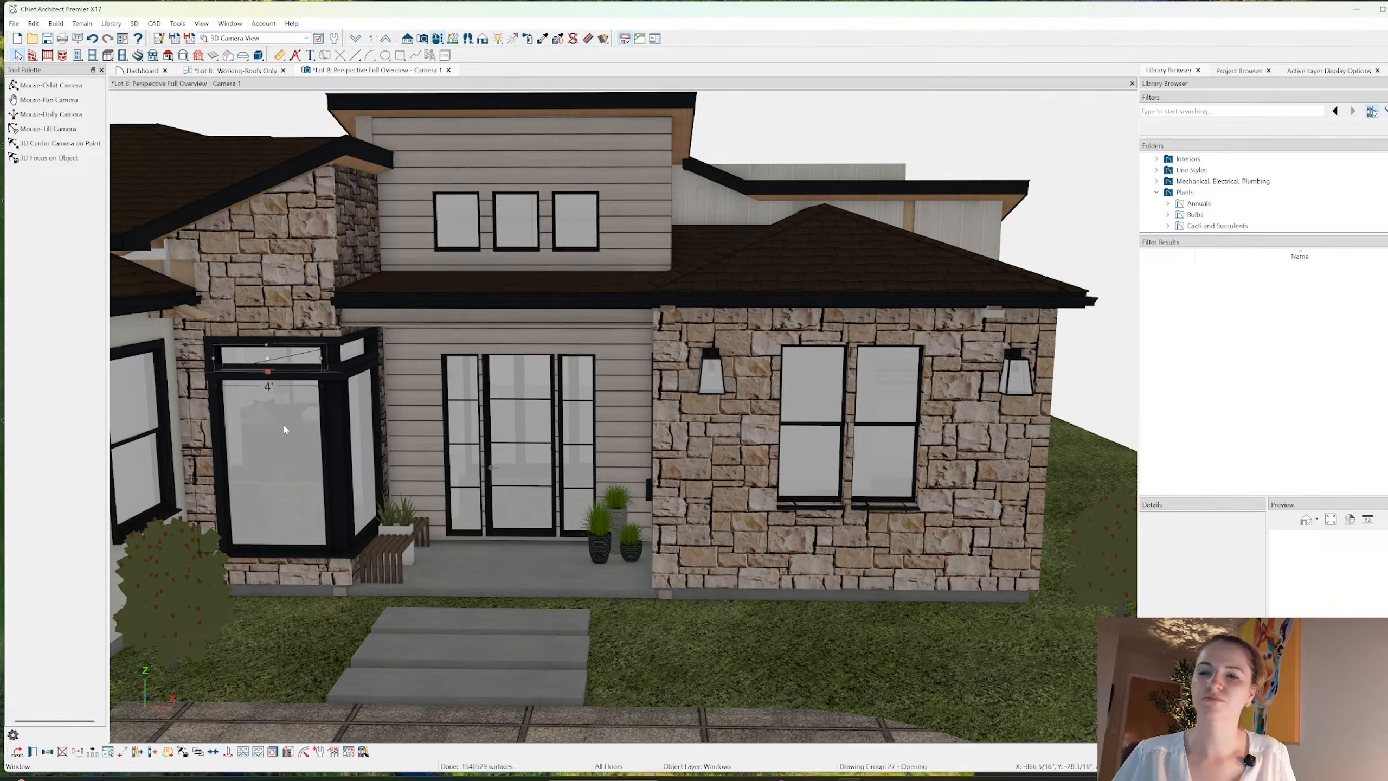
- Try to mull the front transom with the large corner window directly below it
left_click(284, 430)
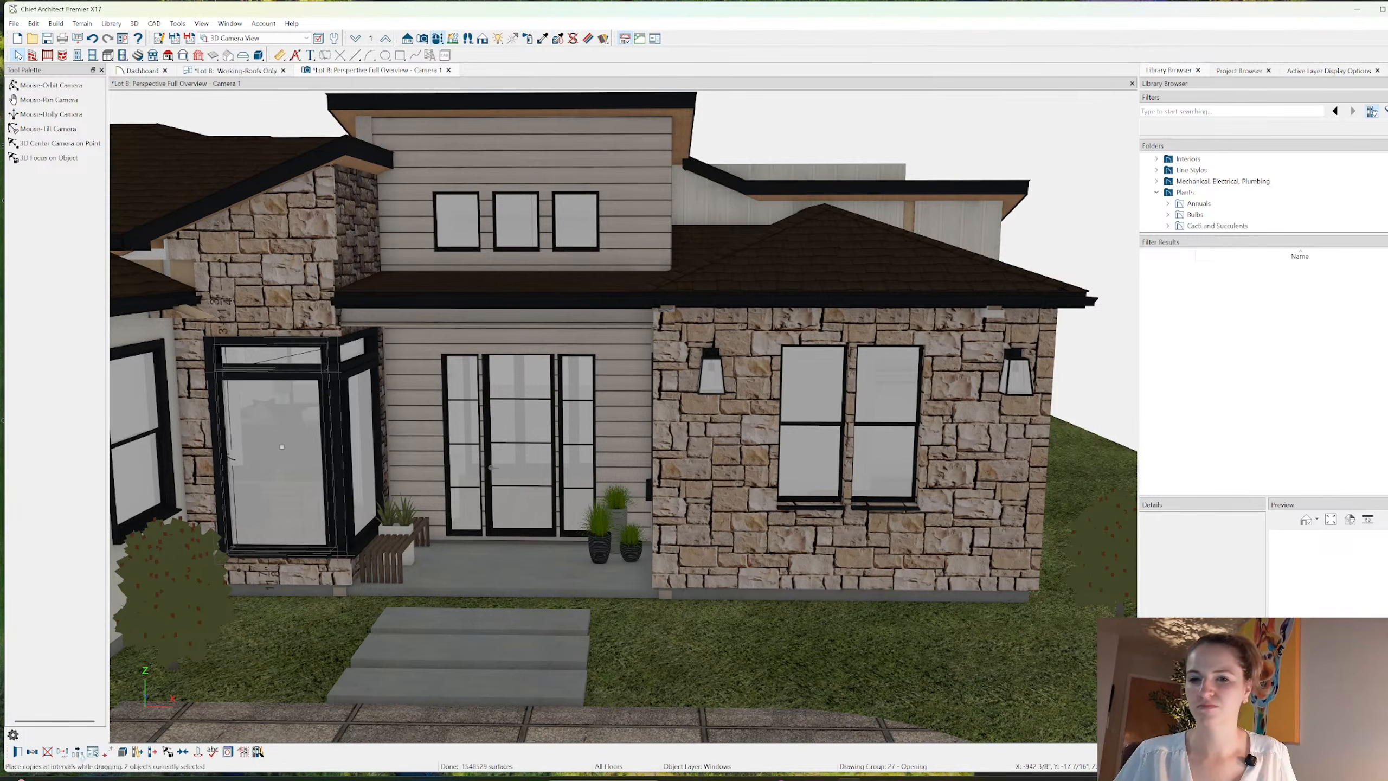
left_click(123, 752)
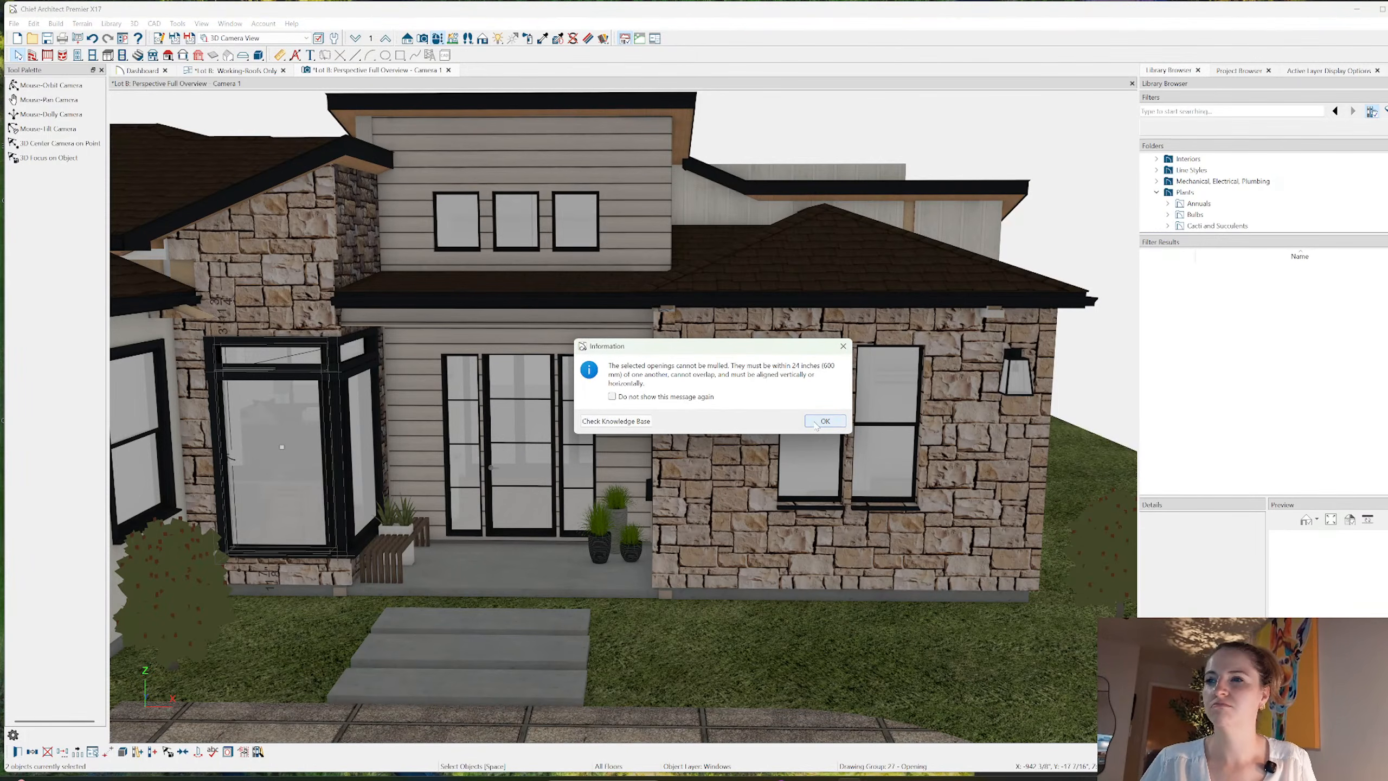
left_click(825, 420)
left_click(266, 360)
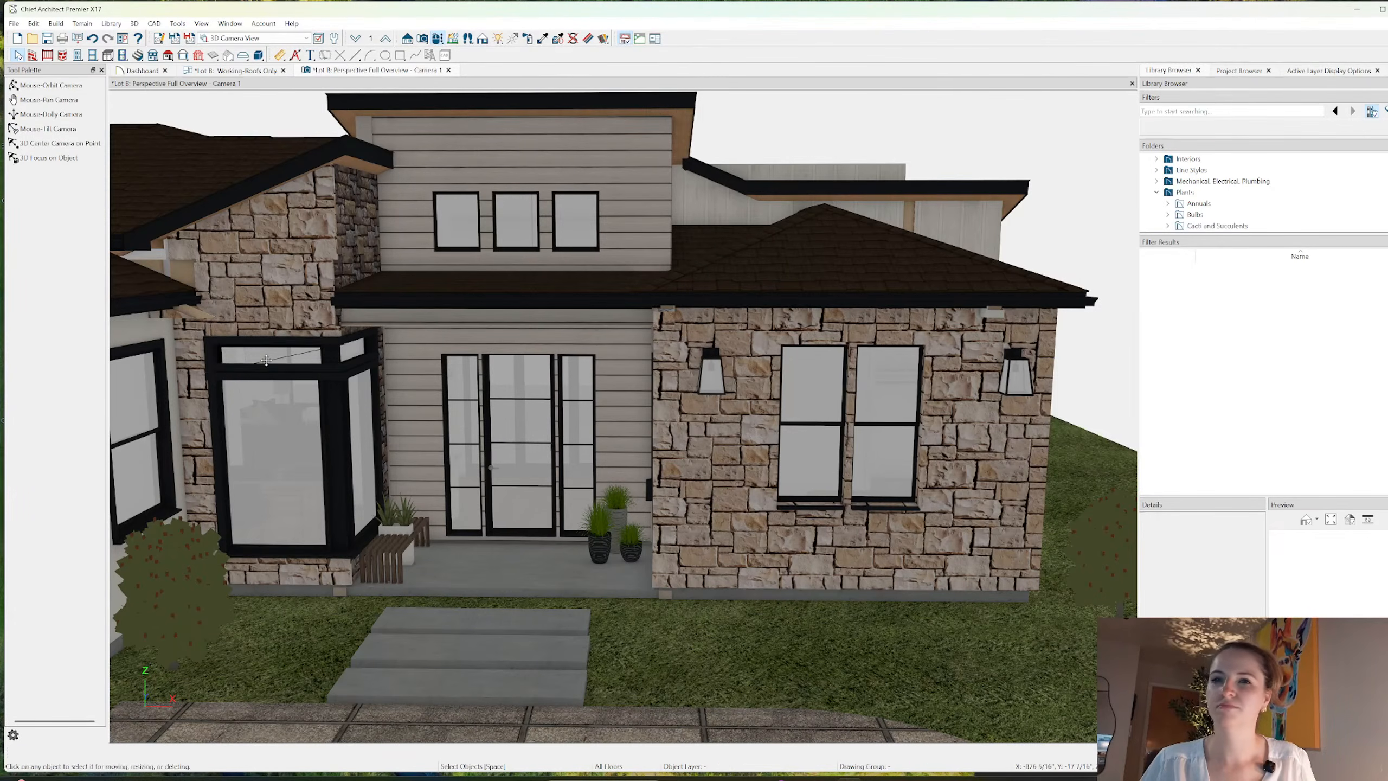
left_click(275, 422)
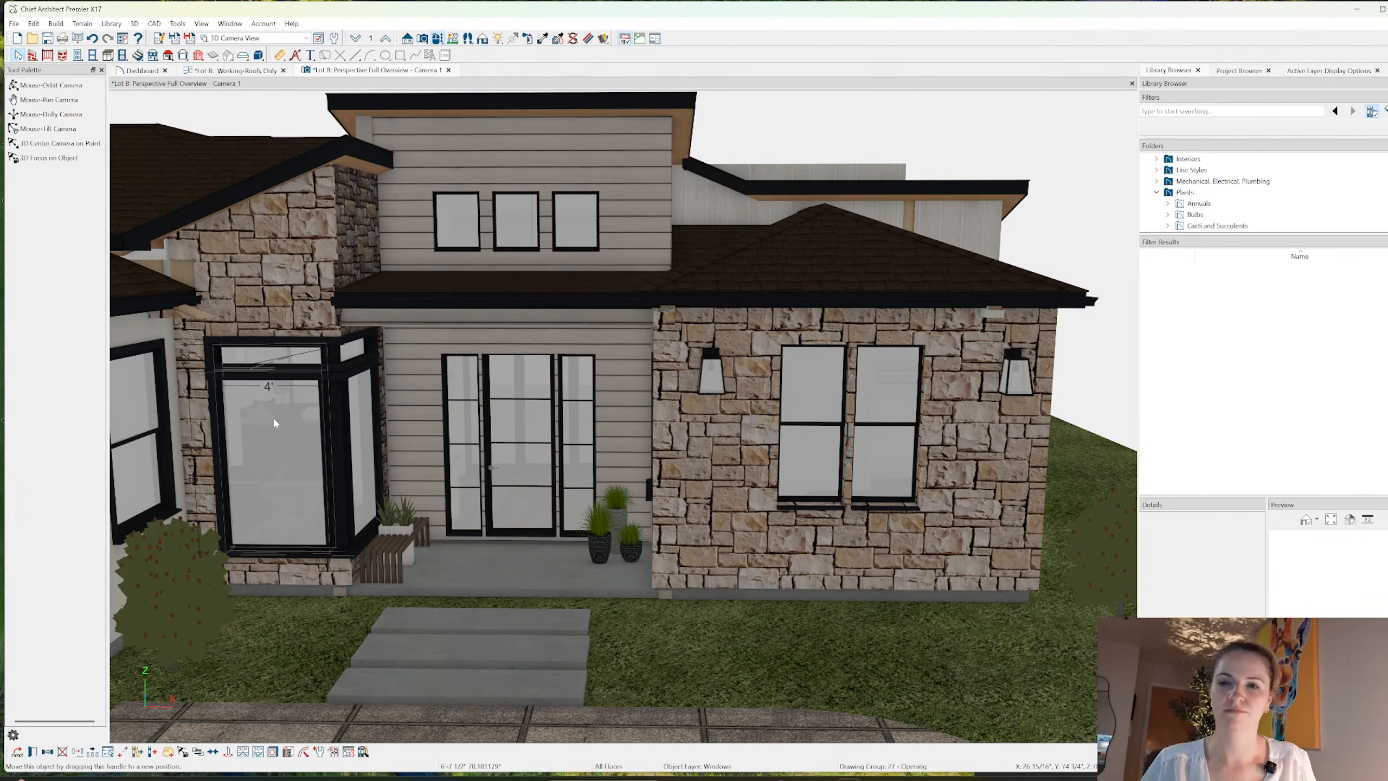
key("Escape")
- Check the size and floor height settings of the two transom windows without changing them
left_click(293, 360)
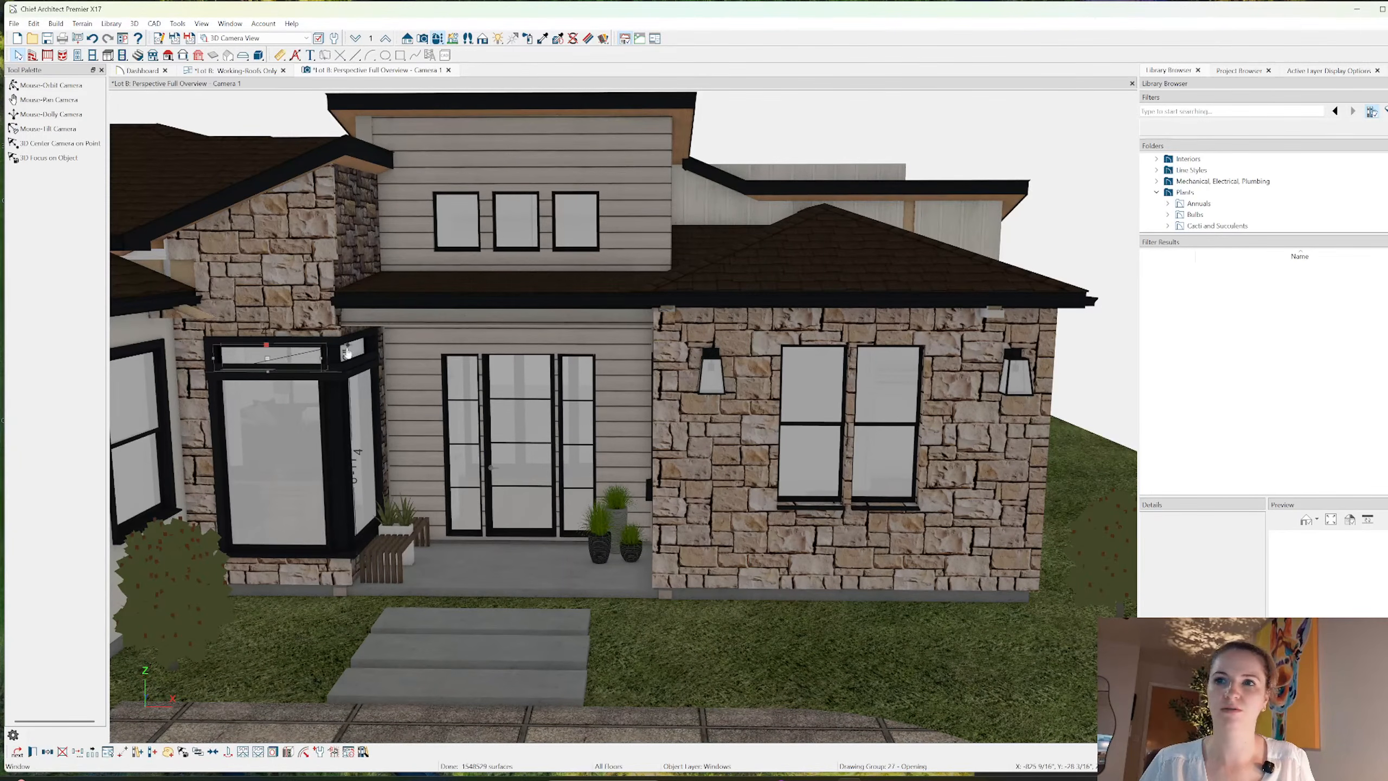
left_click(360, 351, "shift")
double_click(360, 350)
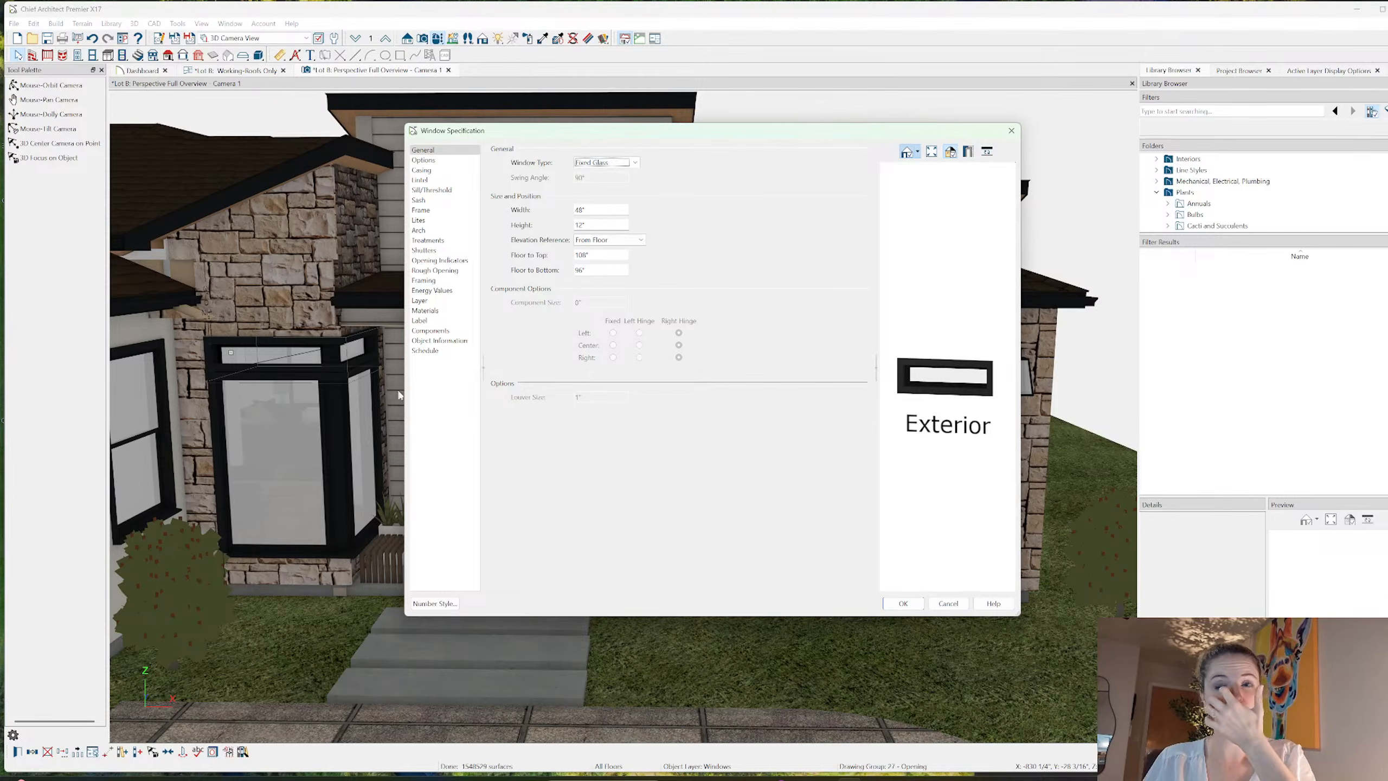
key("Escape")
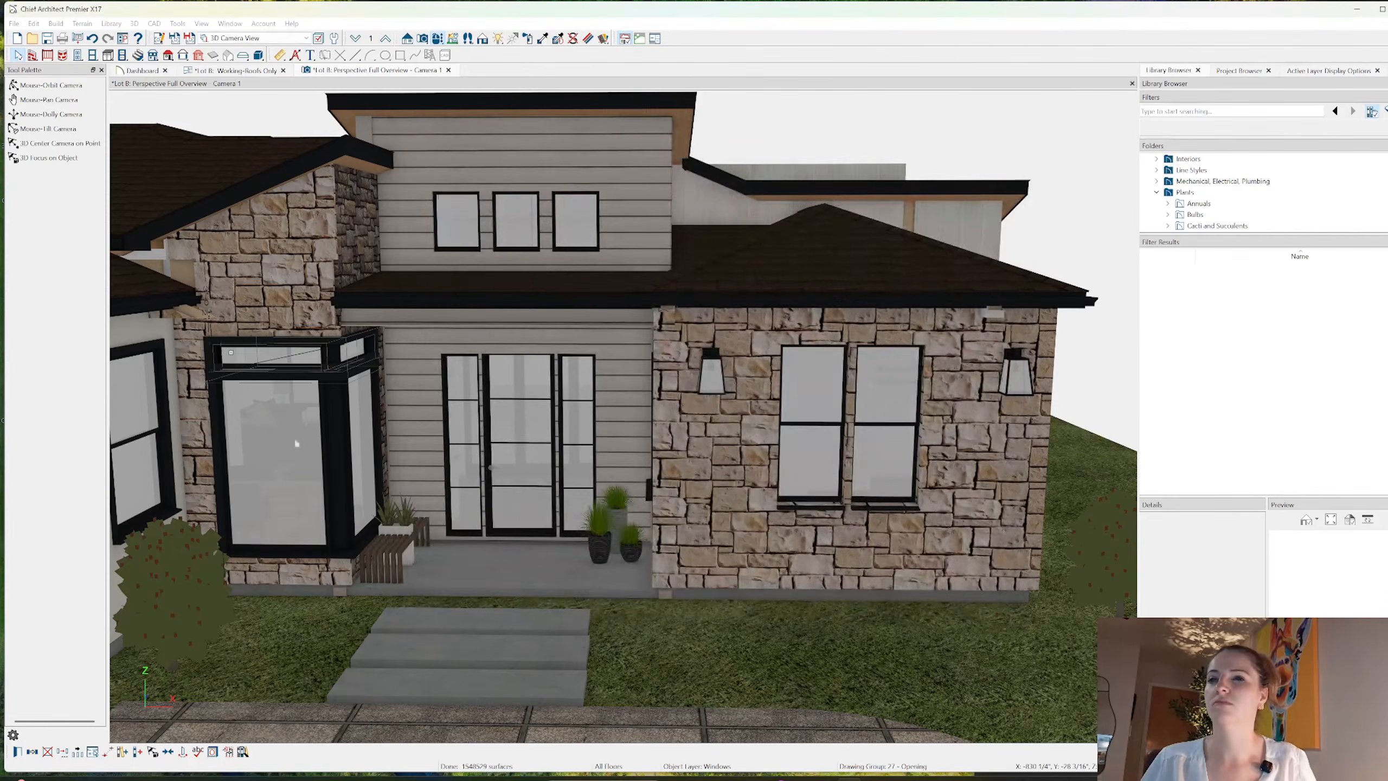
key("Escape")
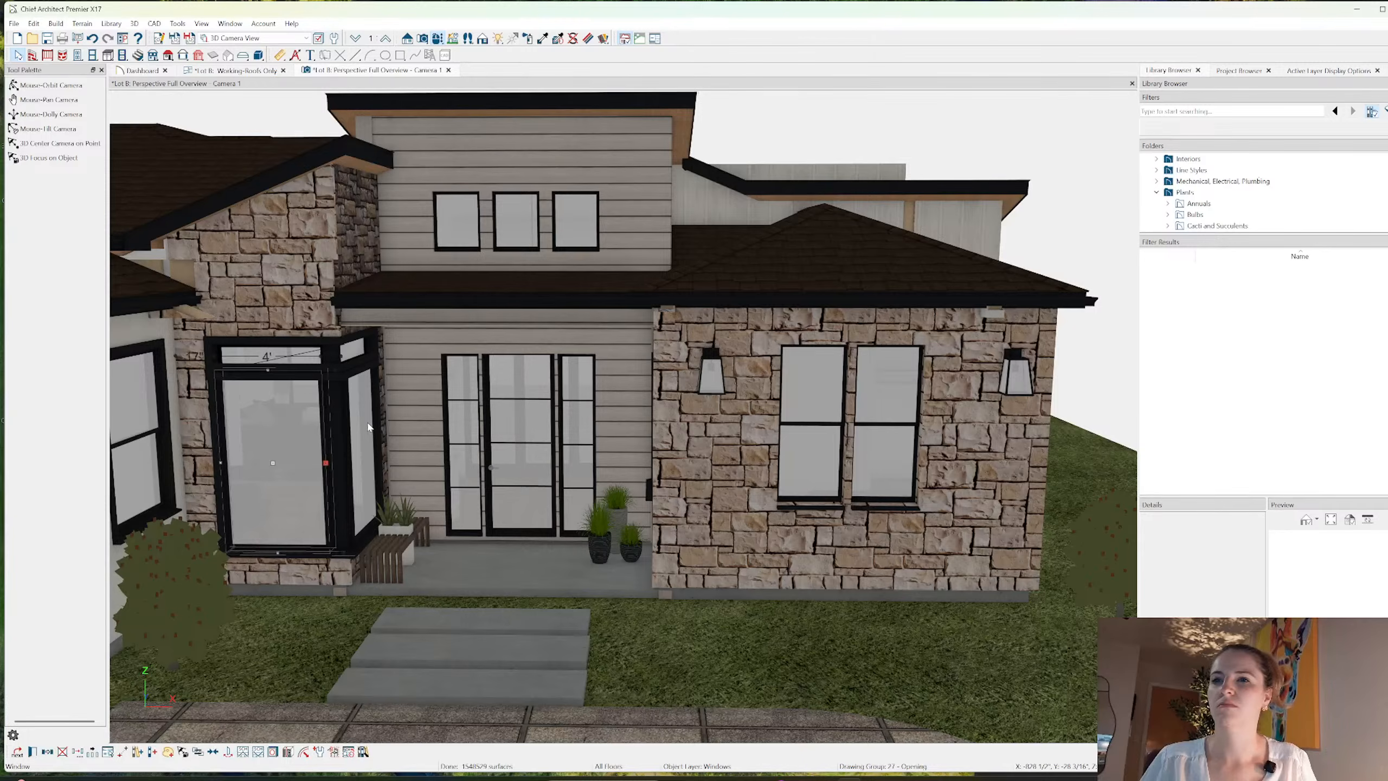
- Set the floor-to-top height of the two large corner windows to 96"
left_click(368, 428)
key("ctrl+e")
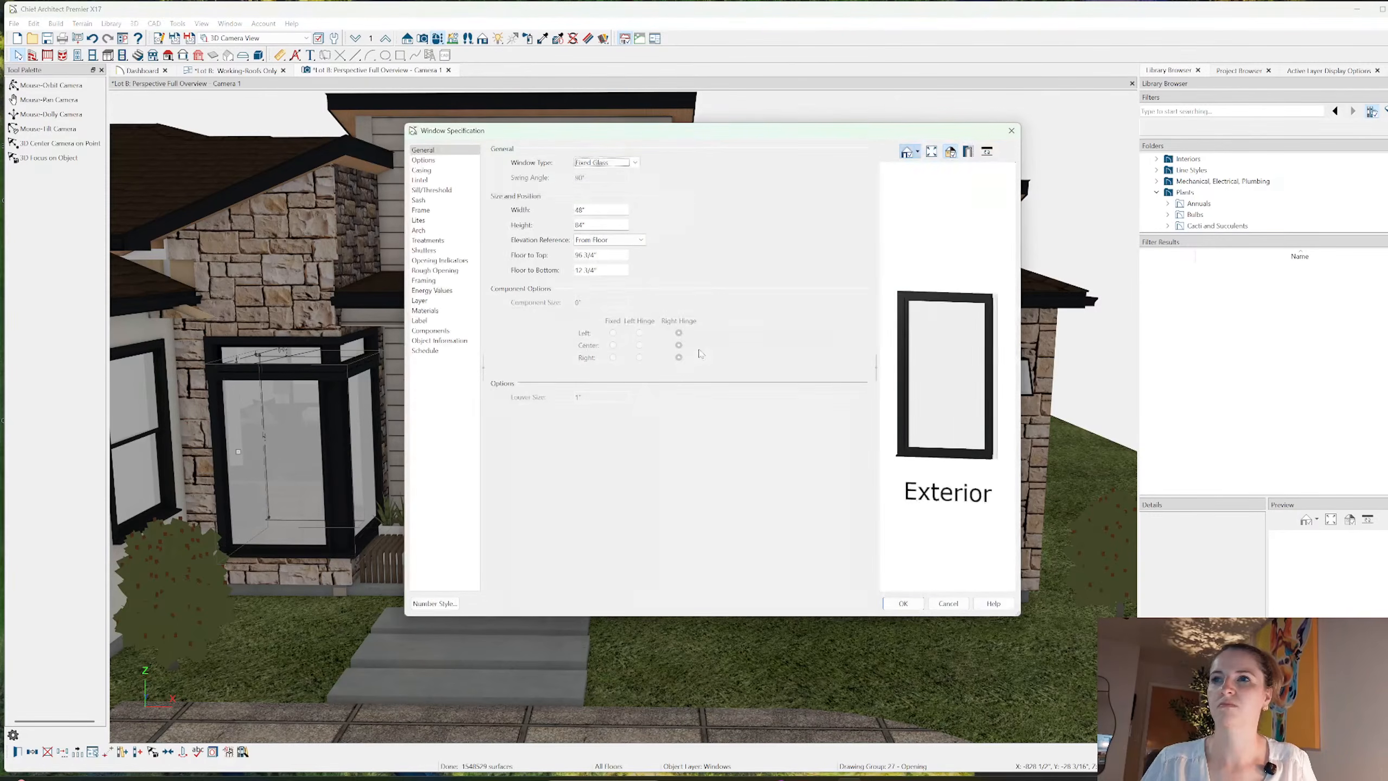
type("96")
key("Tab")
left_click(909, 602)
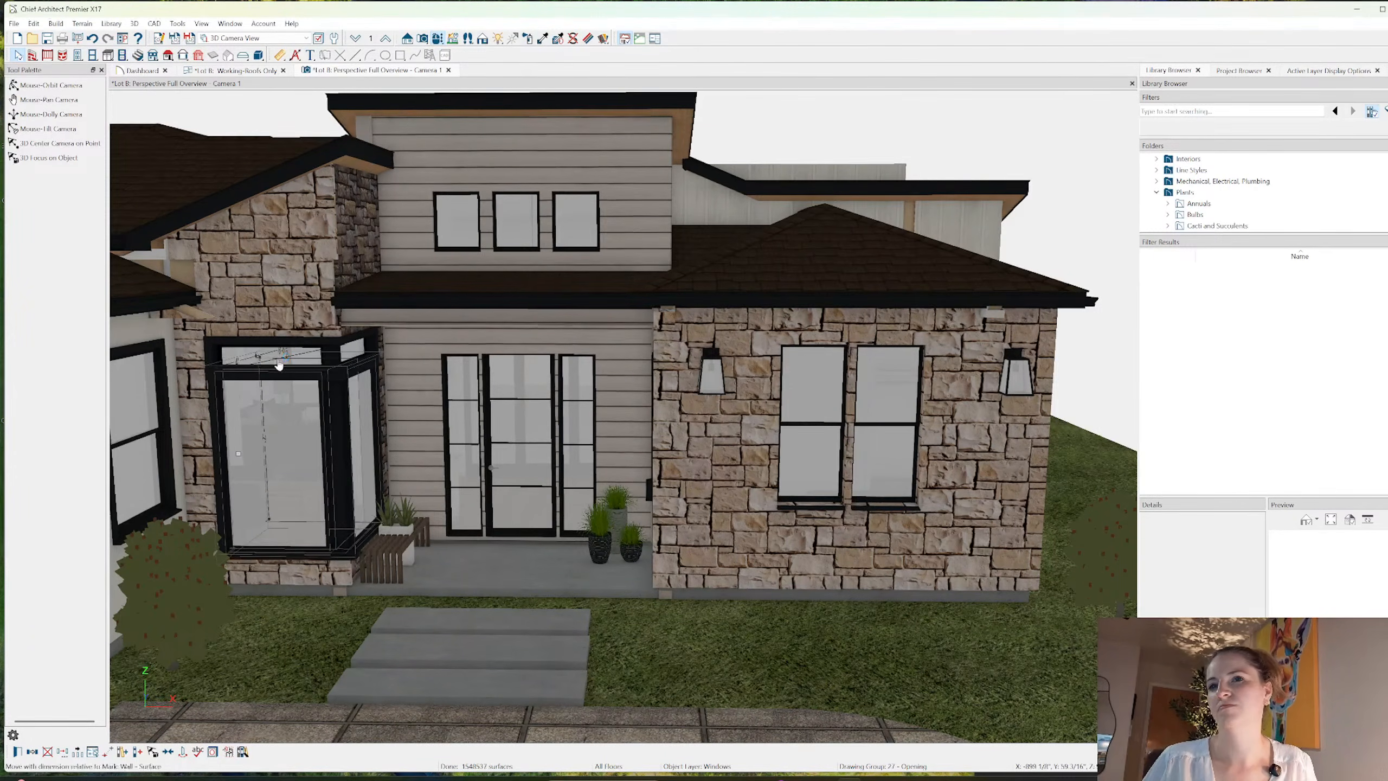
- Mull the front transom with the large corner window below it, and the side transom with the large side window
left_click(279, 358)
left_click(246, 363)
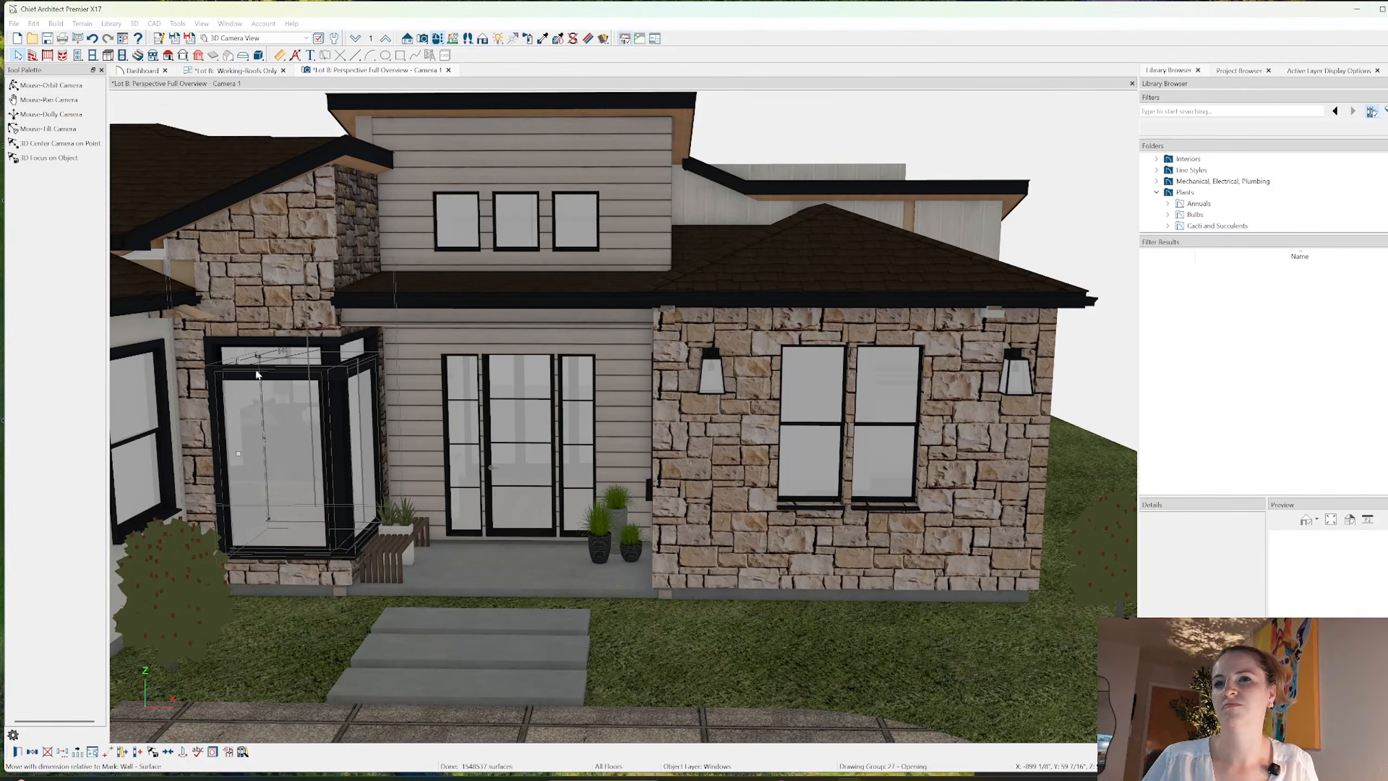
left_click(268, 360)
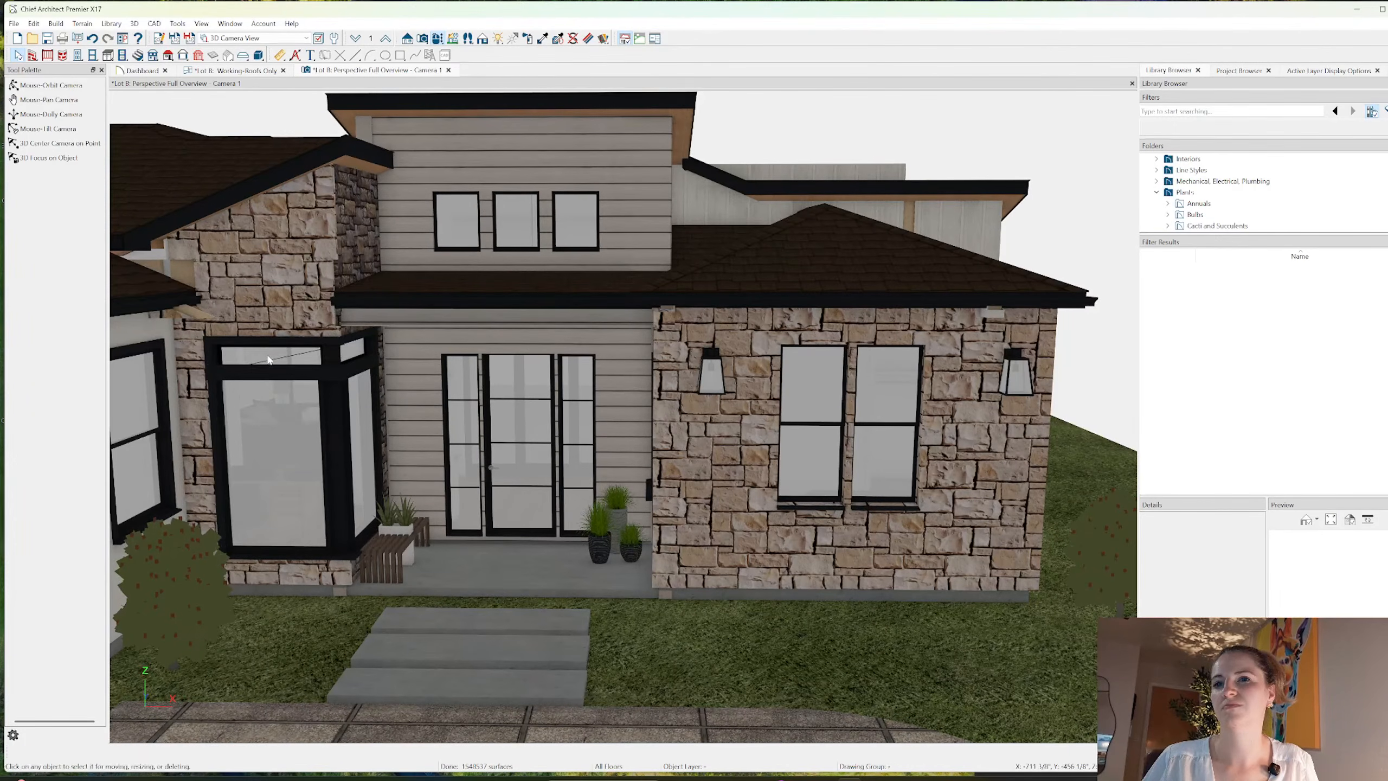
left_click(280, 471, "shift")
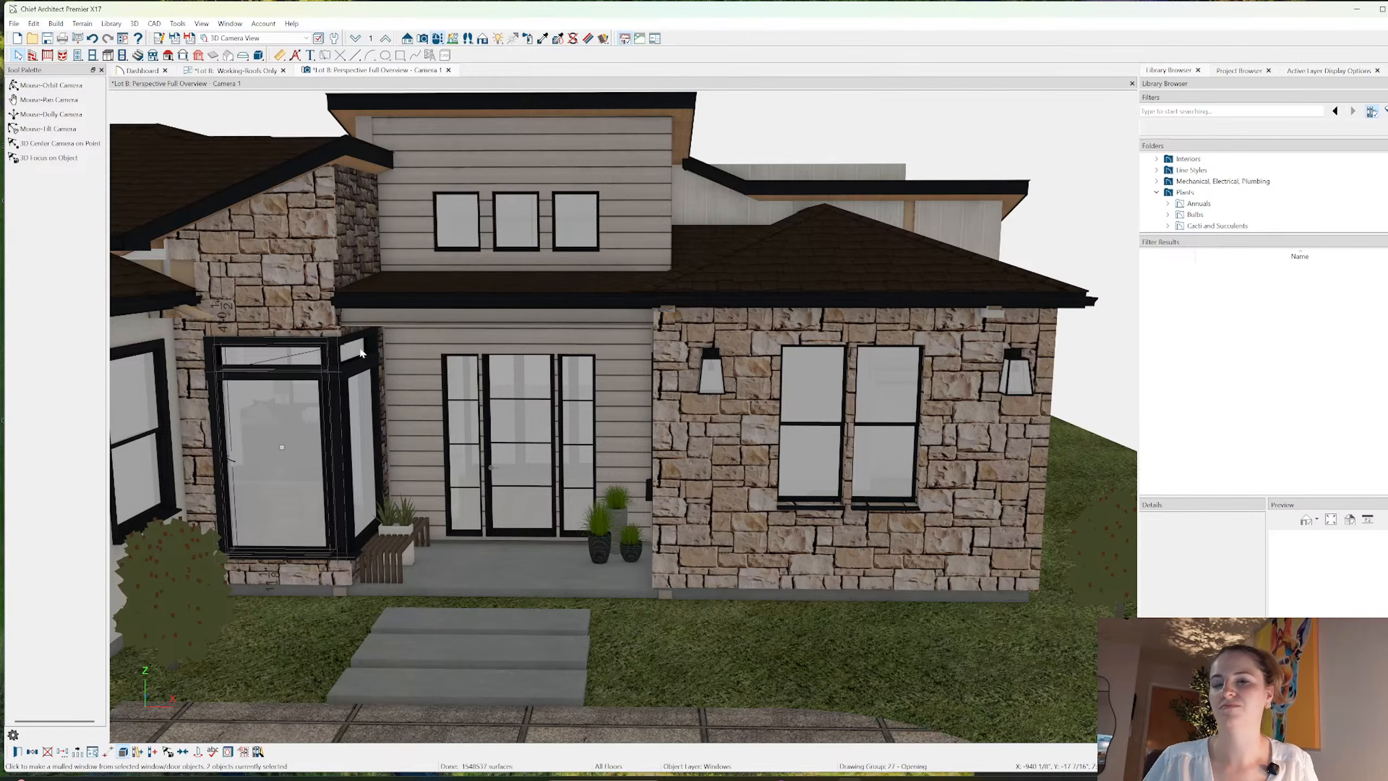
left_click(358, 350)
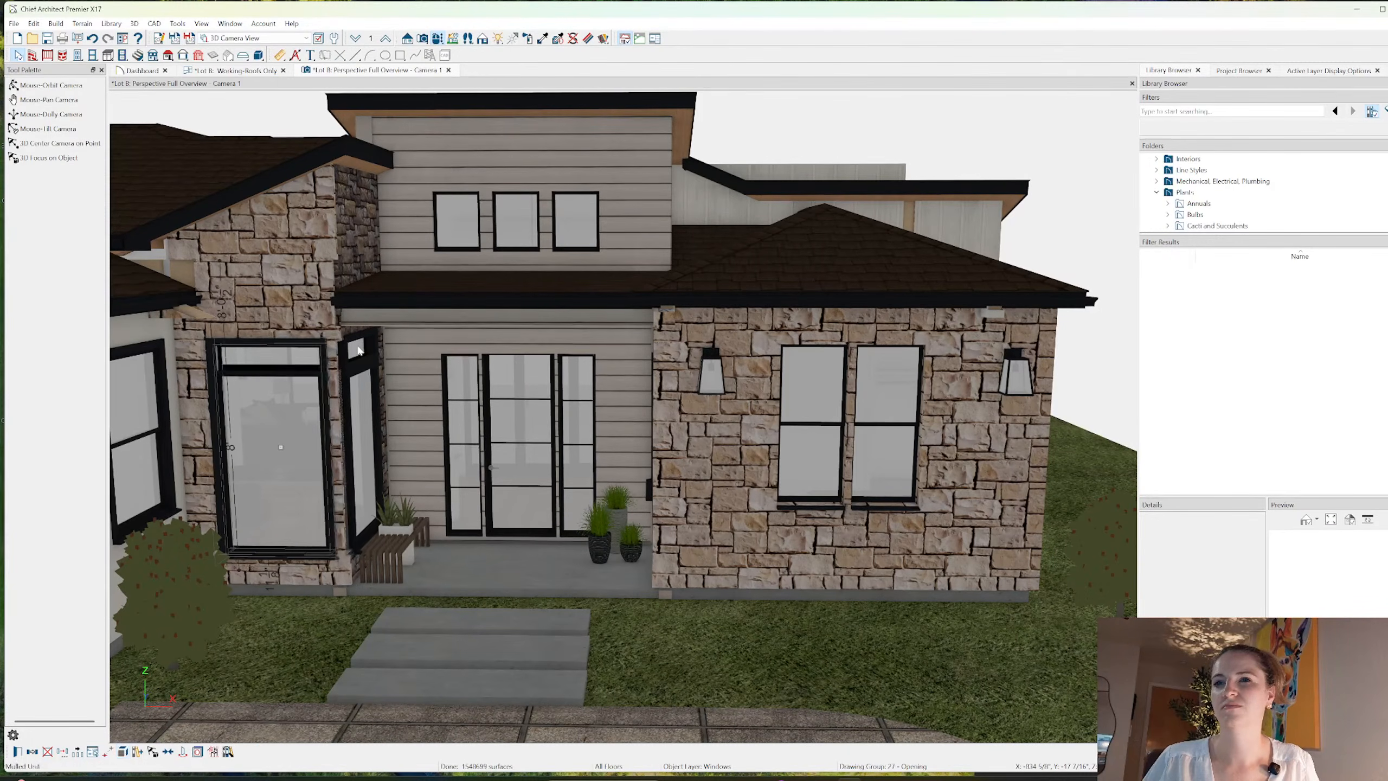
left_click(358, 403, "shift")
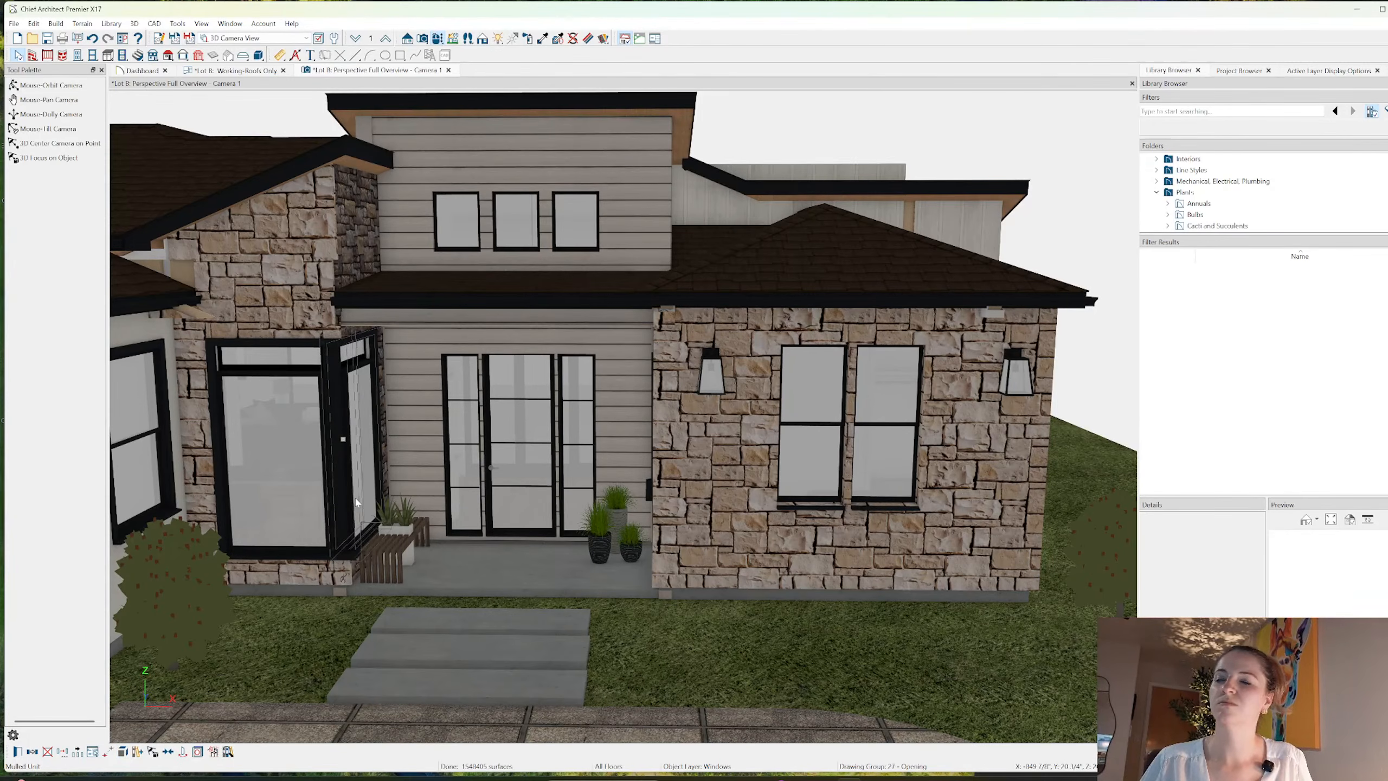
key("Escape")
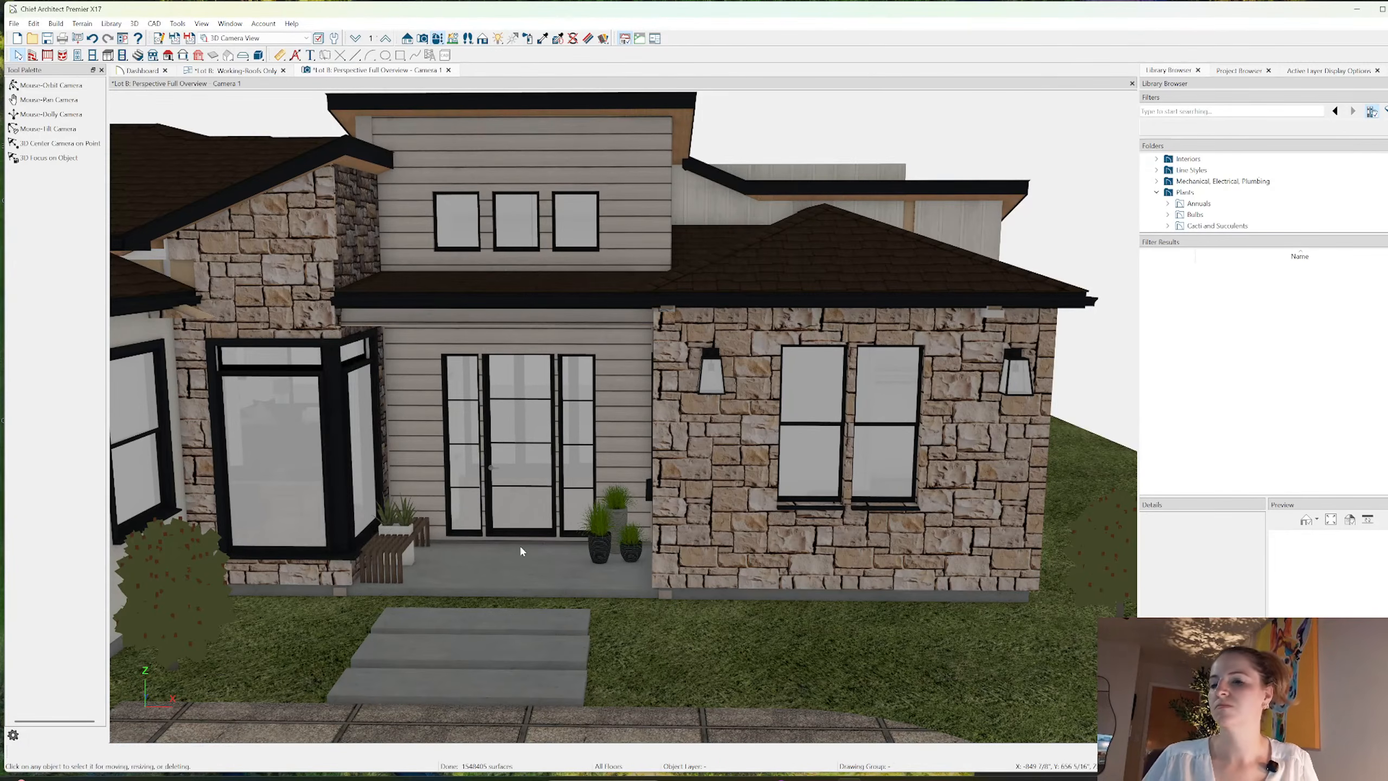
- Delete the tall white wall section projecting above the roof behind the front hip, and extend the neighbouring wall segment across its gap
scroll(533, 556, "down", 5)
scroll(706, 396, "up", 8)
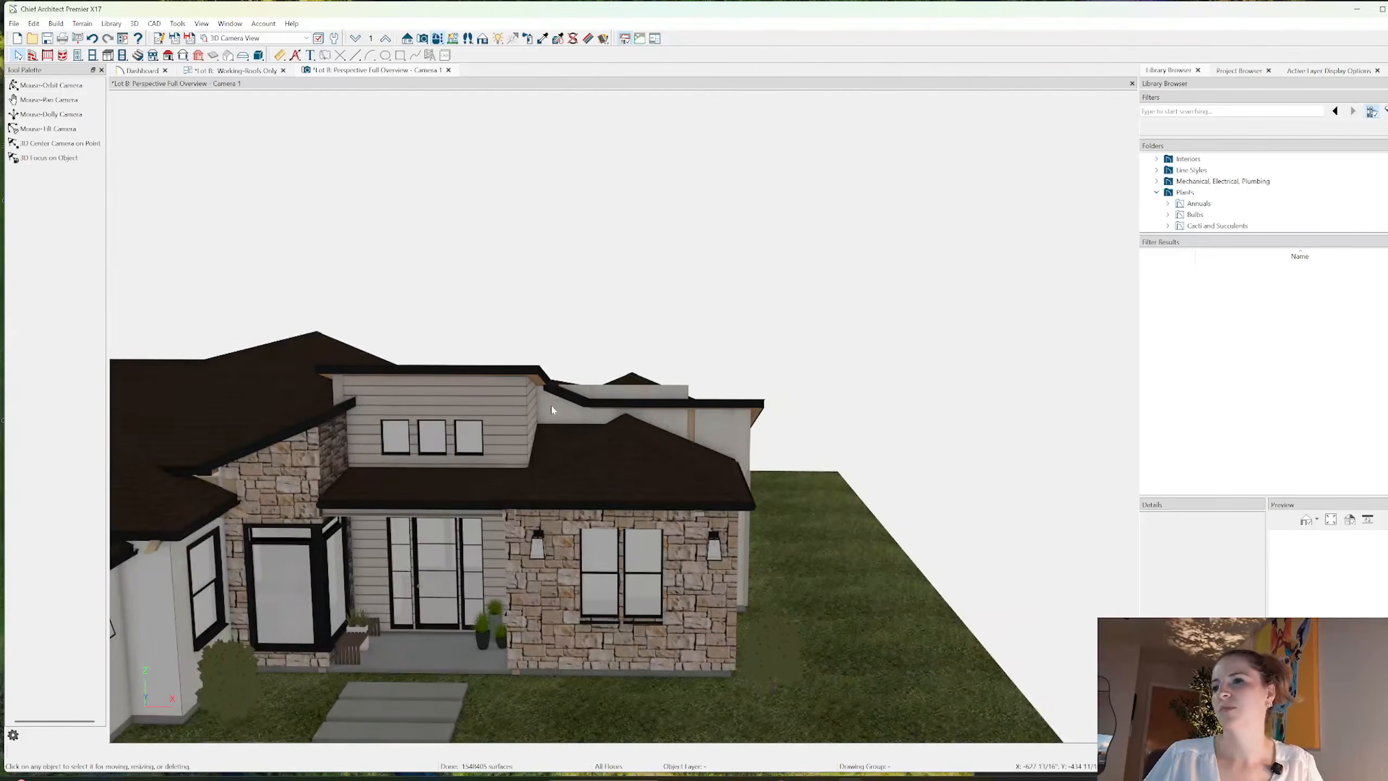
left_click(744, 429)
left_click(811, 442)
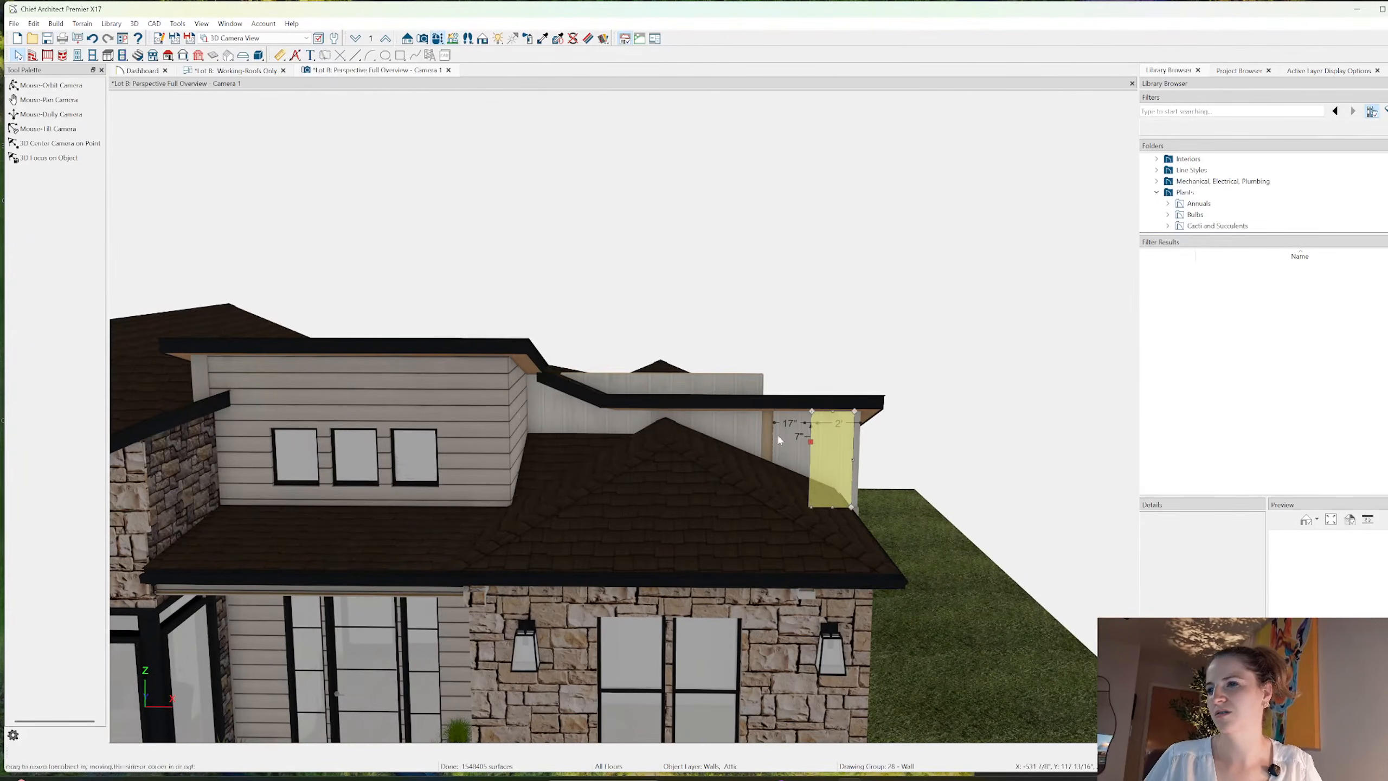
left_click(740, 433)
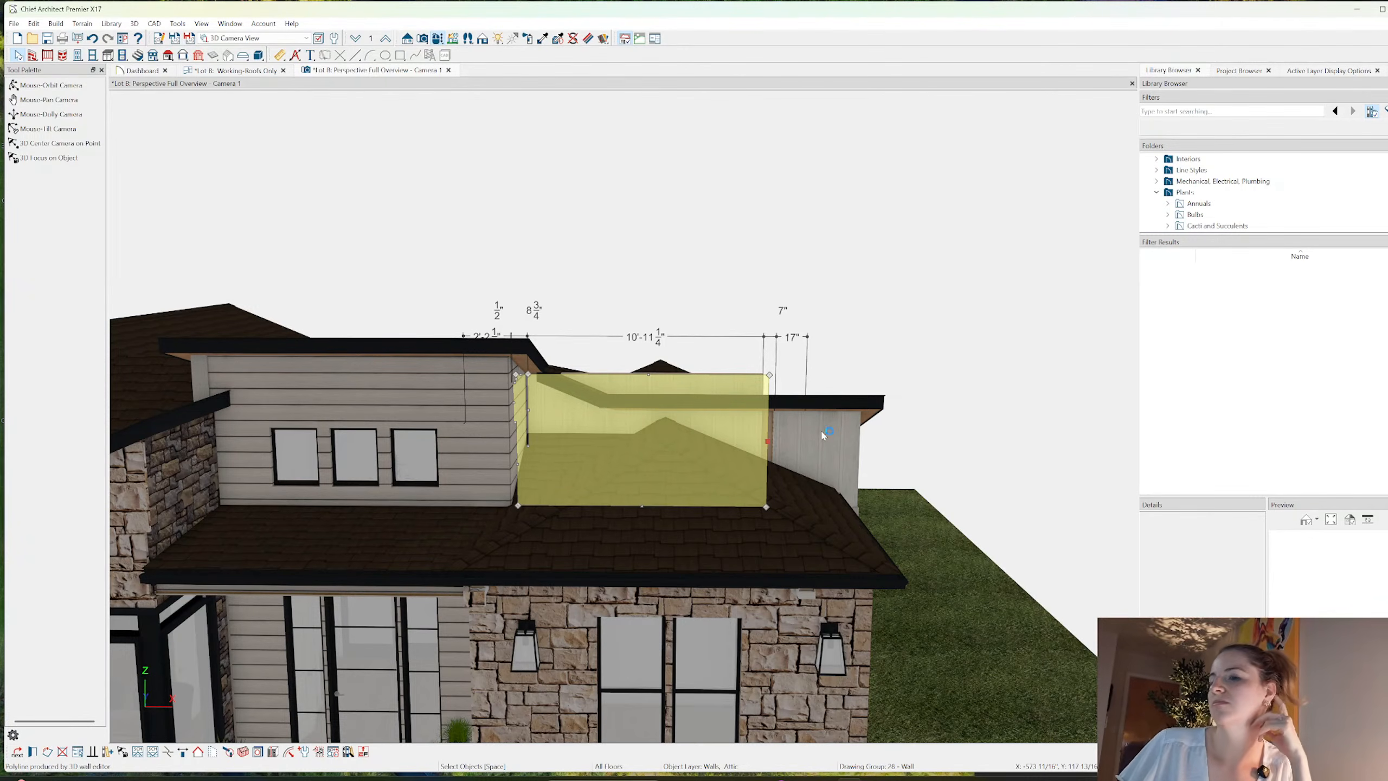
key("Delete")
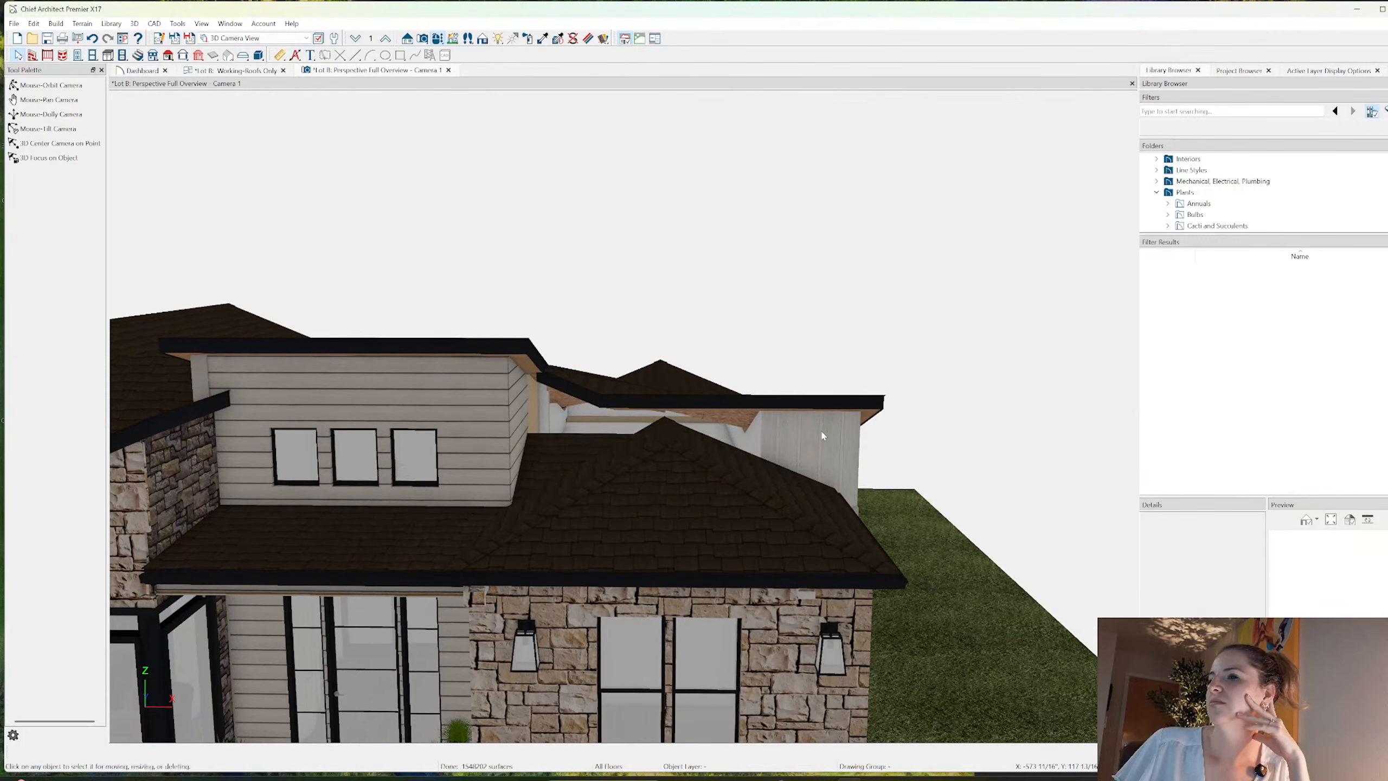
left_click(773, 444)
left_click_drag(773, 444, 524, 421)
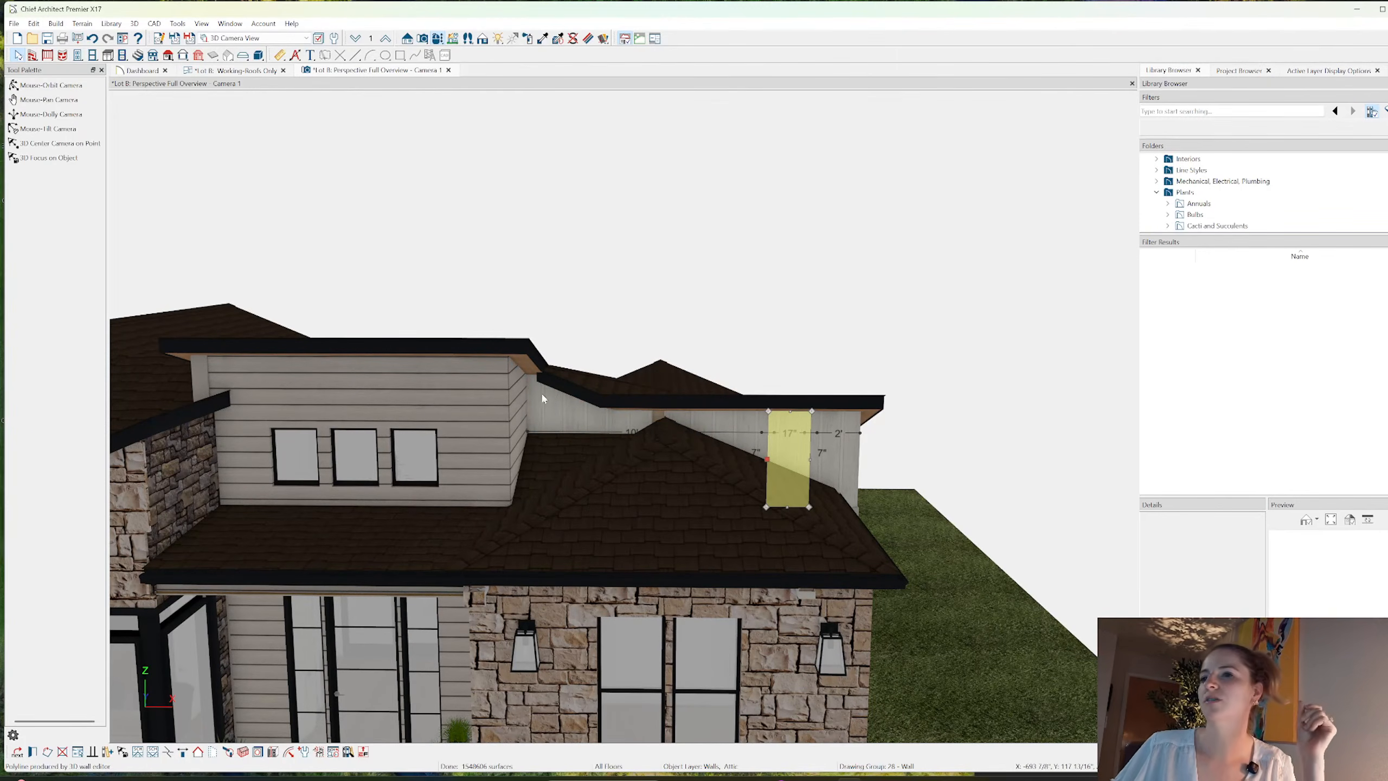
- Extend the near corner of the lower roof plane behind the front hip toward the entry's upper roof so their edges meet
left_click(545, 366)
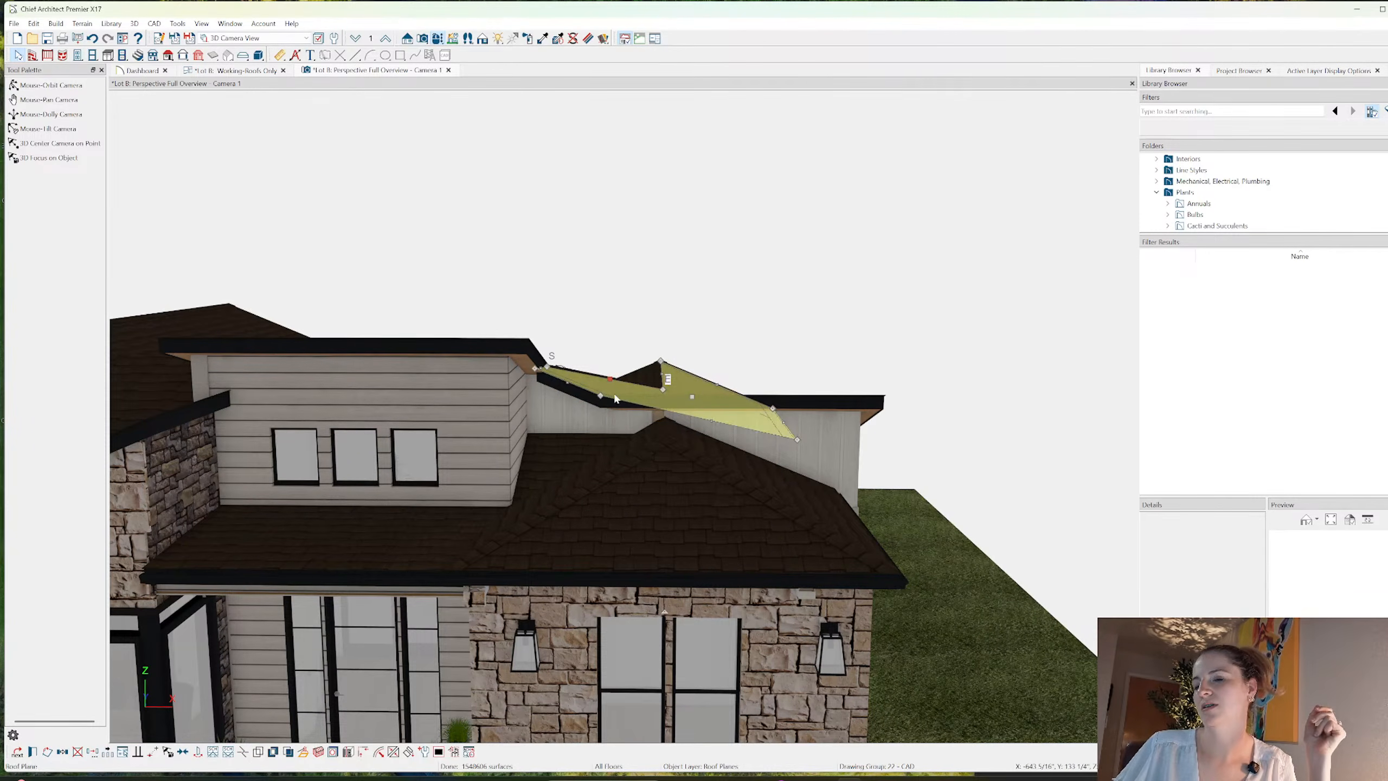
left_click(441, 41)
left_click_drag(631, 304, 631, 344)
scroll(592, 319, "up", 3)
scroll(535, 350, "down", 6)
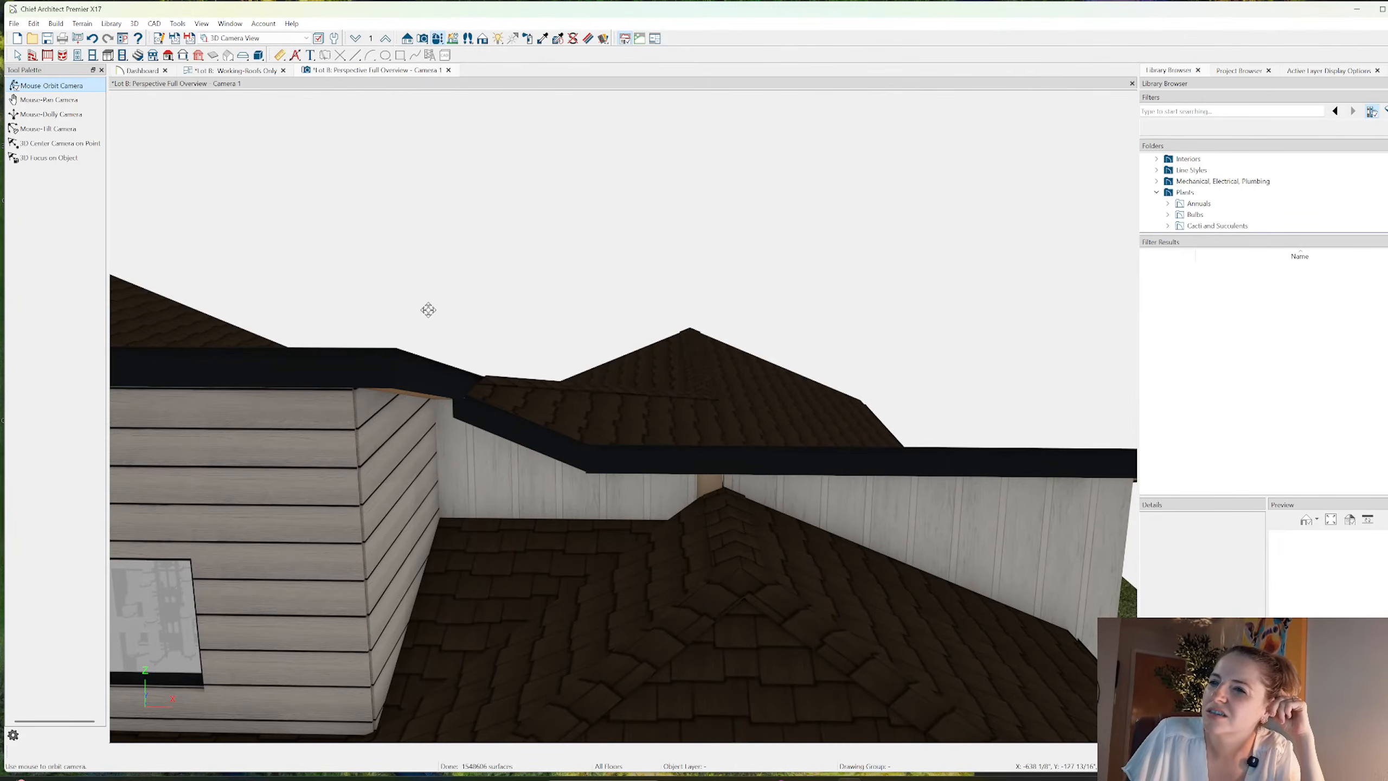
left_click(18, 55)
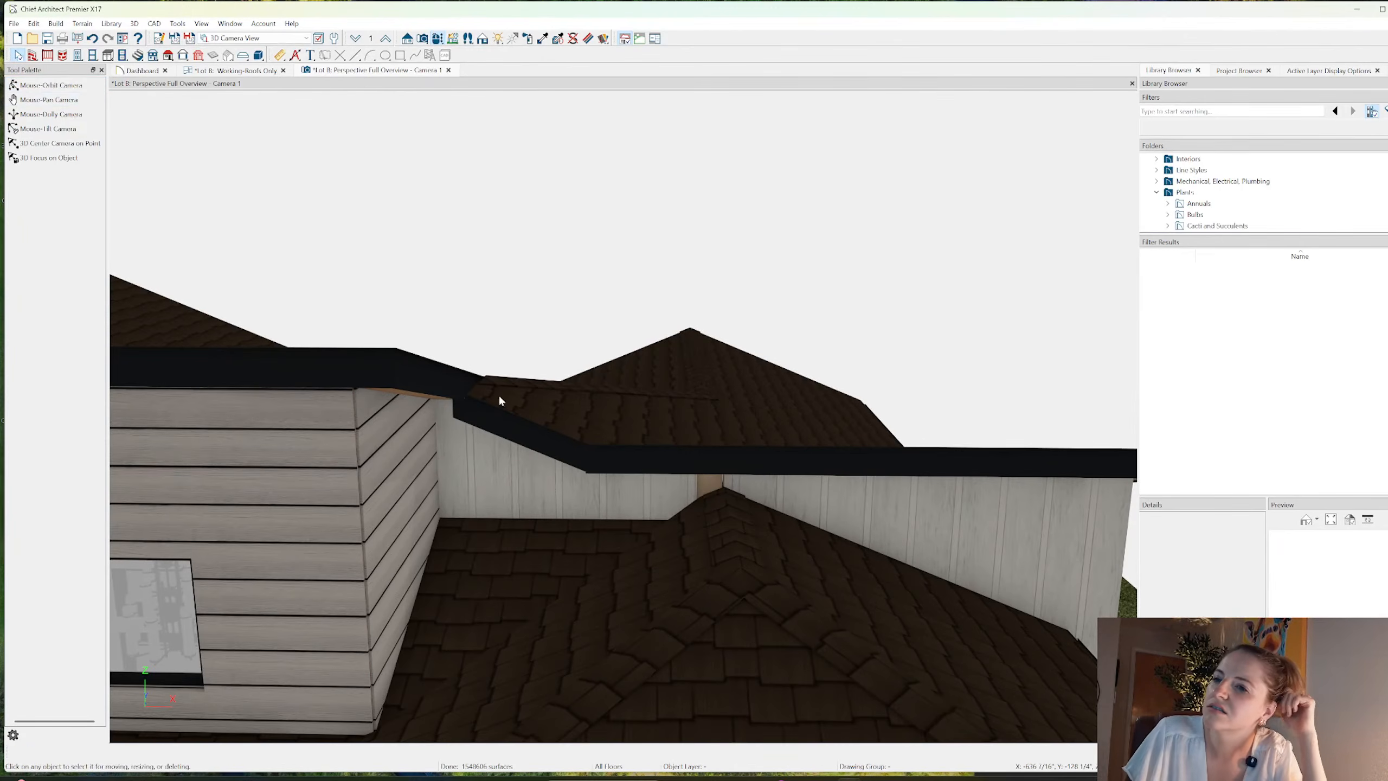
left_click(471, 396)
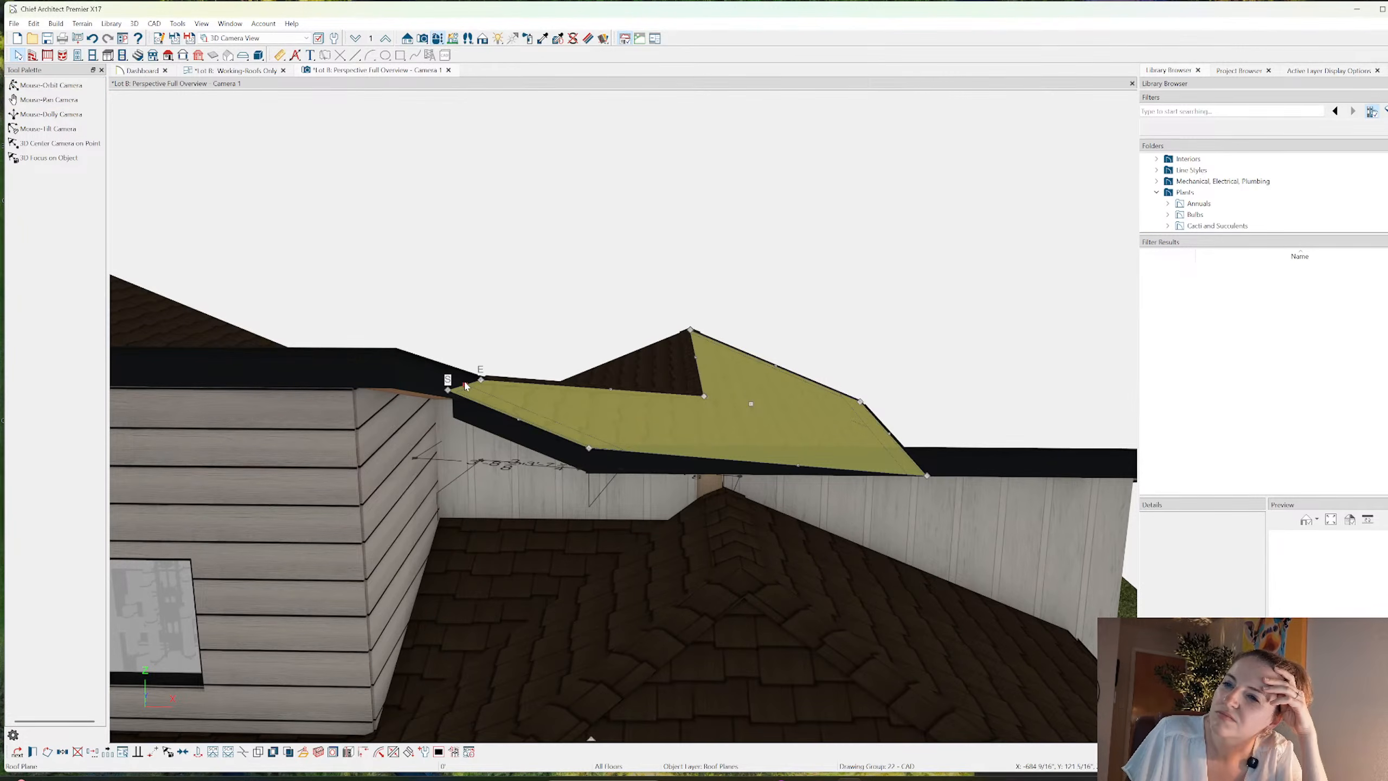
key("Escape")
left_click(481, 392)
key("Escape")
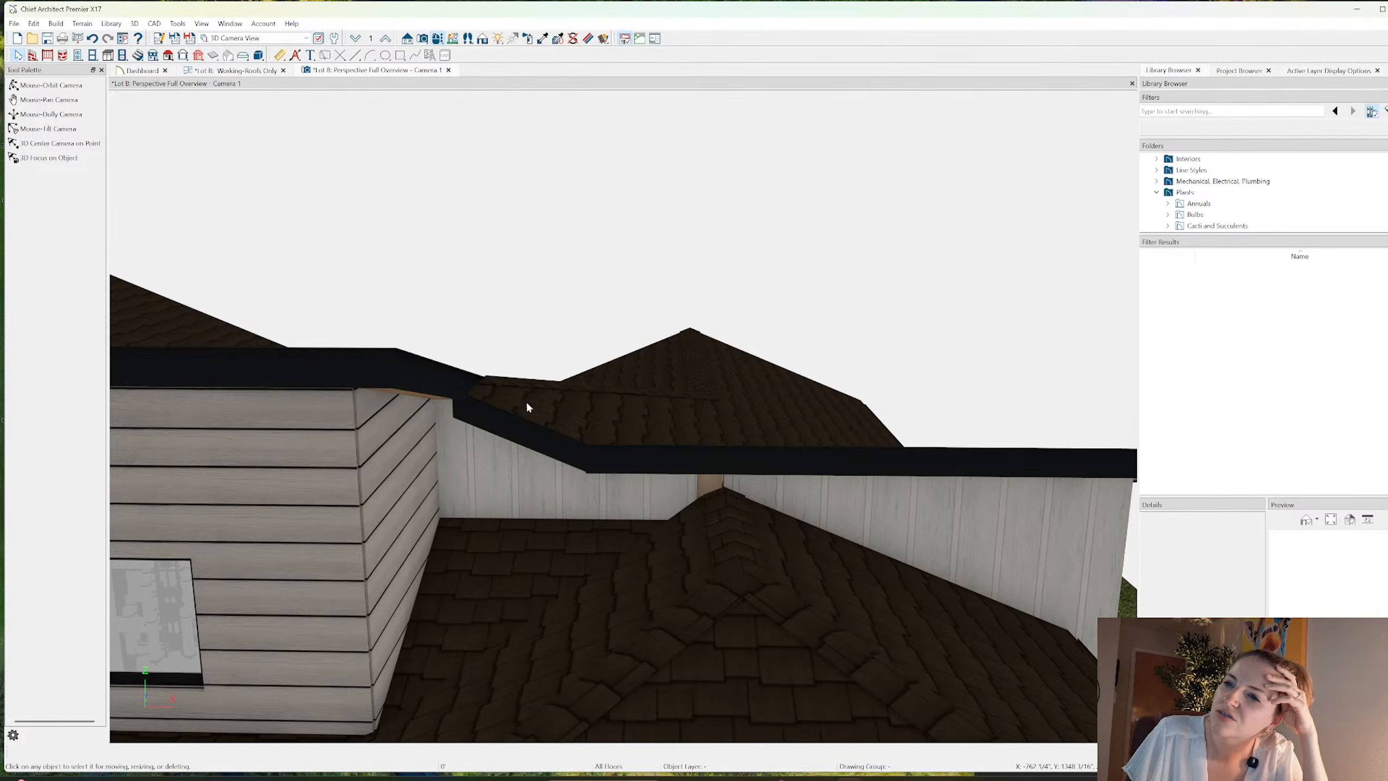
left_click(475, 388)
left_click_drag(449, 388, 408, 378)
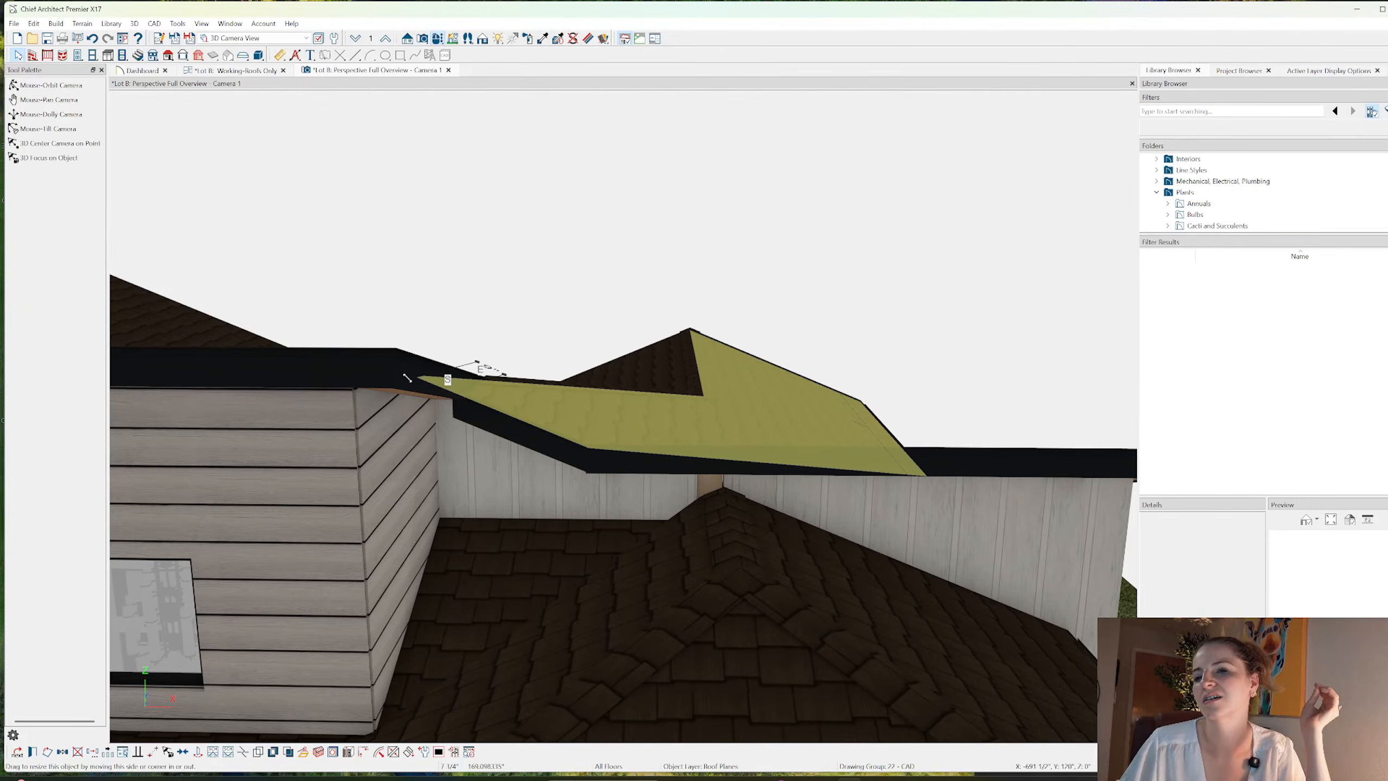
left_click_drag(407, 377, 409, 379)
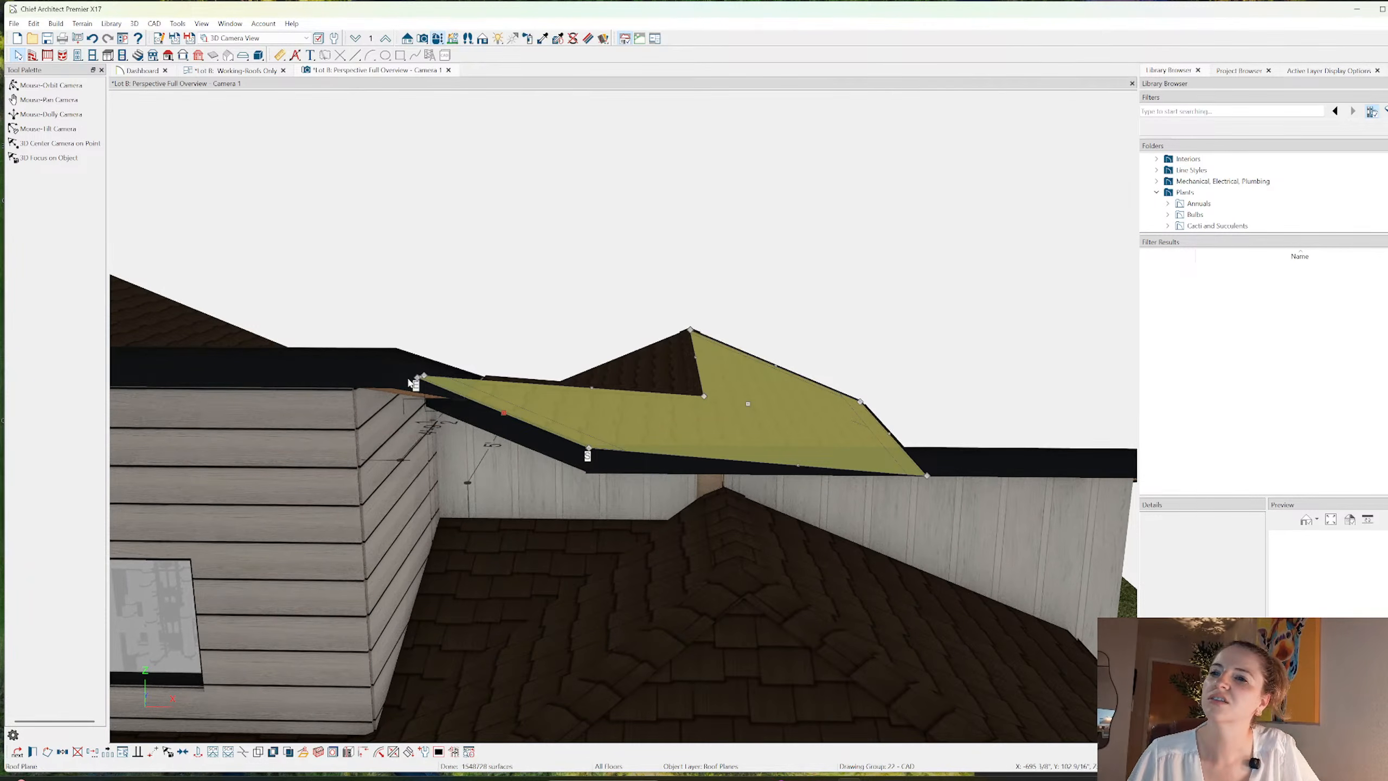
key("Escape")
- Pick up the Metal Clad-Slate material from the roof edge above the entry
scroll(535, 347, "down", 8)
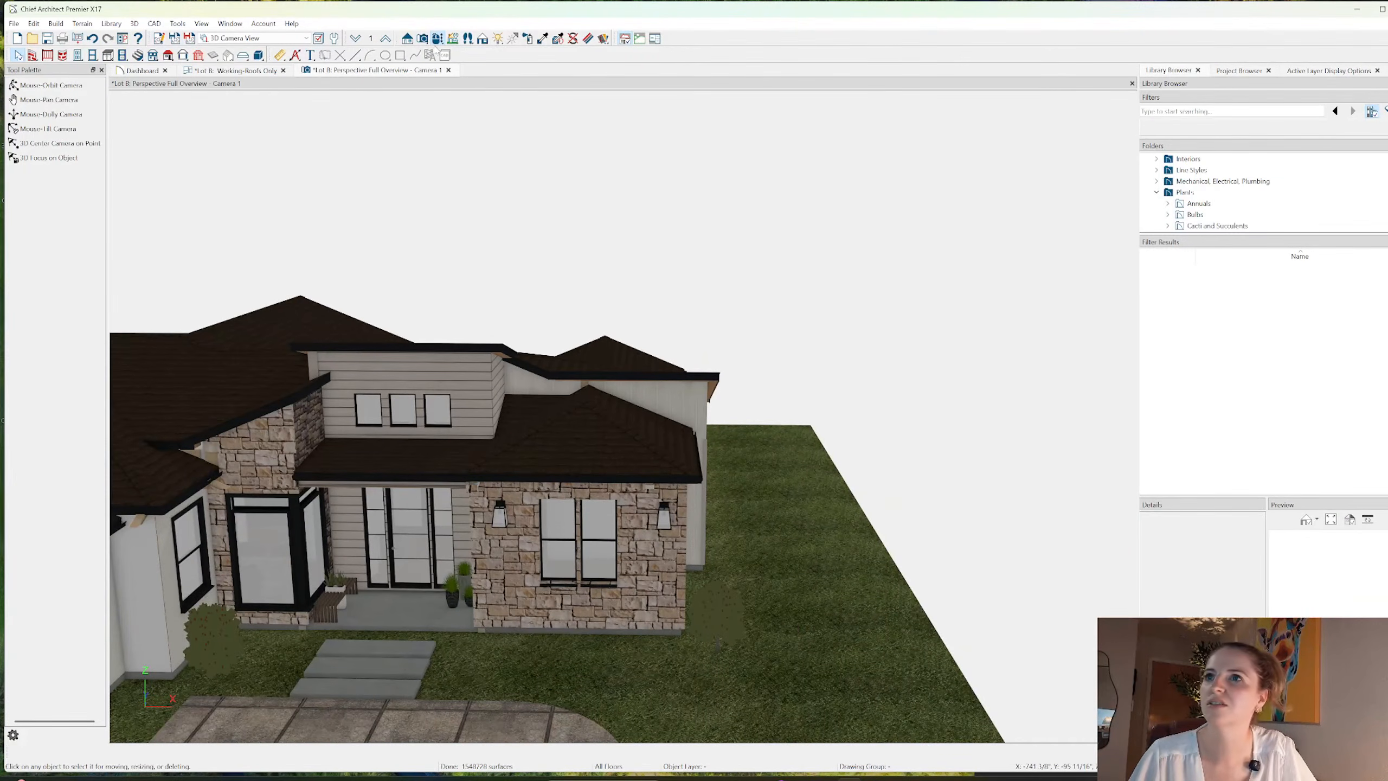
left_click(437, 39)
mouse_move(520, 329)
left_mouse_down()
mouse_move(537, 301)
mouse_move(446, 319)
mouse_move(533, 318)
left_mouse_up()
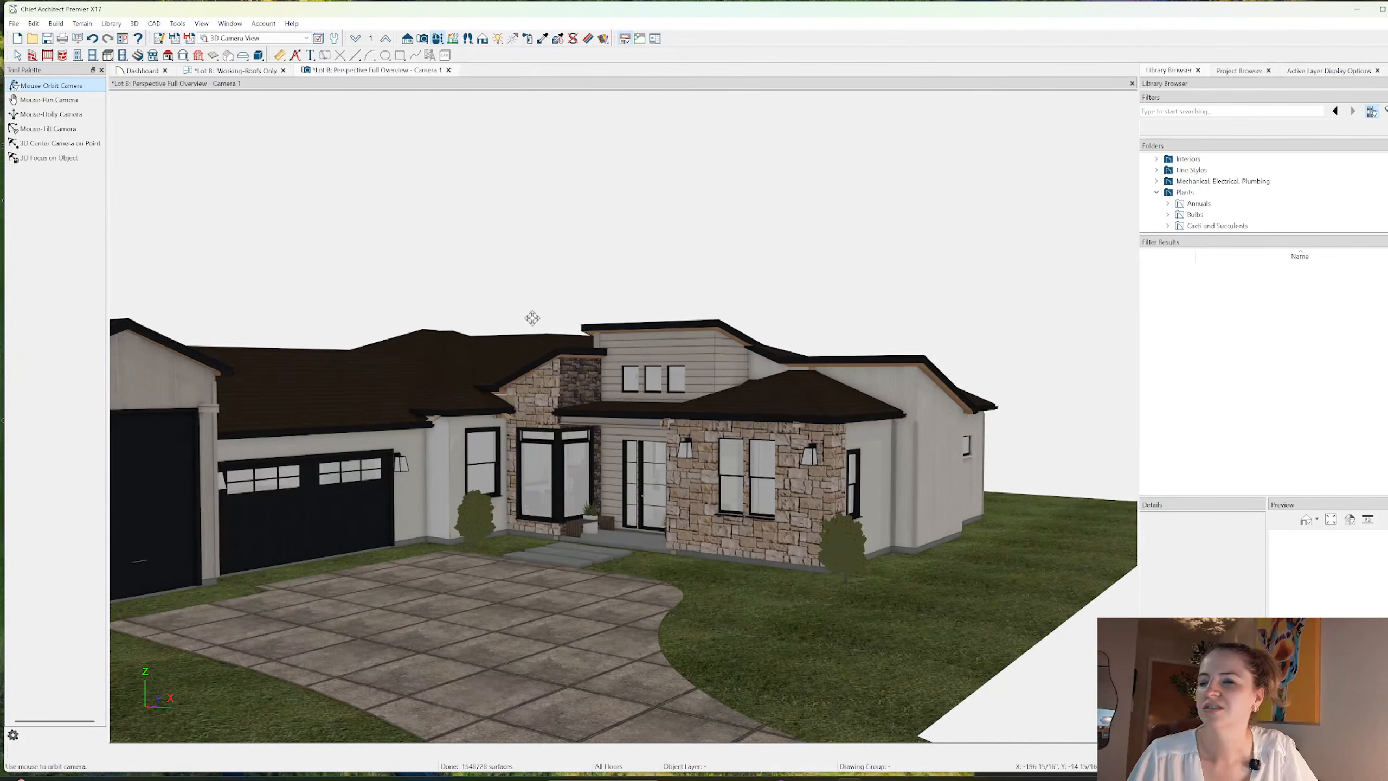
left_click(543, 38)
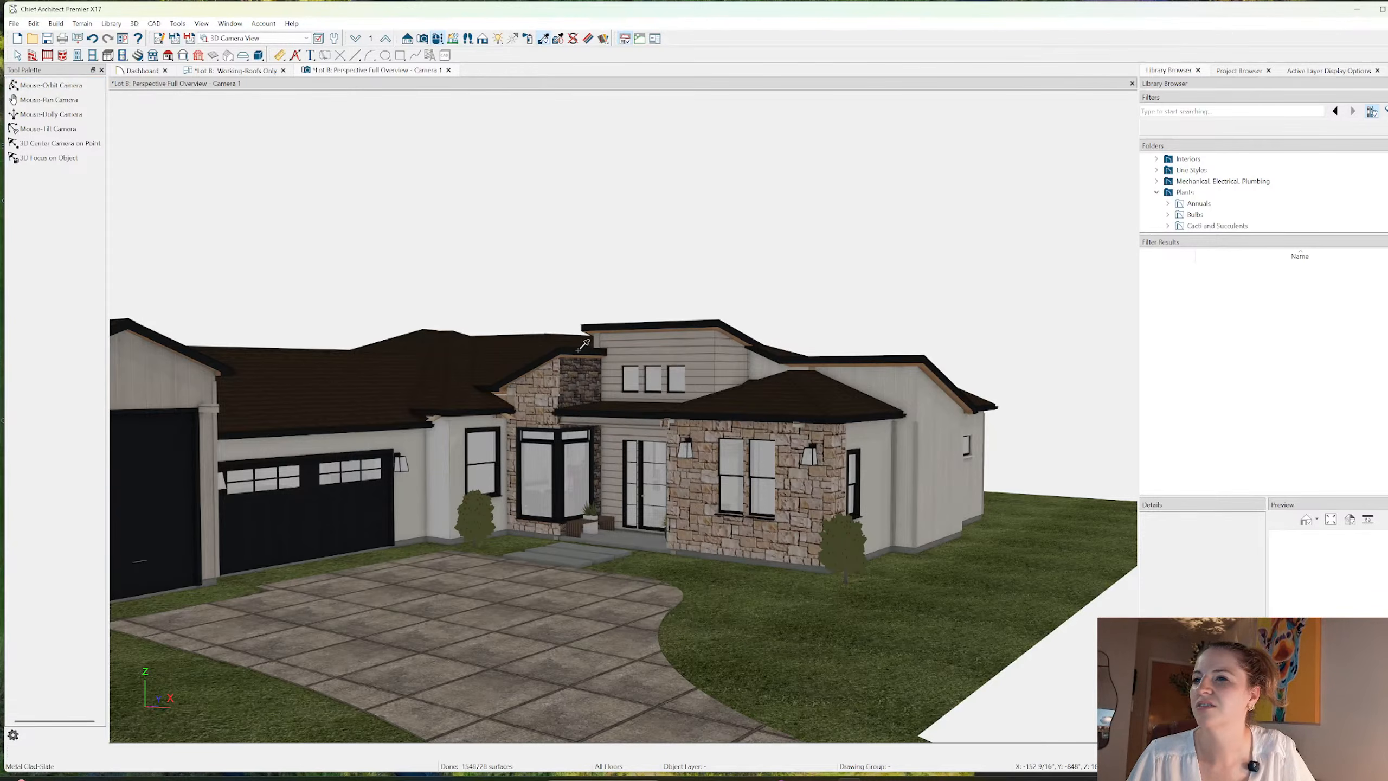
left_click(583, 345)
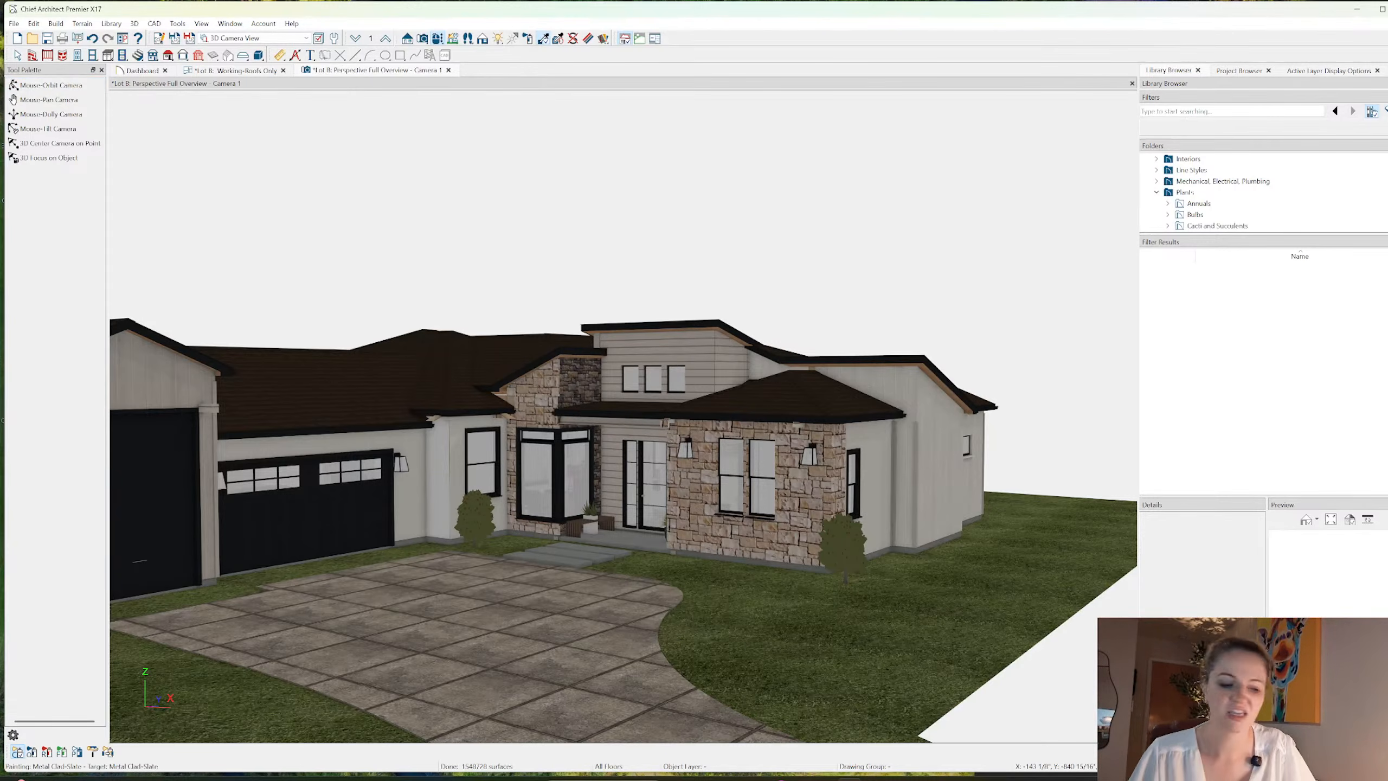
- Search the library for iron ore and recolor the wood-toned eave soffits with Iron Ore (SW 7069), using the Blend/Replace toggle
type("iron ore")
key("Return")
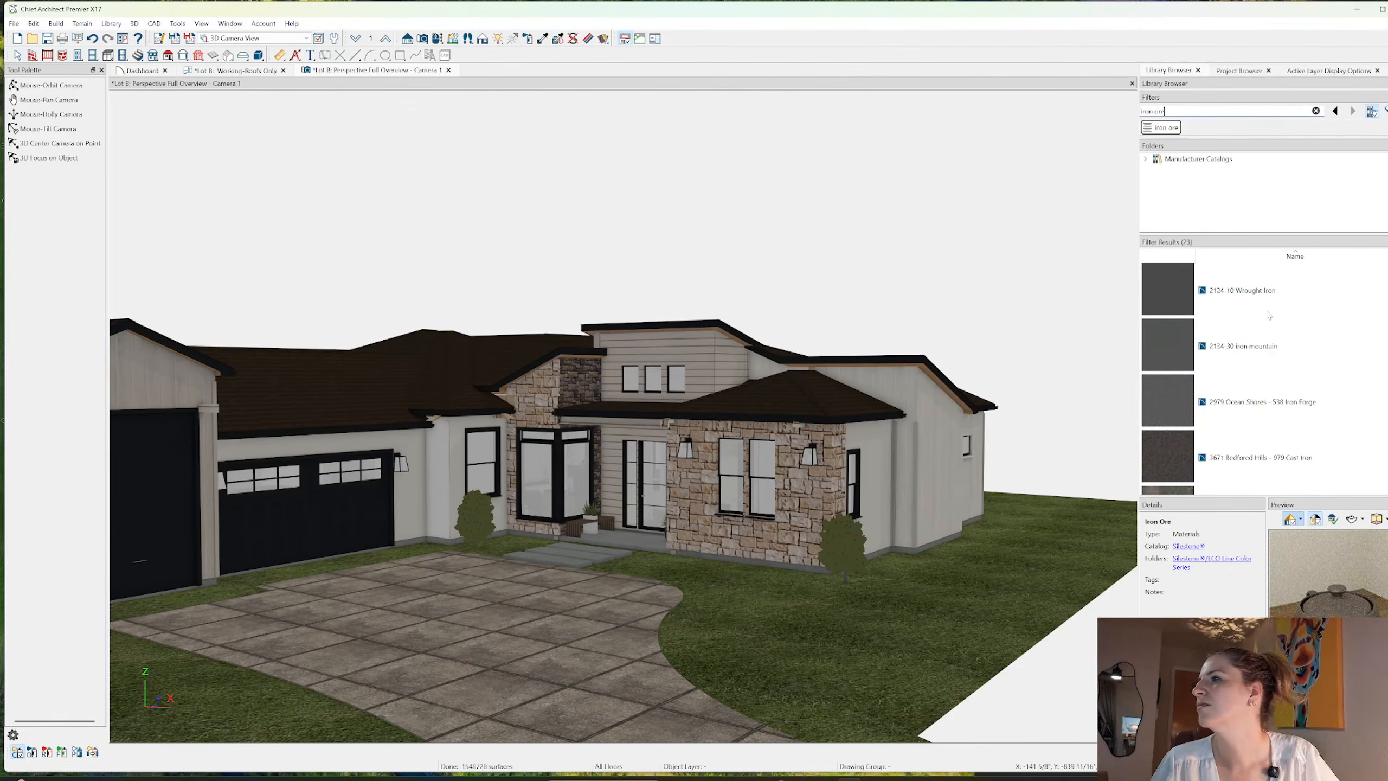
scroll(1269, 373, "up", 1)
scroll(1269, 373, "down", 1)
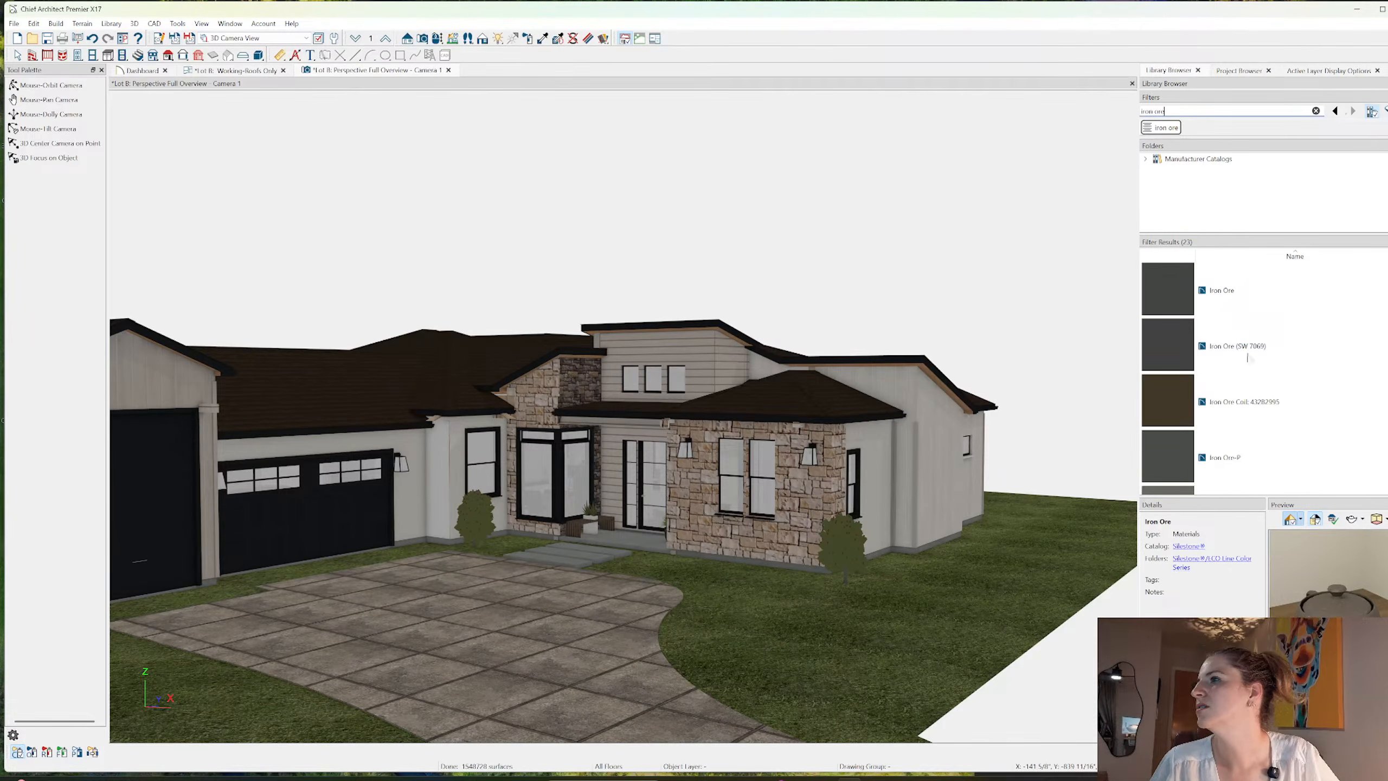
left_click(1268, 349)
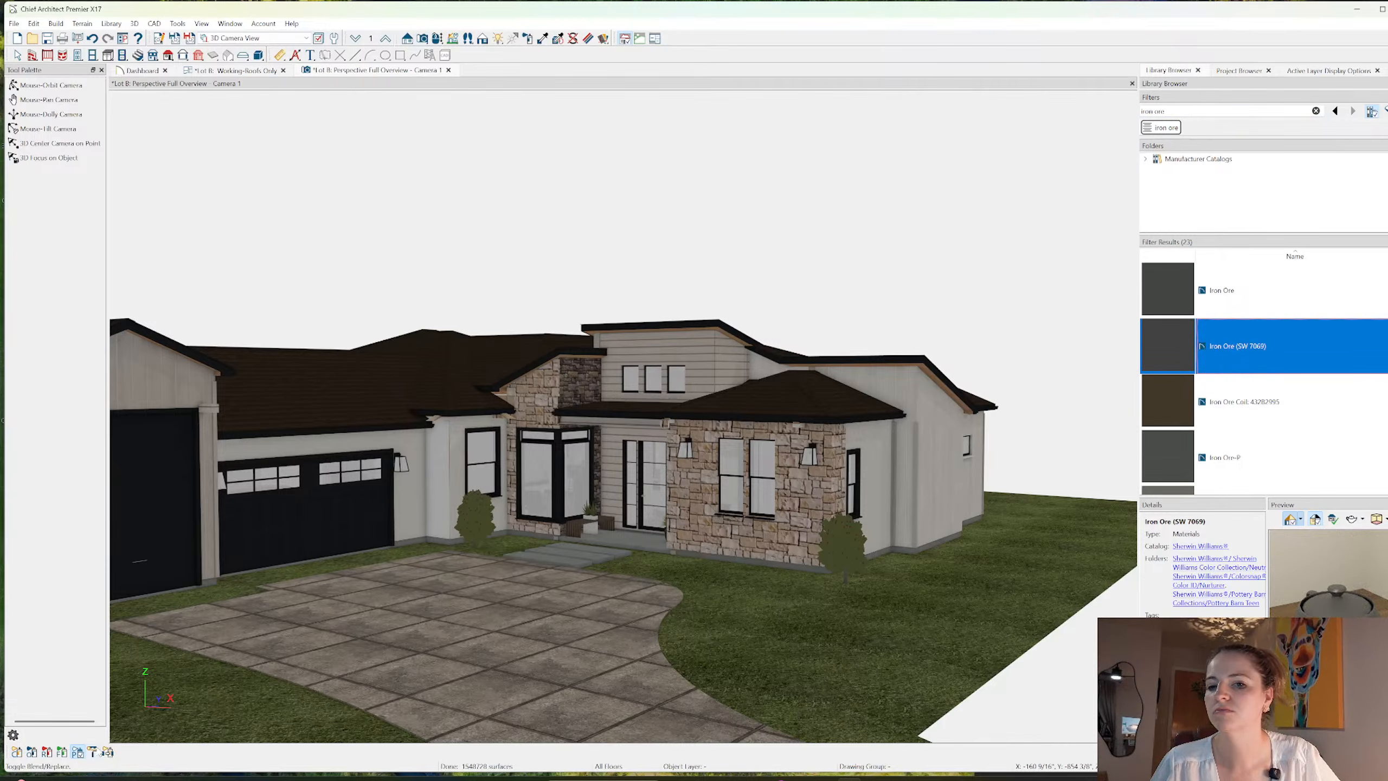
left_click(94, 753)
left_click(625, 329)
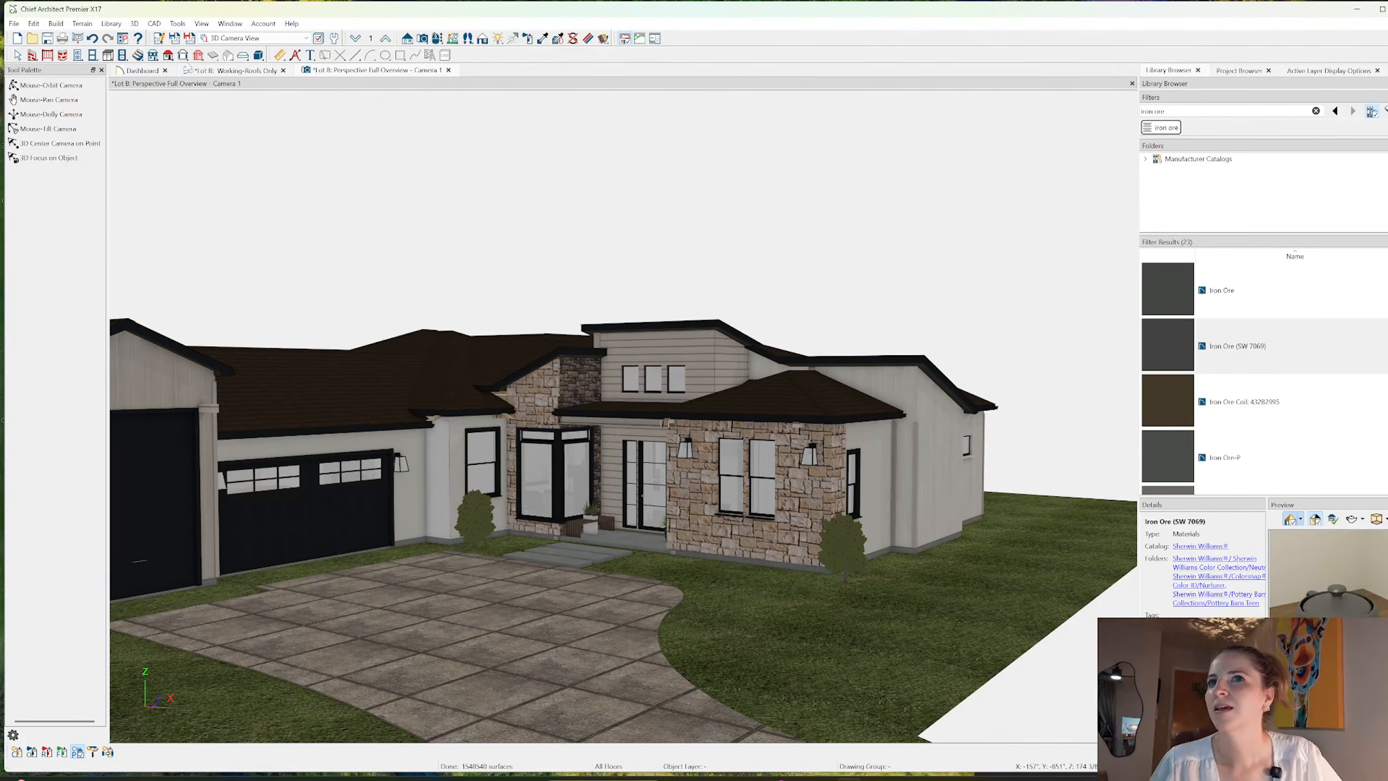
- Switch to the floor plan and load the Working-Plan saved view without saving the modified Working-Roofs Only view
left_click(186, 57)
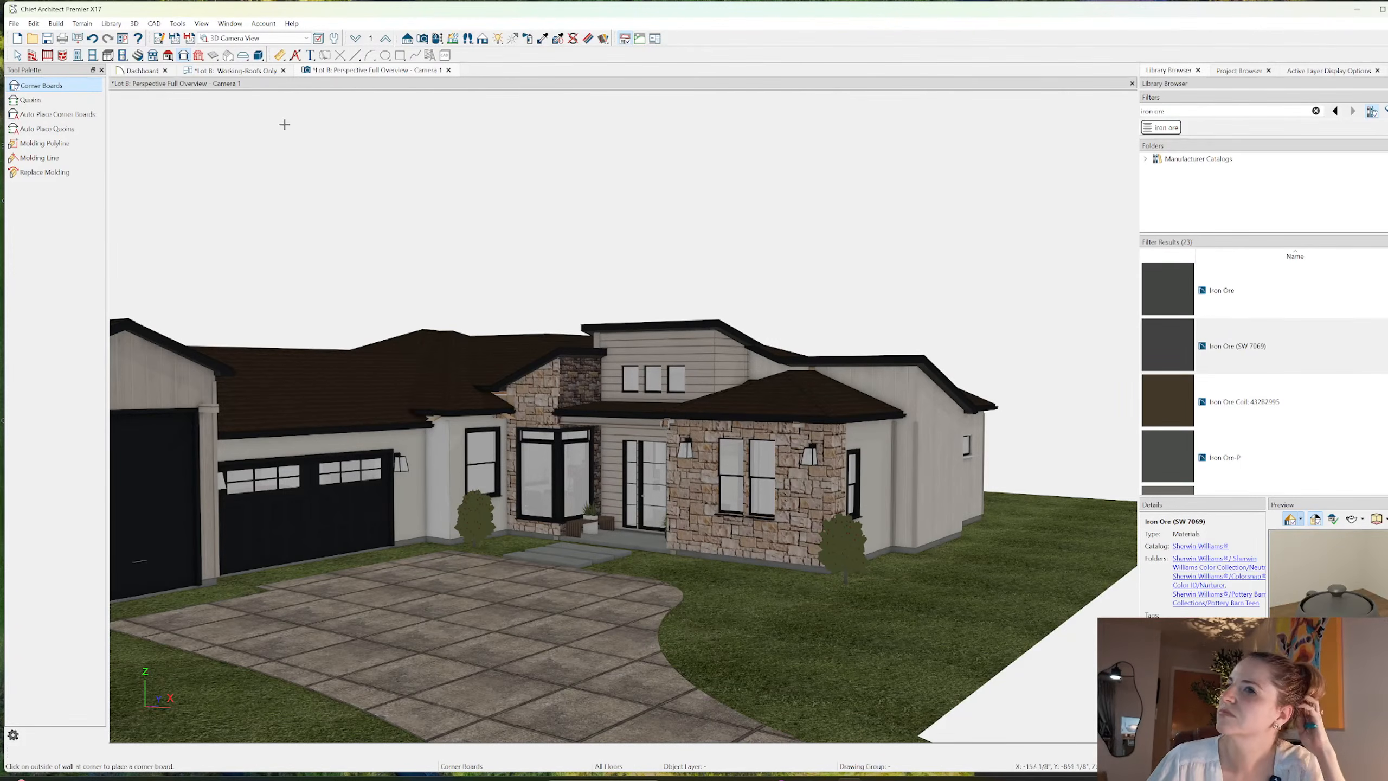
left_click(235, 70)
left_click(272, 38)
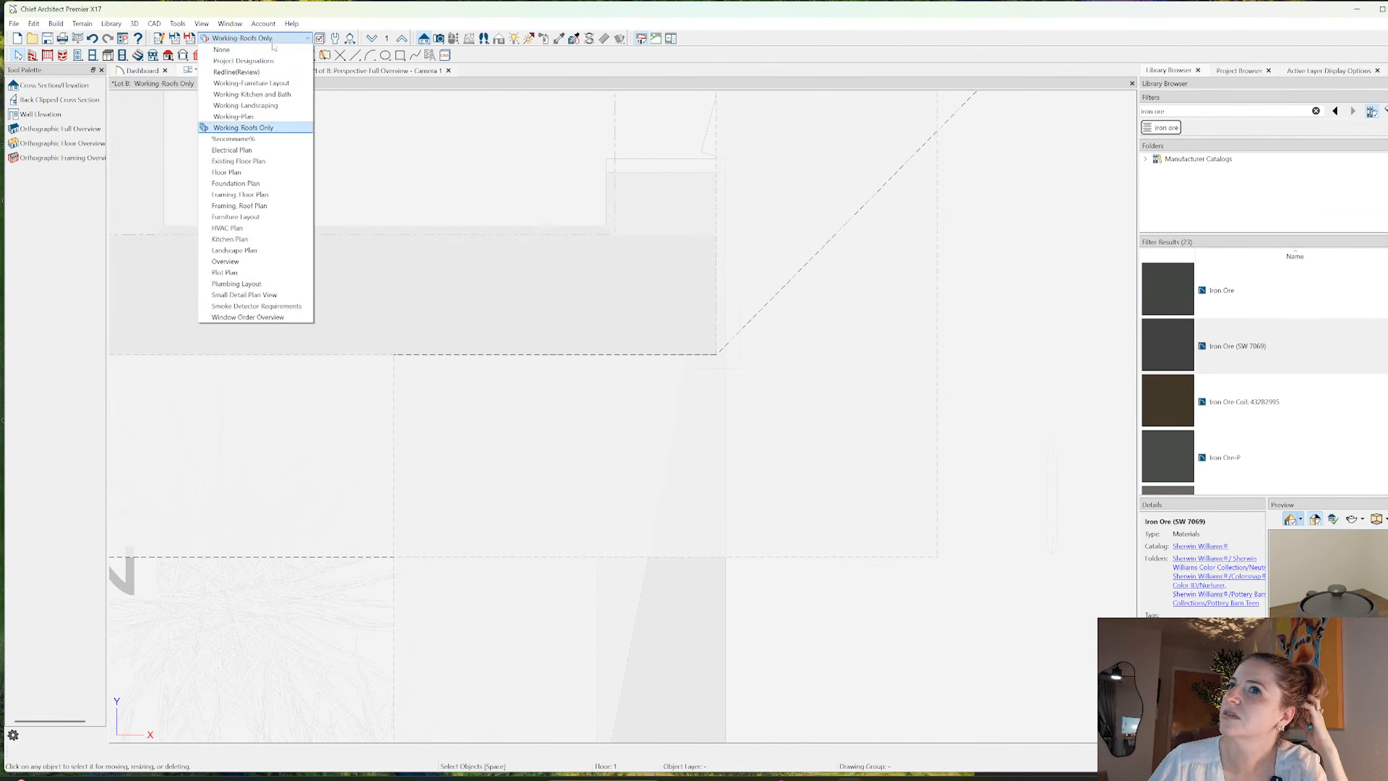
left_click(233, 116)
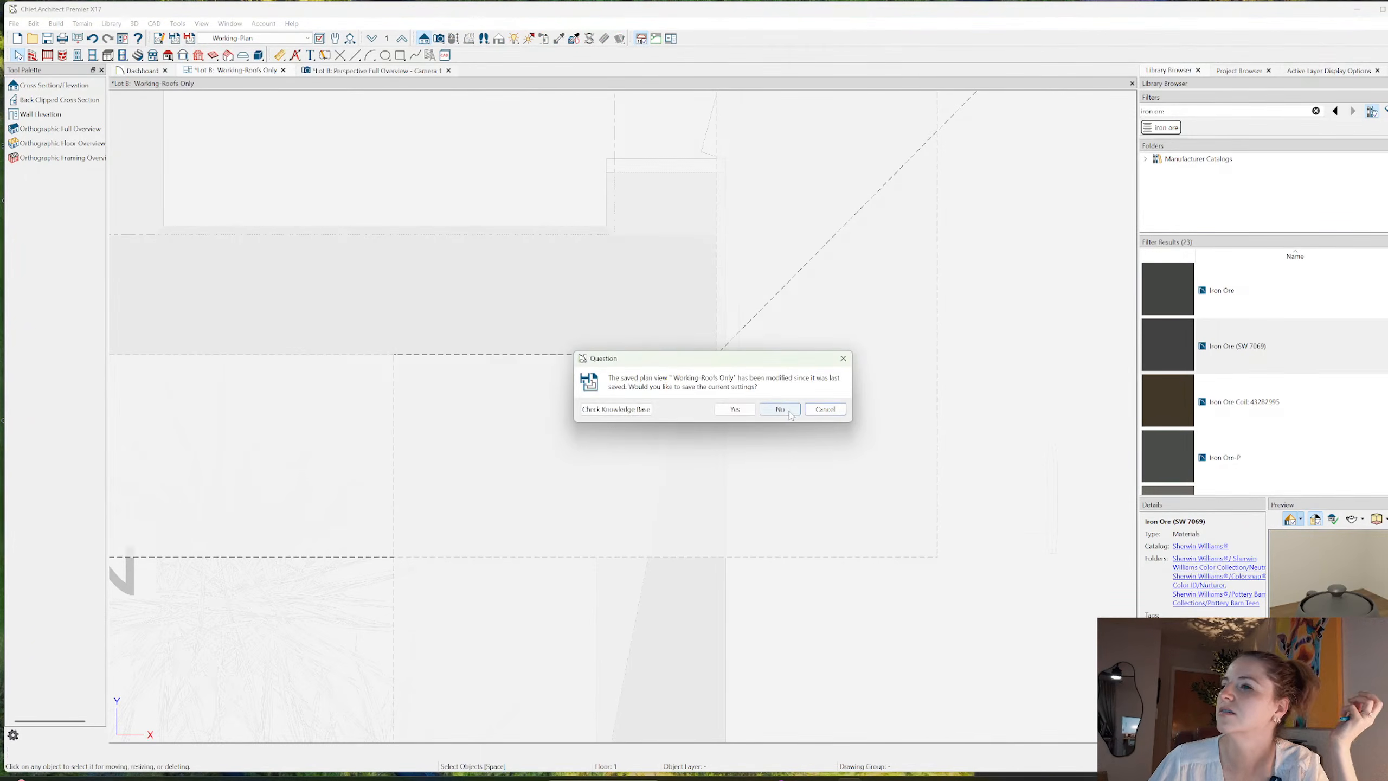
left_click(788, 410)
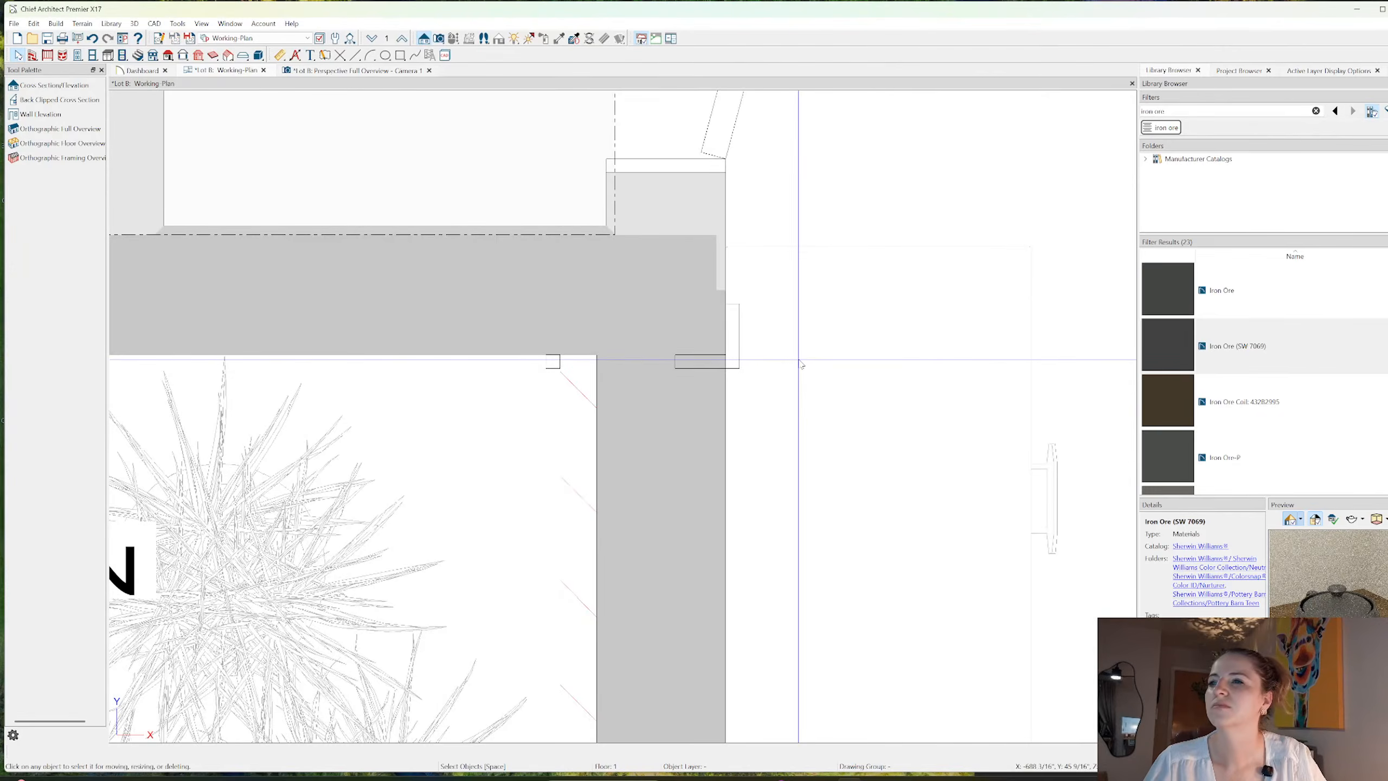
- Display floor 2 and inspect the corner board and exterior walls around the three W18 fixed windows above the entry
scroll(800, 364, "down", 5)
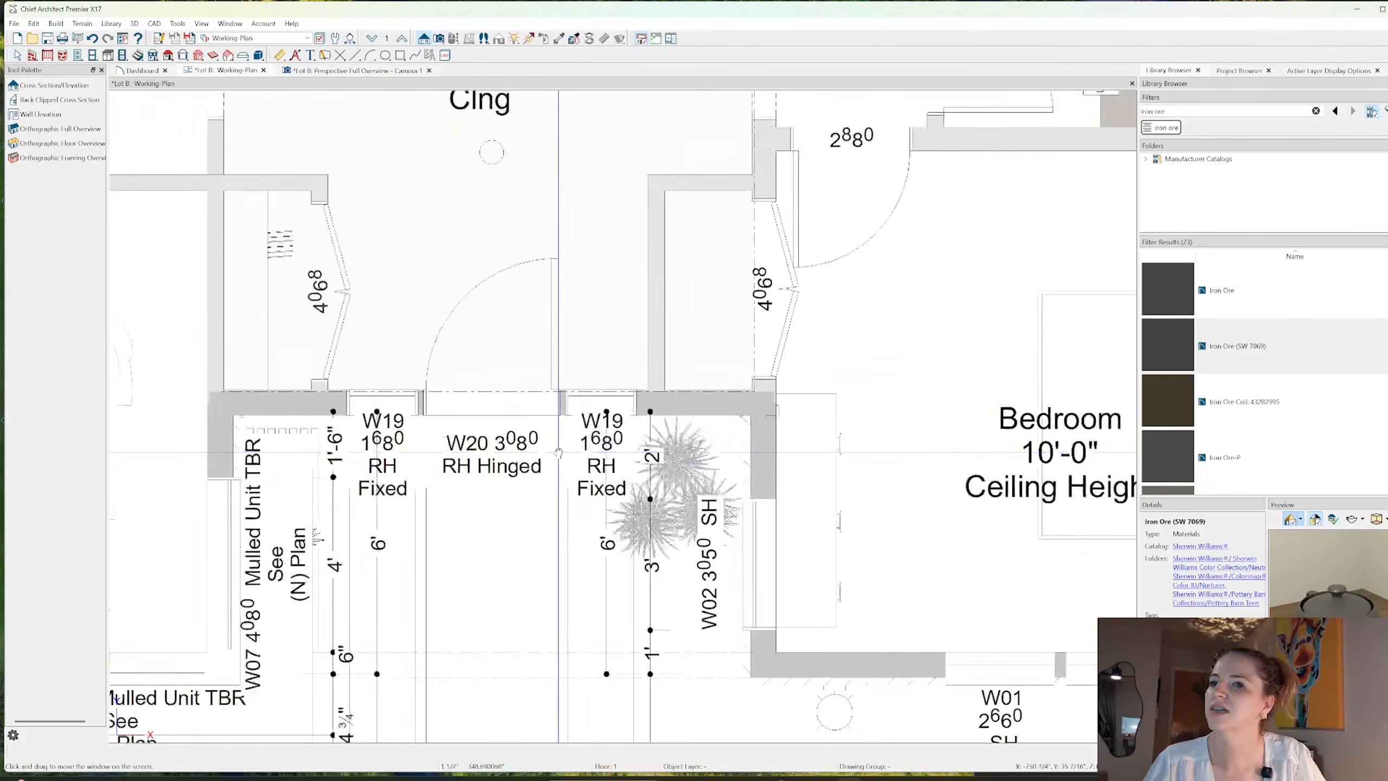
left_click(404, 41)
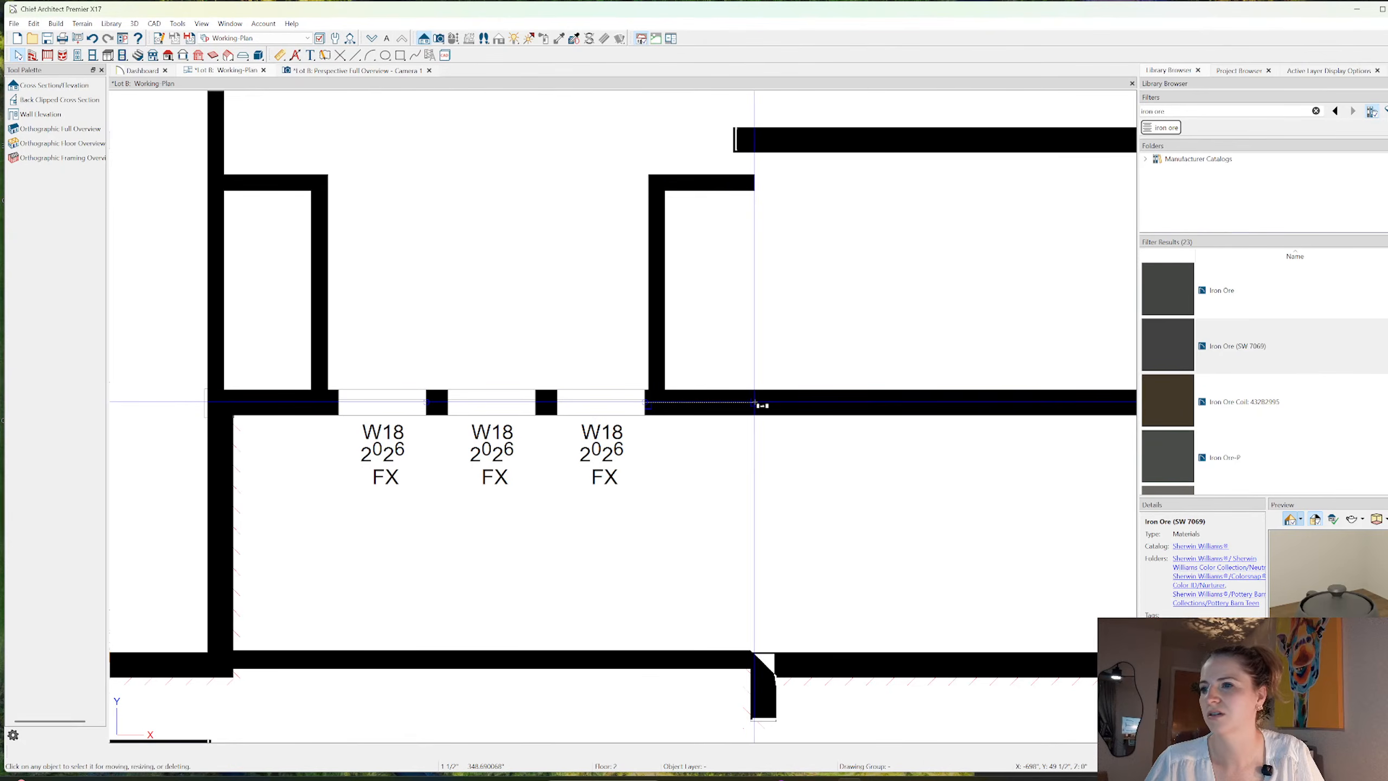
left_click(665, 388)
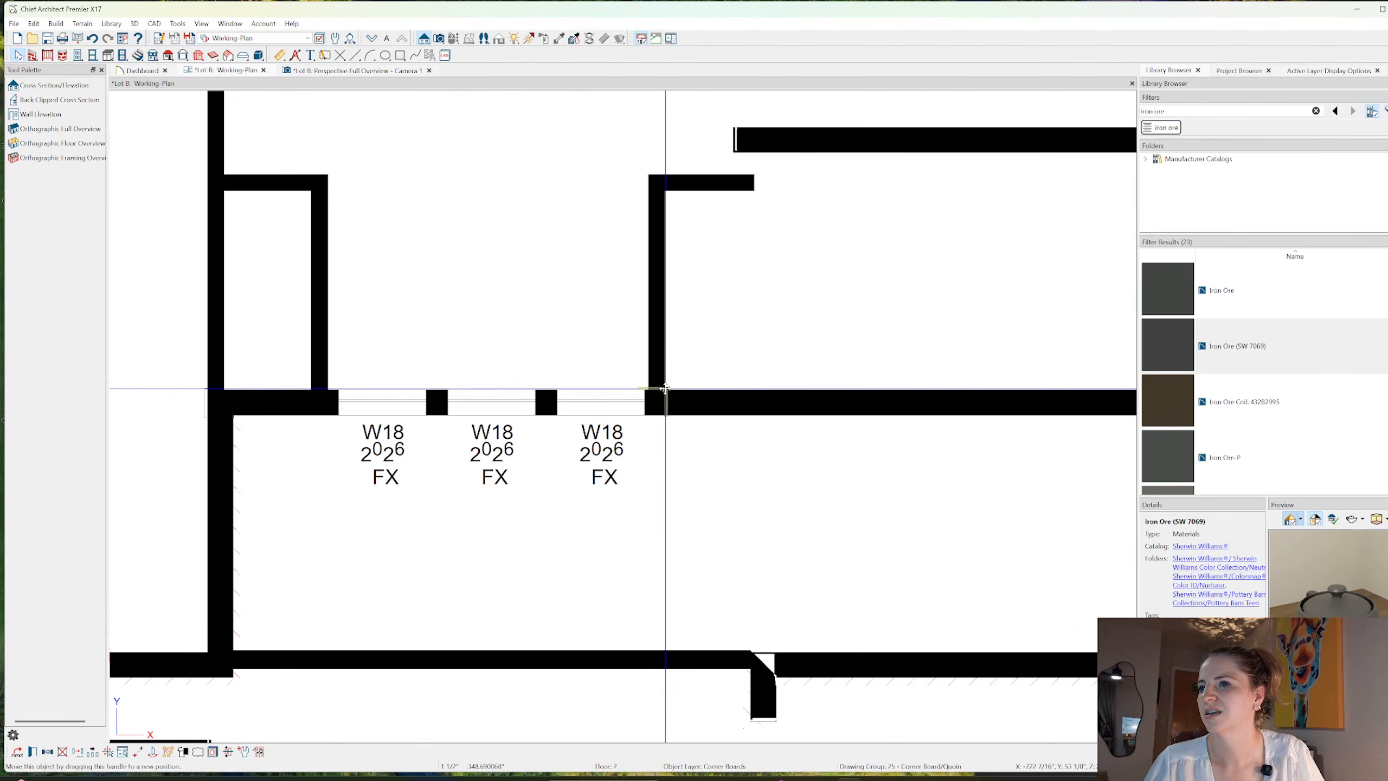
scroll(750, 284, "down", 6)
middle_click_drag(750, 171, 750, 309)
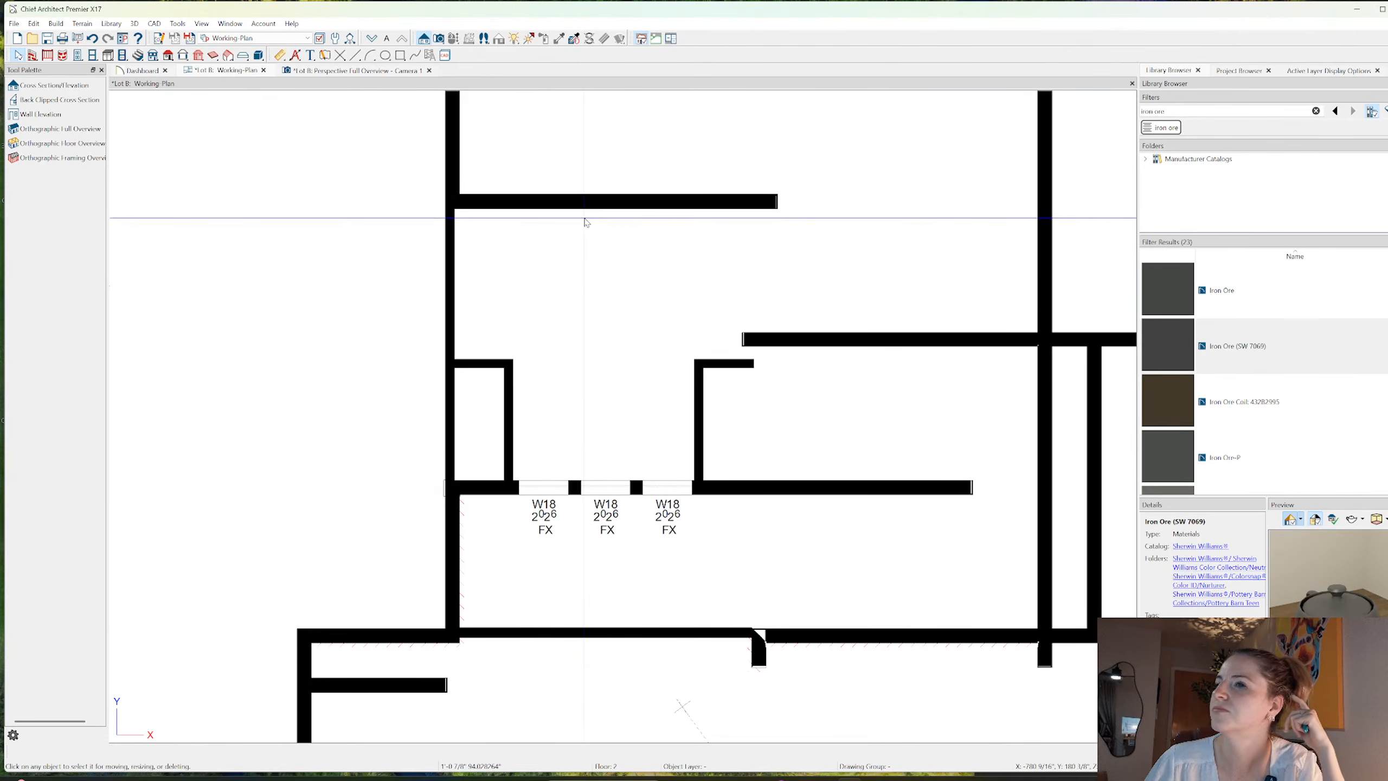
left_click(429, 237)
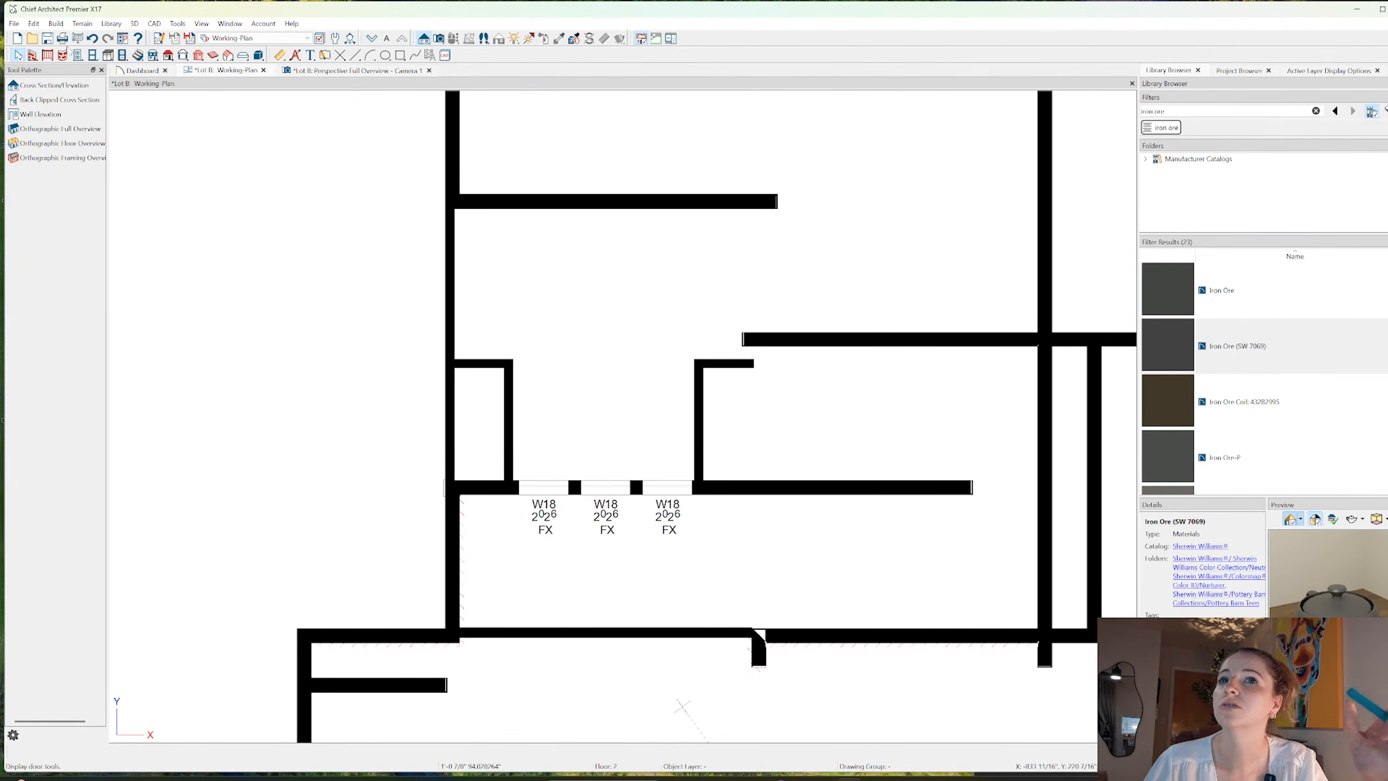
- Turn on the reference floor display and draw a straight exterior wall on floor 2 between the open wall end and the window wall
left_click(32, 56)
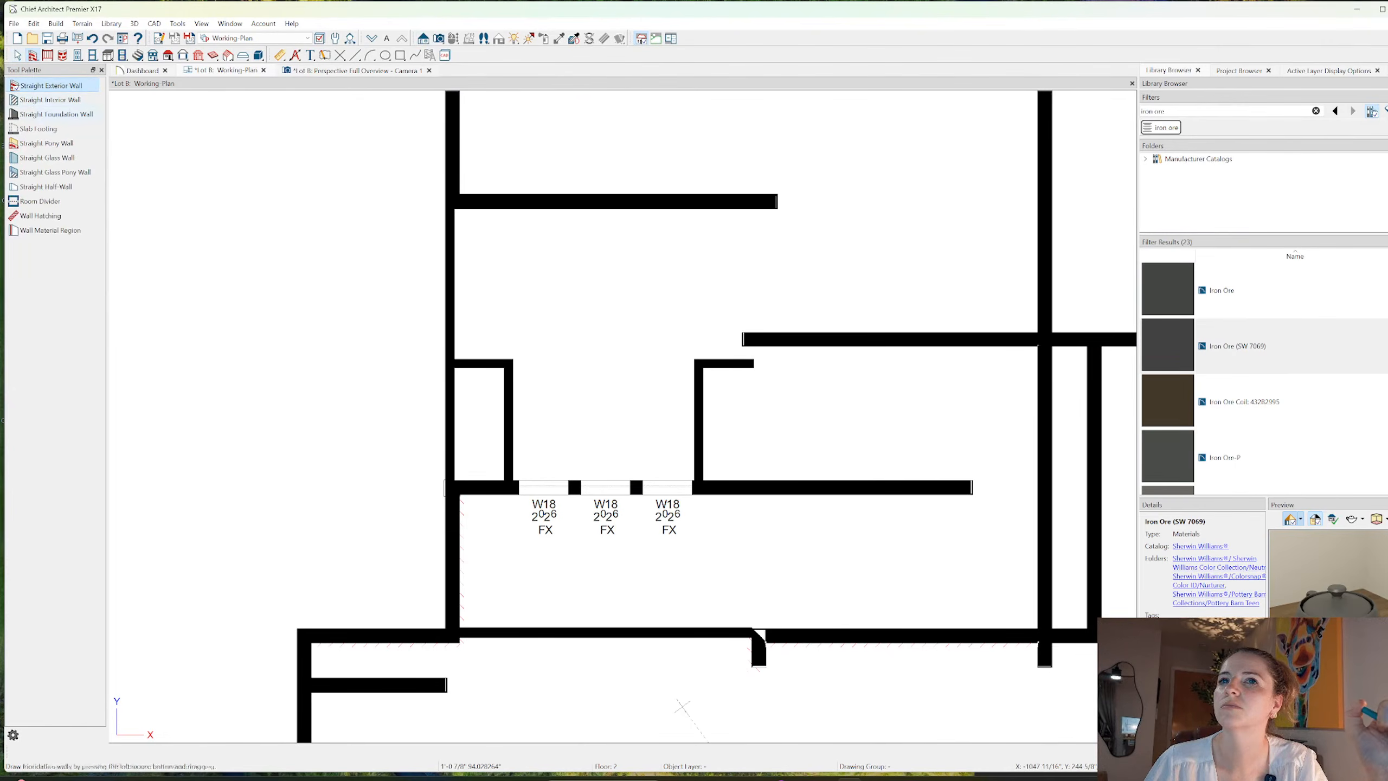
key("F9")
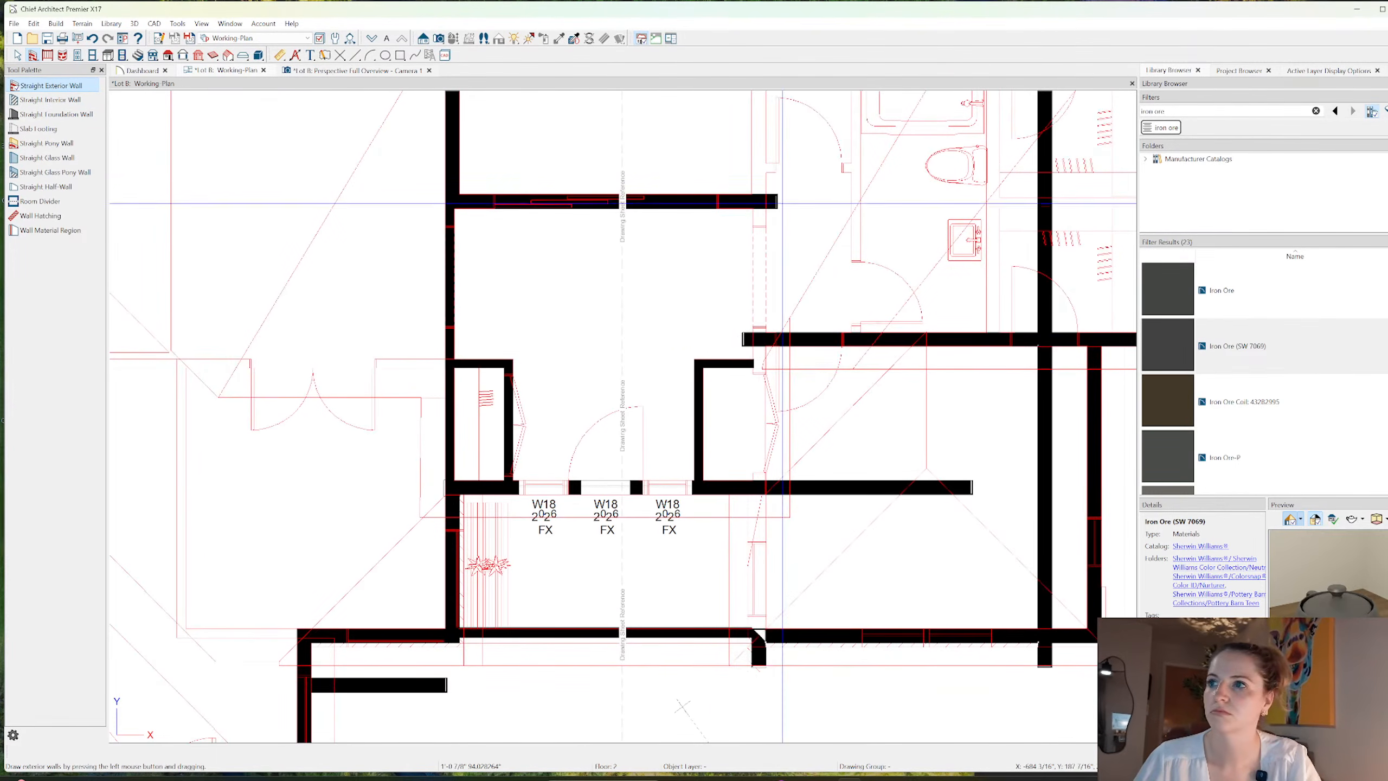
left_click_drag(767, 201, 787, 483)
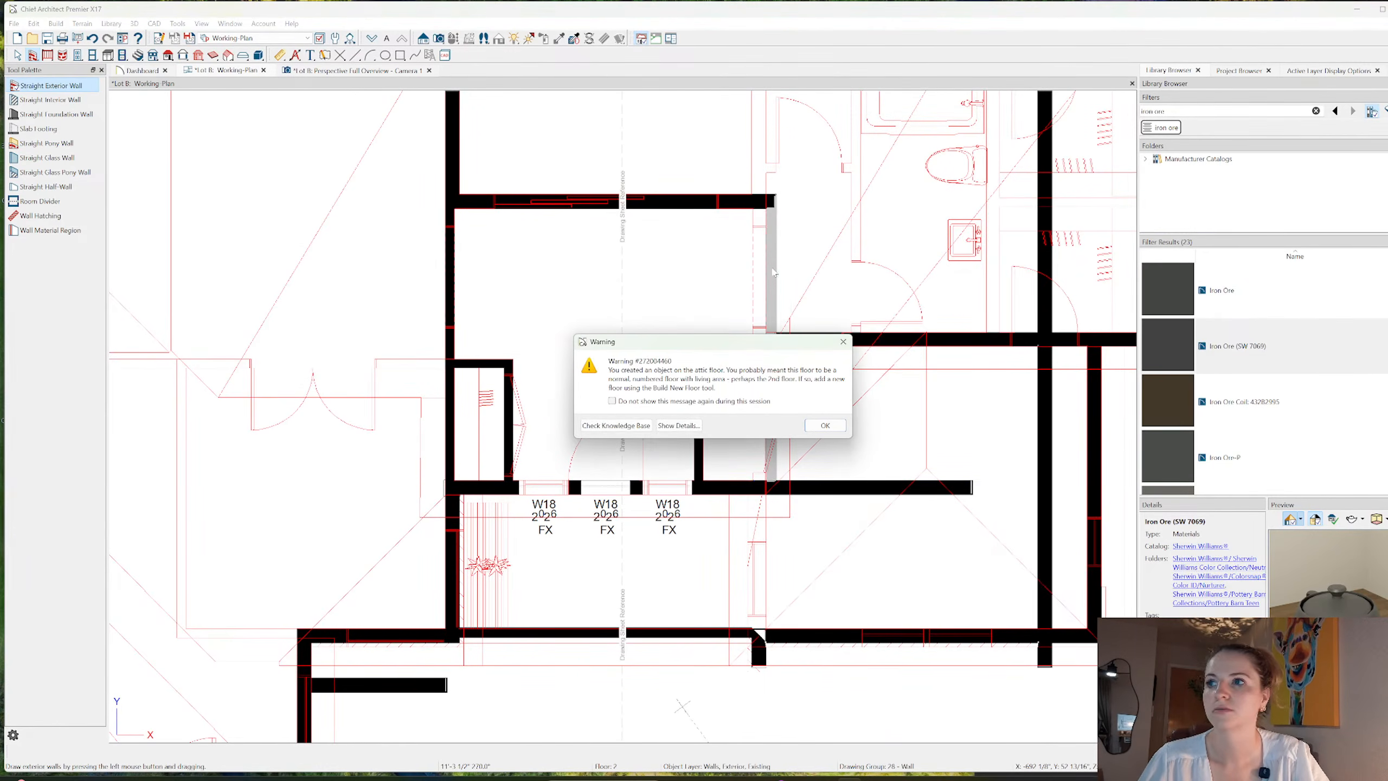
left_click(820, 427)
- Change both segments of the new connecting wall to attic walls in their specification
key("space")
left_click(774, 303)
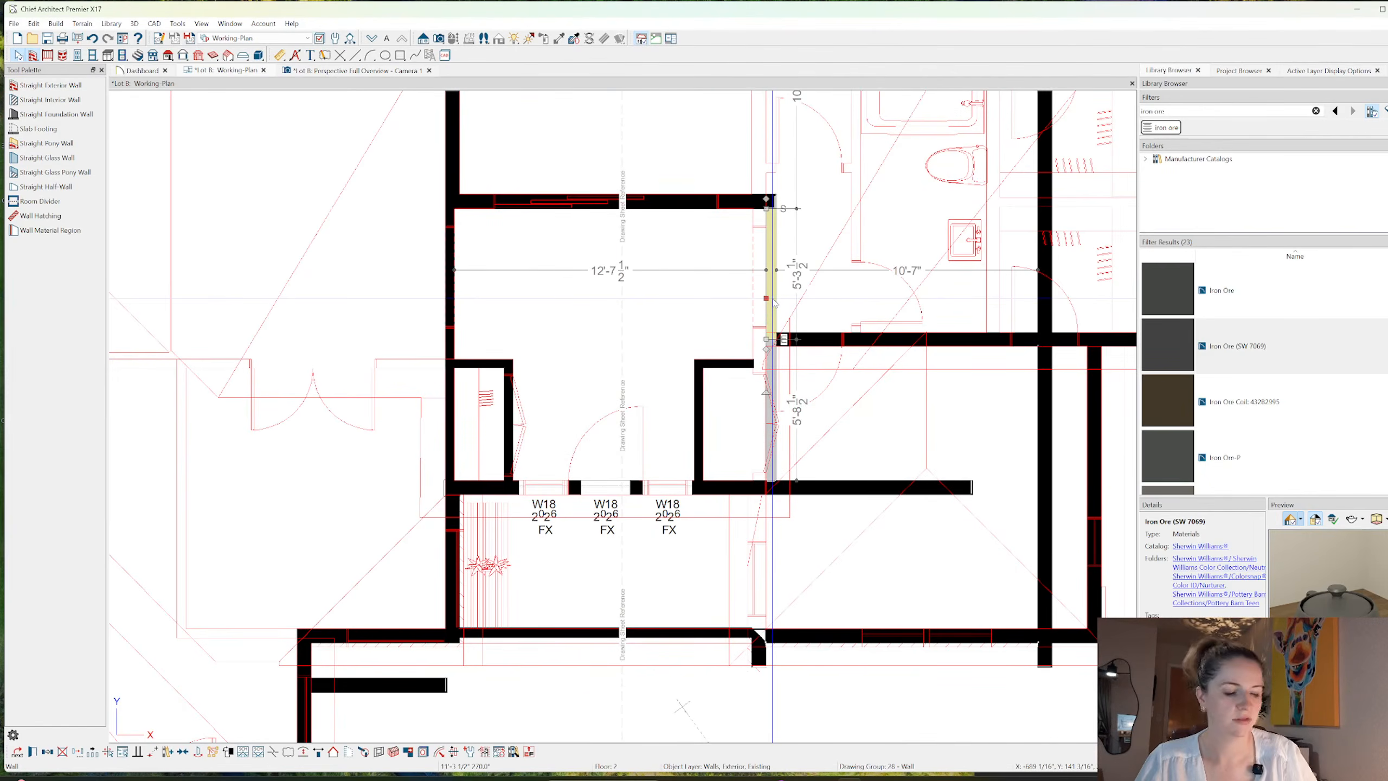
left_click(771, 438, "shift")
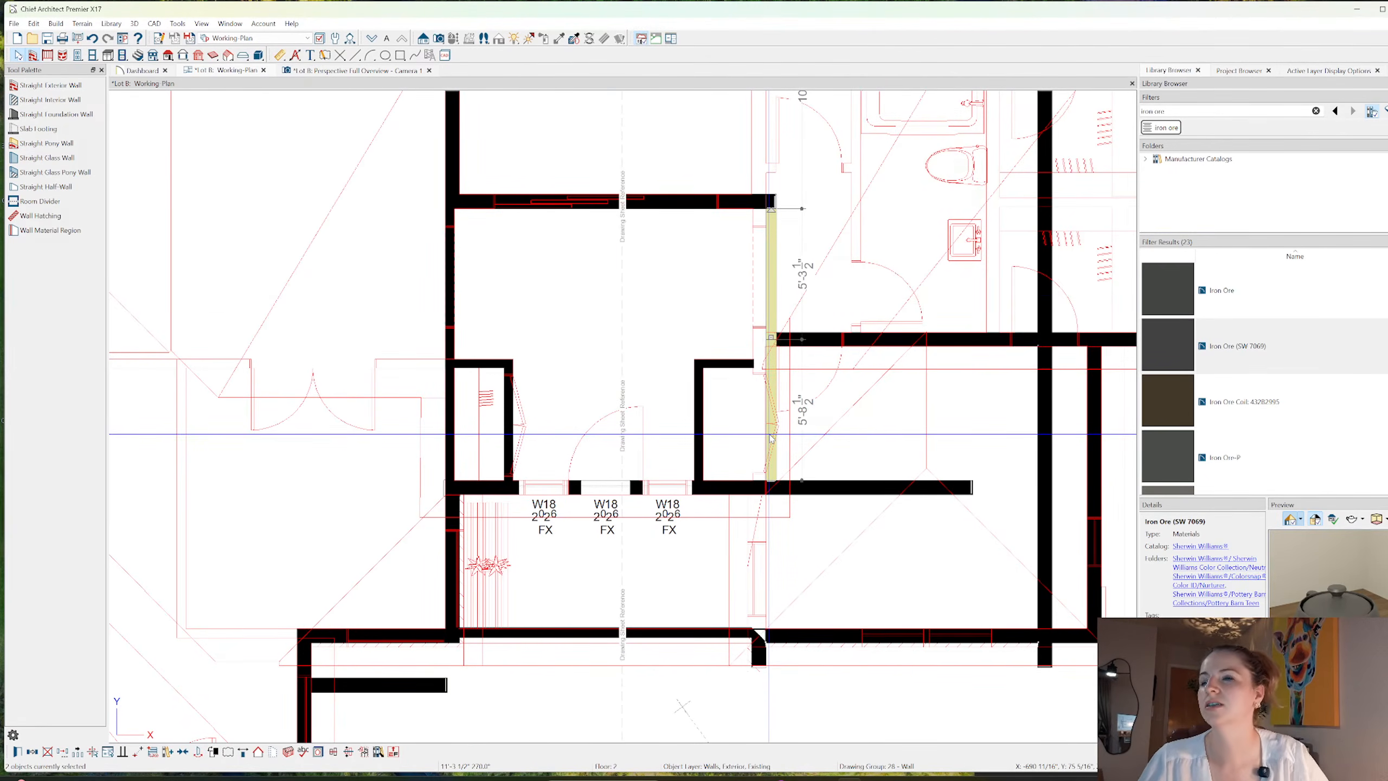
key("ctrl+e")
left_click(561, 201)
key("Return")
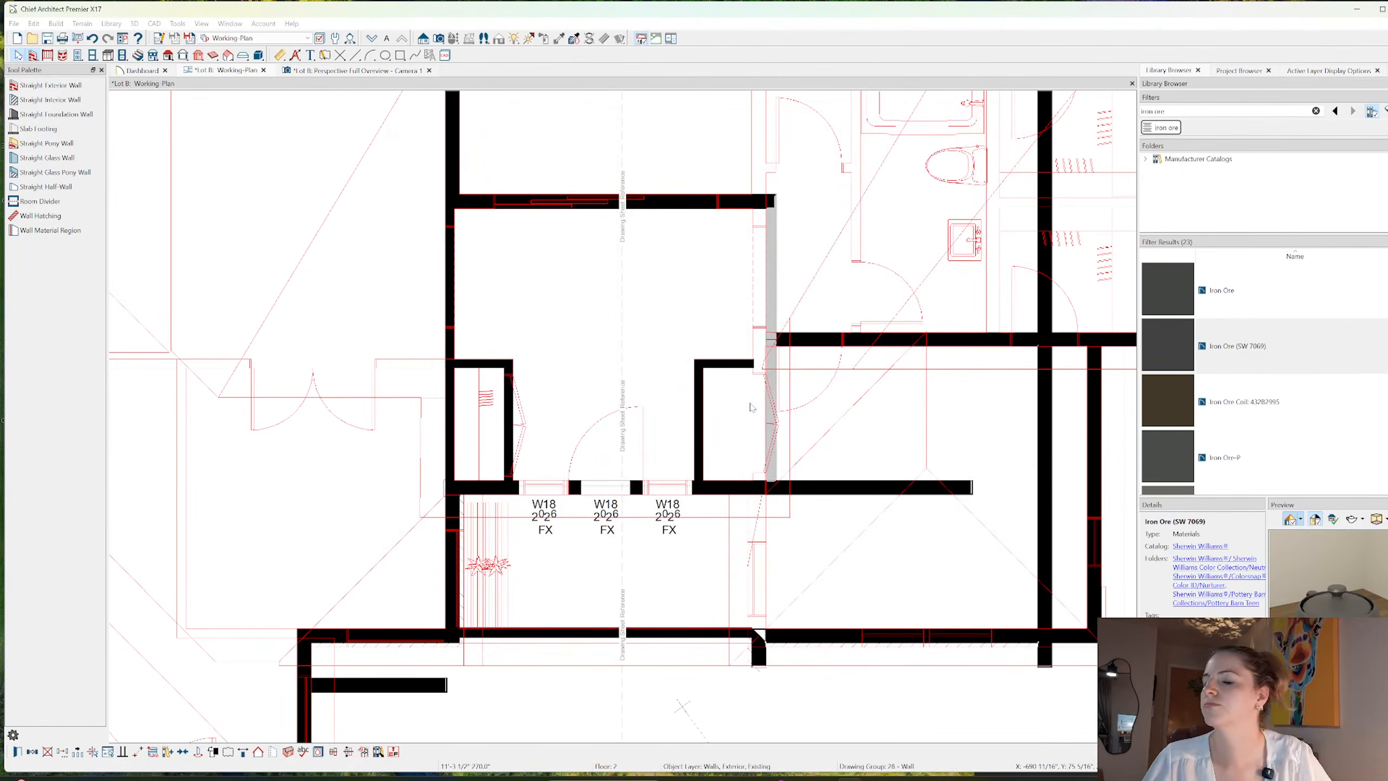
- Move both attic wall segments into line with the reference wall of the floor below, closing the entry's raised volume
left_click(775, 296)
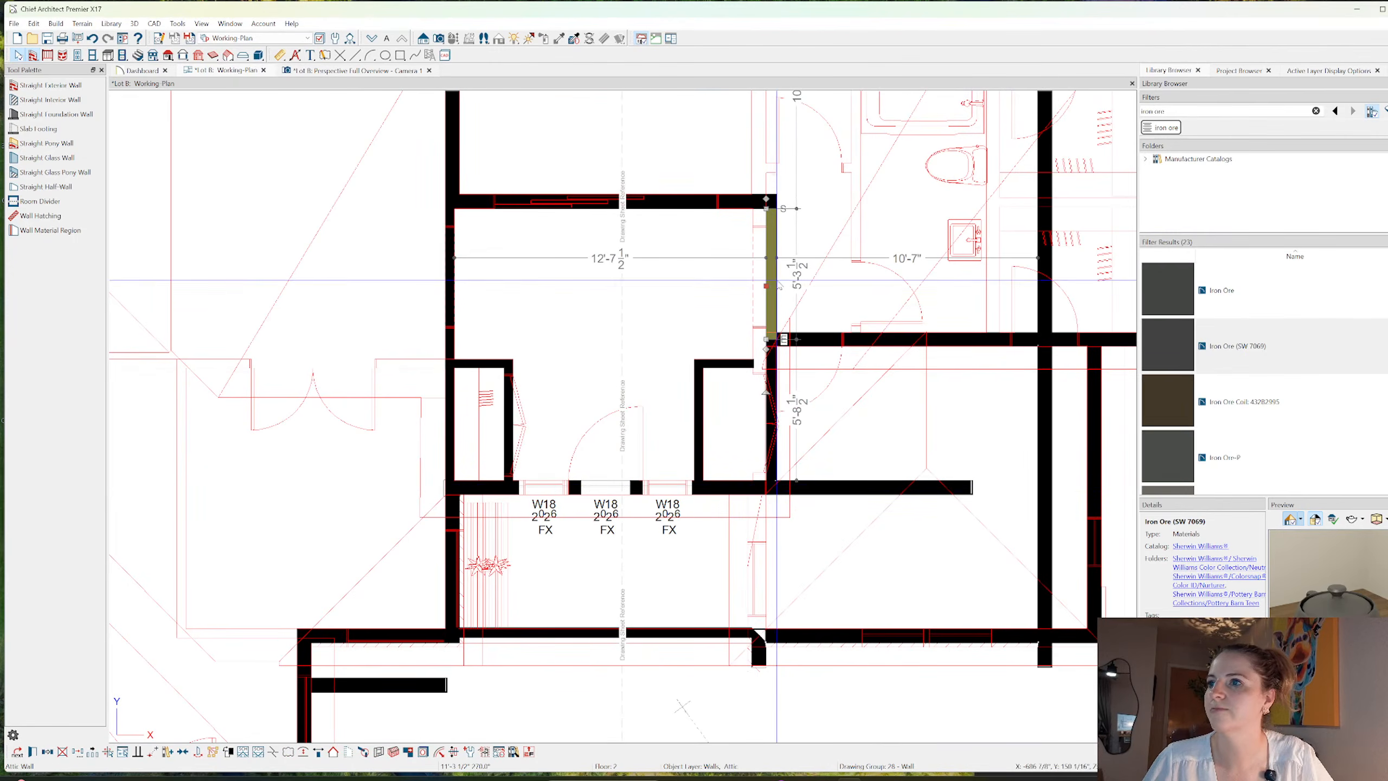
left_click_drag(765, 285, 756, 279)
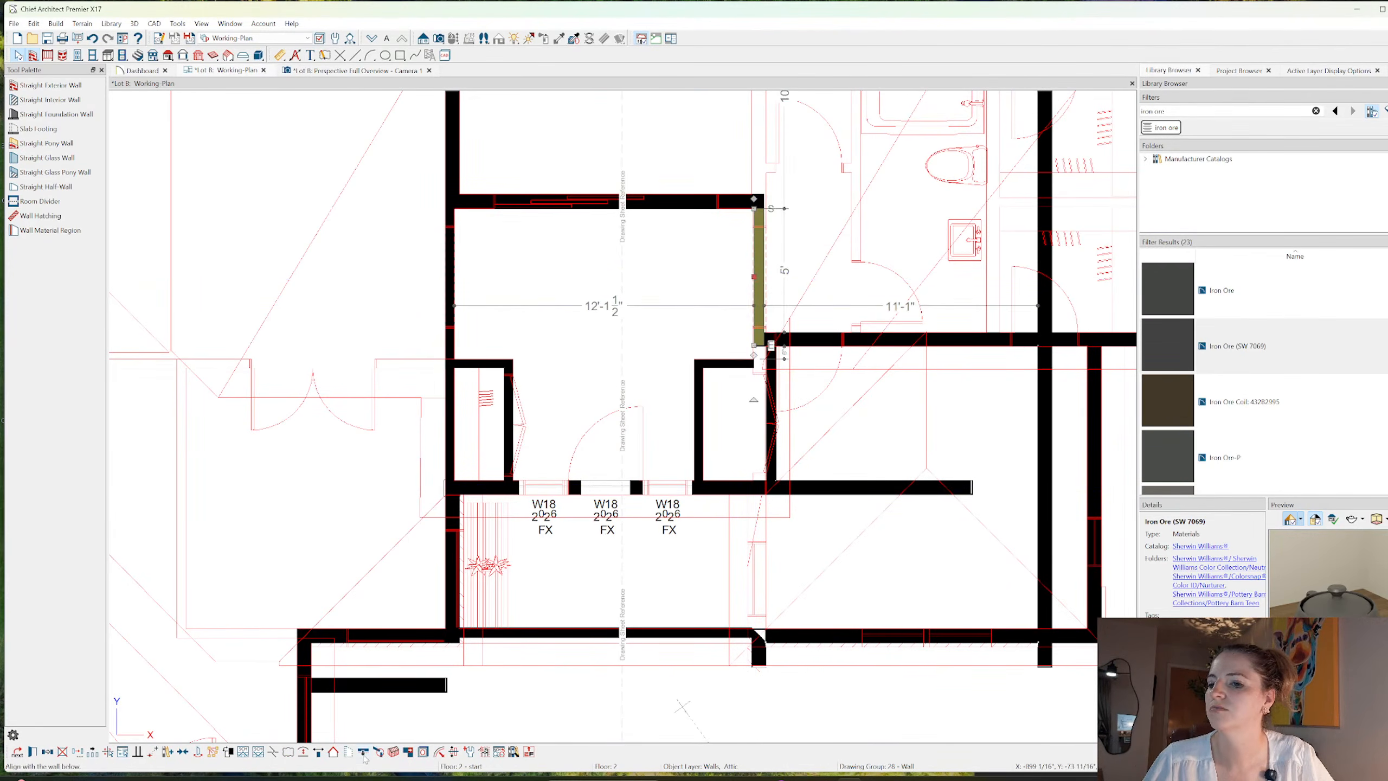
left_click(771, 402)
left_click_drag(767, 401, 753, 370)
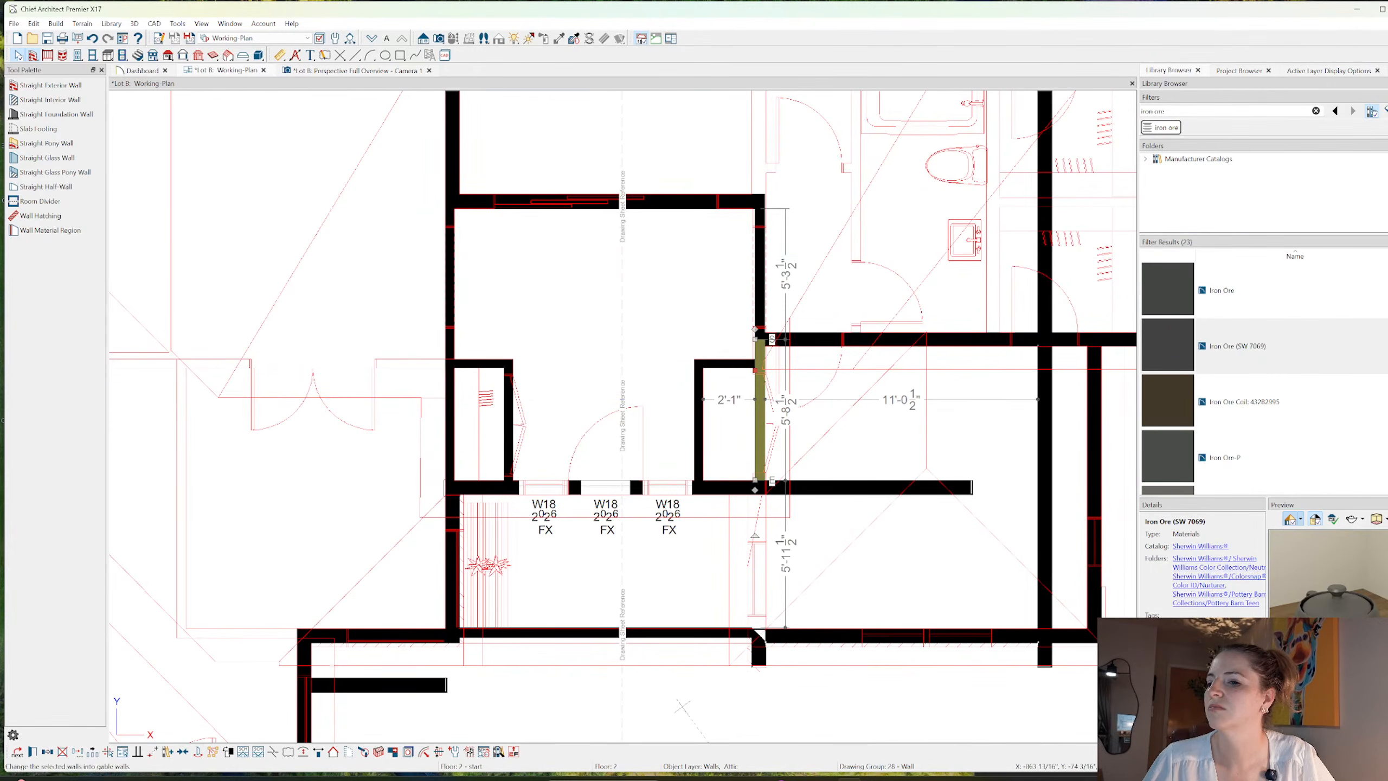
- Place a corner board at the raised entry wall's outside corner, working in plan and in the 3D camera view
left_click(183, 54)
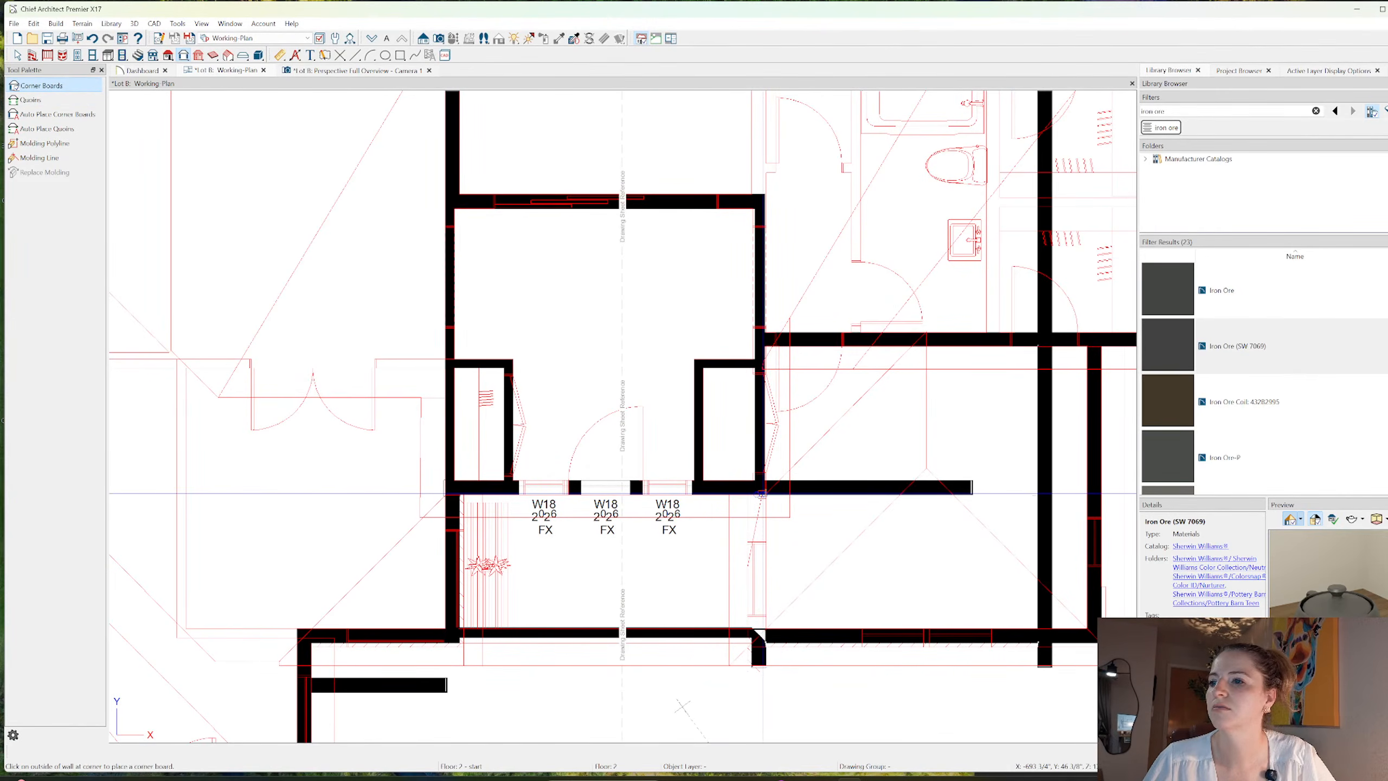
left_click(358, 70)
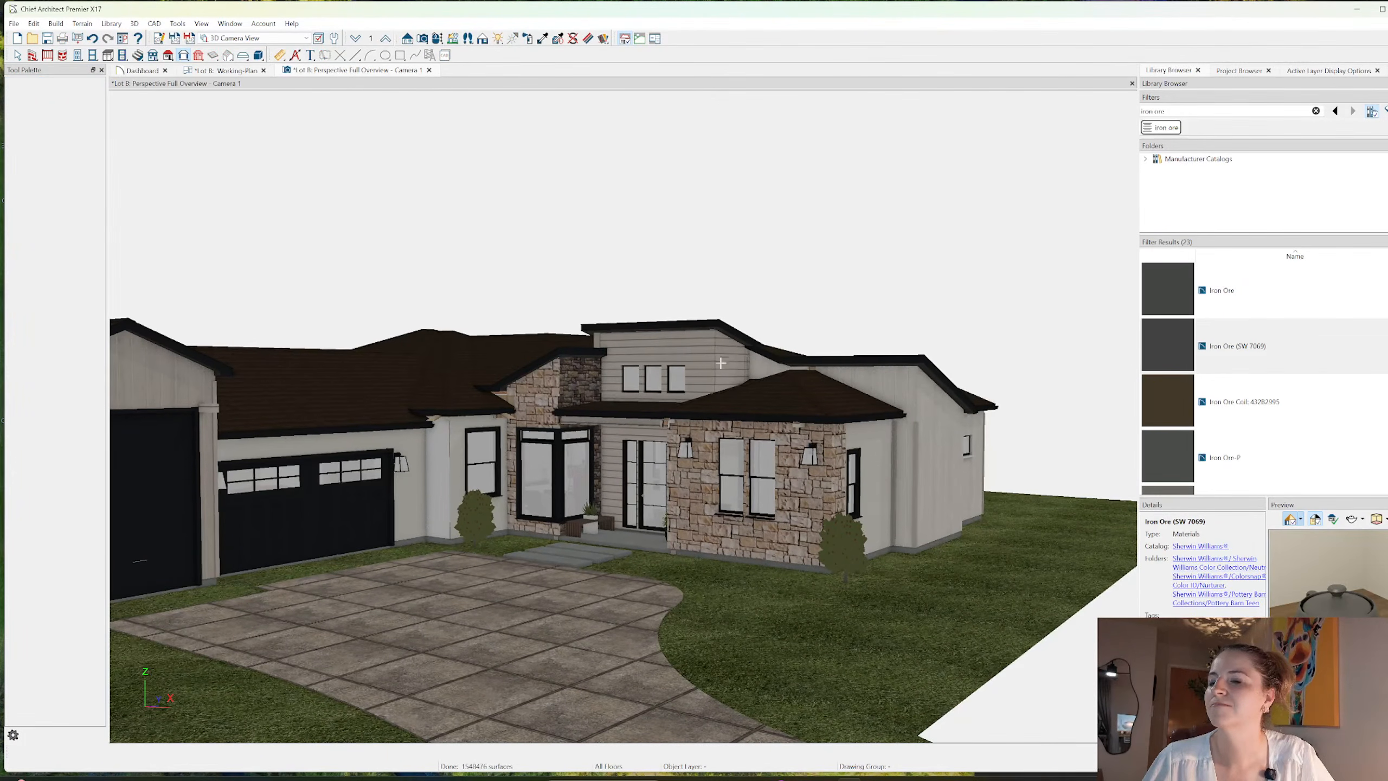
scroll(718, 364, "up", 5)
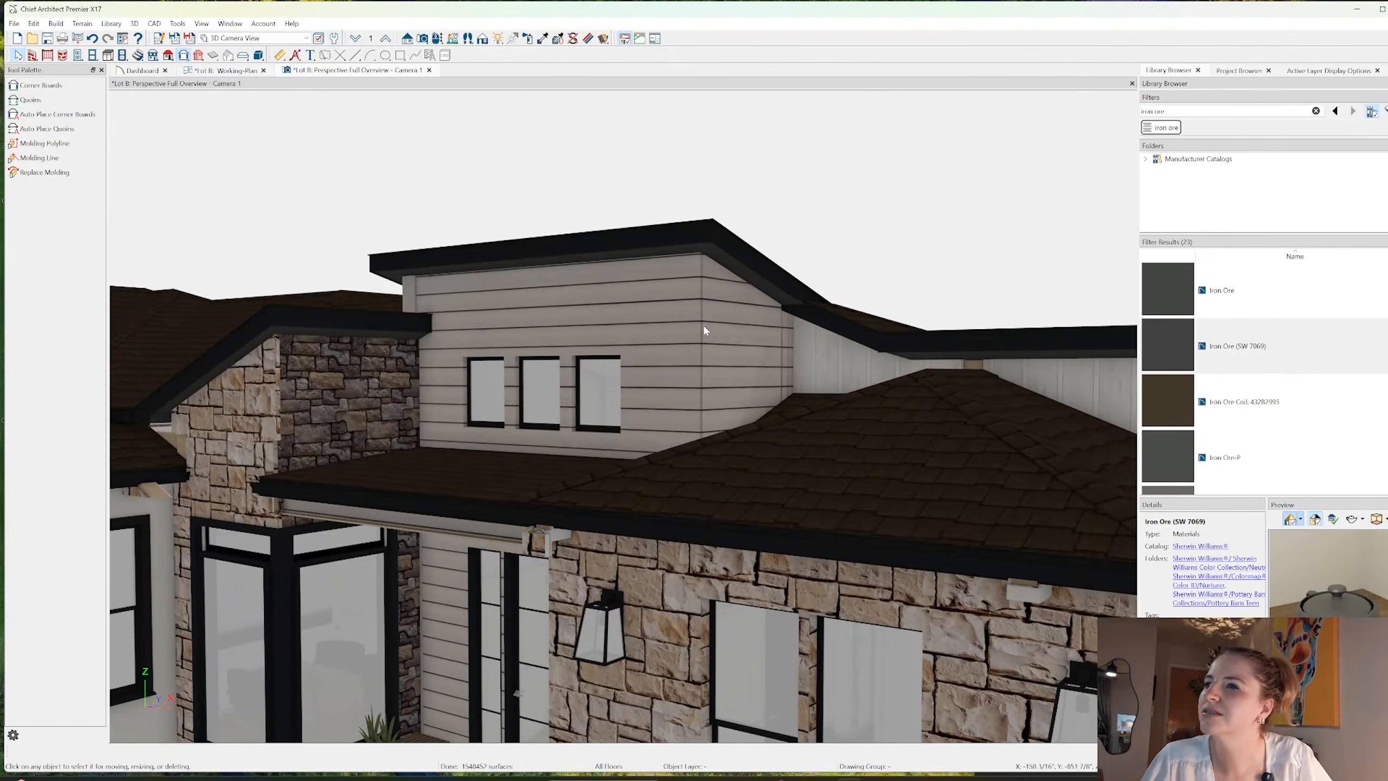
left_click(57, 84)
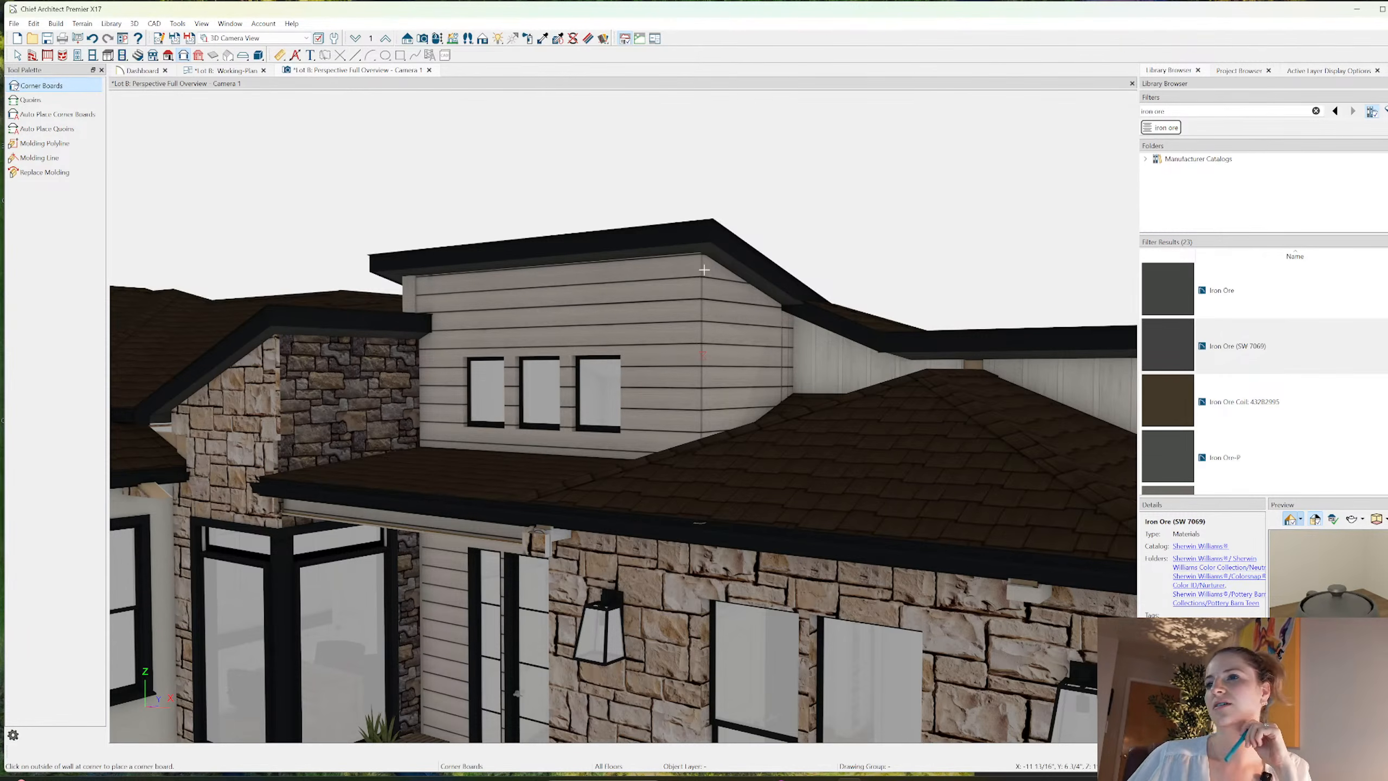
left_click(437, 38)
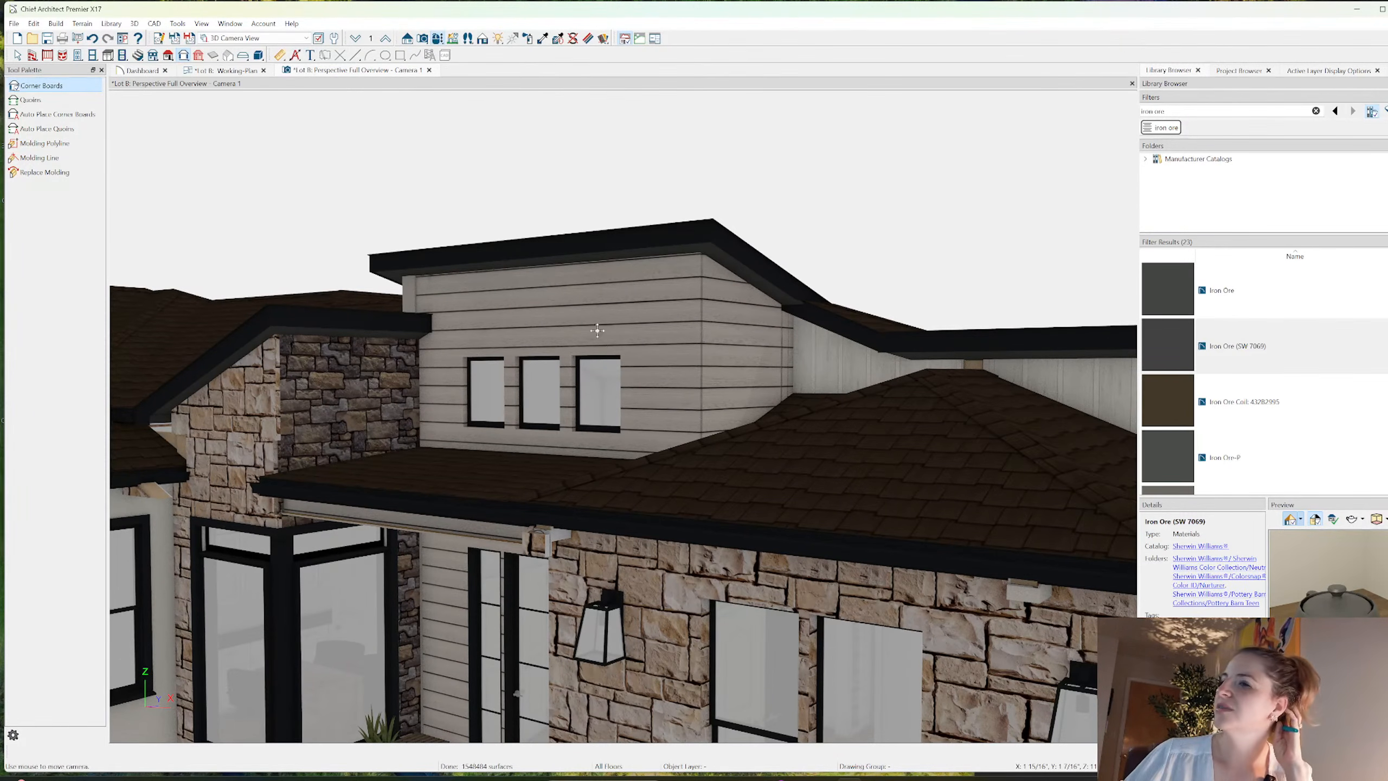
left_click_drag(669, 350, 644, 320)
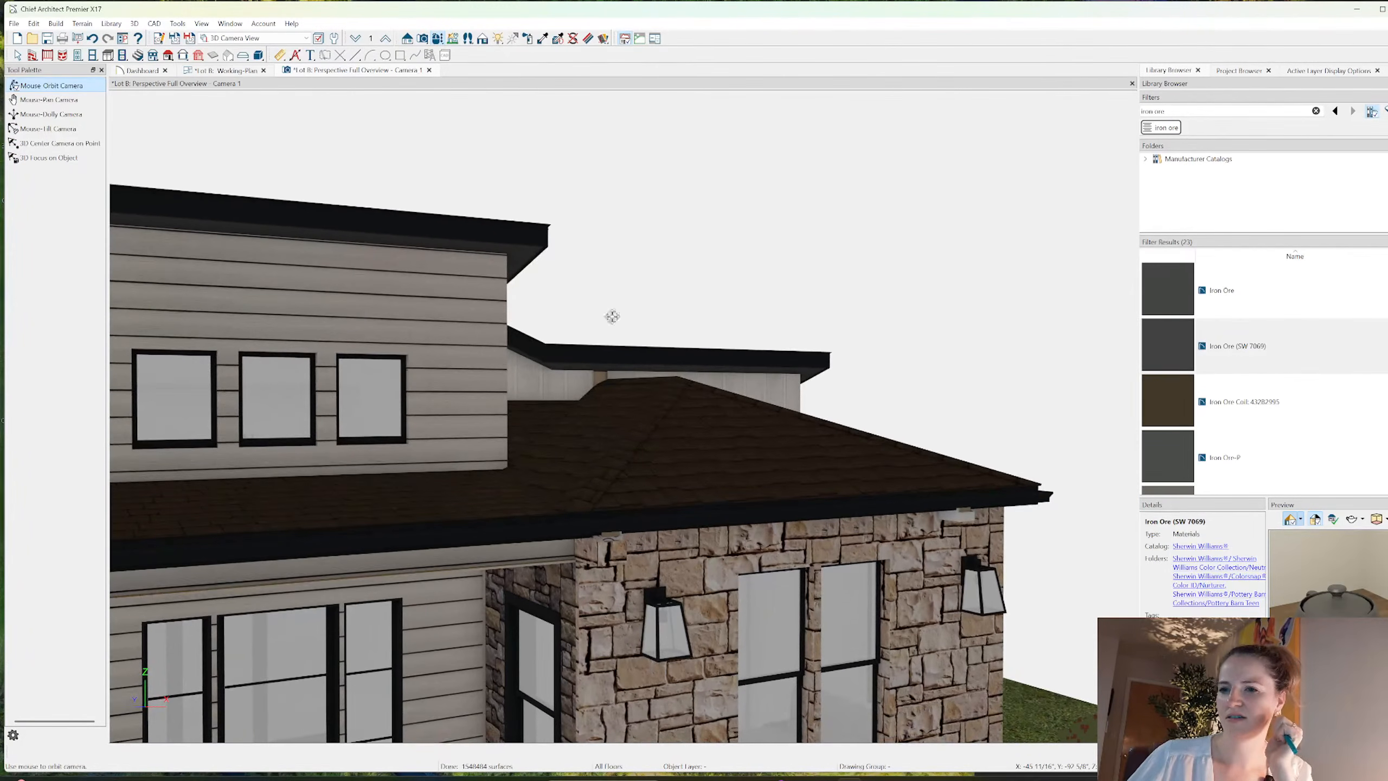
- Try to stretch the corner board beside the porch's stone wall up to the eave of the raised entry roof
left_click(18, 55)
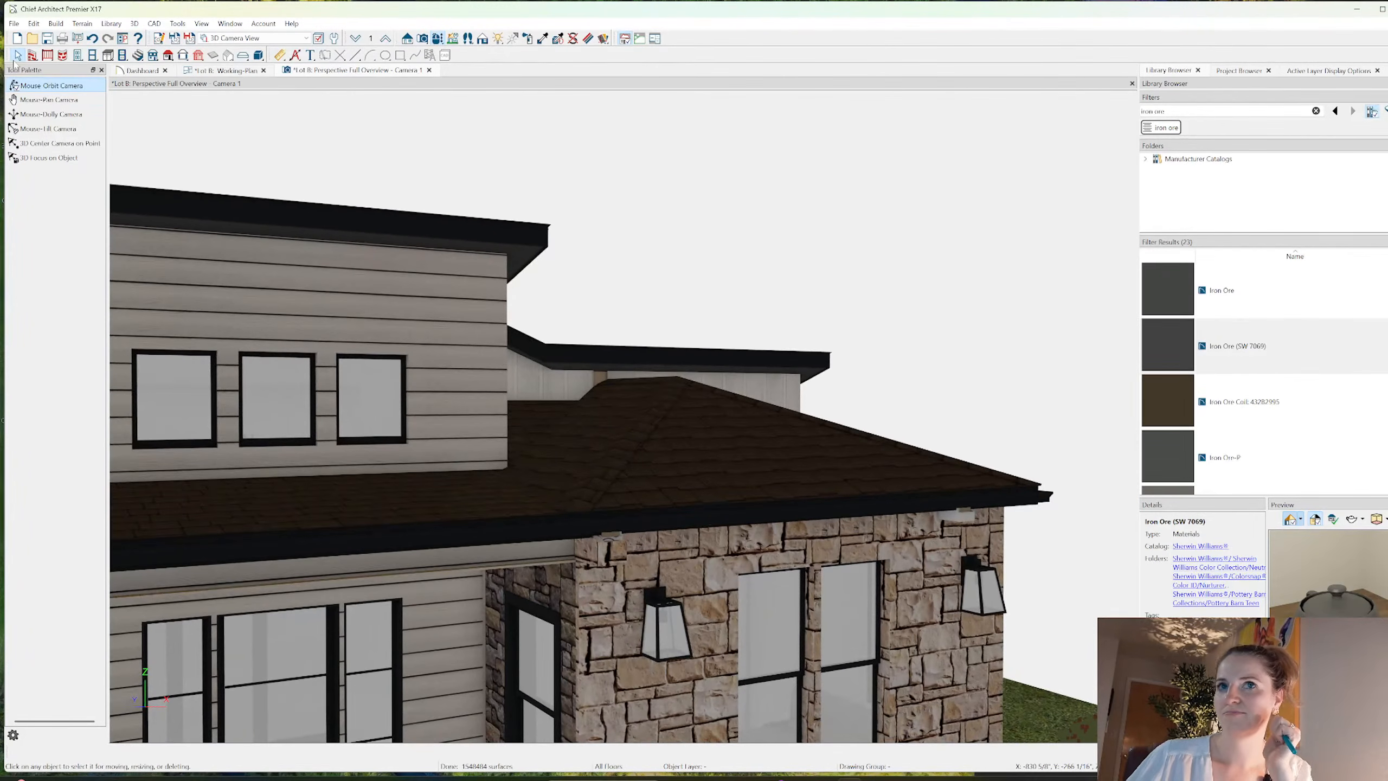
left_click(483, 621)
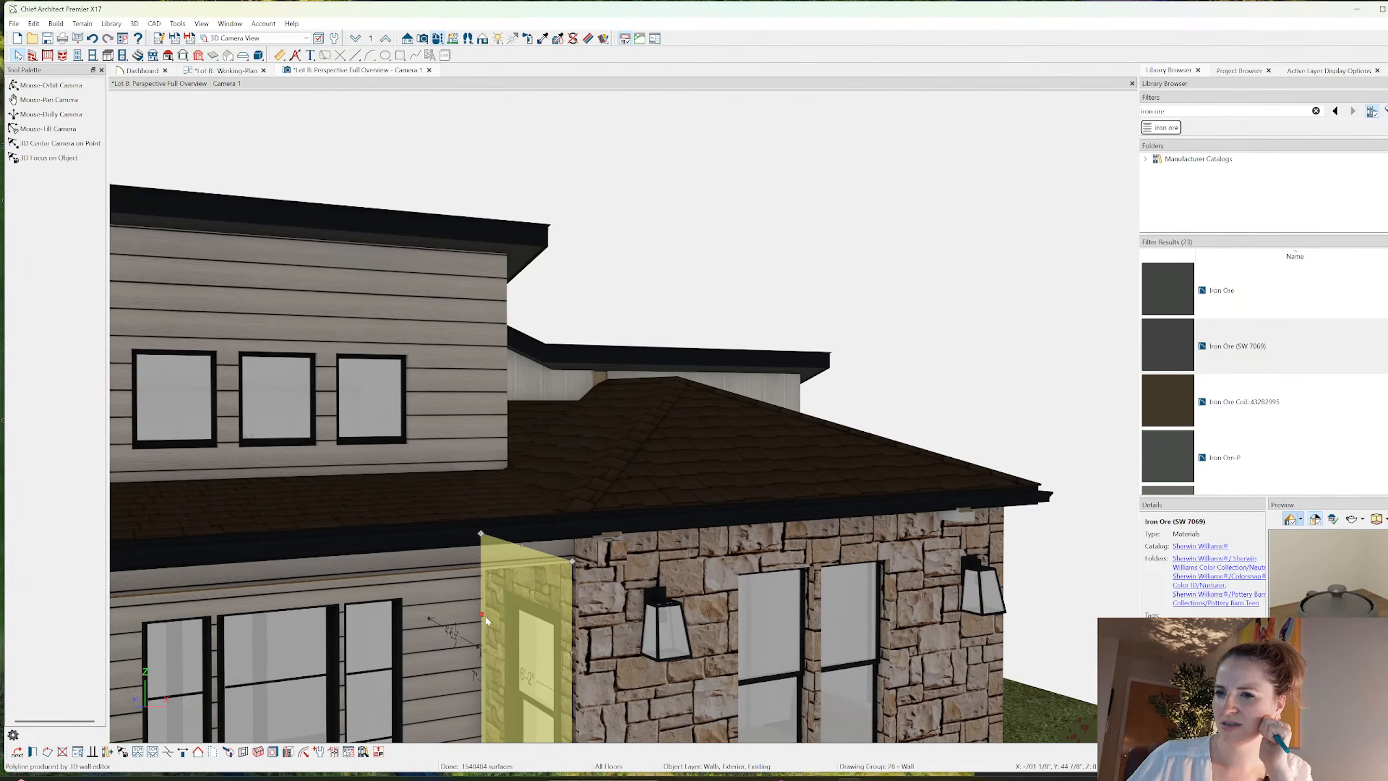
left_click(483, 607)
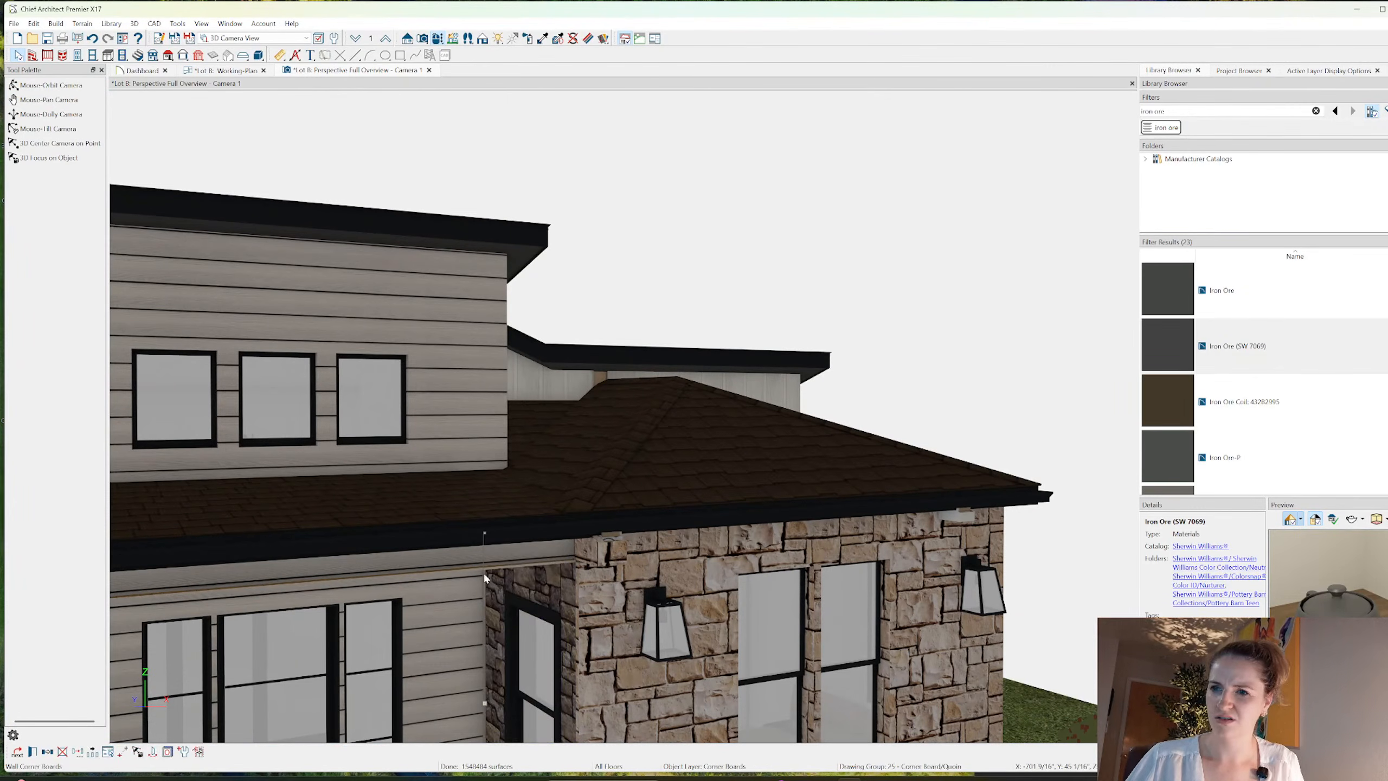
left_click_drag(483, 531, 524, 355)
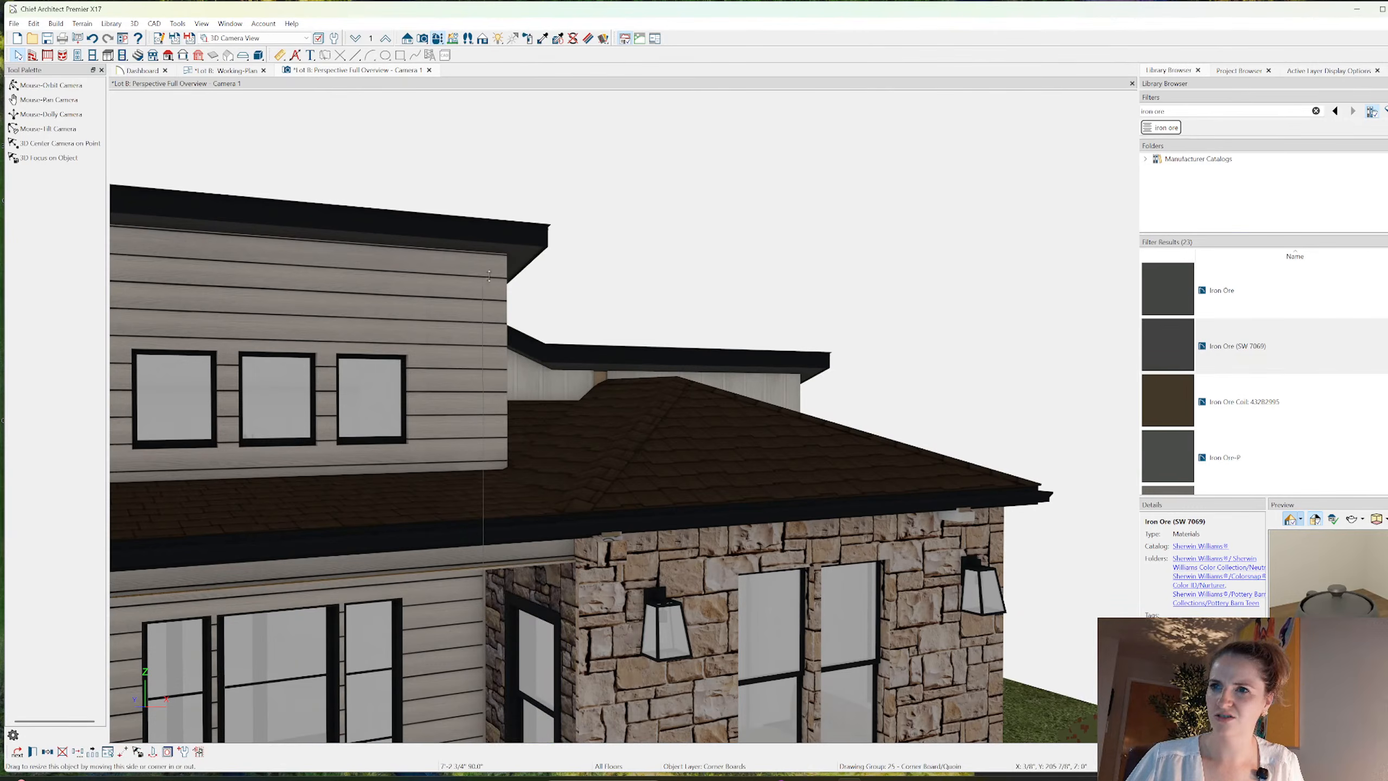
left_click_drag(489, 251, 489, 250)
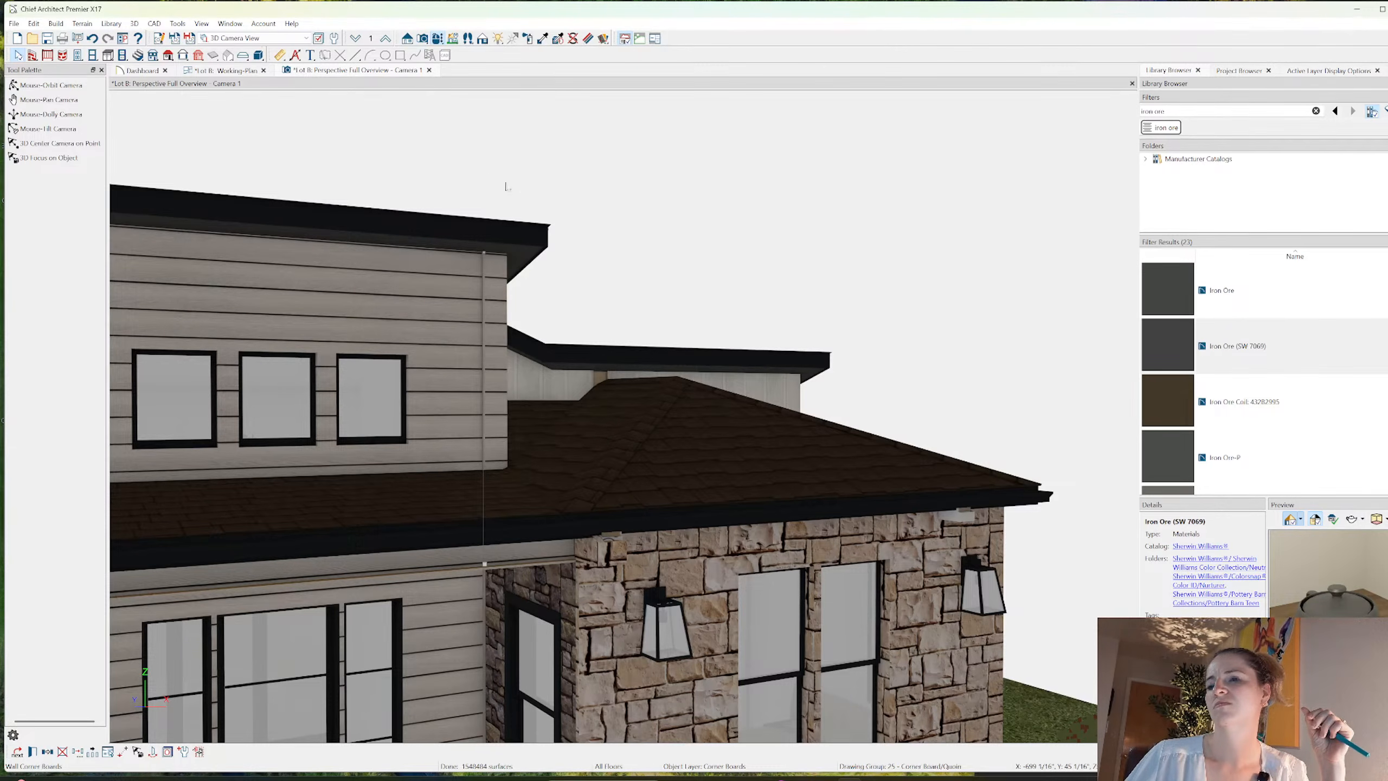
- Inspect the stretched corner board from above and remove it from the raised siding wall
left_click(51, 85)
left_click_drag(573, 251, 471, 331)
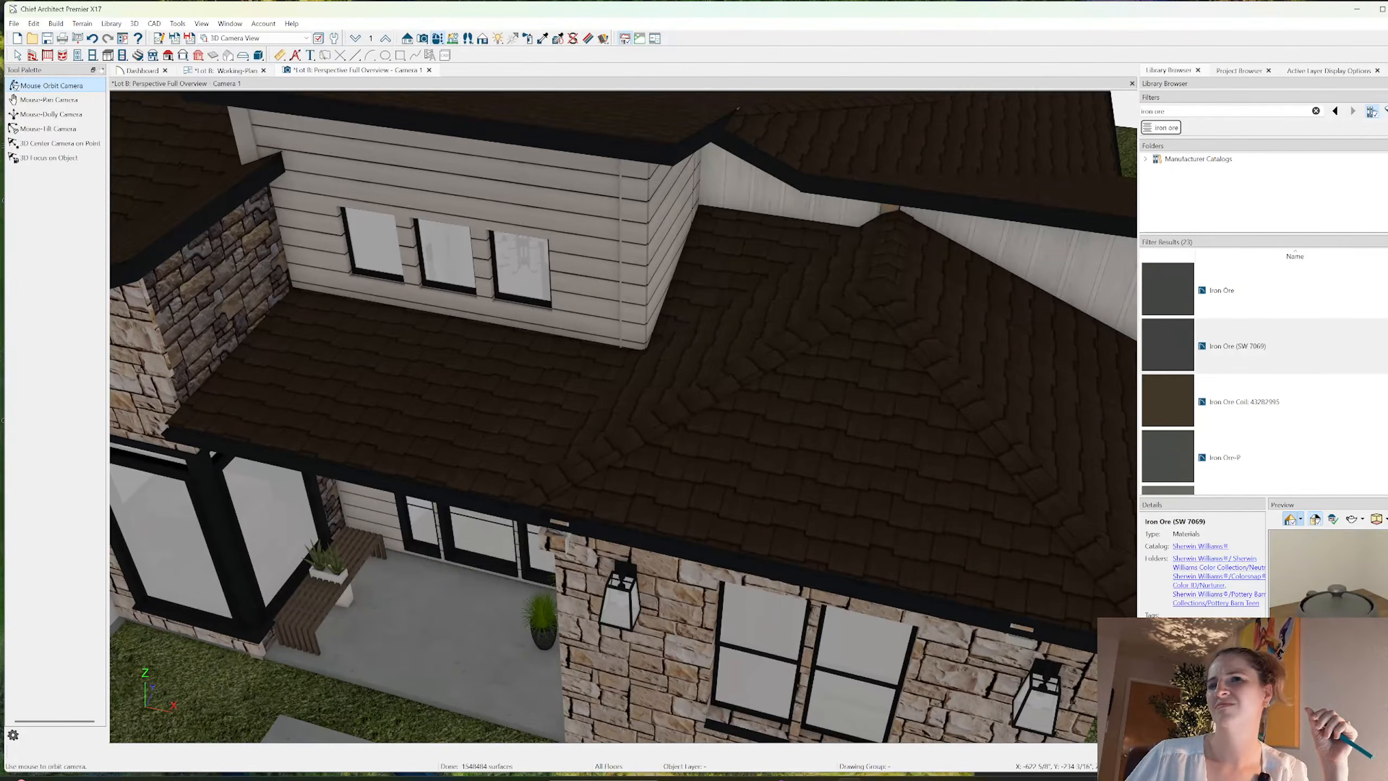
key("space")
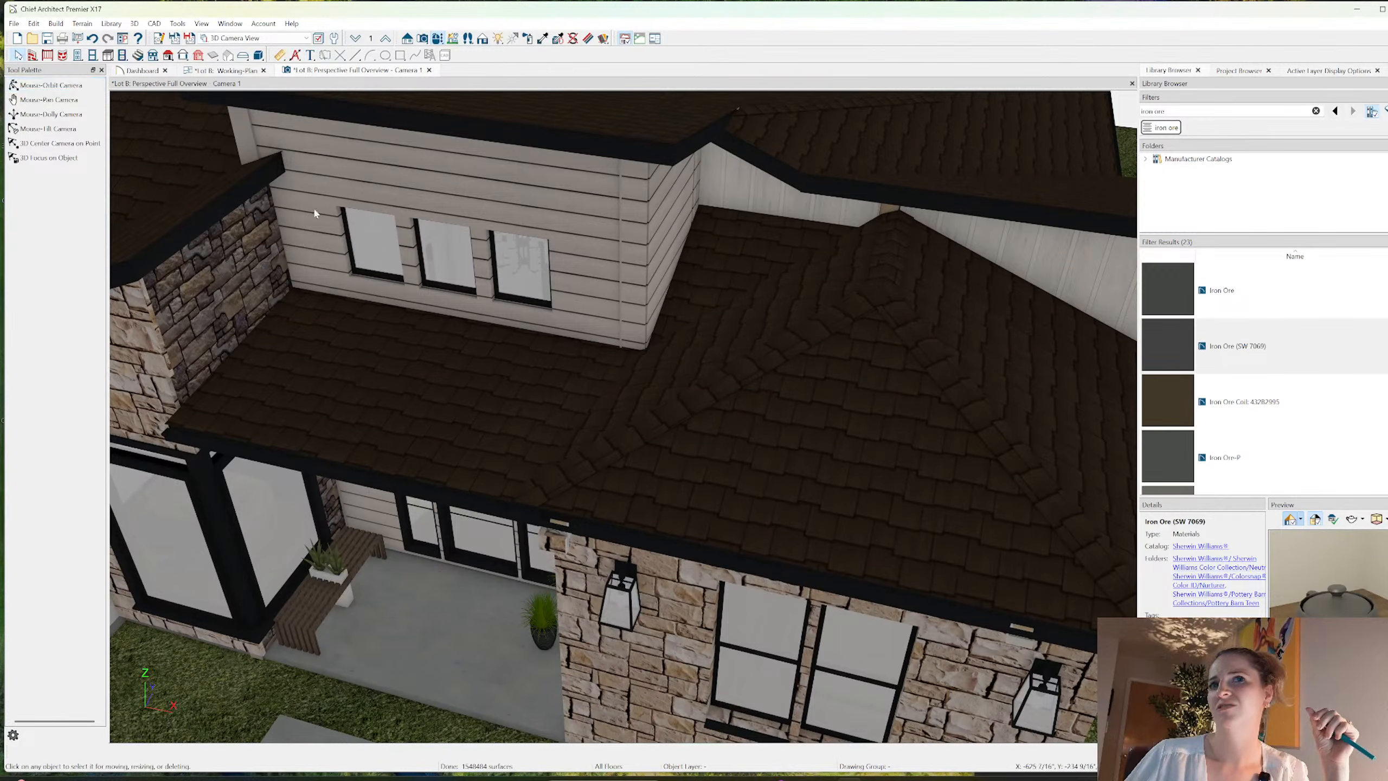
left_click(620, 324)
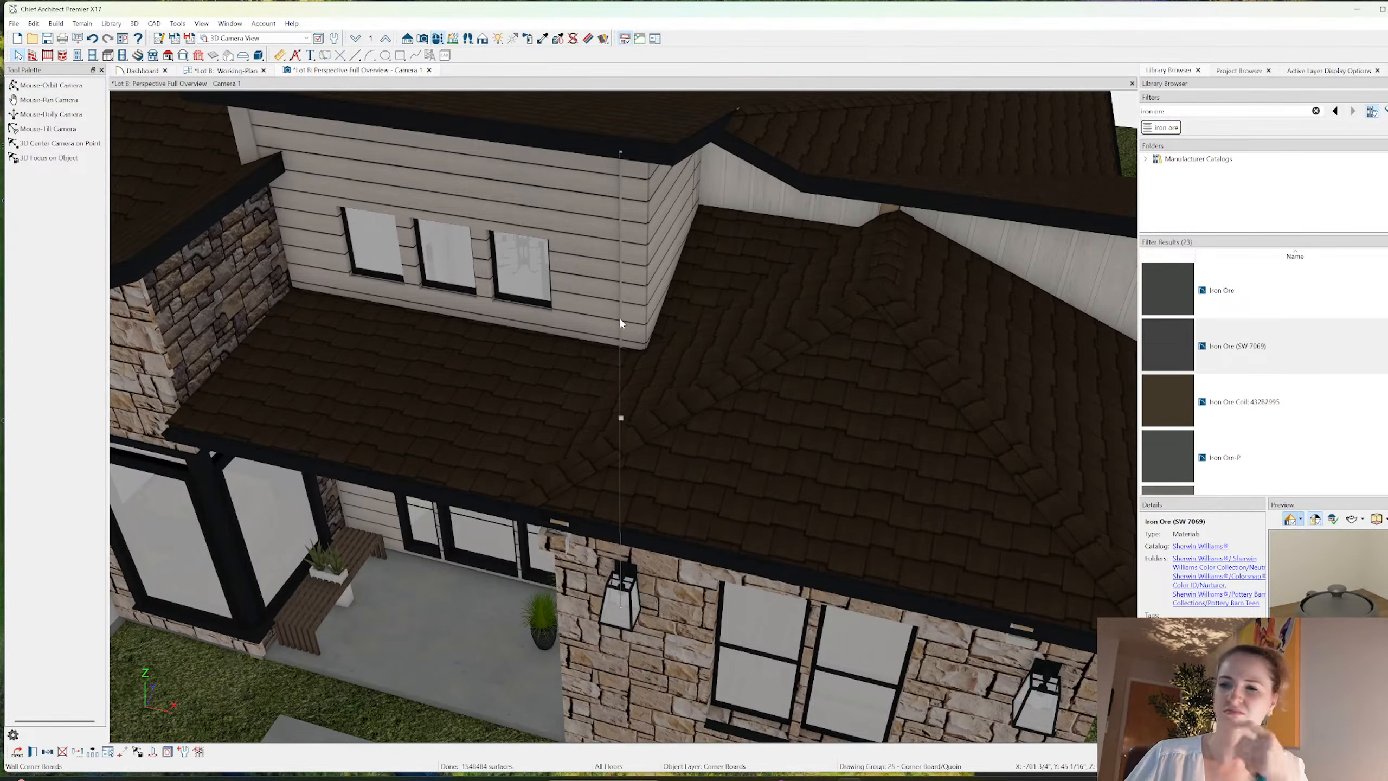
key("Escape")
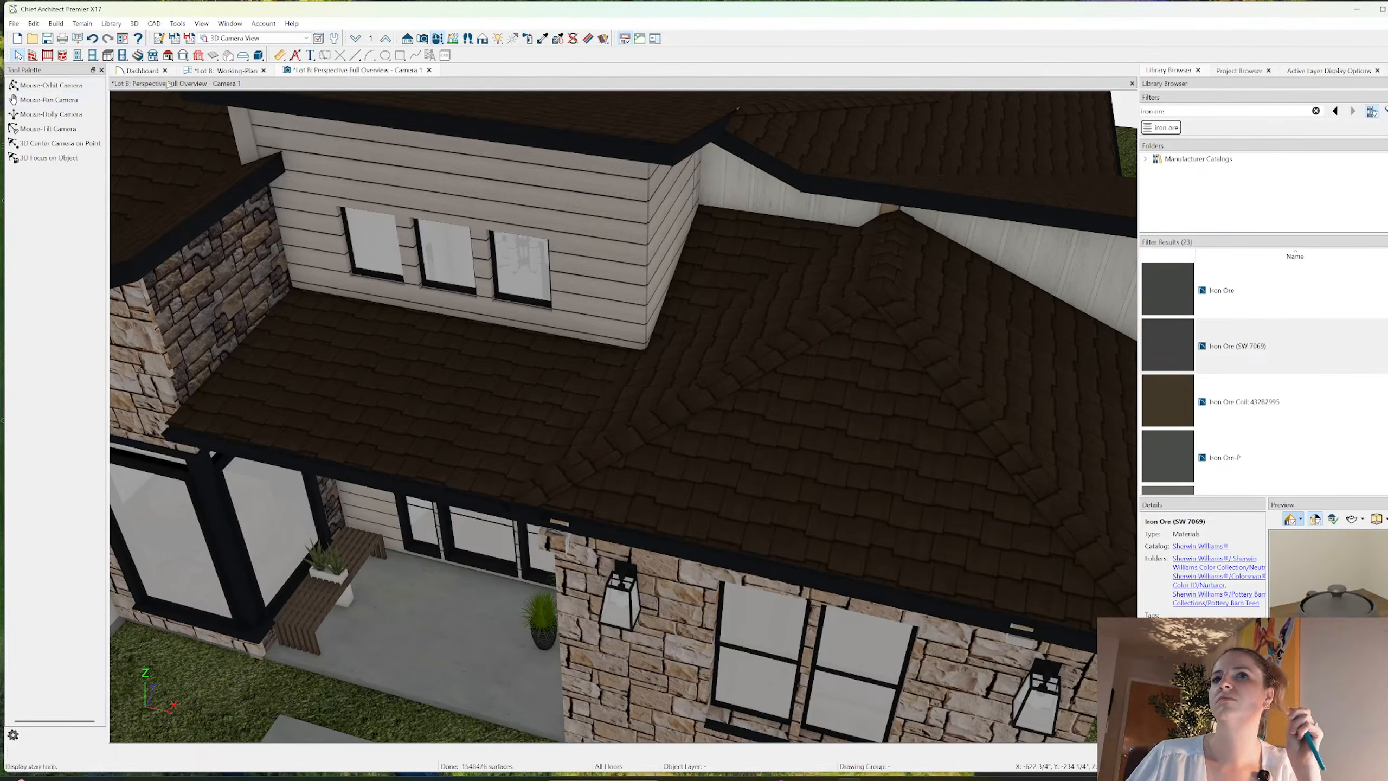
- Inspect the corner board next to the stone volume and the wall at the raised siding's opposite outside corner
left_click(246, 150)
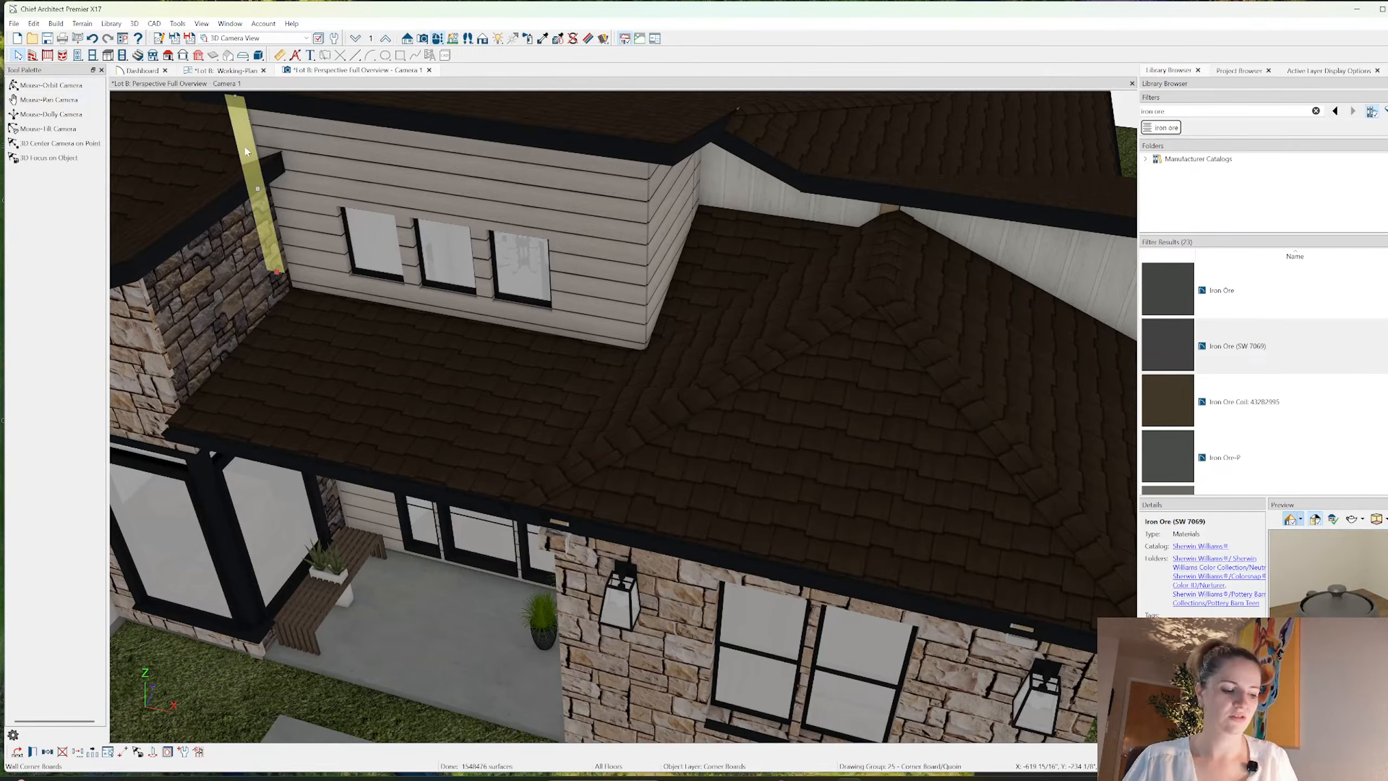
key("Escape")
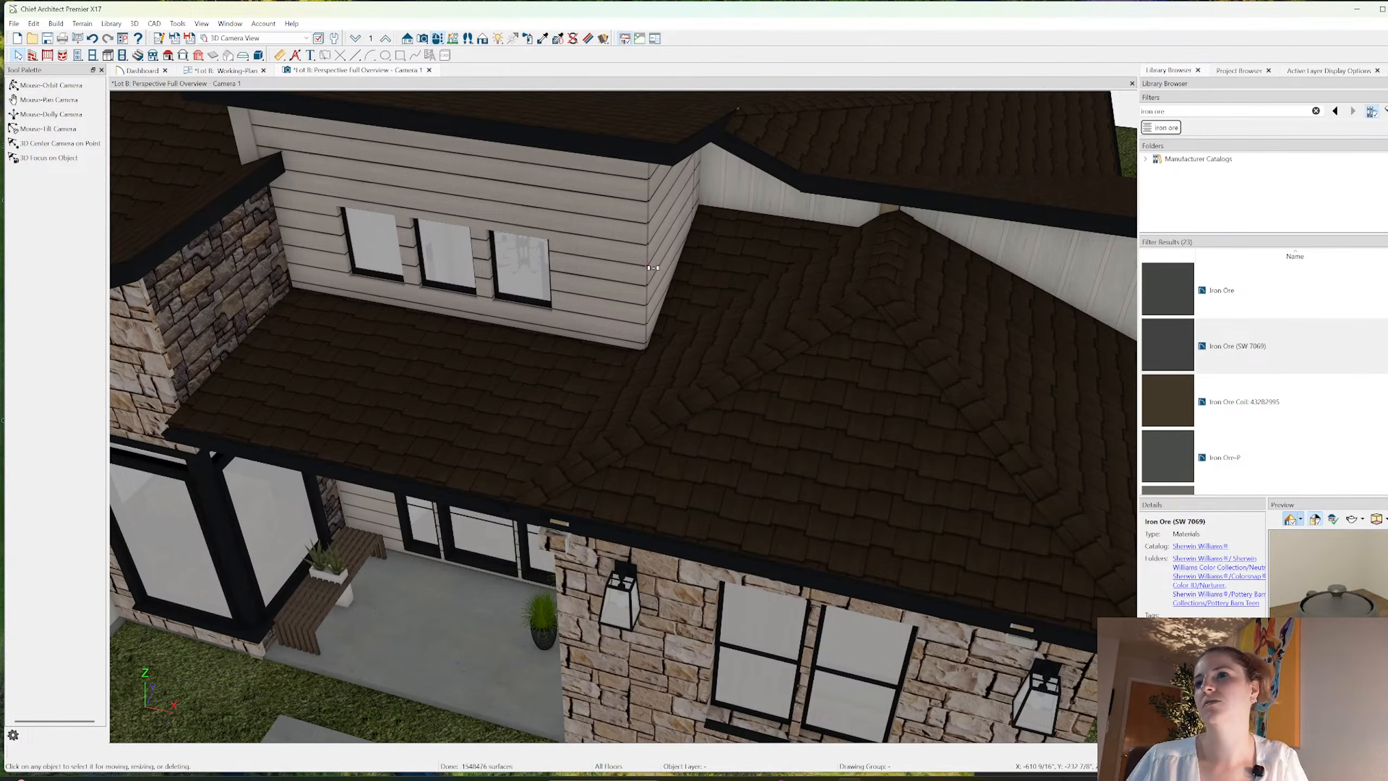
left_click(653, 267)
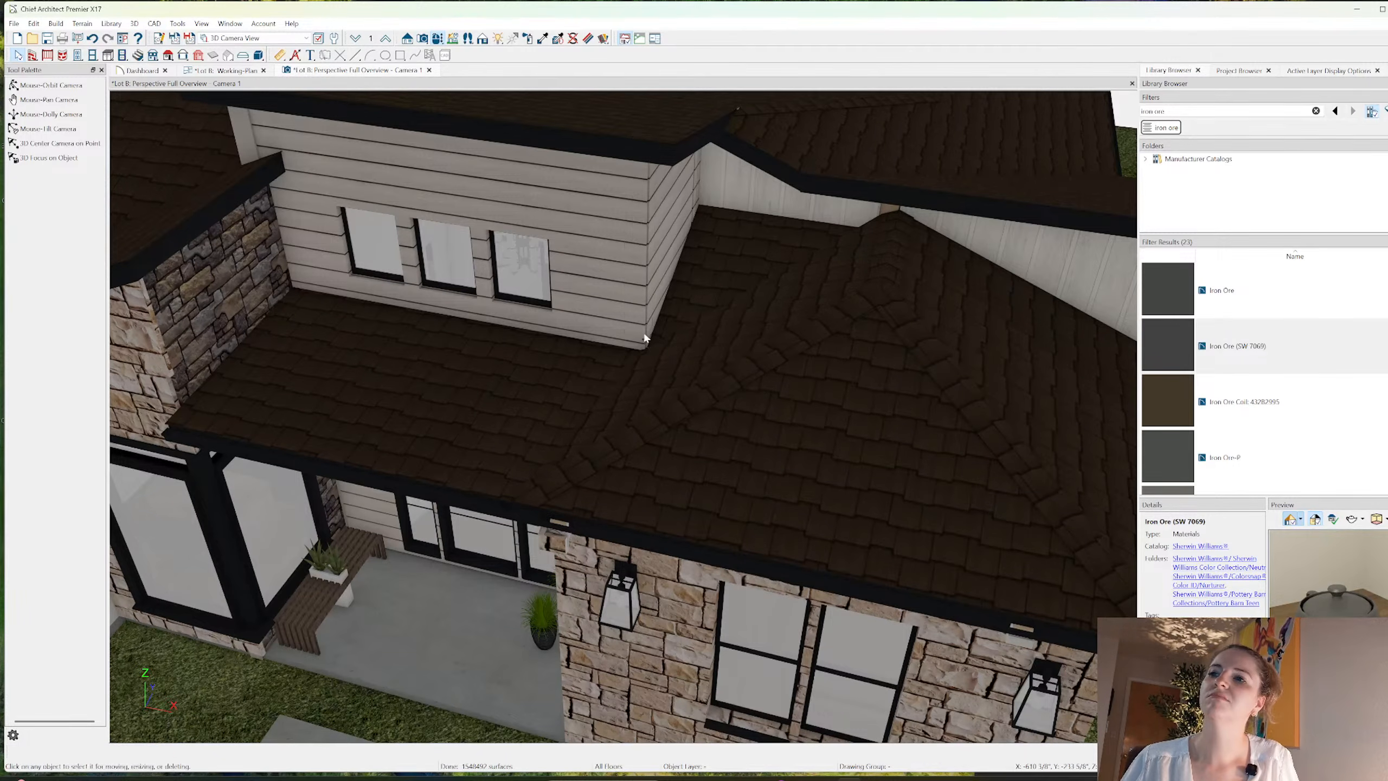
left_click(645, 305)
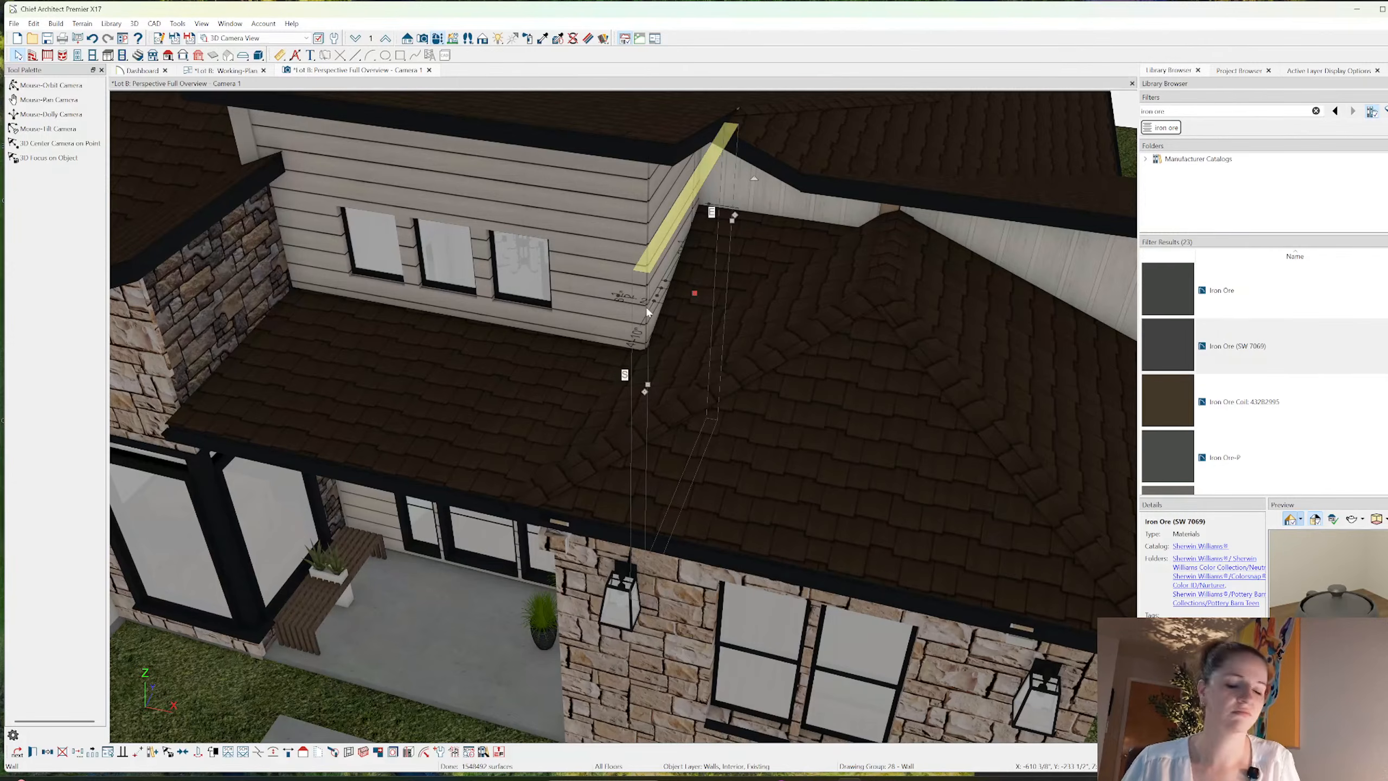
left_click(648, 273)
left_click(639, 255)
key("Escape")
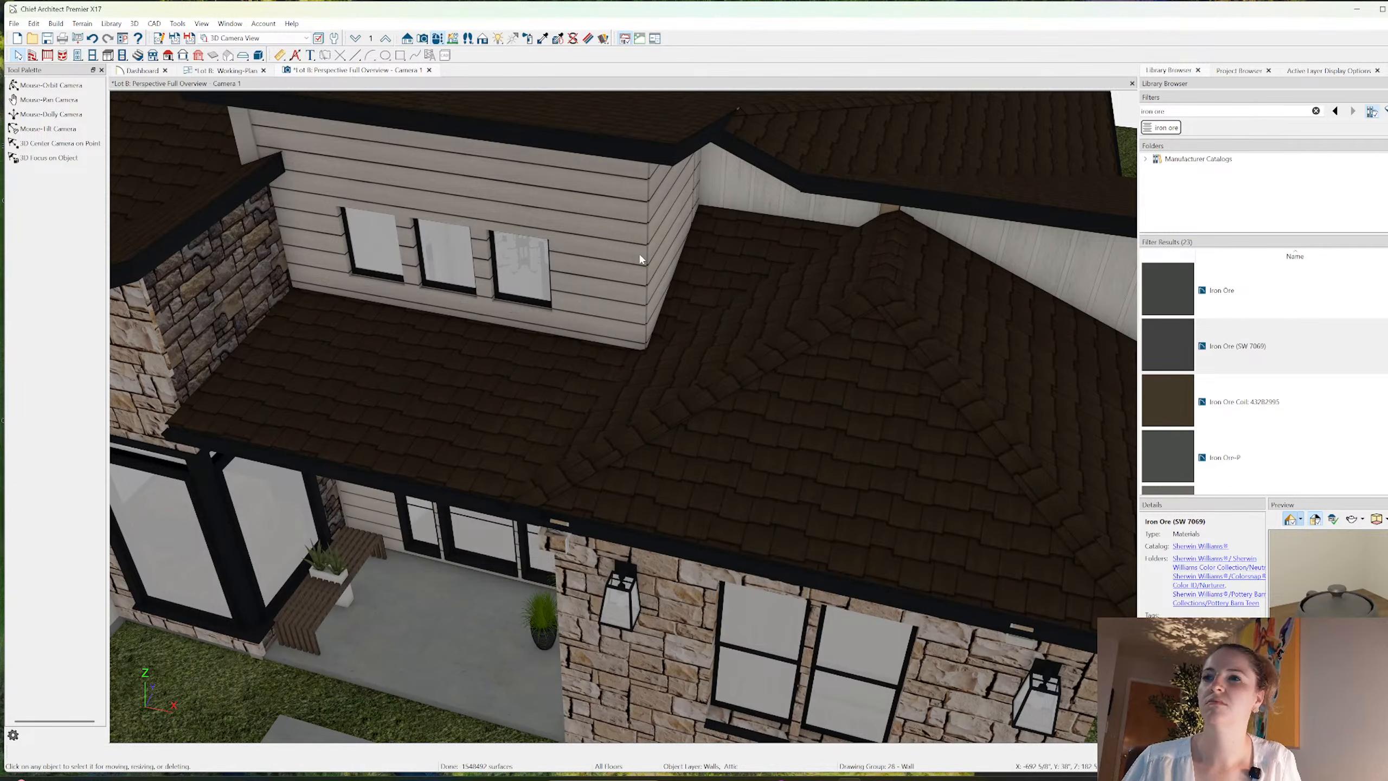
- Enable Set Top and Set Bottom for the floor 2 corner board beside the W18 windows and check it in the camera view
left_click(236, 70)
scroll(760, 495, "up", 4)
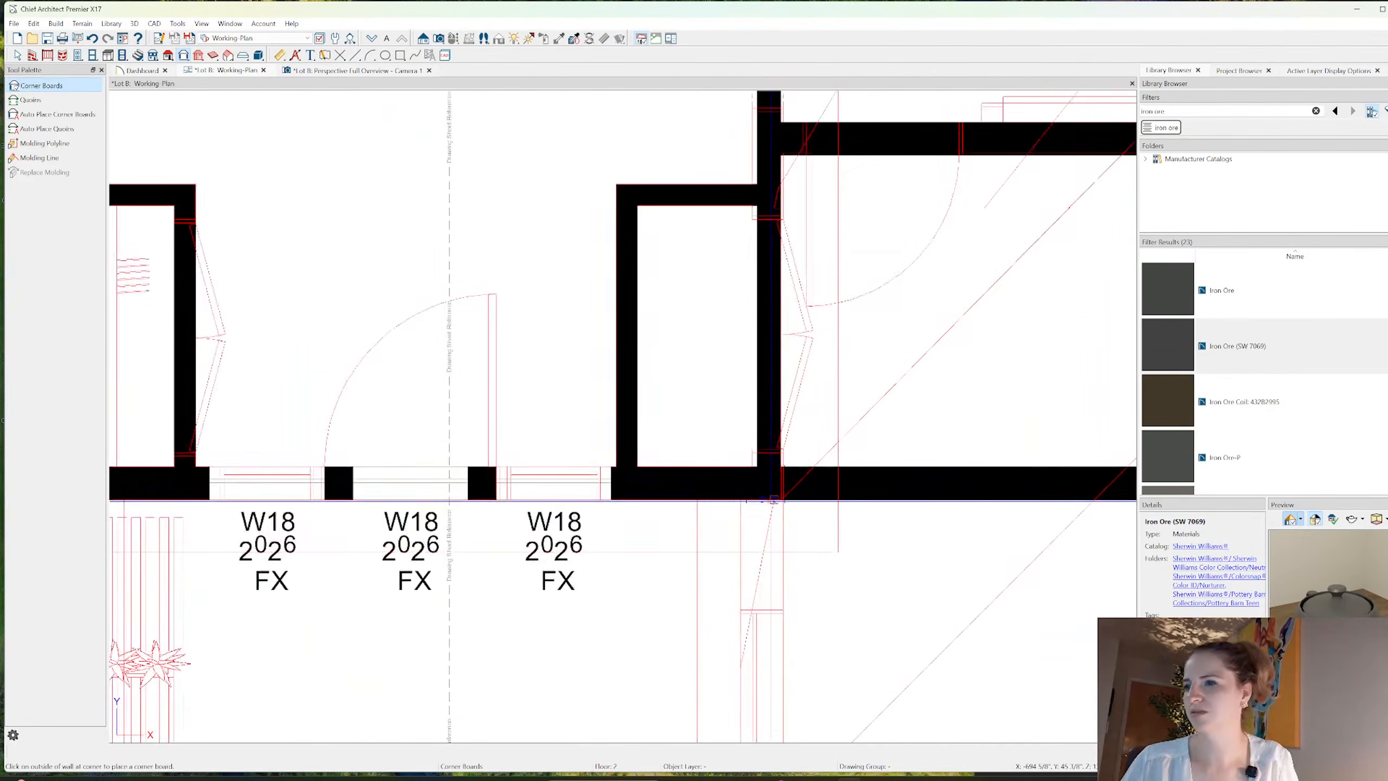
key("space")
left_click(764, 488)
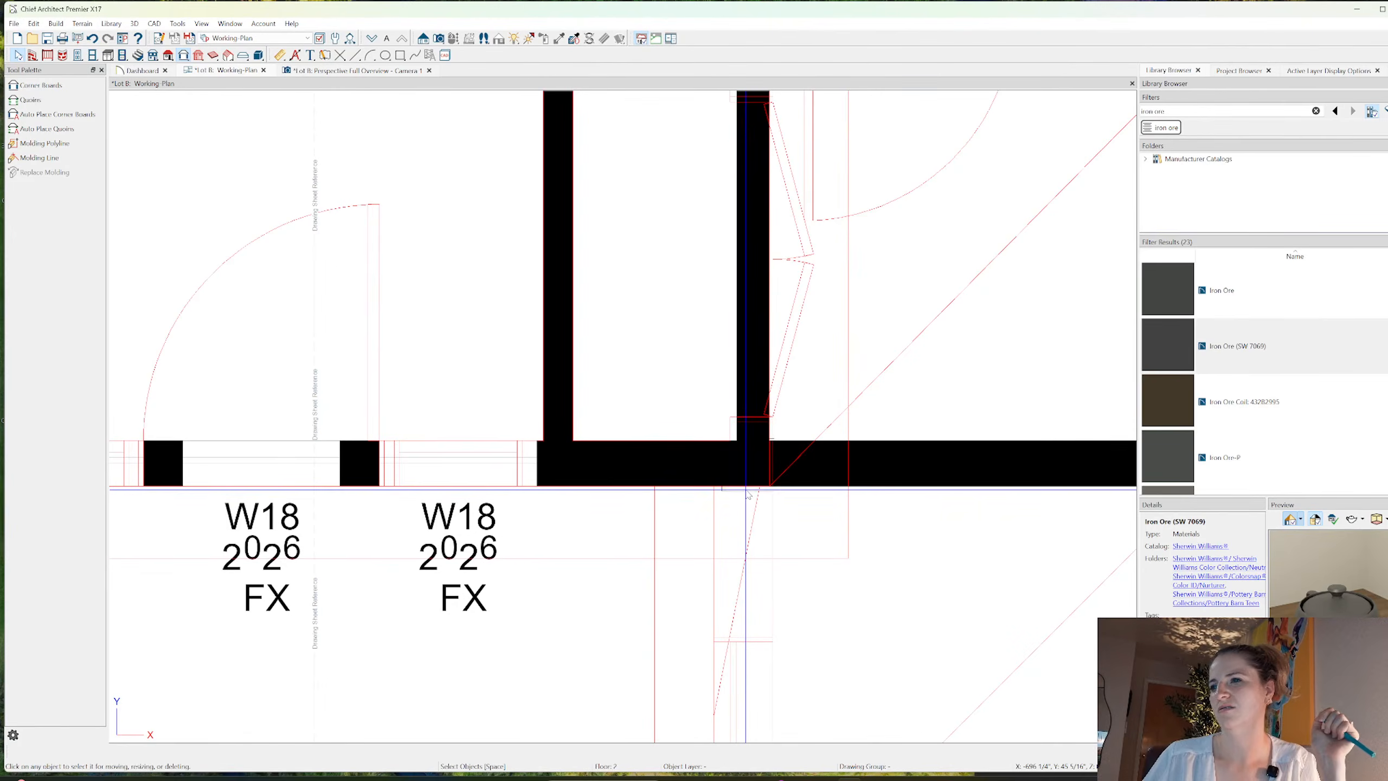
left_click(746, 490)
double_click(747, 494)
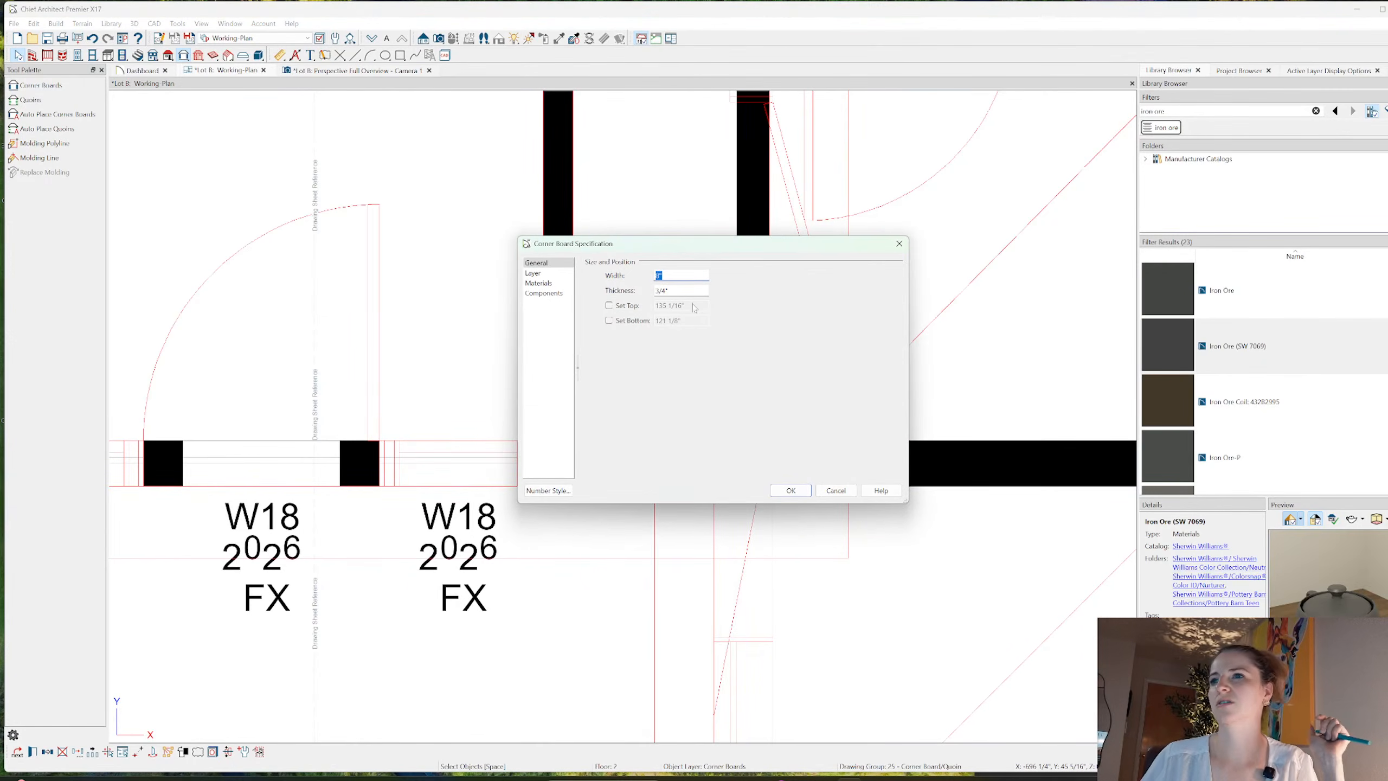
left_click(621, 321)
left_click(625, 305)
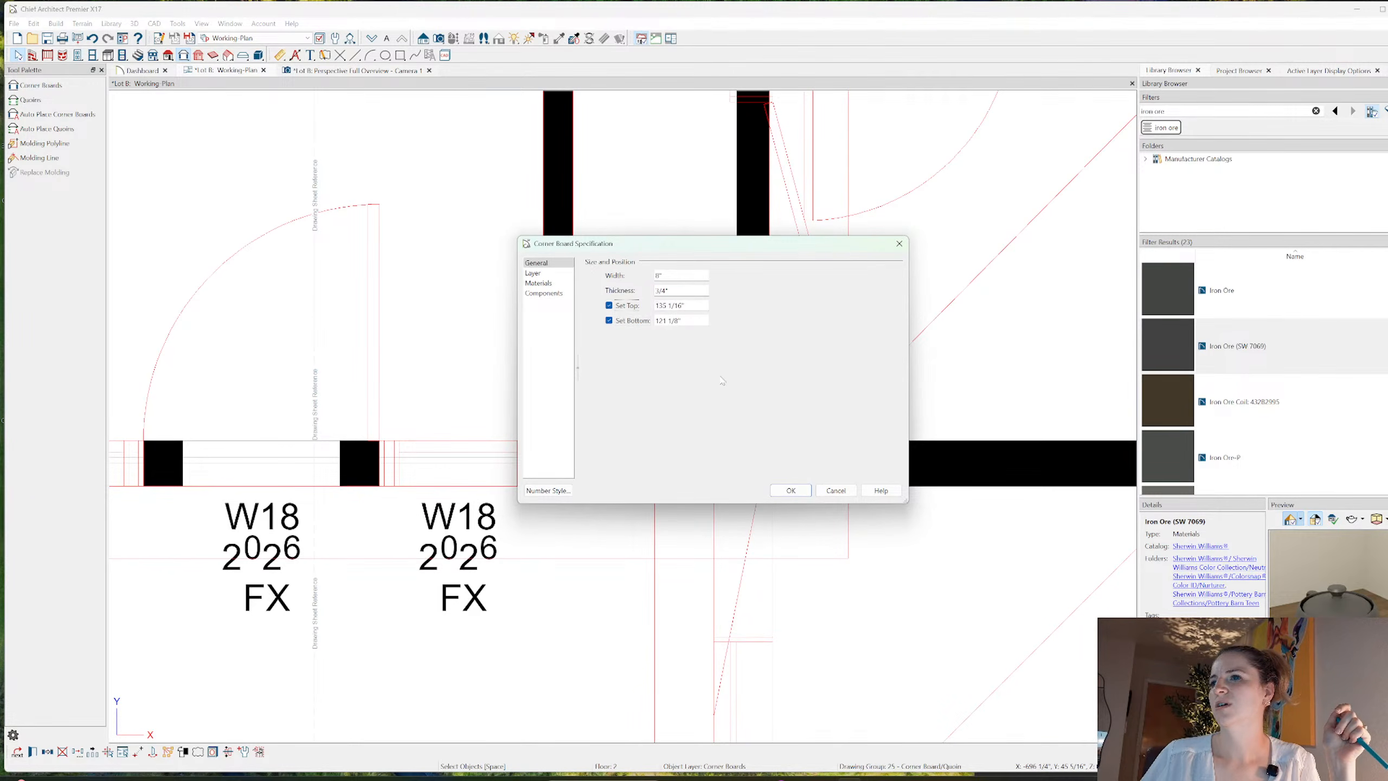
left_click(790, 489)
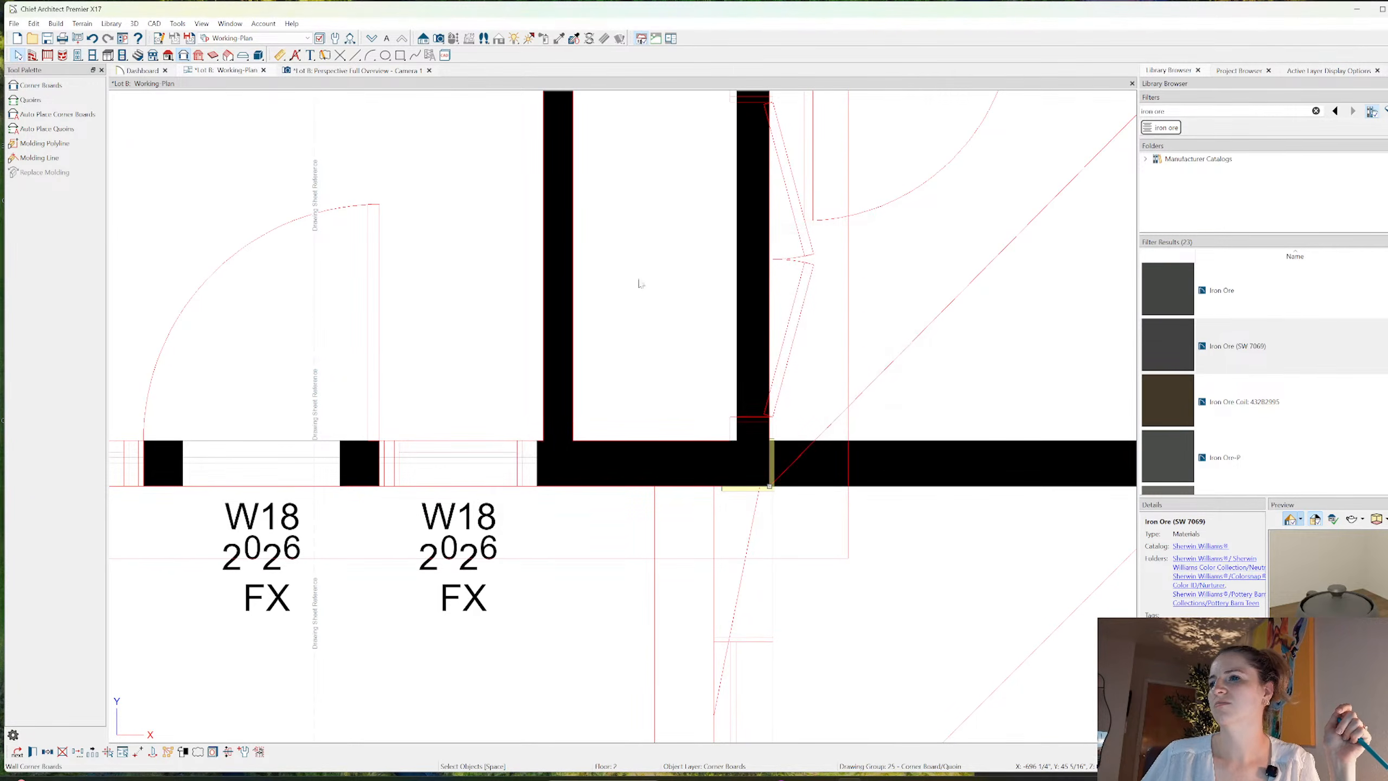
left_click(383, 72)
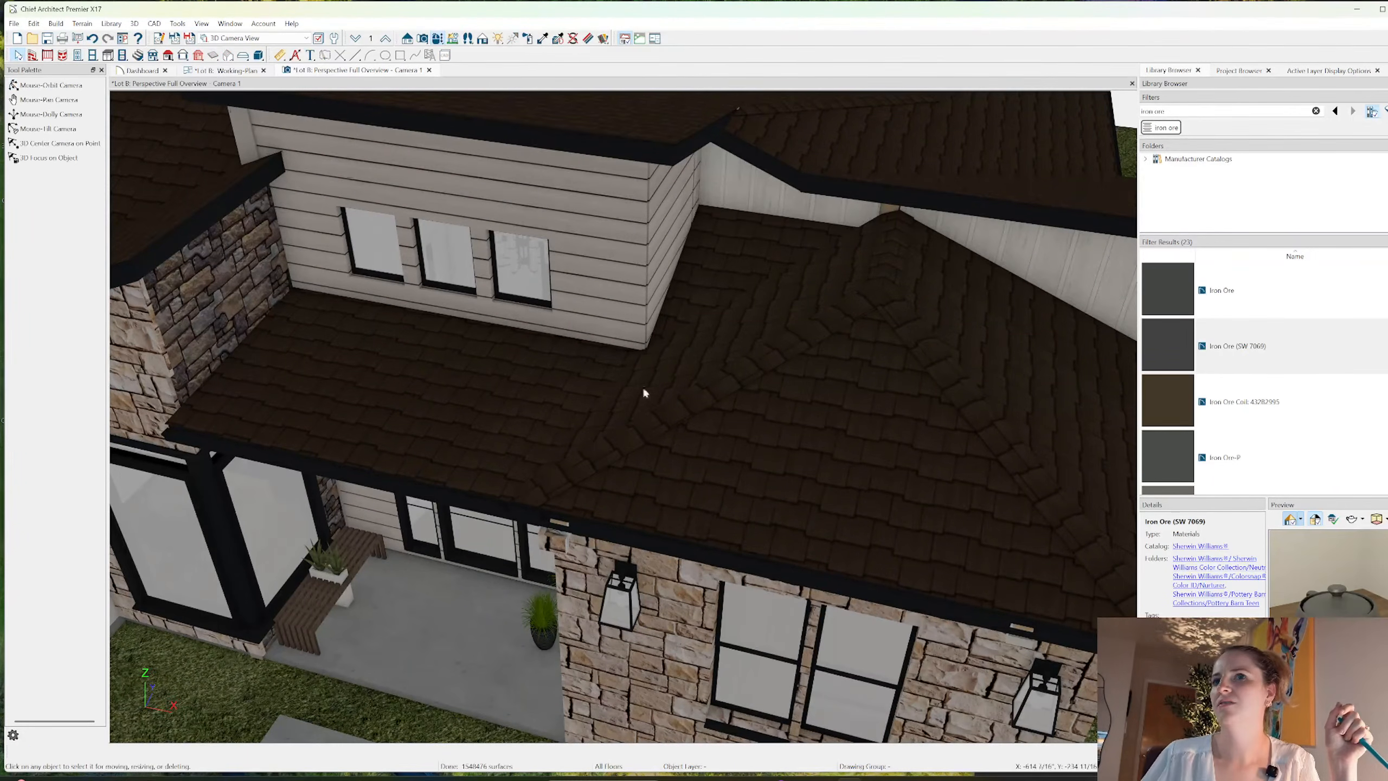
- Try to join the small triangular roof plane beside the raised siding wall to the adjoining hip roof plane
left_click(676, 314)
scroll(666, 306, "up", 3)
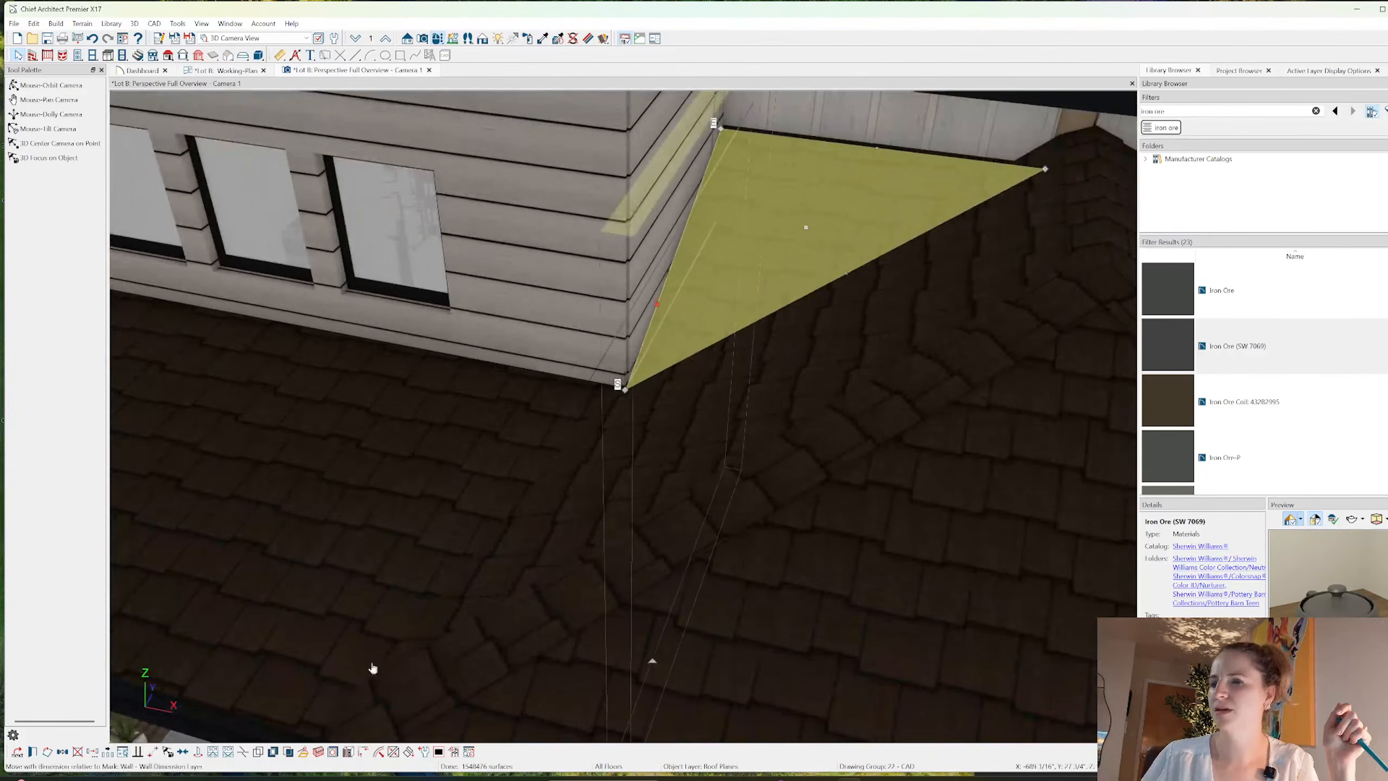
left_click(755, 412)
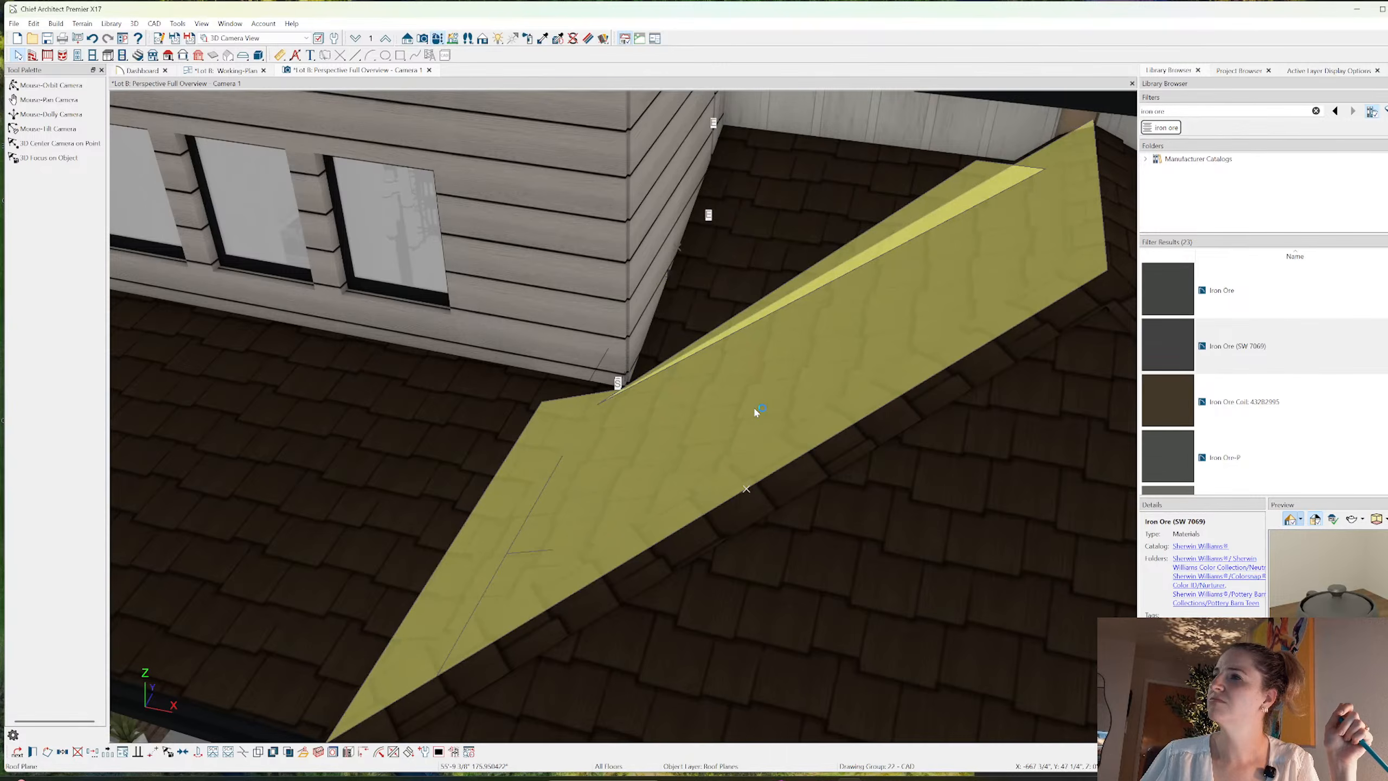
key("Delete")
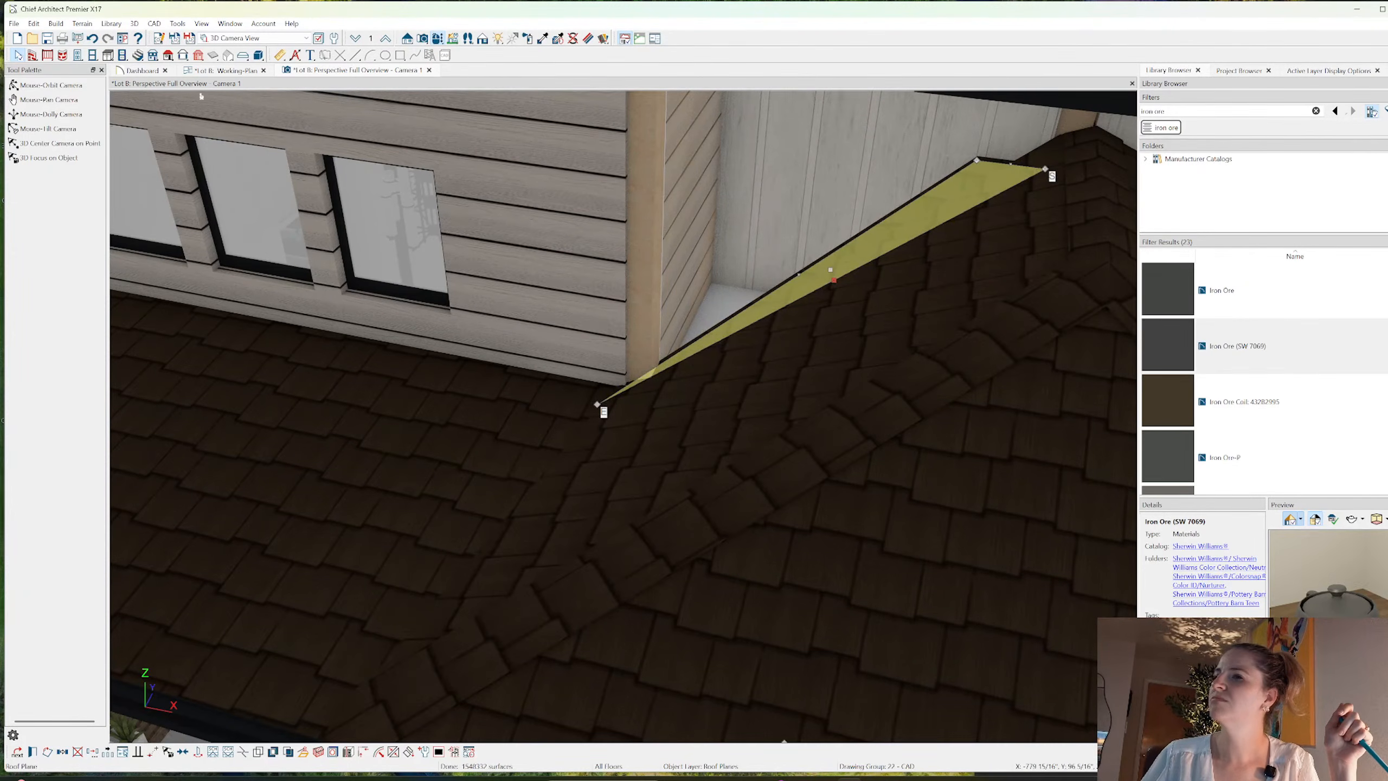
left_click(92, 38)
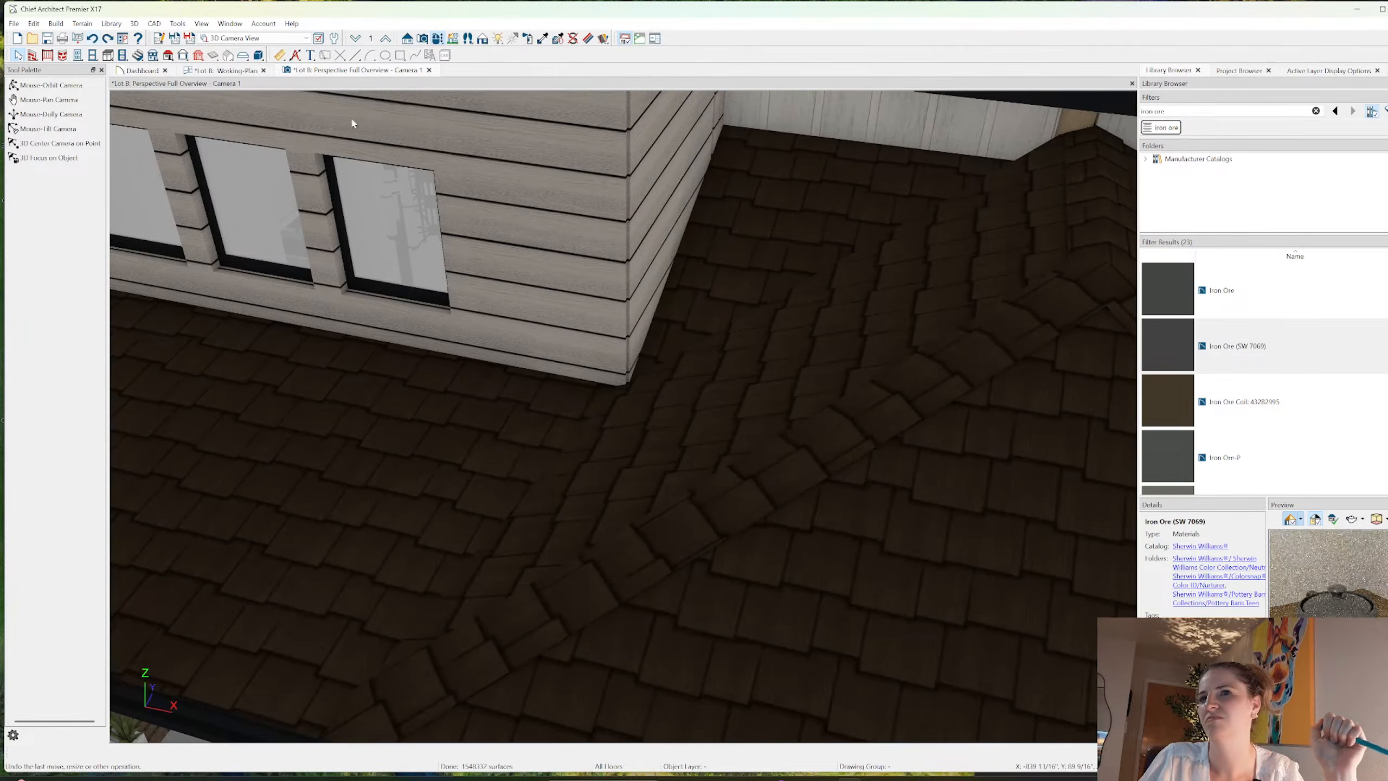
- Try to pull the triangular roof plane's corner back toward the siding corner and rejoin it with the neighbouring hip roof plane
left_click(568, 389)
left_click(699, 430)
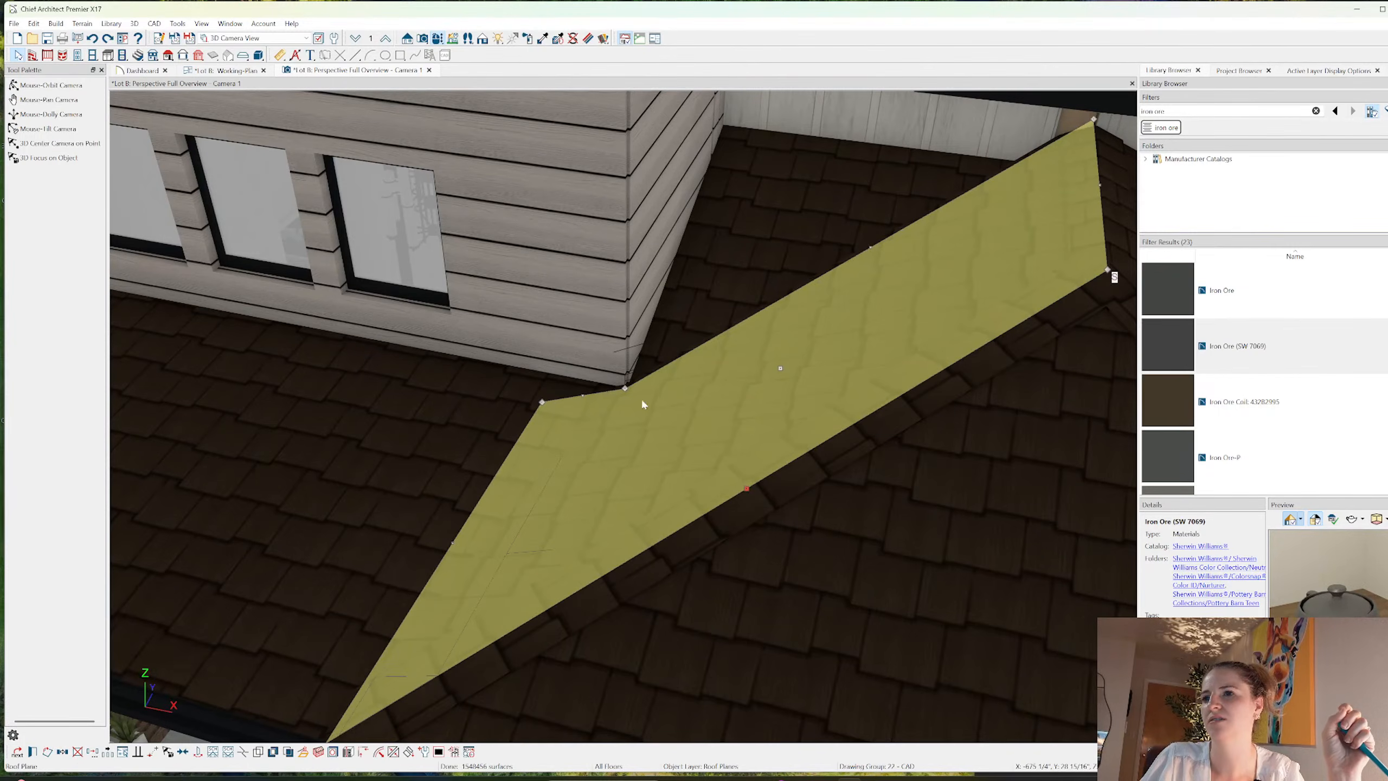
scroll(641, 398, "up", 3)
scroll(641, 395, "up", 5)
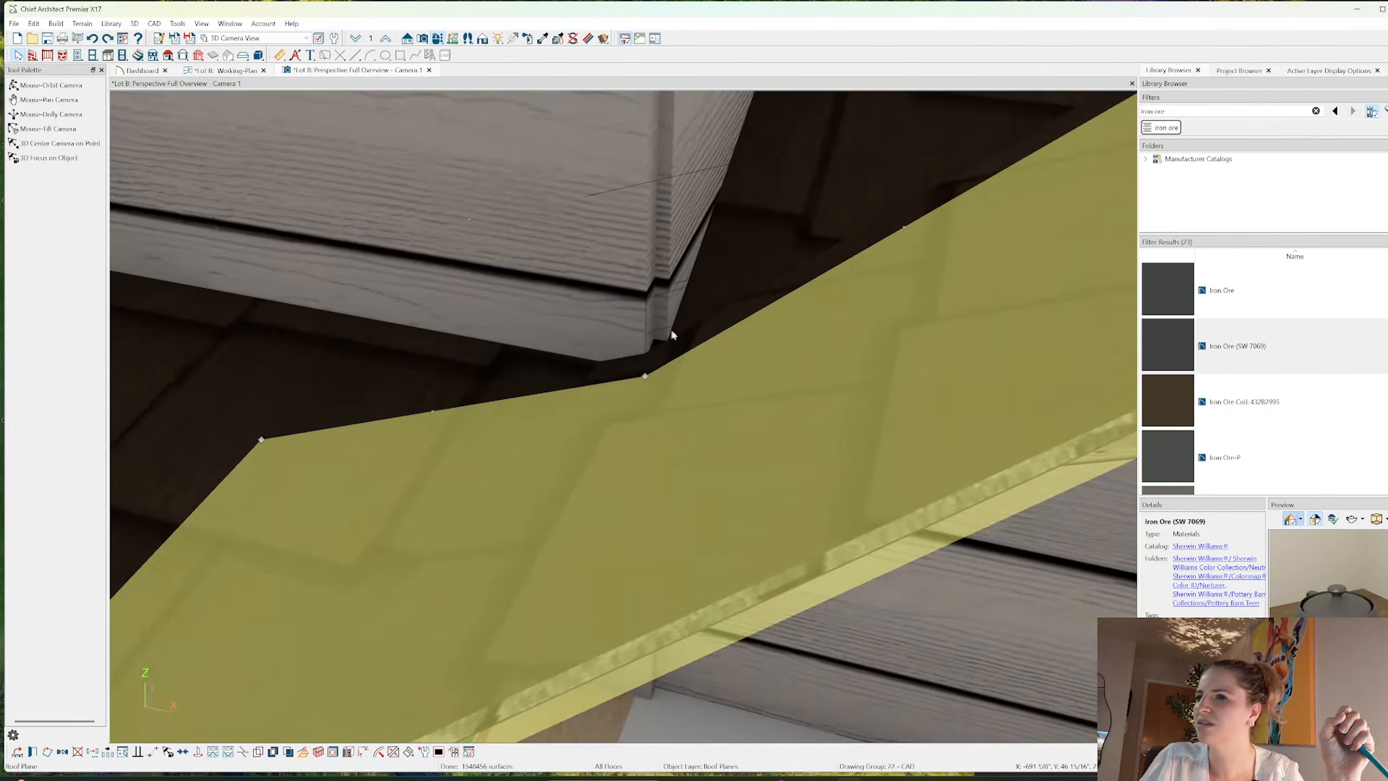
left_click(730, 311)
left_click(678, 363)
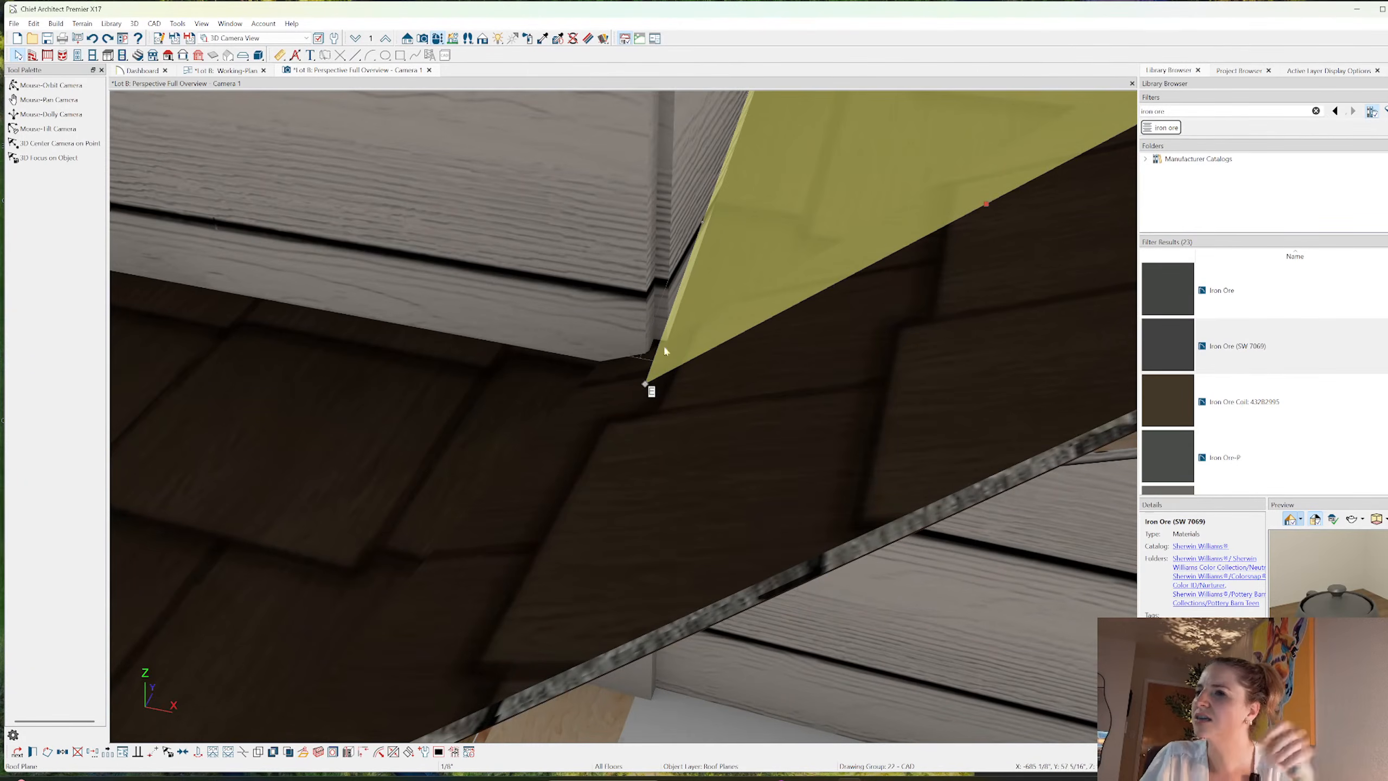
left_click_drag(646, 383, 684, 322)
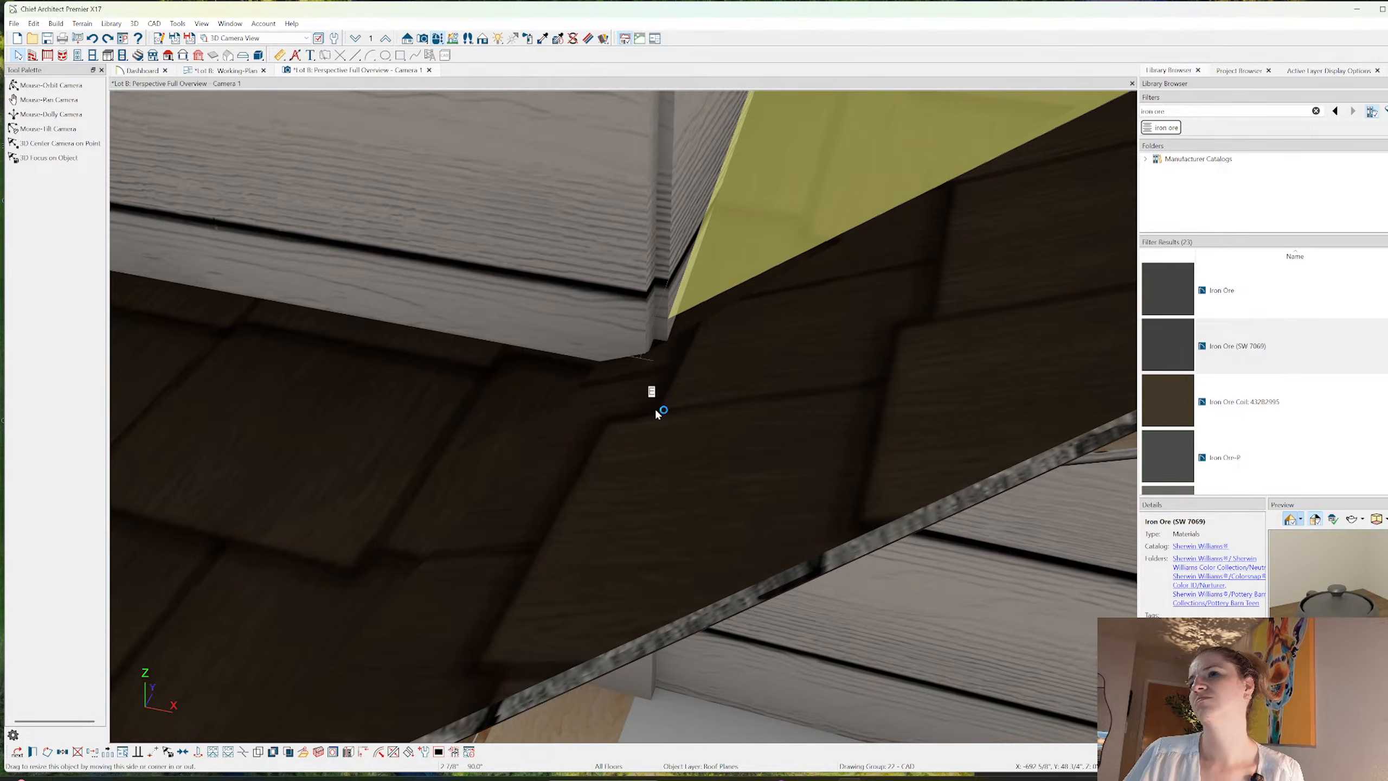
scroll(655, 409, "down", 5)
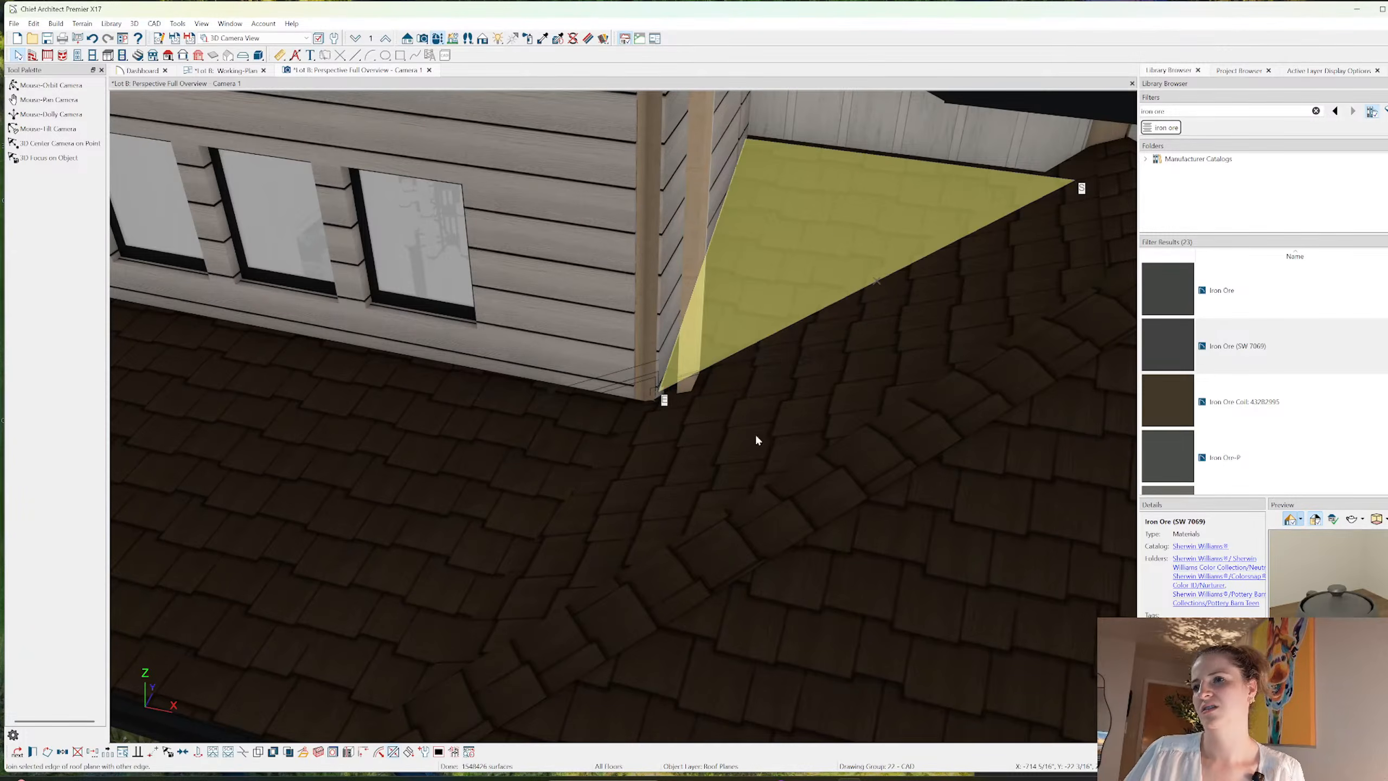
left_click(776, 404)
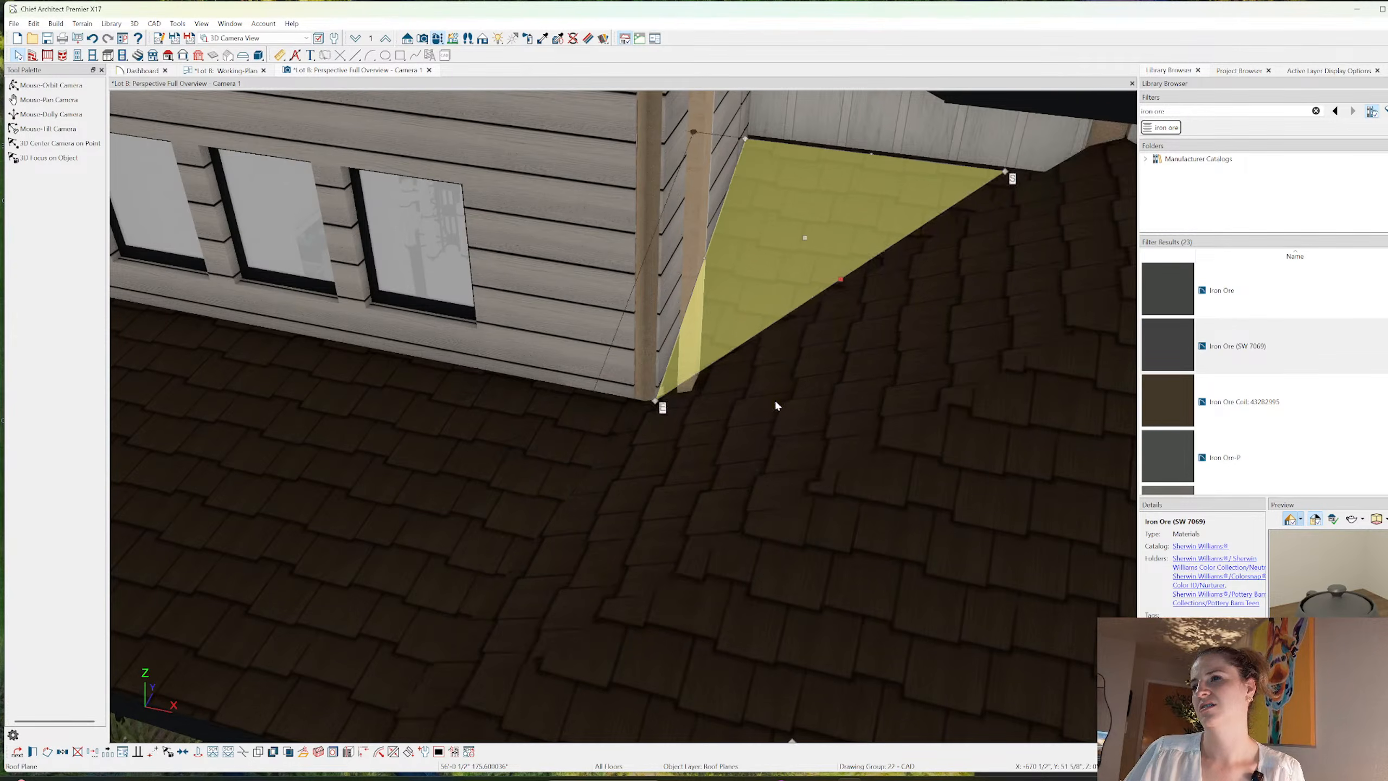
- Check the raised siding corner from the front and undo the triangular roof plane edits
scroll(603, 497, "down", 10)
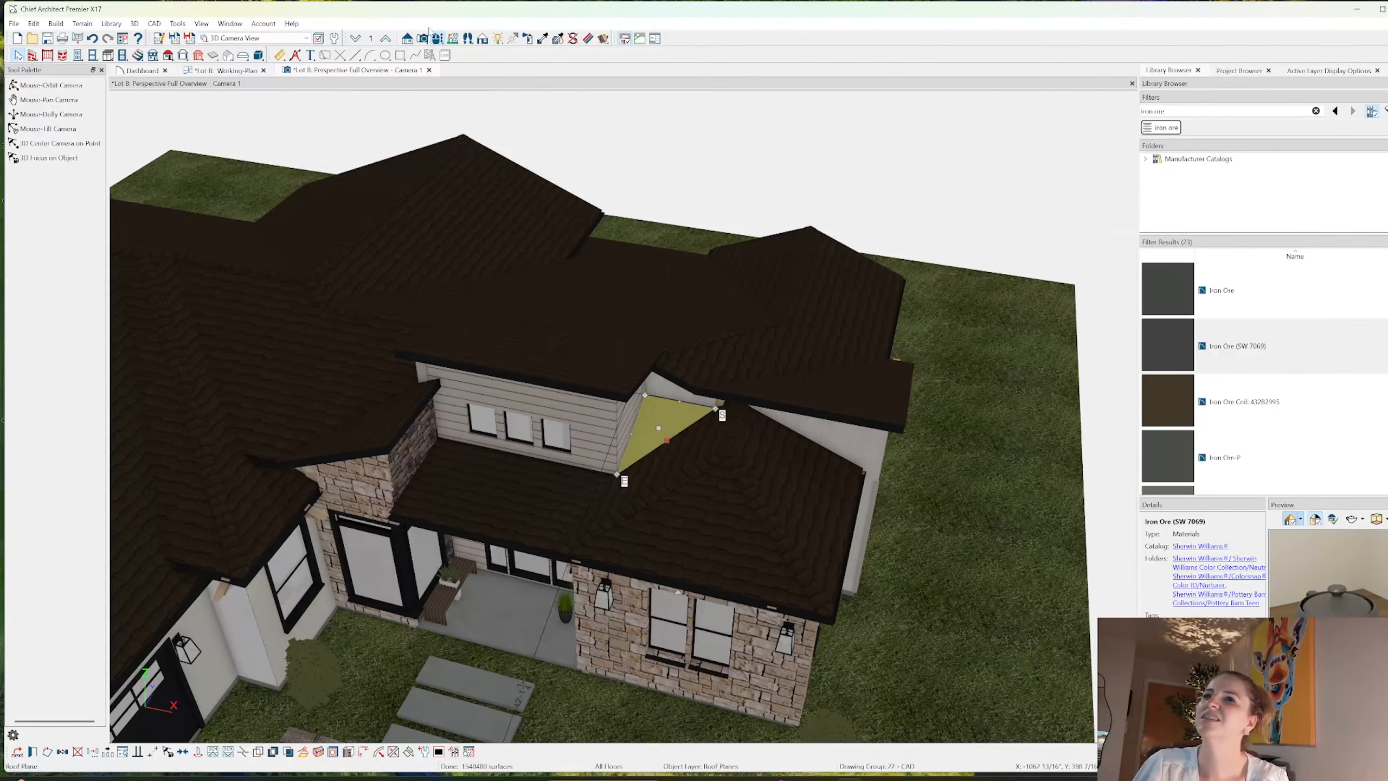
left_click(50, 85)
left_click_drag(682, 372, 709, 294)
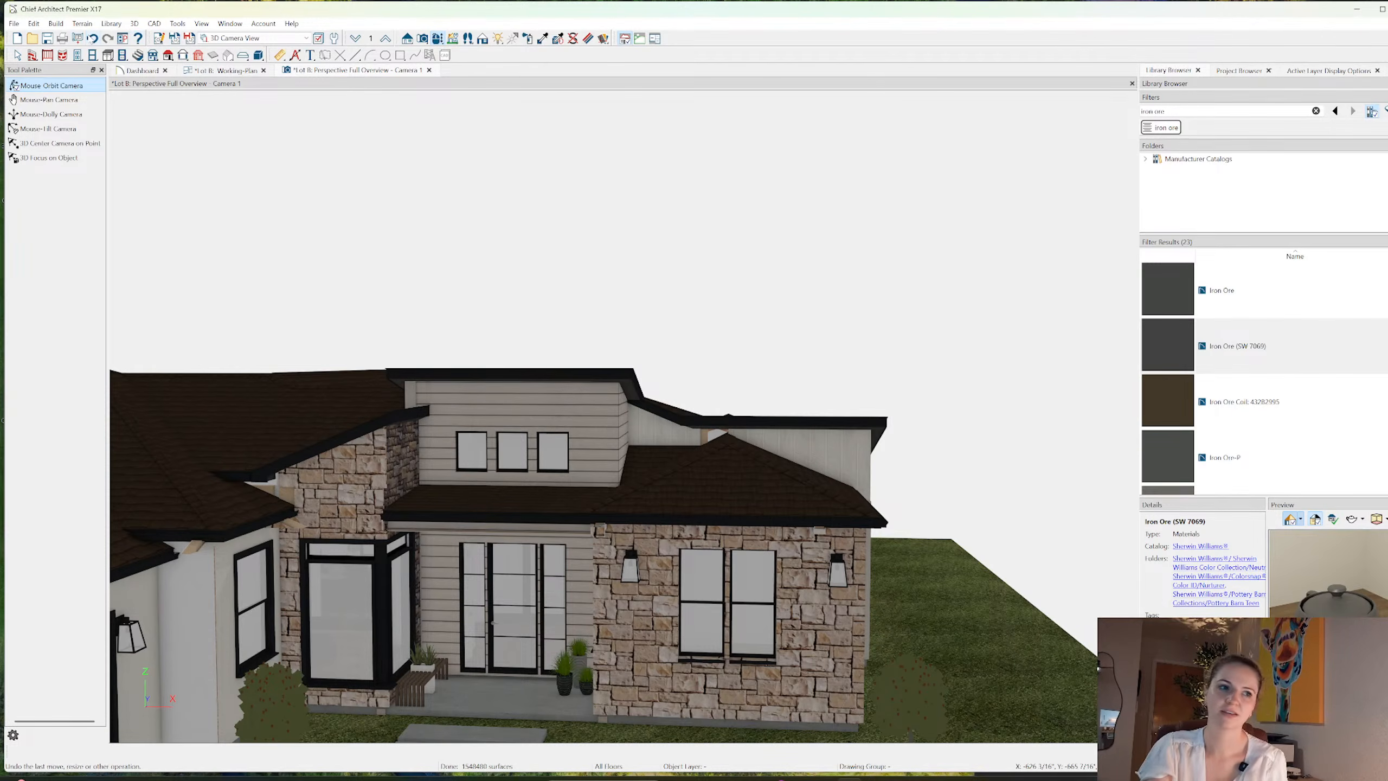
left_click(92, 38)
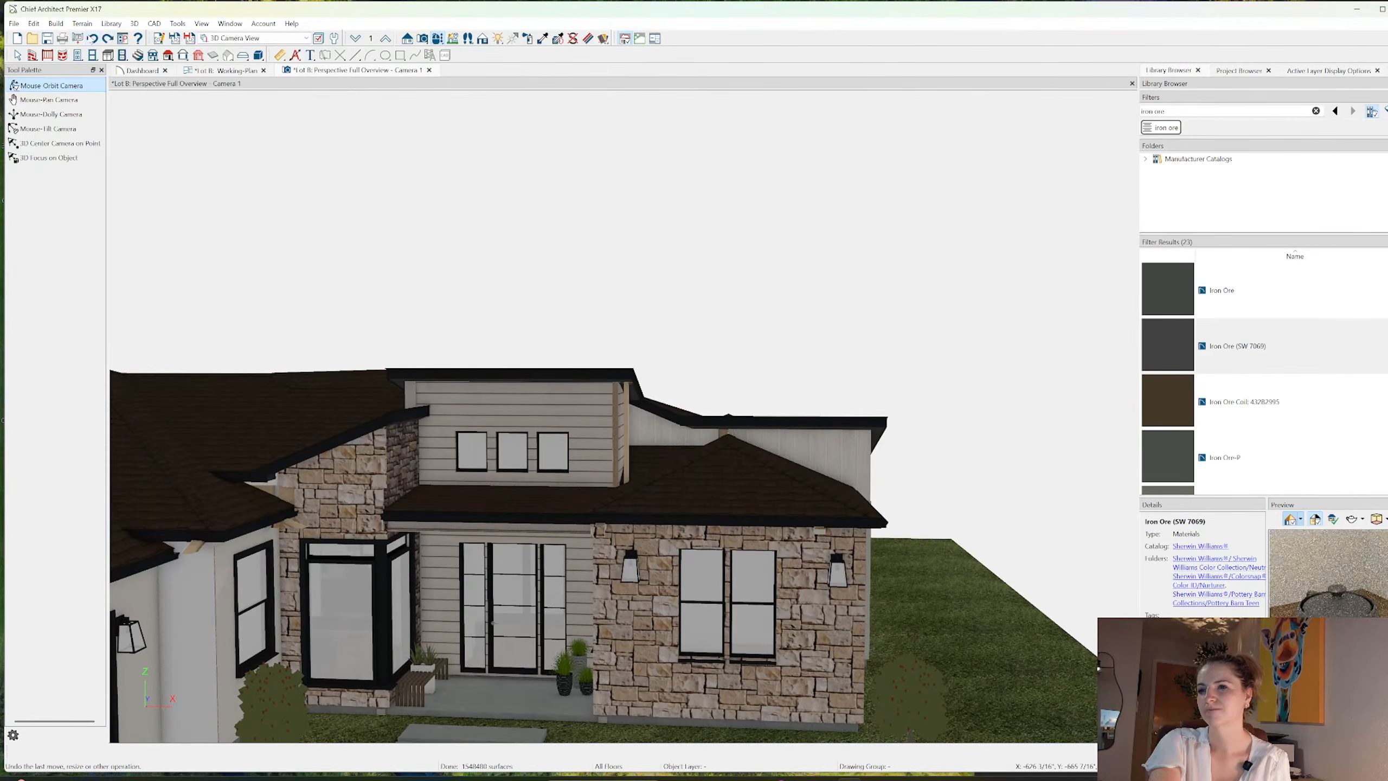
left_click(93, 38)
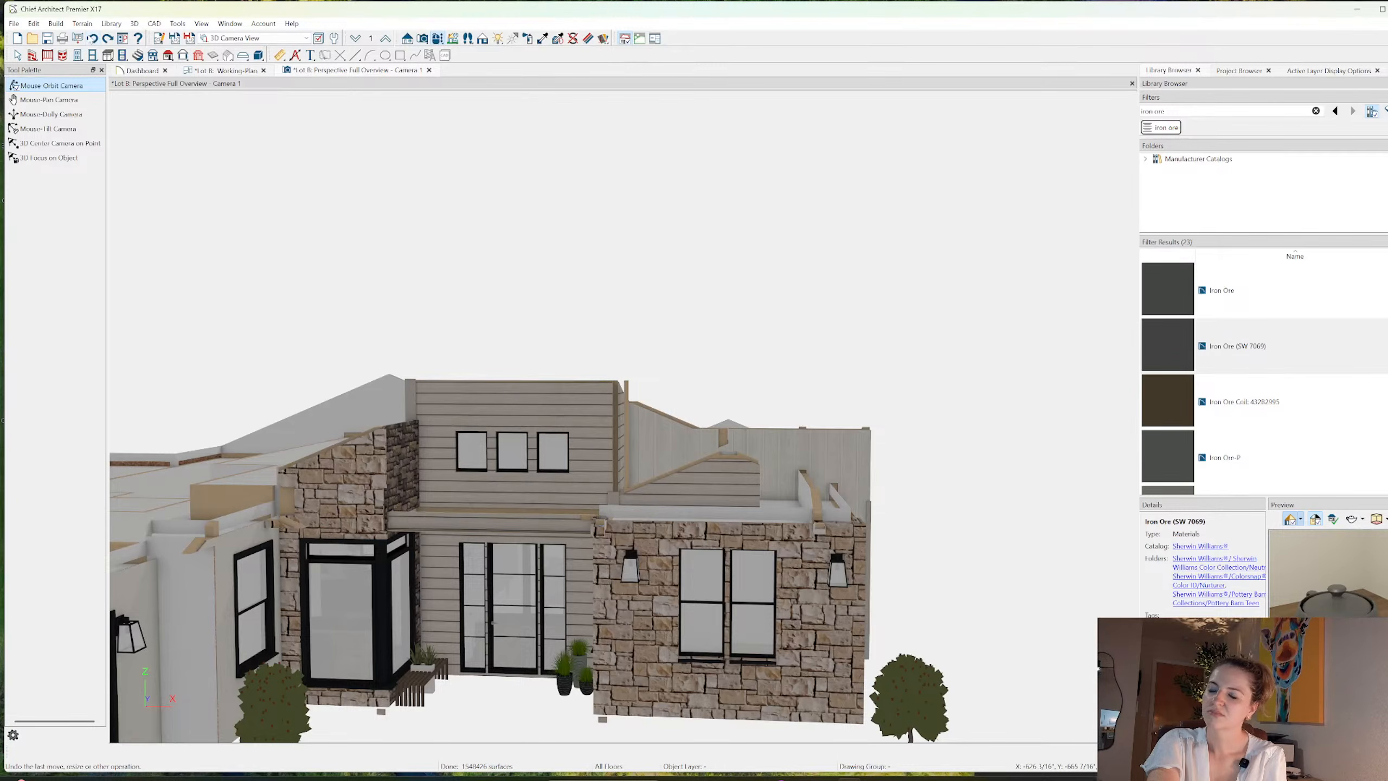
left_click(92, 39)
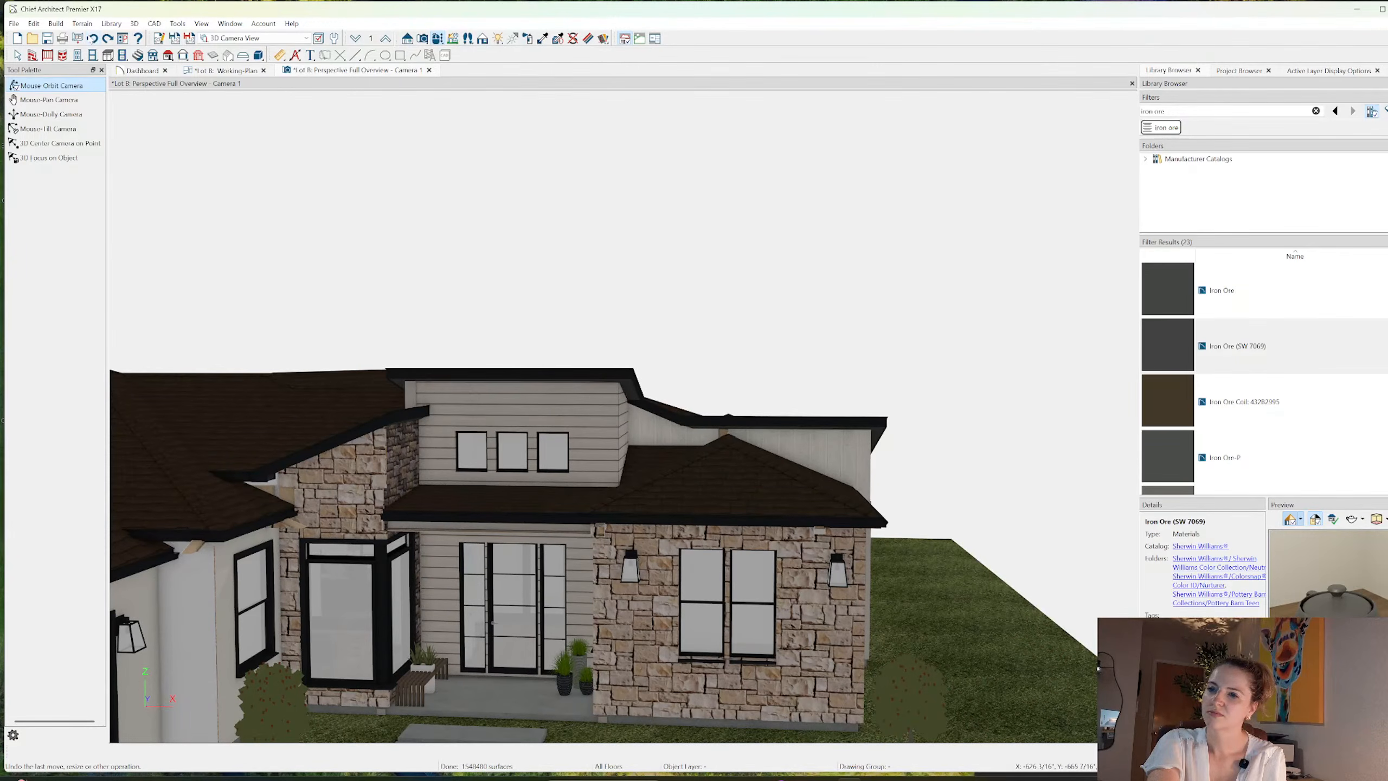
left_click(92, 39)
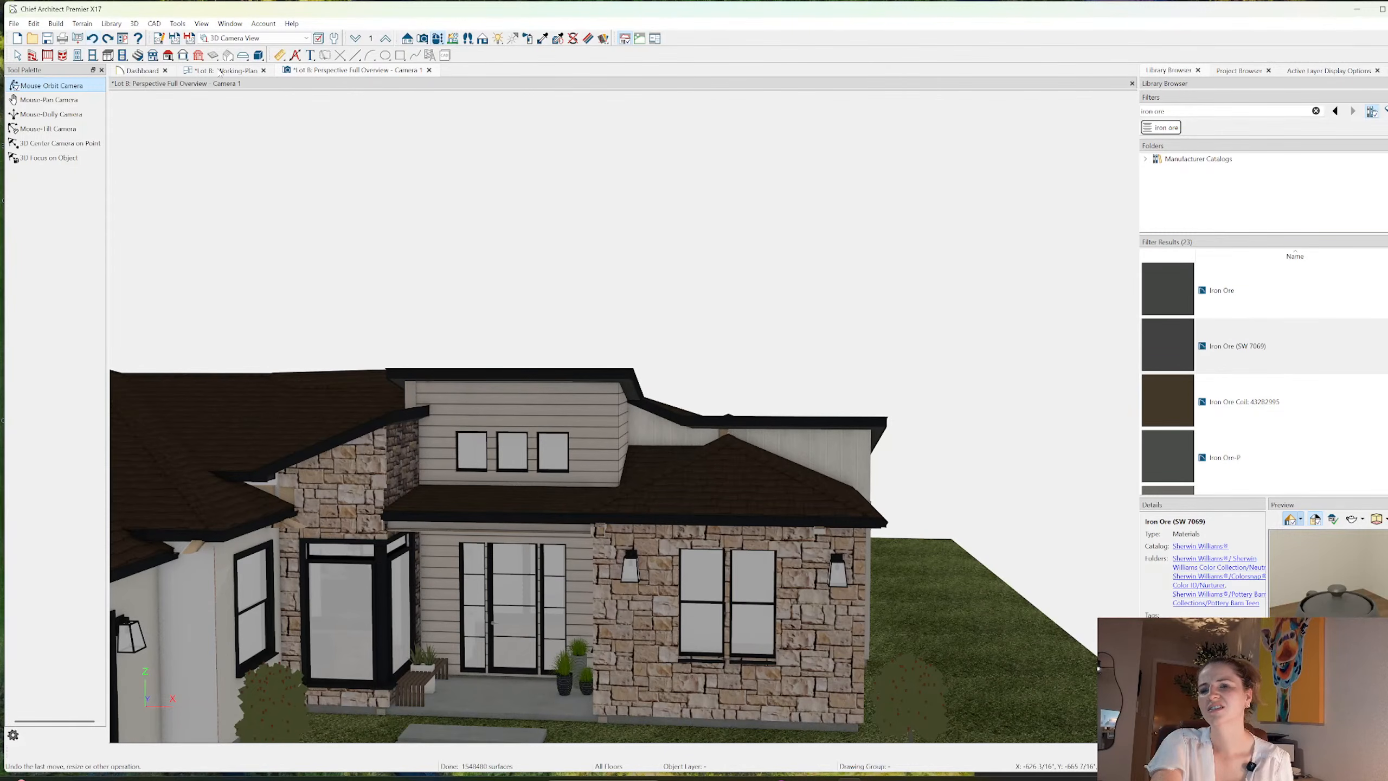
- Draw a rectangular polyline about 9 1/8" by 9 7/8" over the floor 2 wall corner beside the W18 windows in the working plan
left_click(221, 70)
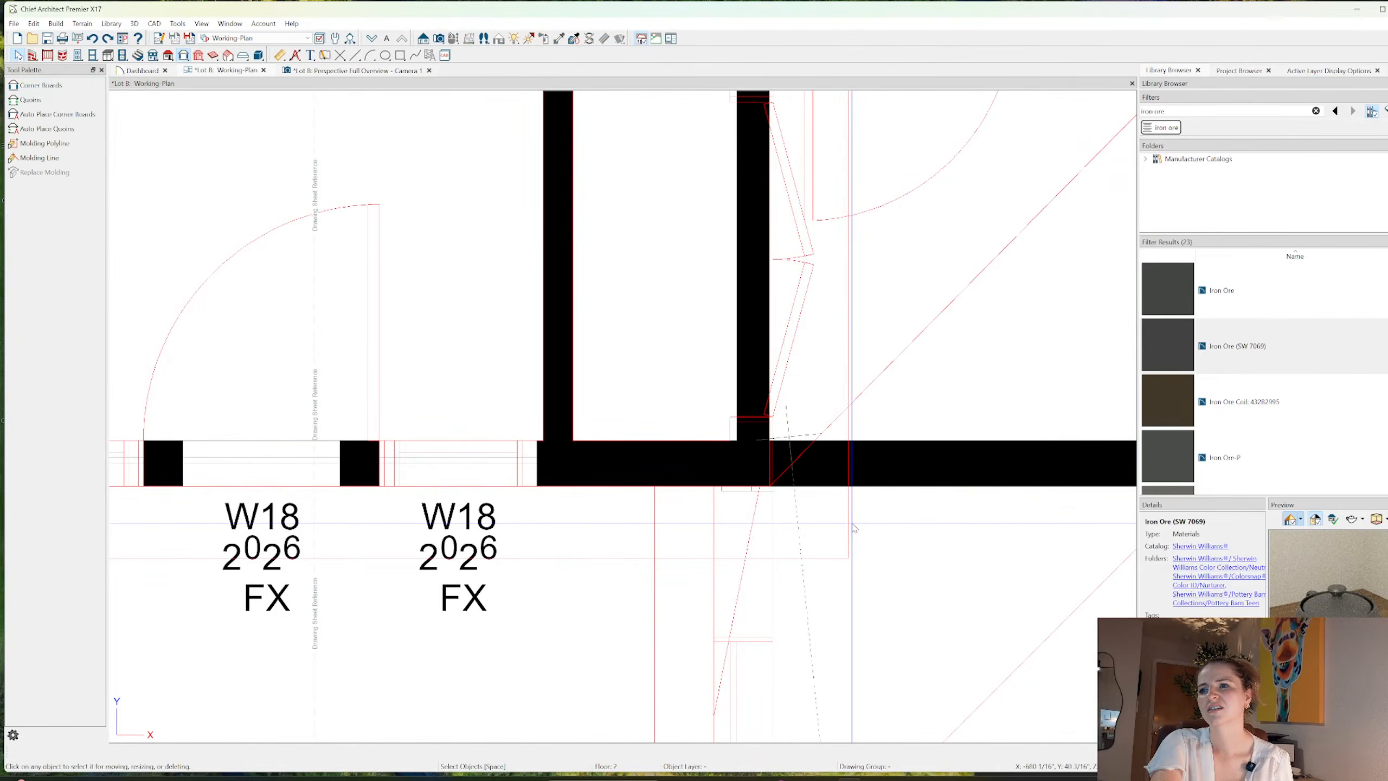
left_click(401, 55)
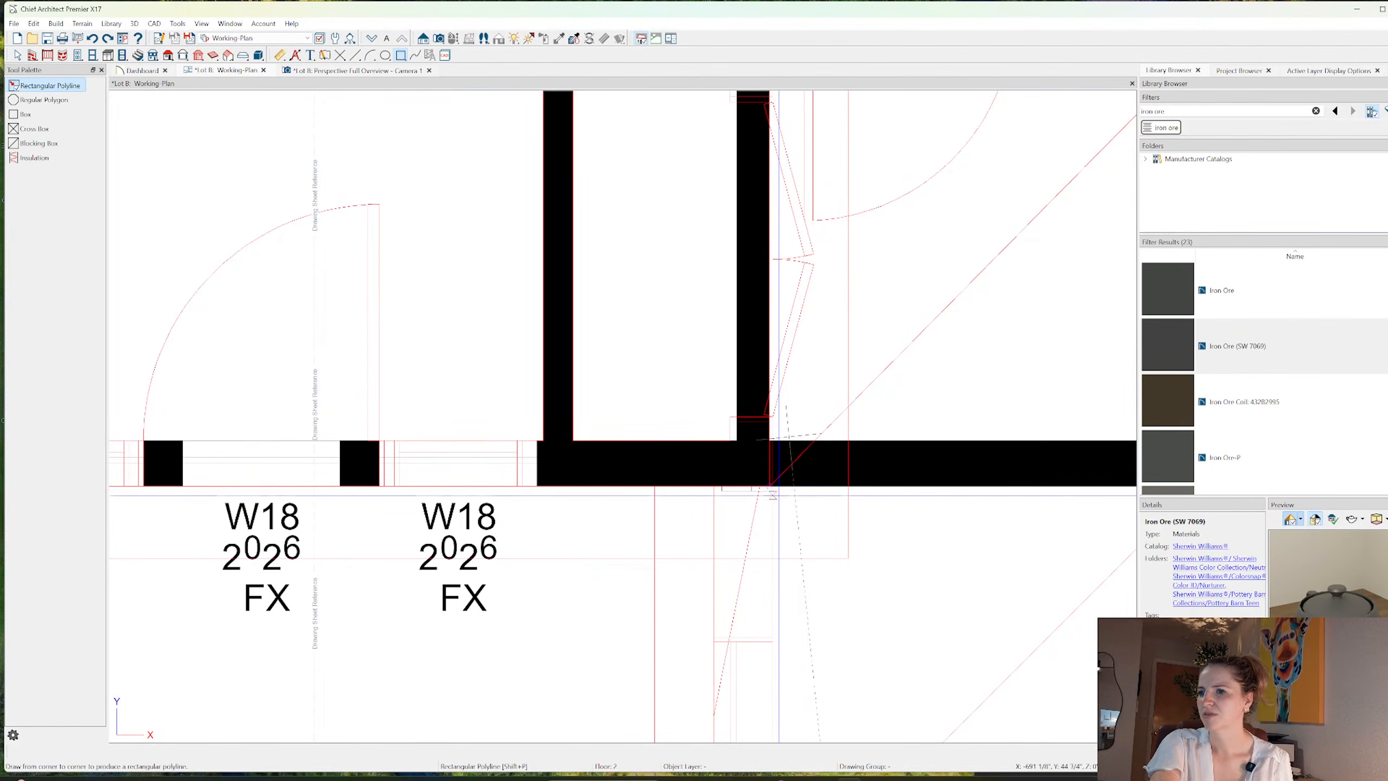
scroll(765, 483, "up", 3)
mouse_move(744, 483)
left_mouse_down()
mouse_move(660, 488)
mouse_move(679, 485)
mouse_move(785, 359)
left_mouse_up()
key("space")
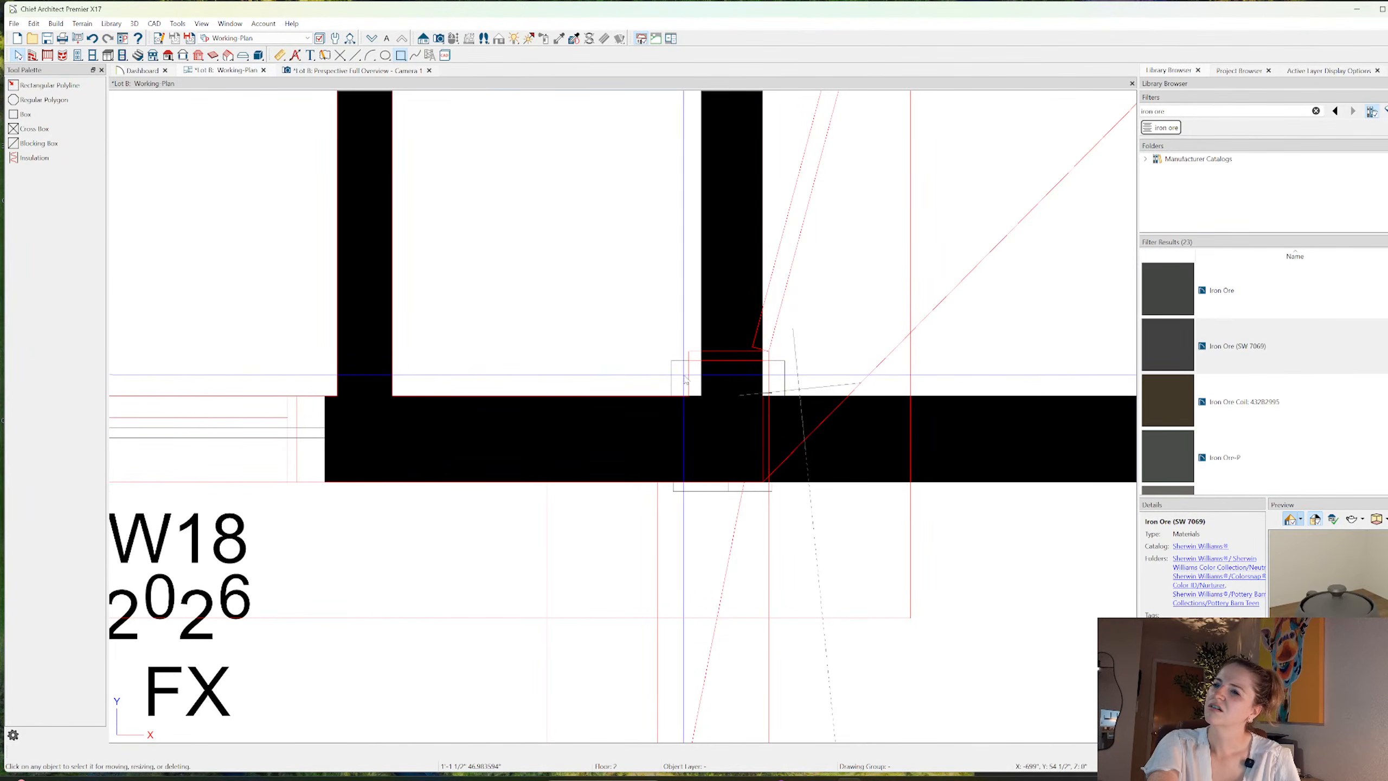
- Set the rectangular polyline's width and depth to 8" each
left_click(672, 372)
left_click(747, 661)
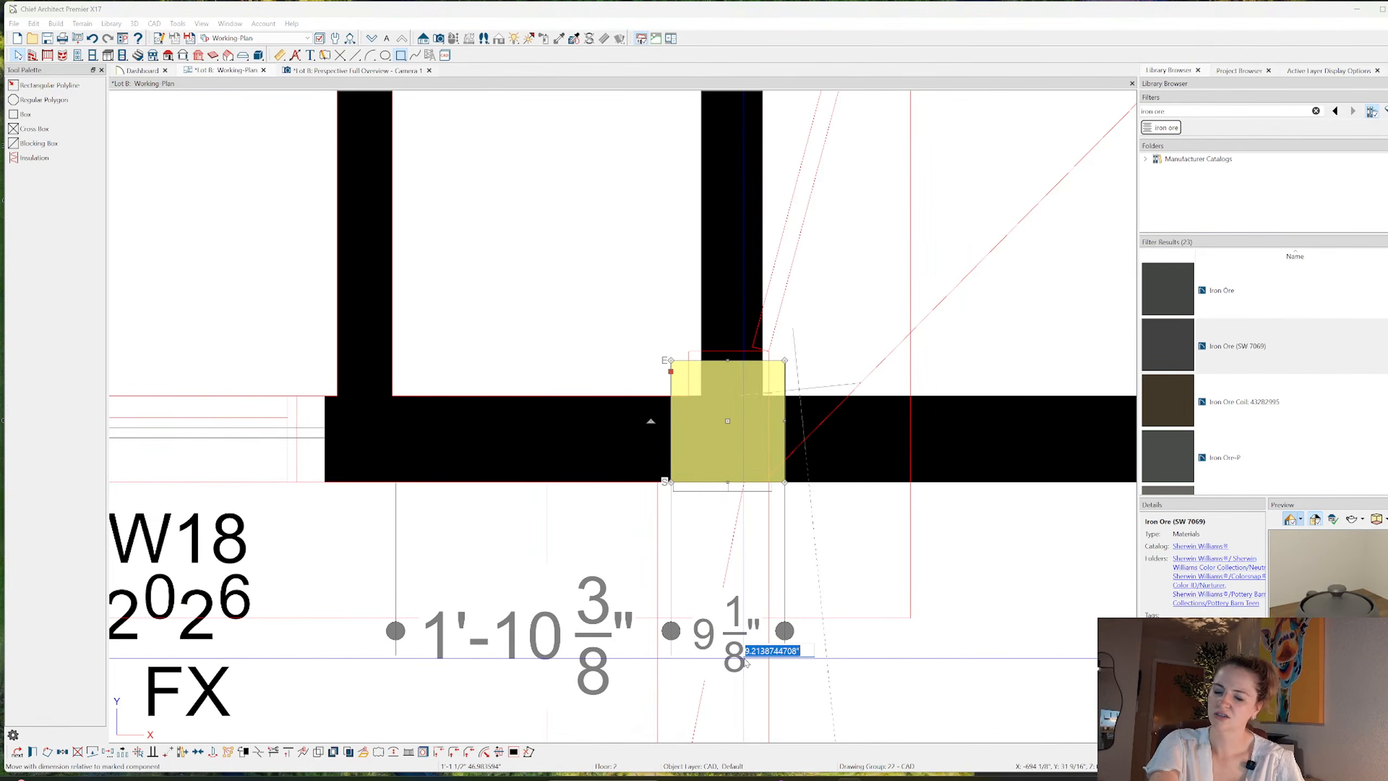
type("8")
key("Return")
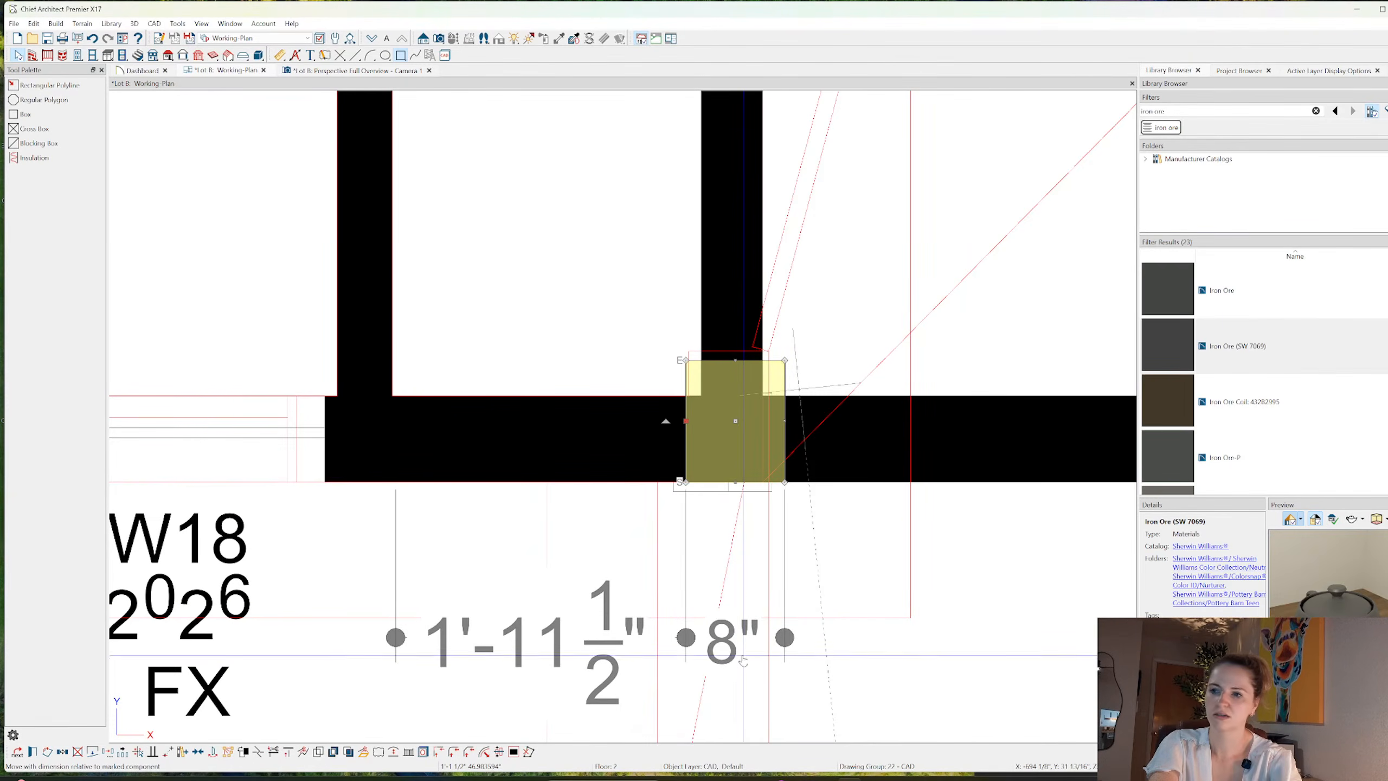
left_click(736, 361)
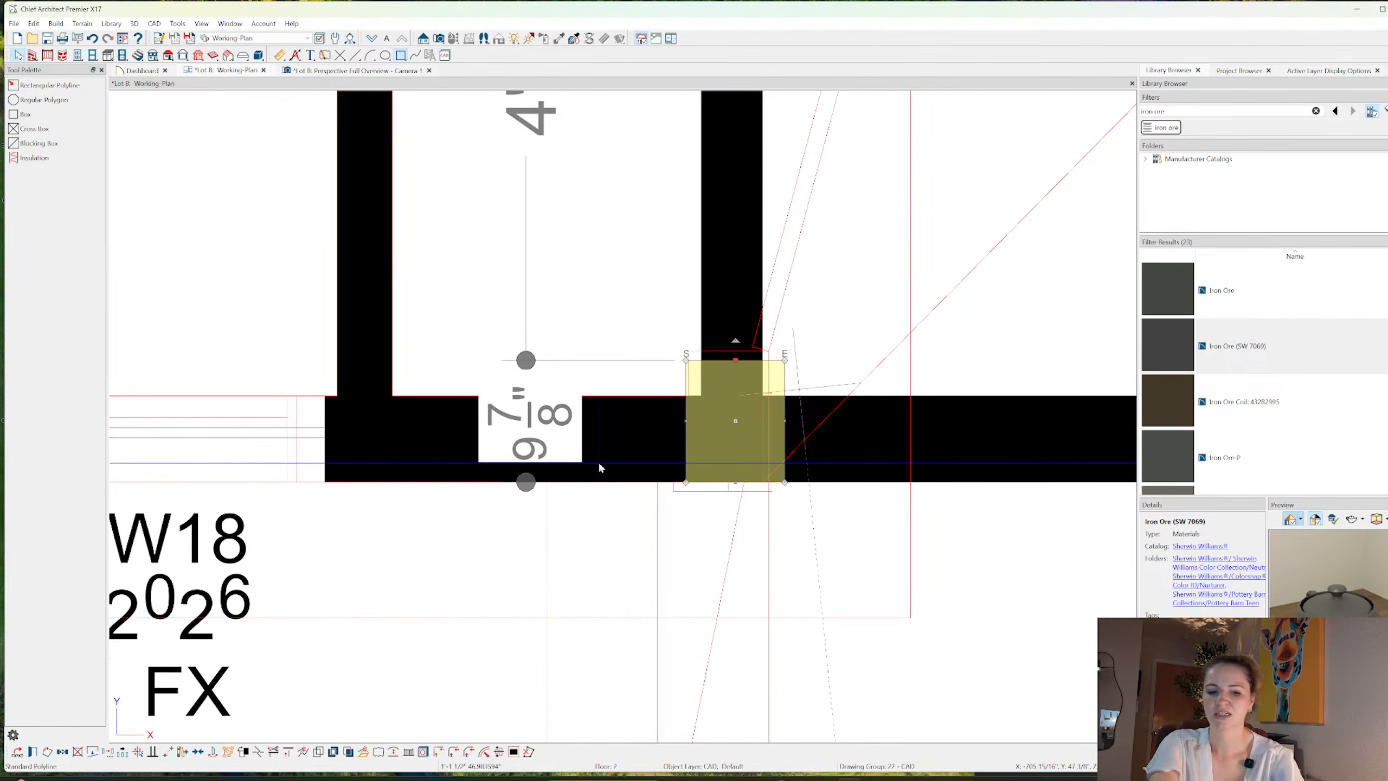
left_click(524, 415)
type("8")
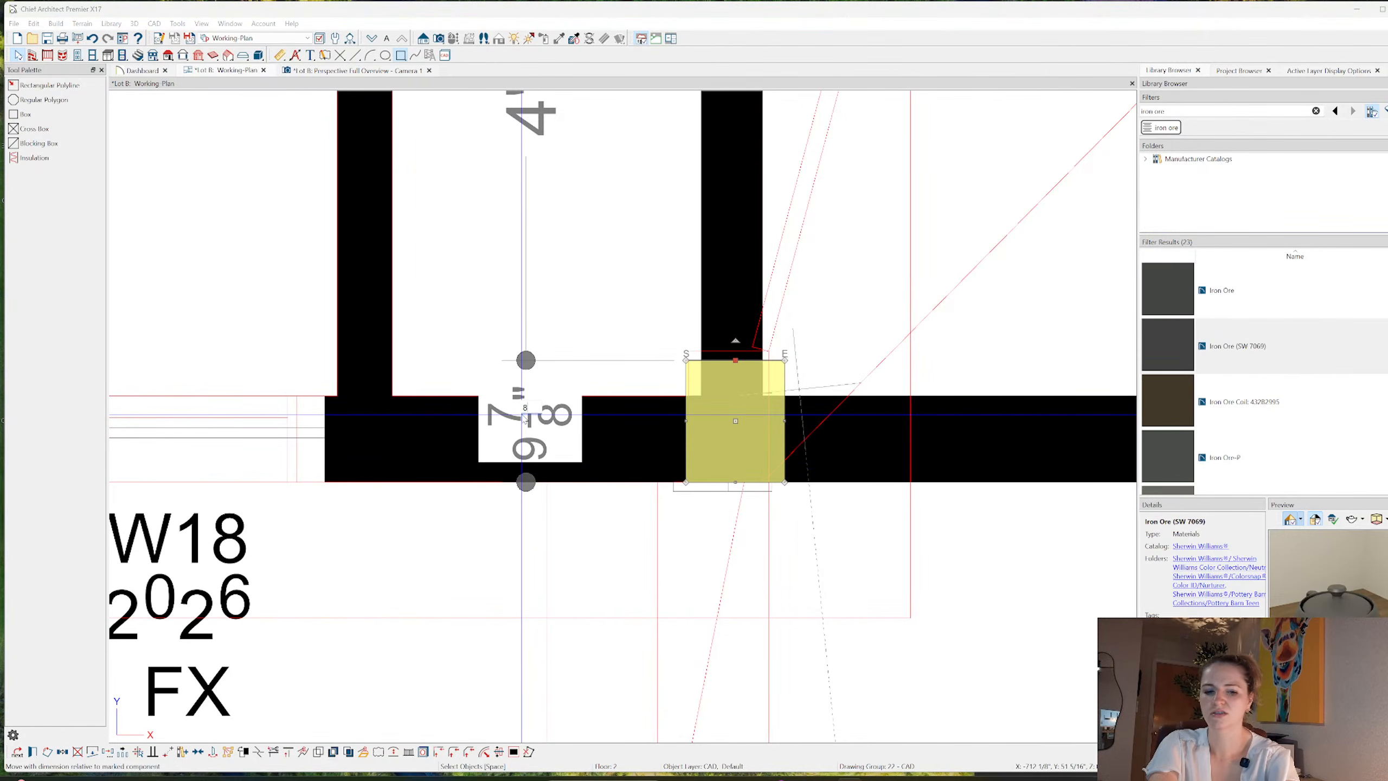
key("Return")
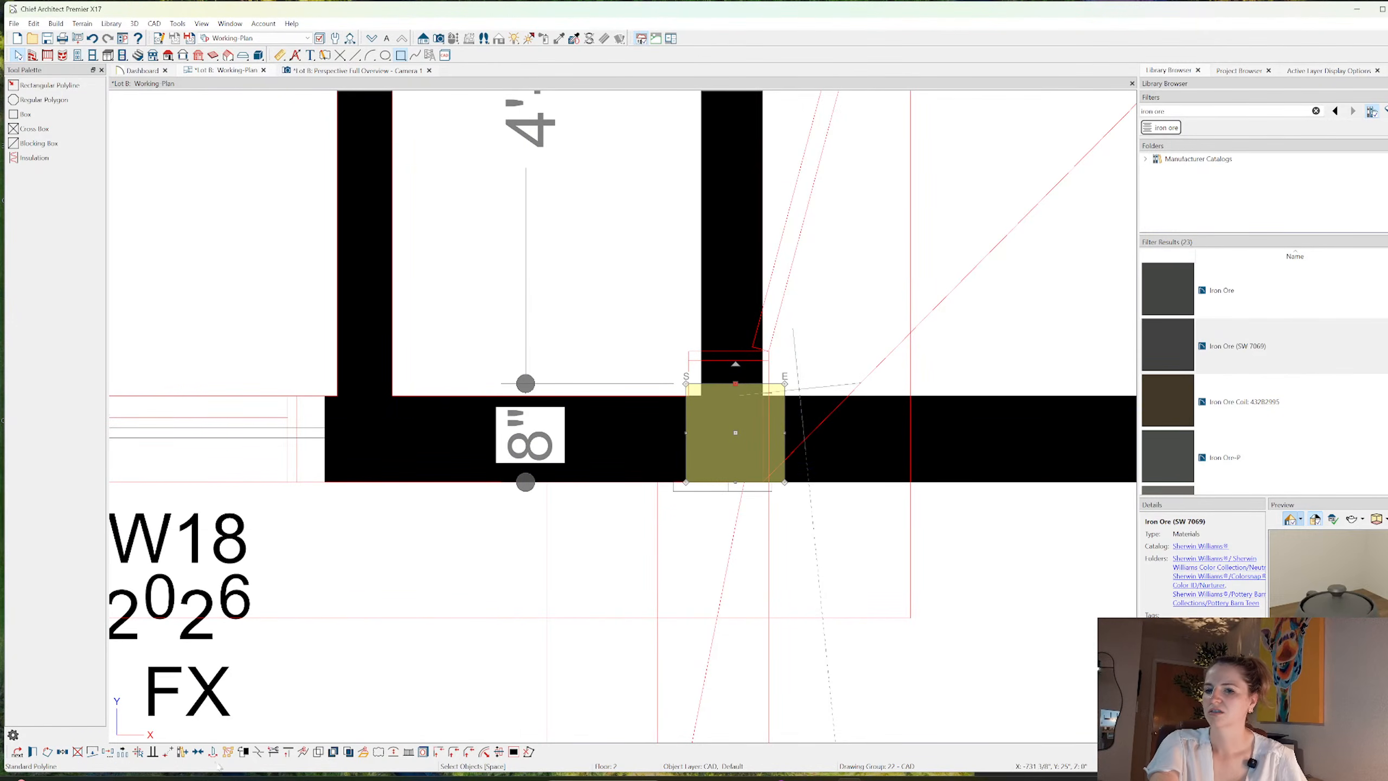
- Move the 8" square point to point onto the outside wall corner and nudge it slightly beyond the siding faces
left_click(168, 751)
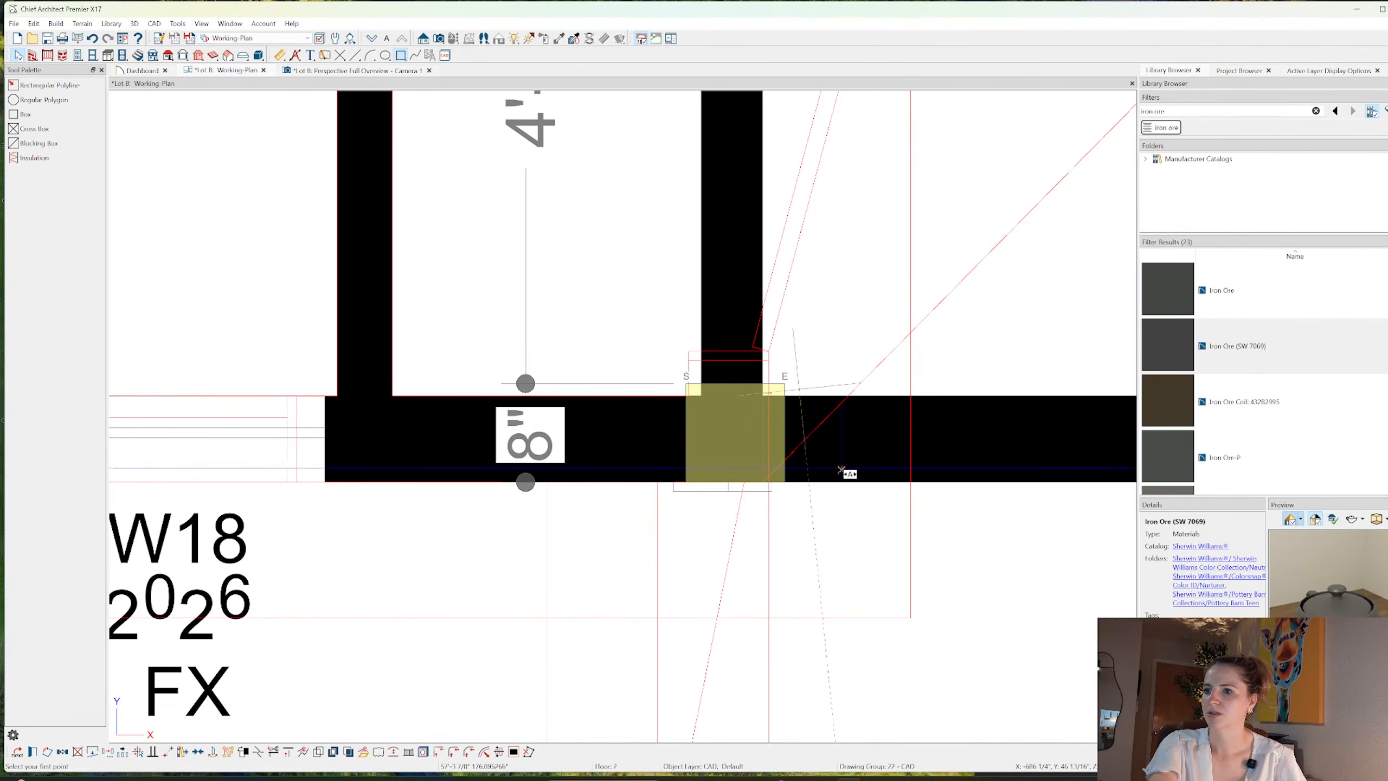
left_click(793, 482)
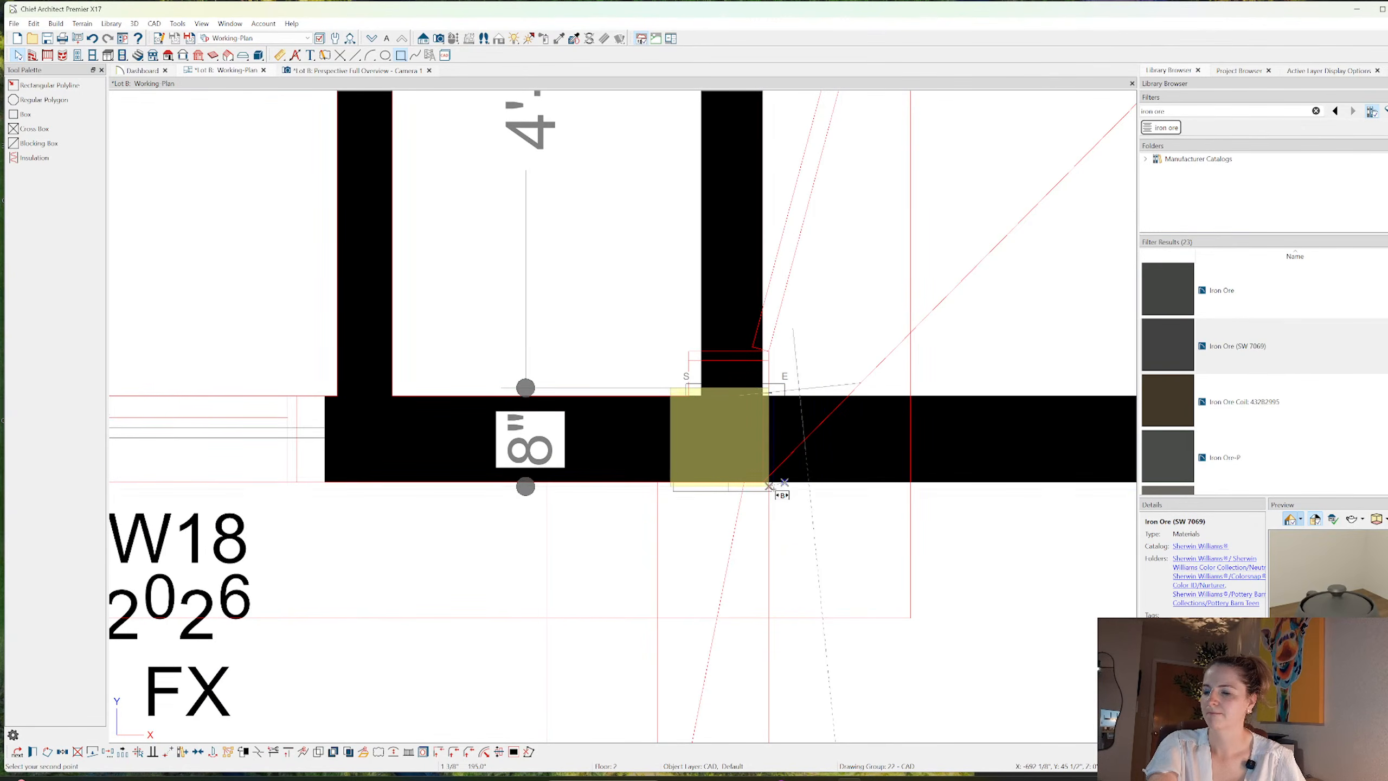
left_click(781, 484)
key("Down")
key("Right")
key("Right")
key("Down")
key("Down")
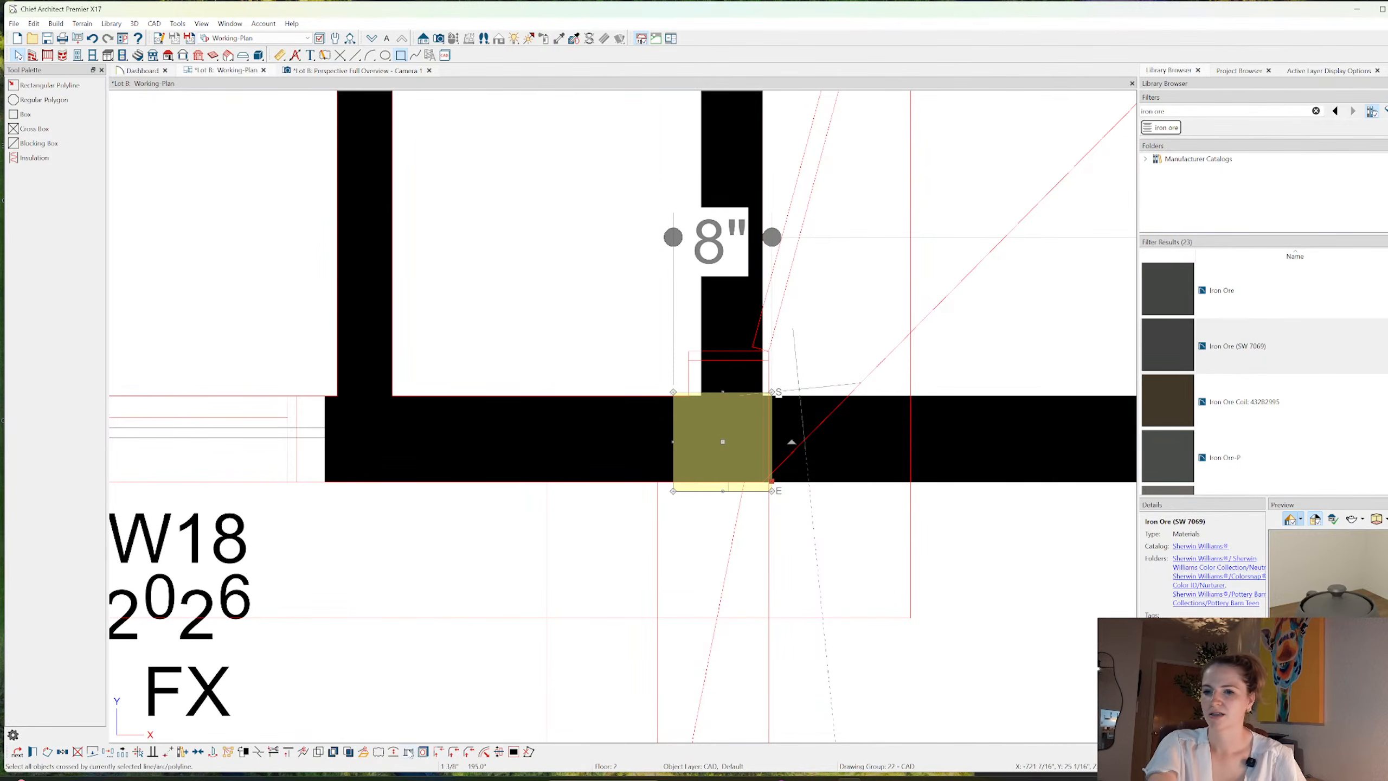
- Convert the 8" square polyline to a 3D Solid and increase its height to form a tall corner post
left_click(363, 751)
left_click(650, 249)
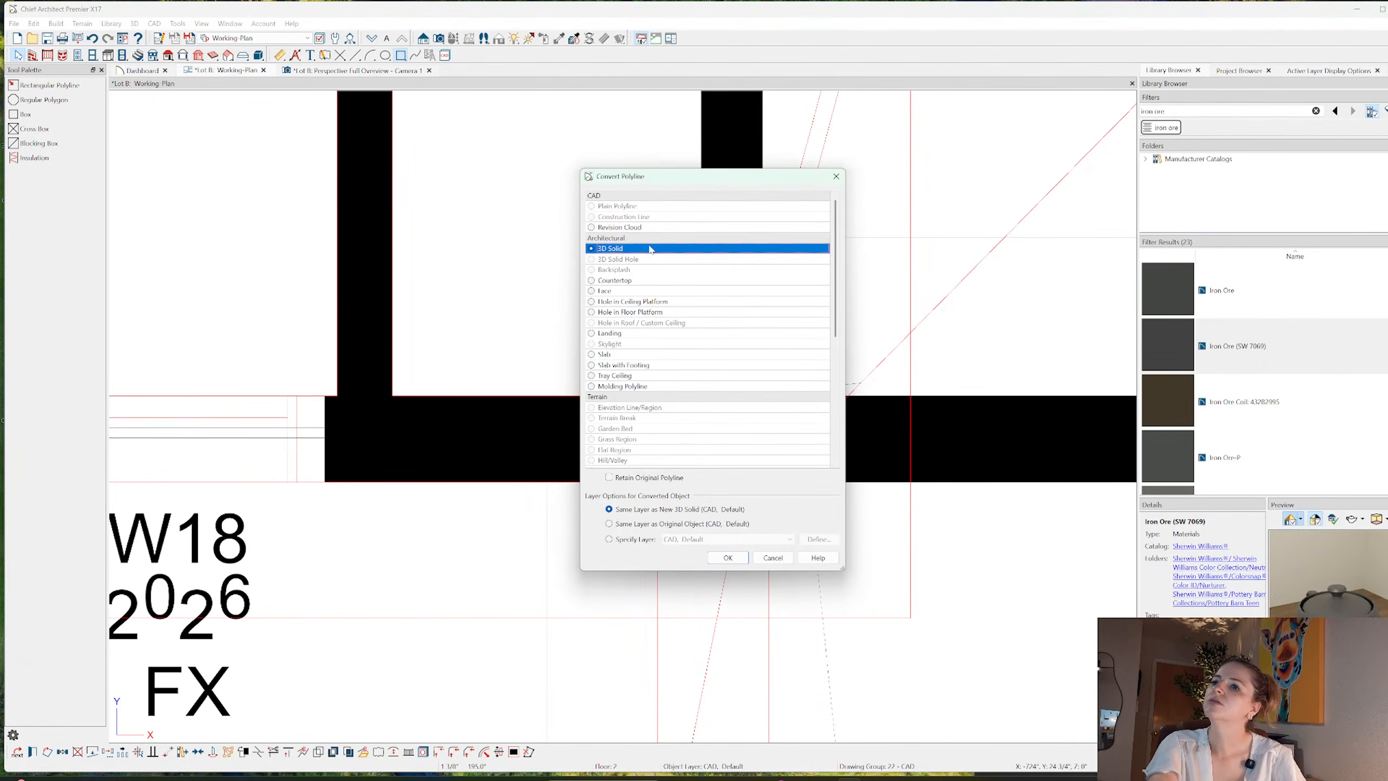
left_click(724, 555)
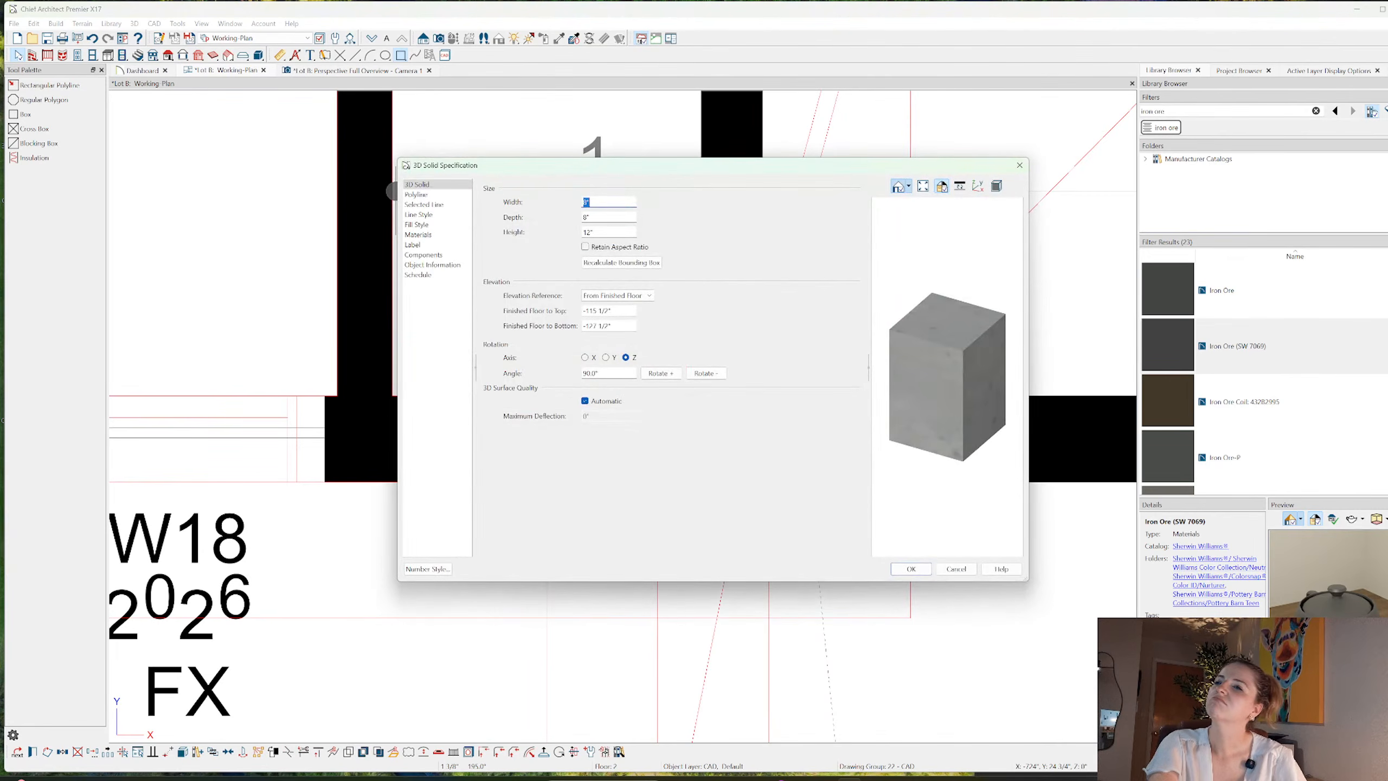
key("Tab")
key("Tab")
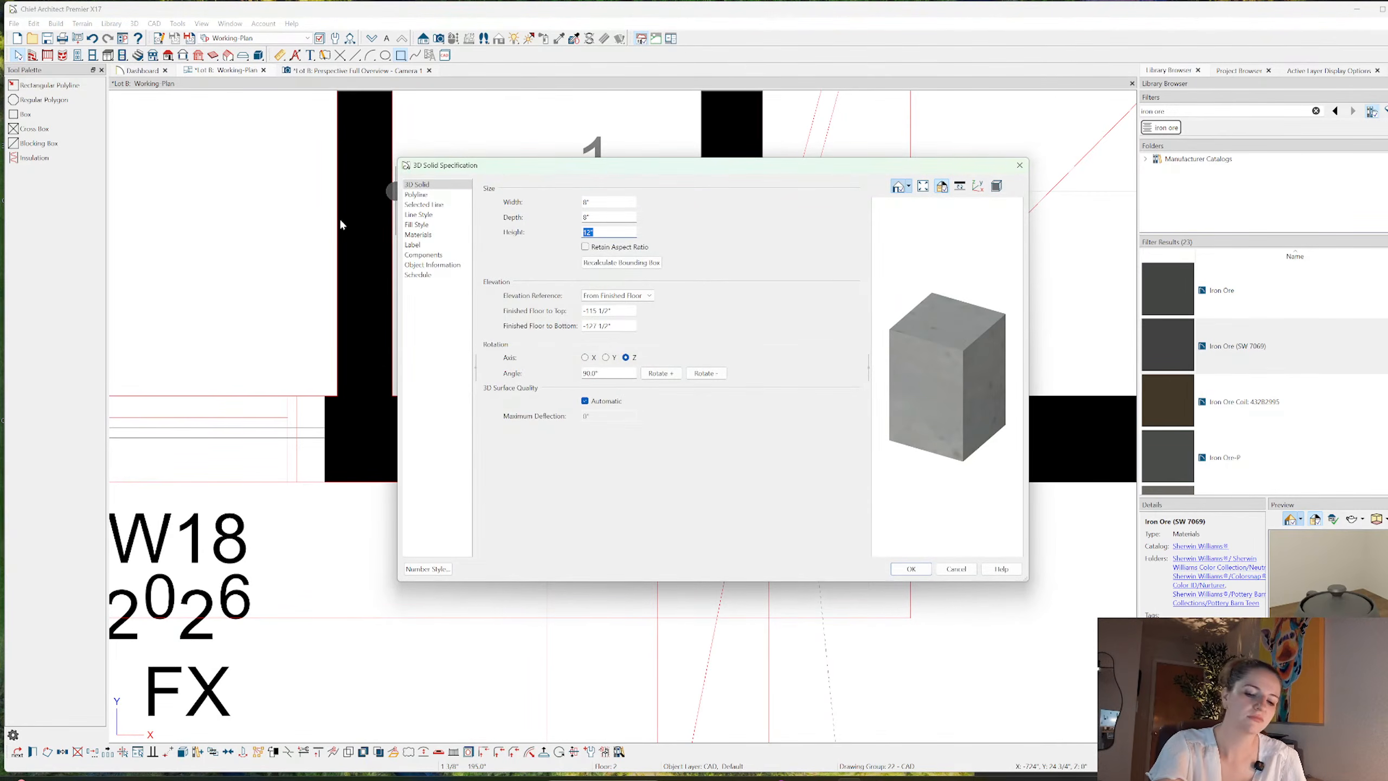
key("Tab")
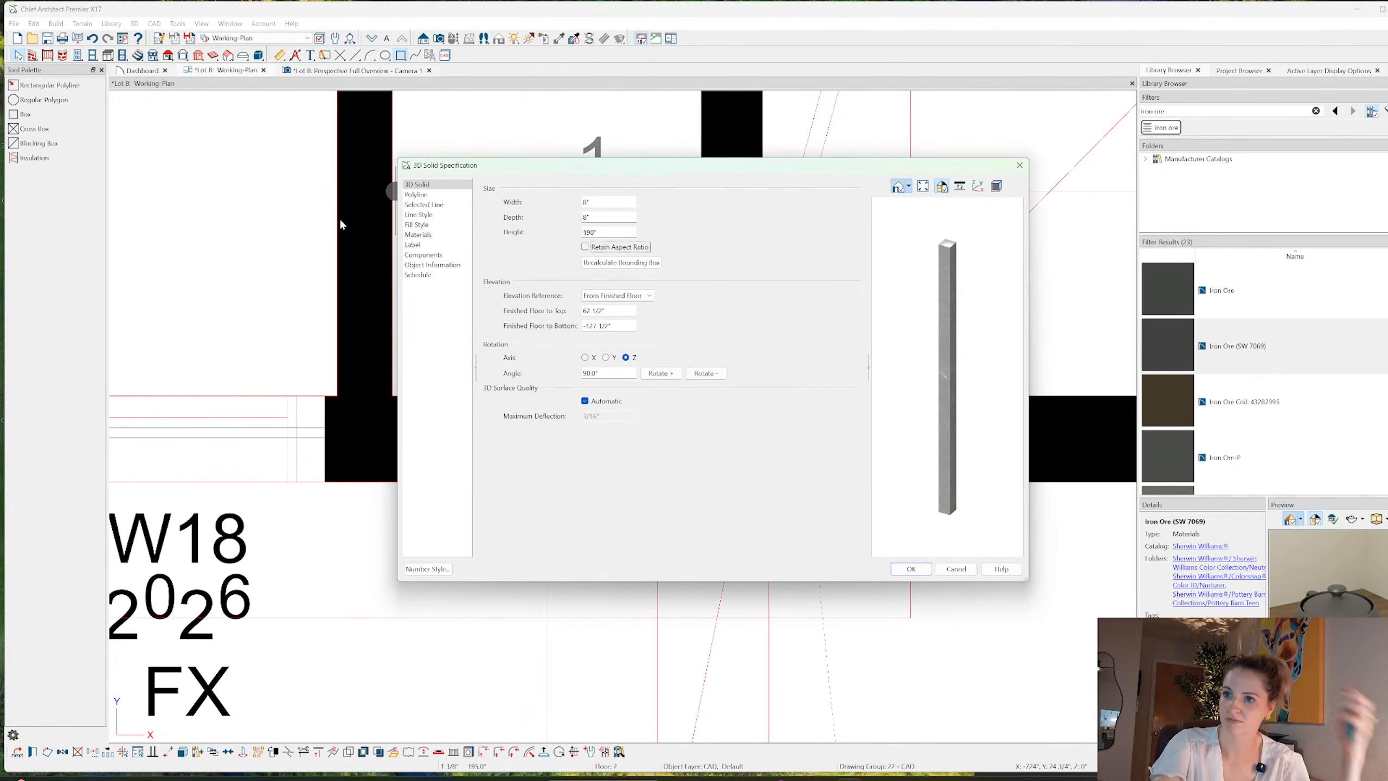
left_click(911, 569)
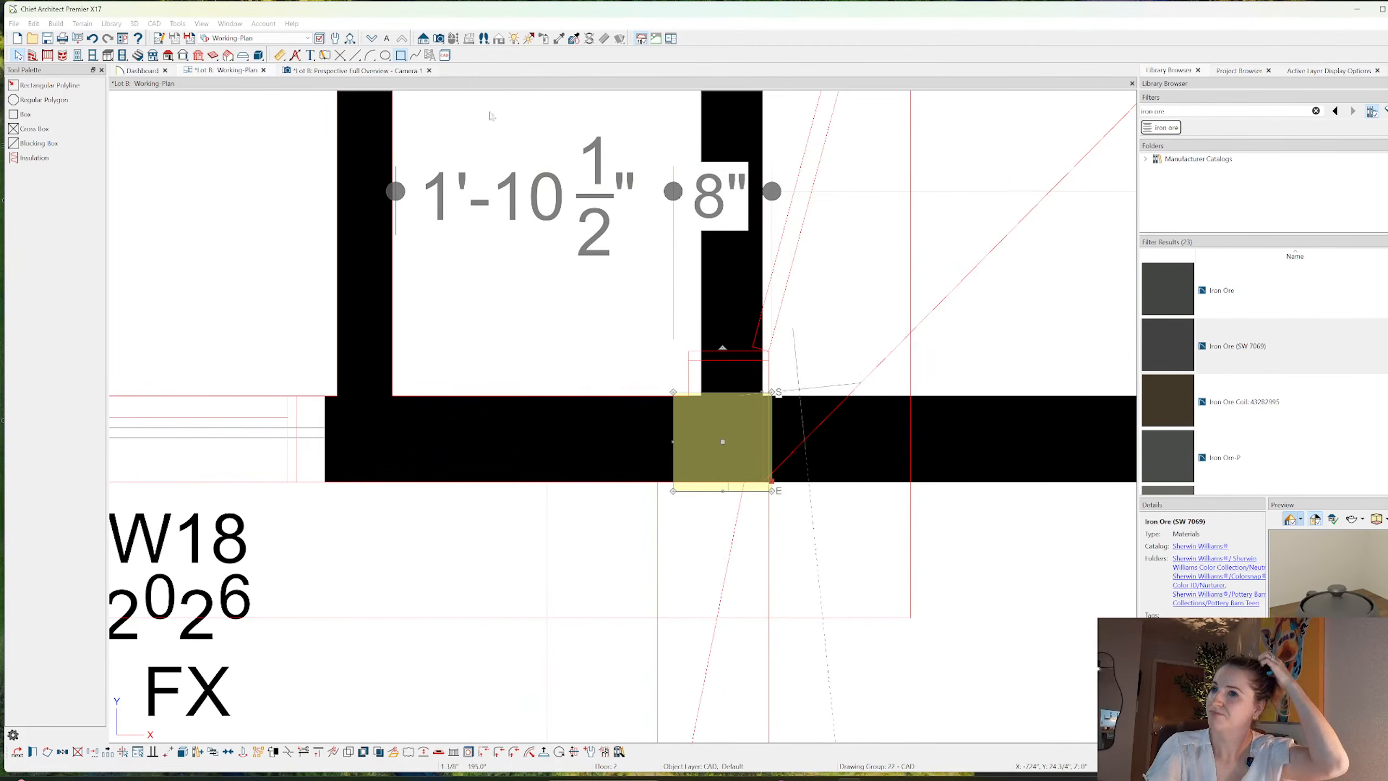
- Delete the tall 3D solid corner post at the raised entry volume's siding corner in the perspective view
left_click(358, 70)
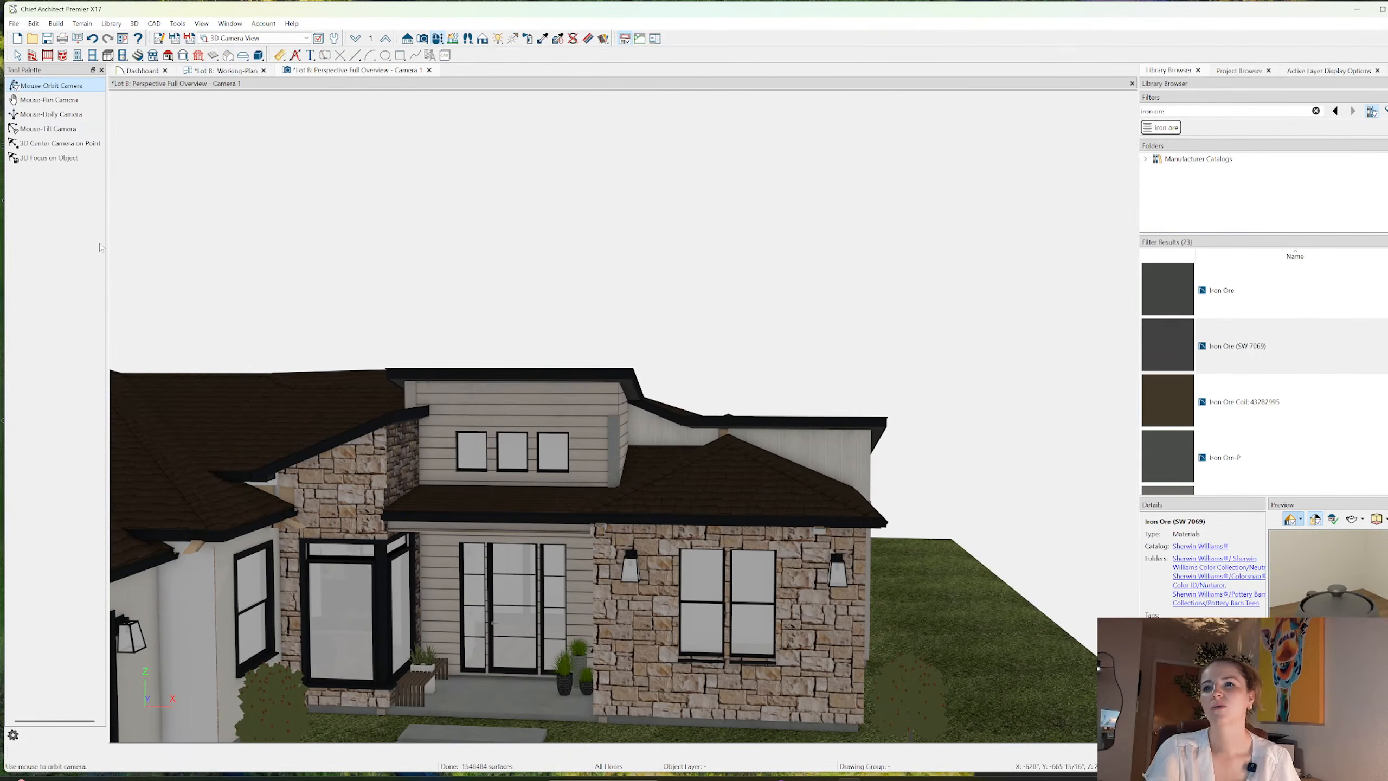
left_click(18, 54)
left_click(605, 436)
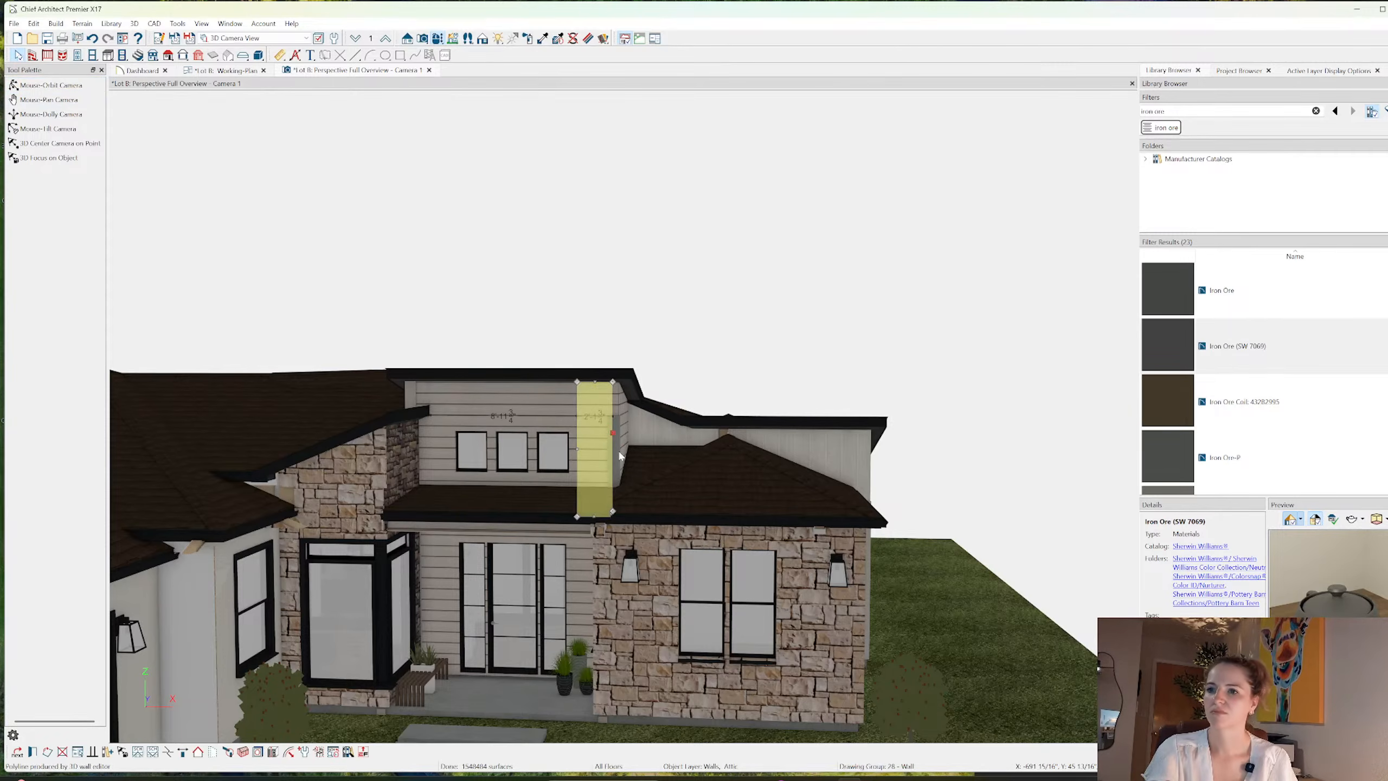
left_click(620, 455)
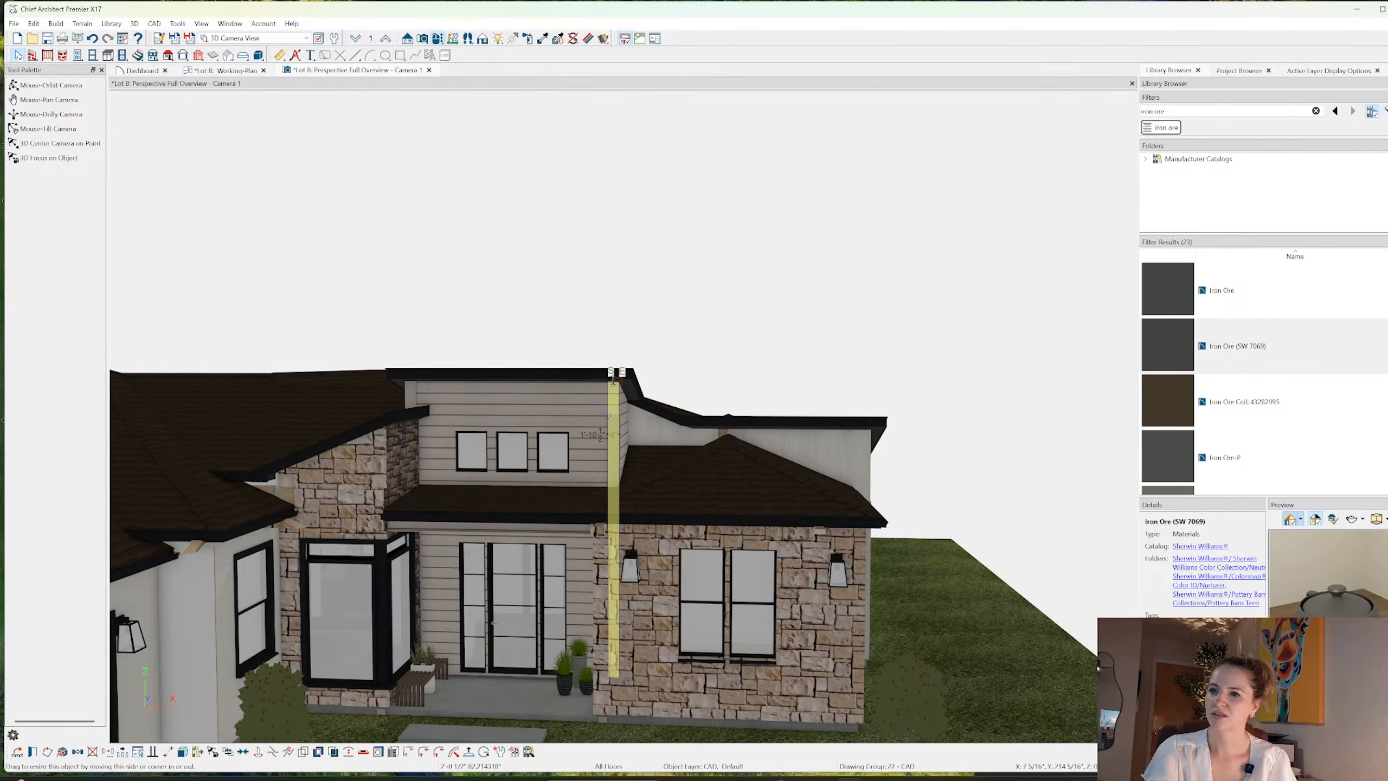
key("Delete")
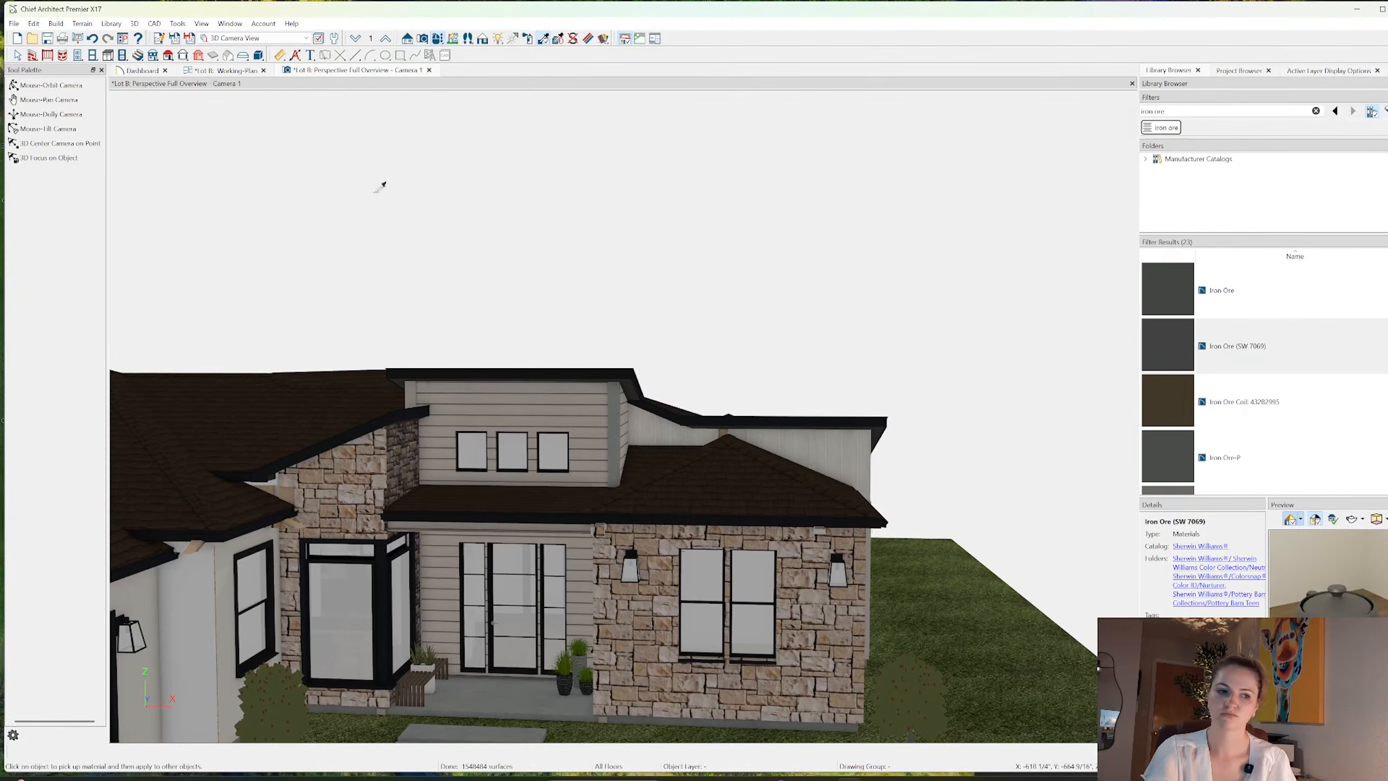
- Copy the Country Rubble Texas Cream stone onto the darker stone side wall above the entry's corner window
left_click(416, 381)
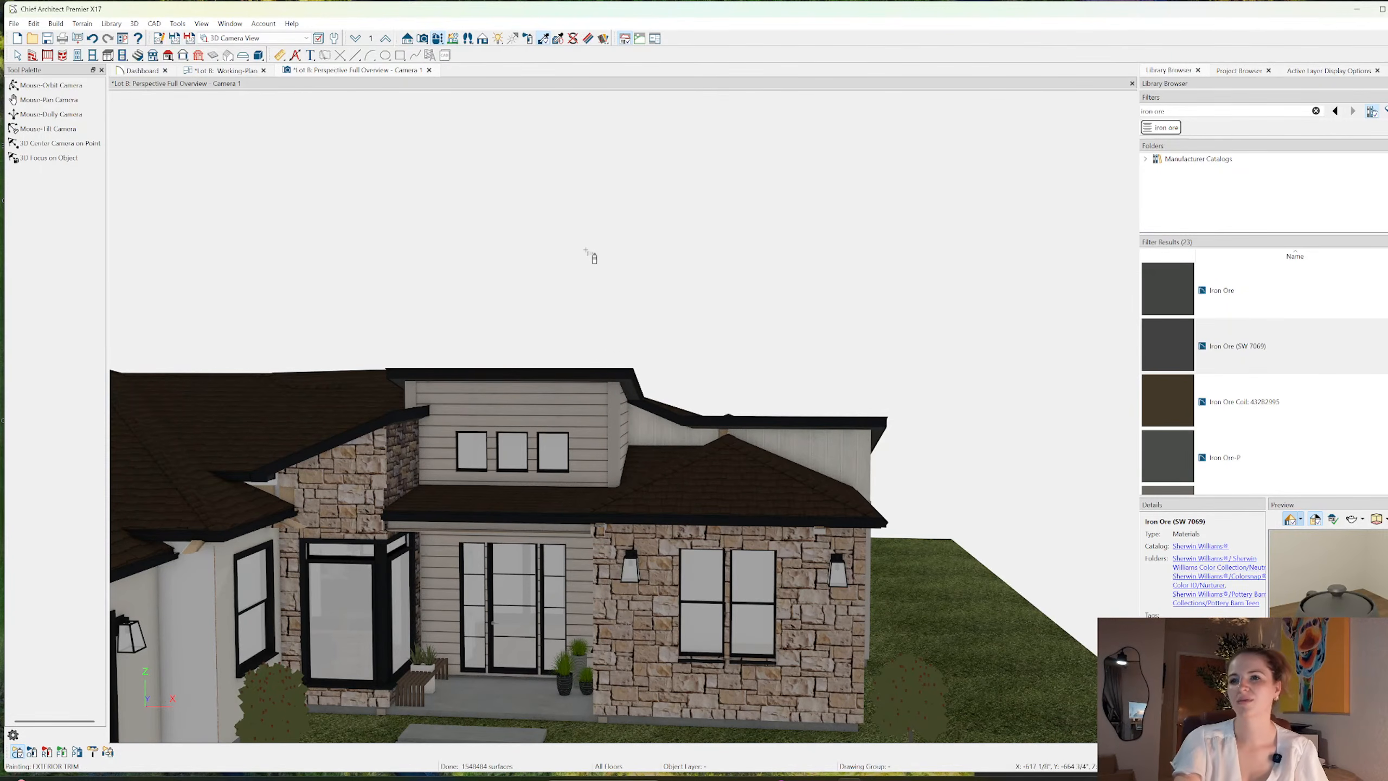
scroll(573, 273, "down", 5)
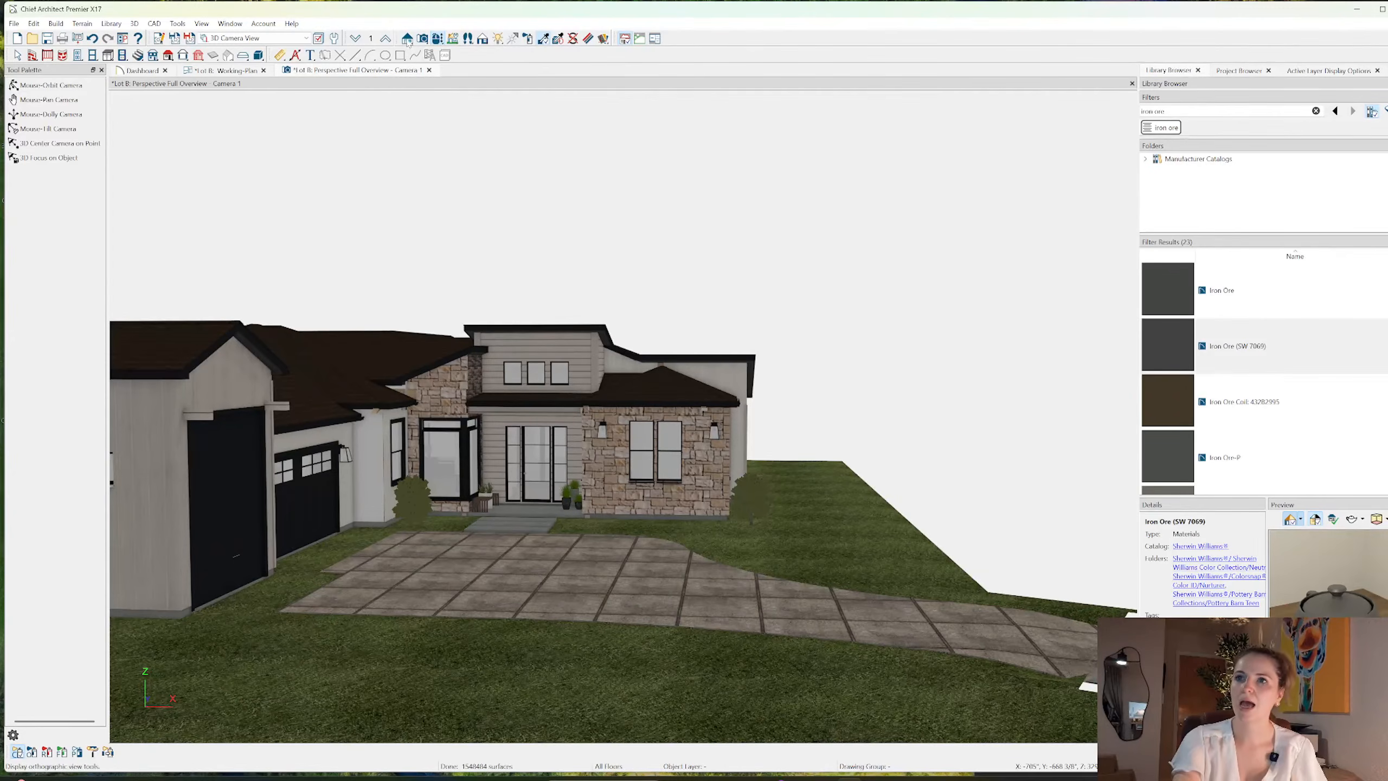
left_click(51, 85)
left_click_drag(489, 325, 421, 340)
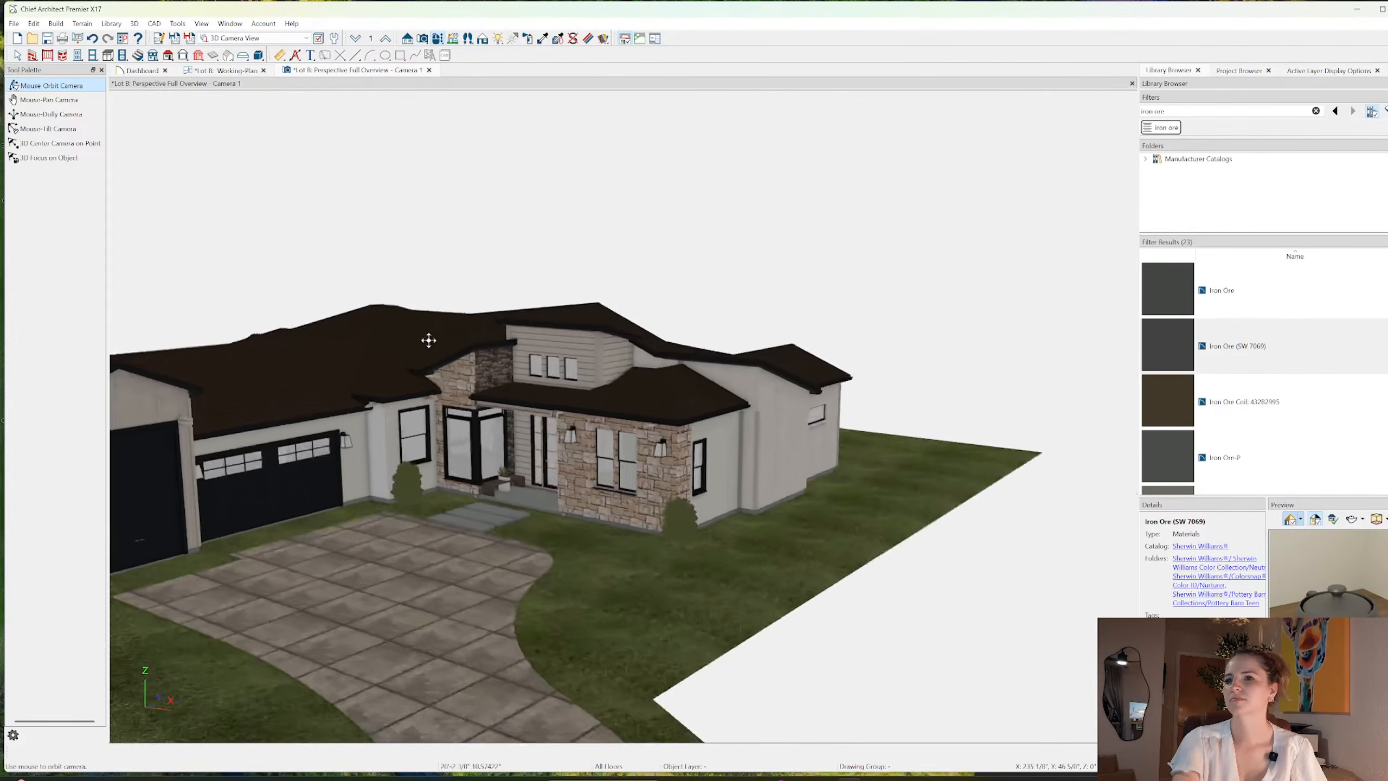
scroll(719, 541, "up", 4)
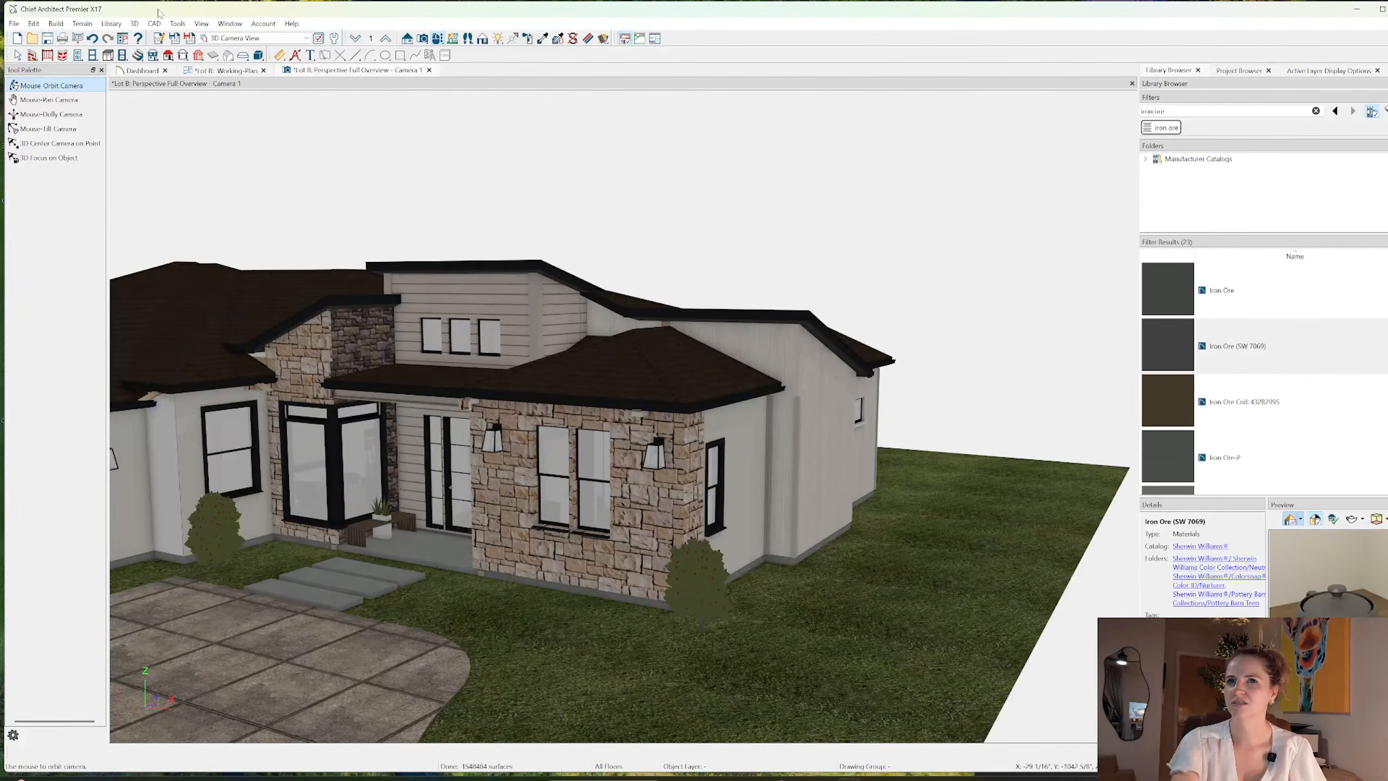
left_click(542, 39)
left_click(364, 358)
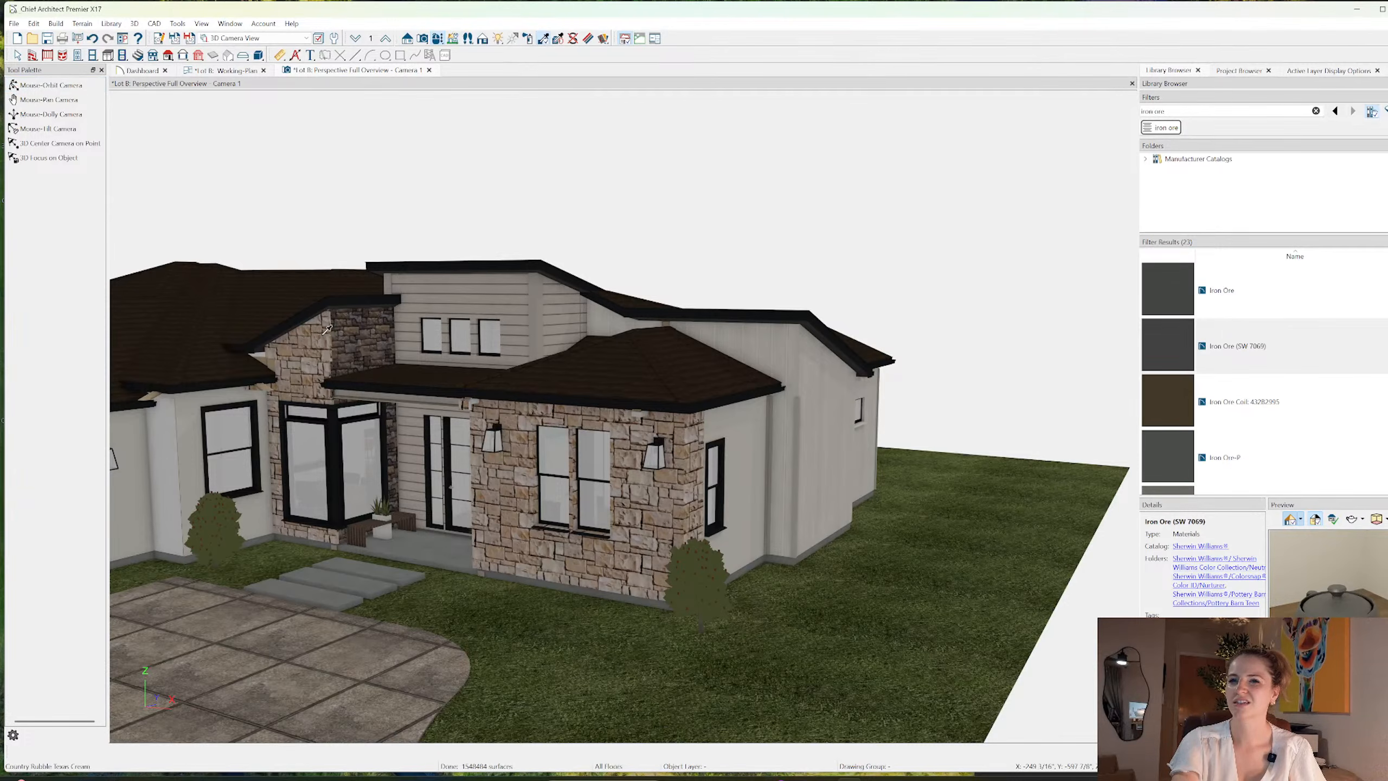
left_click(356, 339)
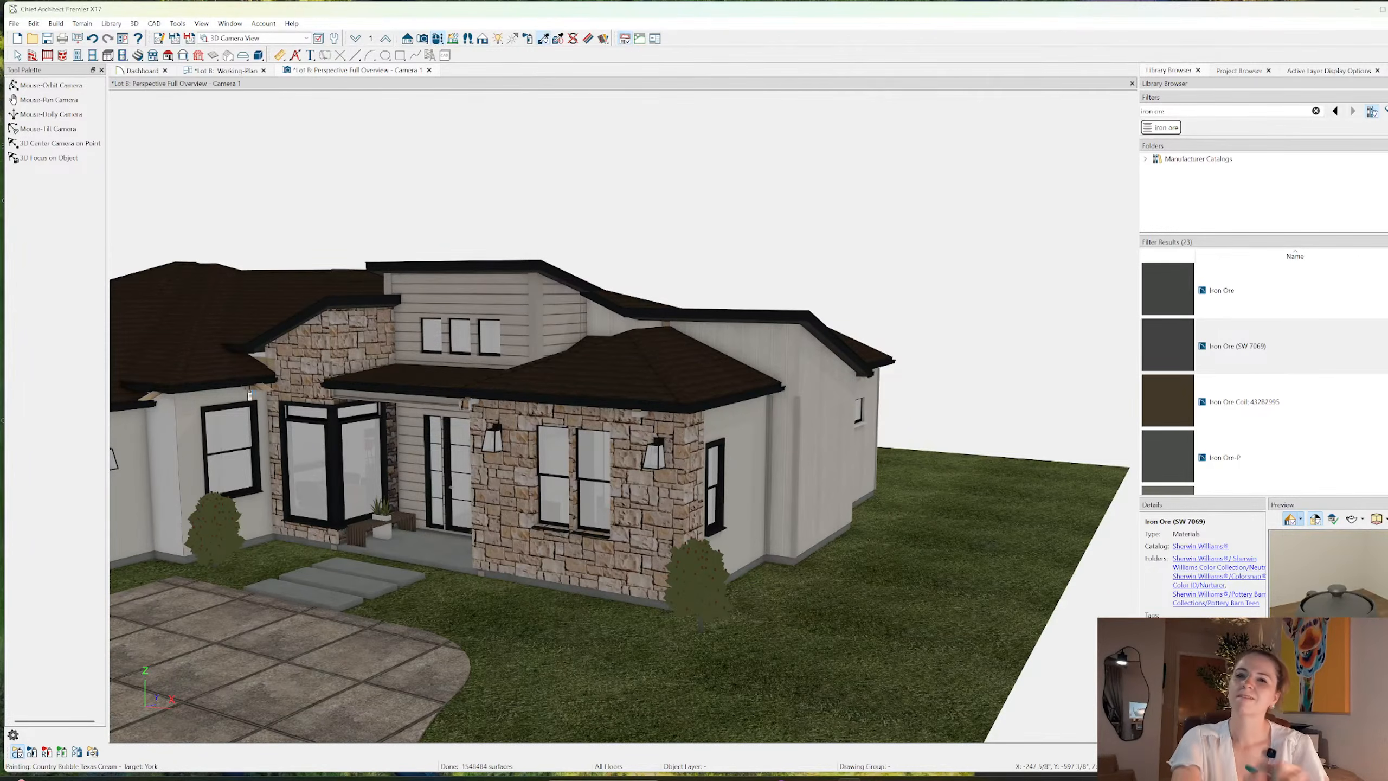
- Delete the attic wall at the main roof beside the stone corner-window volume
left_click(18, 56)
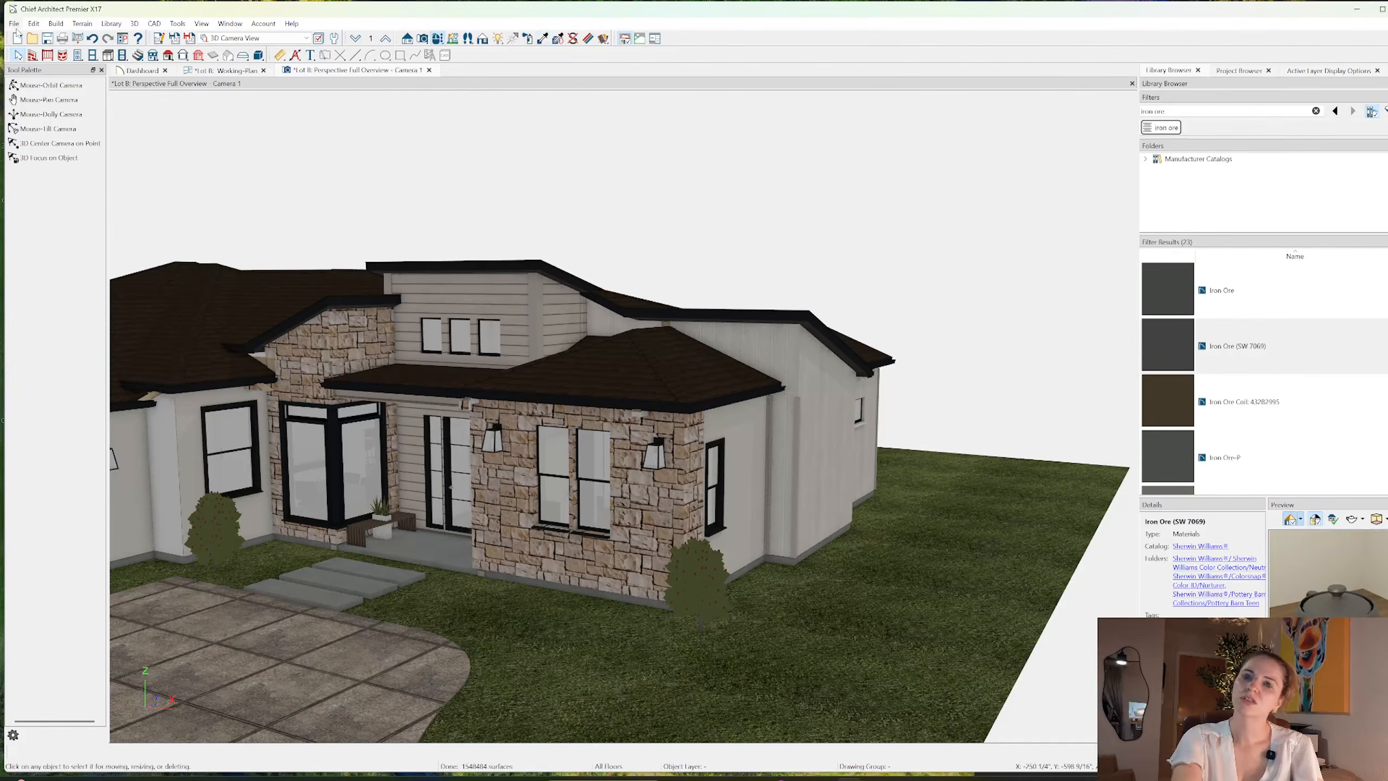
left_click(269, 382)
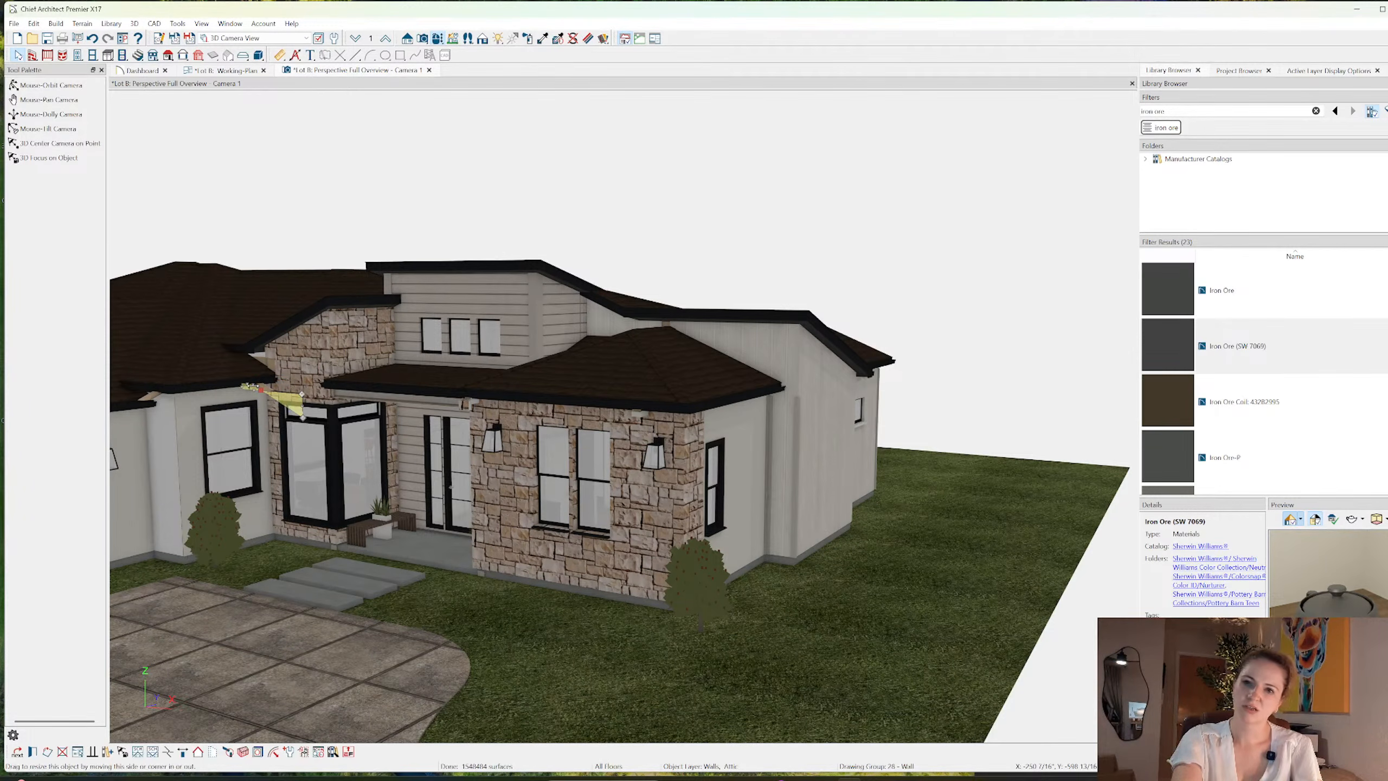
key("Escape")
left_click(151, 403)
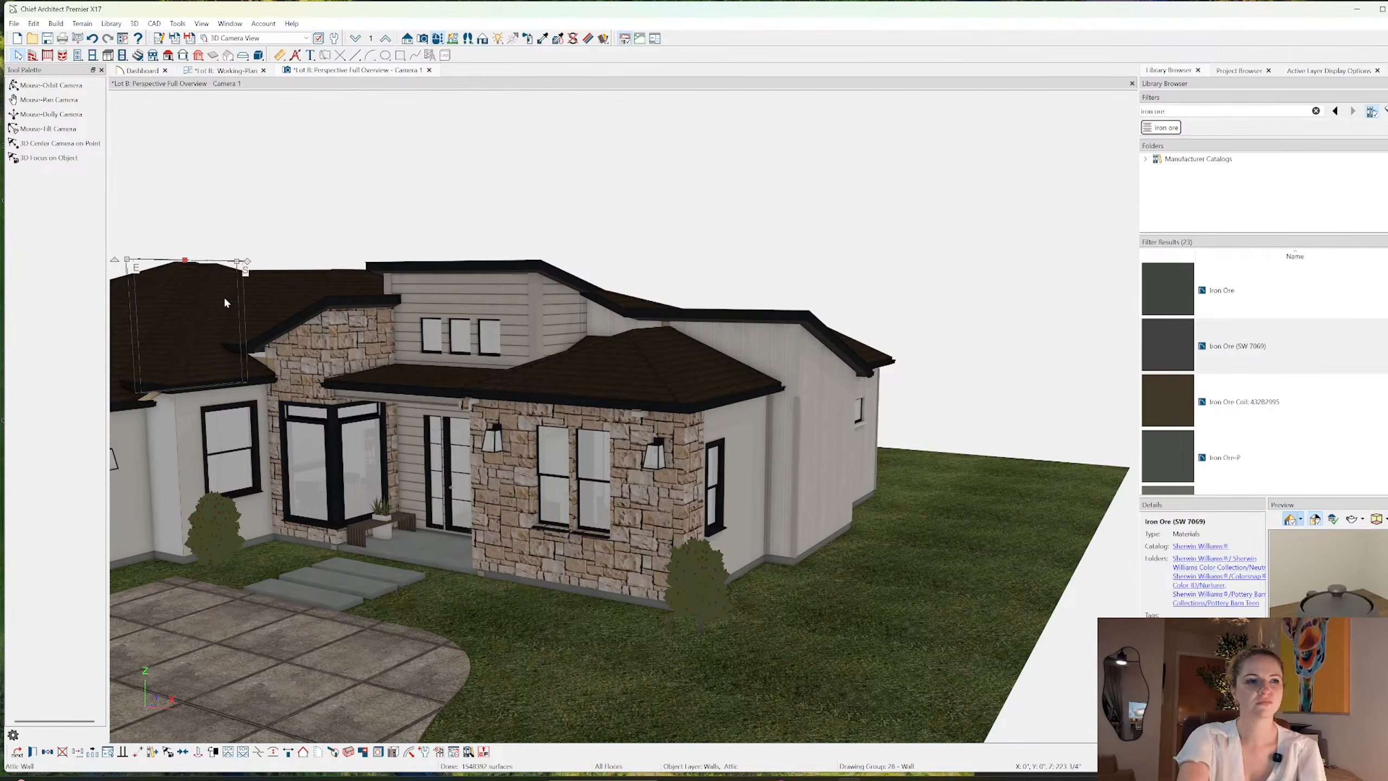
key("Delete")
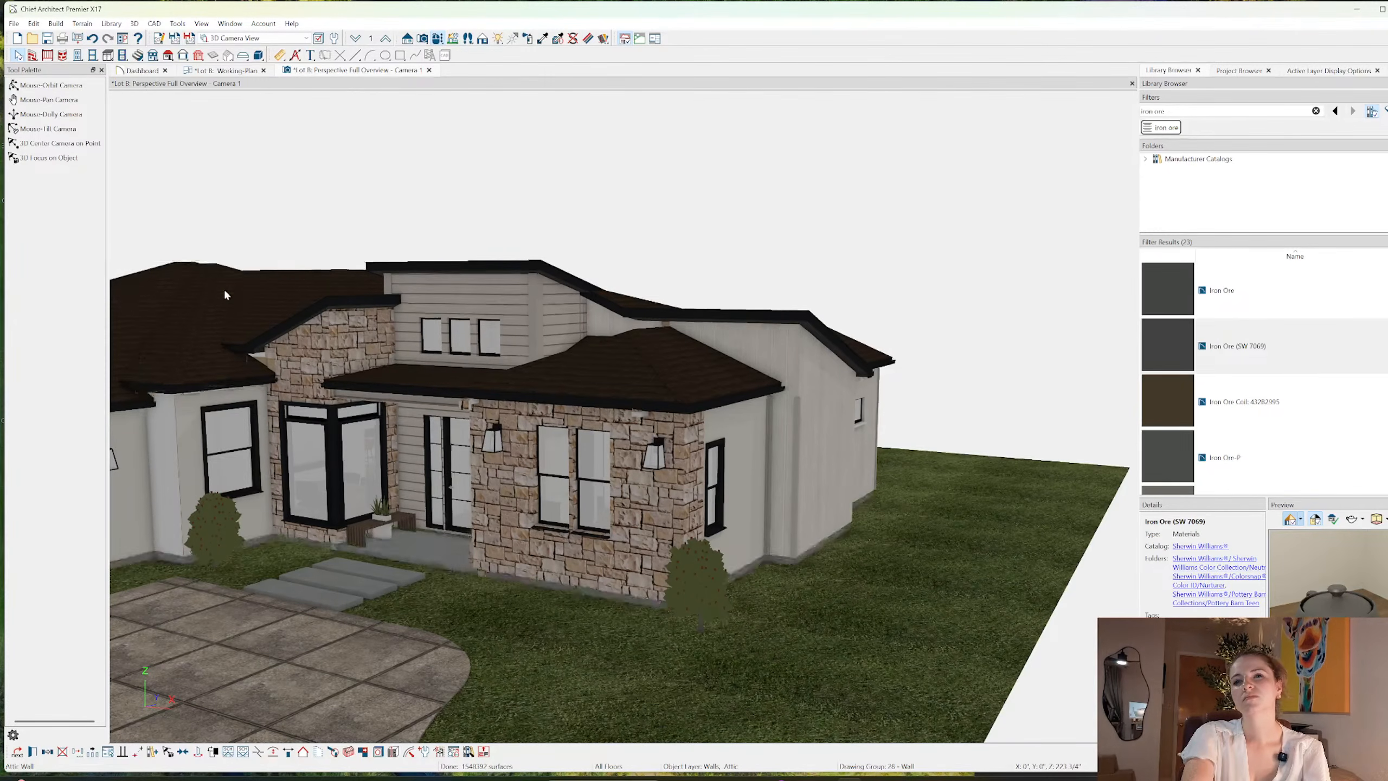
- Extend the stone attic wall above the corner window about 1'-5" toward the garage, retaining it as a manually edited wall
left_click(268, 356)
left_click_drag(268, 356, 231, 348)
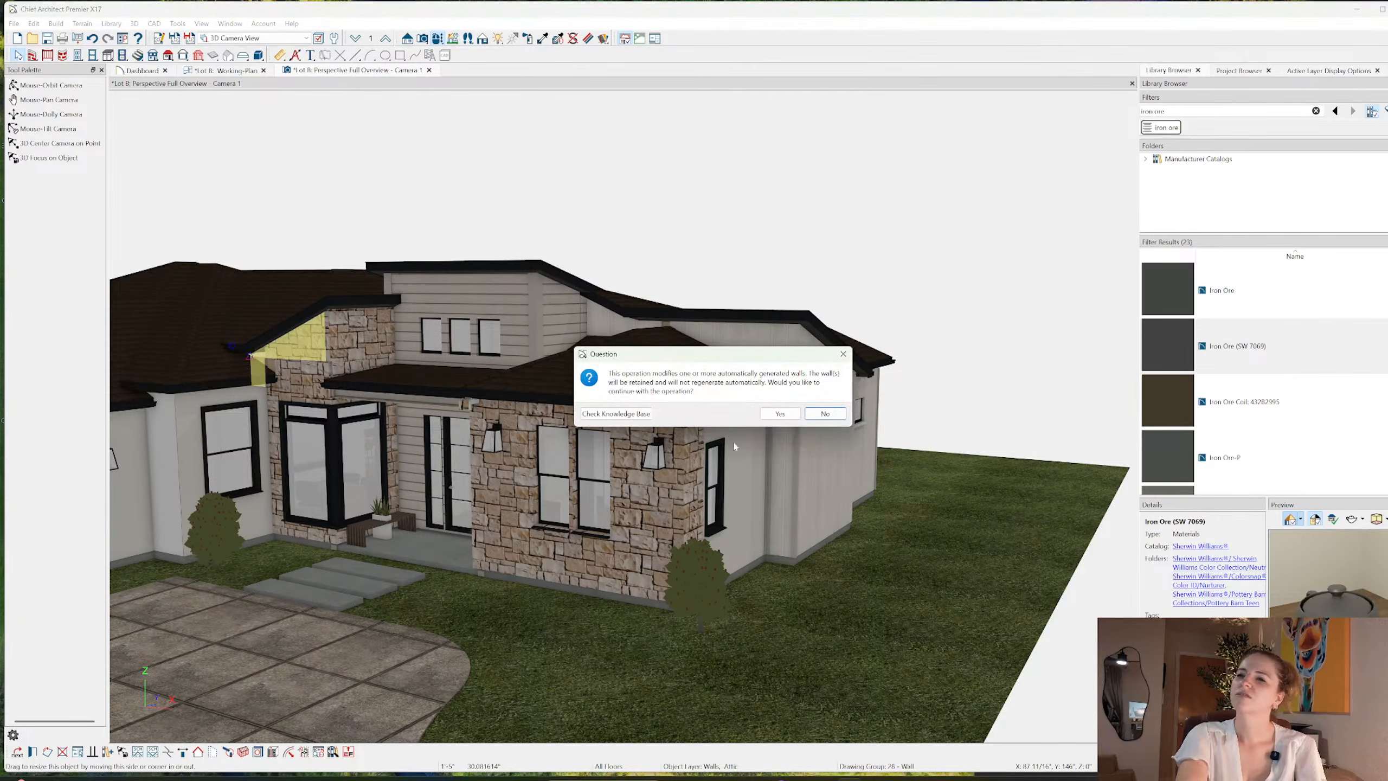
left_click(772, 413)
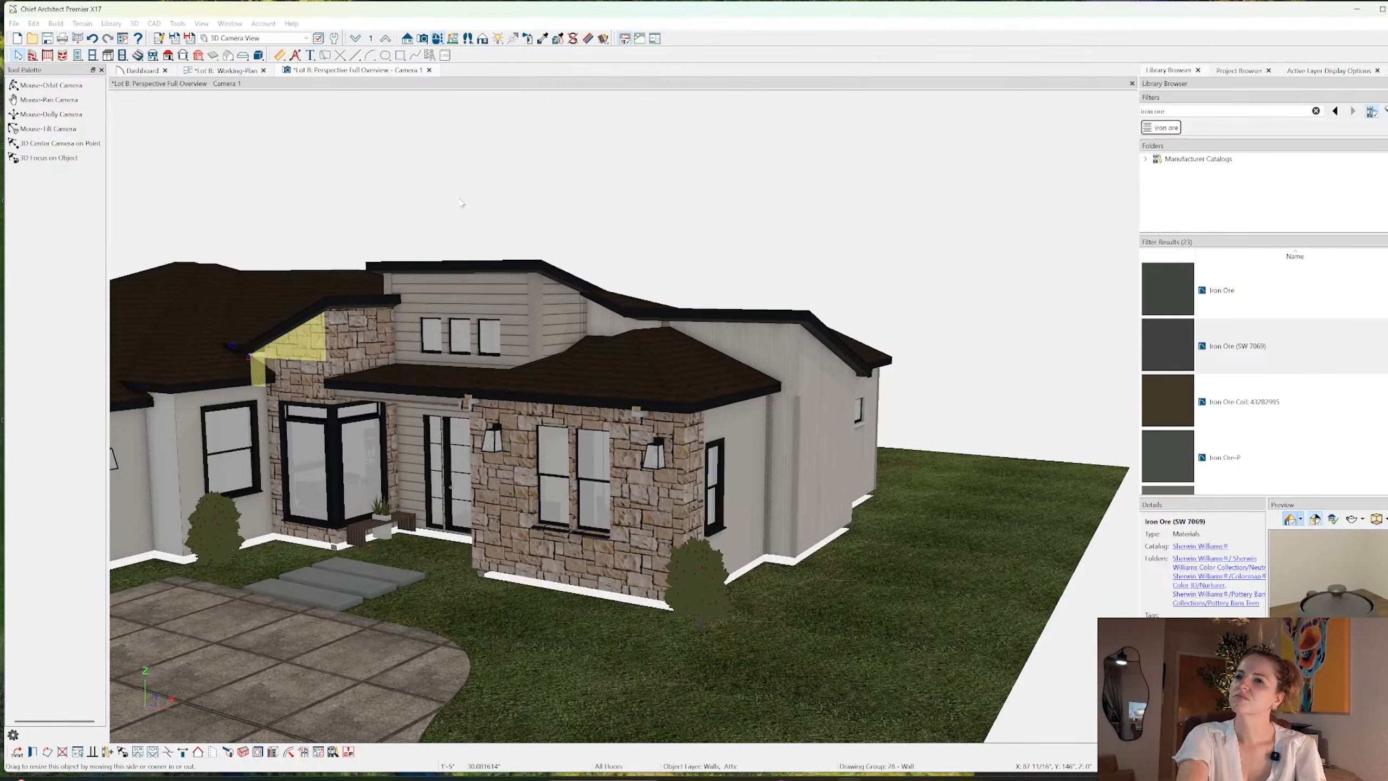
- Frame the whole front exterior and switch the camera view to a photorealistic rendering technique
middle_click_drag(436, 263, 572, 291)
scroll(609, 236, "down", 1)
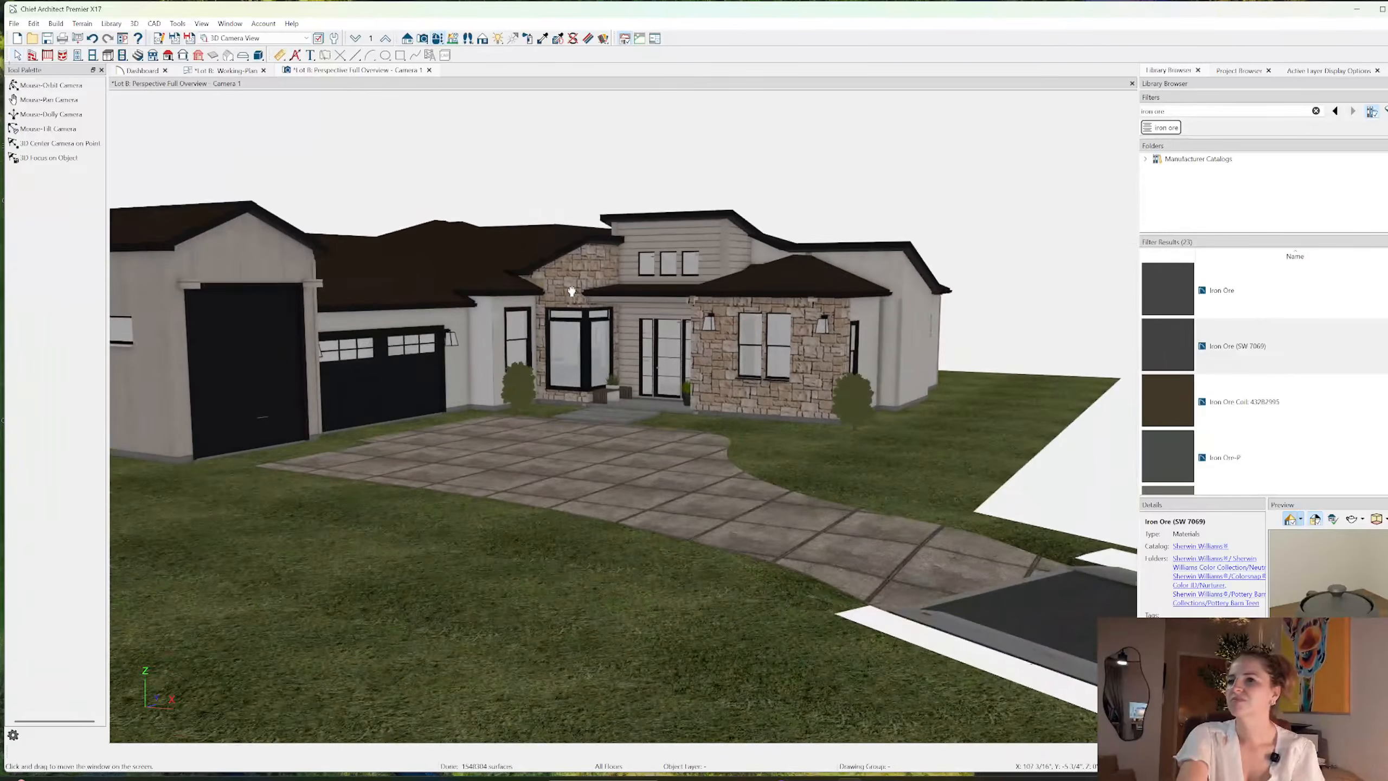
scroll(571, 291, "up", 2)
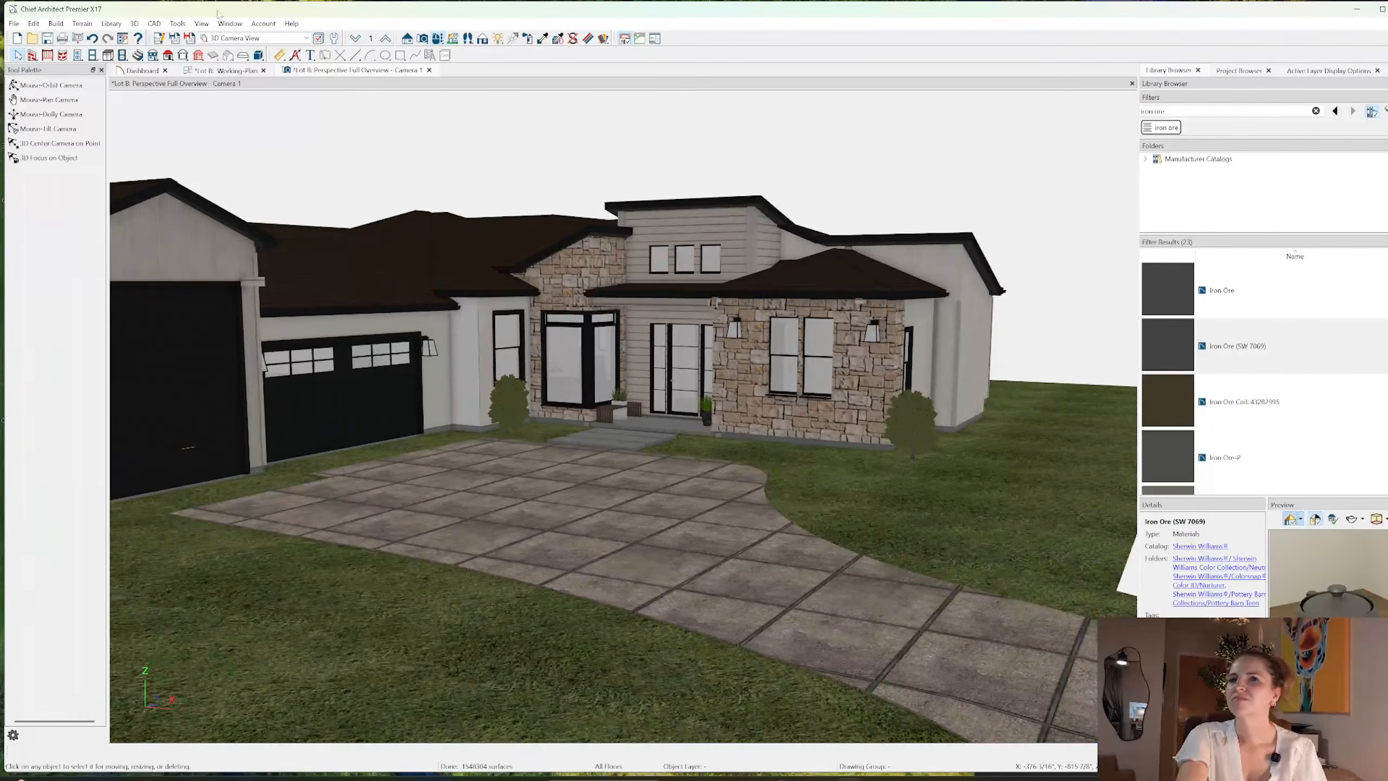
left_click(134, 23)
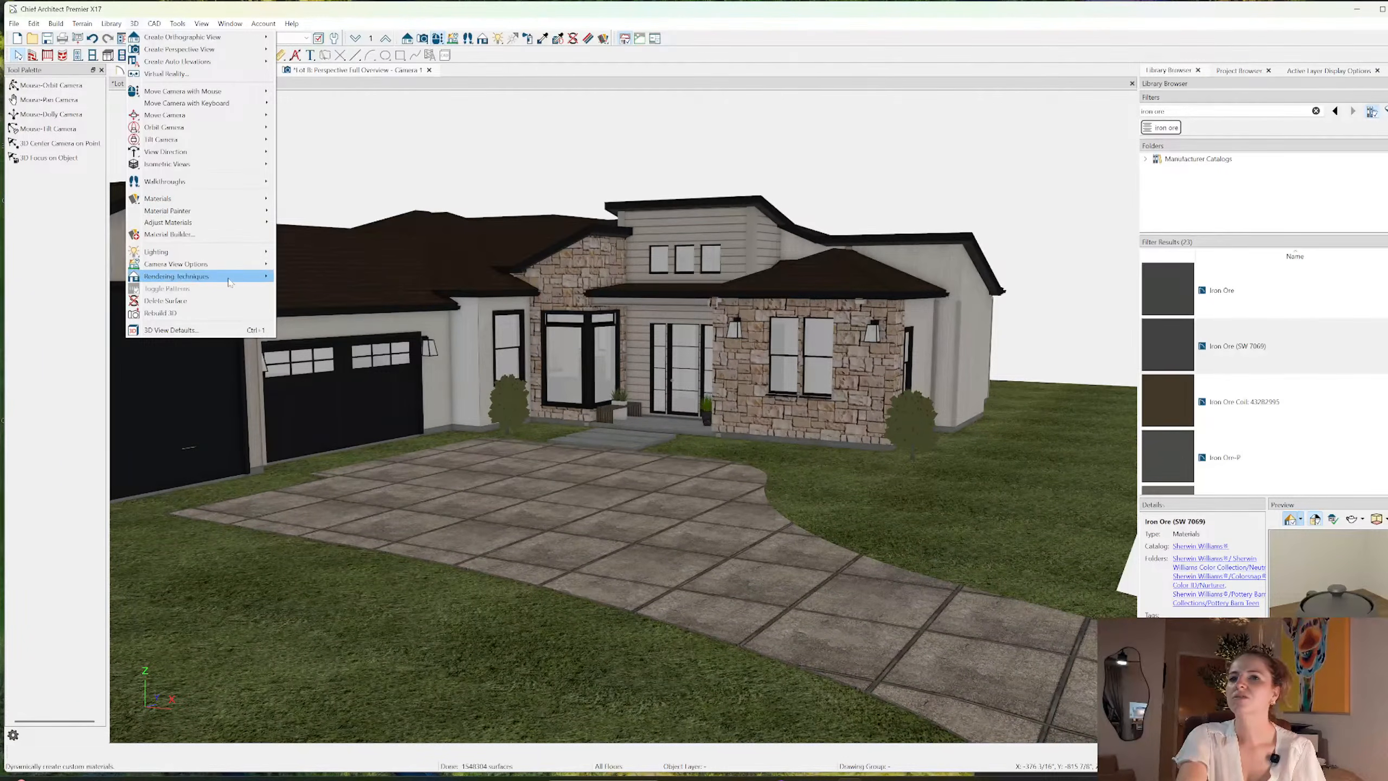
mouse_move(219, 276)
left_click(341, 306)
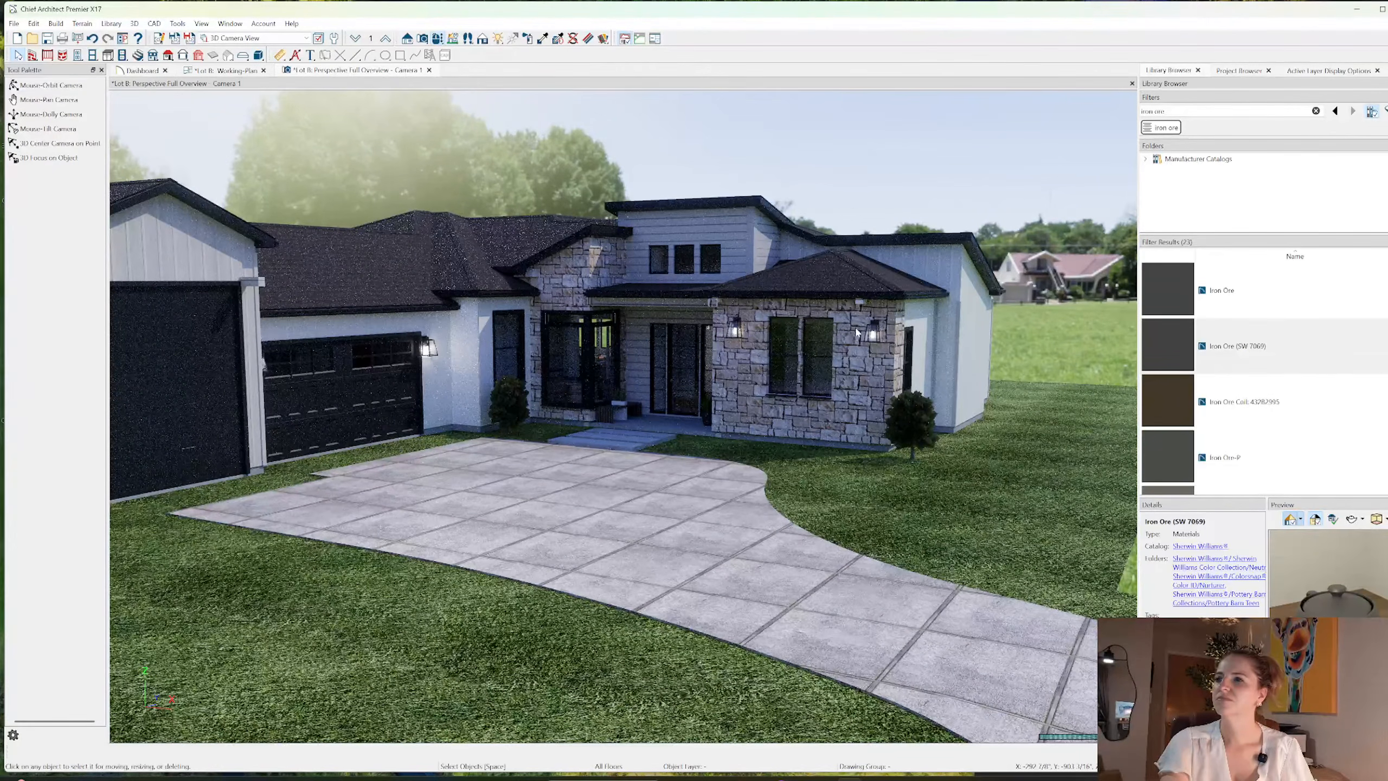
- Copy the smooth wall material beside the garage door onto the board and batten wall above the stone wing's hip roof
left_click(959, 315)
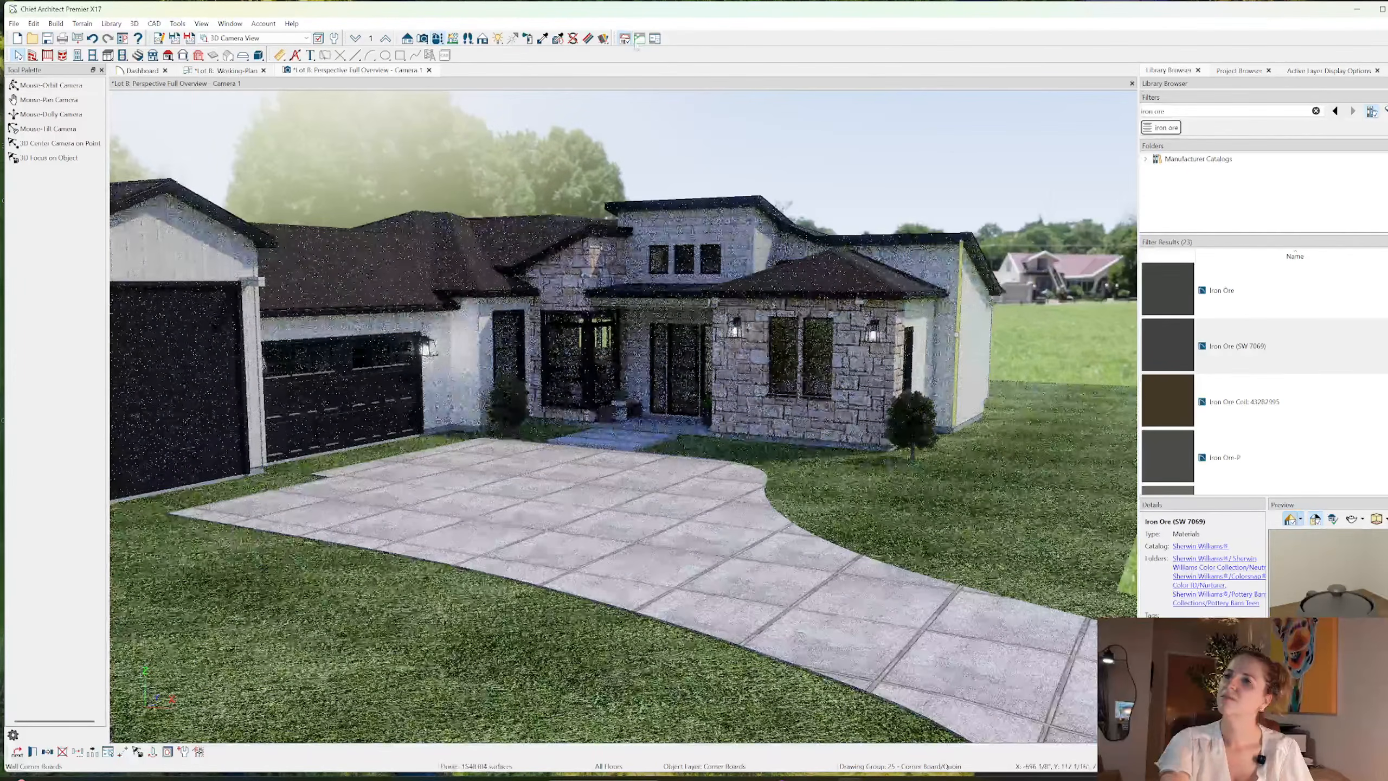
left_click(543, 40)
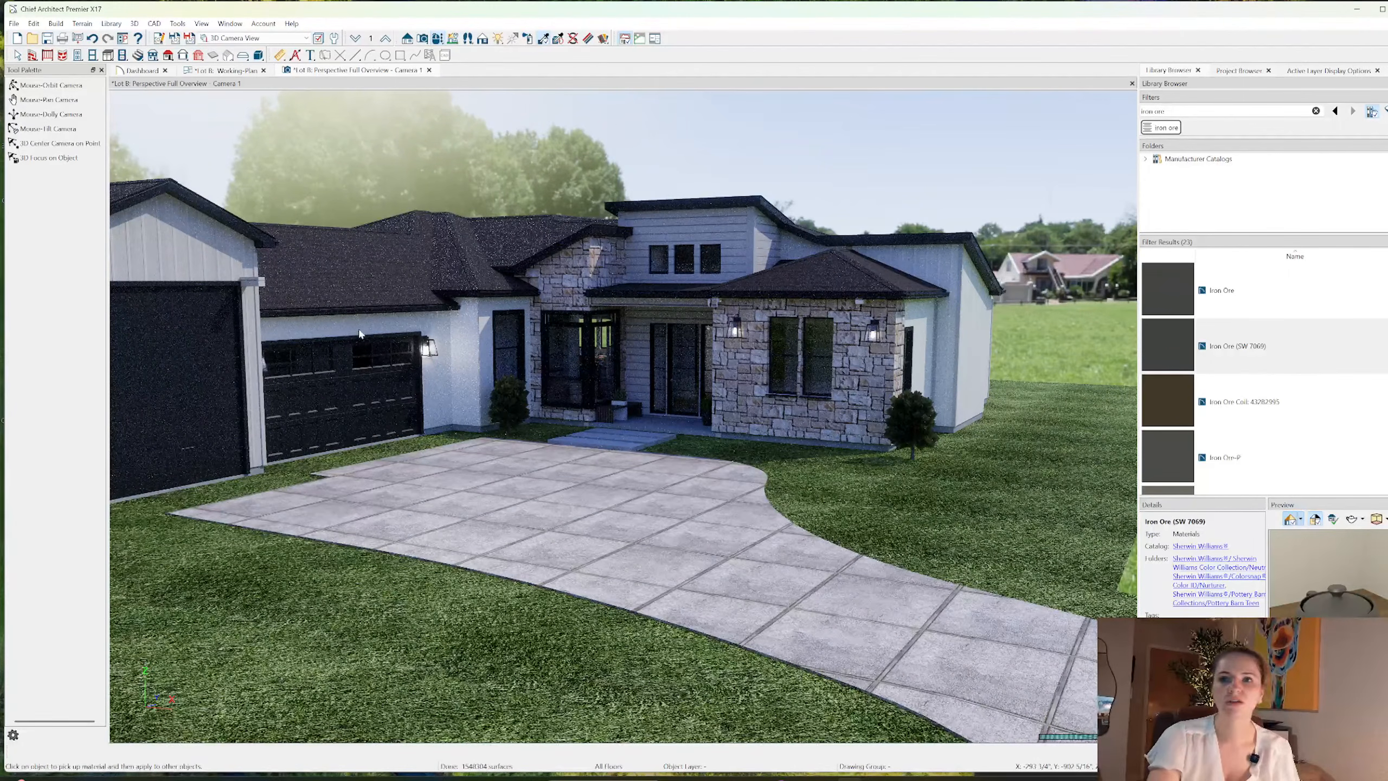
left_click(475, 355)
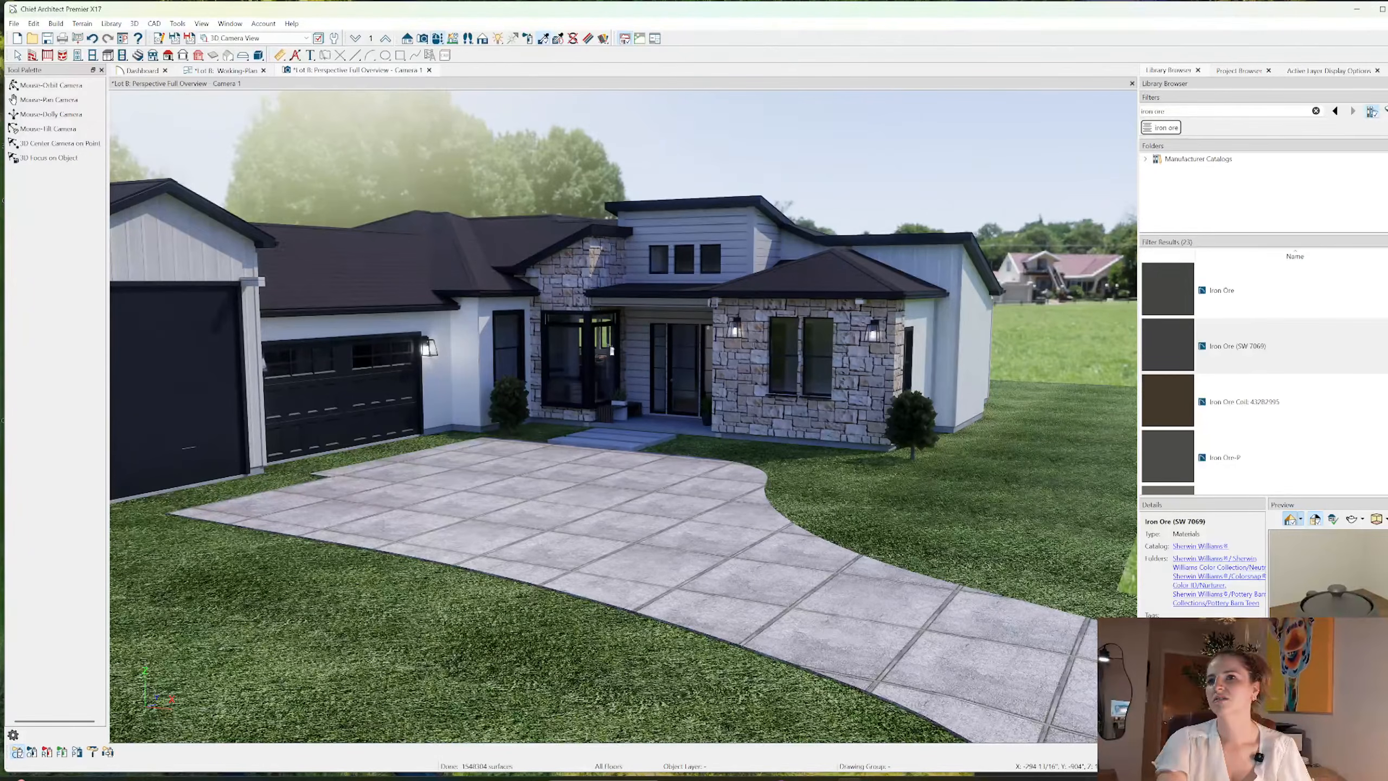
left_click(932, 261)
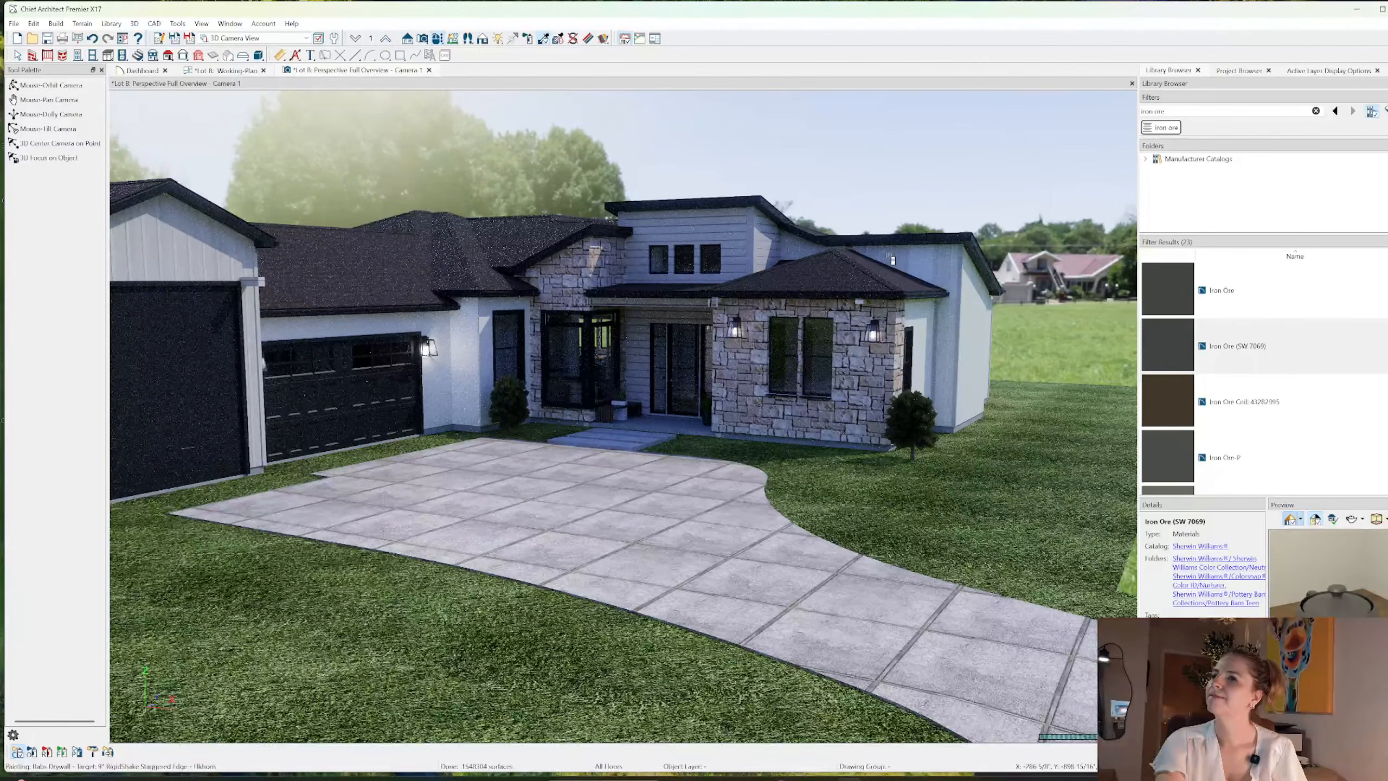
left_click(891, 257)
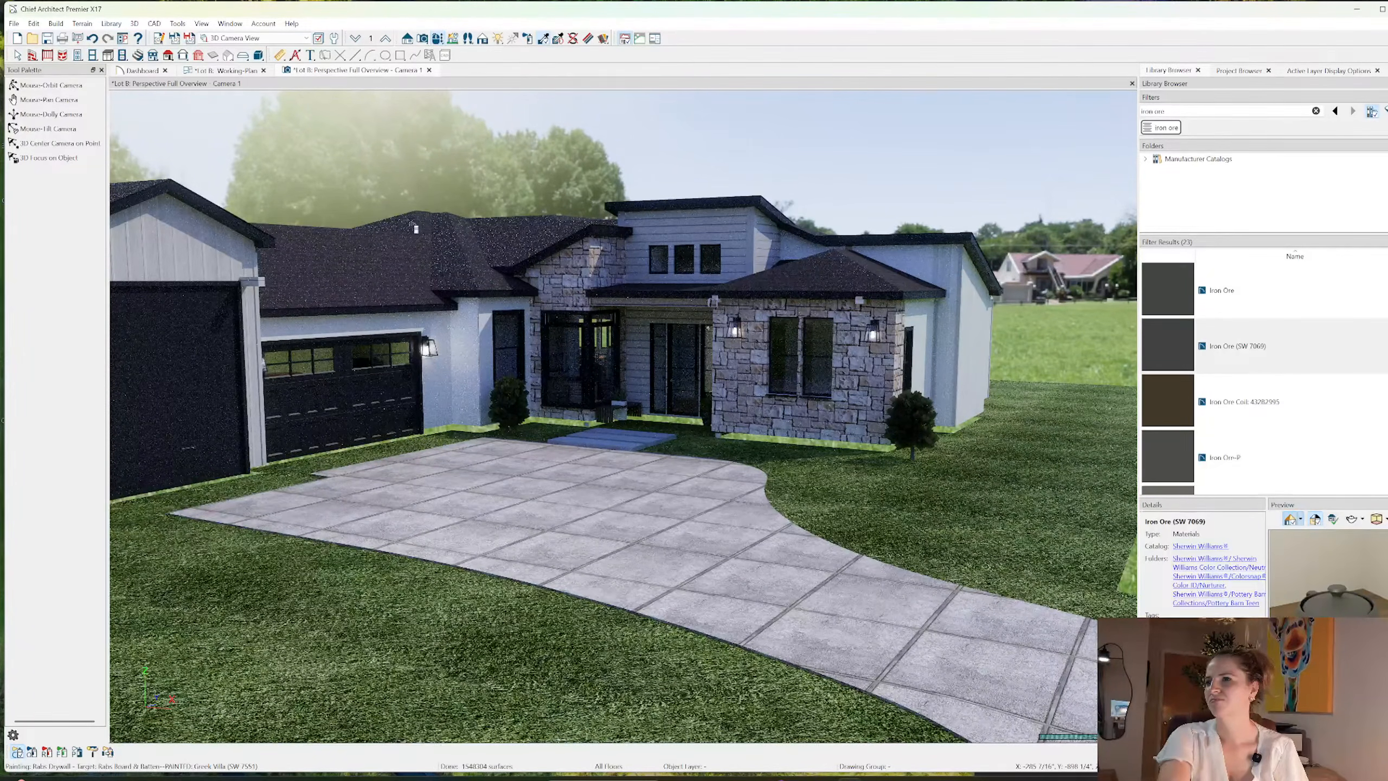
left_click(617, 226)
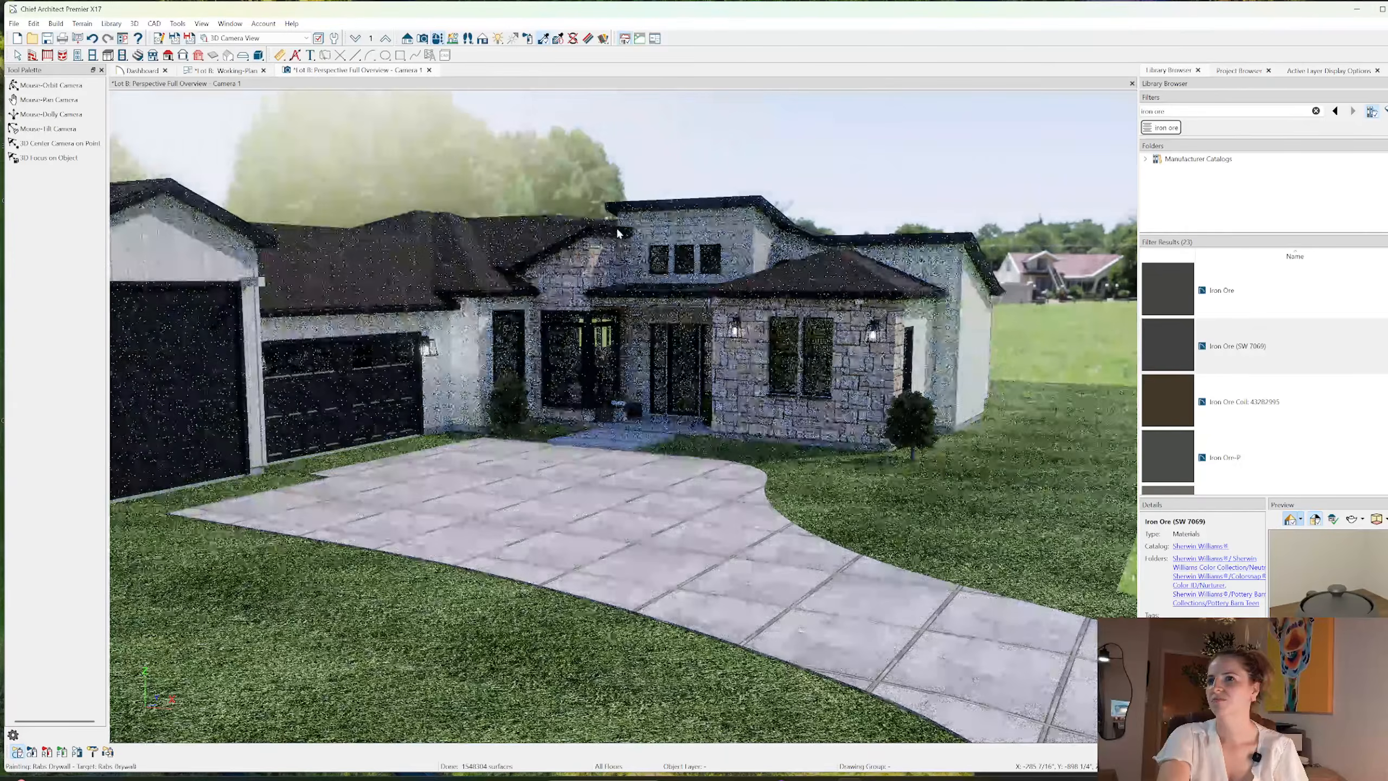
- Set the pitch of the roof plane over the stone corner-window volume to 4 in 12
left_click(553, 243)
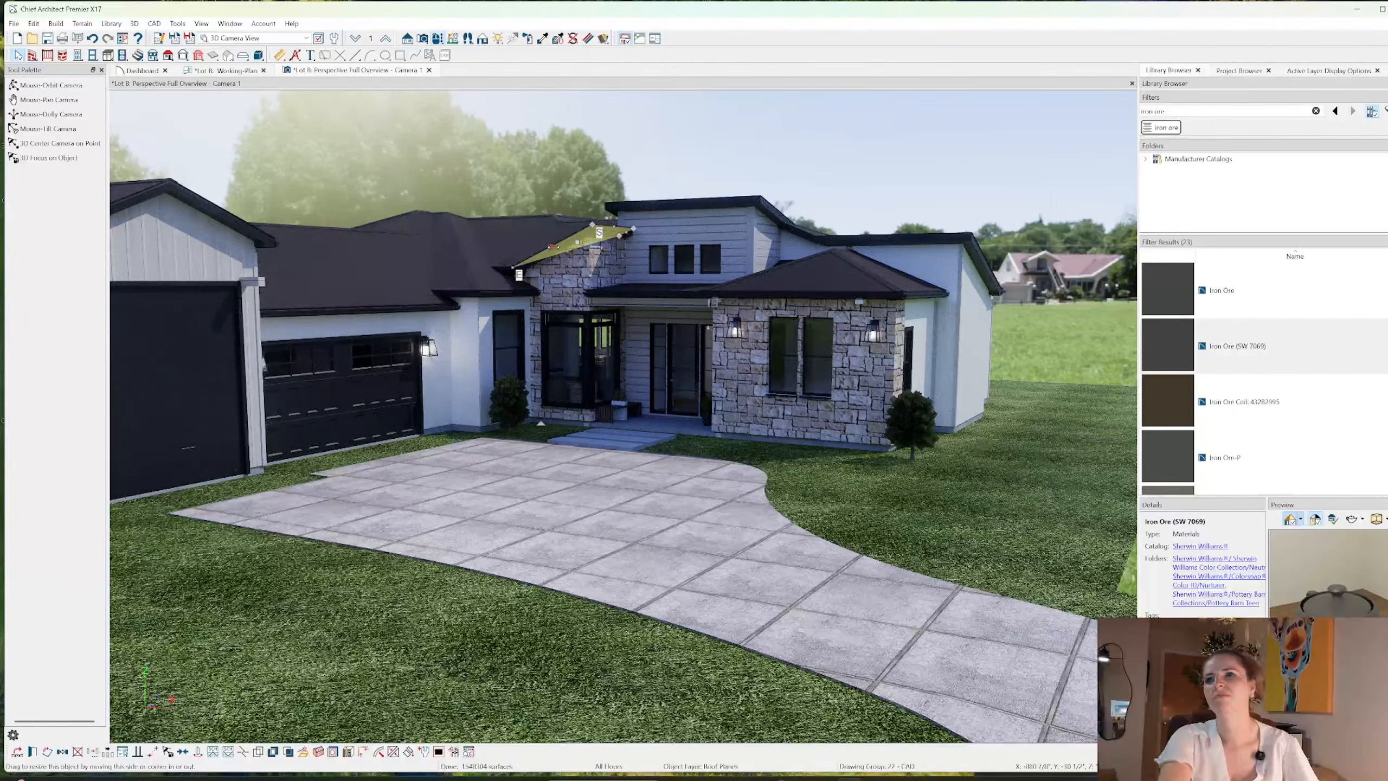
double_click(553, 246)
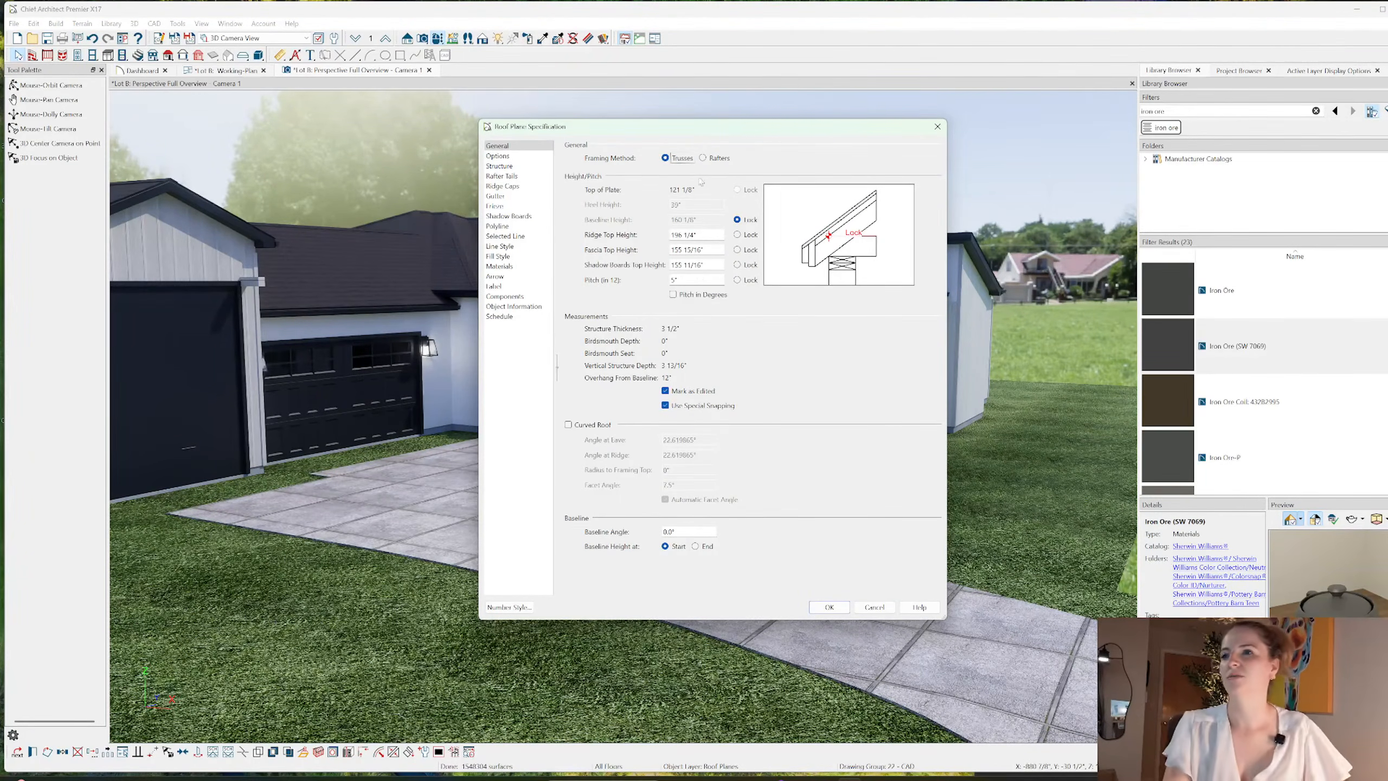
double_click(699, 279)
type("4")
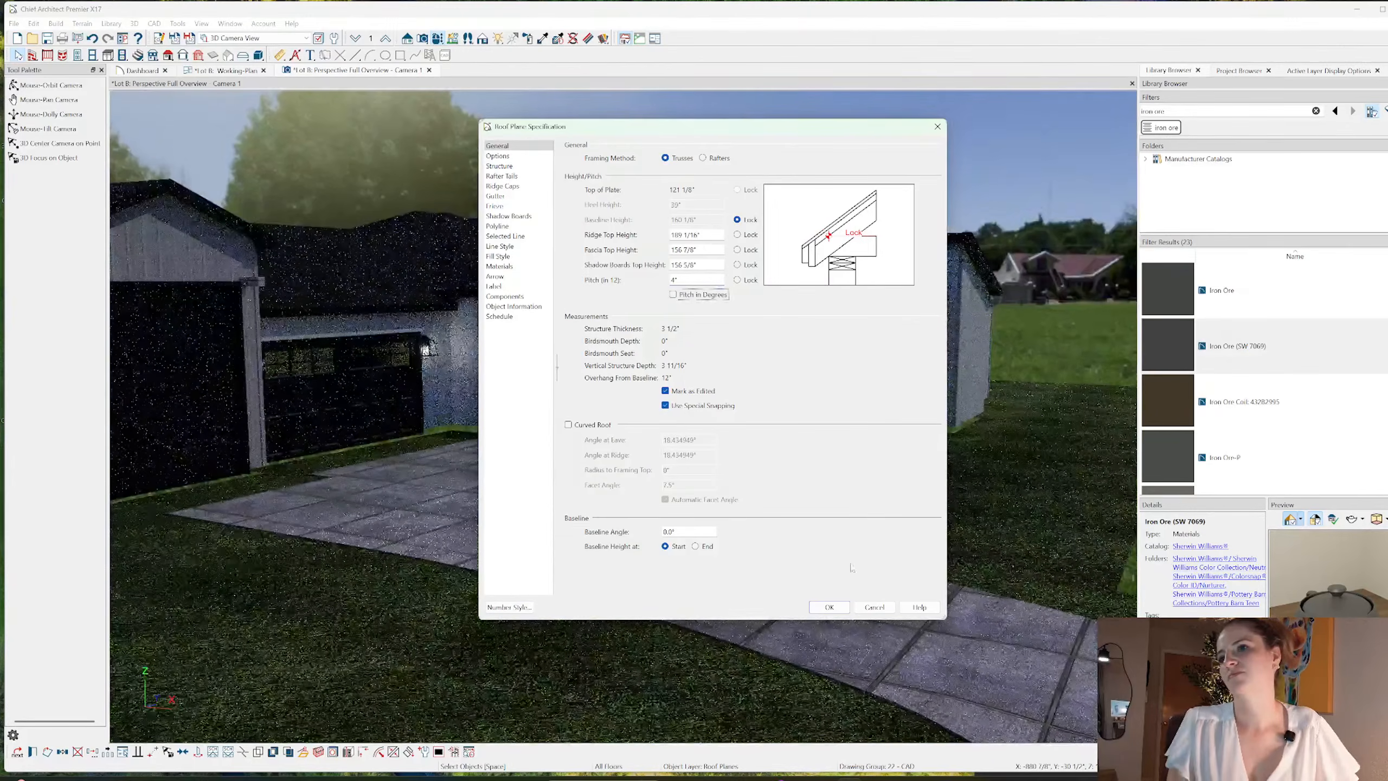
key("Return")
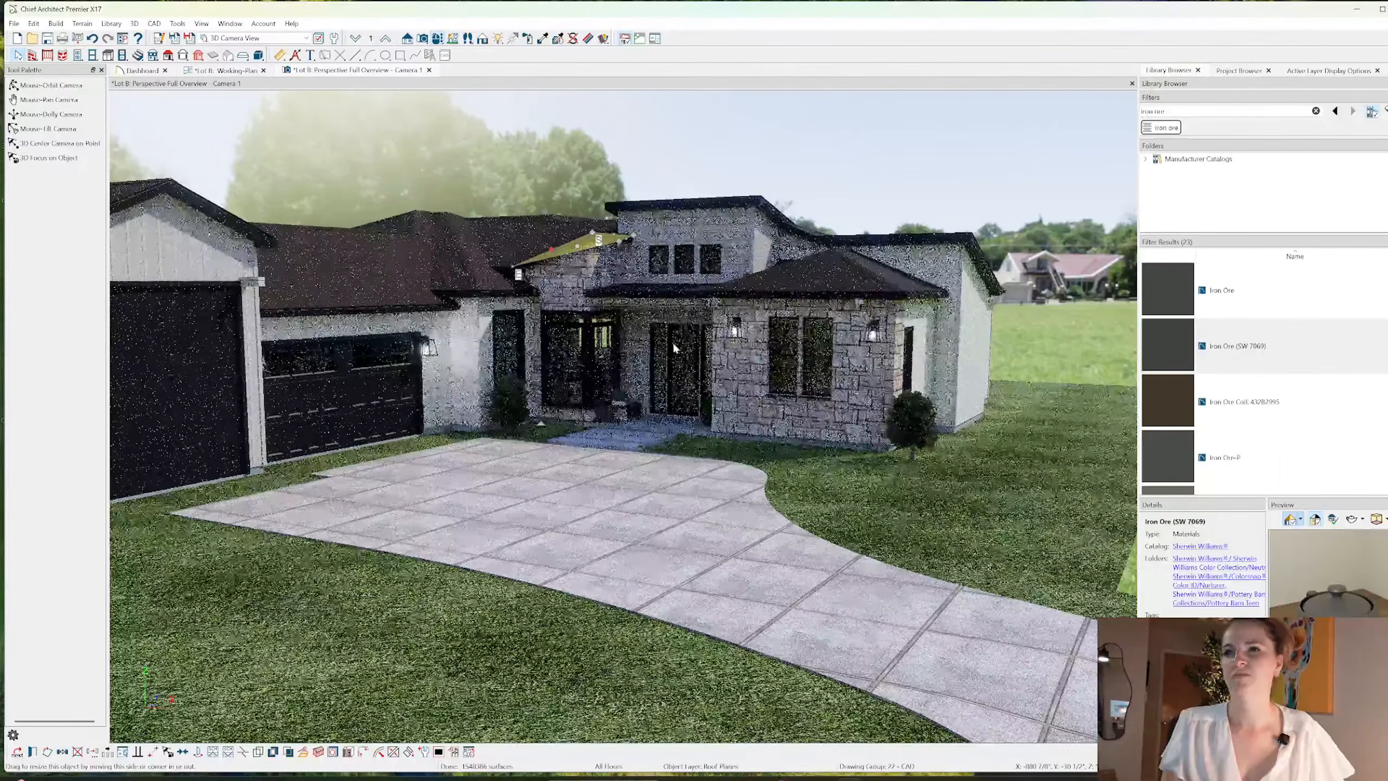
key("Escape")
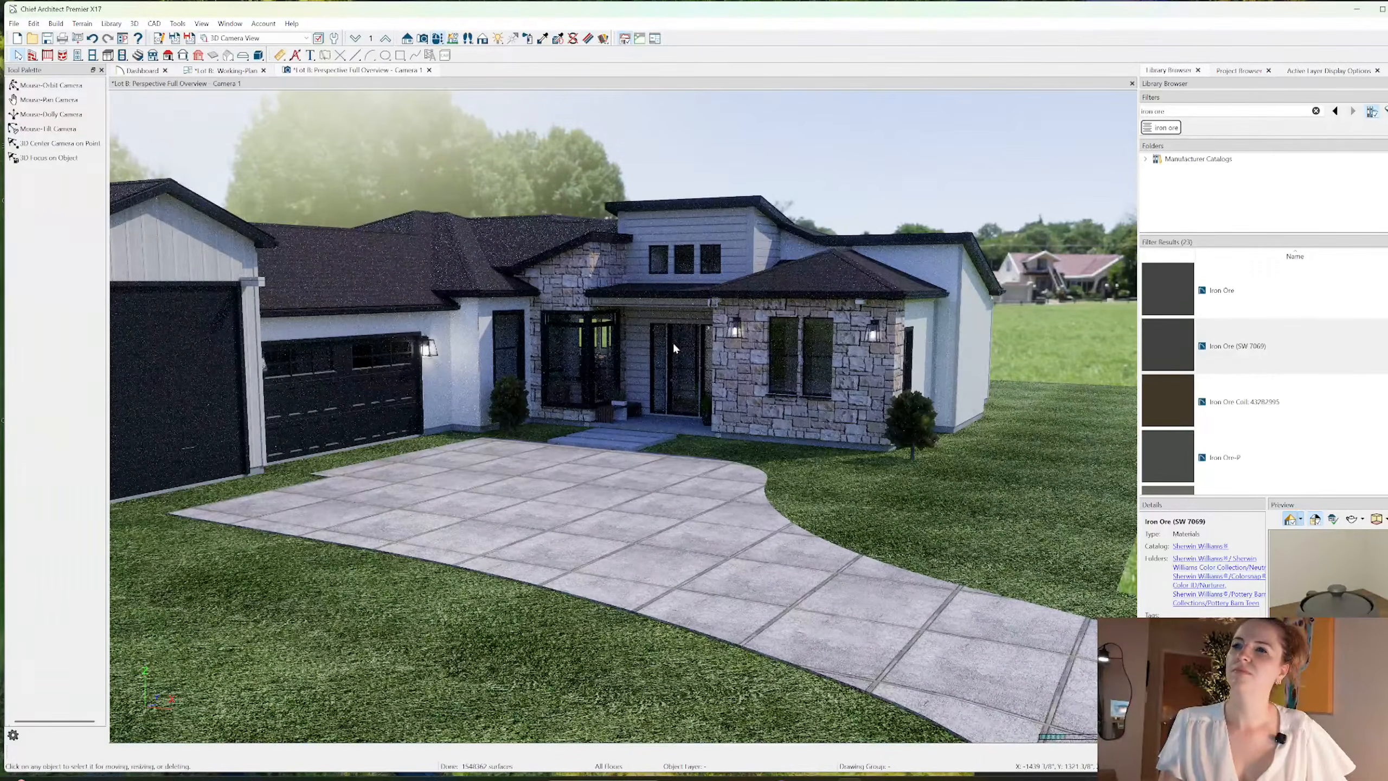
- Examine the rendered front exterior from the entry and from the garage side
middle_click_drag(596, 265, 597, 265)
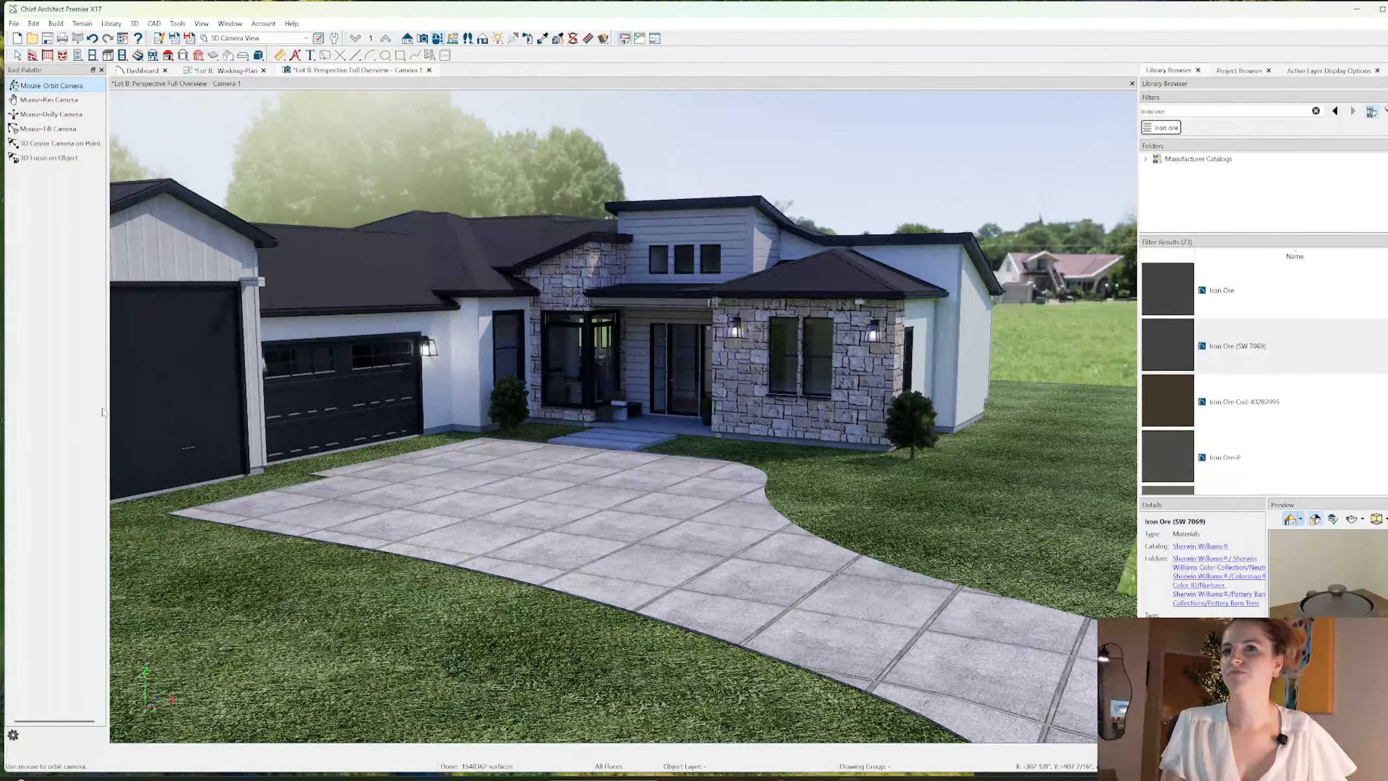
left_click(59, 100)
left_click(59, 86)
left_click_drag(377, 391, 418, 389)
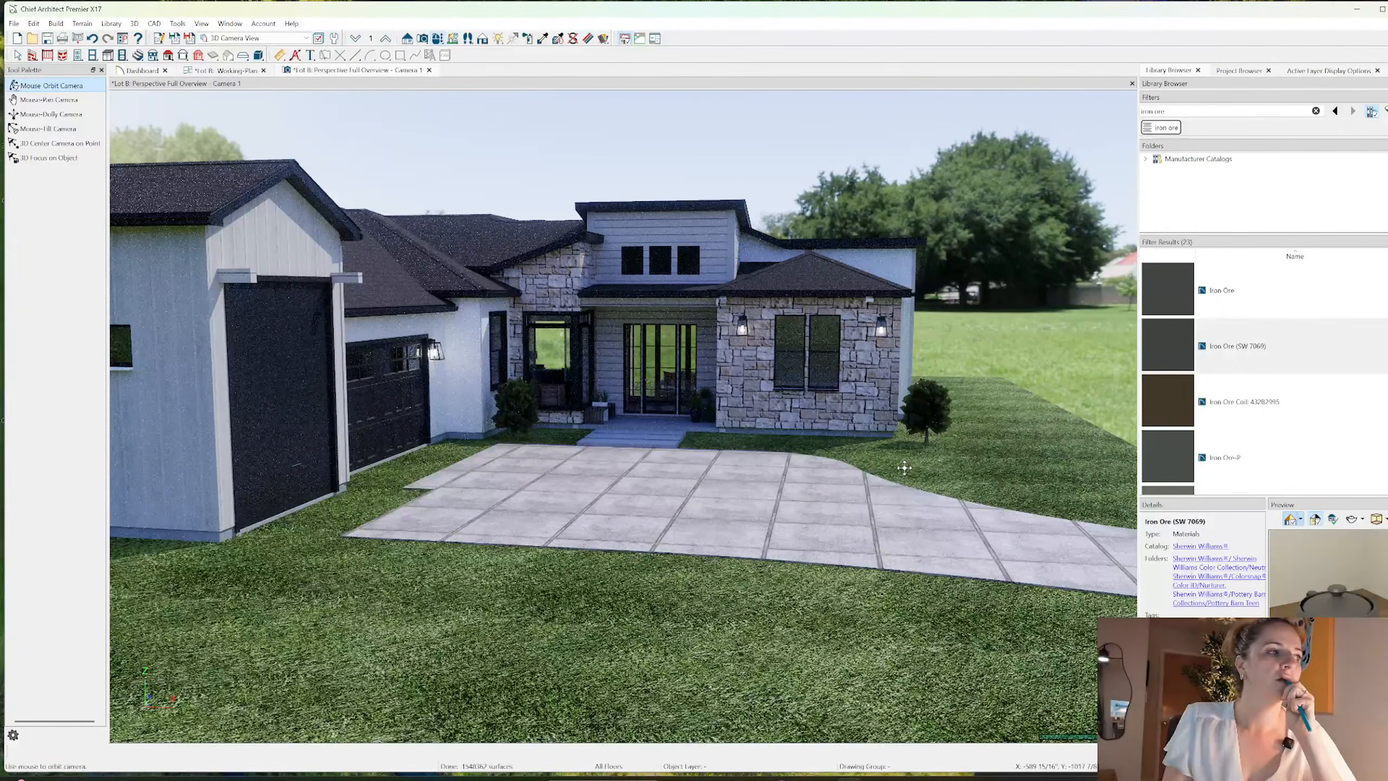
scroll(904, 467, "up", 3)
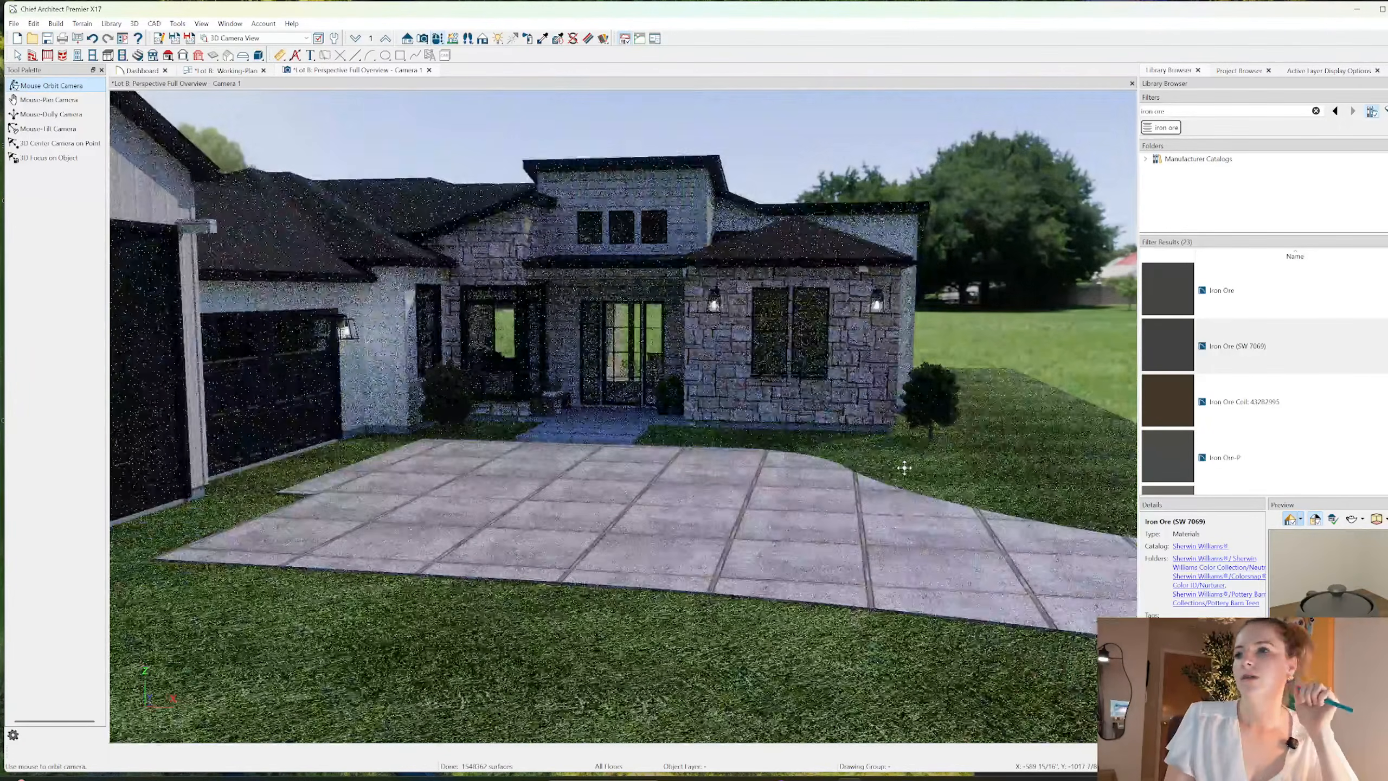
left_click_drag(917, 461, 949, 468)
middle_click_drag(876, 467, 843, 480)
left_click_drag(843, 479, 744, 465)
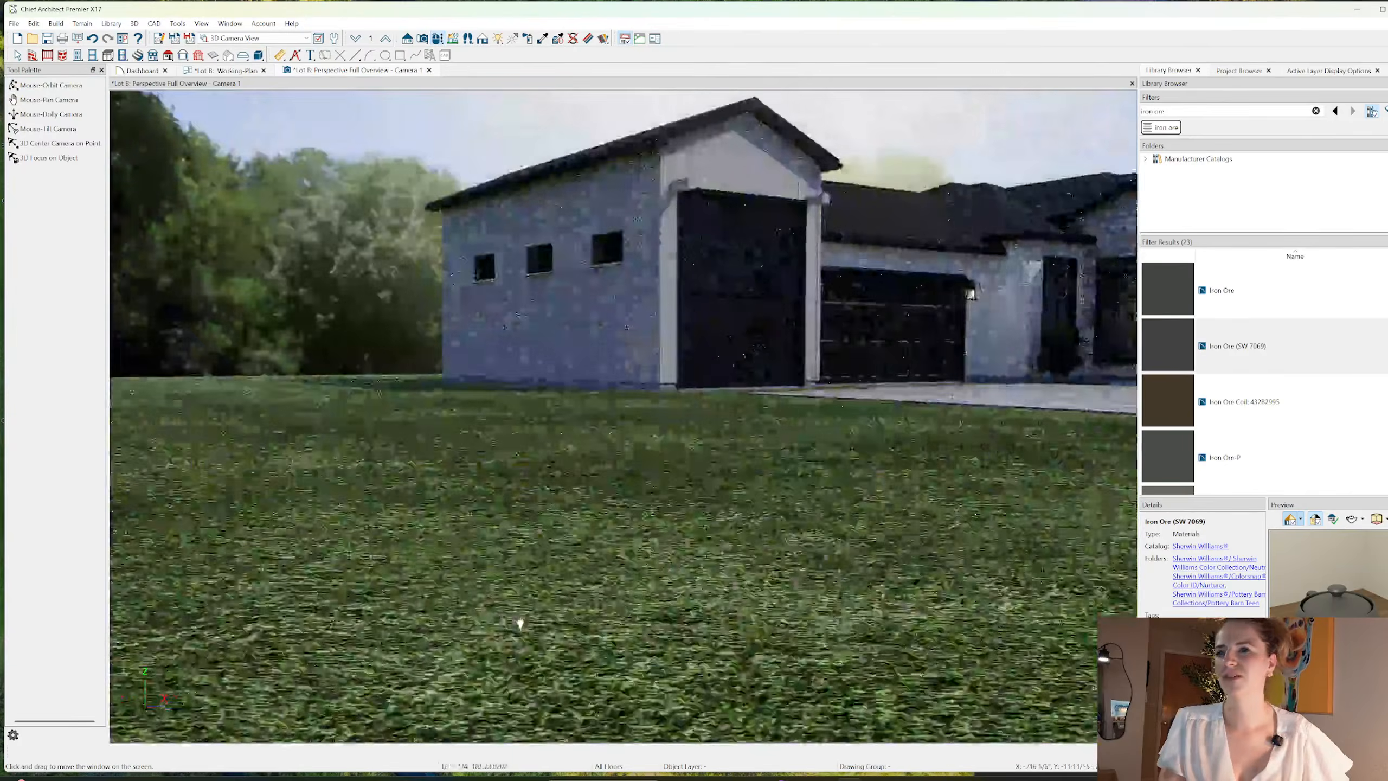
- Copy the dark Metal Clad-Slate material from the garage roof's edge onto the bracket above the tall garage door
middle_click_drag(517, 622, 427, 648)
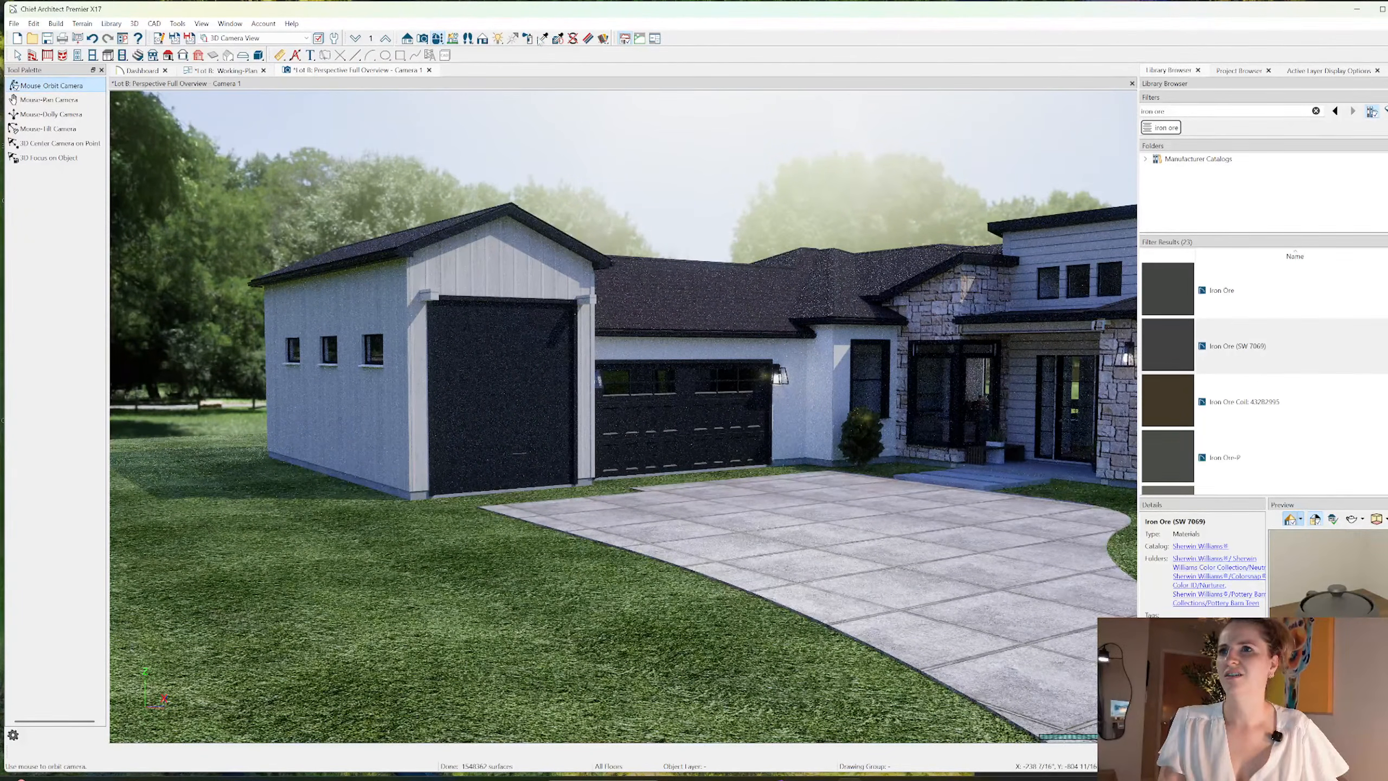
key("Escape")
left_click(598, 245)
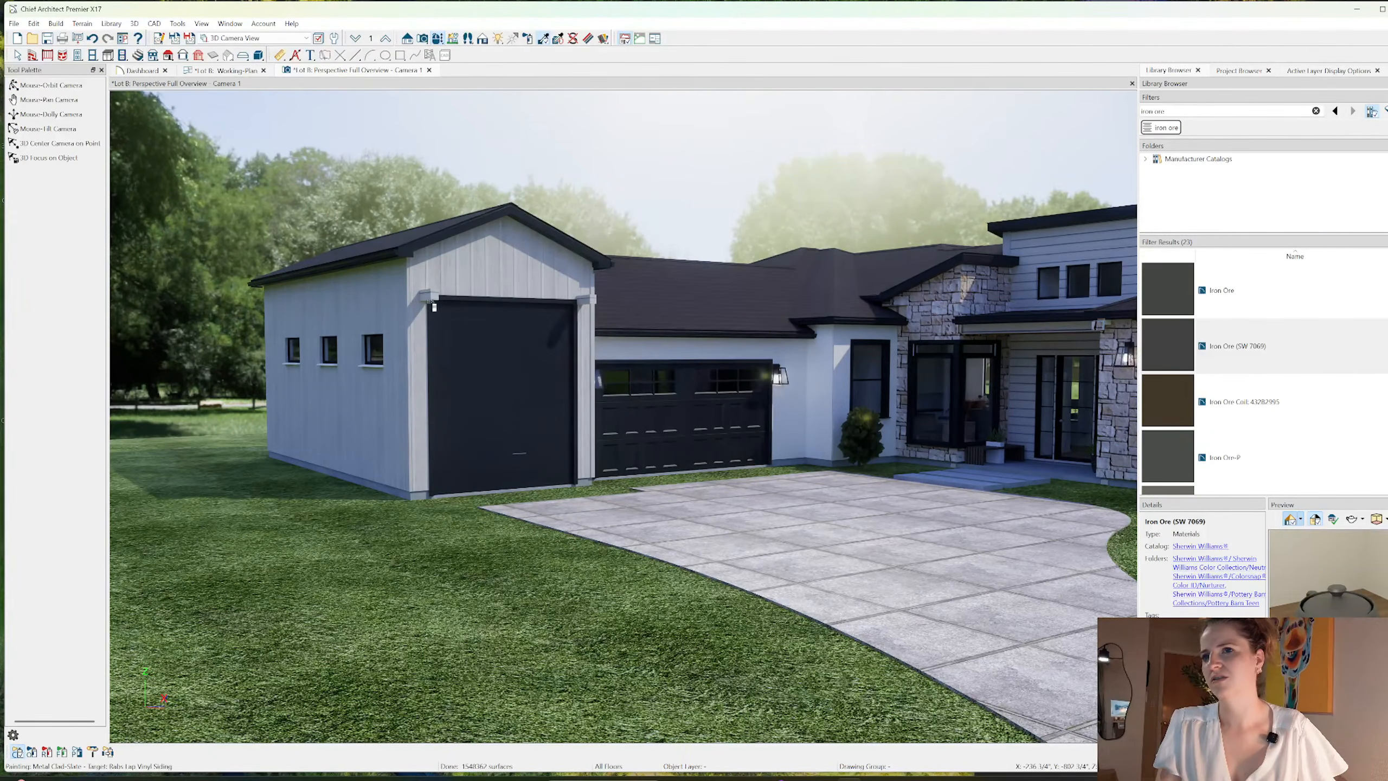
left_click(431, 307)
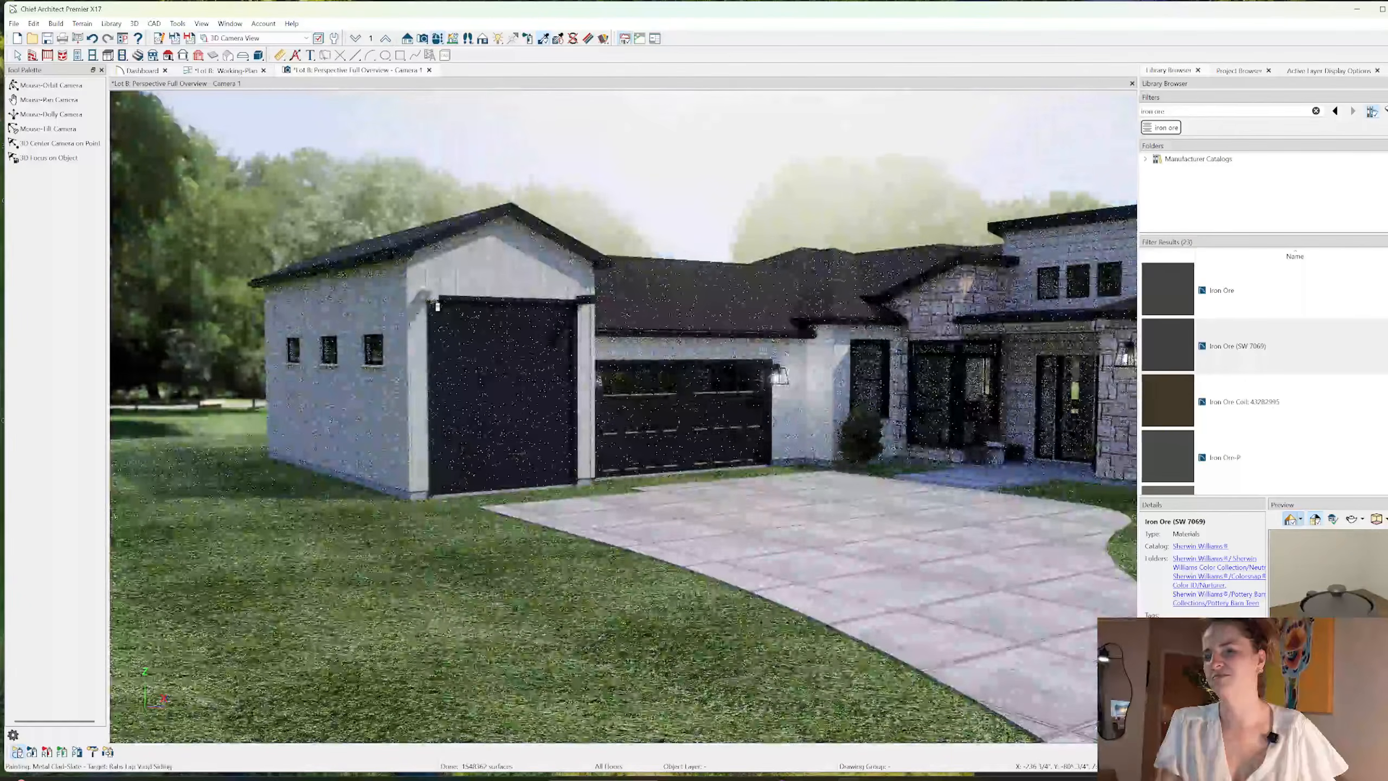
left_click(432, 299)
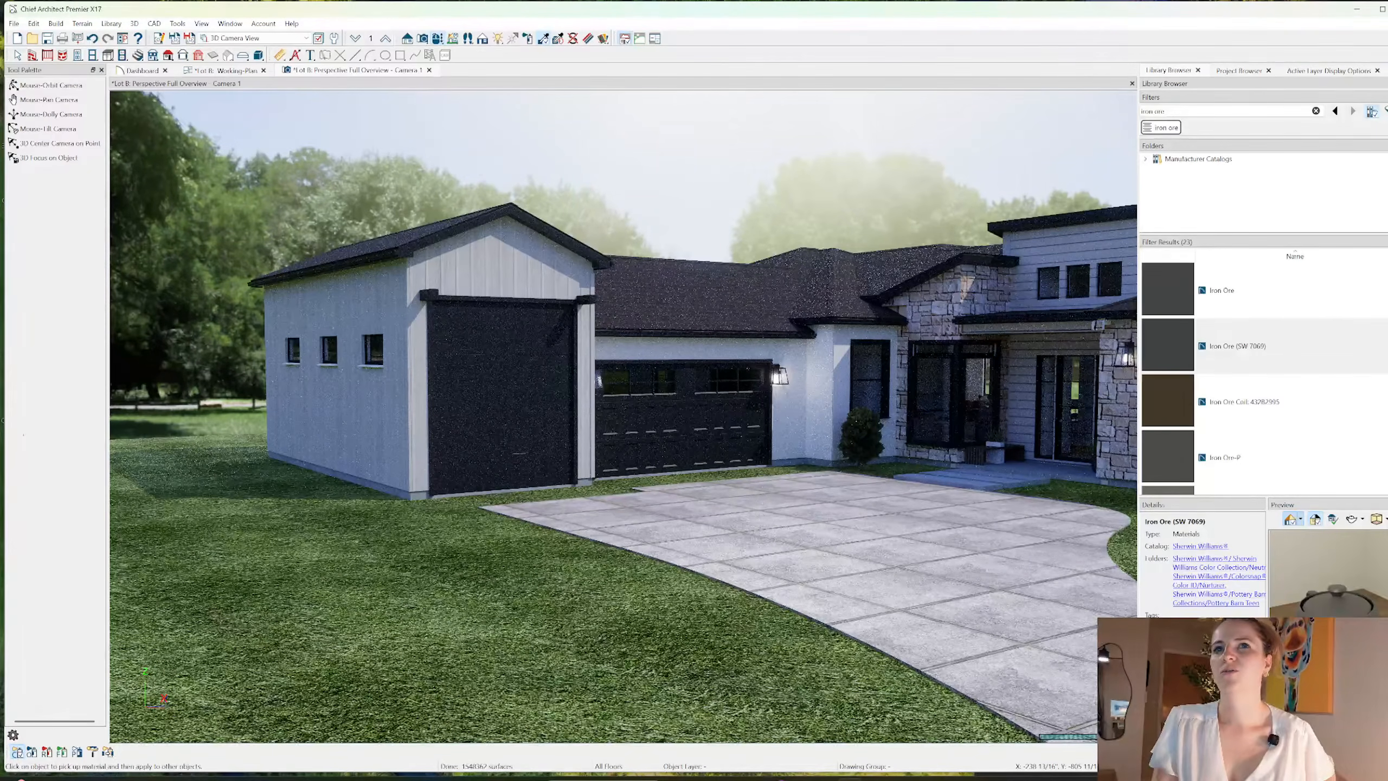
left_click(18, 56)
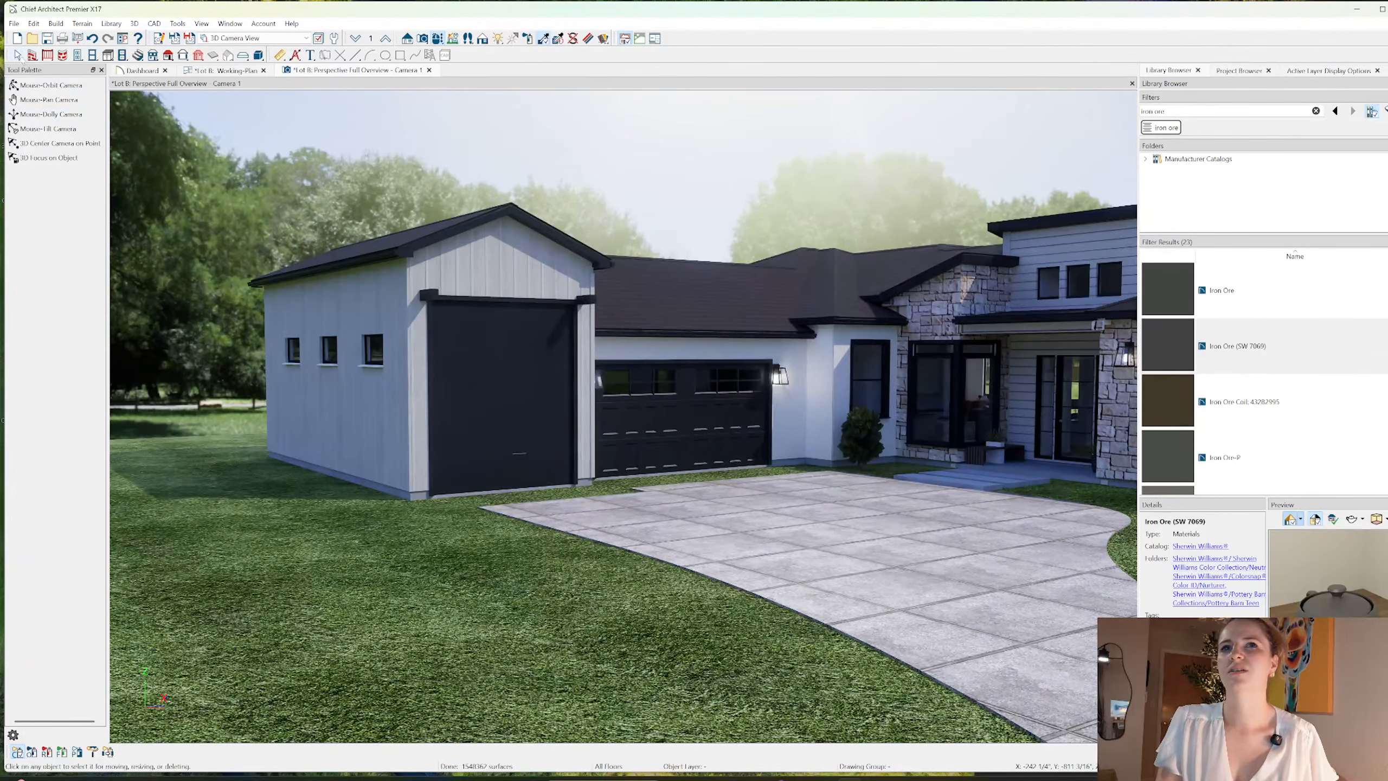
- Open the bracket solid's specification and copy its Finished Floor to Top elevation
left_click(433, 290)
double_click(435, 295)
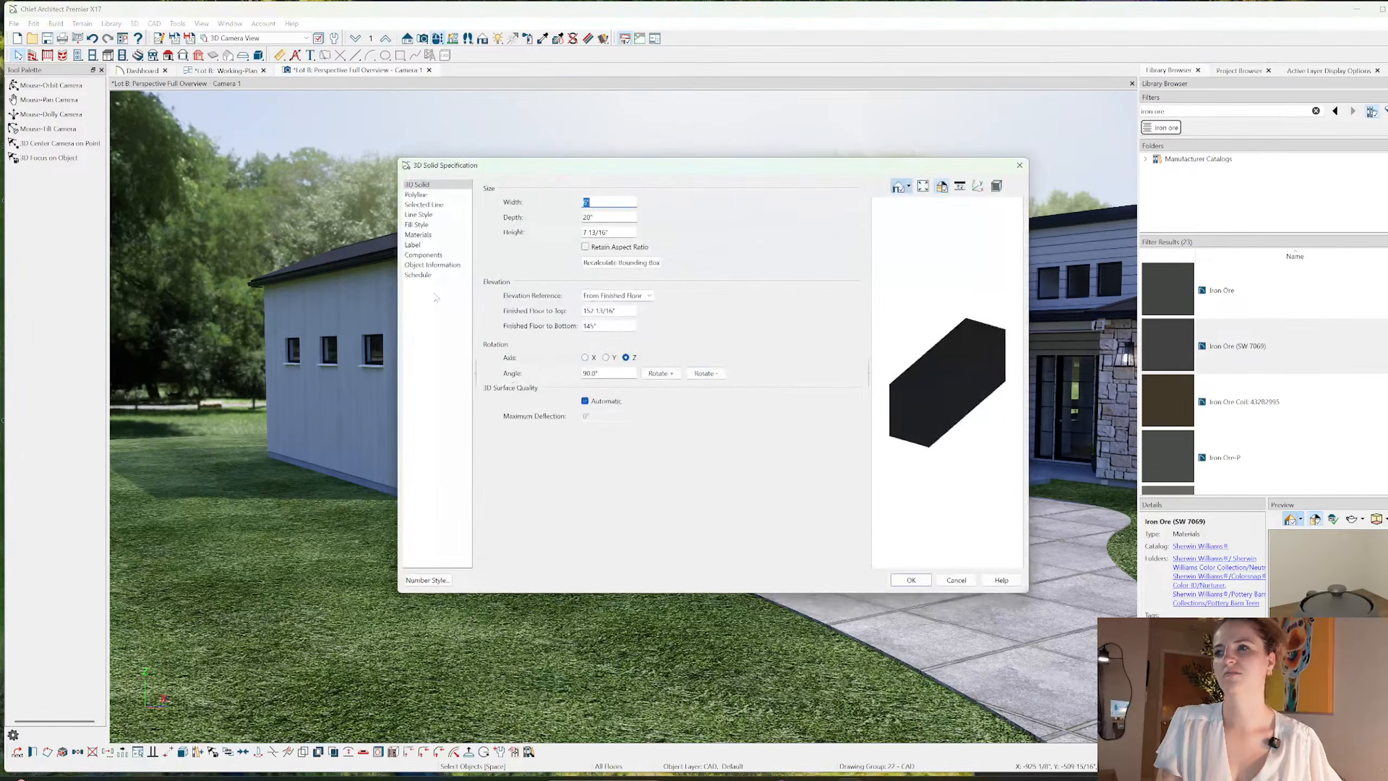
left_click(609, 311)
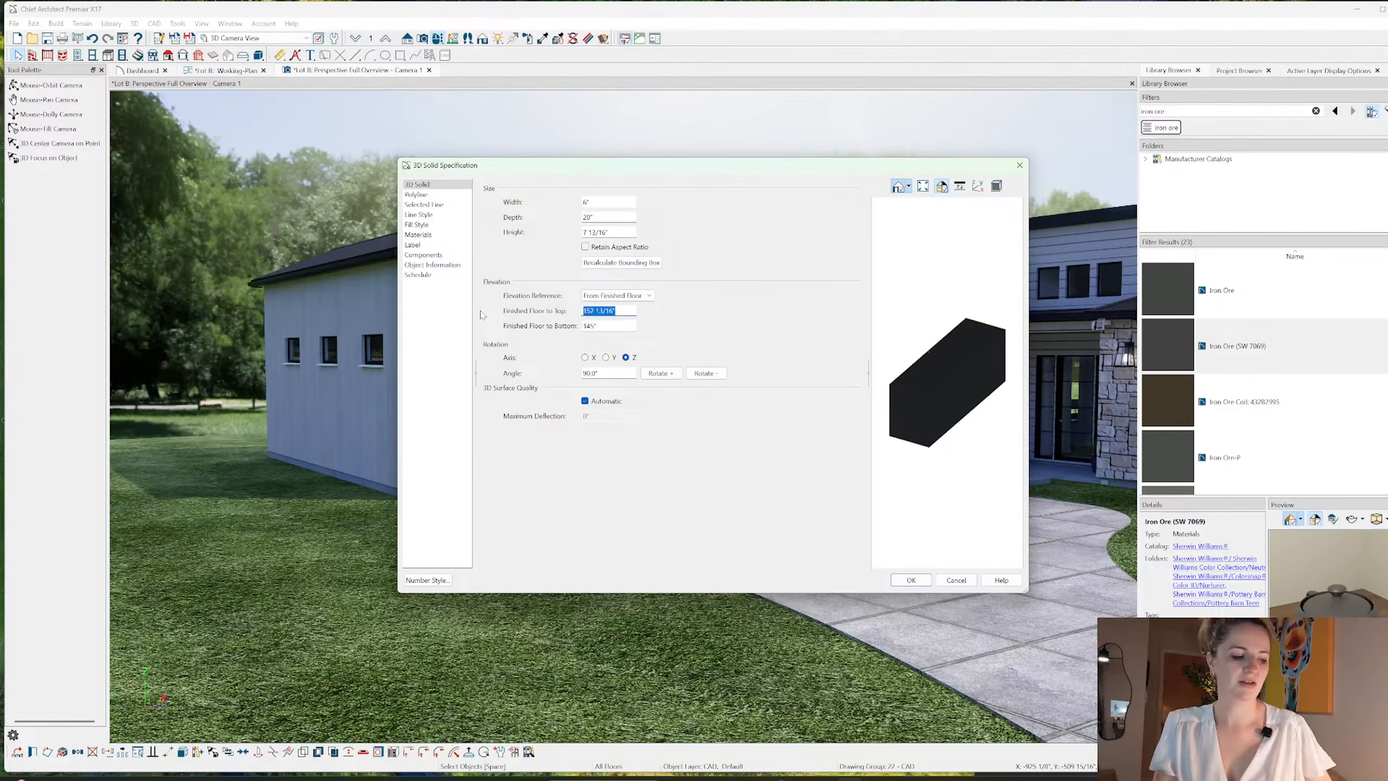
key("Return")
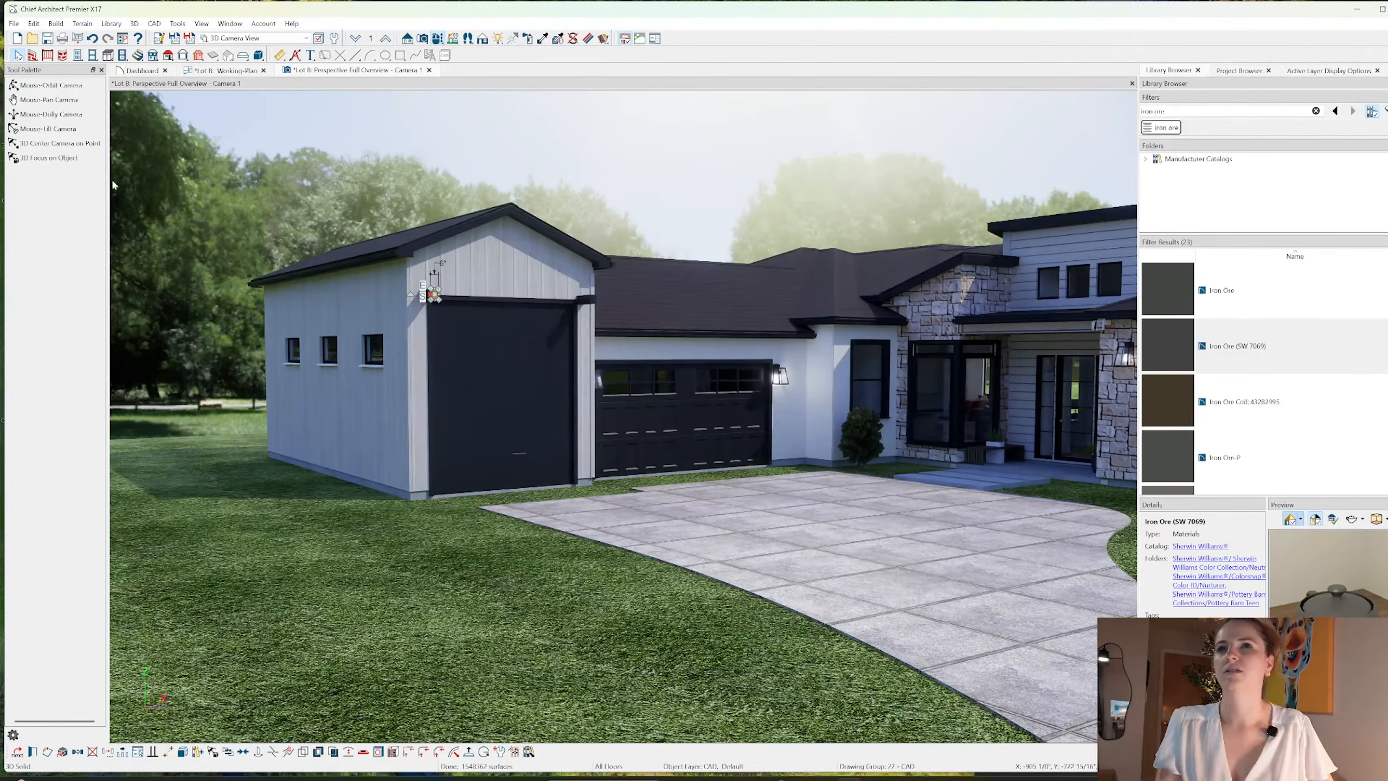
- Return to the floor plan, display it with the Working-Roofs Only plan view, and locate the tall garage's roof
left_click(240, 70)
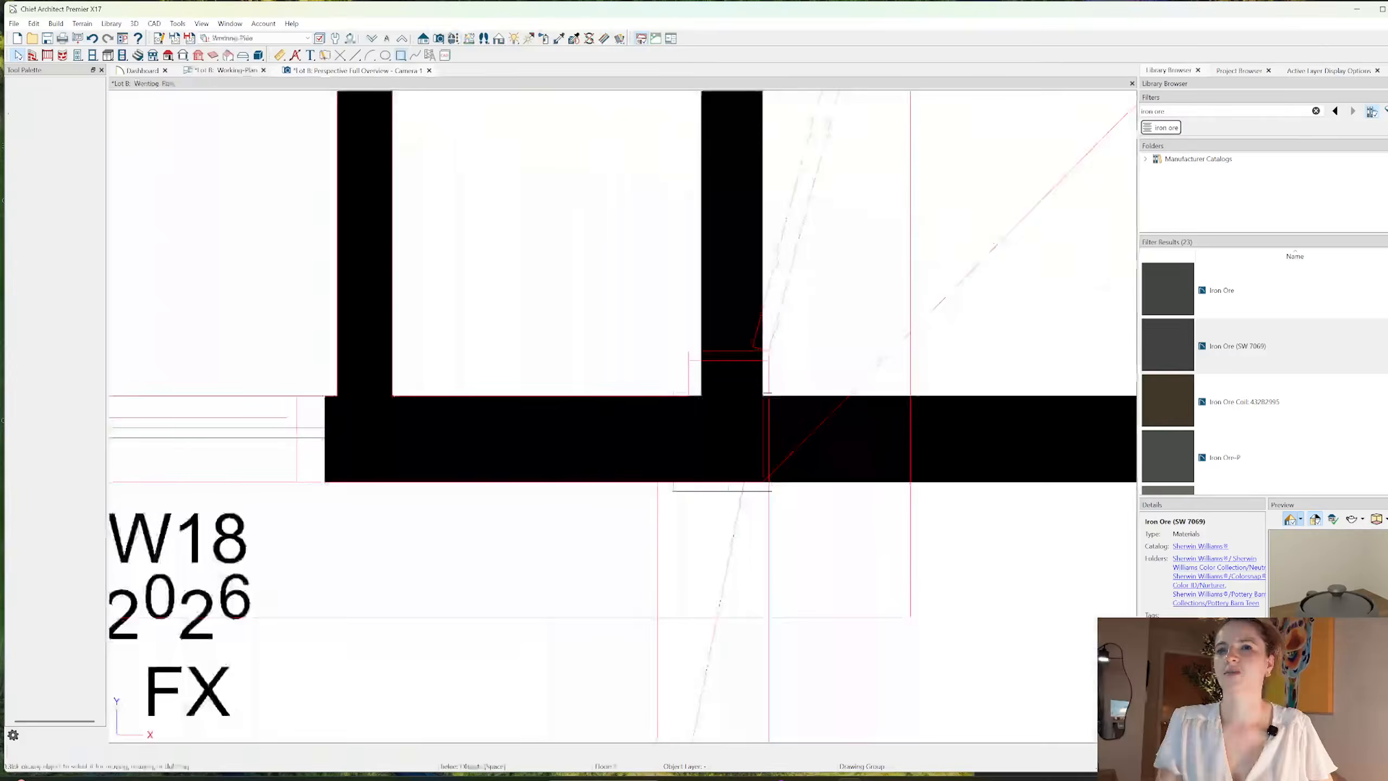
left_click(302, 40)
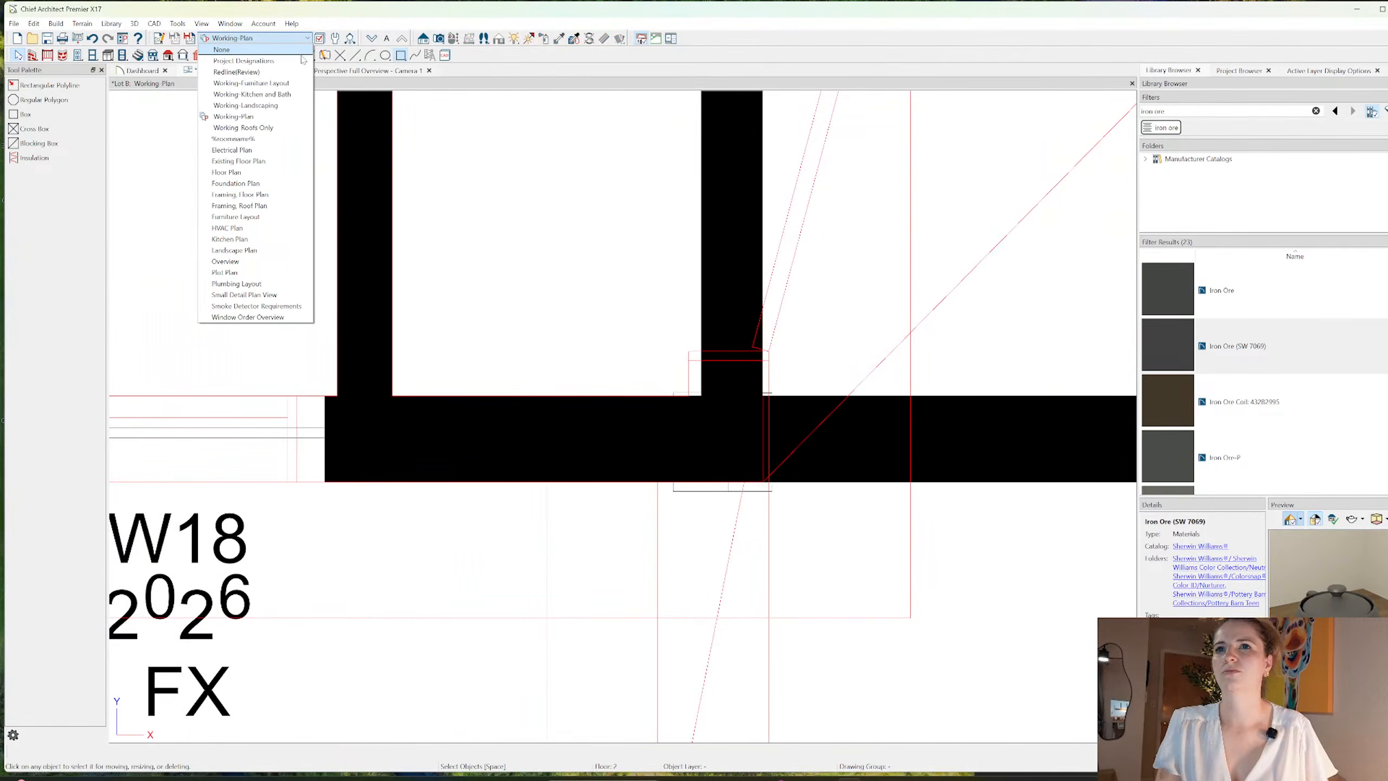
left_click(271, 129)
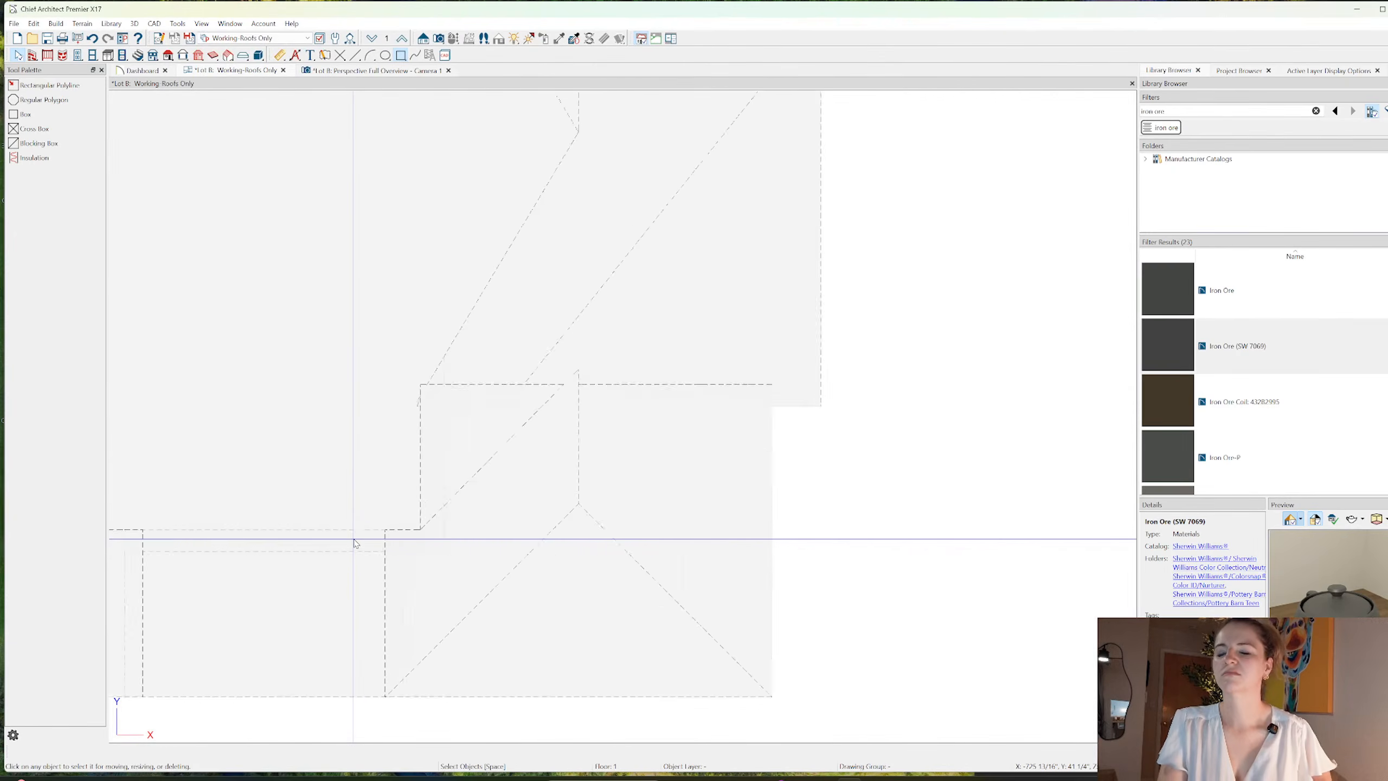
scroll(354, 540, "down", 2)
middle_click_drag(397, 577, 620, 148)
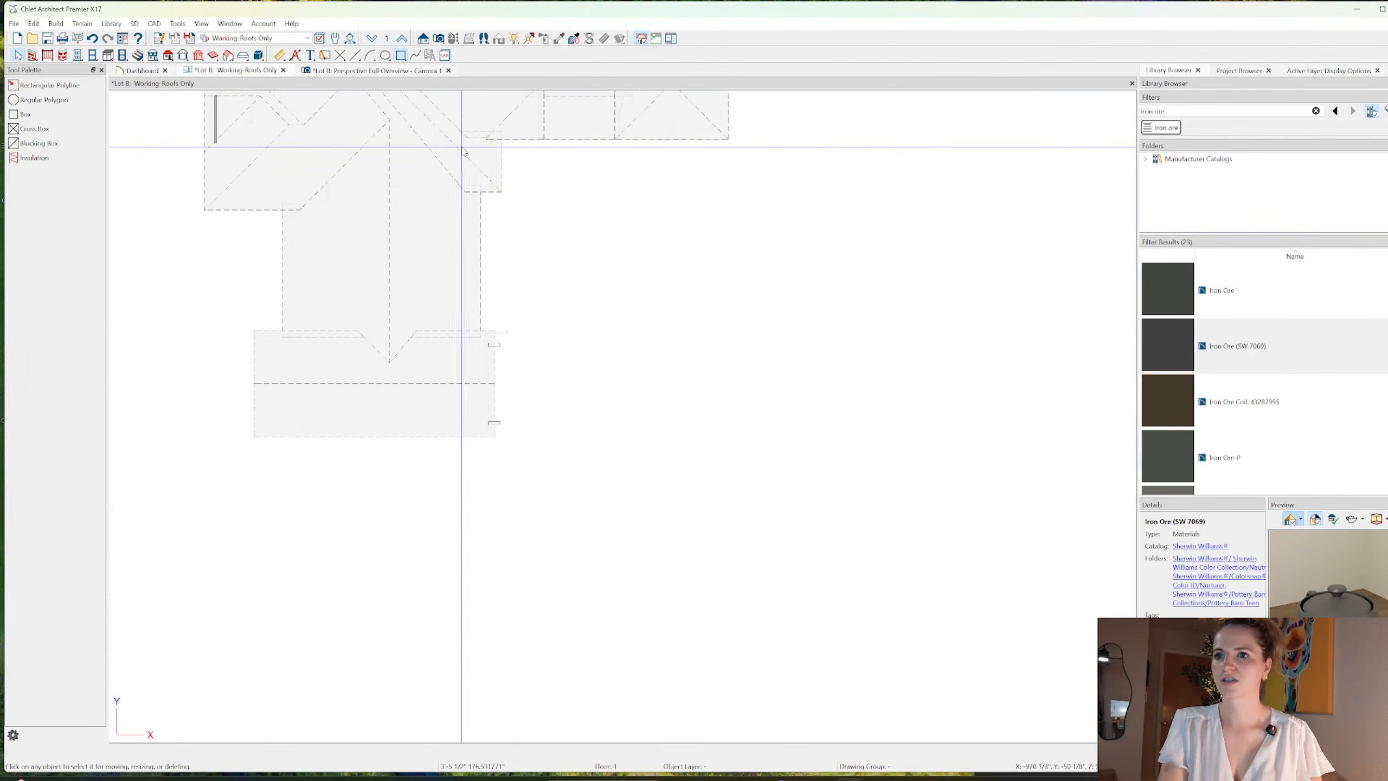
left_click(167, 58)
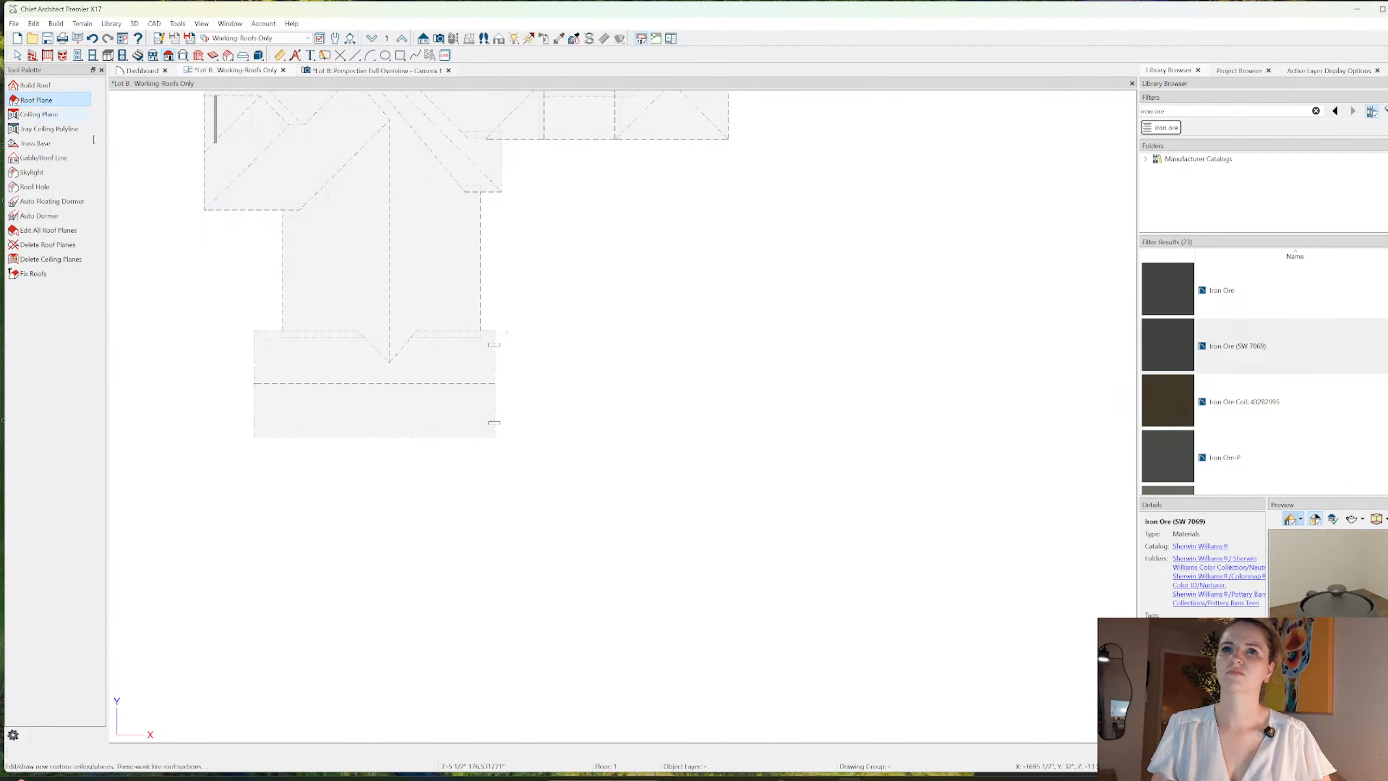
scroll(494, 420, "up", 4)
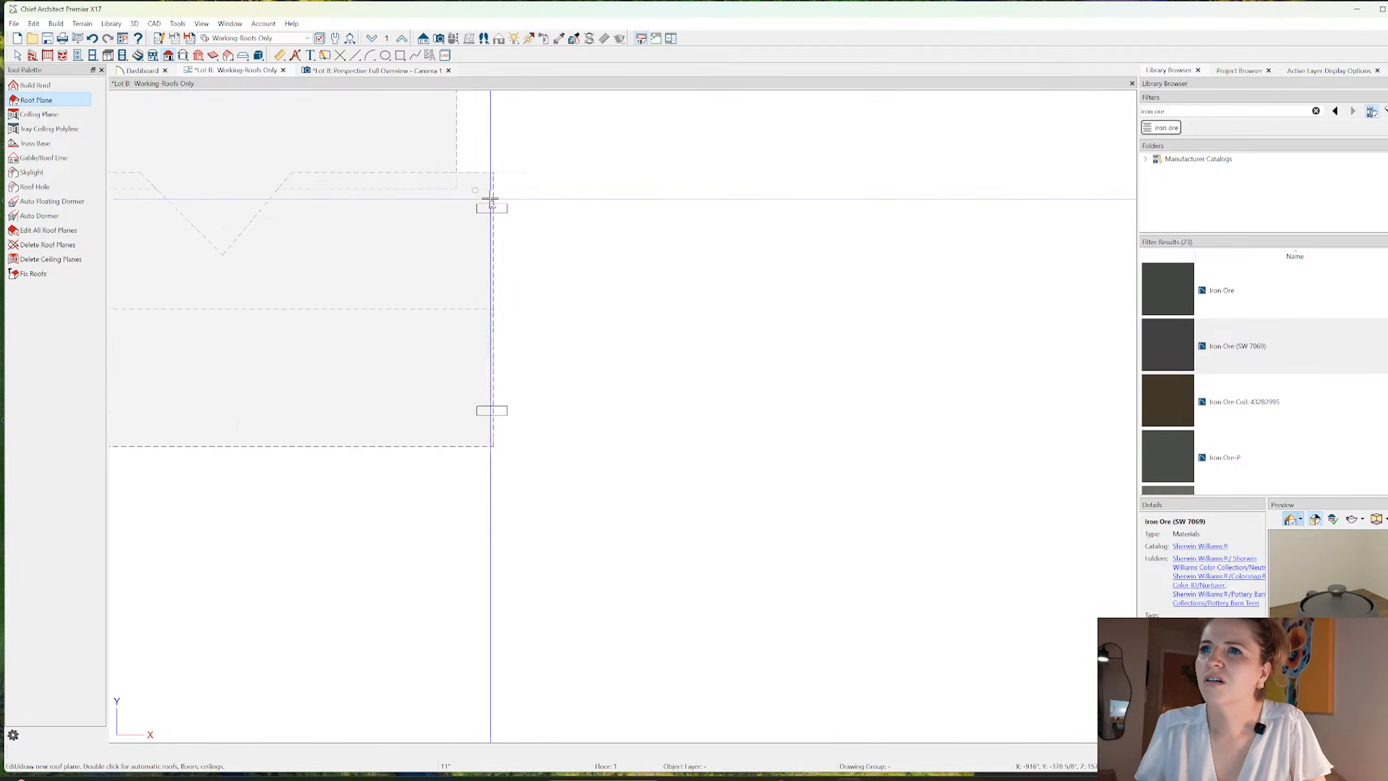
key("space")
- Place a temporary point at the start of the 3' room divider beside the garage roof edge and delete the divider
scroll(490, 189, "up", 3)
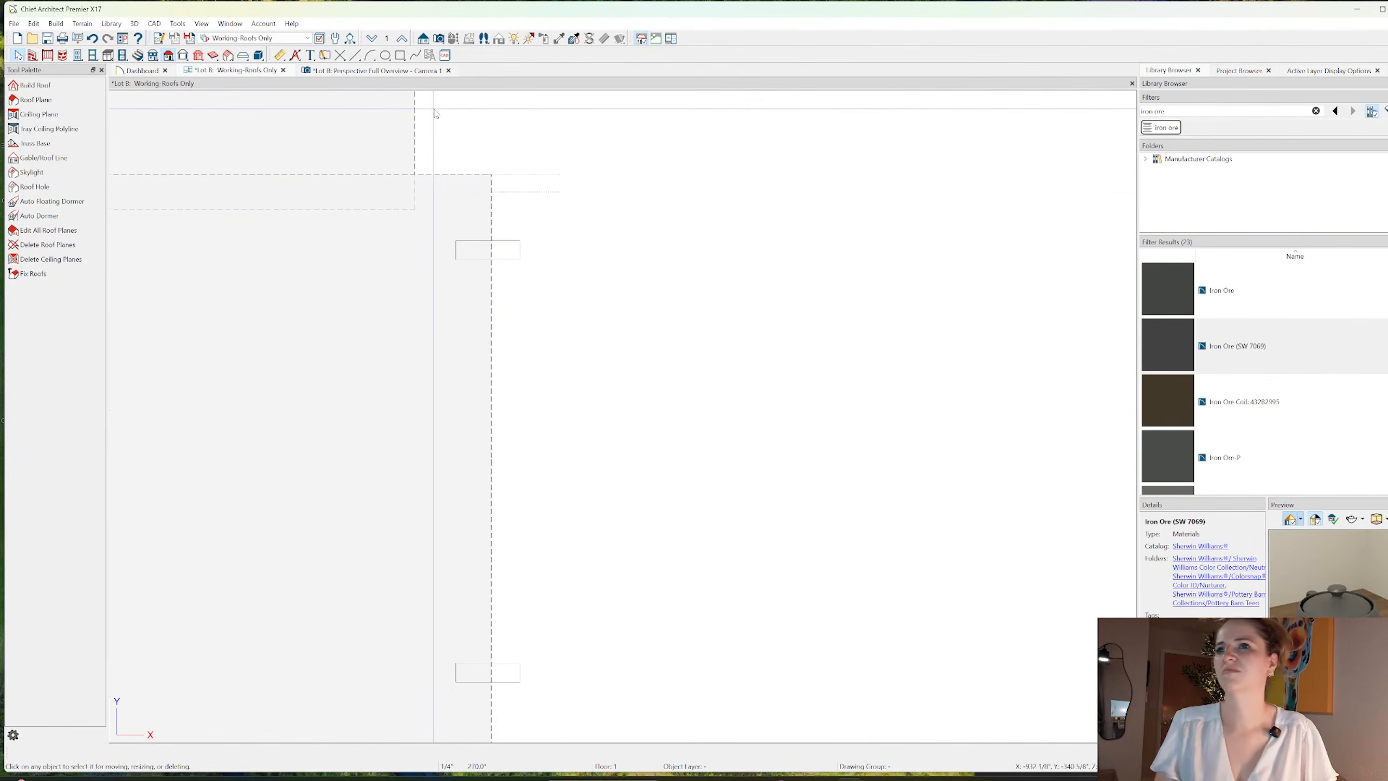
left_click(529, 191)
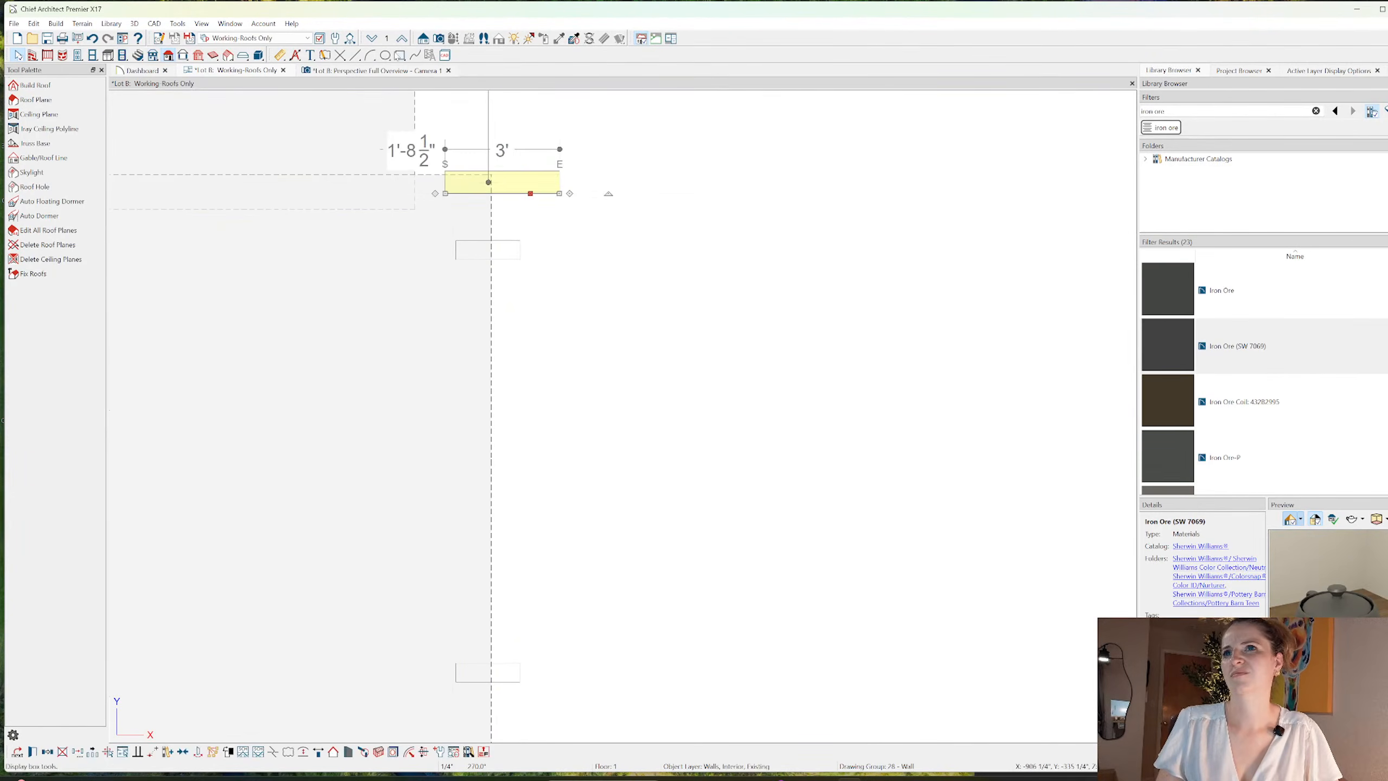
left_click(347, 57)
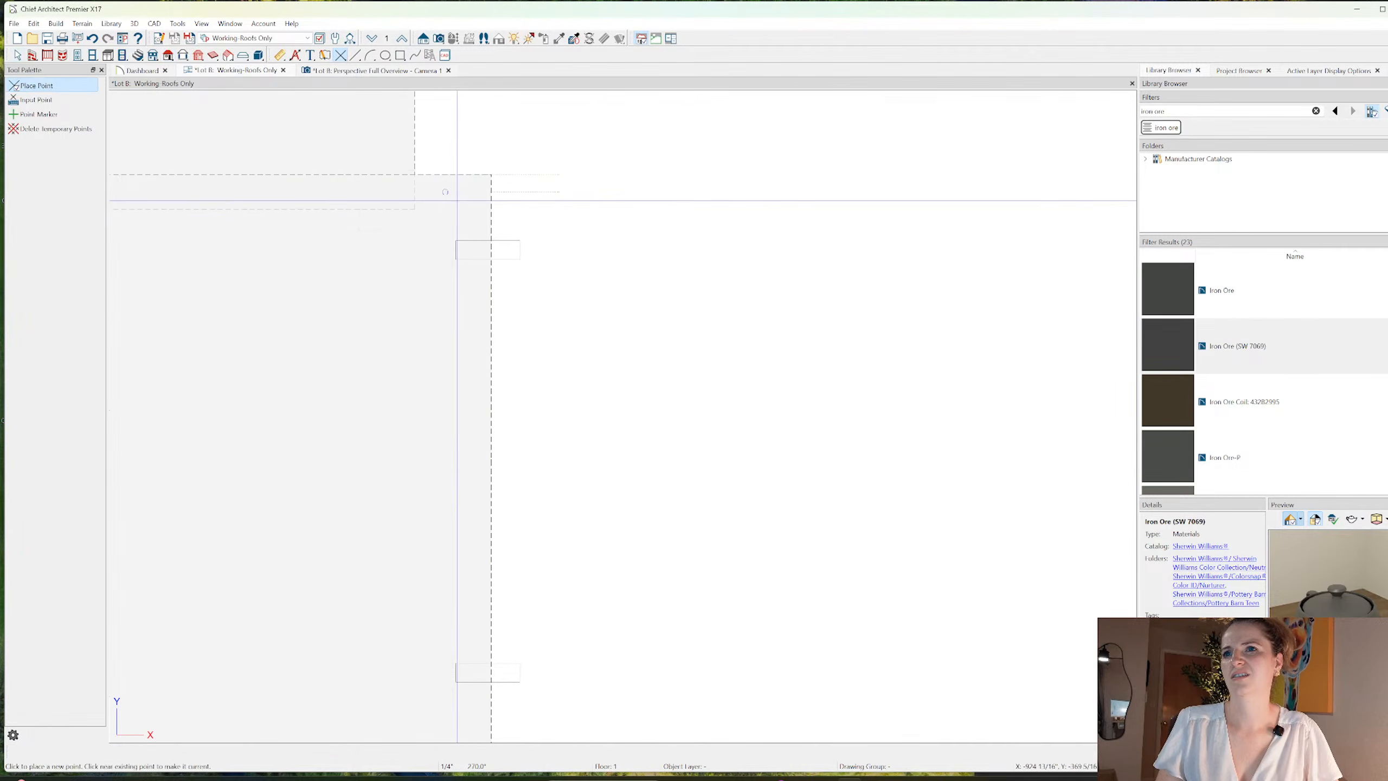
middle_click_drag(540, 458, 539, 360)
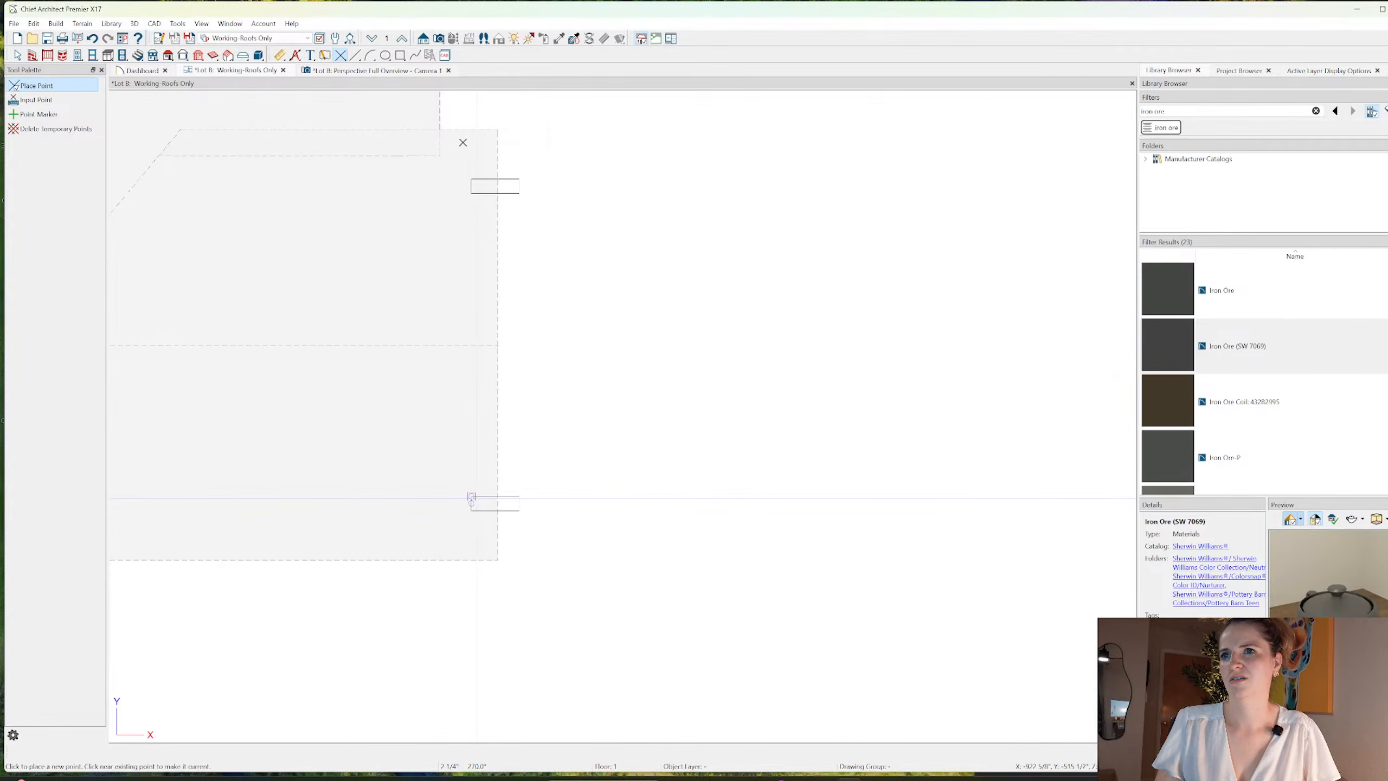
key("Escape")
left_click(531, 138)
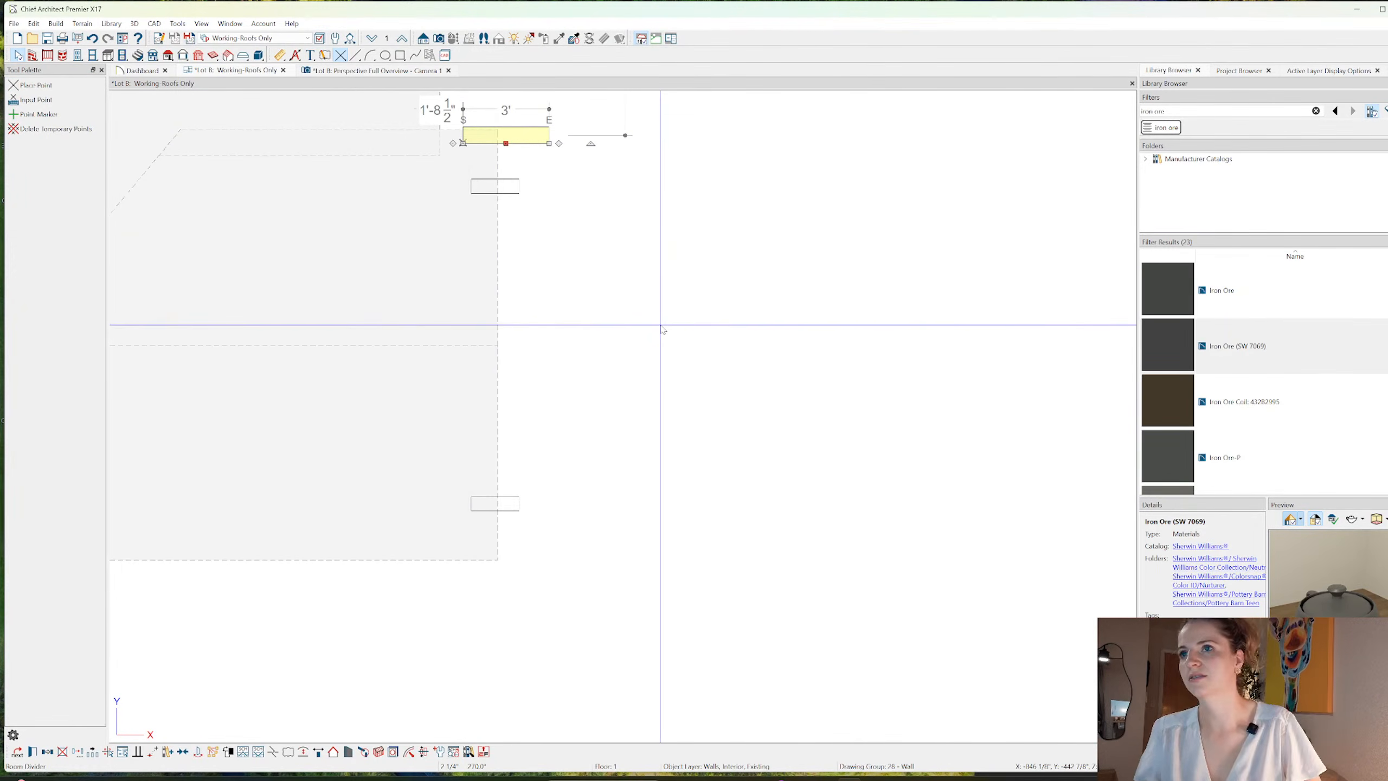
key("Delete")
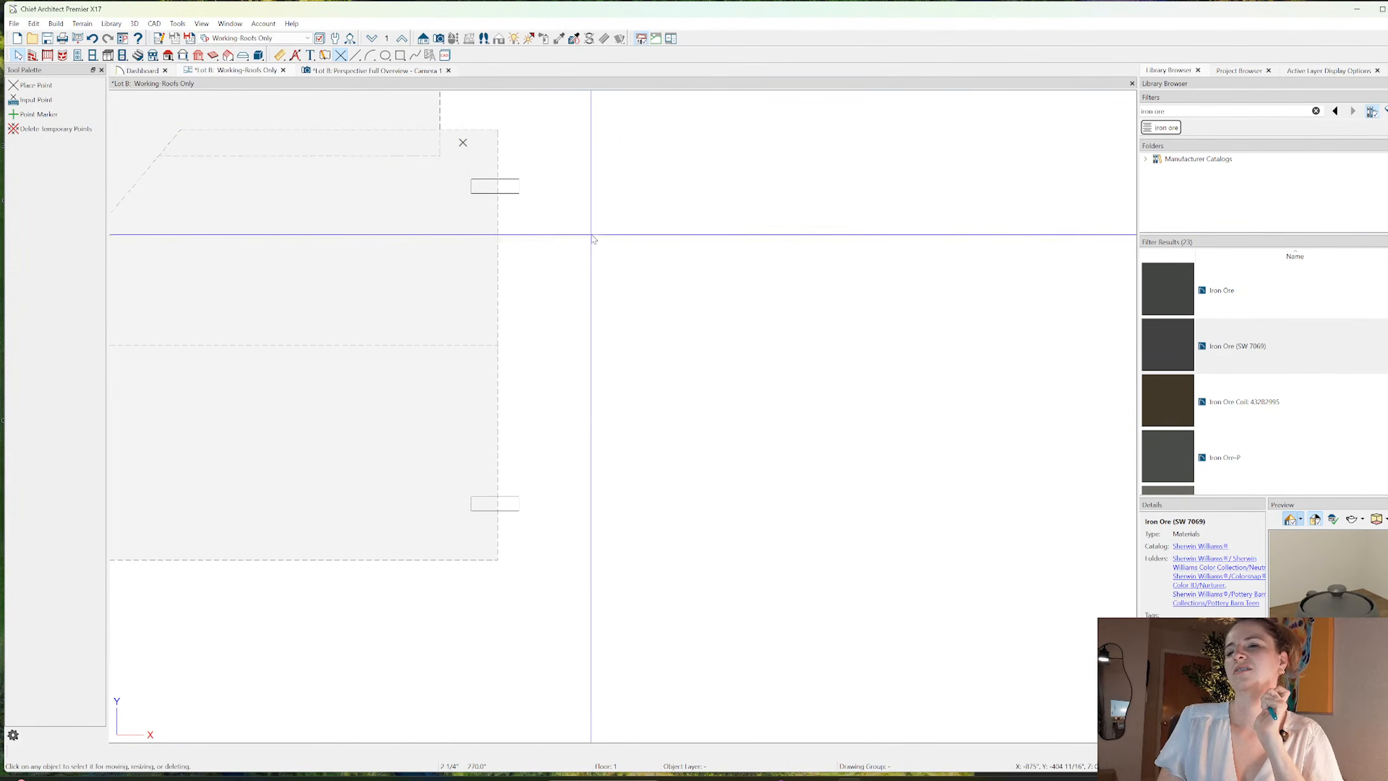
- Draw a roof plane about 10" deep spanning the two brackets over the tall garage door
left_click(518, 184)
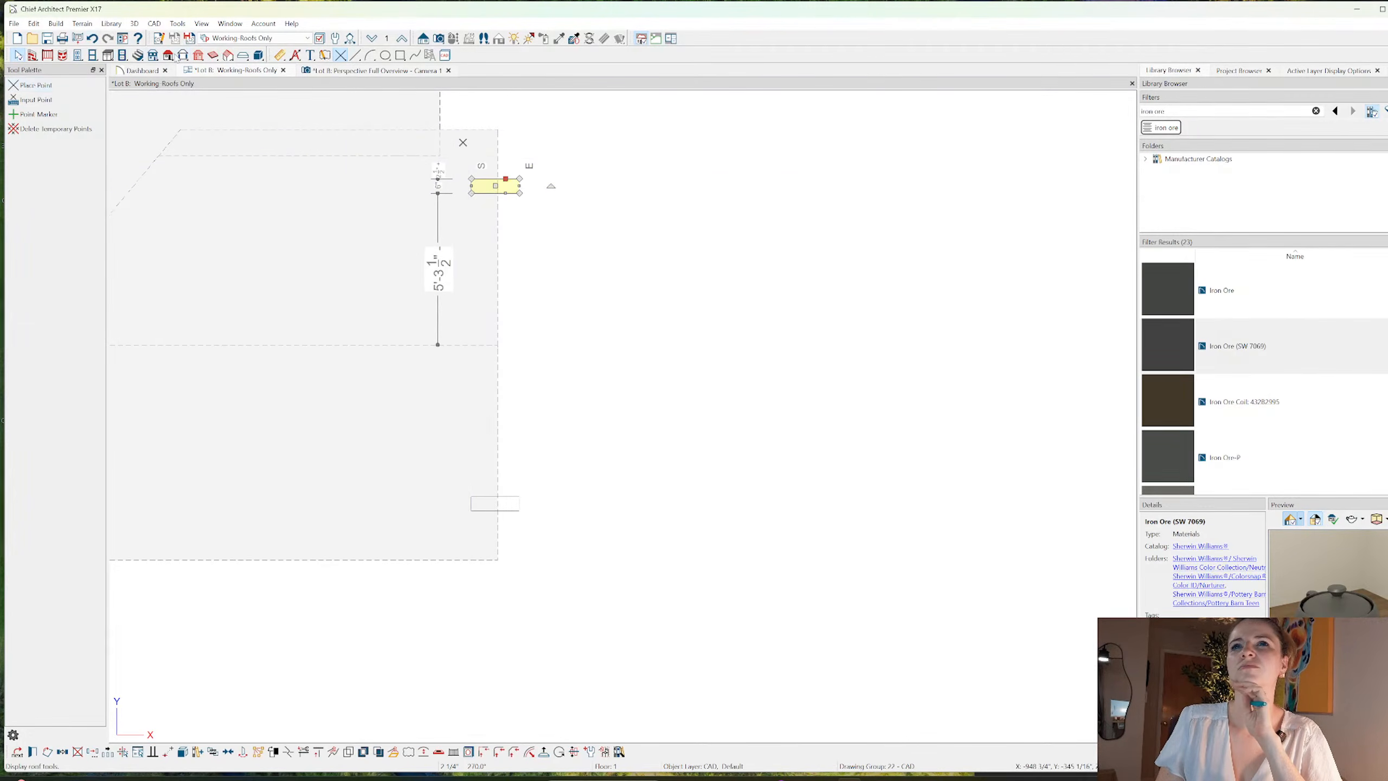
left_click(170, 55)
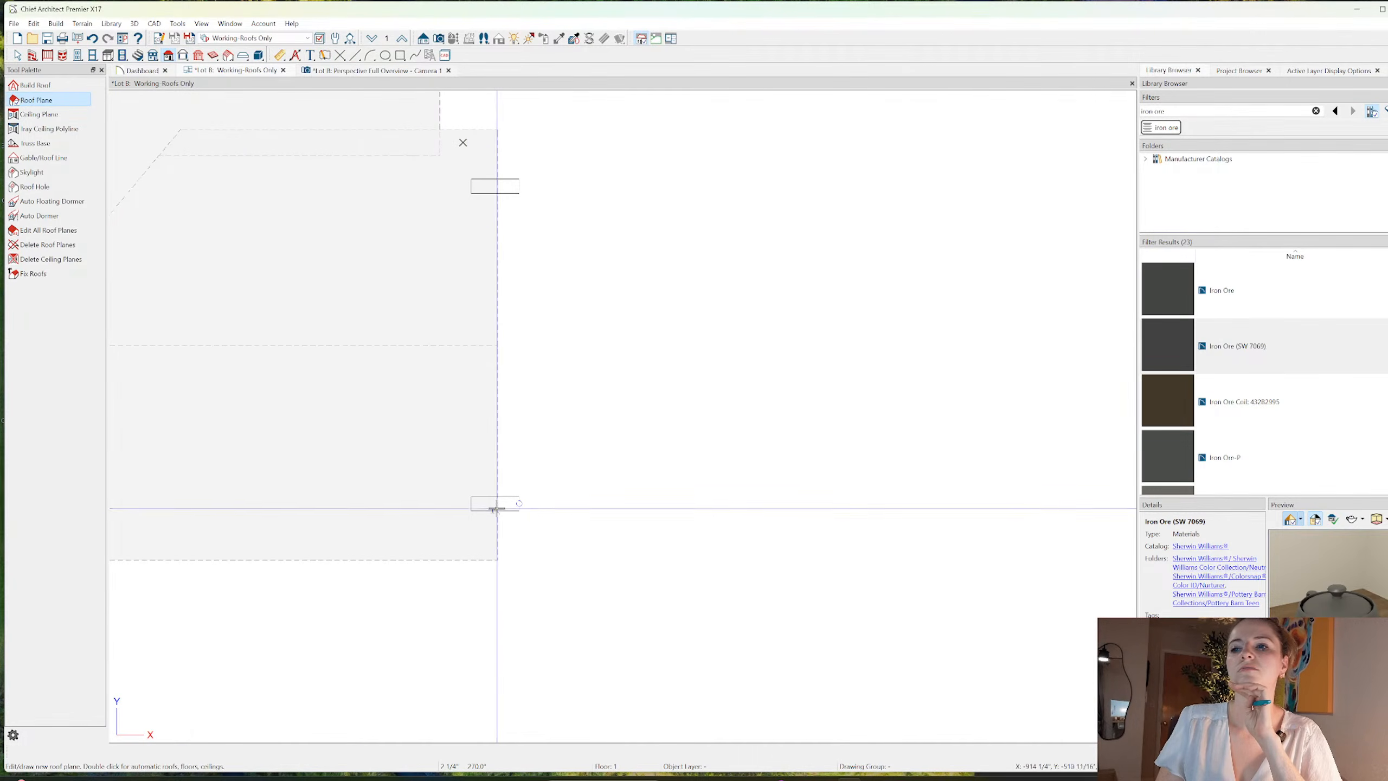
mouse_move(495, 505)
left_mouse_down()
mouse_move(490, 180)
mouse_move(465, 180)
left_mouse_up()
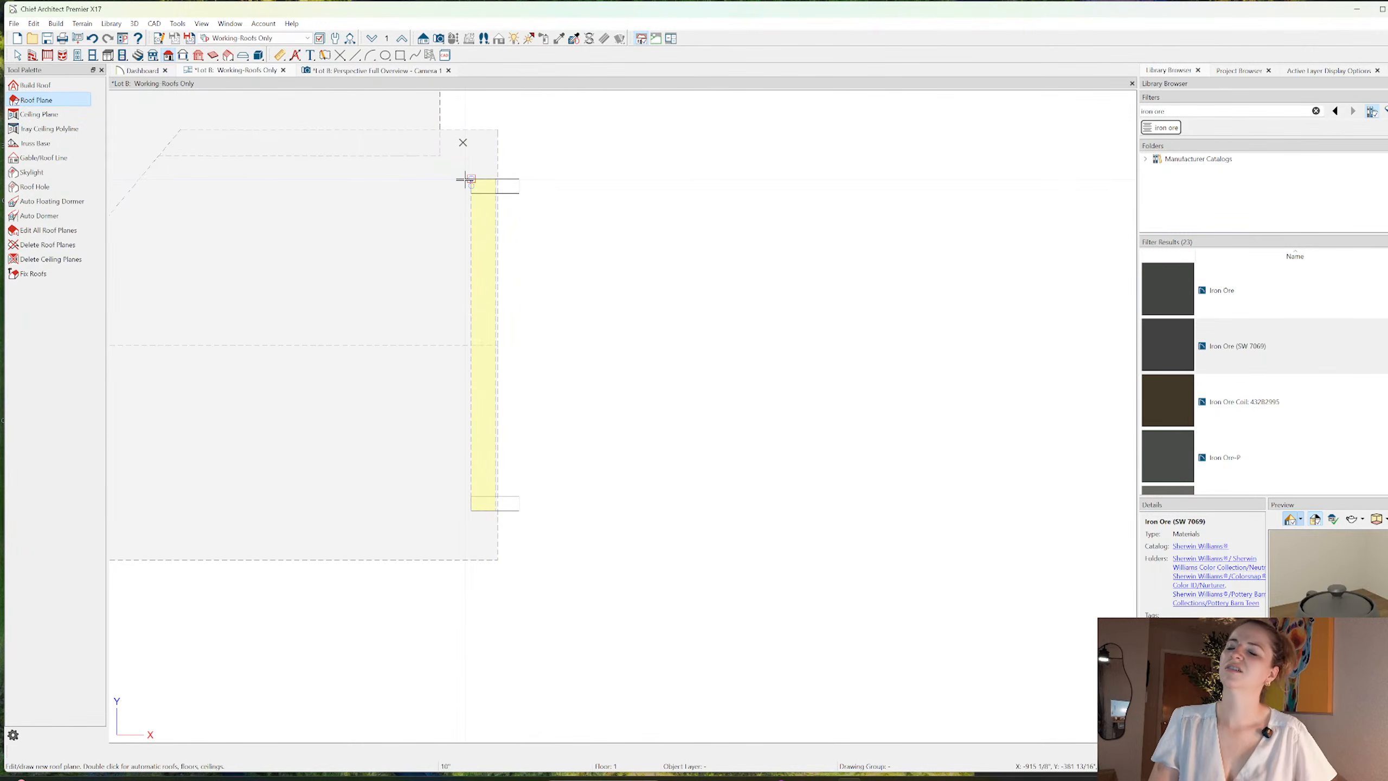
left_click(465, 180)
key("space")
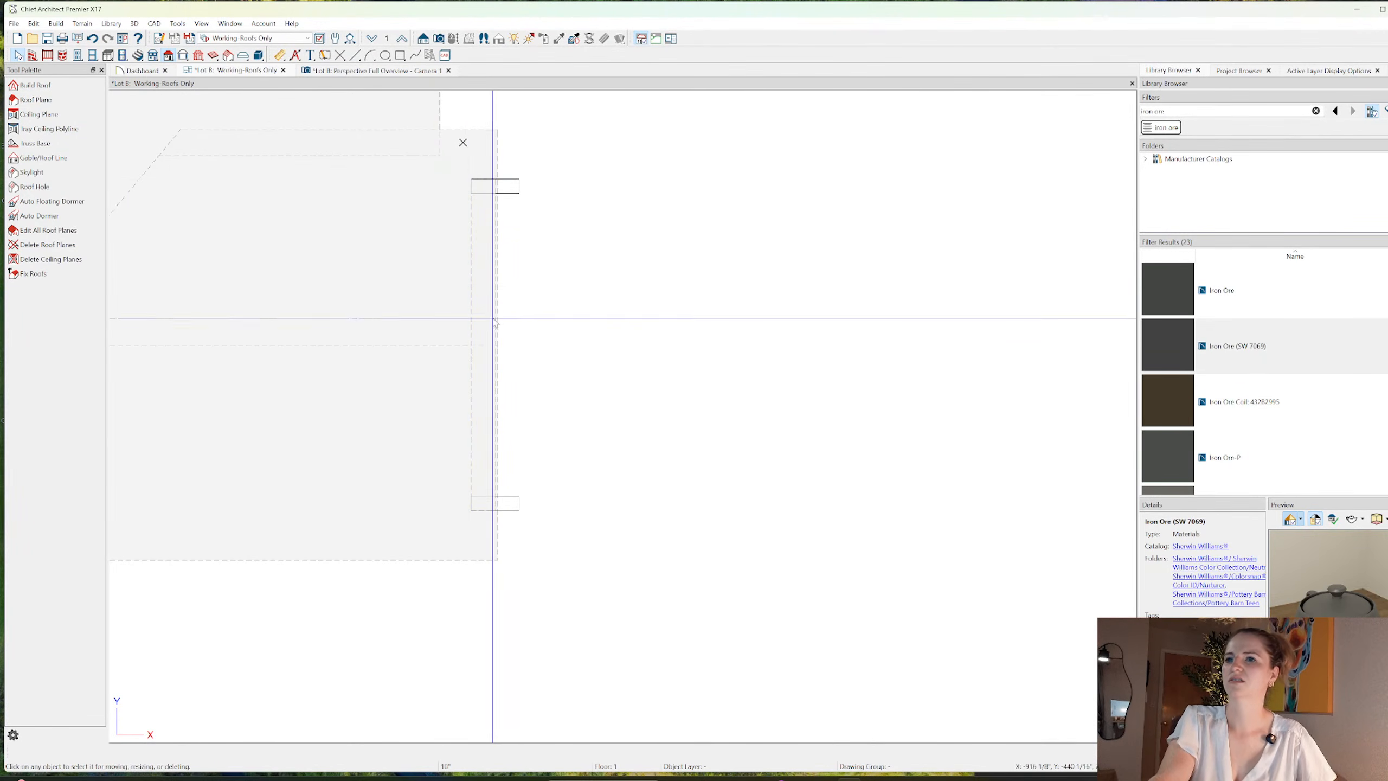
- Set the depth of the roof plane between the brackets to 18"
left_click(477, 313)
left_click(481, 307)
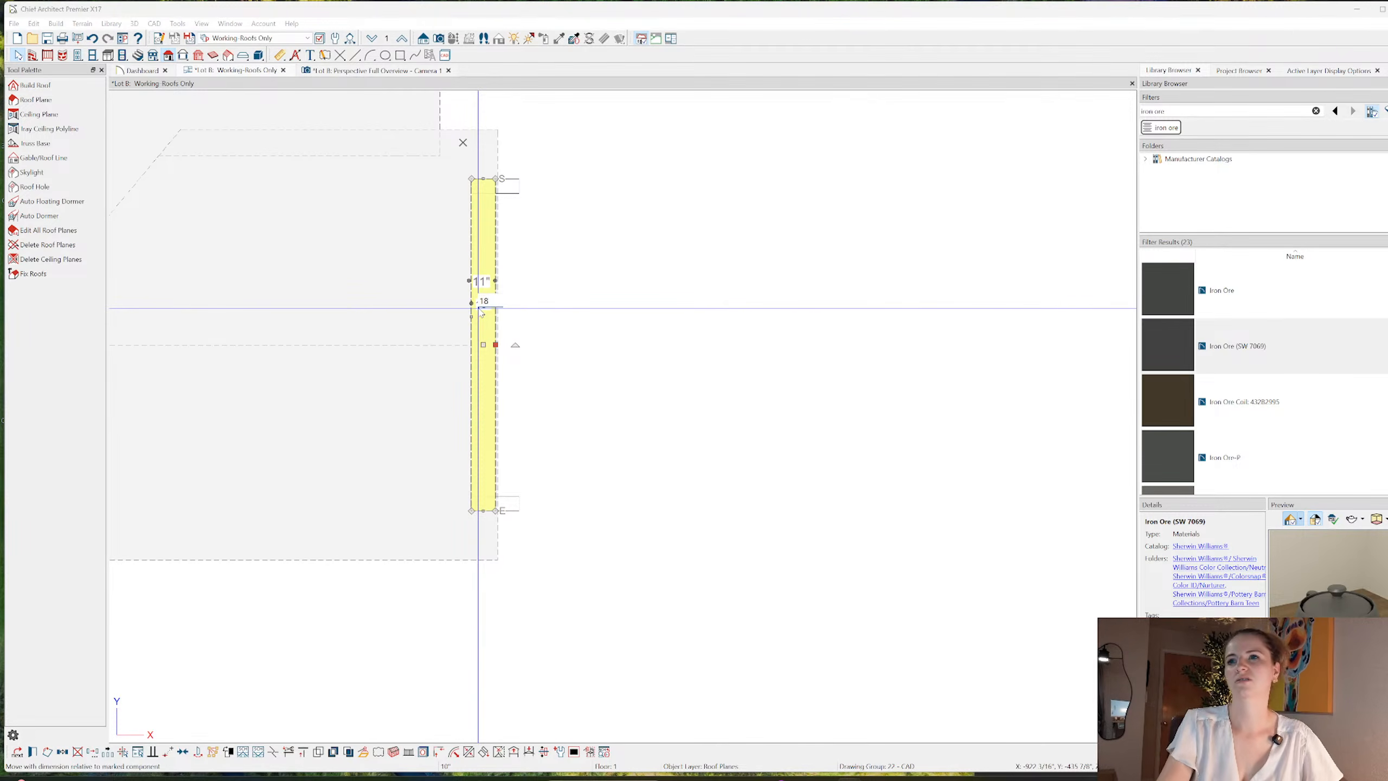
key("Escape")
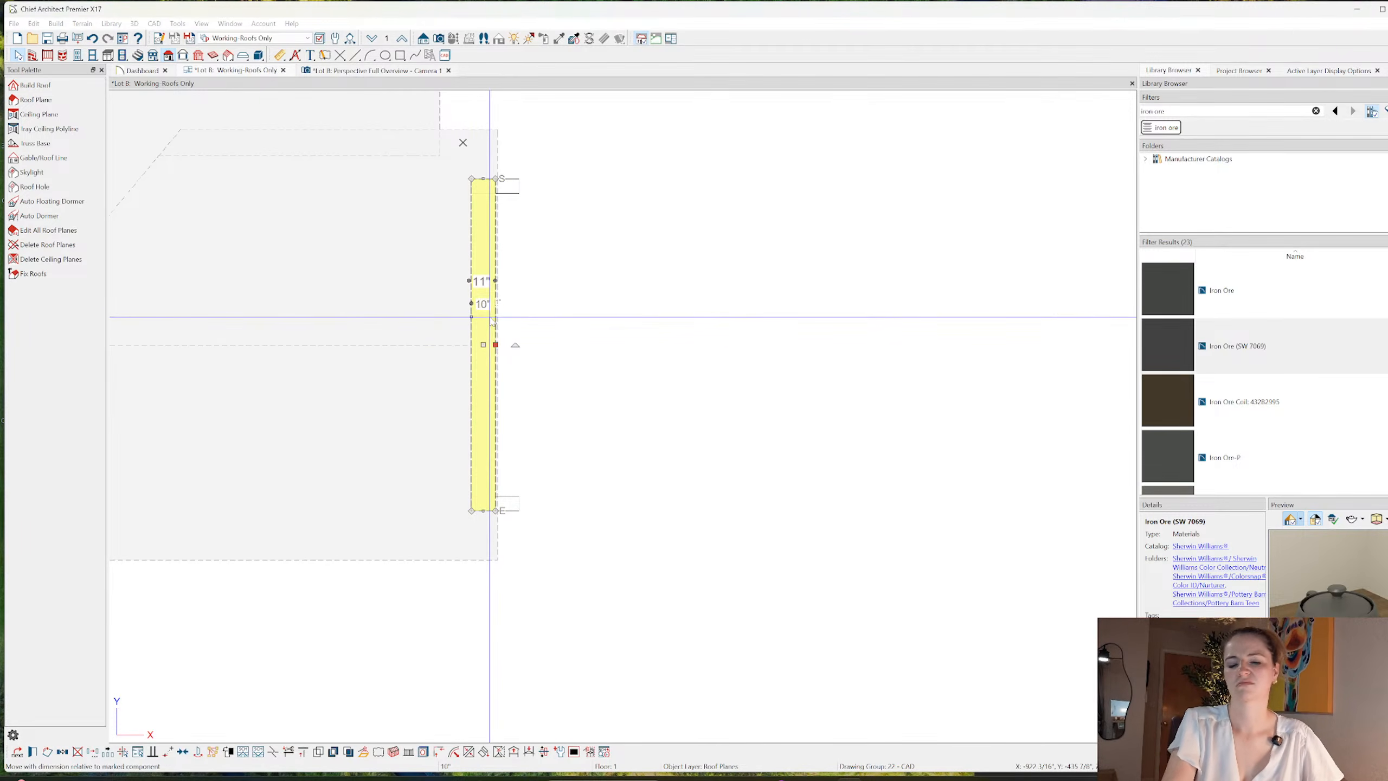
left_click_drag(492, 323, 498, 326)
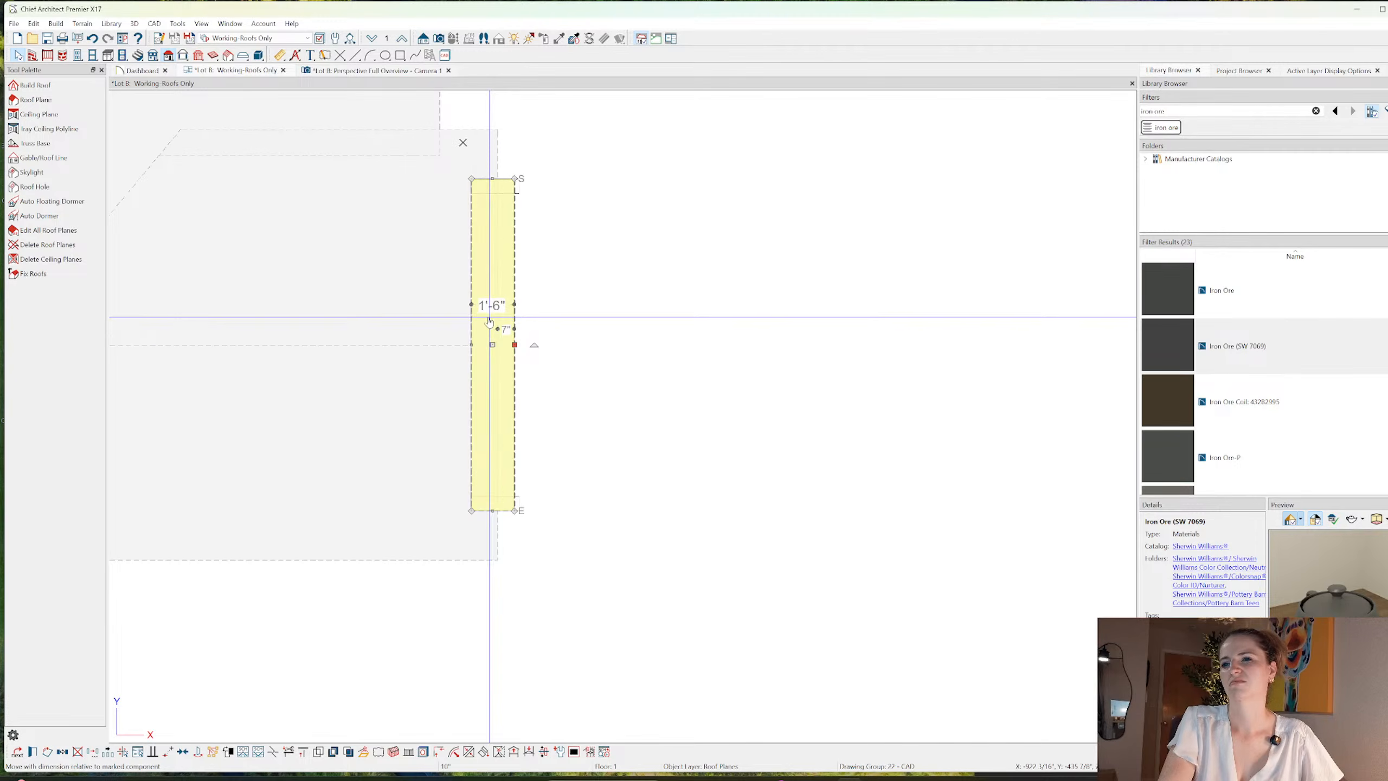
- Lock the pitch of the bracket roof plane and set its fascia top height to 152 13/16"
double_click(501, 328)
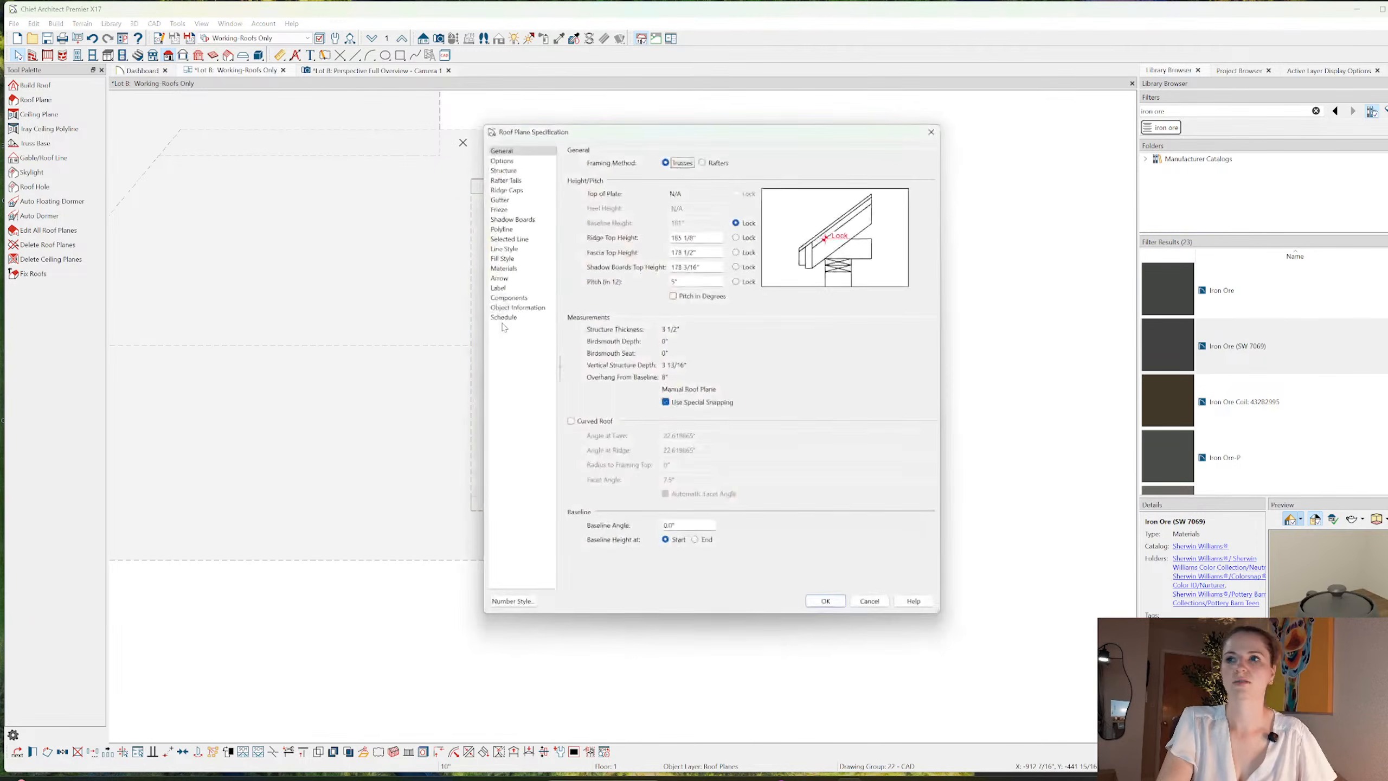
left_click(738, 280)
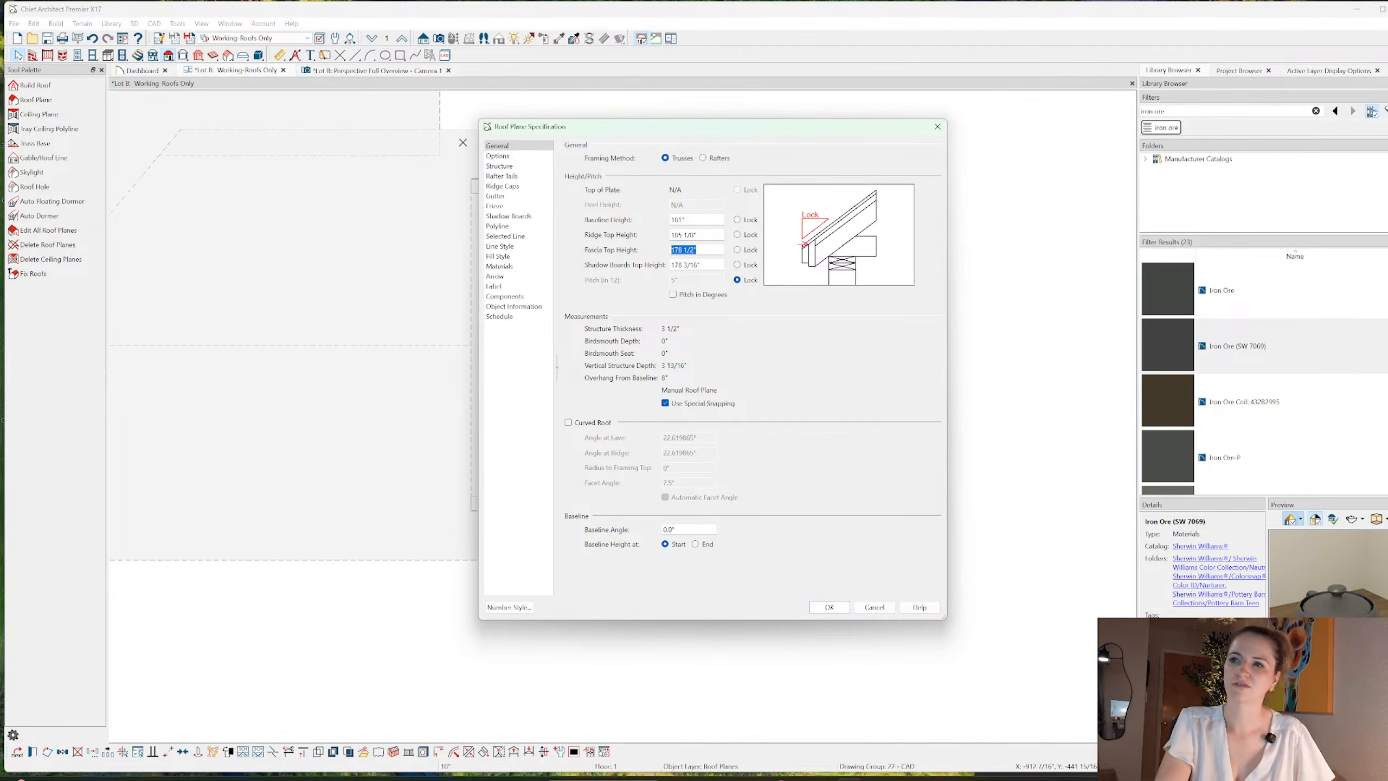
type("152 13/16\"")
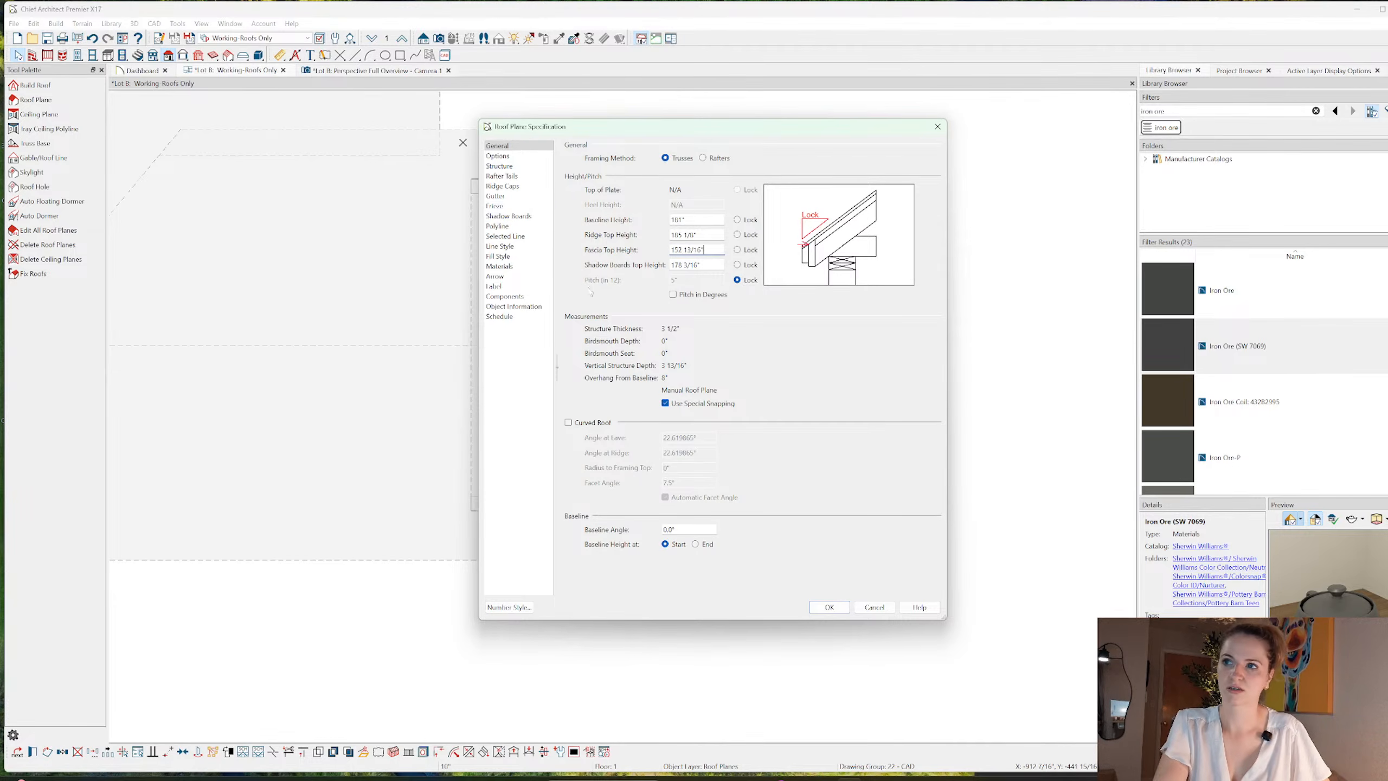
left_click(829, 606)
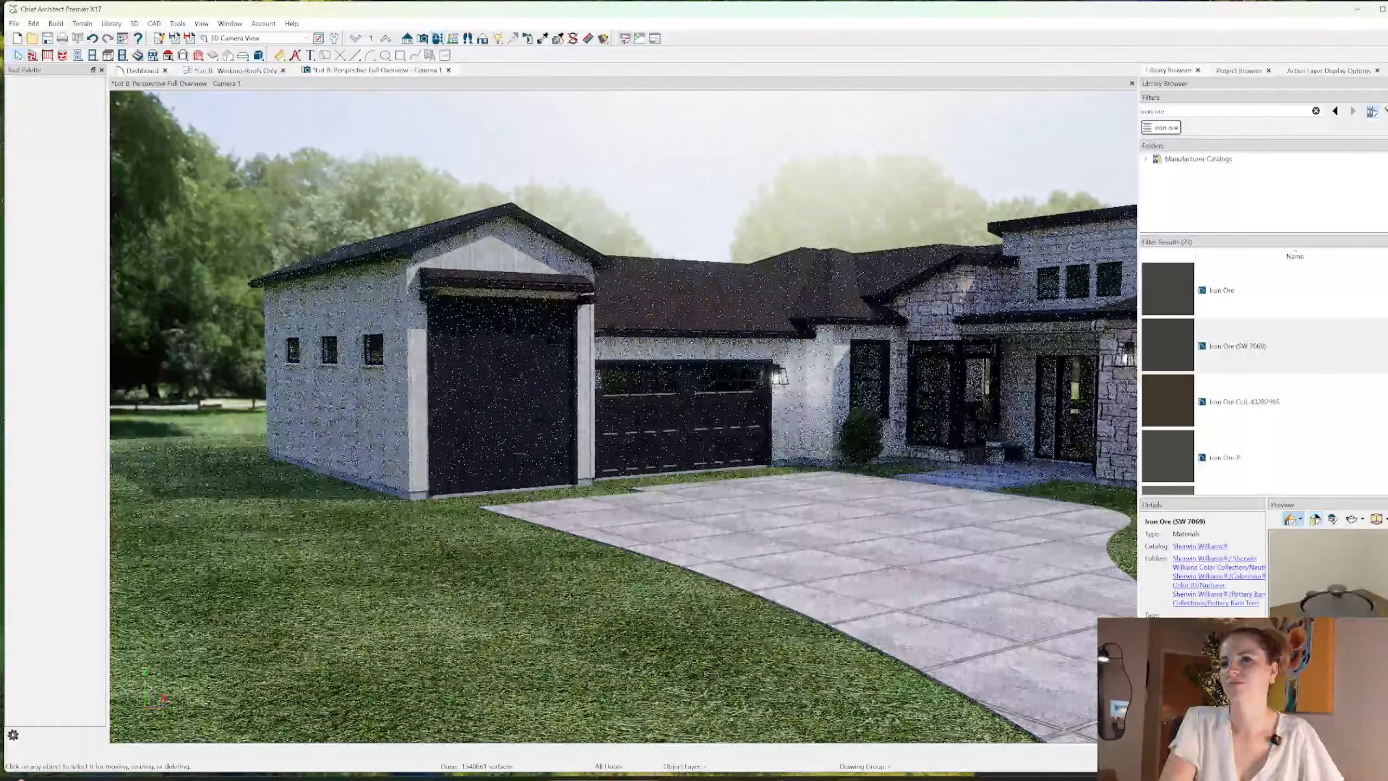
- In the rendered camera view, lock the pitch of the small roof above the tall garage door and adjust its fascia top height
left_click(18, 55)
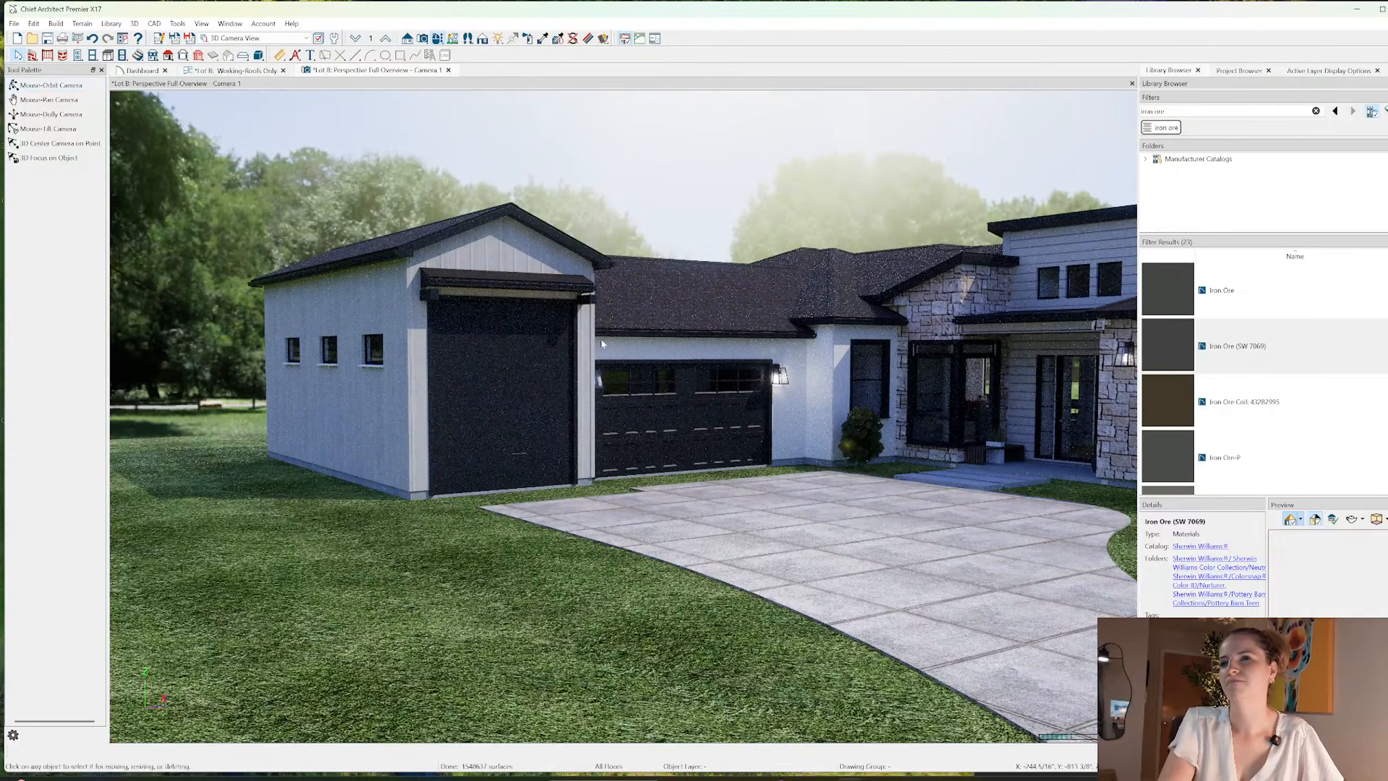
left_click(527, 281)
double_click(527, 284)
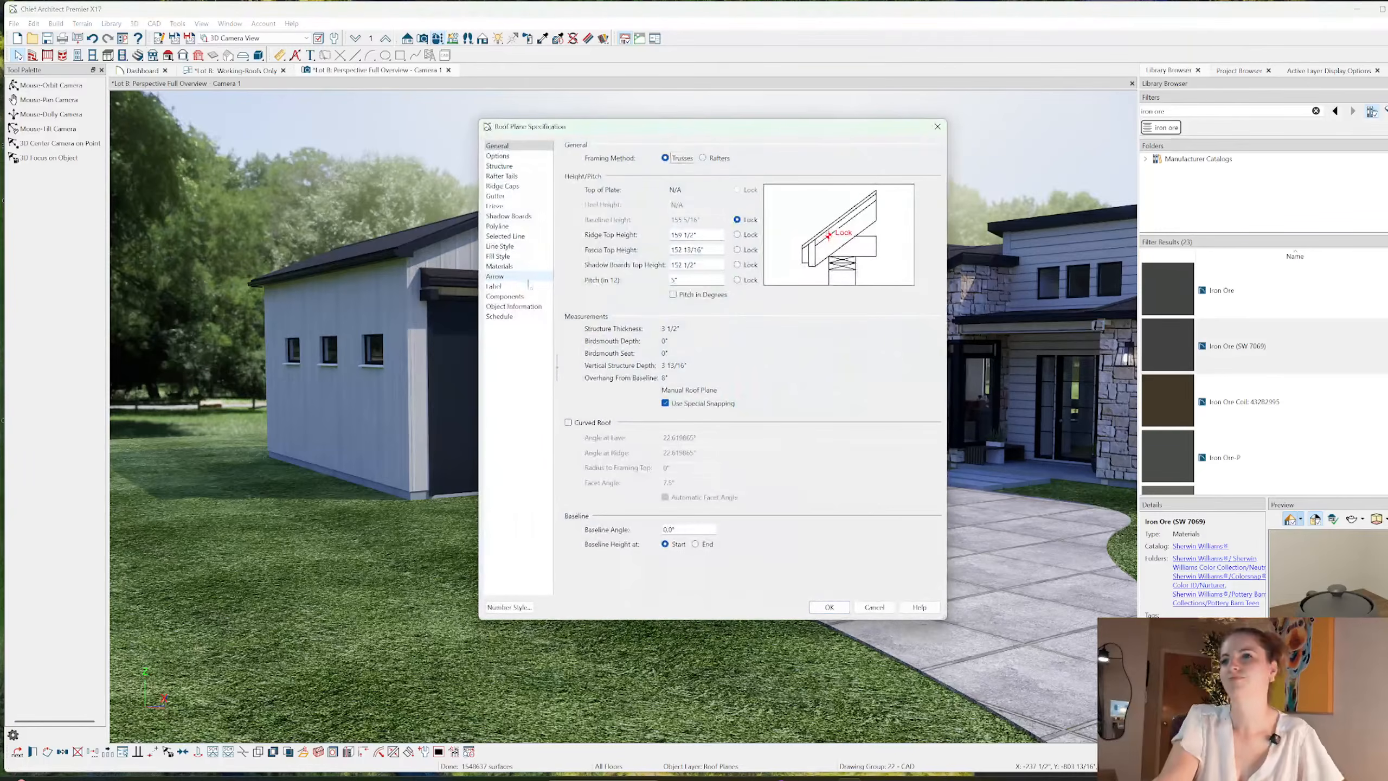
left_click(738, 280)
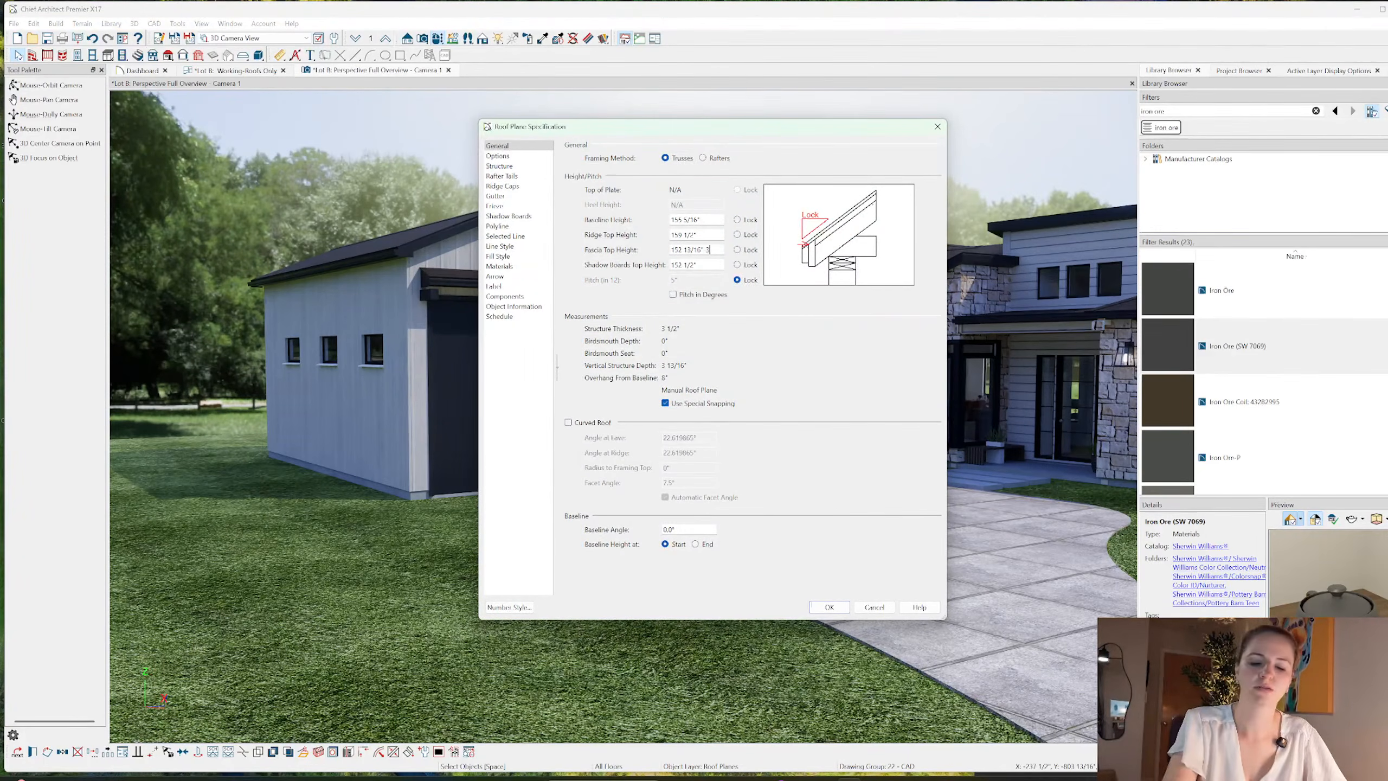
key("Return")
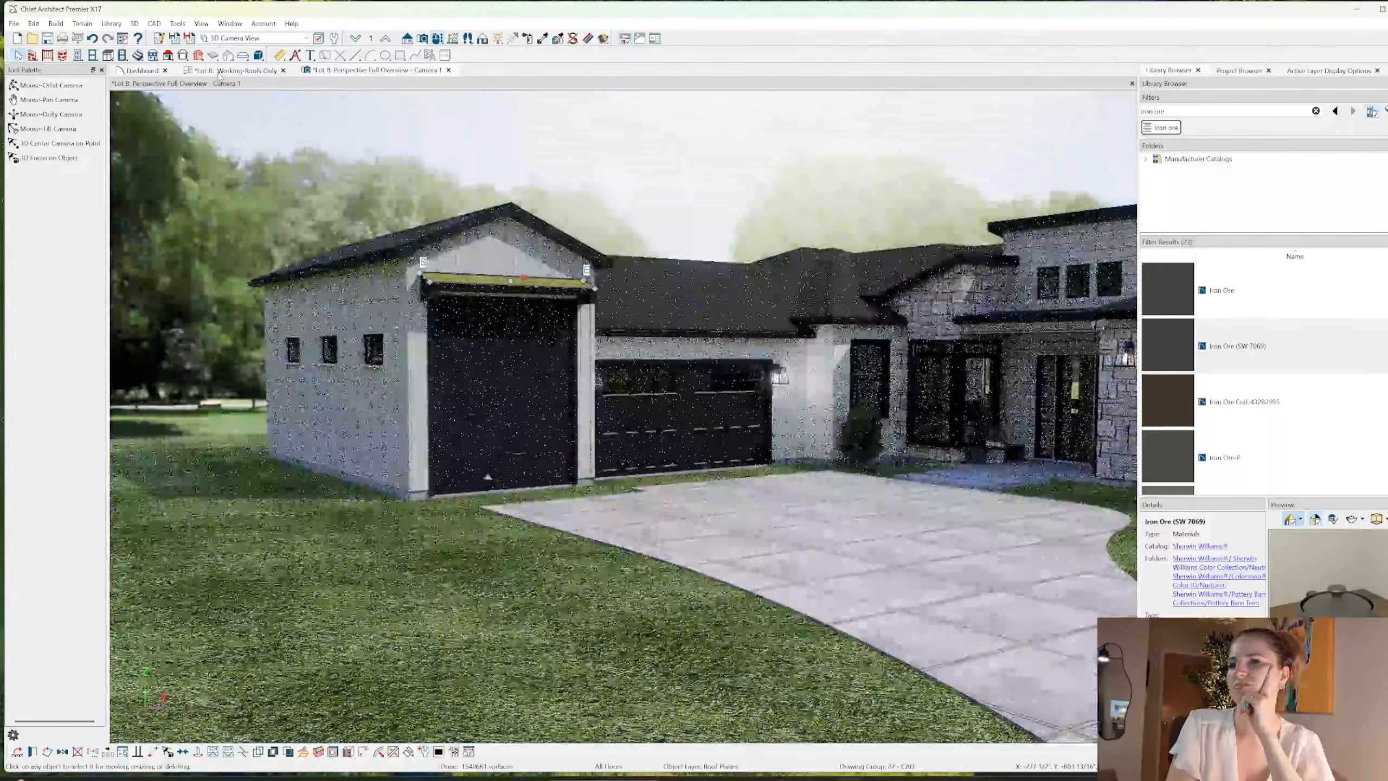
- In the Working Plan view, move the exterior light at the double garage door's far side away from the opening and delete the light between the garage doors
left_click(246, 73)
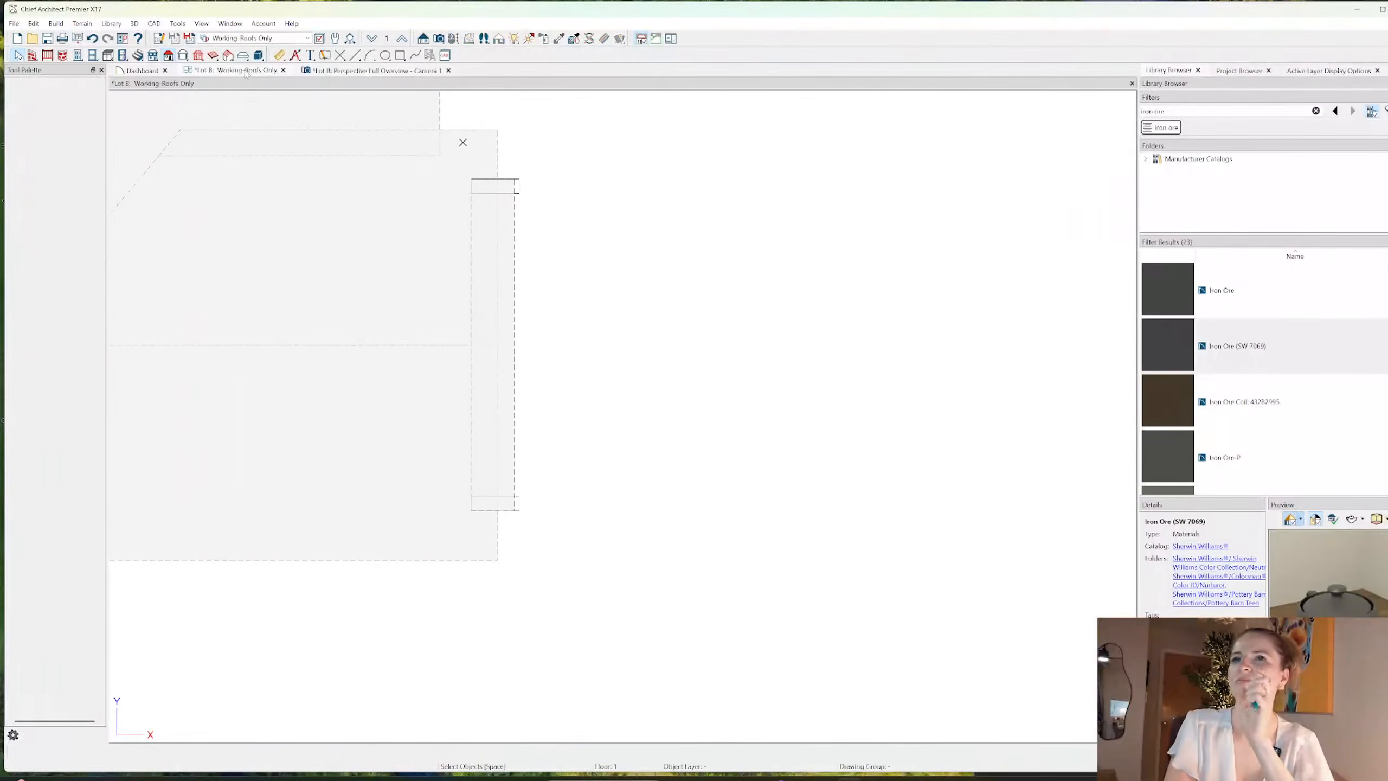
scroll(497, 214, "down", 2)
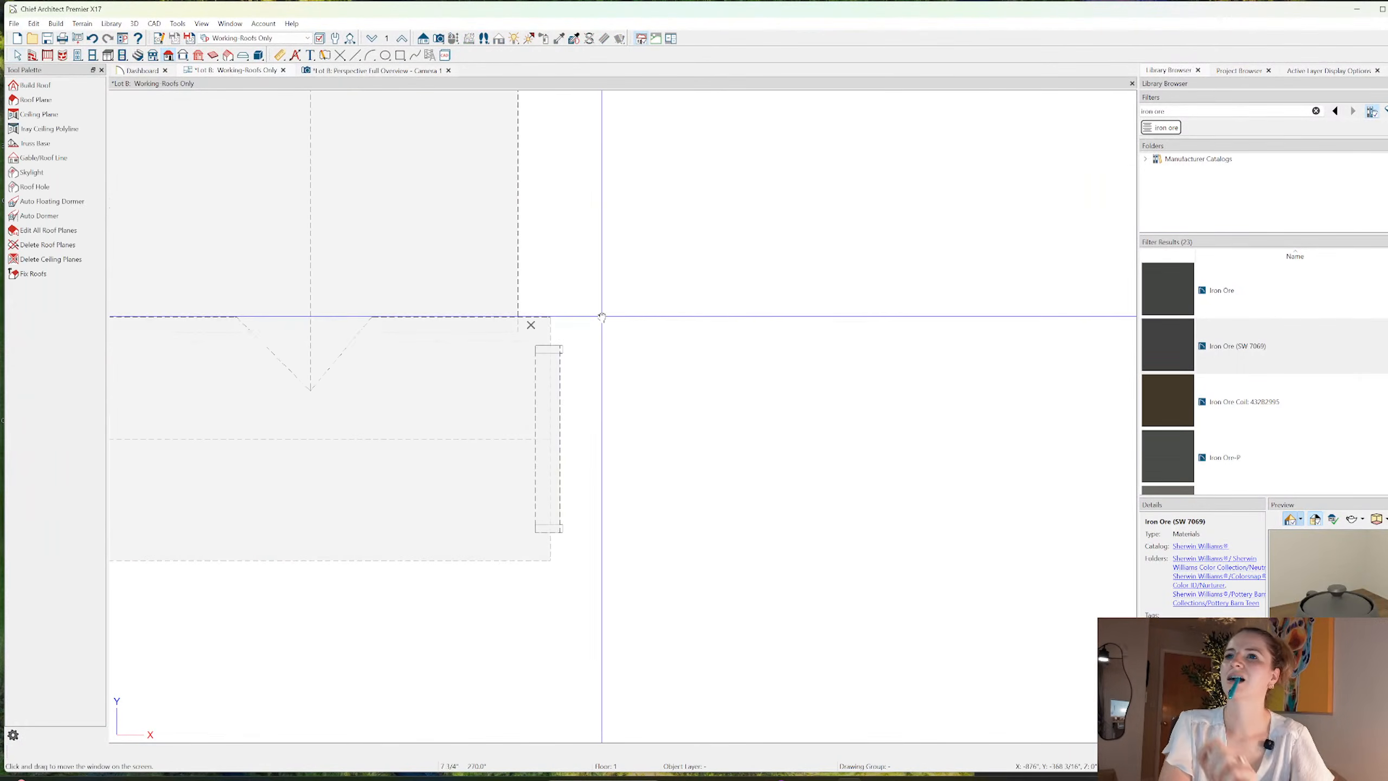
left_click(298, 40)
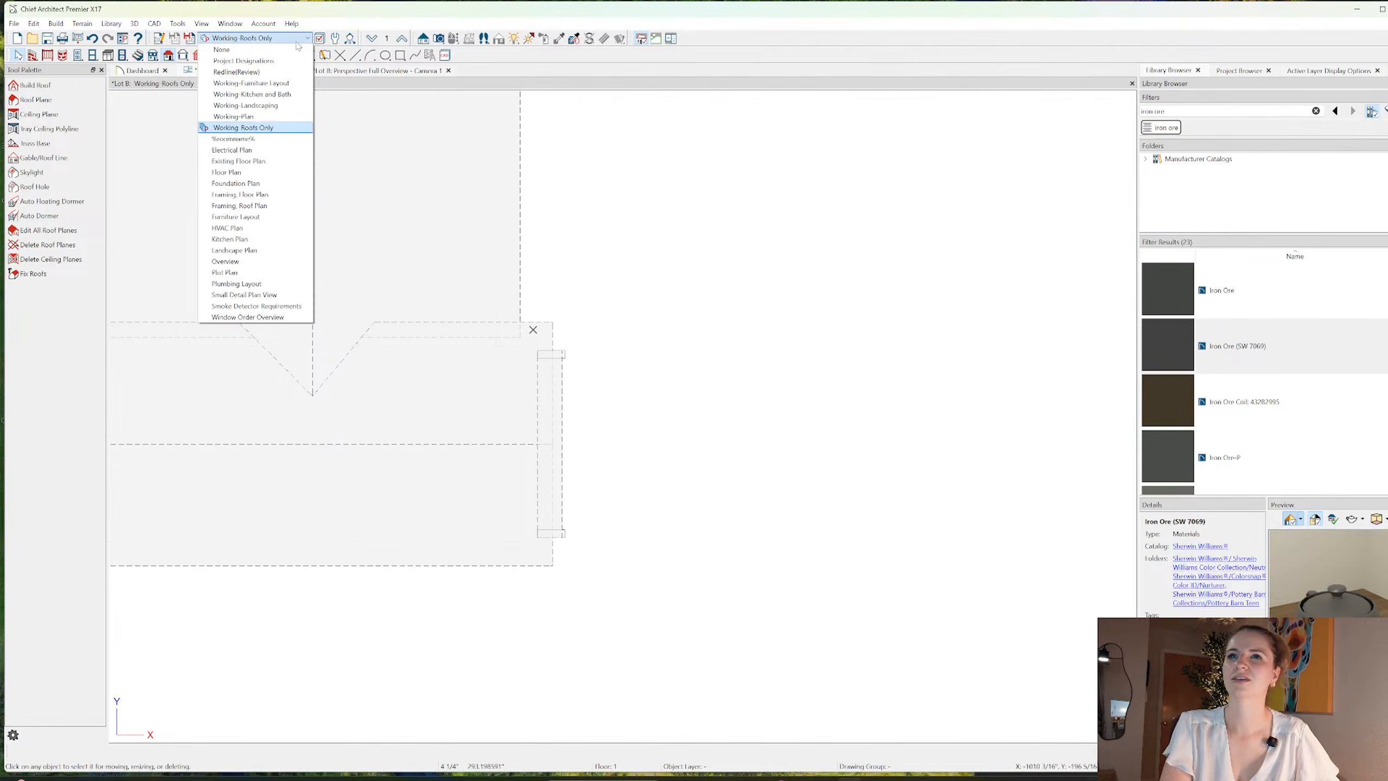
left_click(233, 116)
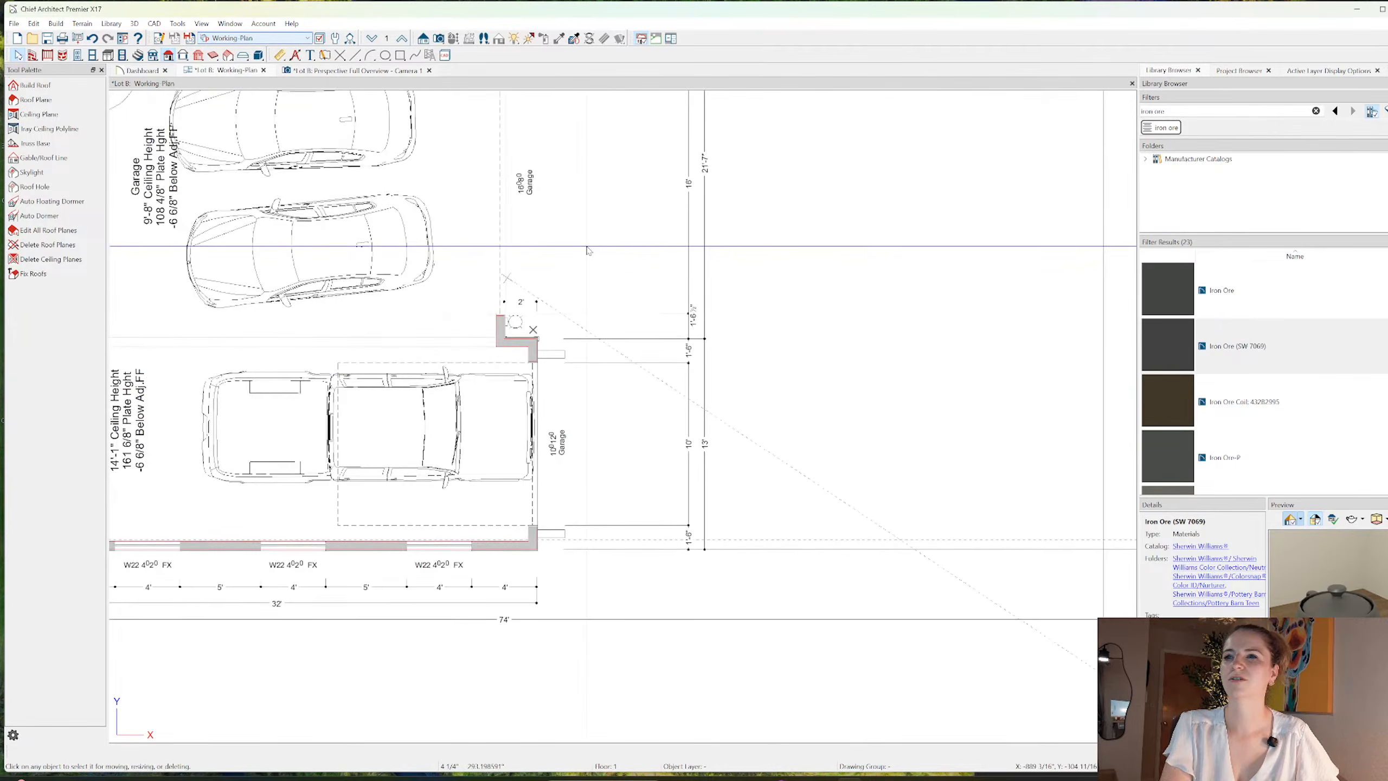
middle_click_drag(587, 247, 587, 350)
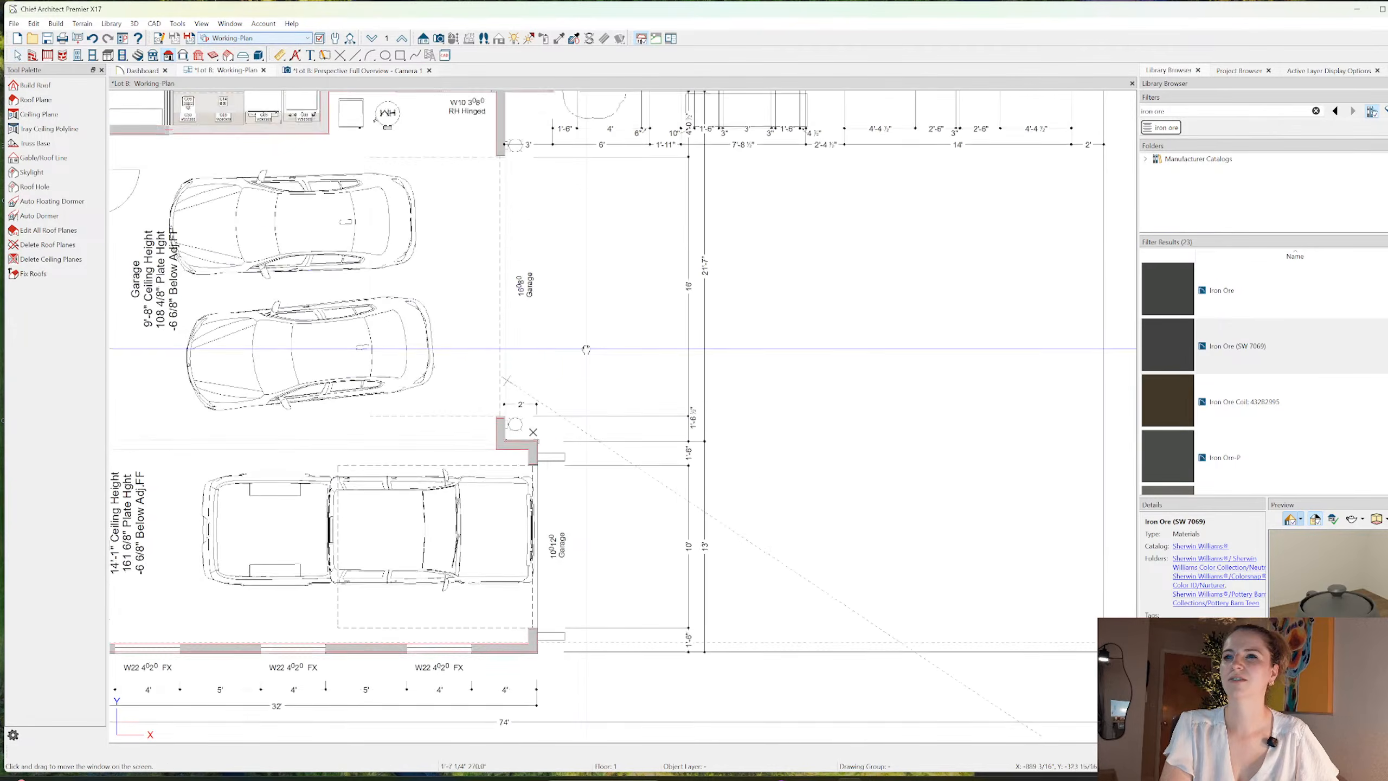
left_click(512, 149)
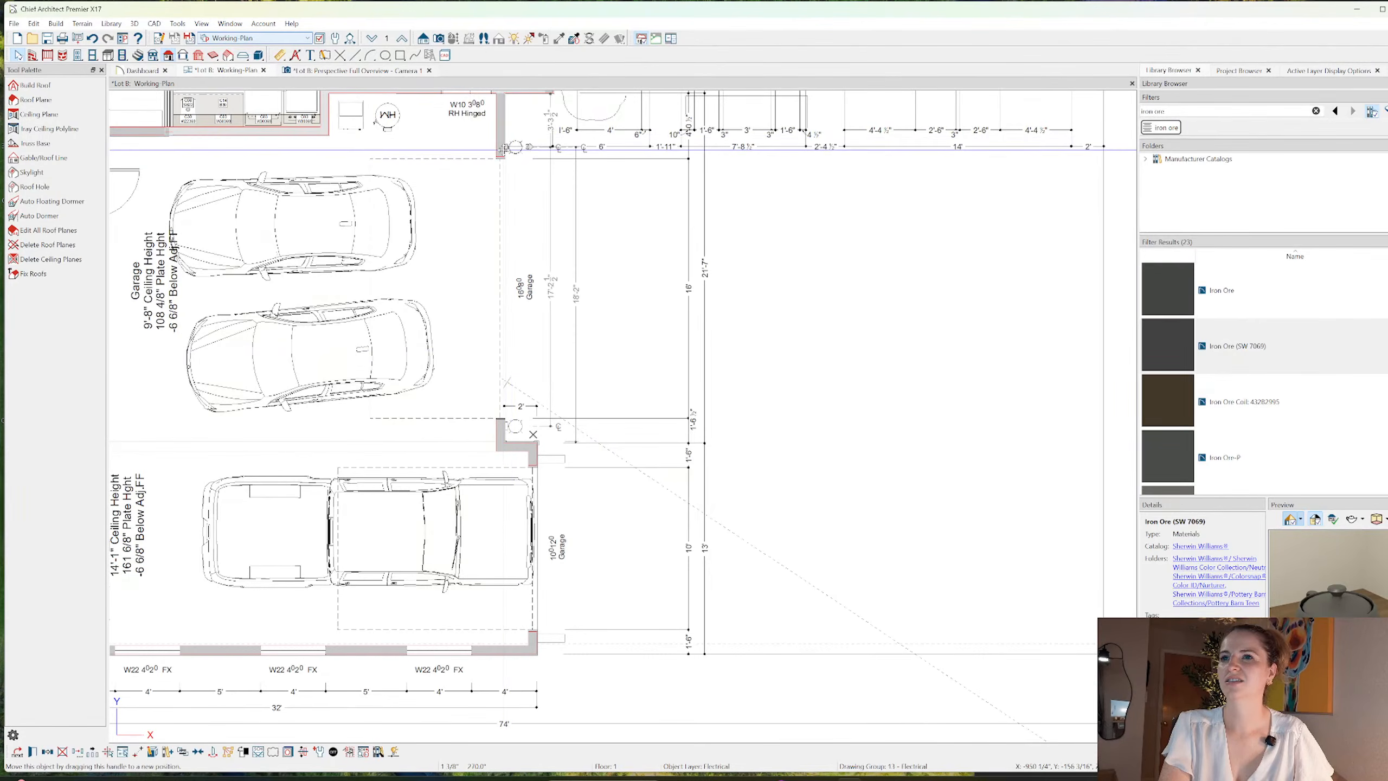
left_click_drag(501, 149, 515, 426)
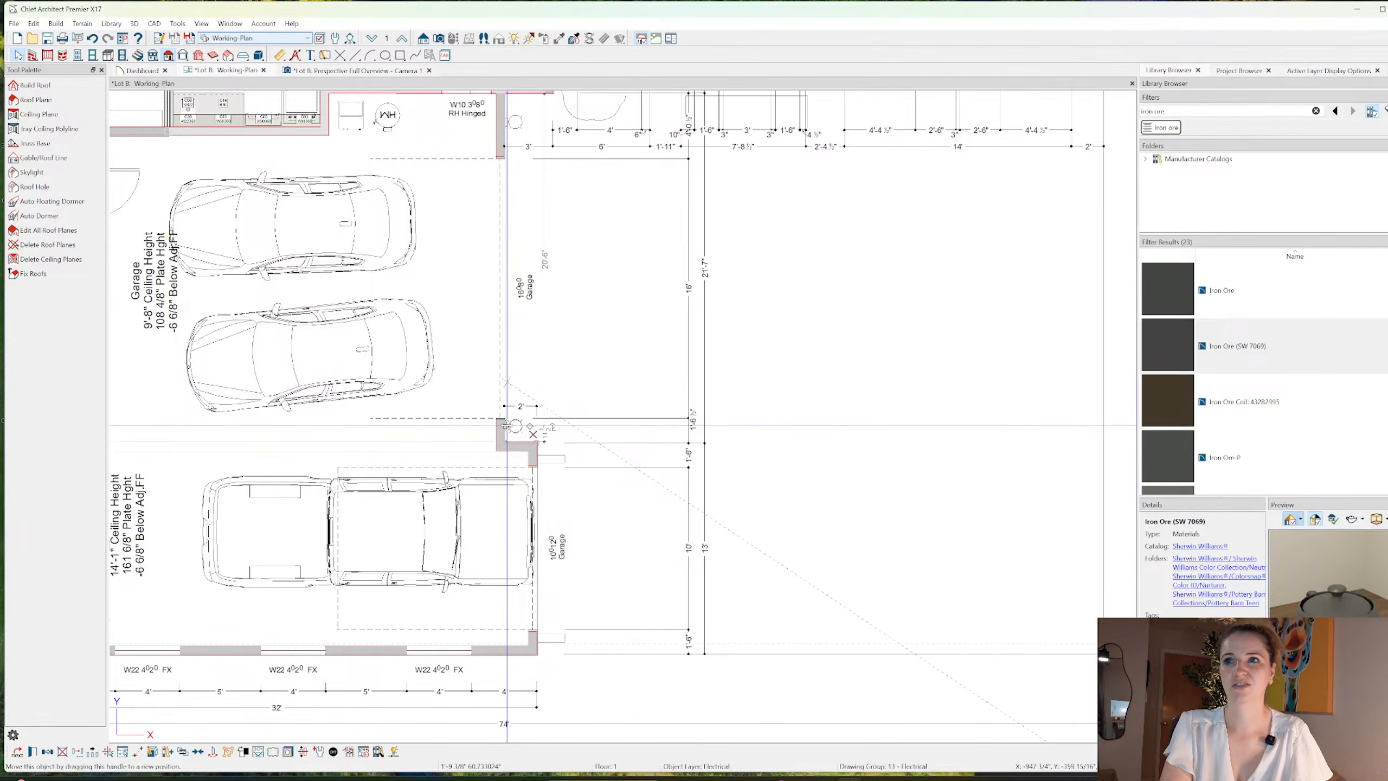
left_click(385, 55)
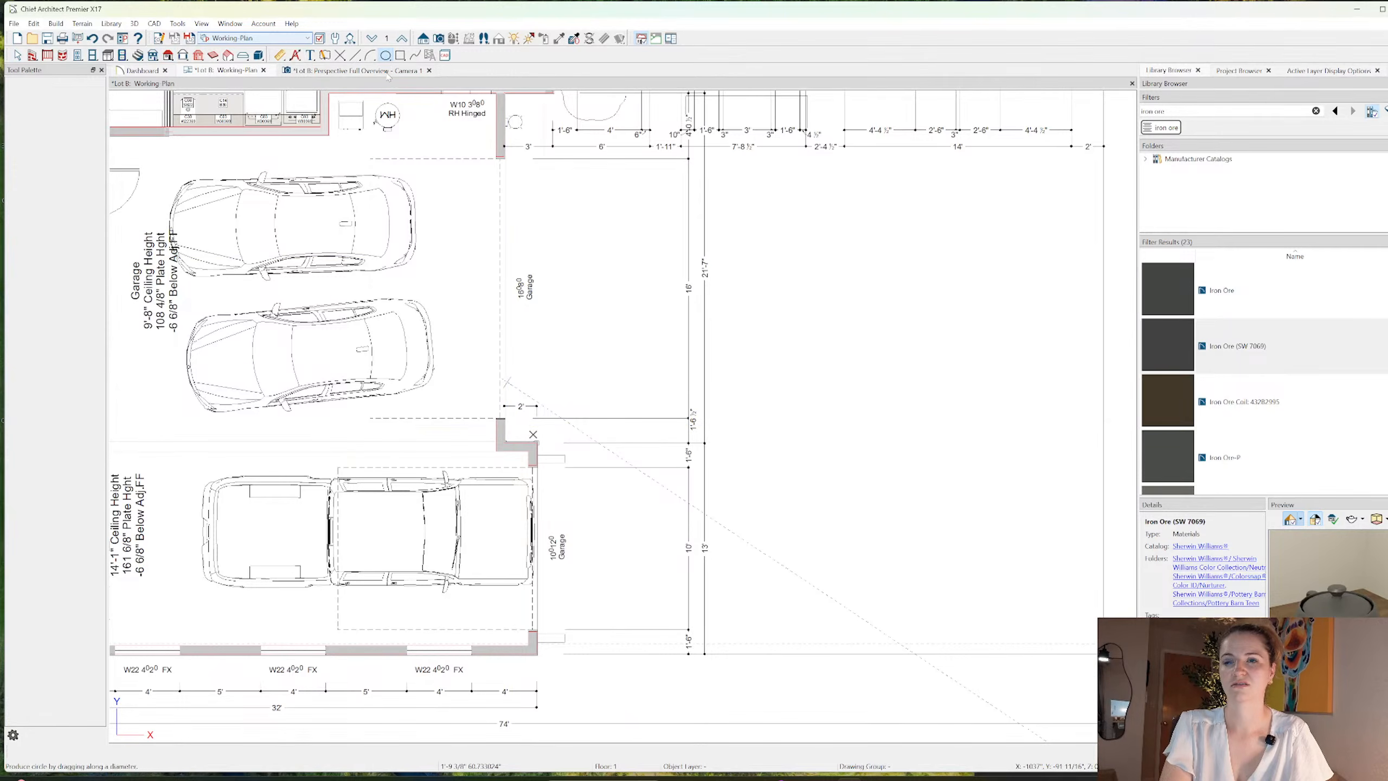
- Examine the house's front exterior in the rendered camera view, from the garages across to the stone-clad entry
left_click(387, 73)
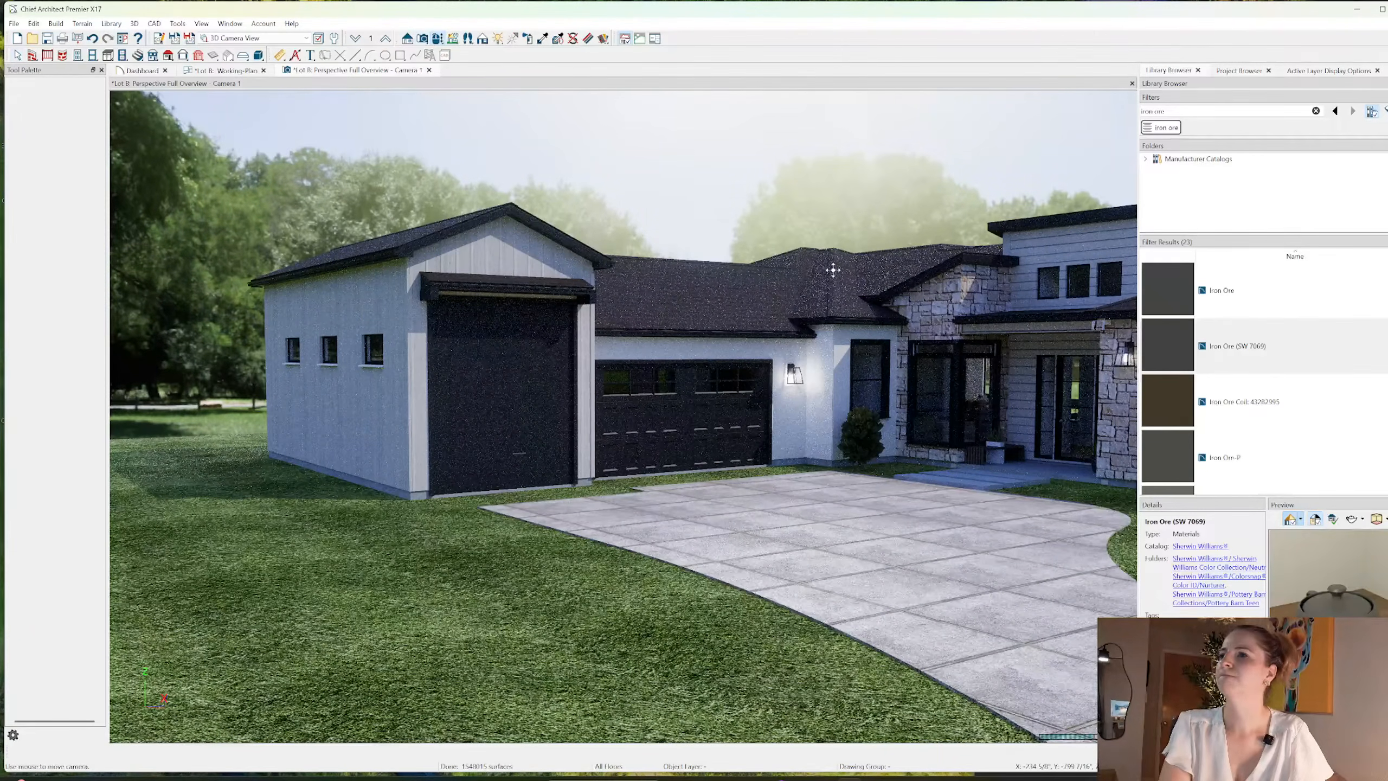
left_click_drag(892, 277, 893, 277)
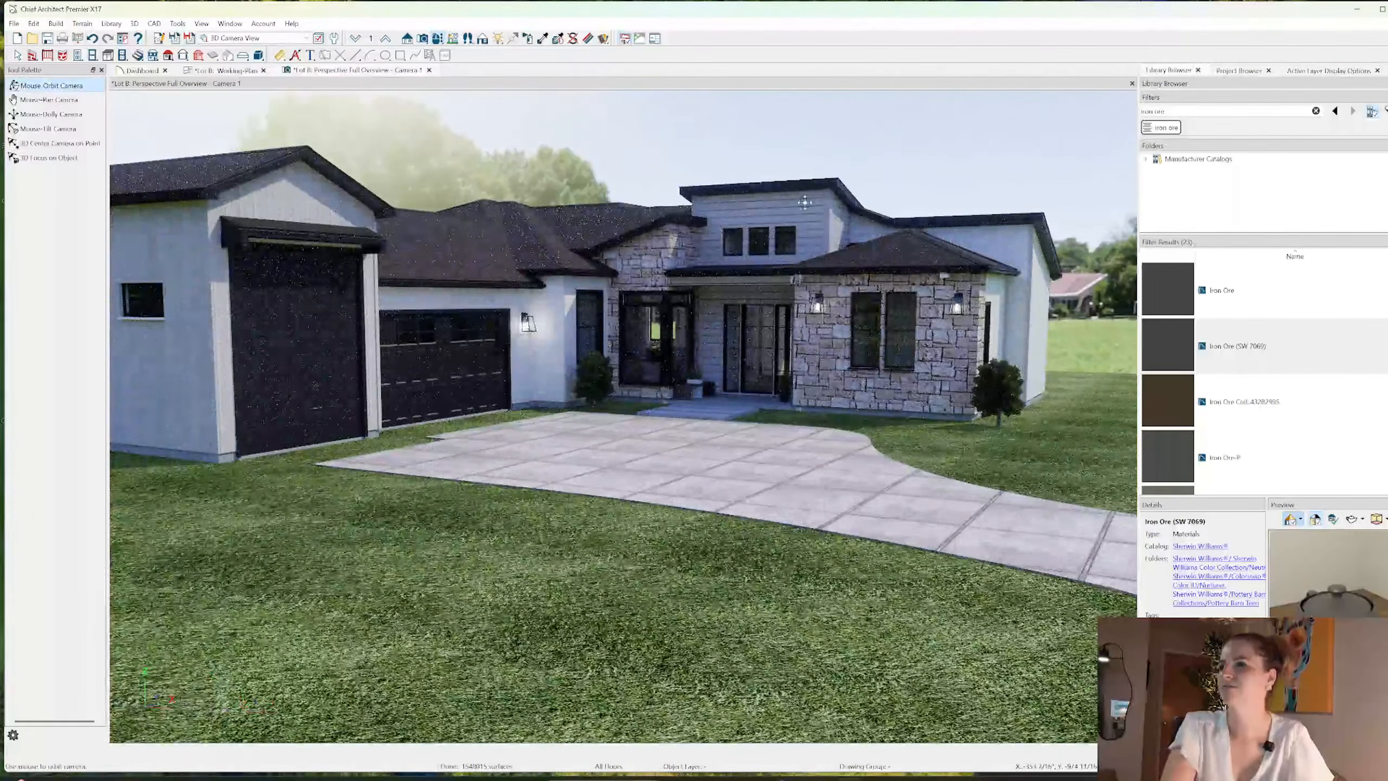
scroll(791, 174, "up", 2)
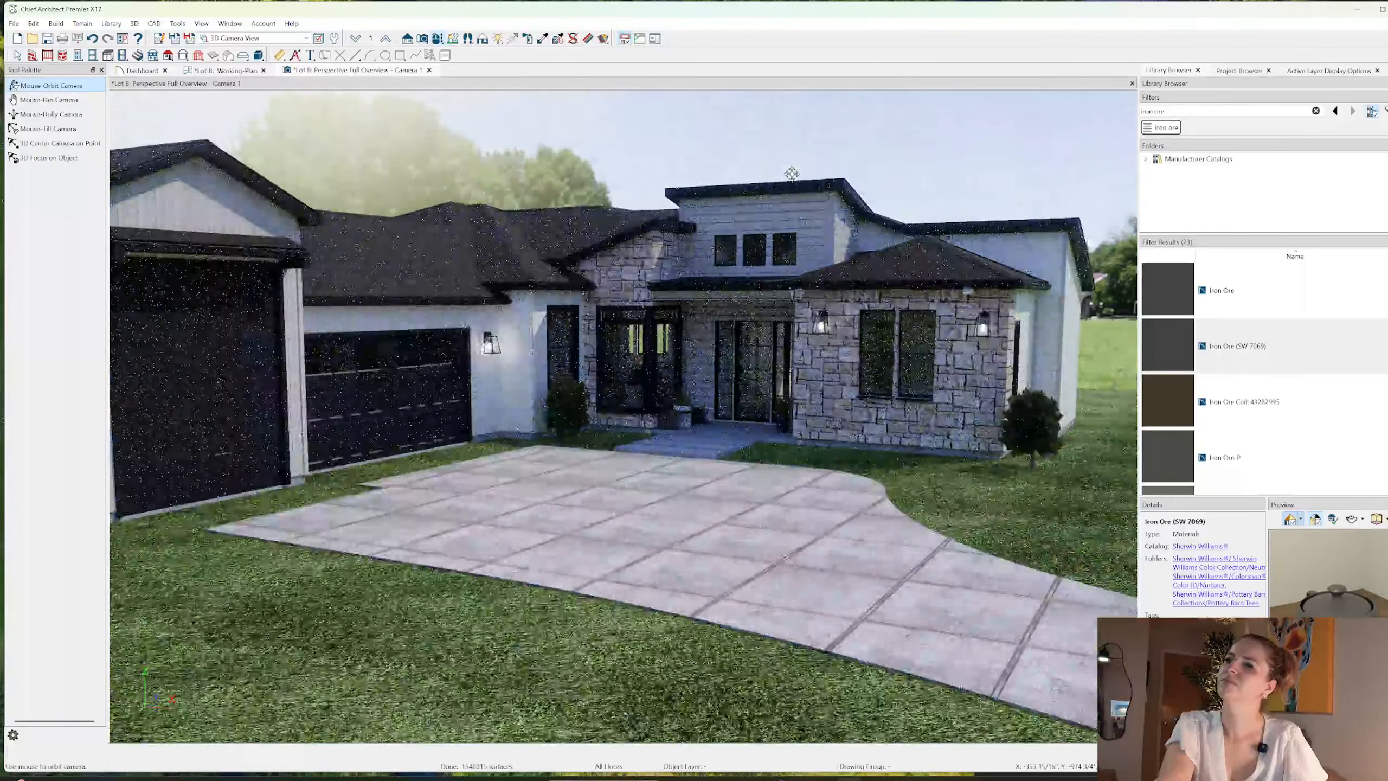
scroll(791, 174, "down", 2)
middle_click_drag(791, 174, 661, 125)
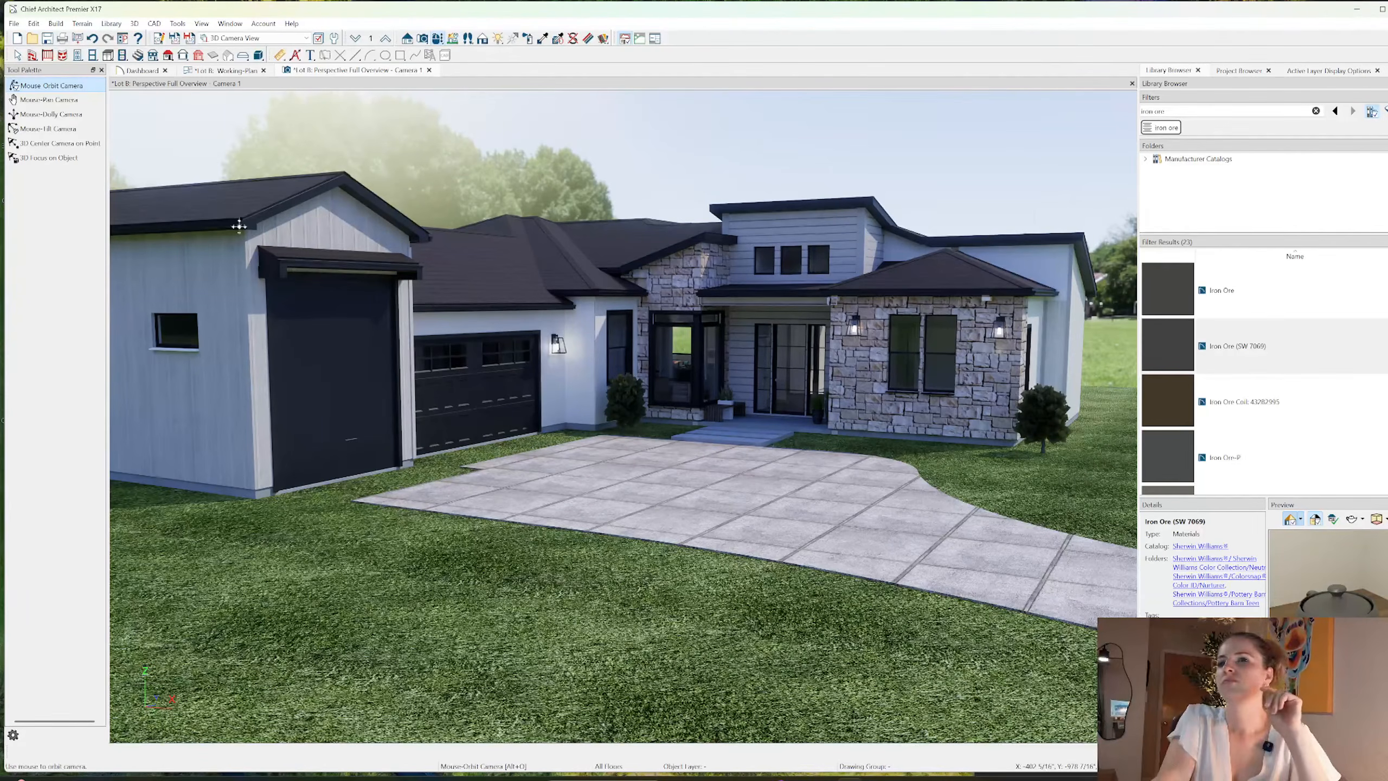
scroll(483, 232, "down", 3)
scroll(483, 229, "up", 3)
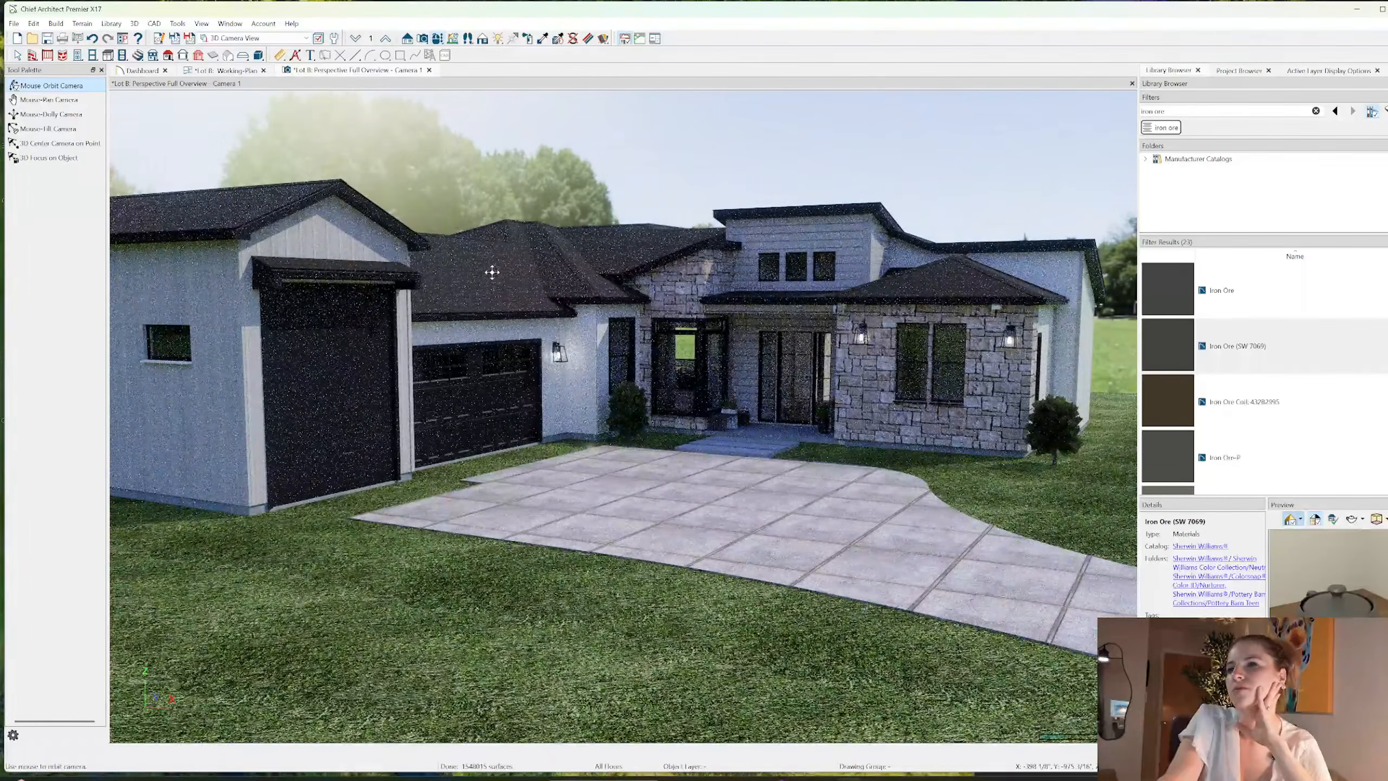
scroll(492, 272, "down", 3)
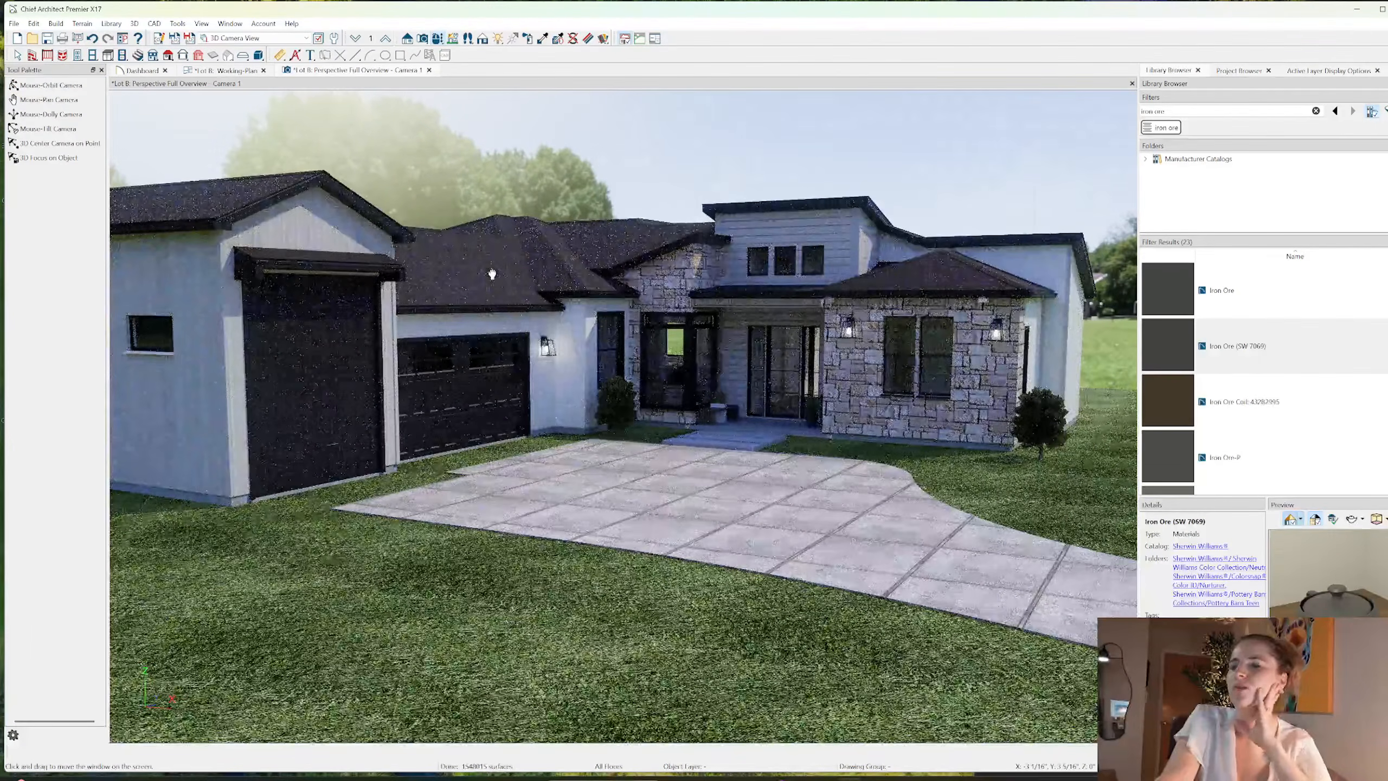
scroll(486, 270, "up", 3)
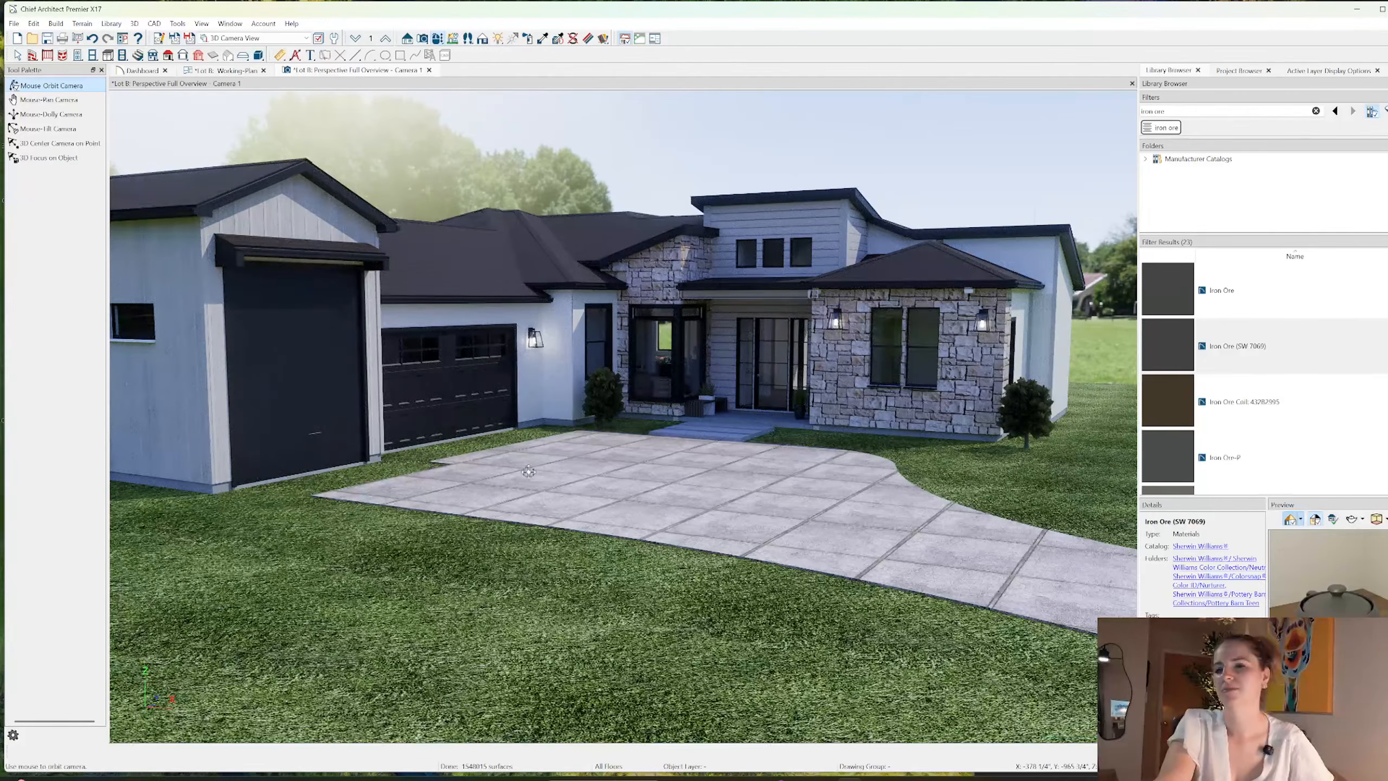
- In the Plot Plan view, extend the main driveway's edge to meet the wall at the double garage door
left_click(245, 71)
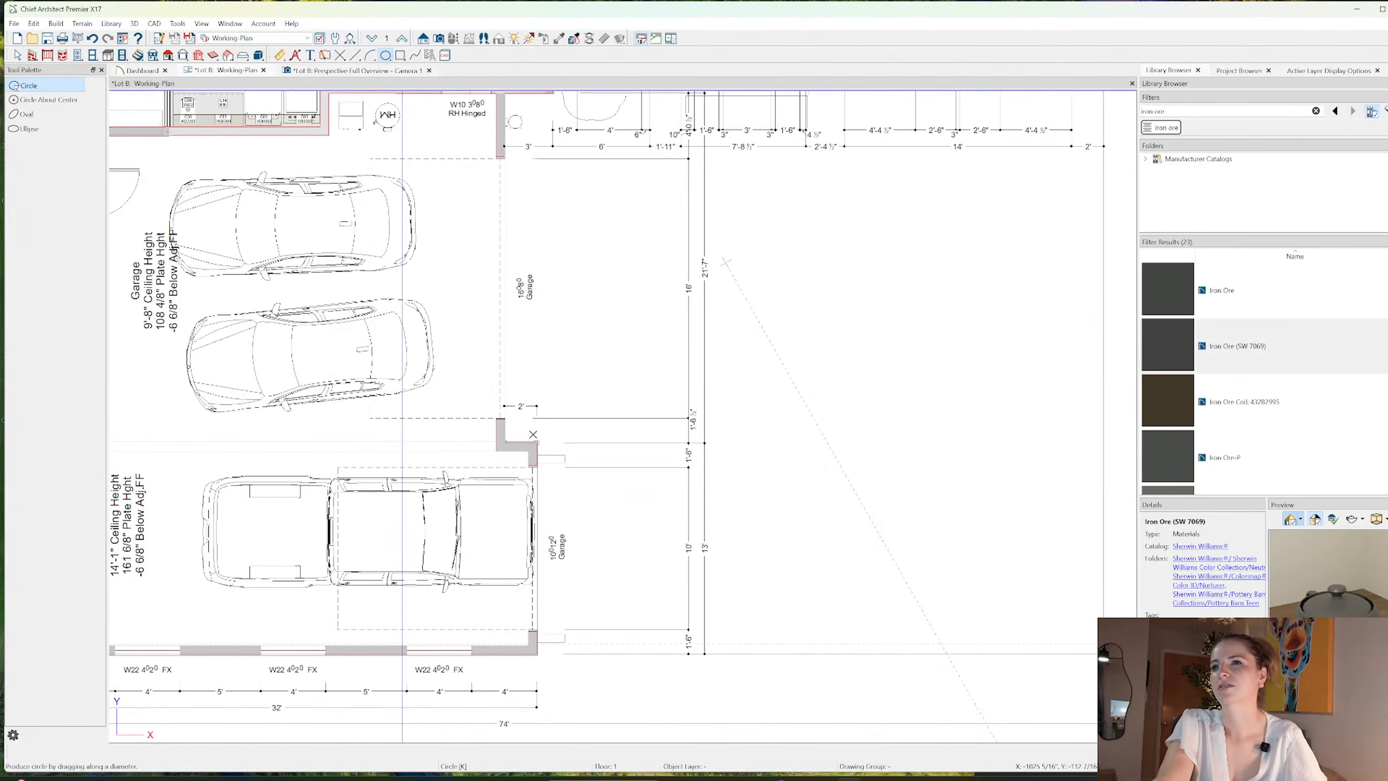
left_click(265, 40)
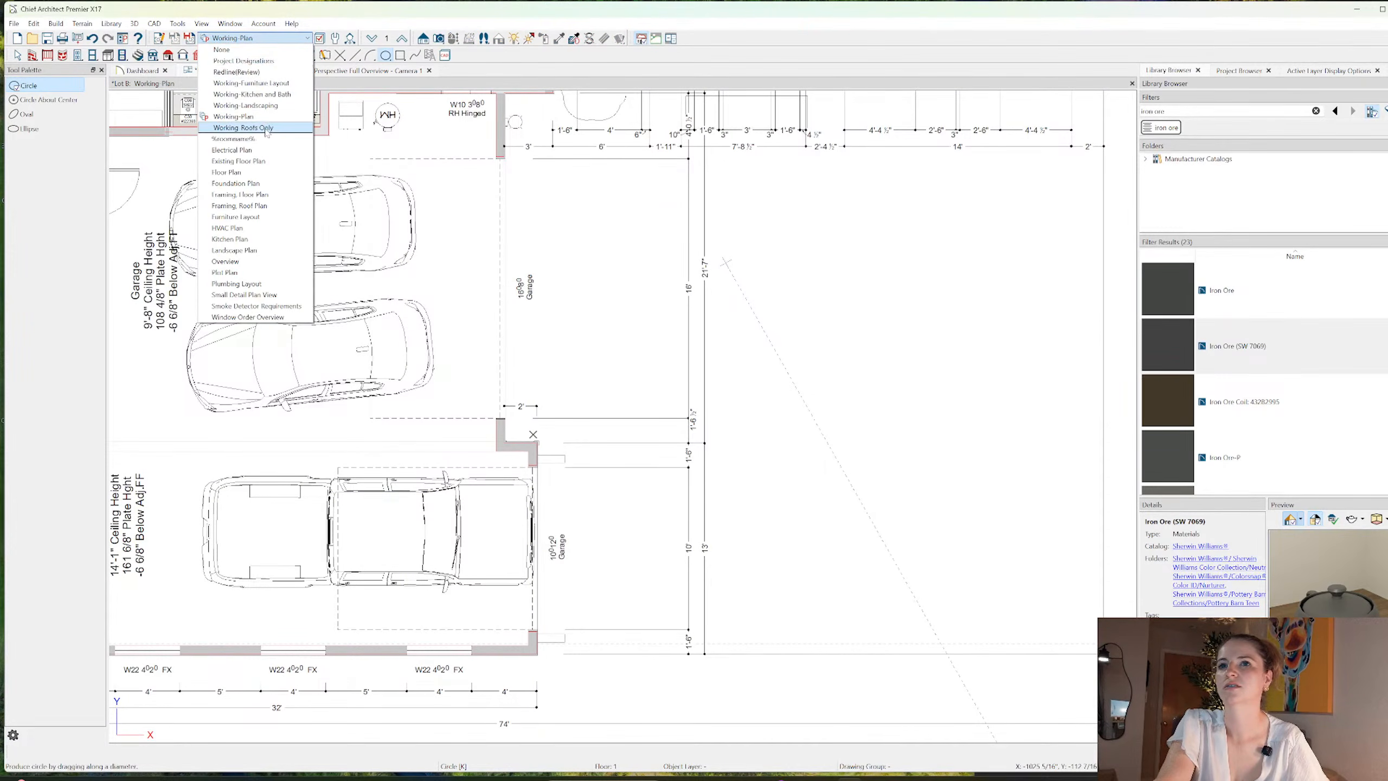
left_click(225, 273)
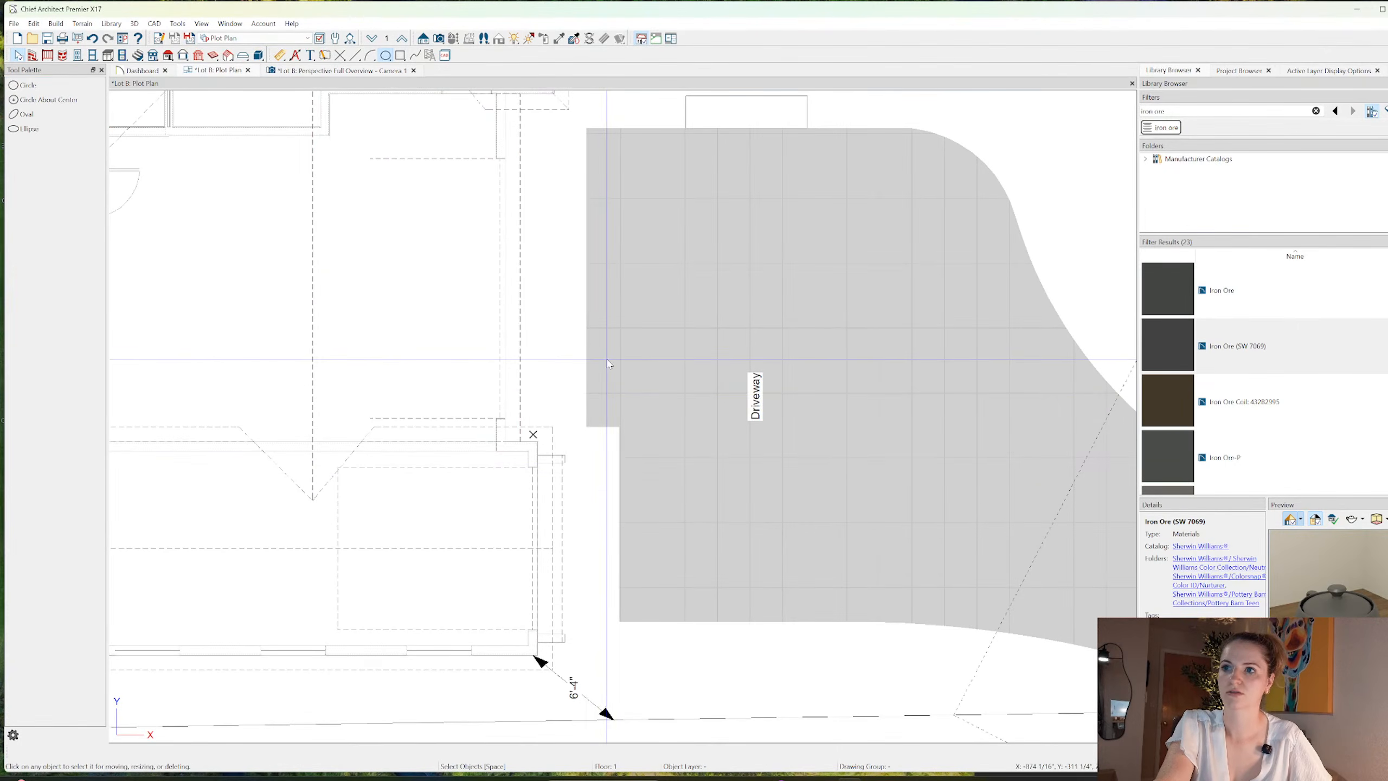
key("space")
left_click(602, 362)
left_click_drag(586, 352, 505, 308)
- Extend the second driveway section to the tall garage's front wall and widen it to the garage's outer corner
left_click(620, 525)
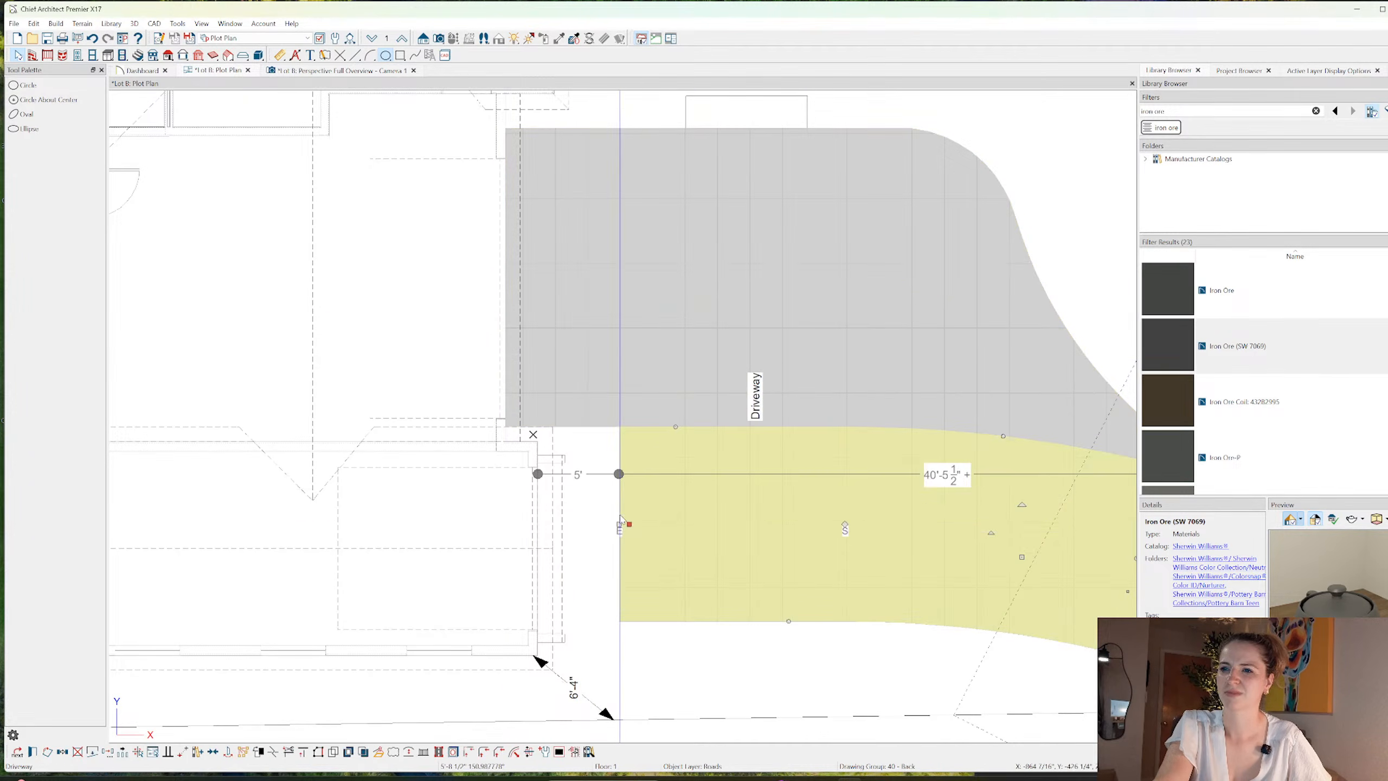
left_click_drag(619, 527, 533, 470)
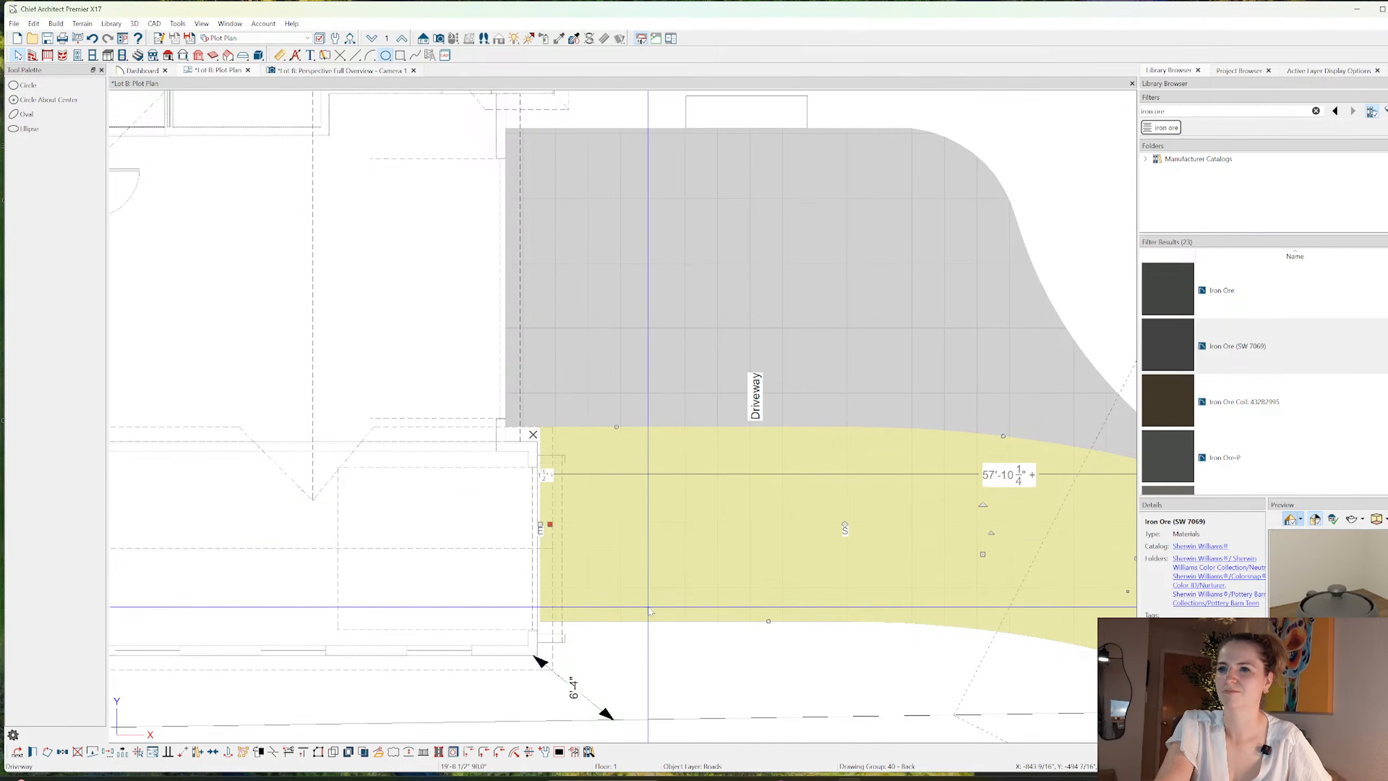
left_click_drag(769, 622, 534, 655)
key("Escape")
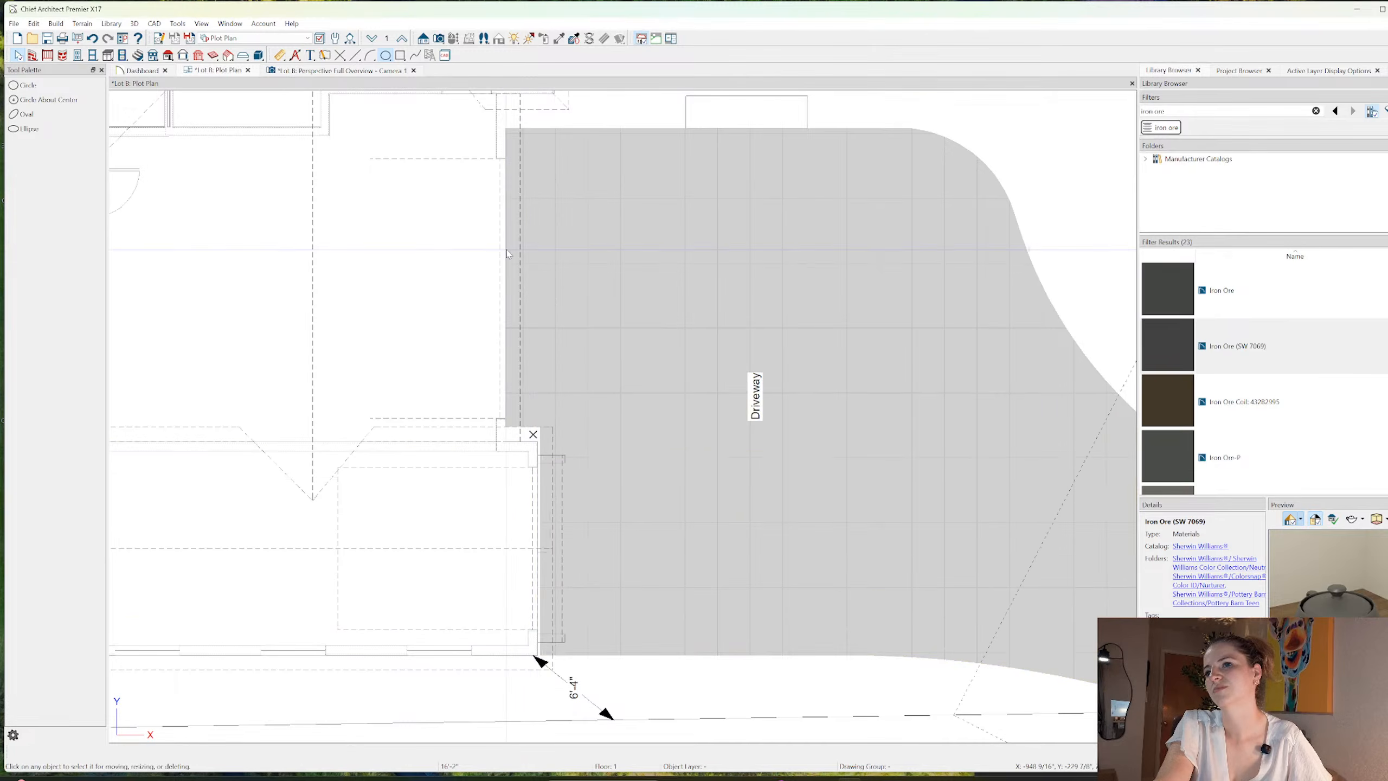
- Check the extended driveway in the rendered perspective camera view
left_click(375, 73)
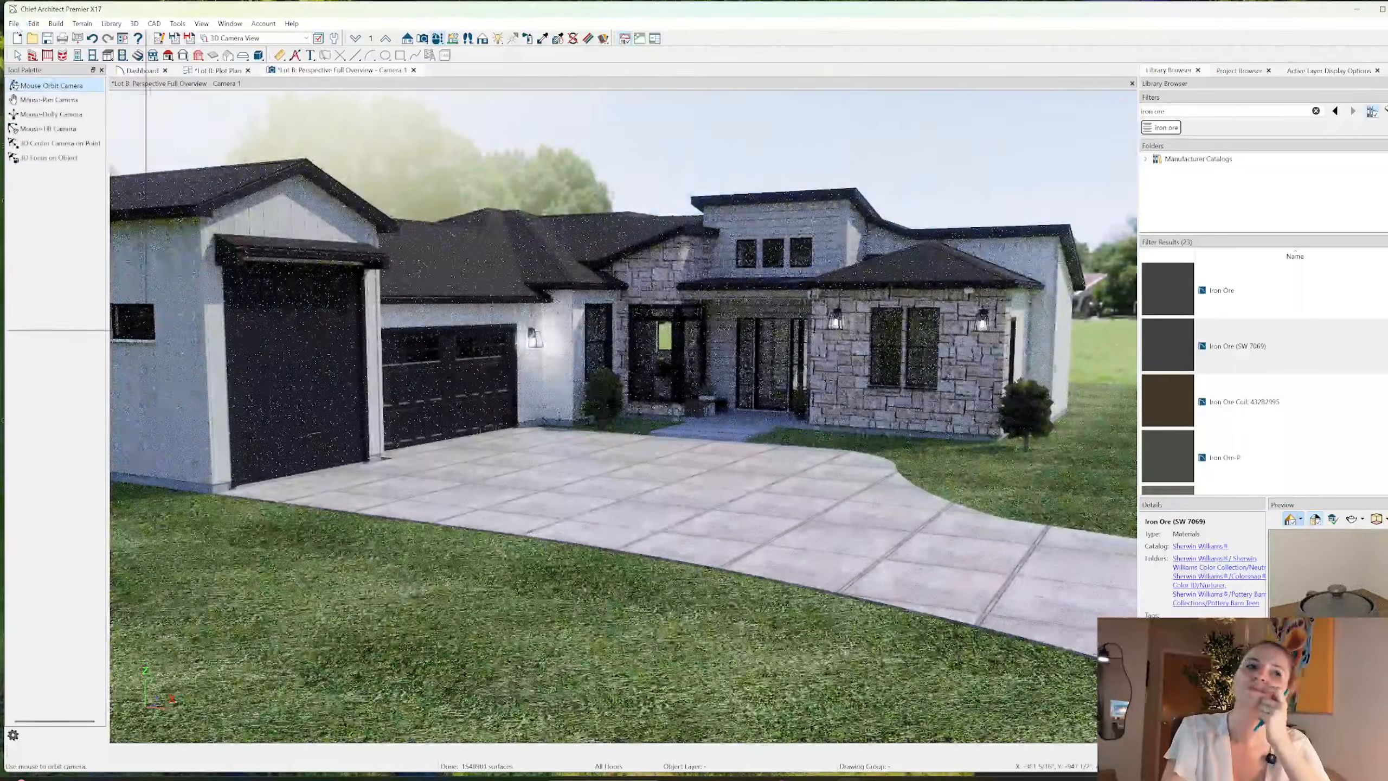
left_click(14, 23)
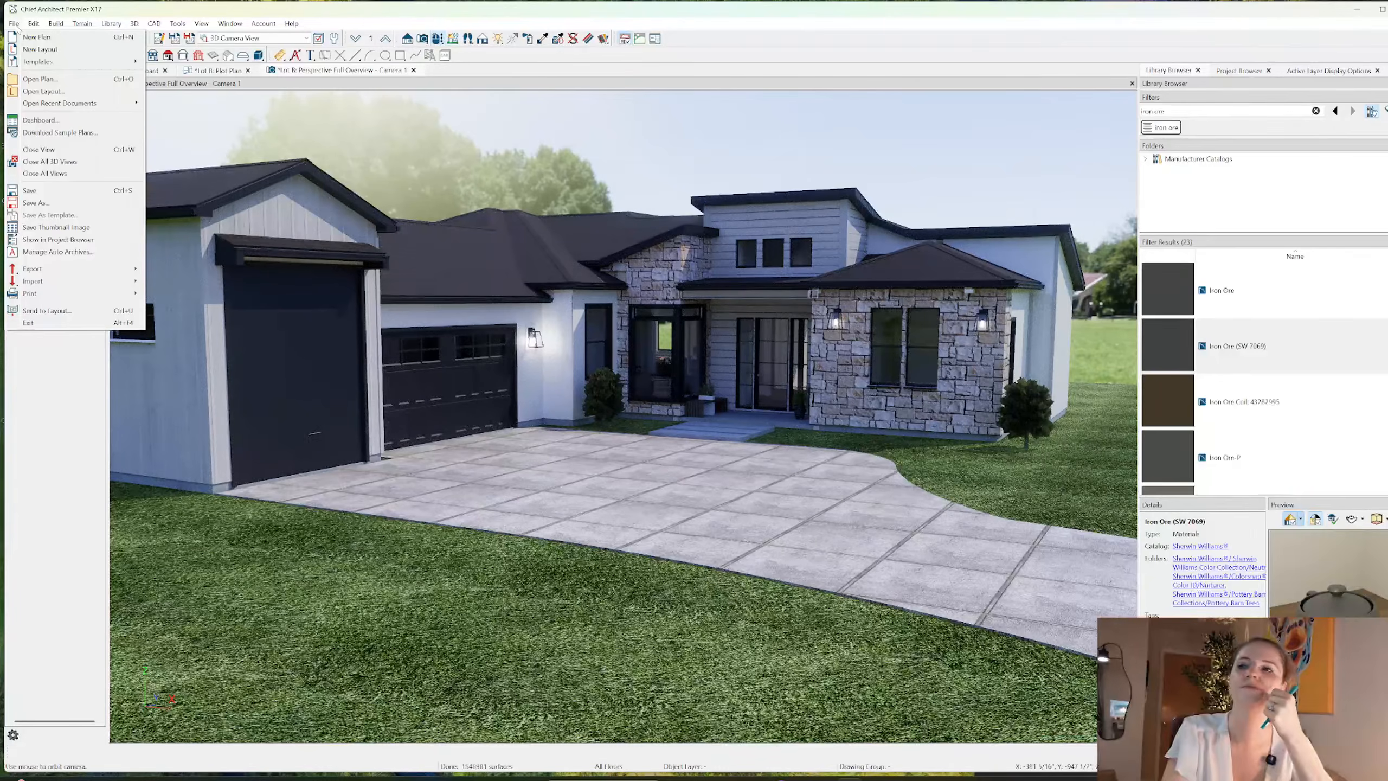
left_click(574, 257)
key("space")
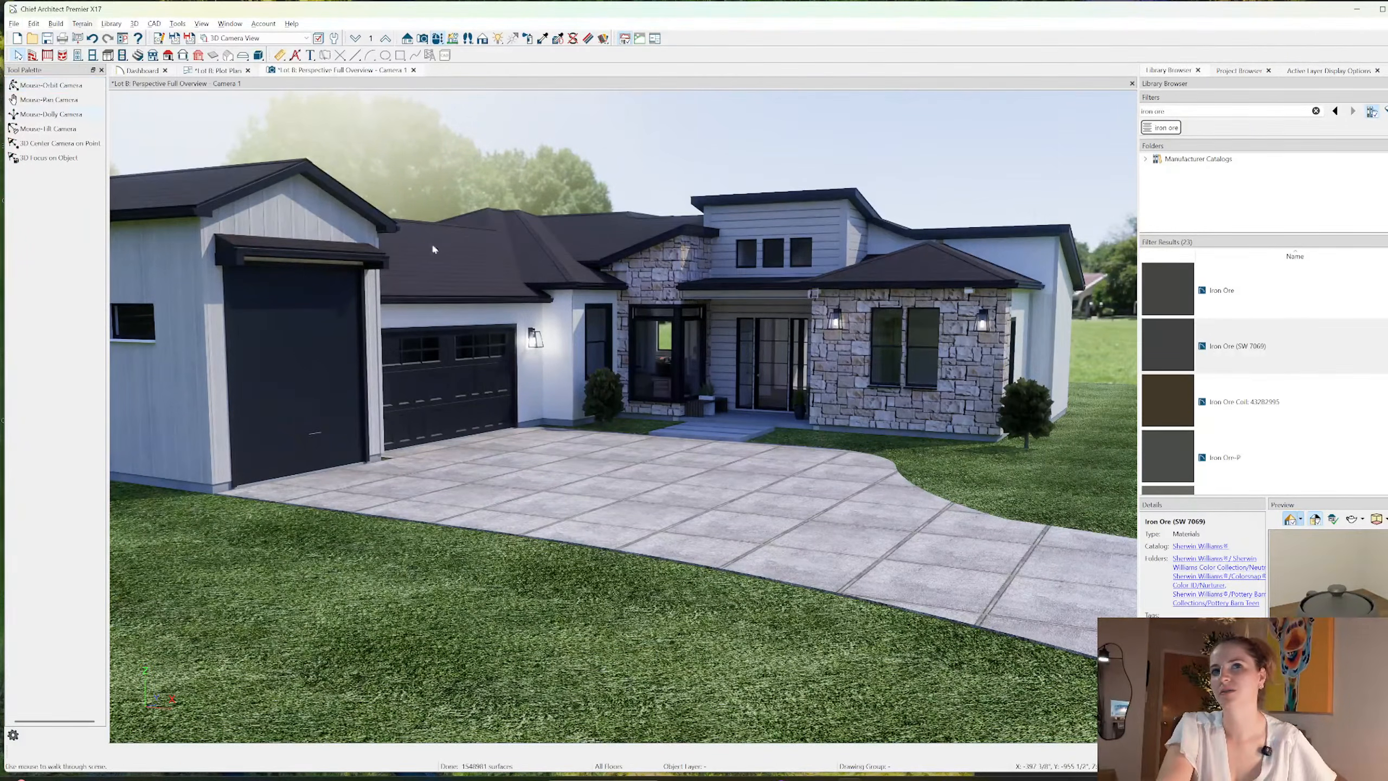
- Set the three small windows above the front entry to a height of 48" with their bottom elevation at 148"
left_click(751, 254)
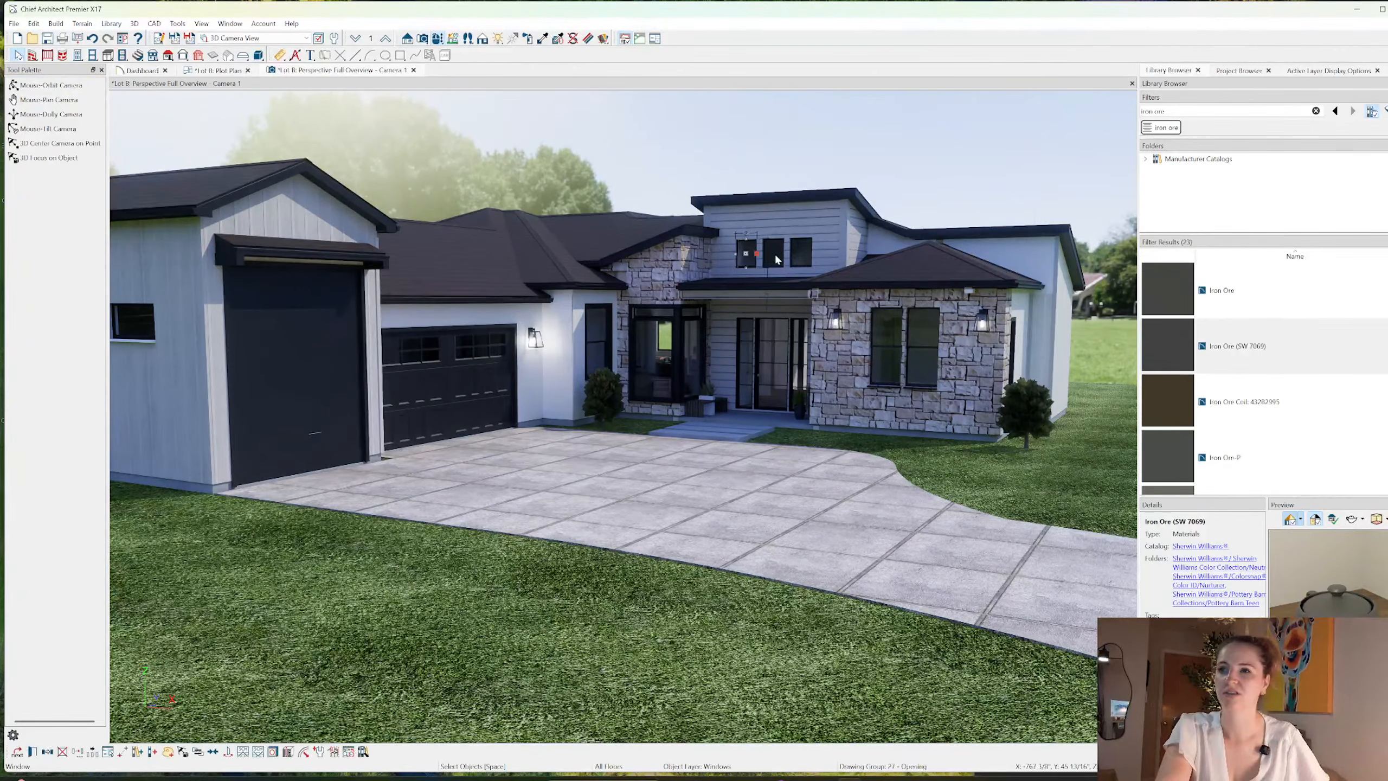
left_click(774, 255, "shift")
left_click(801, 249, "shift")
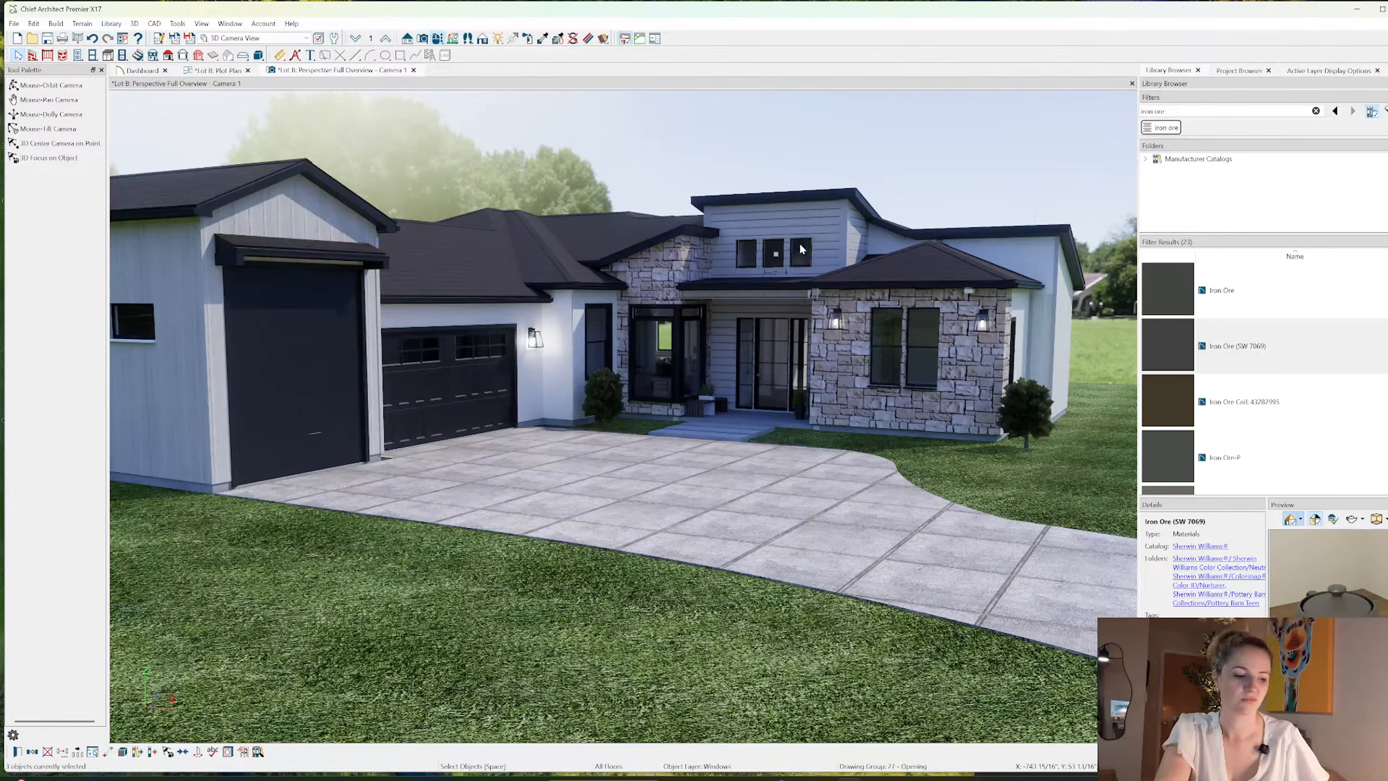
double_click(801, 249)
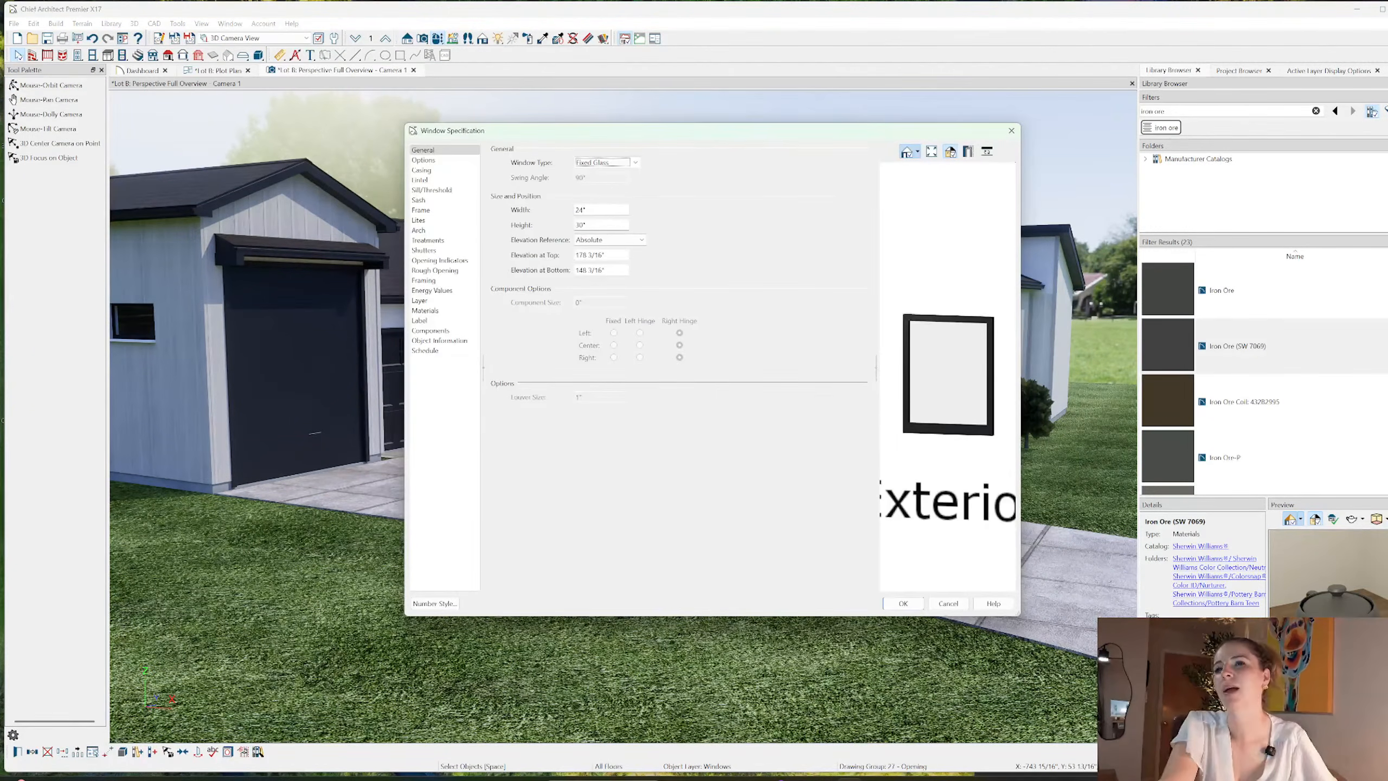
left_click_drag(595, 225, 557, 222)
type("48")
key("Tab")
key("Tab")
key("Tab")
type("148")
key("Tab")
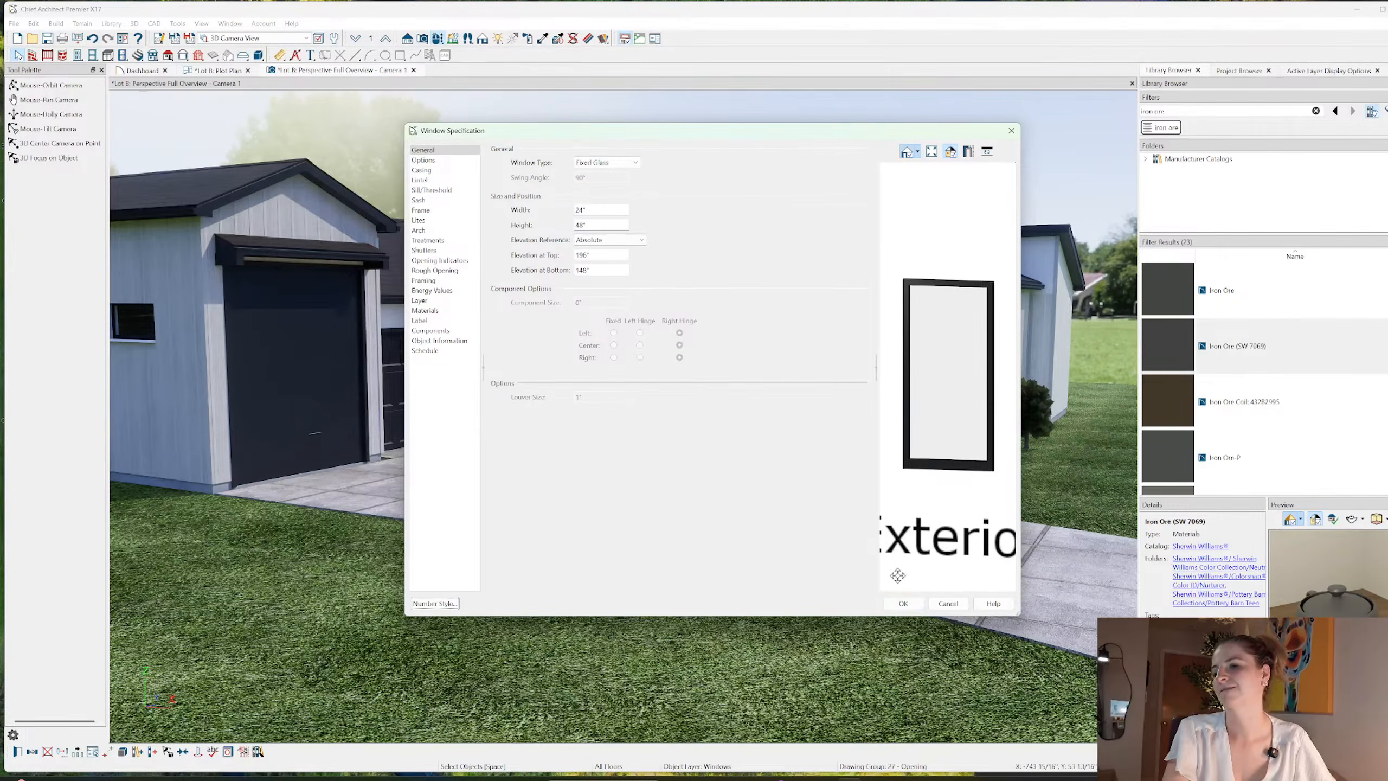
left_click(902, 602)
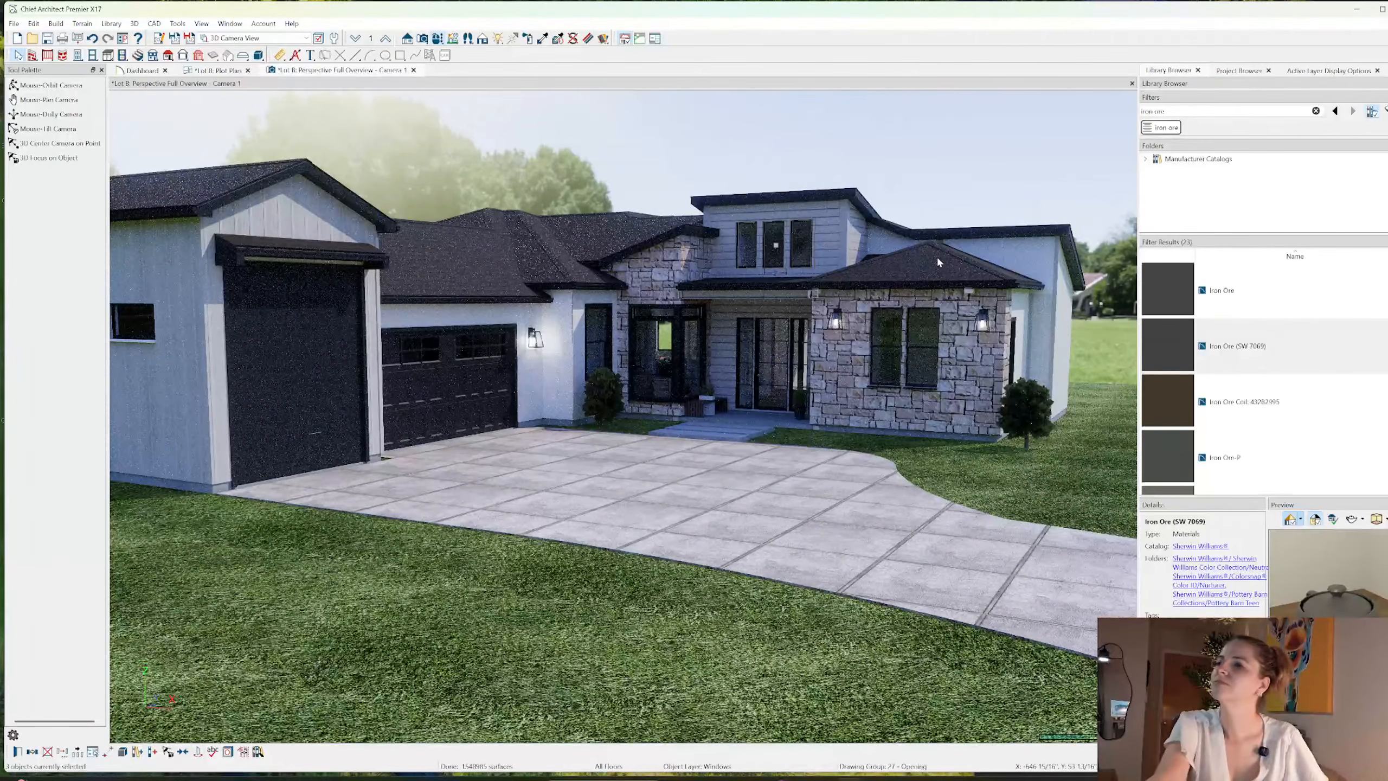
- Set the height of the three windows above the front entry to 36", keeping their bottom elevation at 148"
left_click(742, 239)
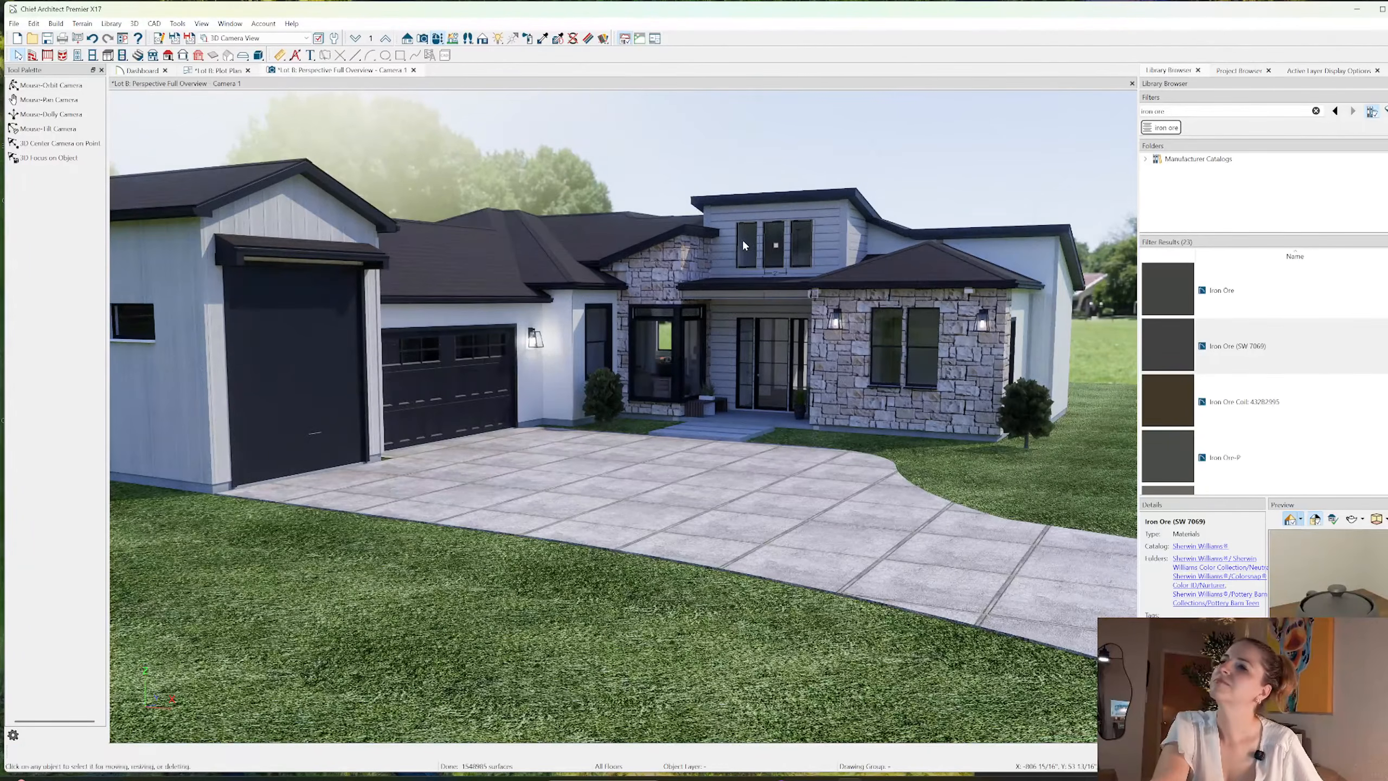
left_click(773, 246, "shift")
left_click(803, 248, "shift")
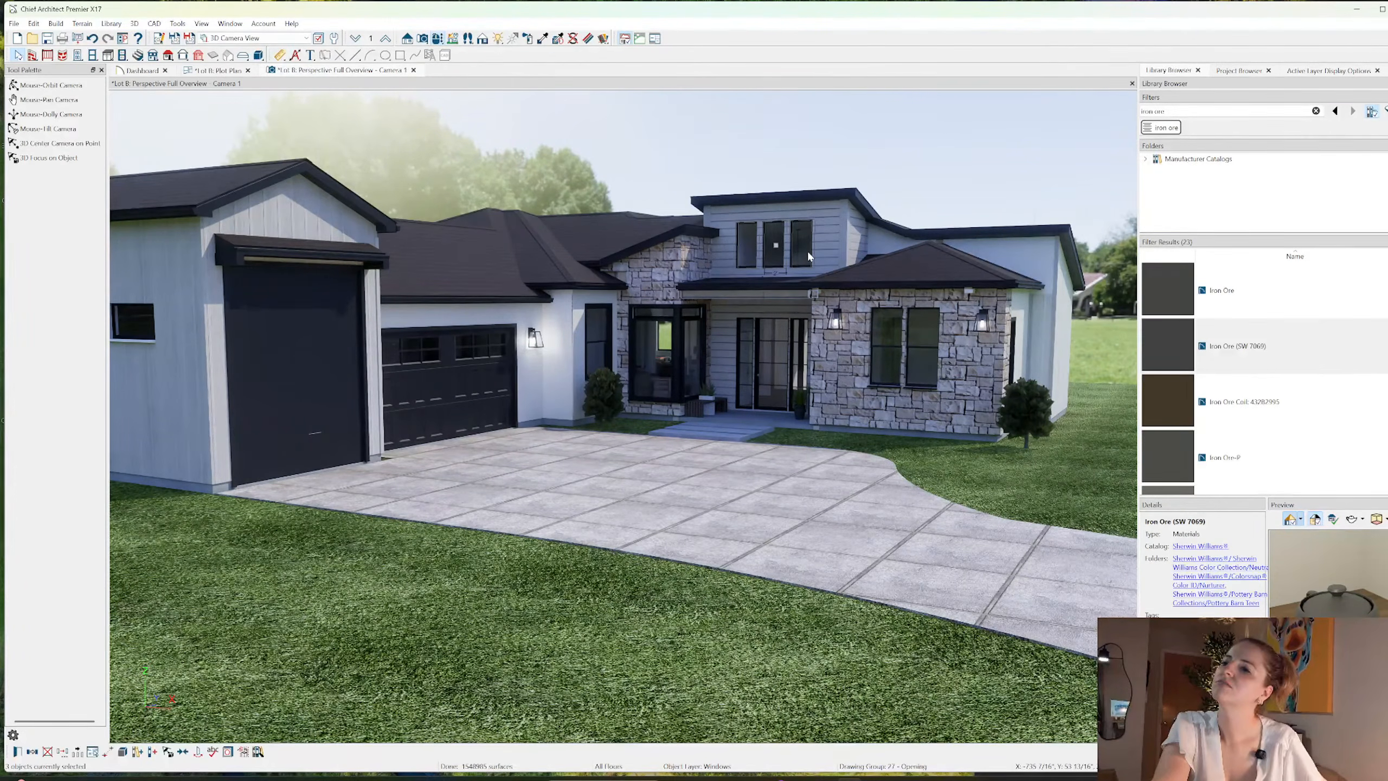
double_click(807, 249)
key("Tab")
key("Tab")
type("36")
key("Tab")
key("Tab")
type("148")
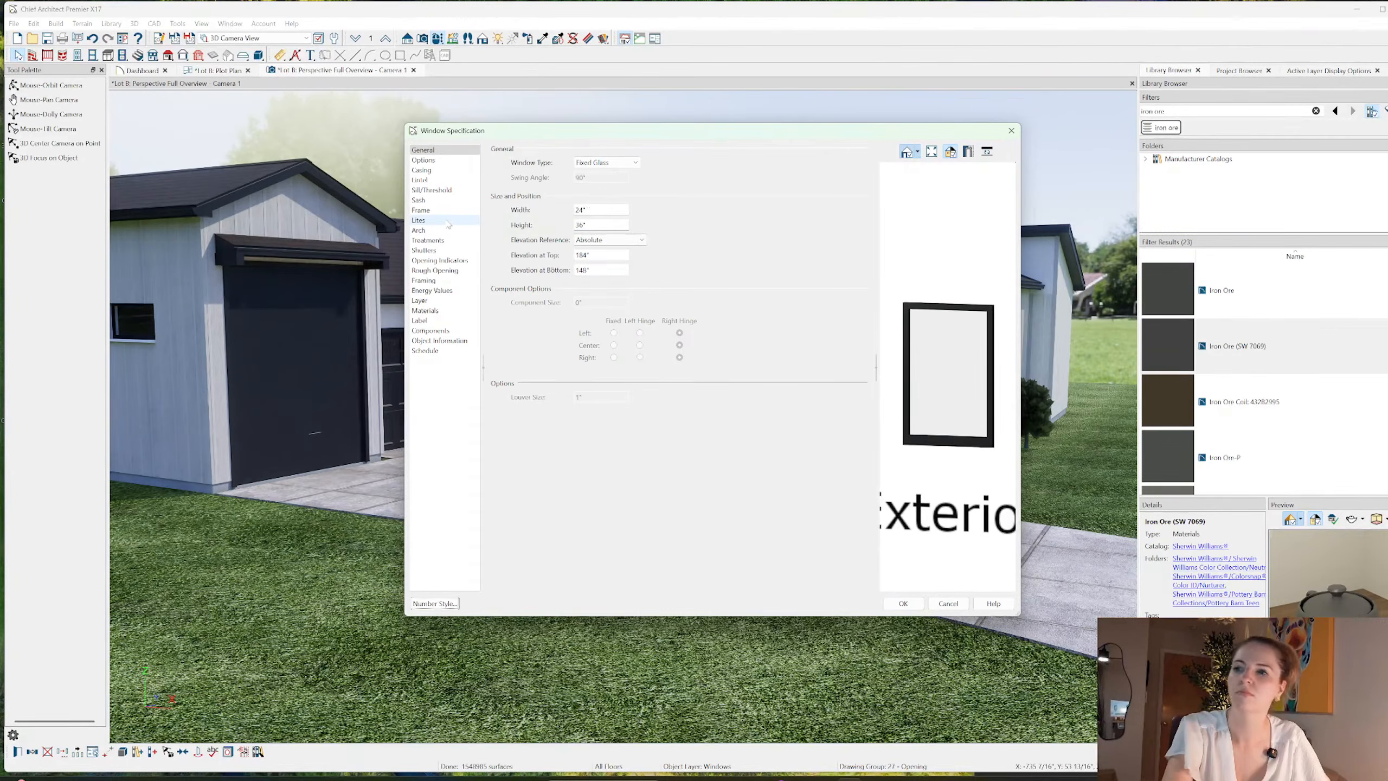
key("Return")
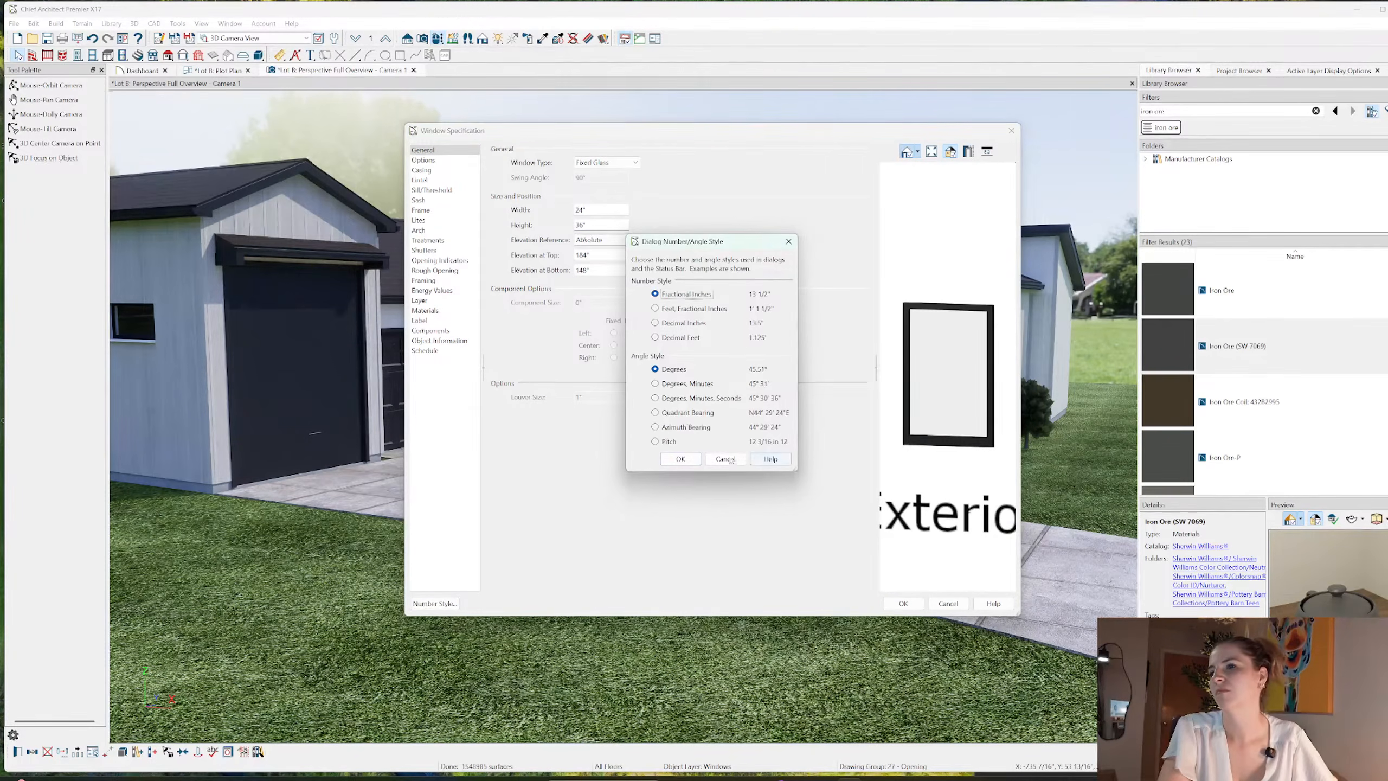
left_click(724, 458)
left_click(903, 603)
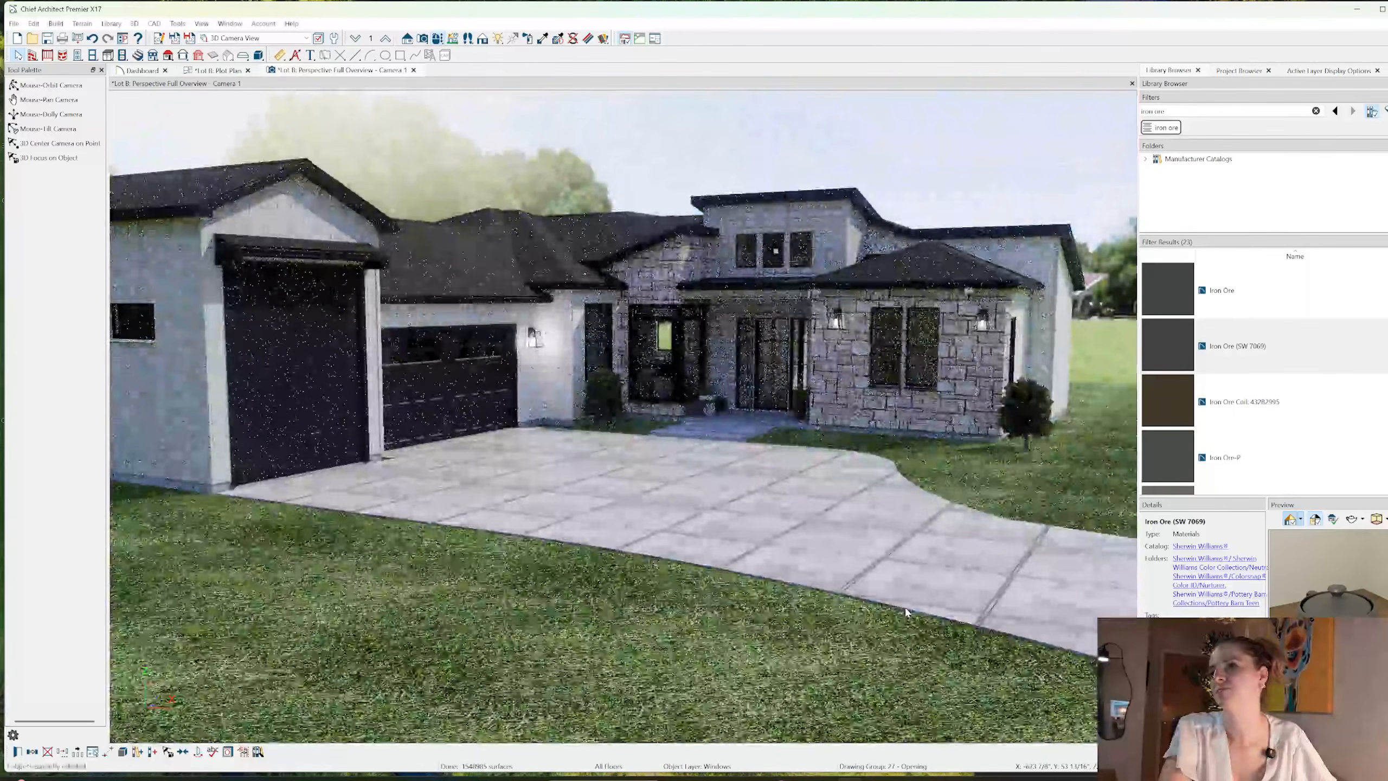
key("Escape")
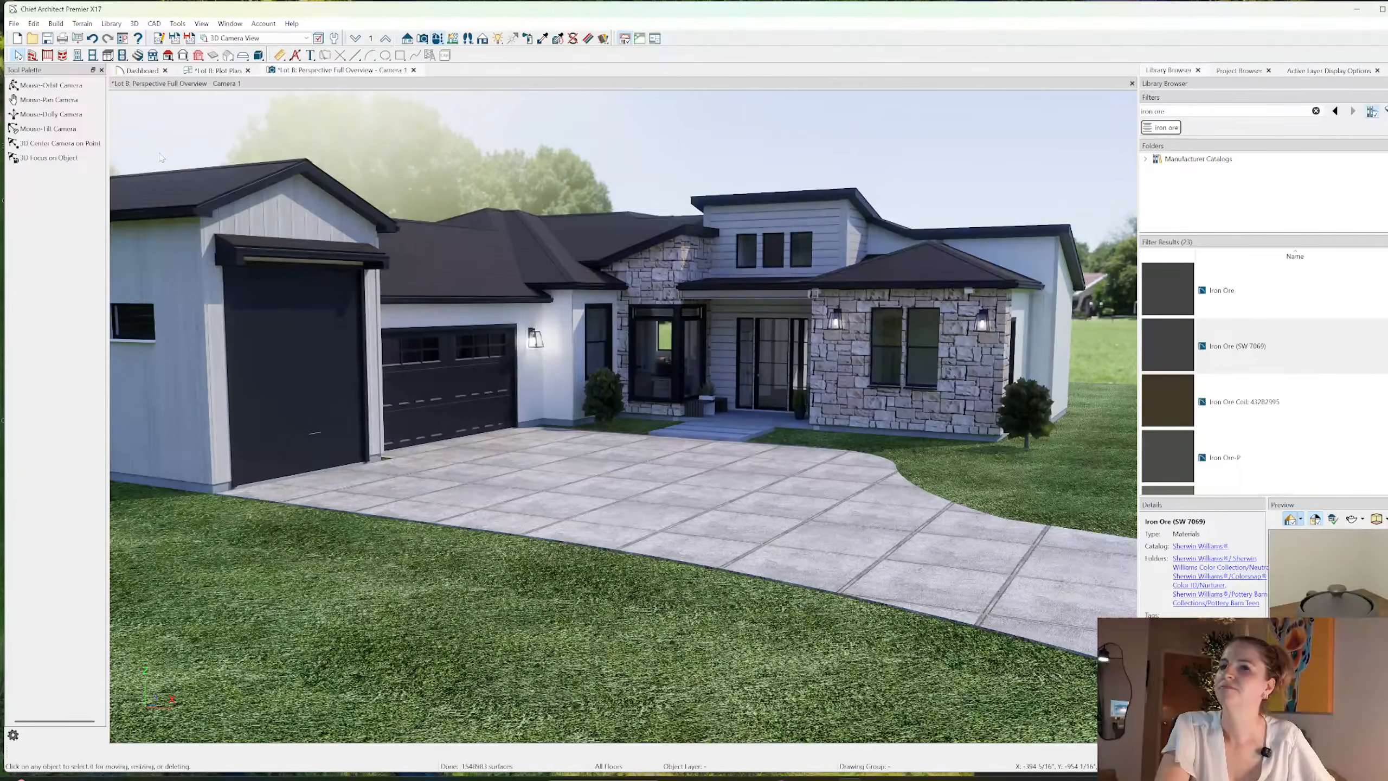
- Set up a picture export of the front exterior camera view, saved to the Desktop as Shed.jpg
left_click(14, 23)
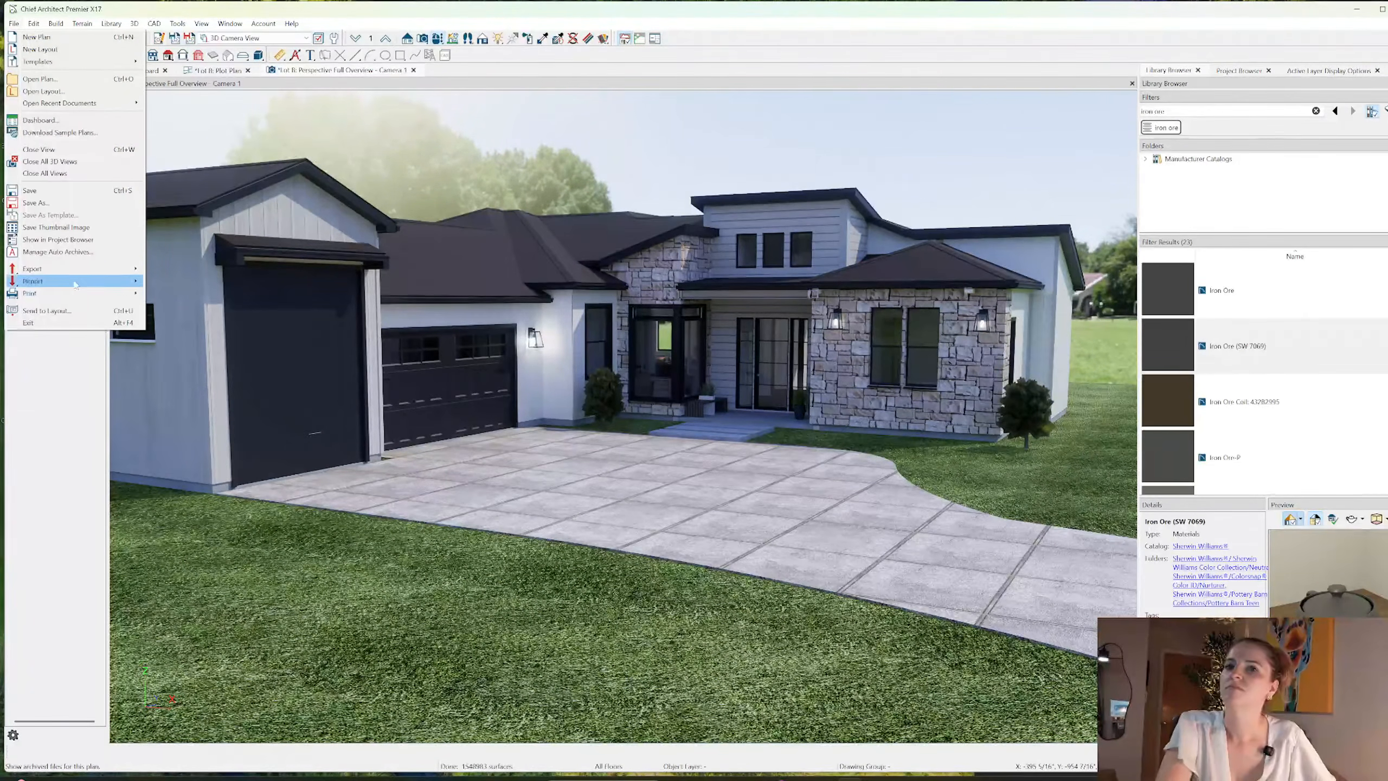
mouse_move(76, 269)
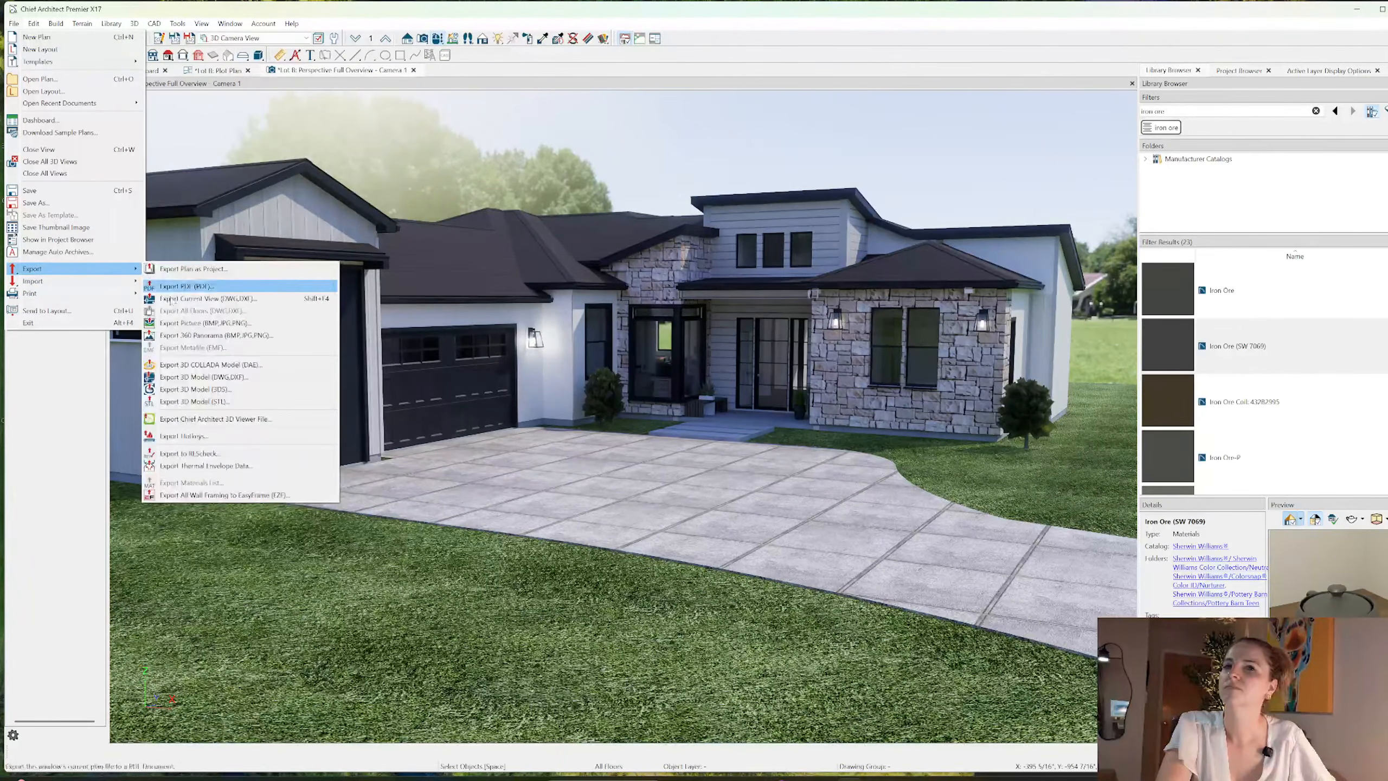
left_click(208, 323)
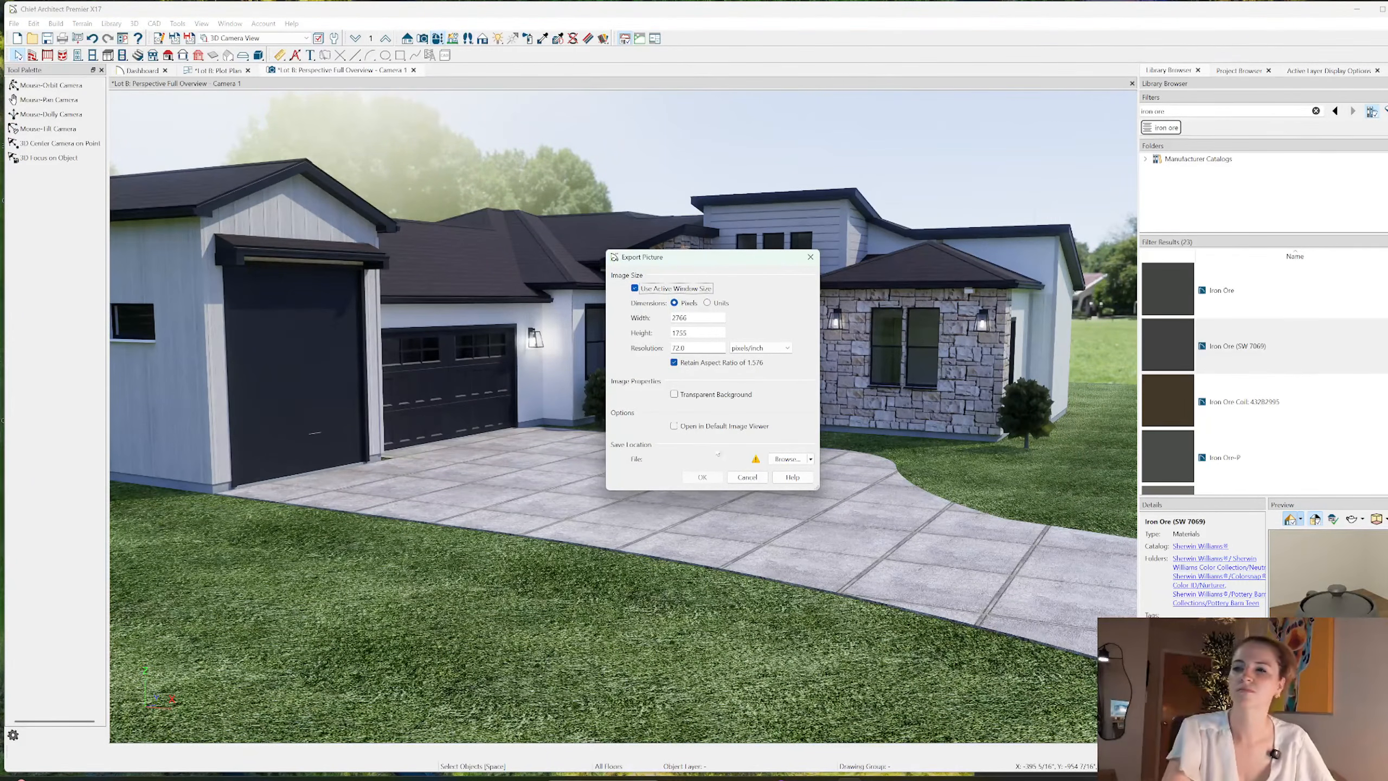
left_click(771, 459)
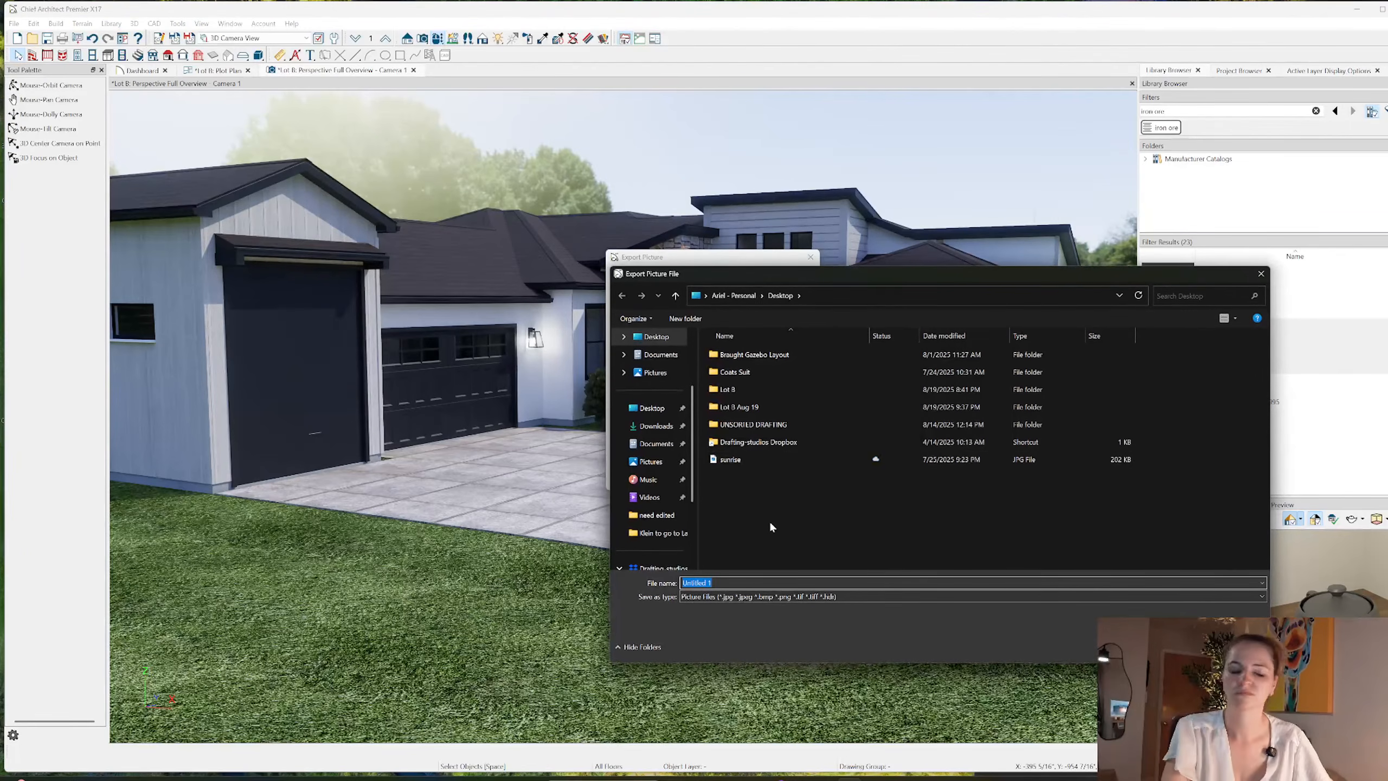
type("Sh")
key("BackSpace")
key("BackSpace")
key("BackSpace")
type("Sher")
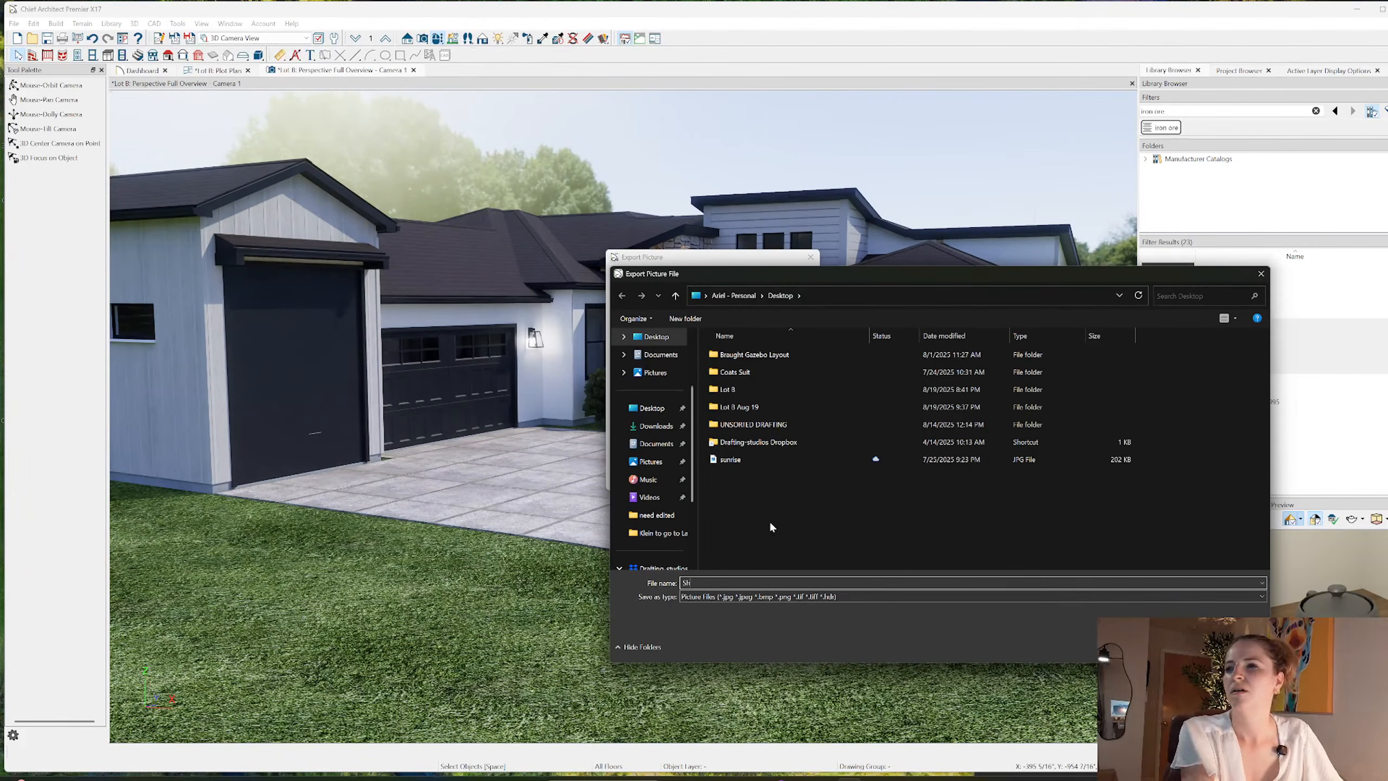
key("Return")
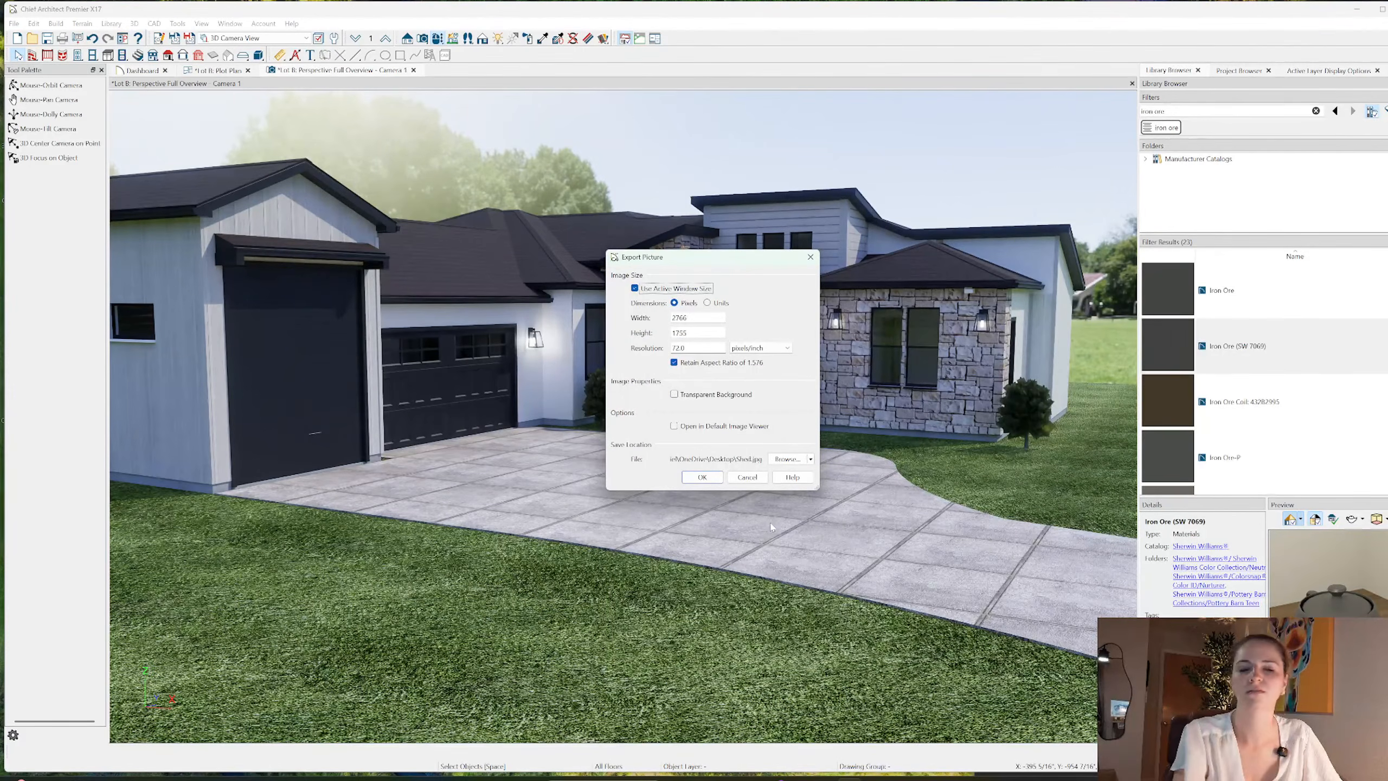
- Change the export file name to "shed roof front elevation" and export the picture
left_click(787, 458)
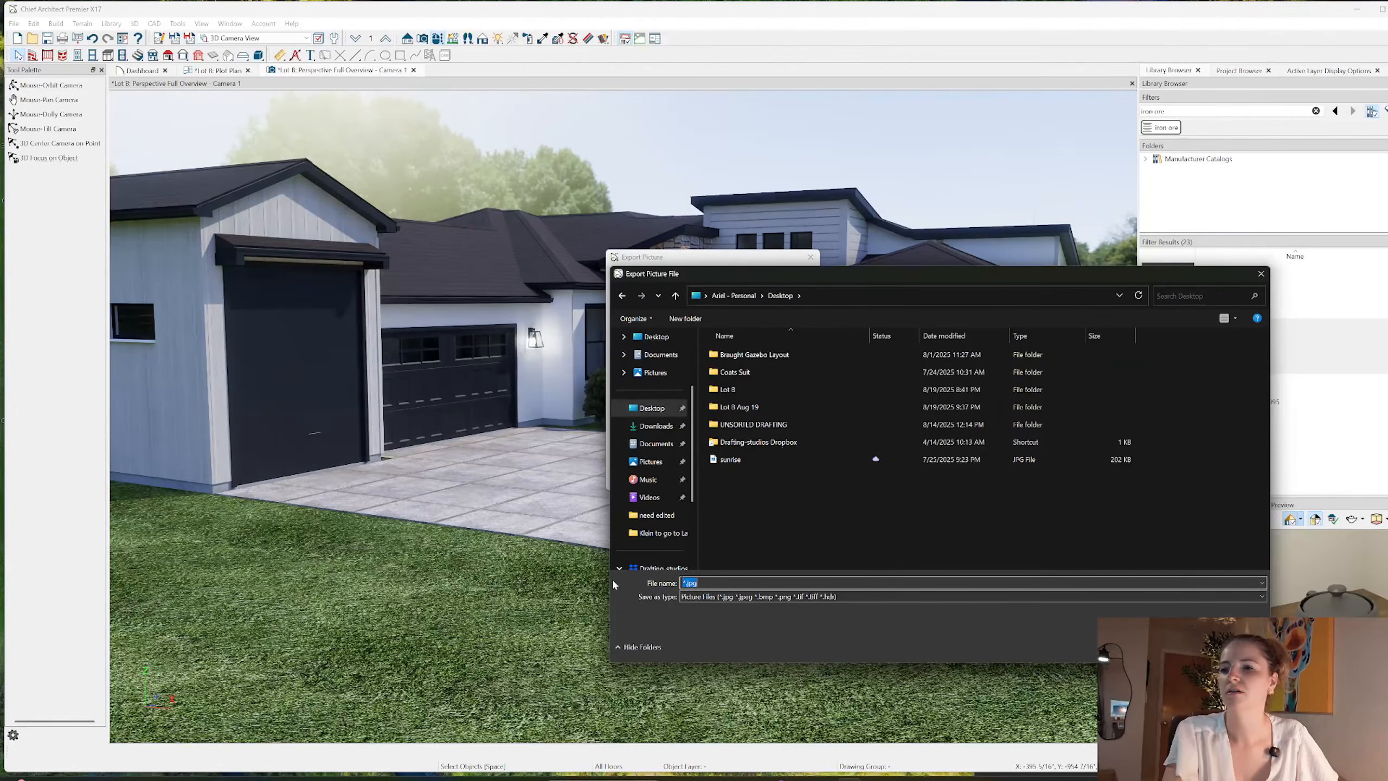
type("shed roof")
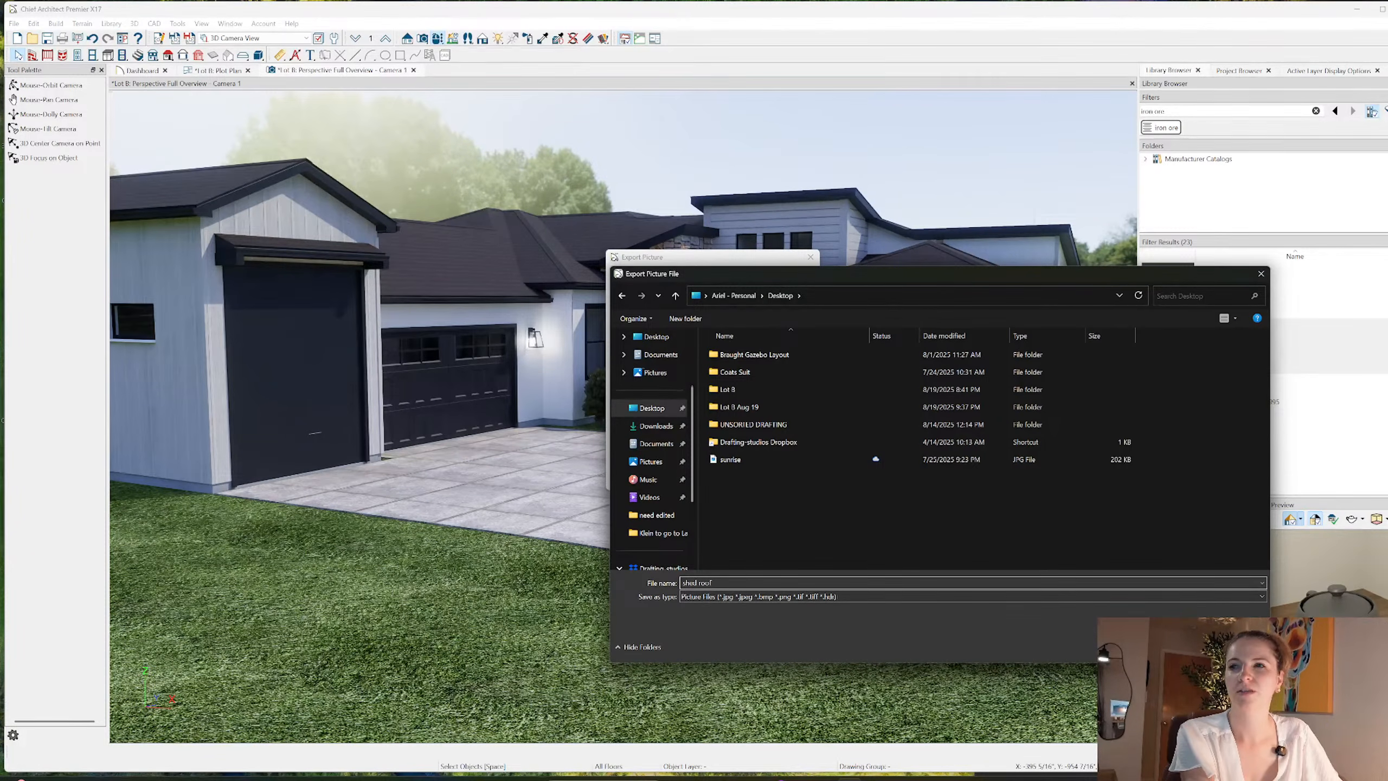
type(" front elevation")
key("Return")
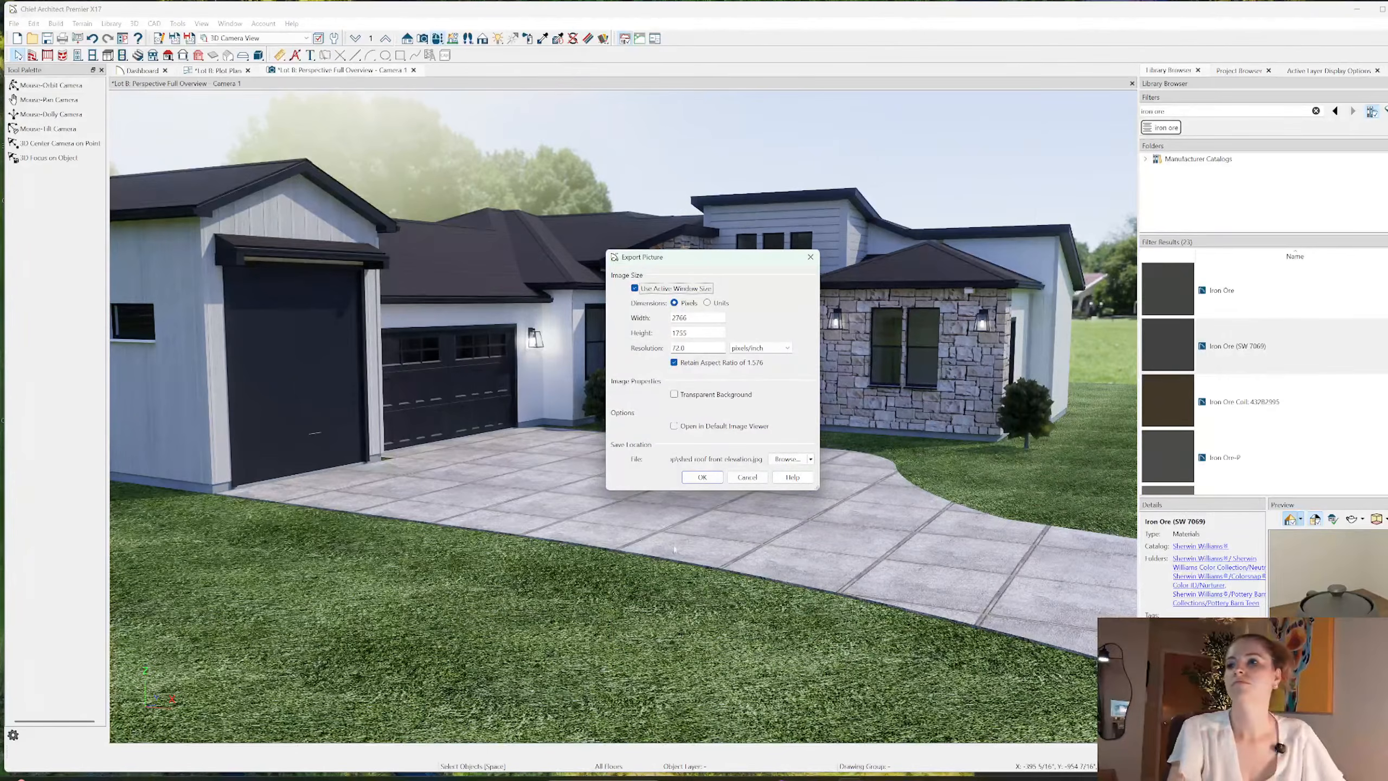
left_click(708, 478)
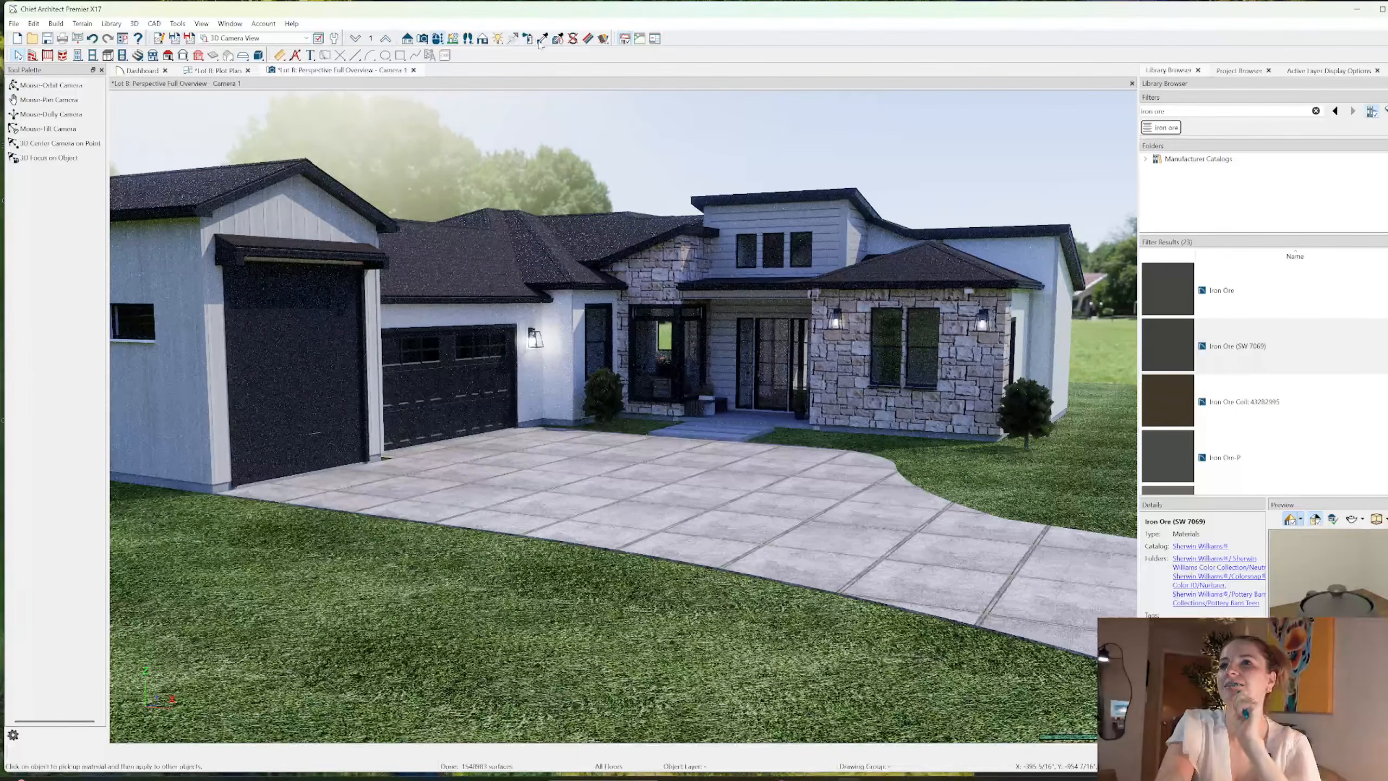
- Paint the roof edge beside the stone gable with Metal Clad-Slate and re-export the view, replacing shed roof front elevation.jpg
left_click(606, 279)
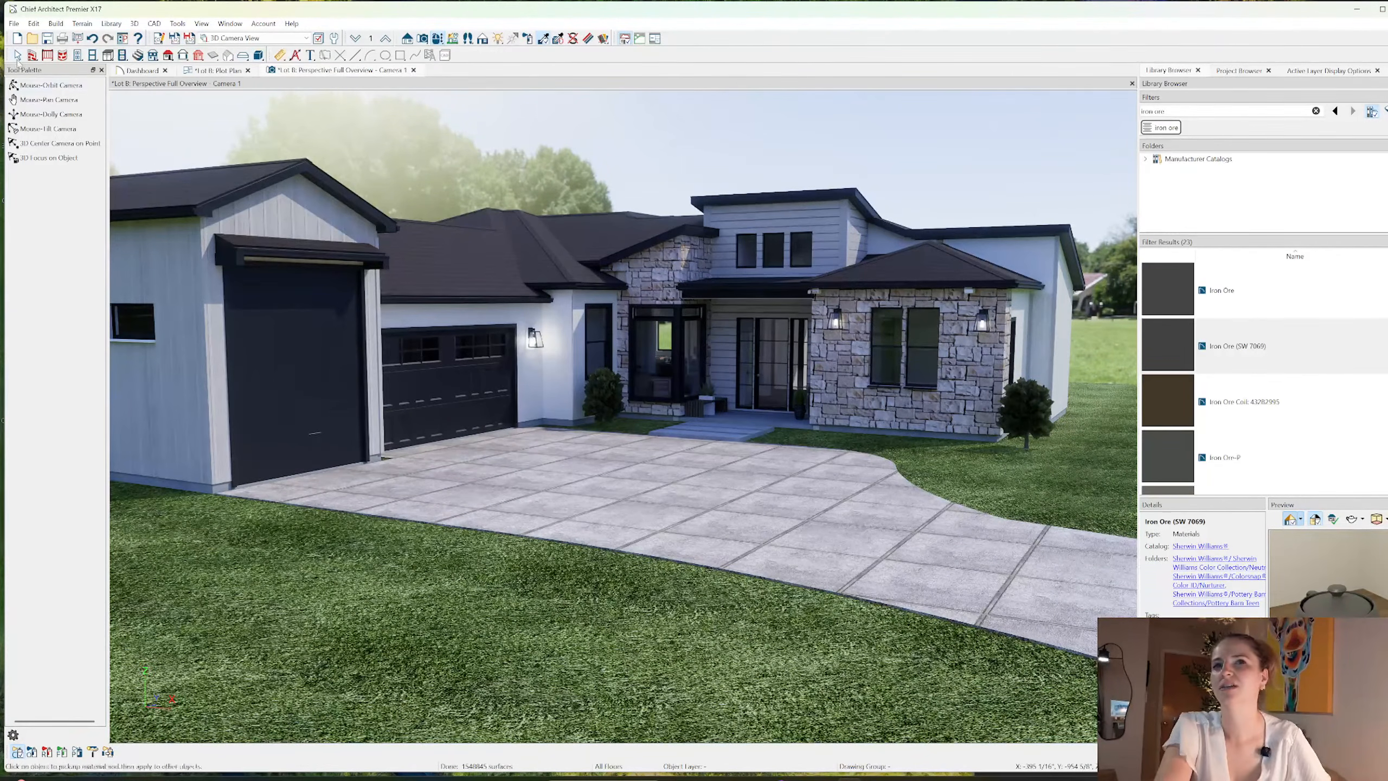
left_click(14, 23)
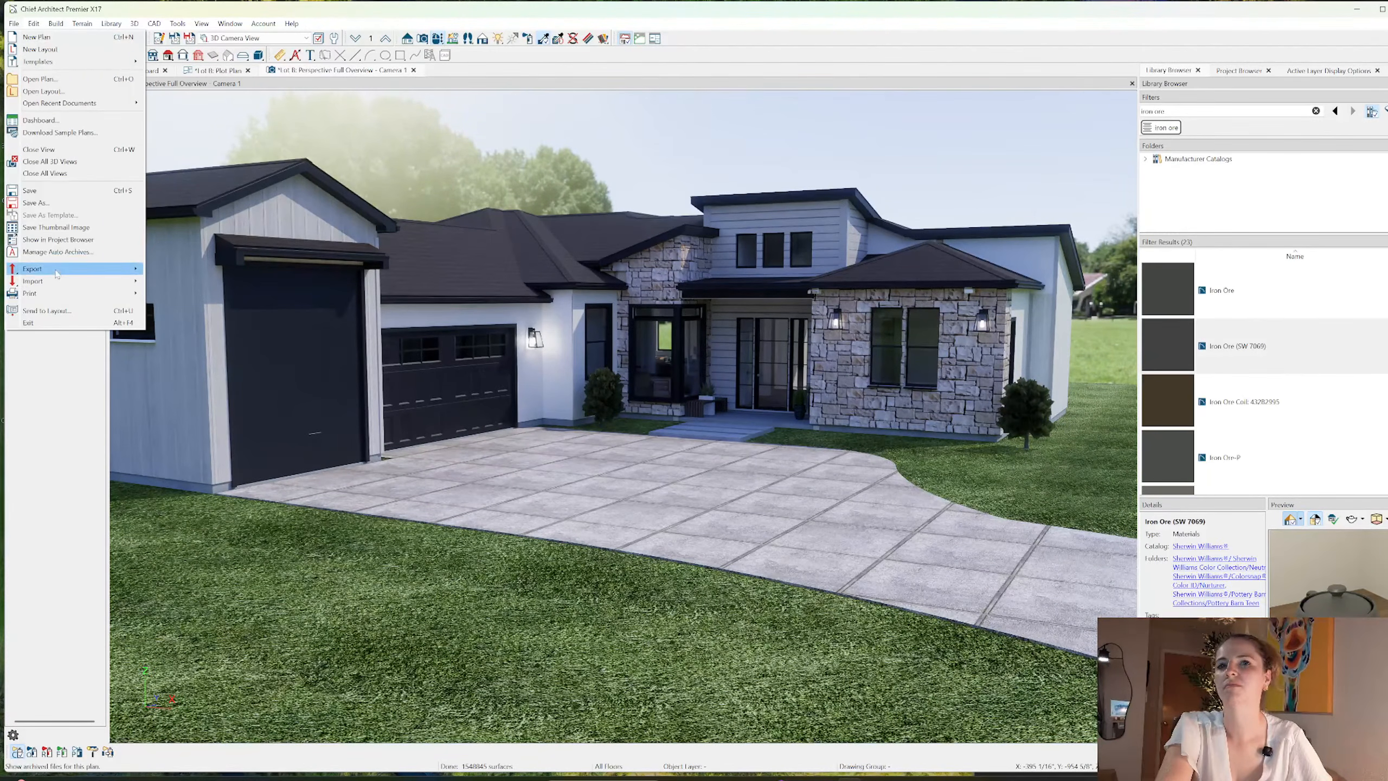
mouse_move(71, 268)
left_click(204, 323)
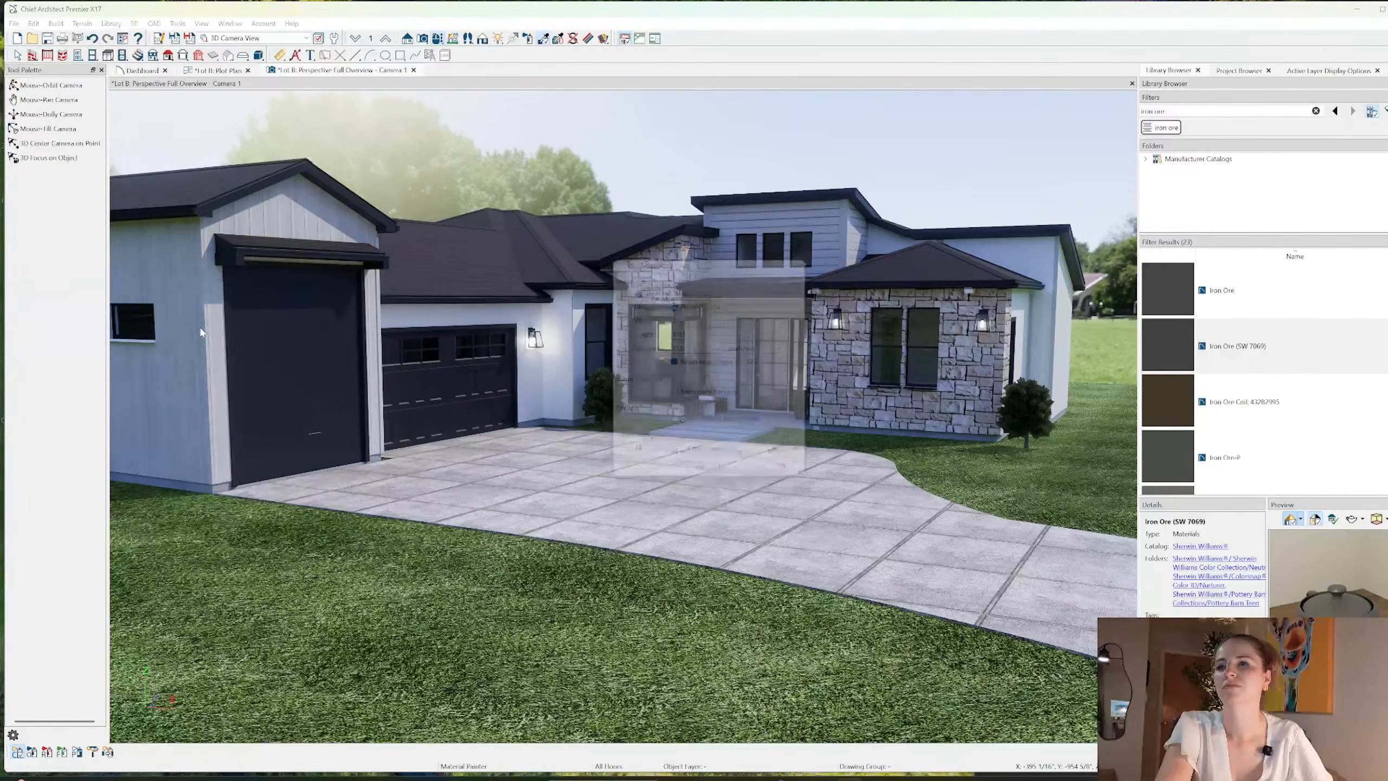
left_click(717, 478)
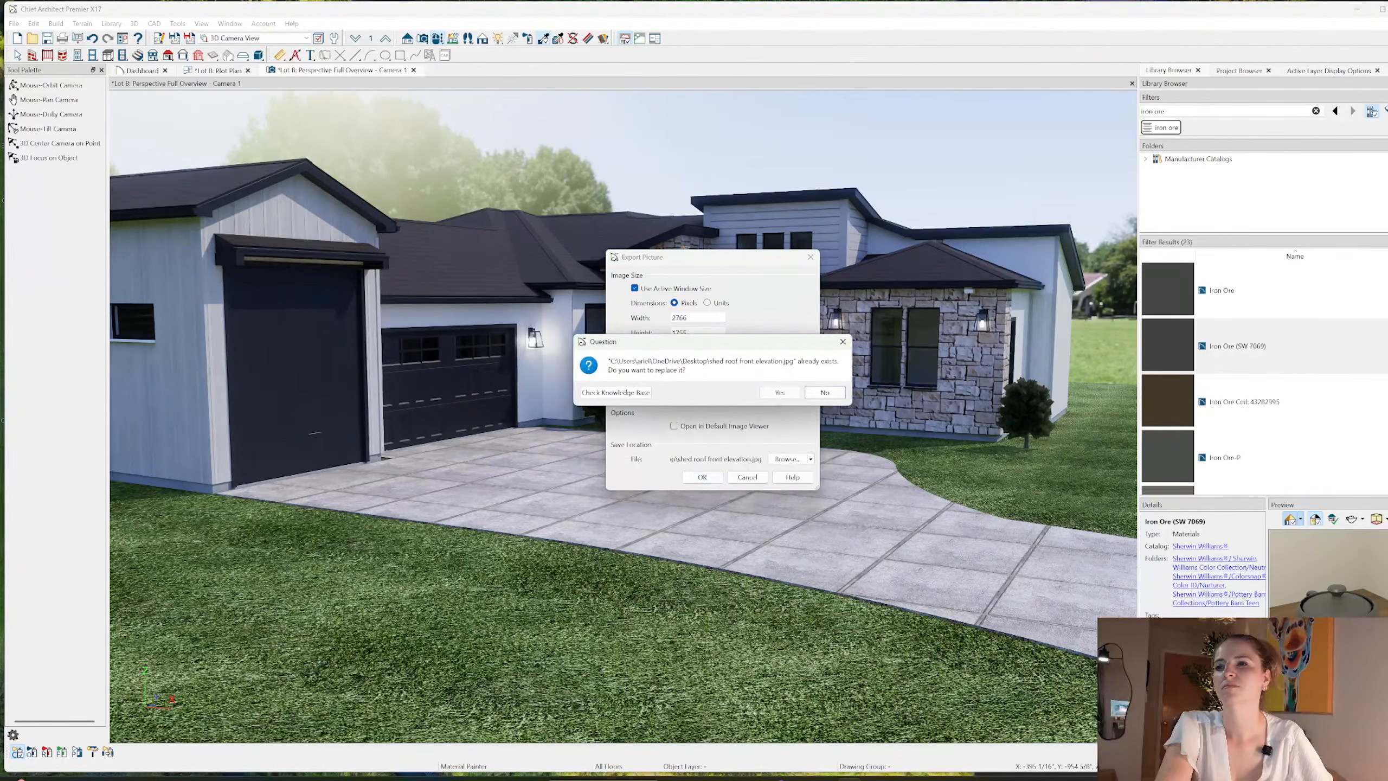
left_click(780, 394)
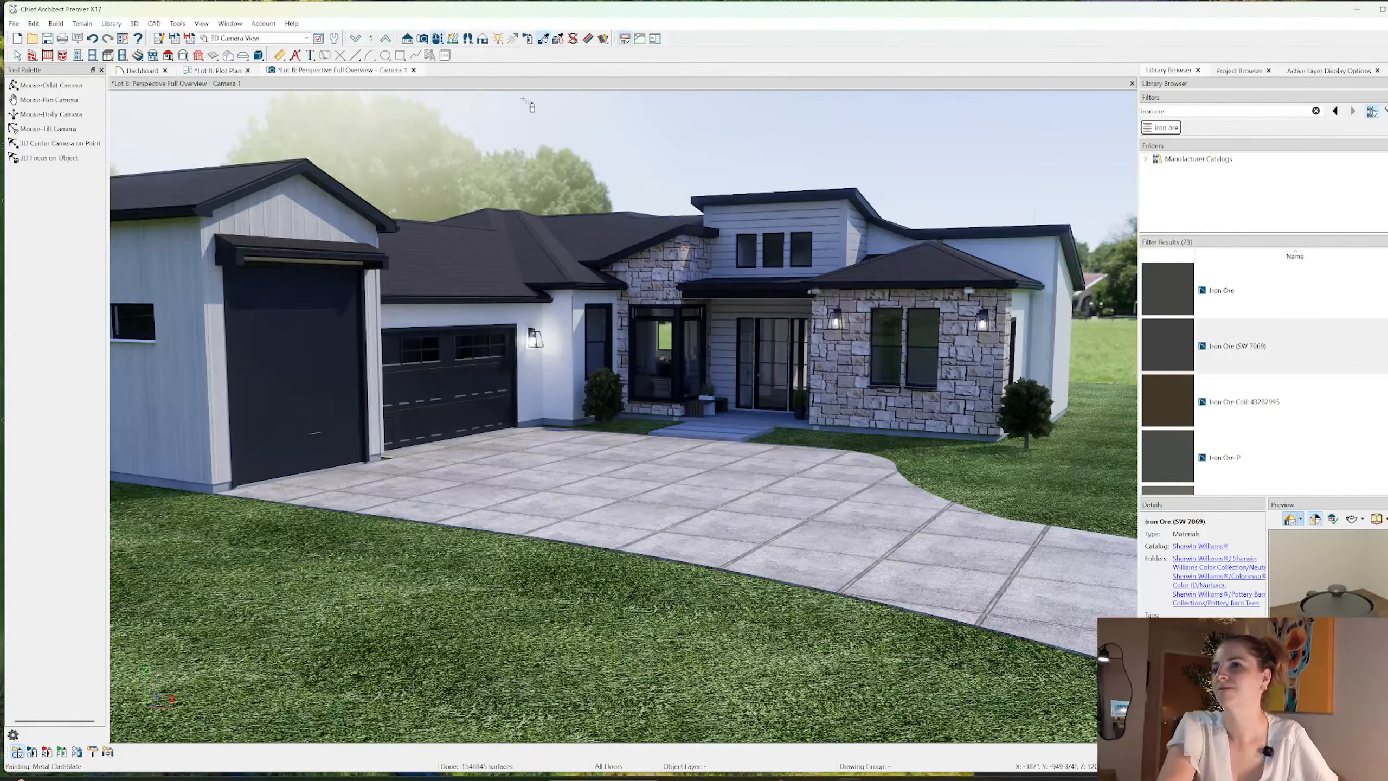
- Pick up the drywall material from the wall behind the stone wing and paint it over the adjacent board and batten walls at that end
left_click(543, 38)
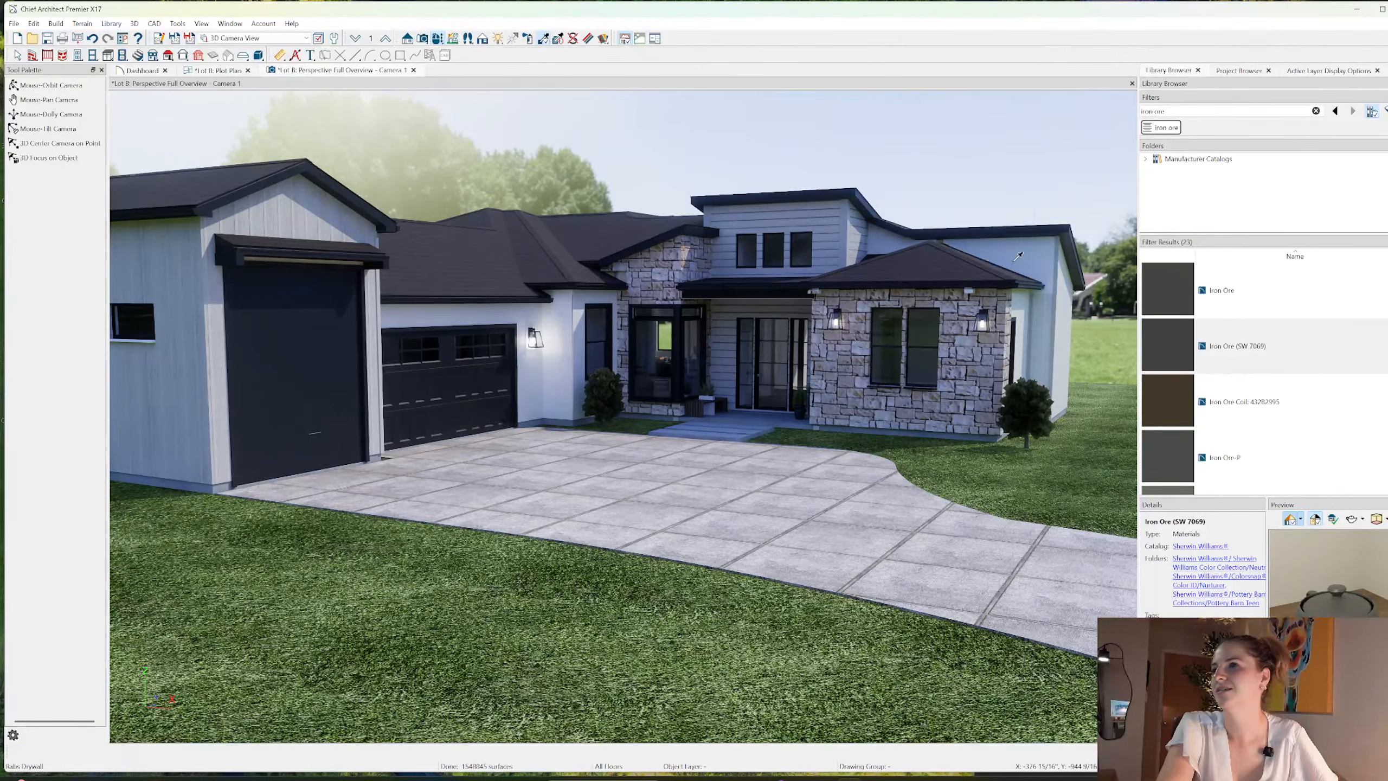
left_click(1031, 259)
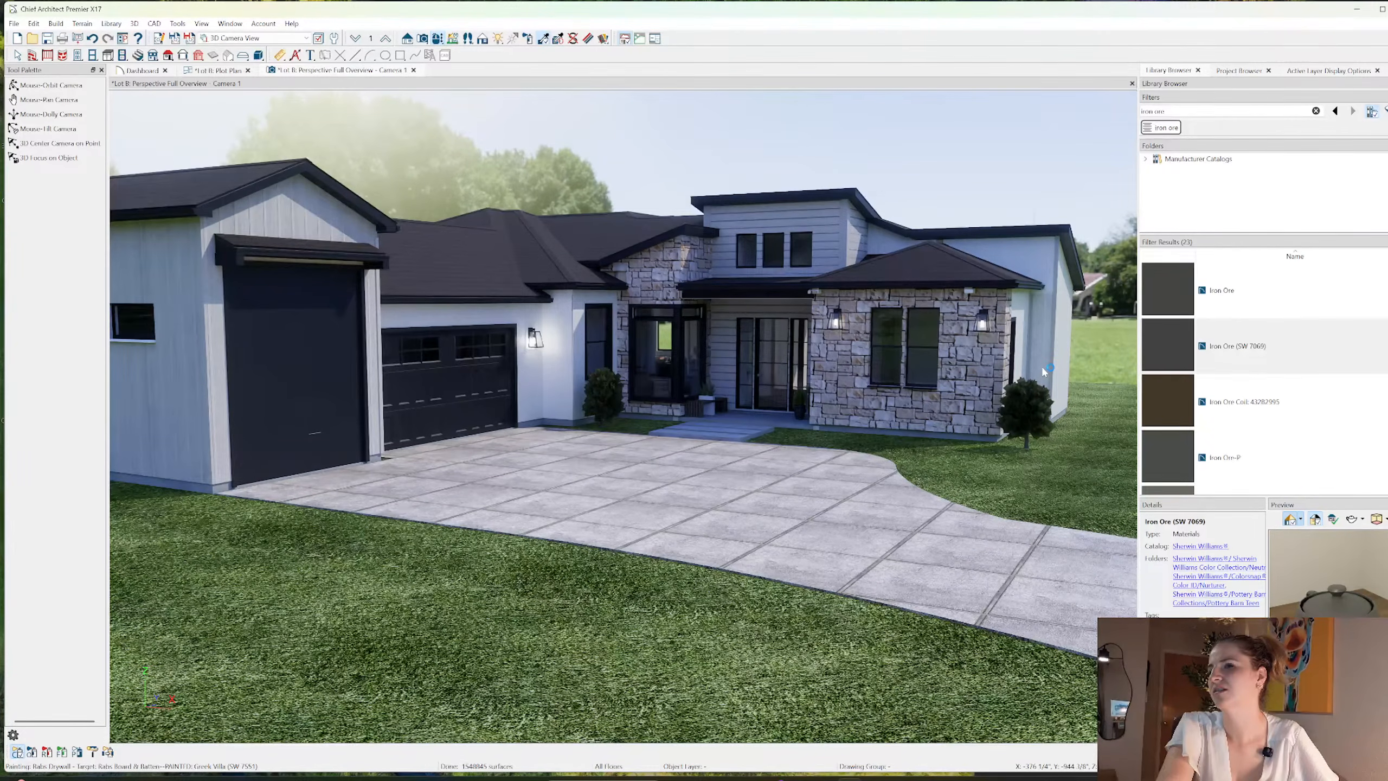
left_click(1050, 375)
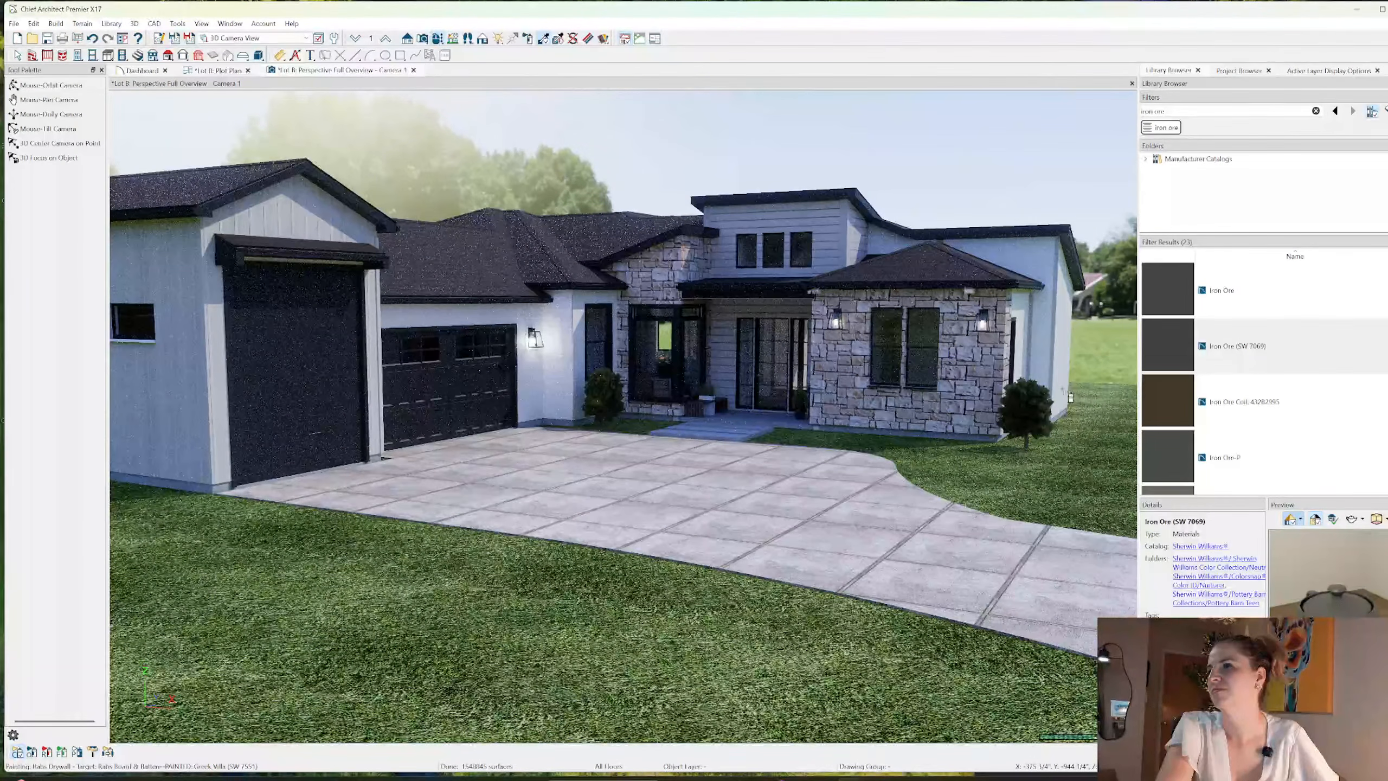
left_click(1070, 397)
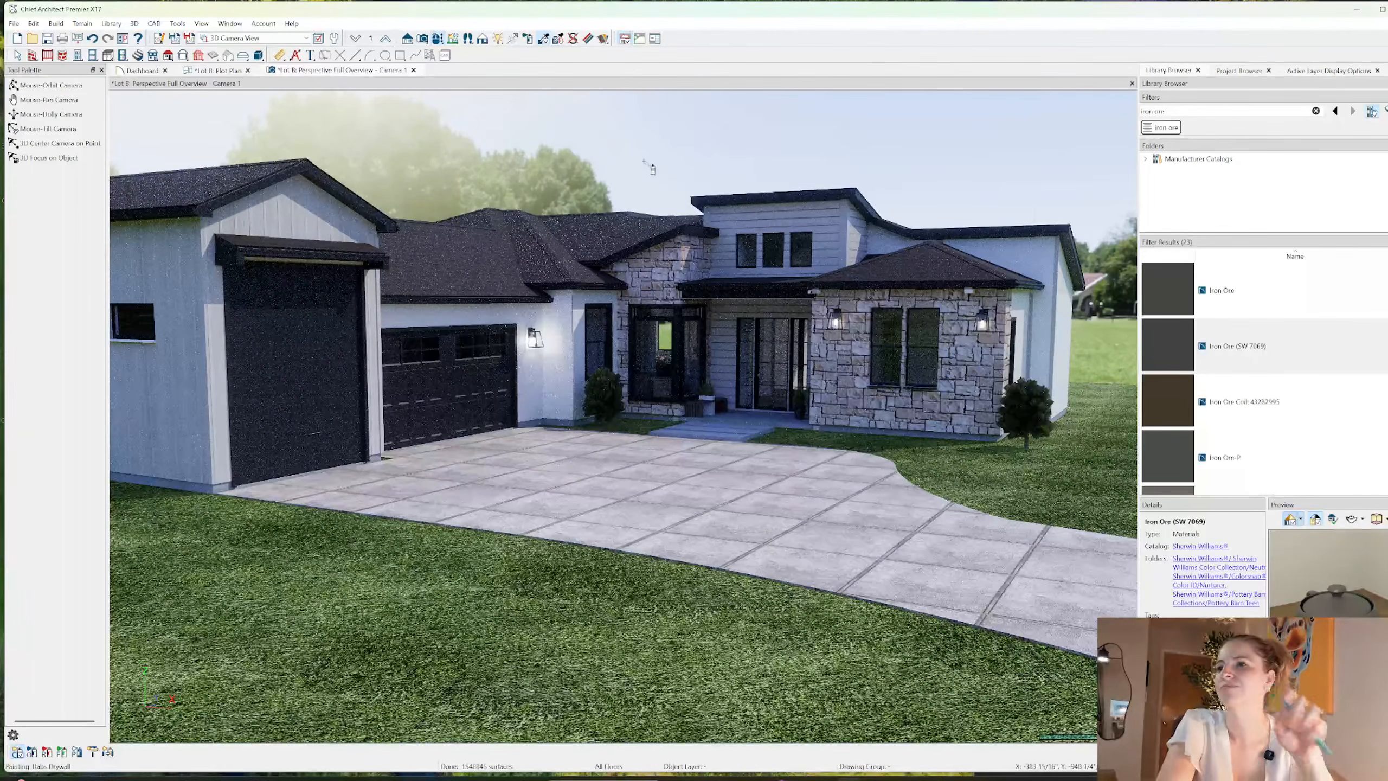
key("Escape")
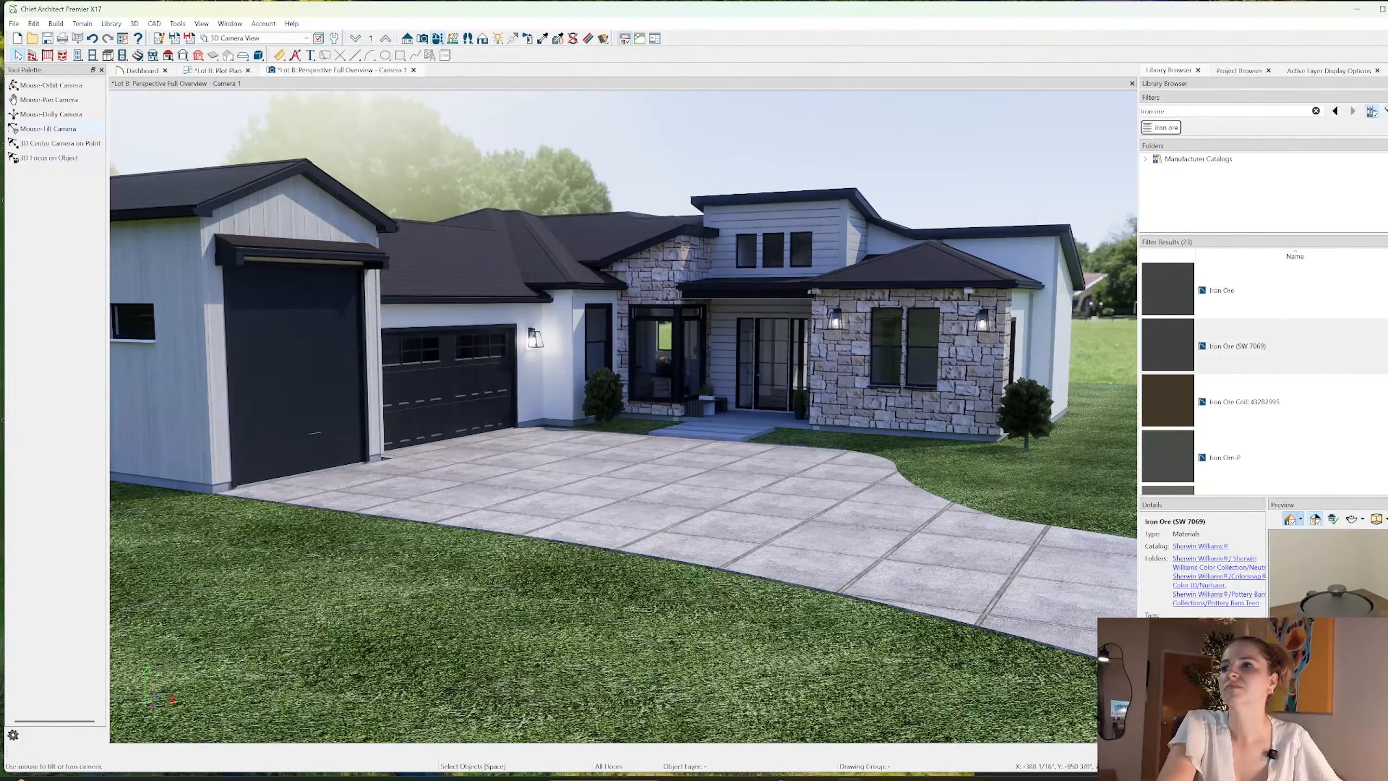
- Export the repainted front exterior view as a picture, replacing the existing shed roof front elevation.jpg
left_click(13, 23)
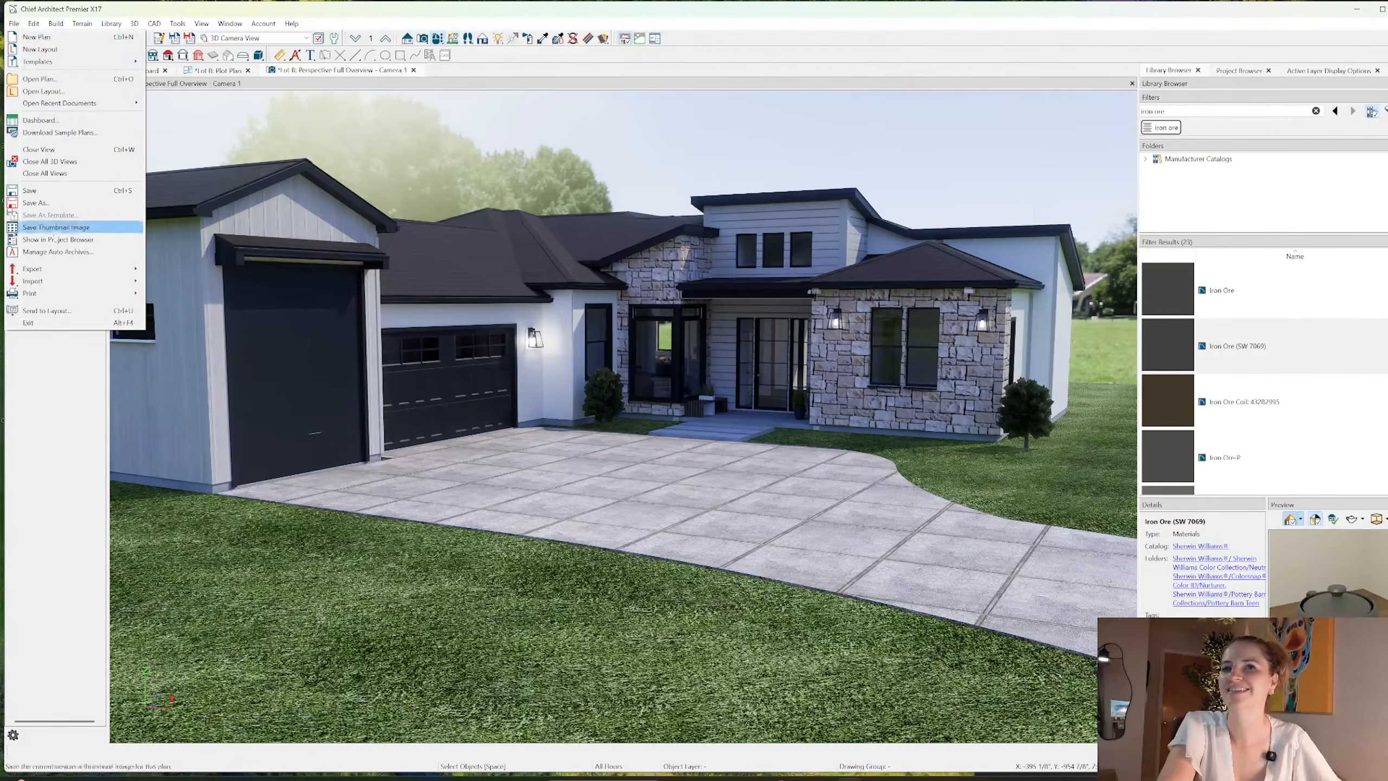
mouse_move(82, 269)
left_click(195, 323)
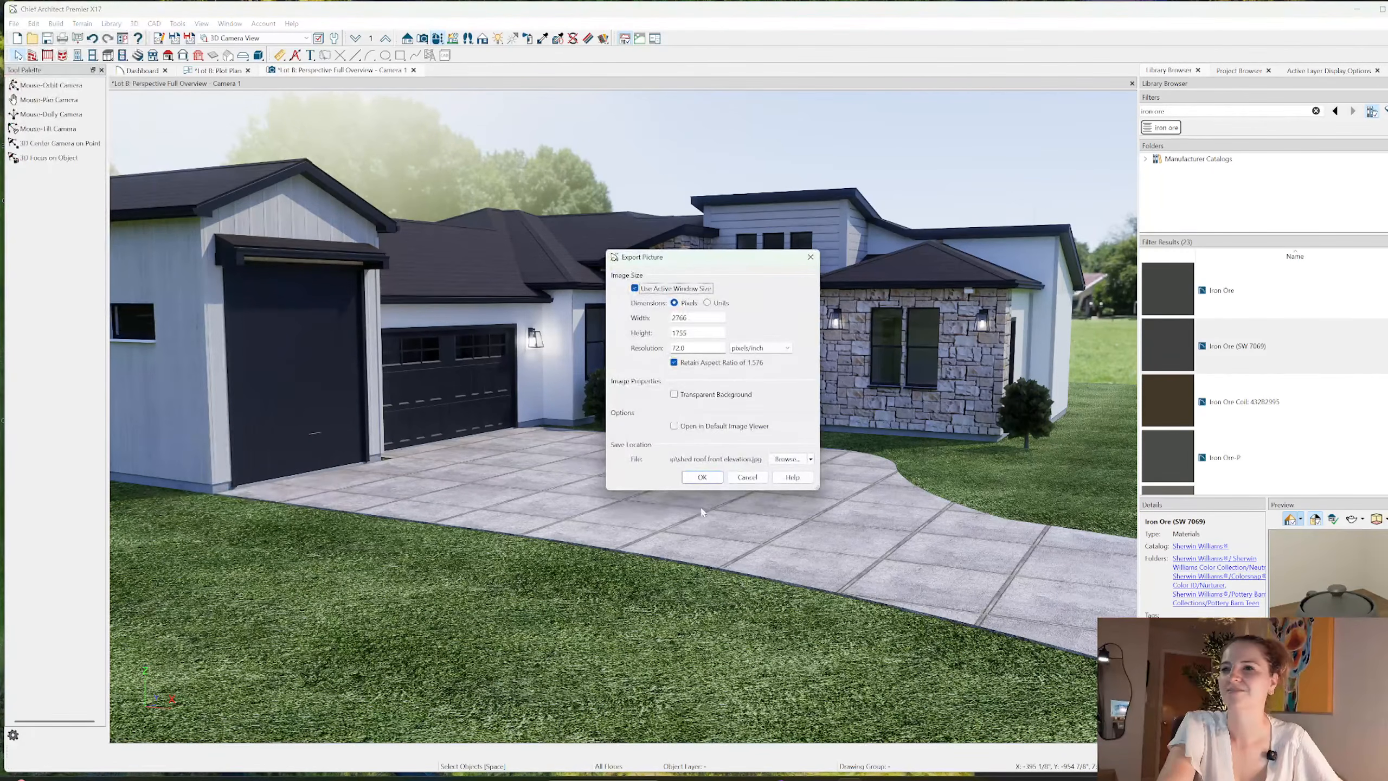
left_click(702, 478)
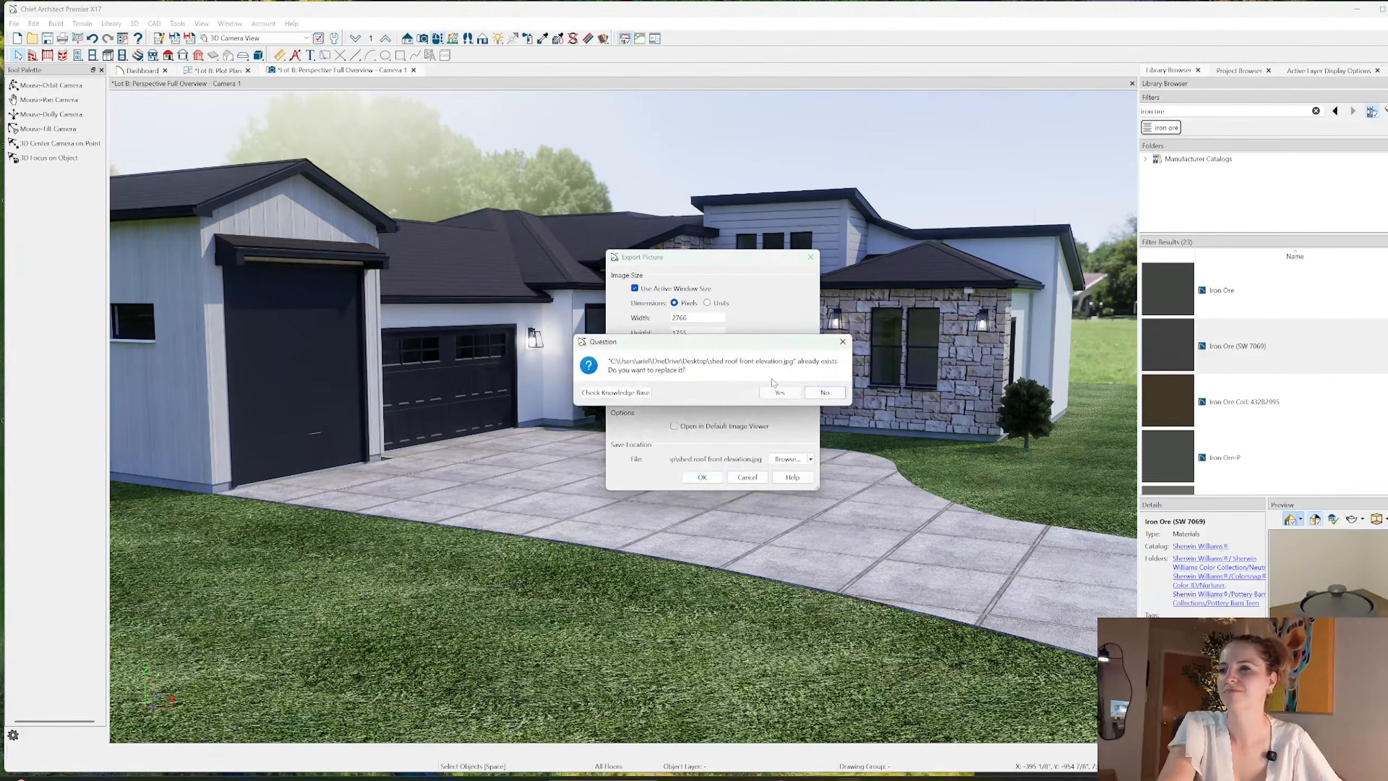
left_click(787, 391)
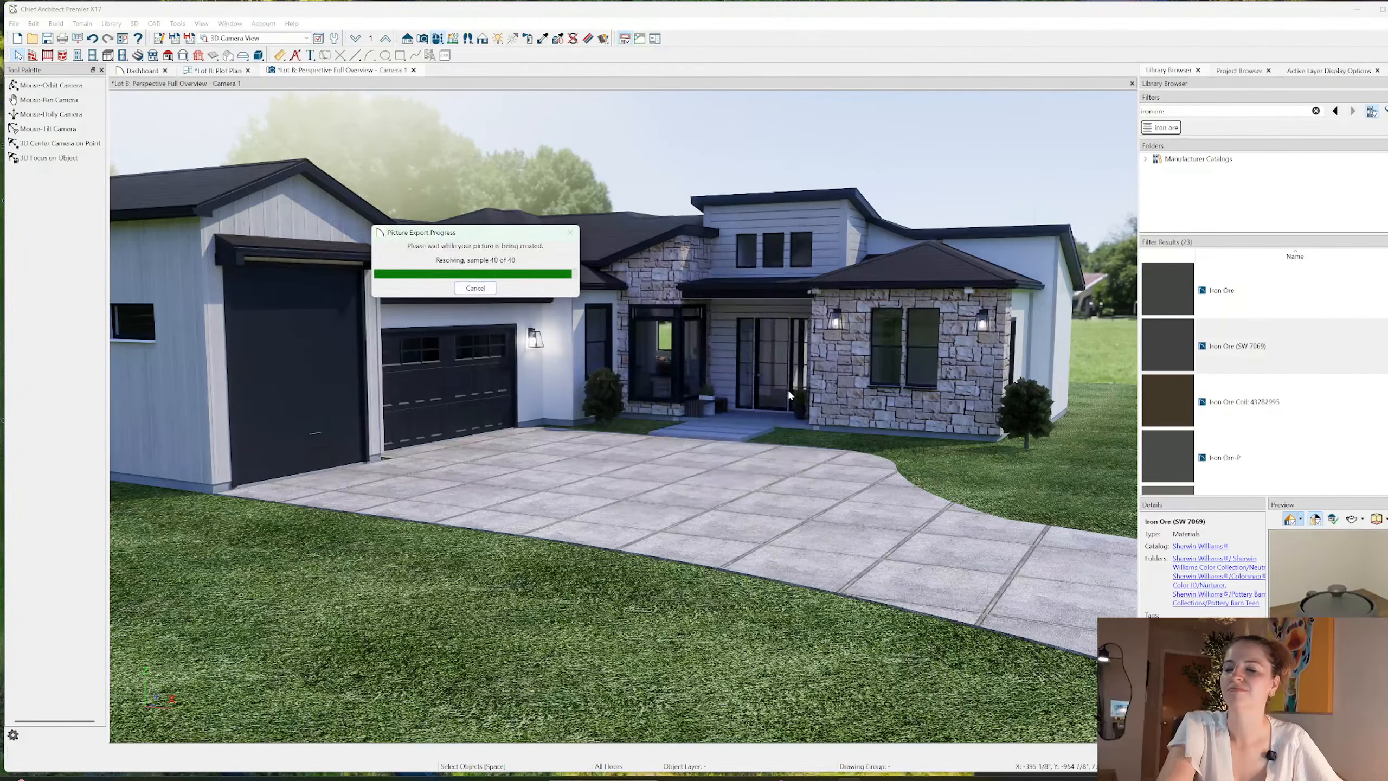